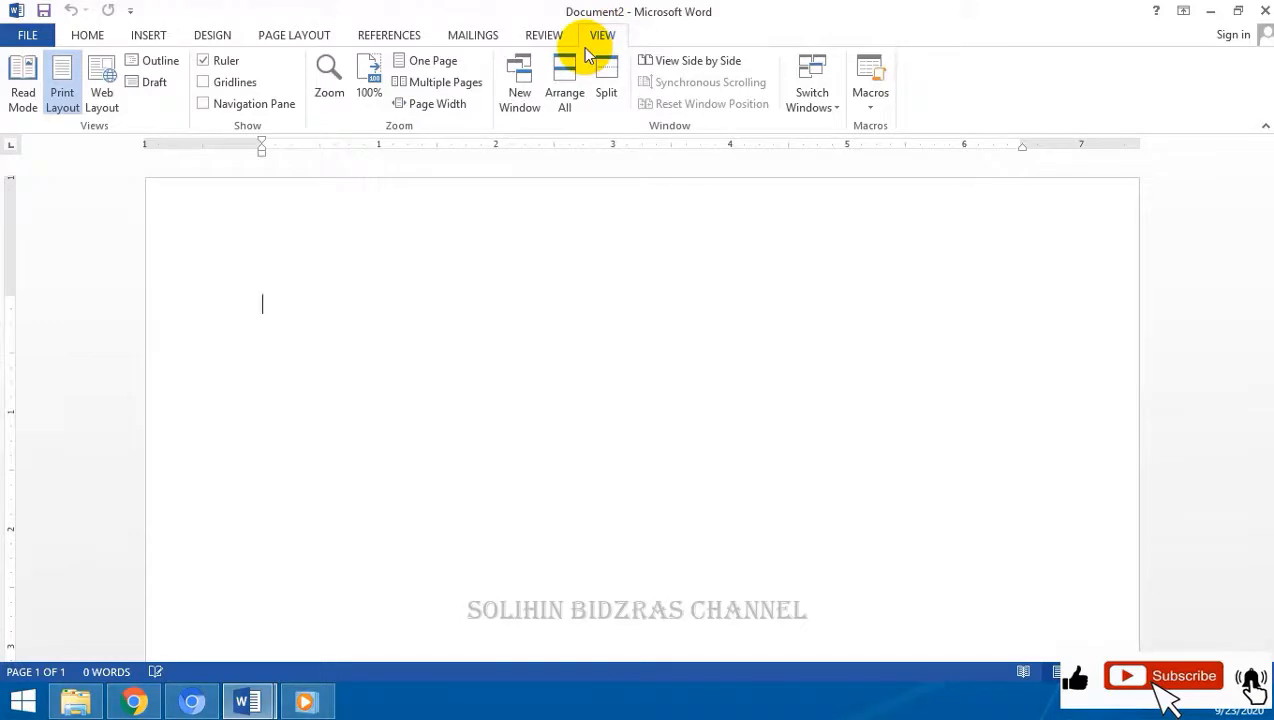
Step: Enter the text "Ms word" on the first line of the blank document
left_click(92, 36)
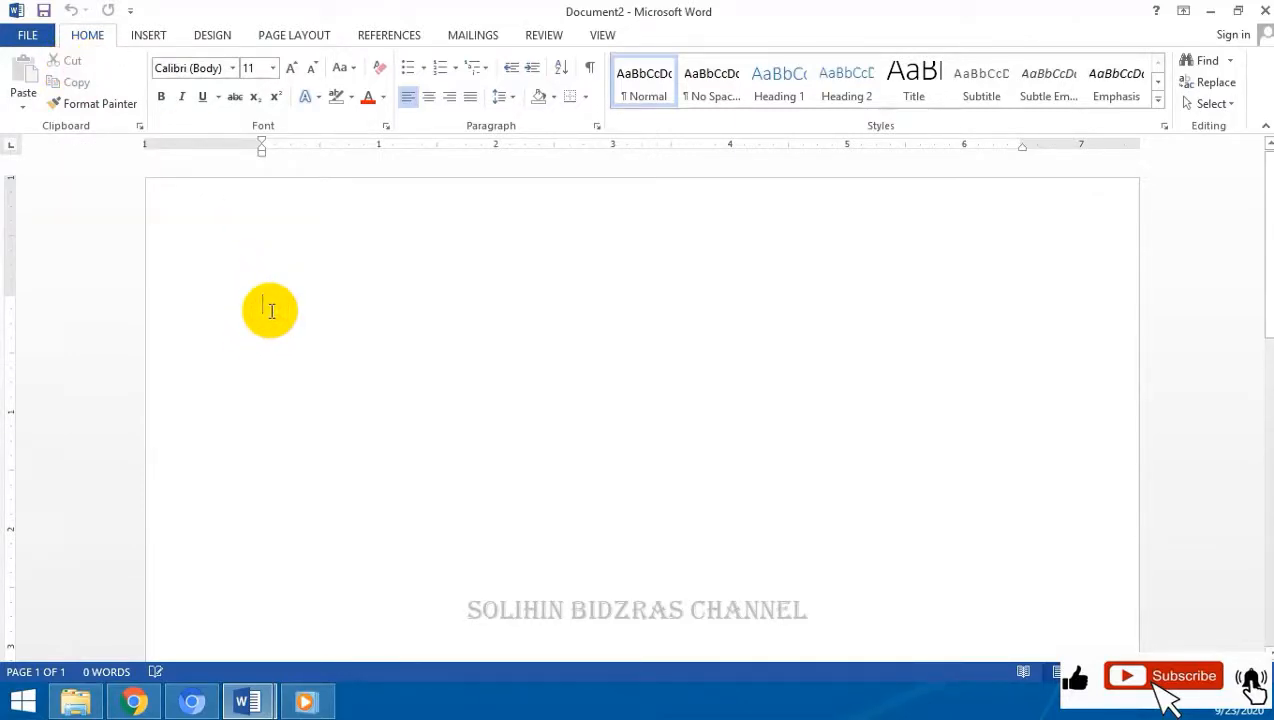
type("t")
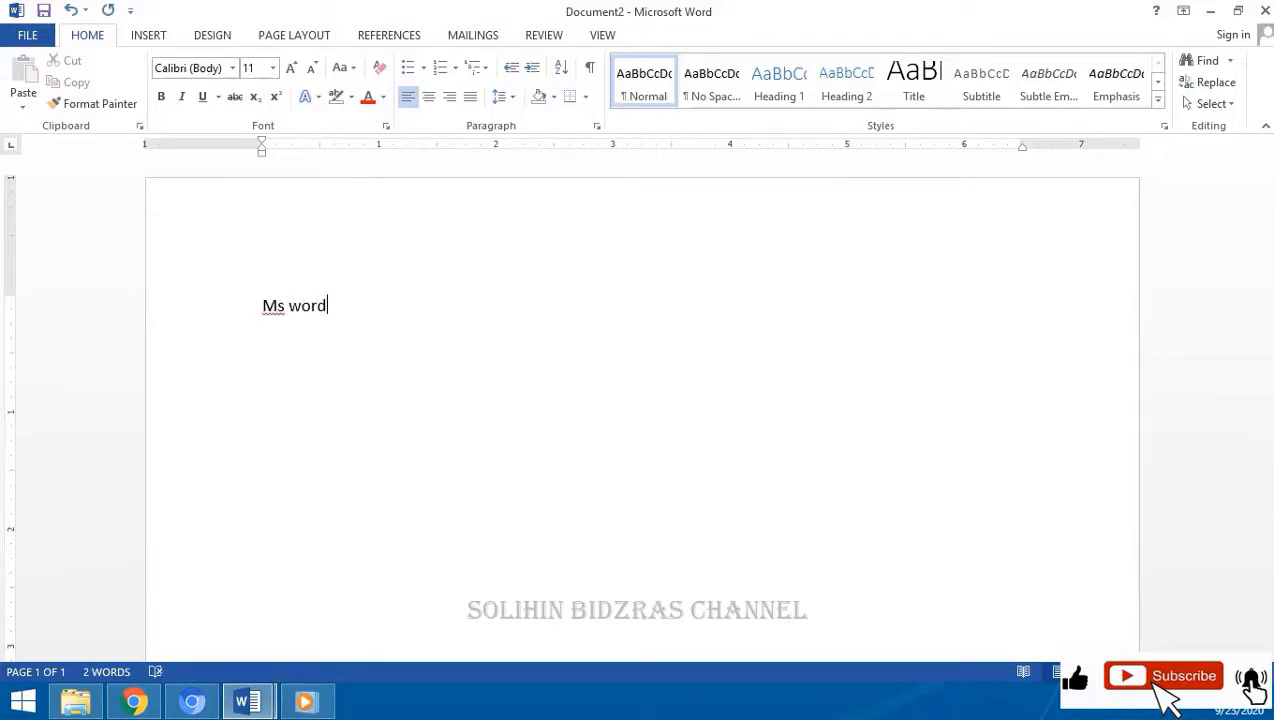
left_click_drag(380, 310, 263, 310)
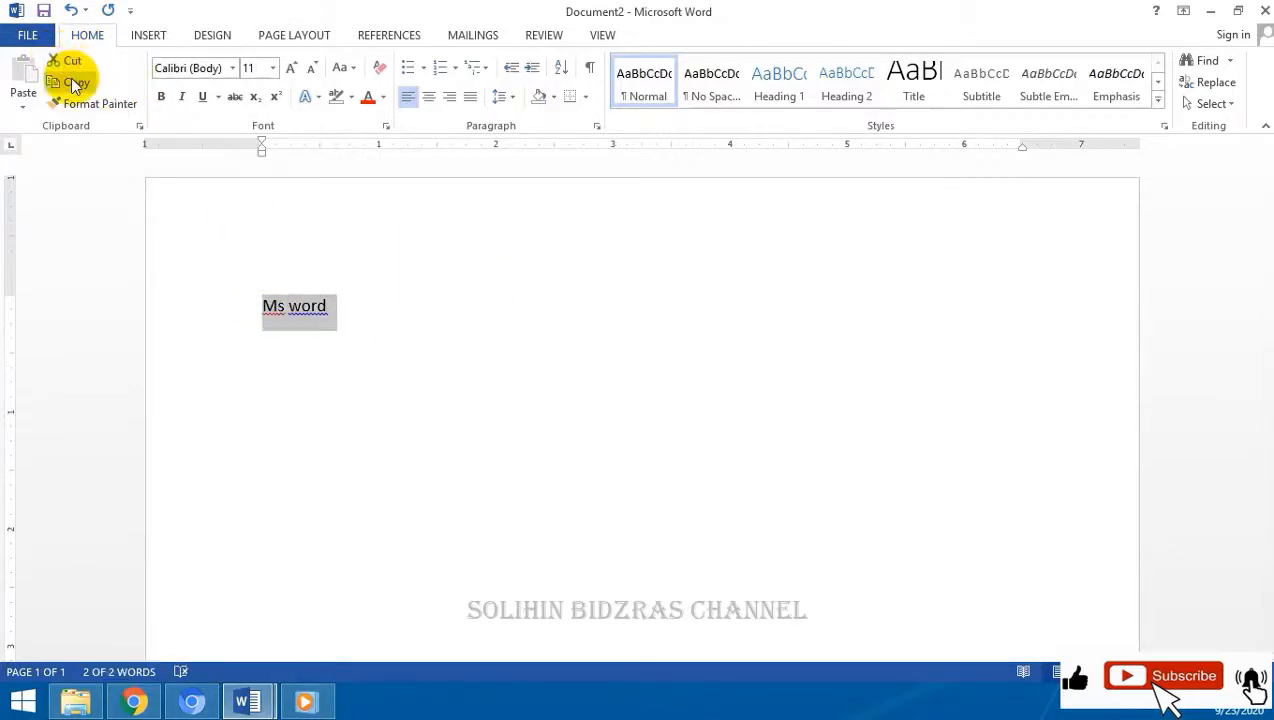
left_click(381, 307)
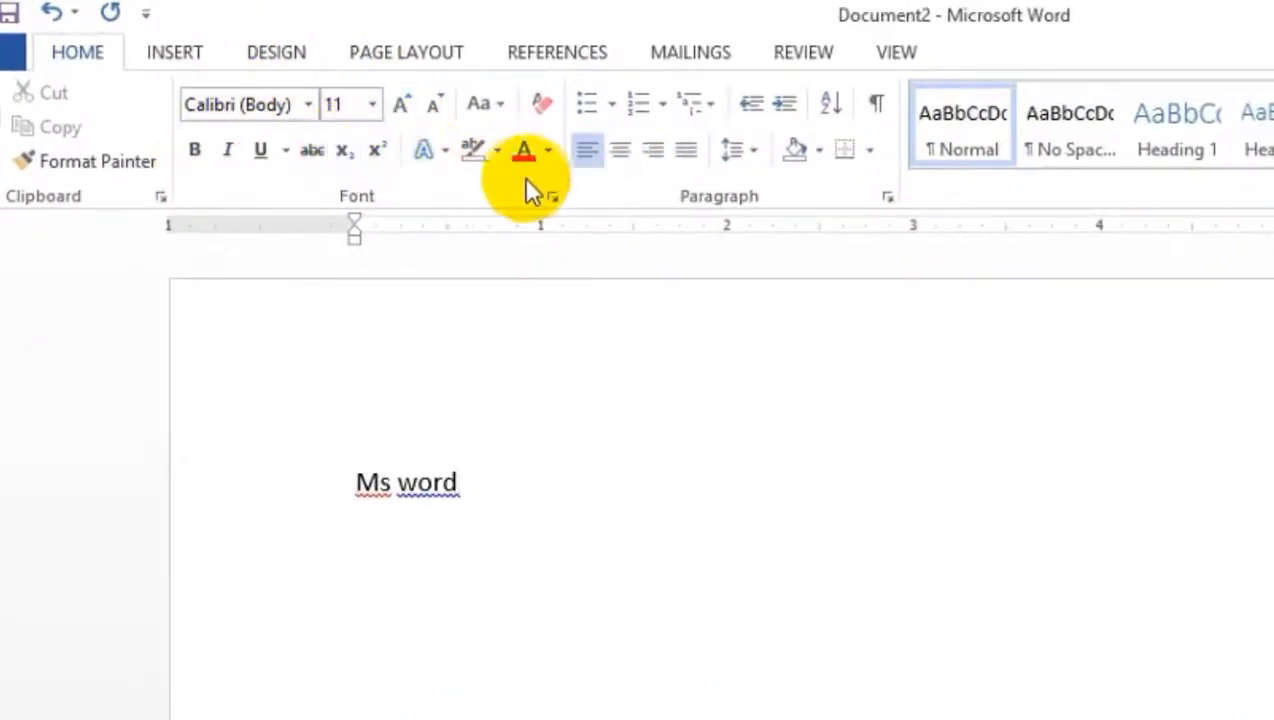
Step: Format the "Ms word" text in red with bold, italic and underline
left_click_drag(490, 482, 345, 482)
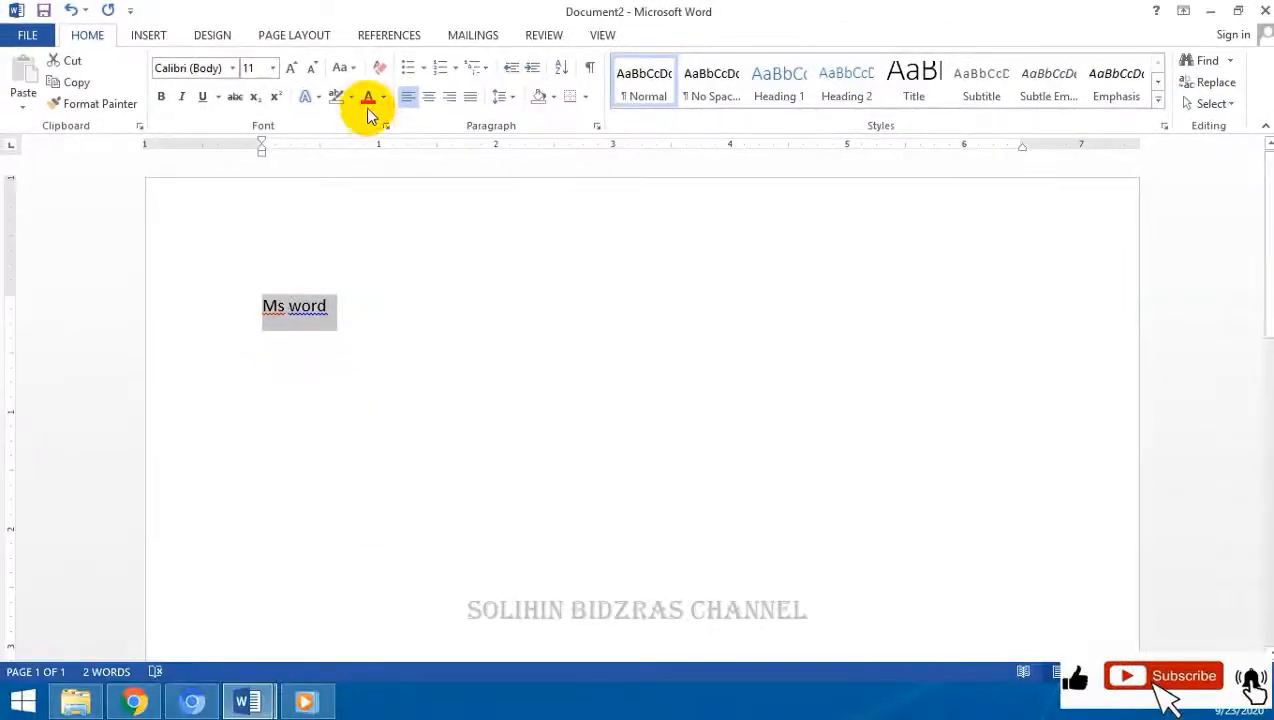
left_click(368, 100)
left_click(162, 97)
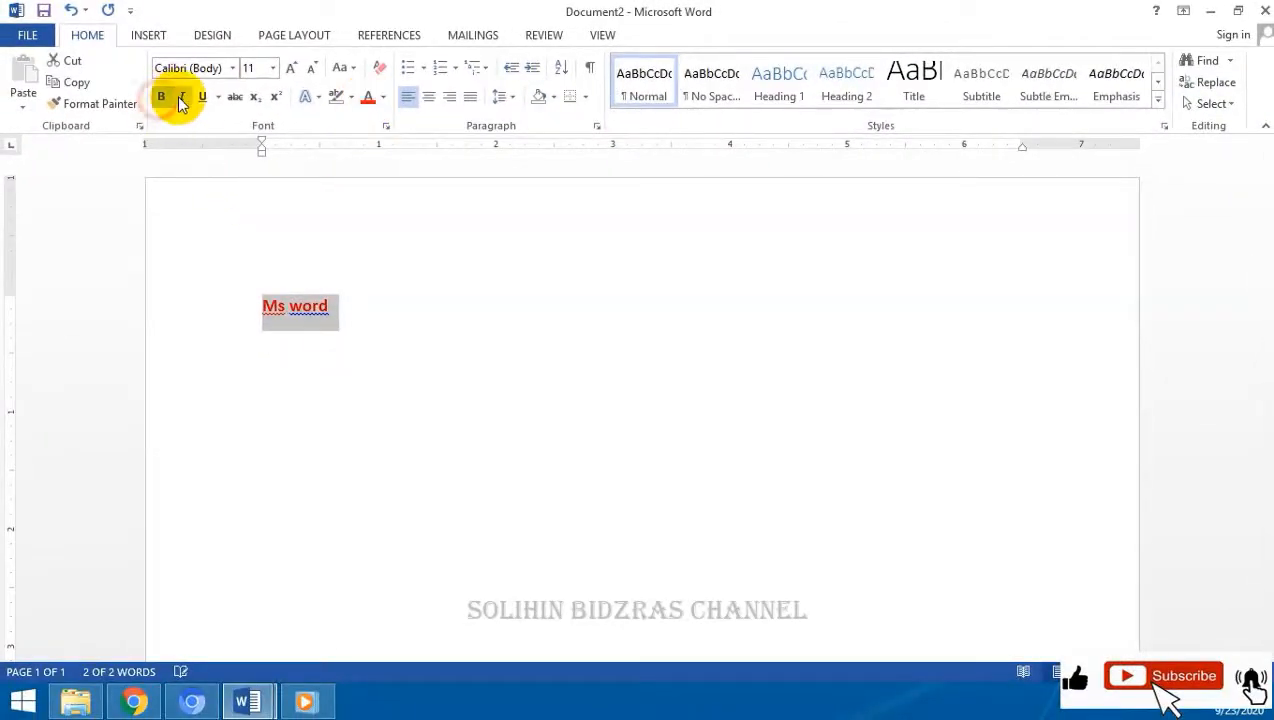
left_click(182, 98)
left_click(201, 98)
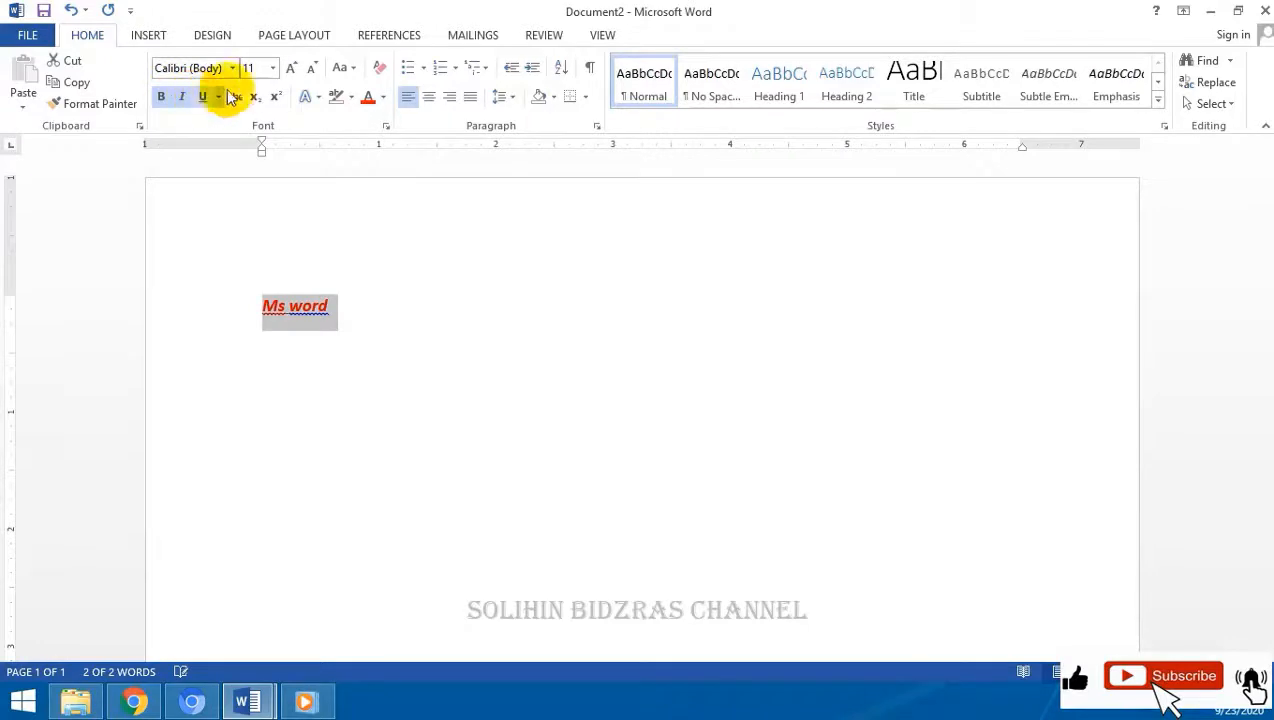
left_click(273, 68)
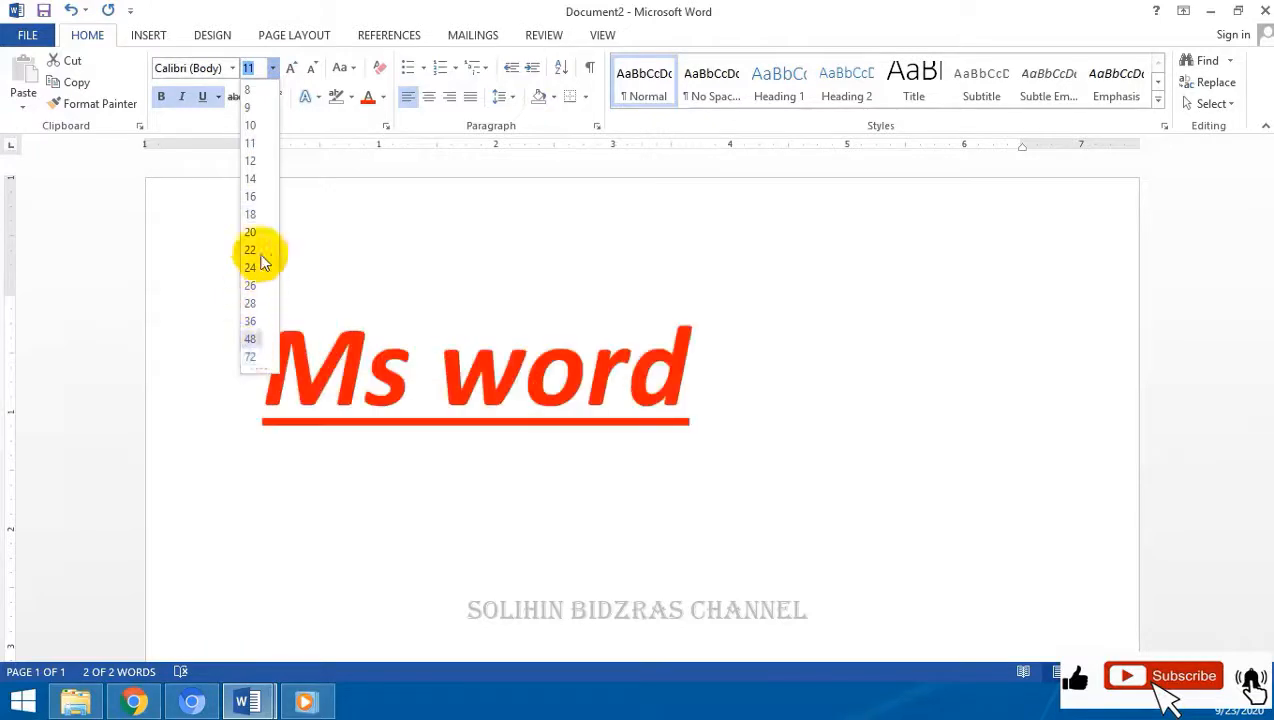
left_click(205, 222)
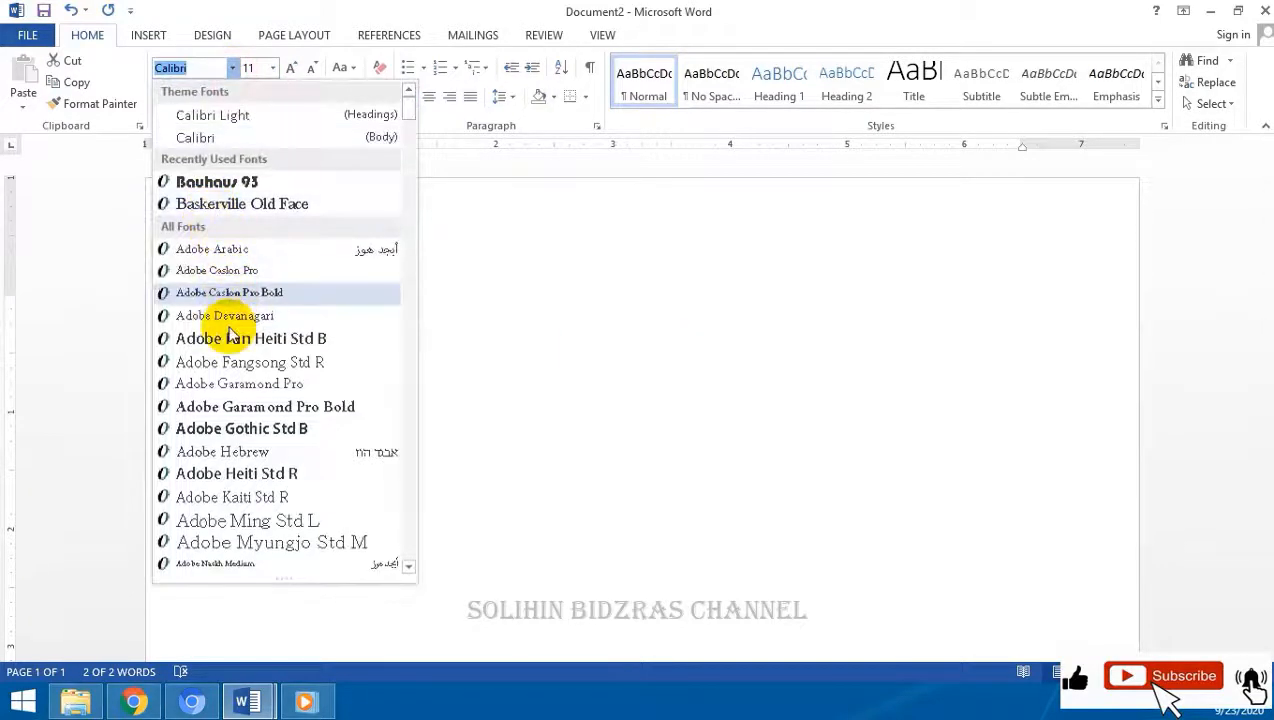
left_click(484, 268)
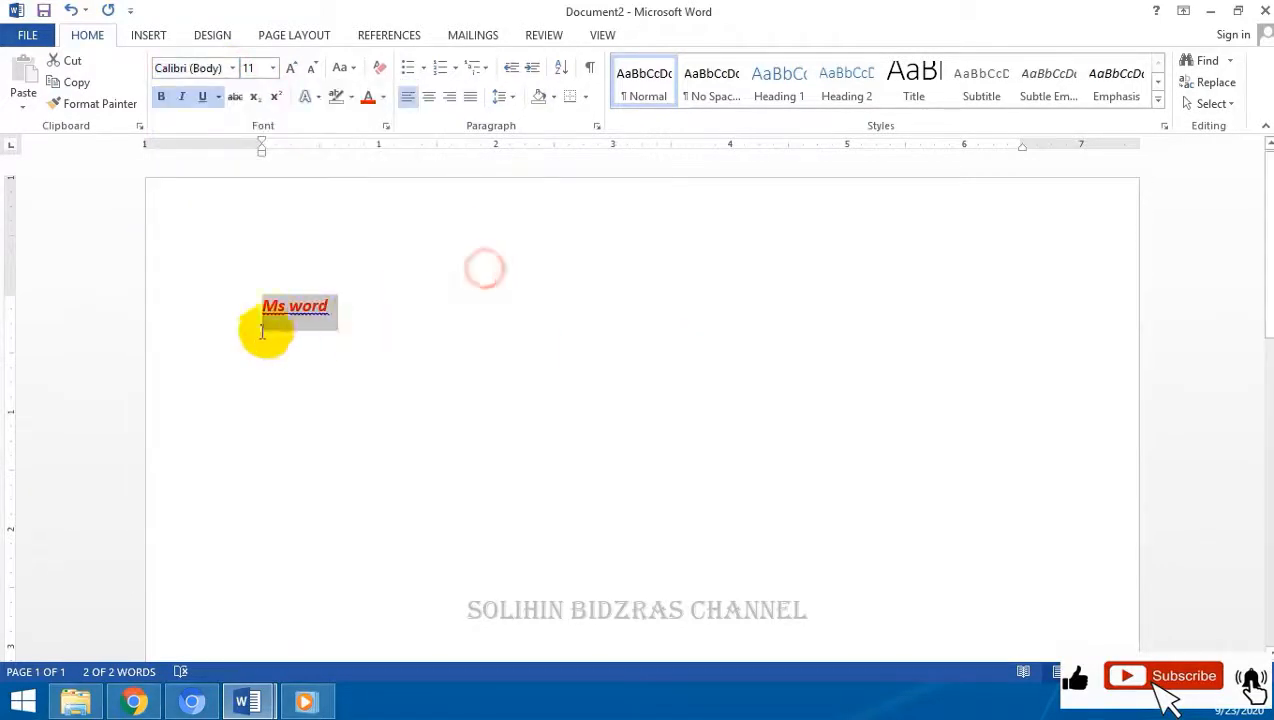
Step: Extend the line to read "Ms wordsdrgsdryhdryhfiutyityoyuoyuoy7o" and set its font to Adobe Gothic Std B
left_click(330, 305)
type("sdrgsdryhdryhfiutyityoyuoyup")
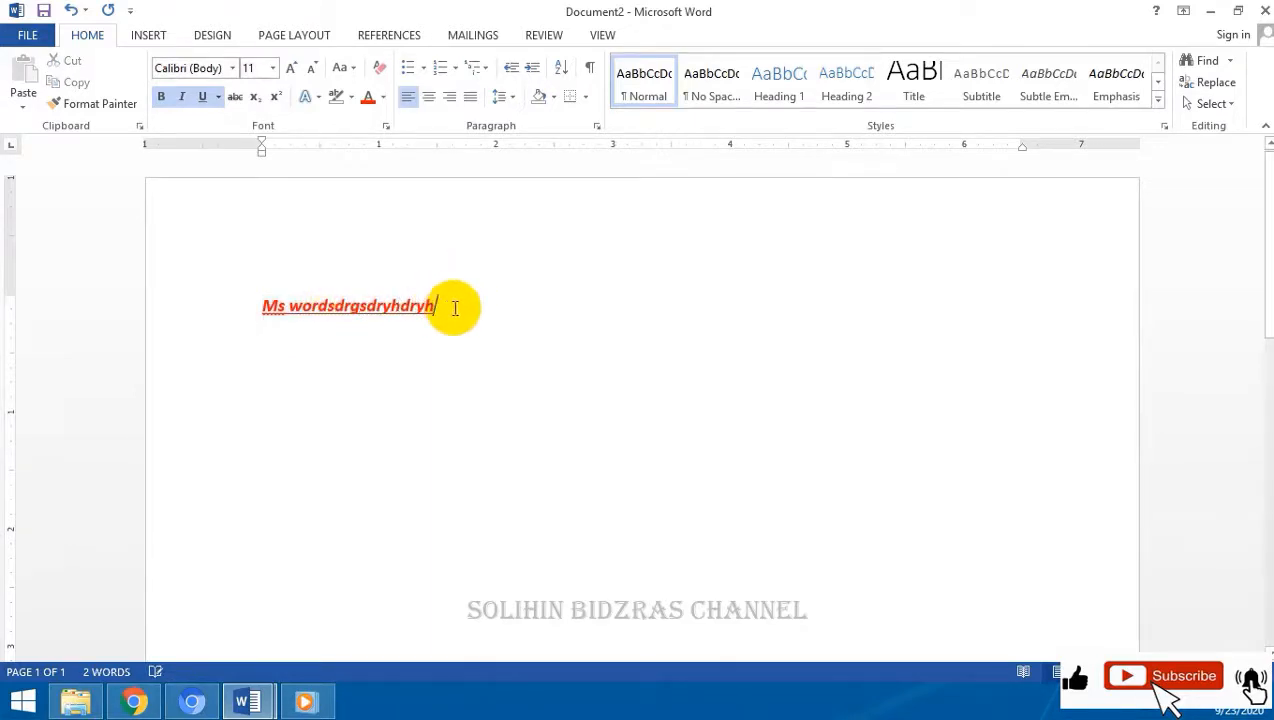
left_click(211, 325)
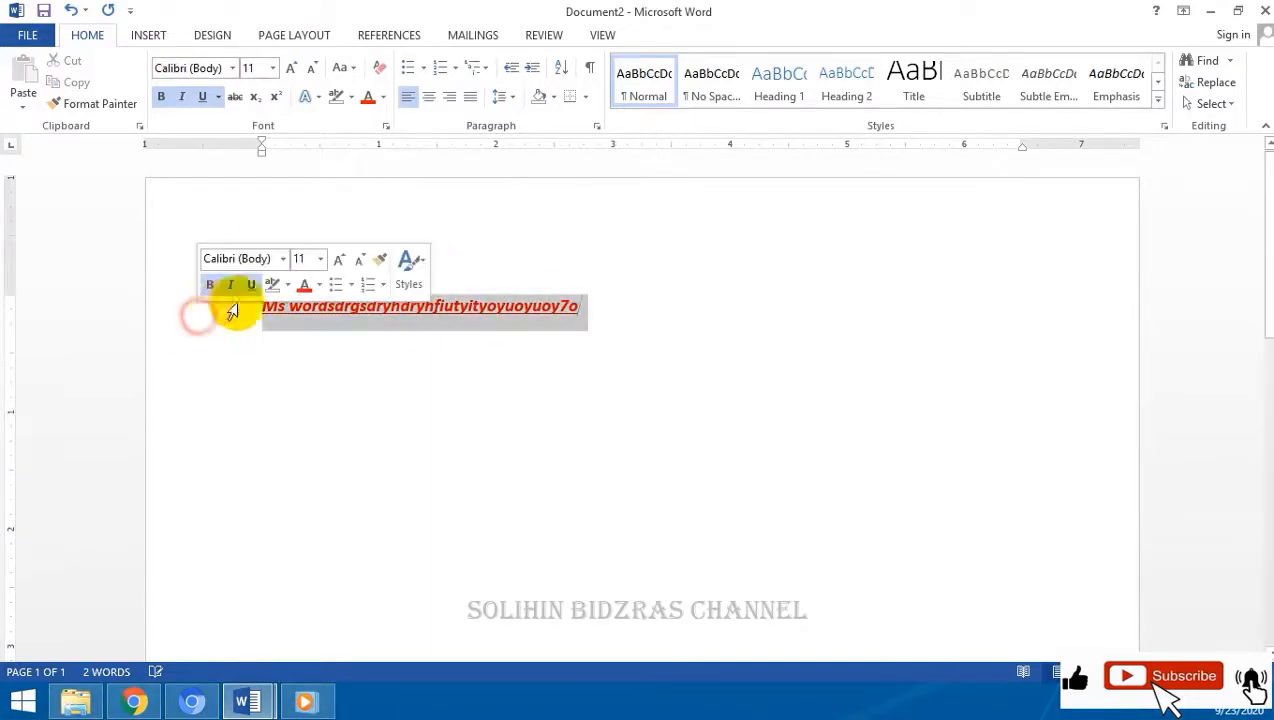
left_click(360, 106)
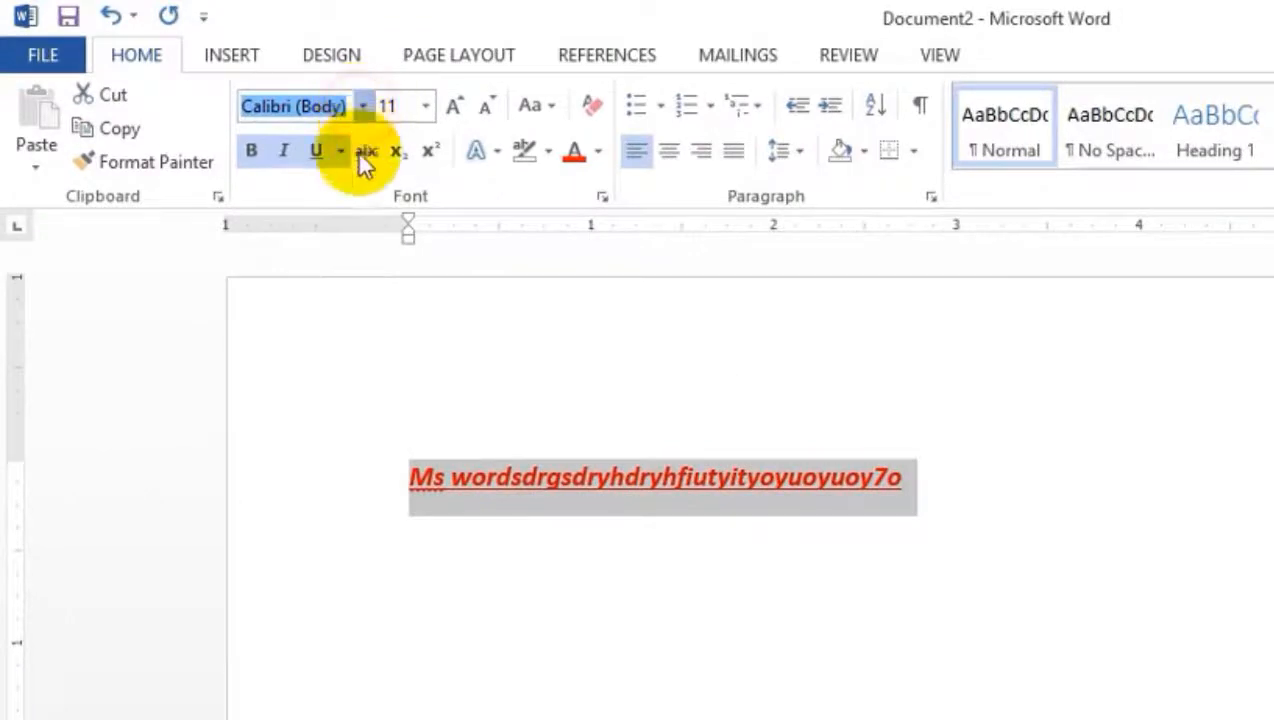
left_click(243, 428)
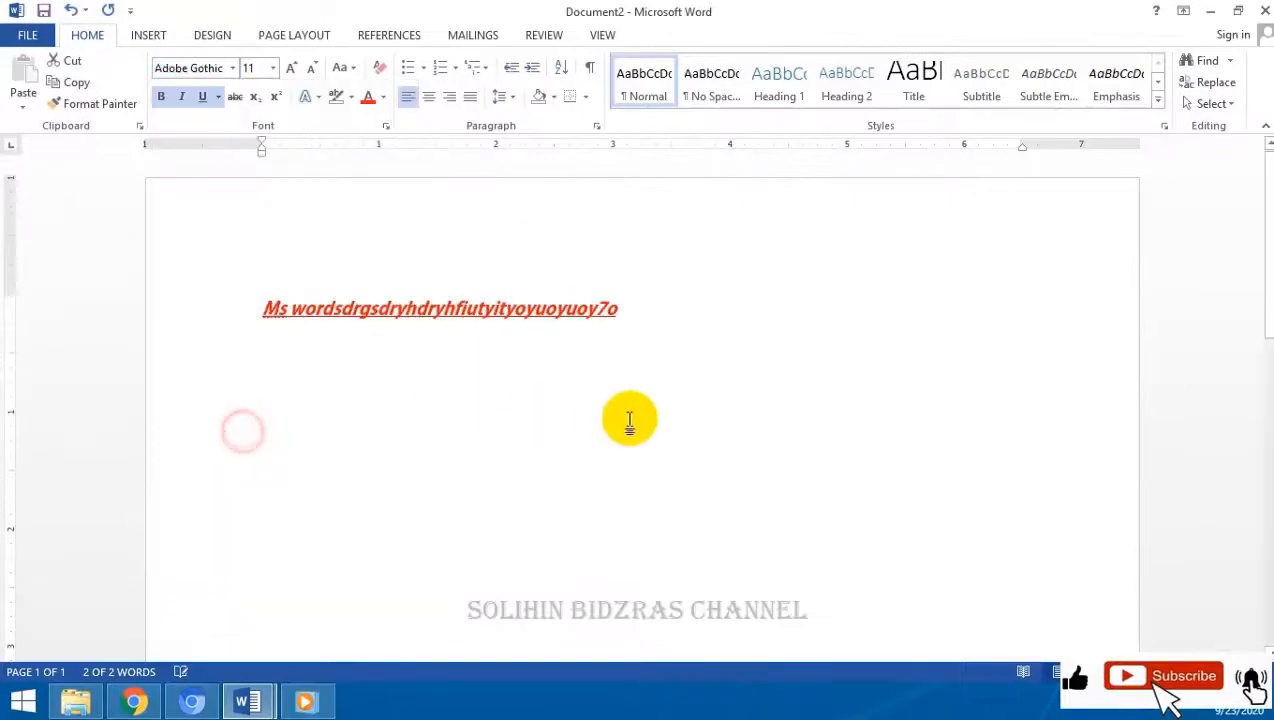
left_click(734, 411)
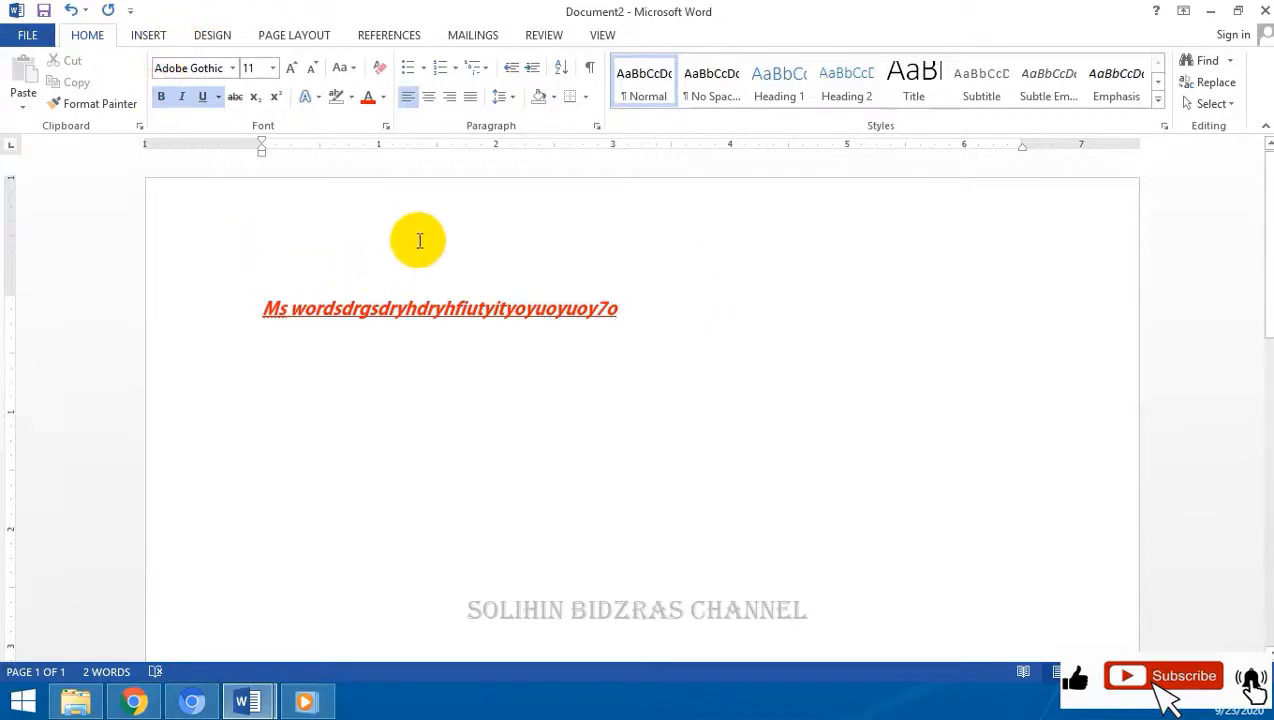
Step: Copy the whole formatted line of text
left_click(661, 307)
left_click_drag(661, 307, 176, 307)
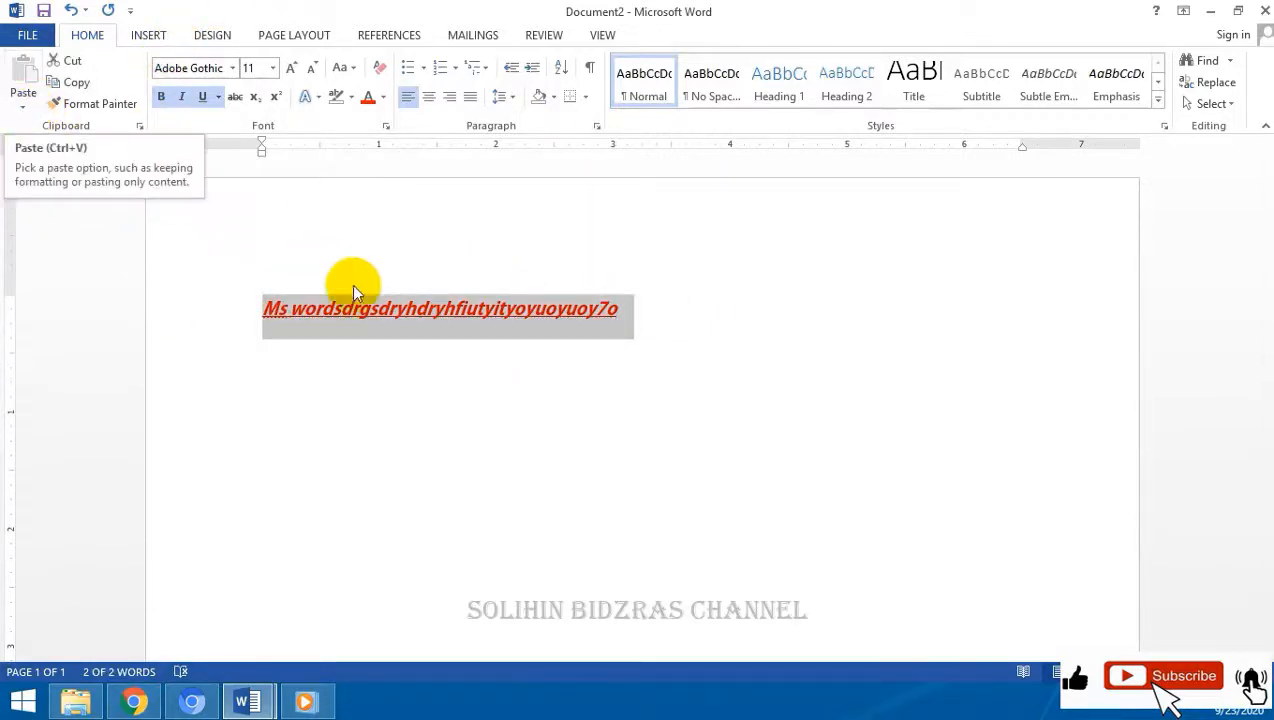
left_click(441, 373)
left_click_drag(647, 311, 258, 310)
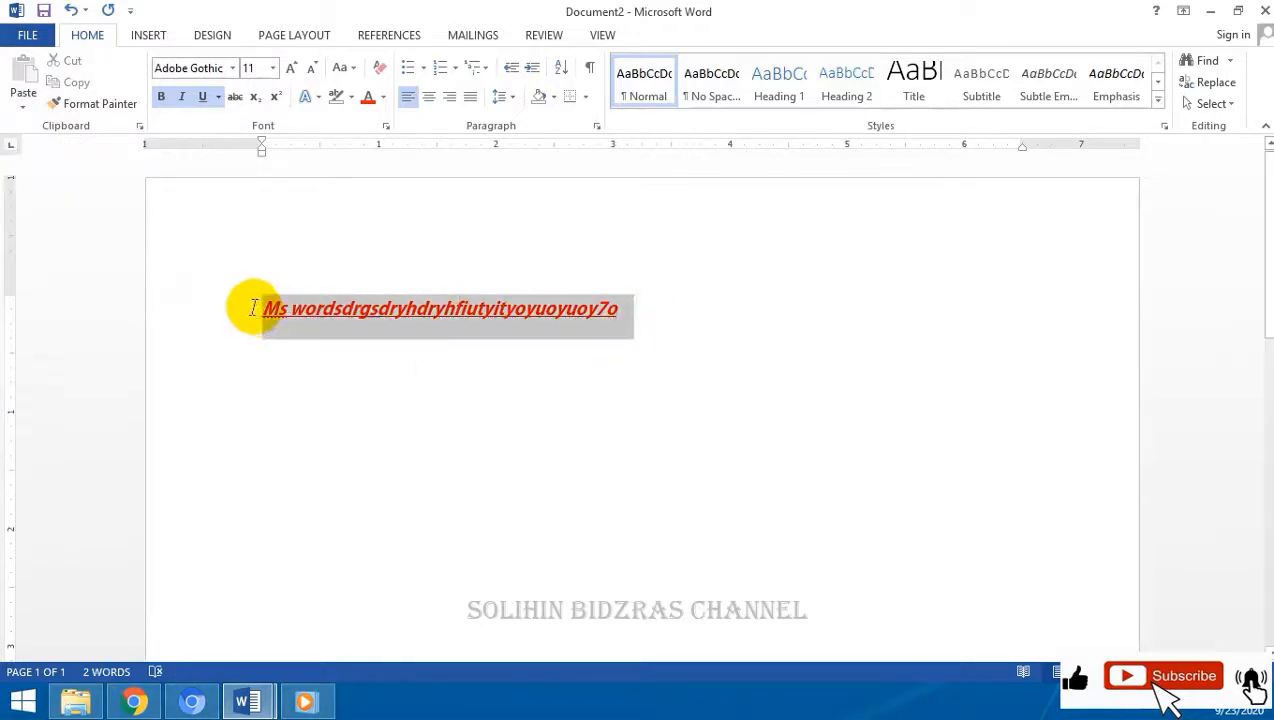
left_click(78, 83)
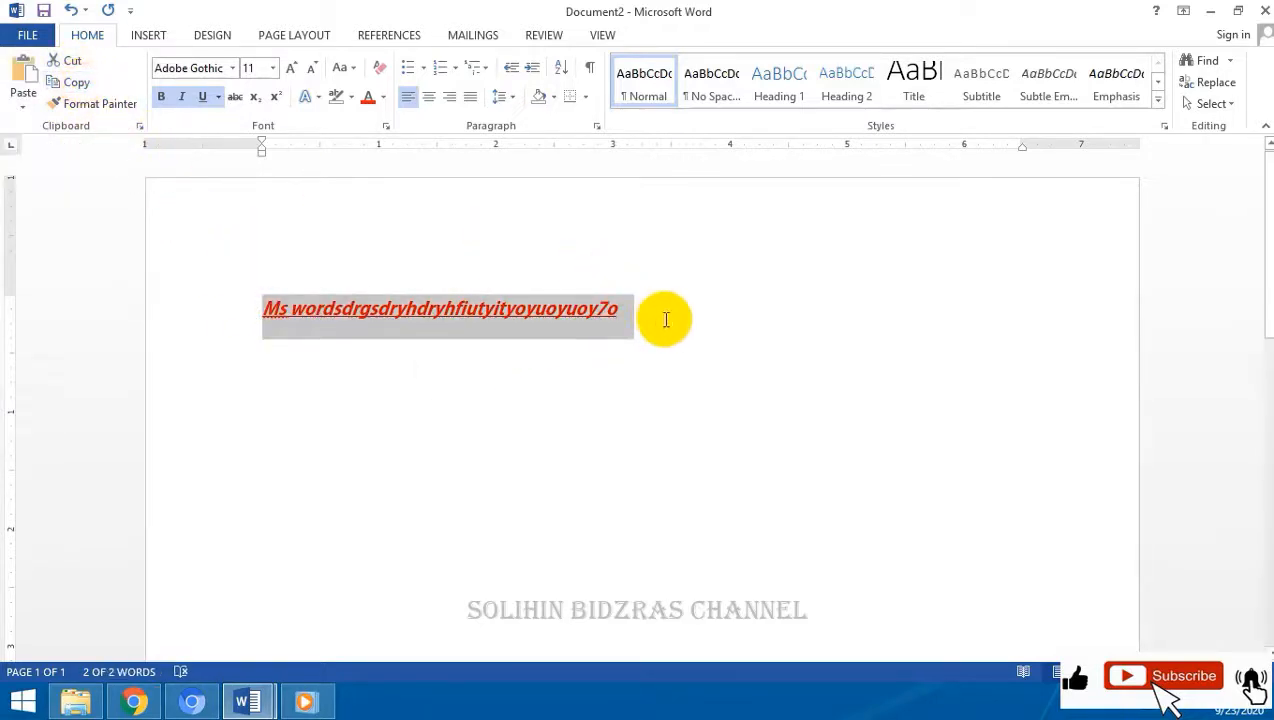
Step: Paste the copied line six times, starting at the end of the original line
left_click(665, 319)
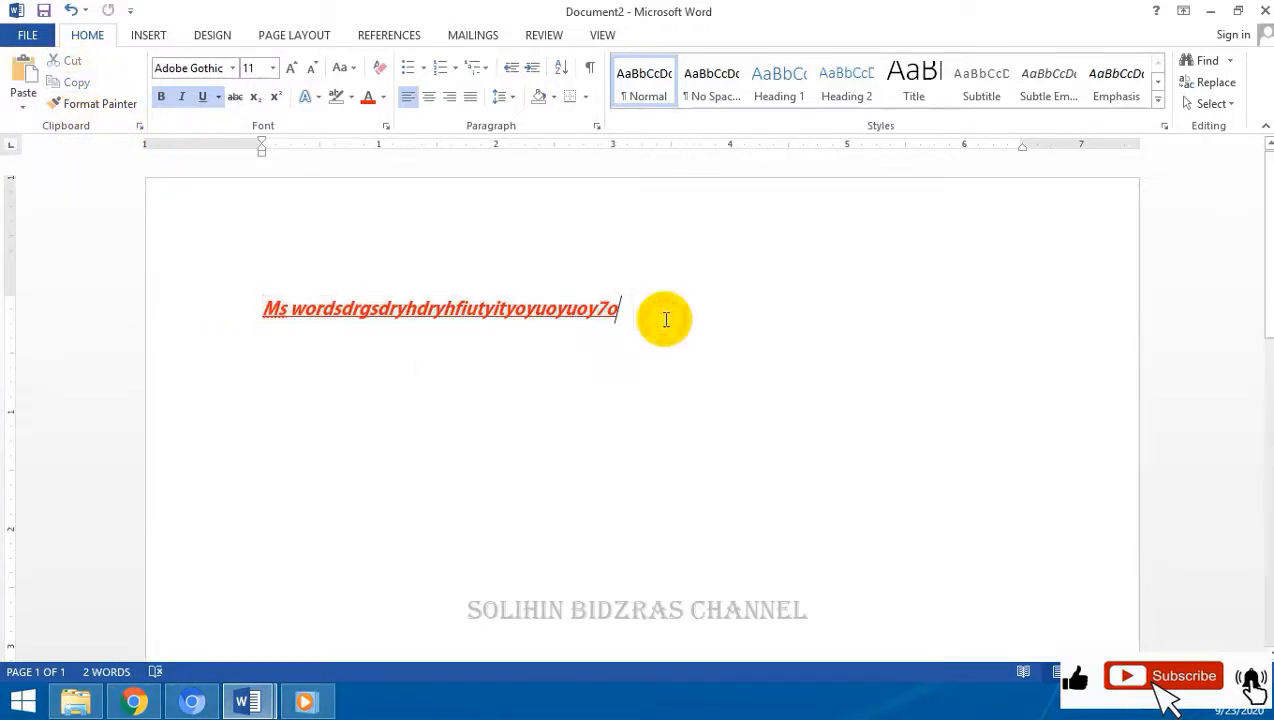
left_click(30, 76)
left_click(62, 96)
left_click(62, 96)
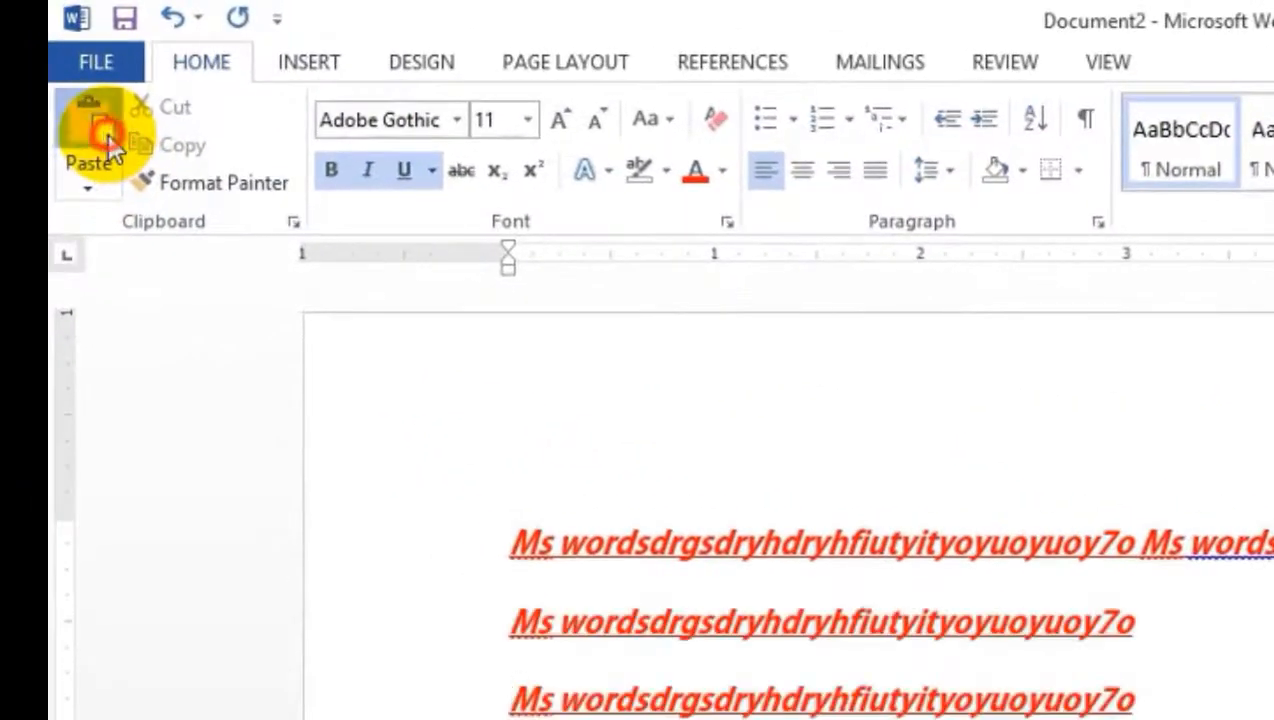
left_click(95, 165)
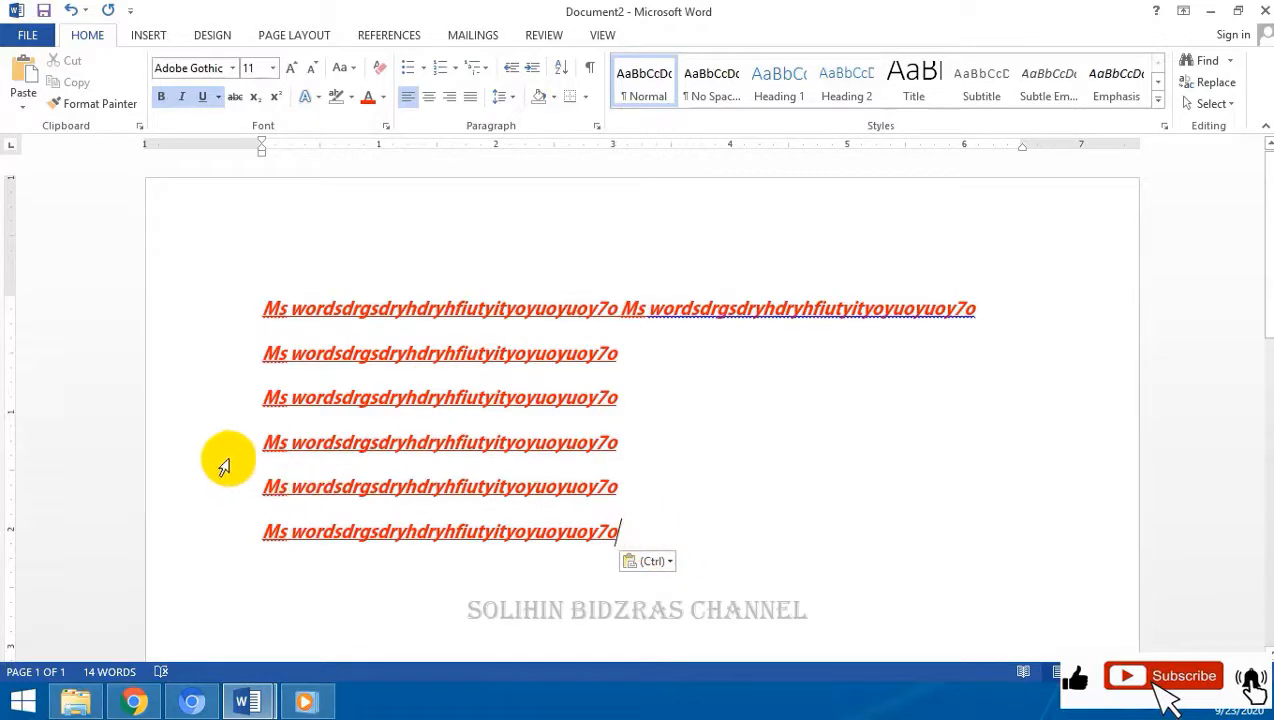
Step: Cut the last four pasted lines and paste them back in the same place
left_click_drag(233, 398, 237, 543)
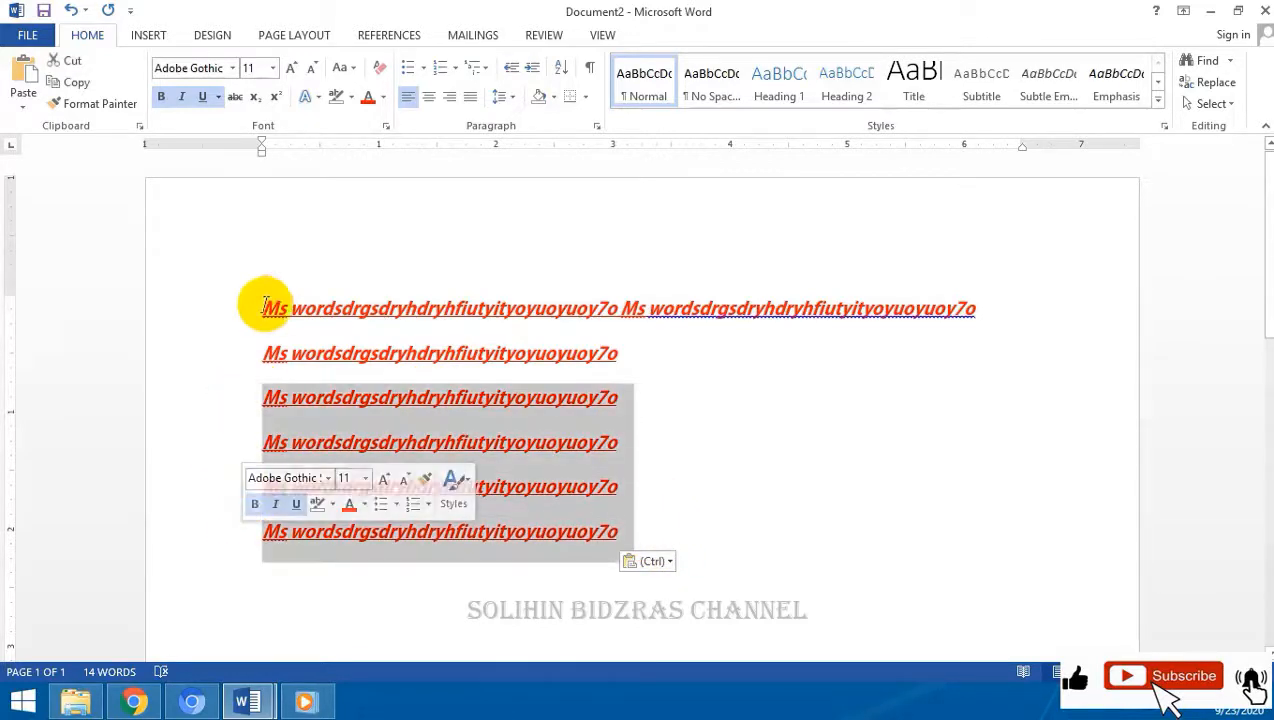
left_click(78, 67)
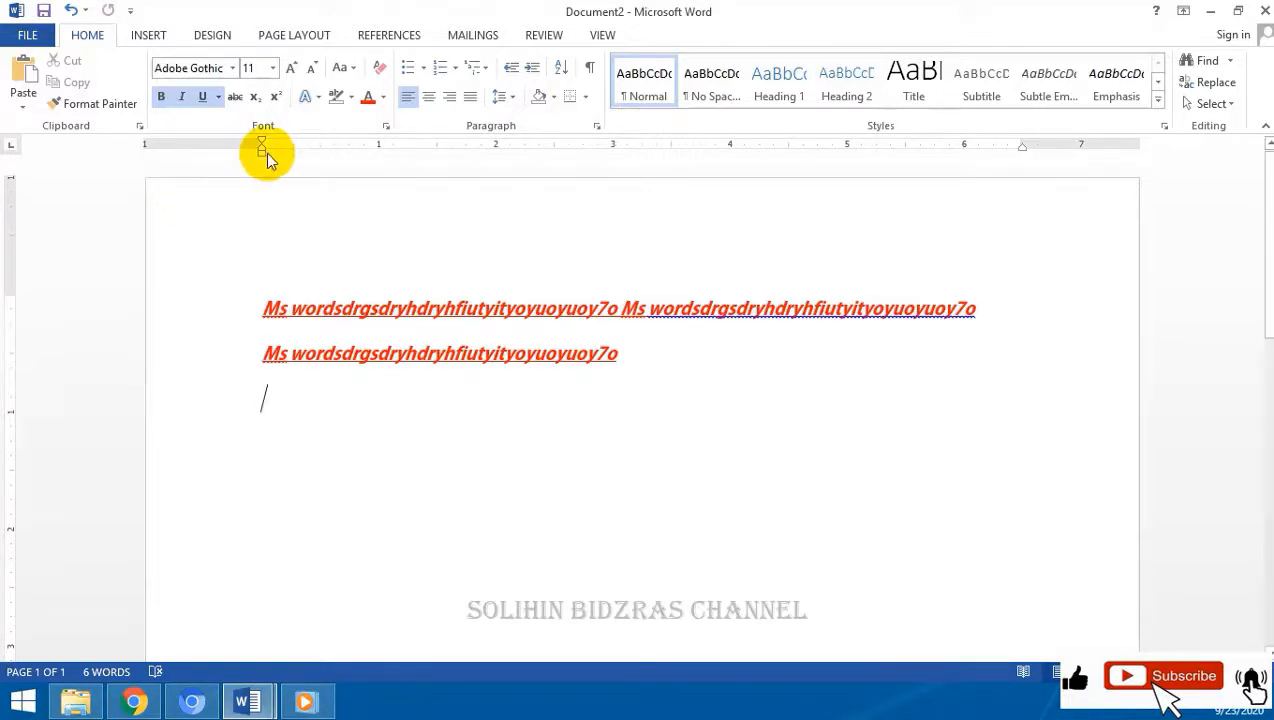
left_click(28, 93)
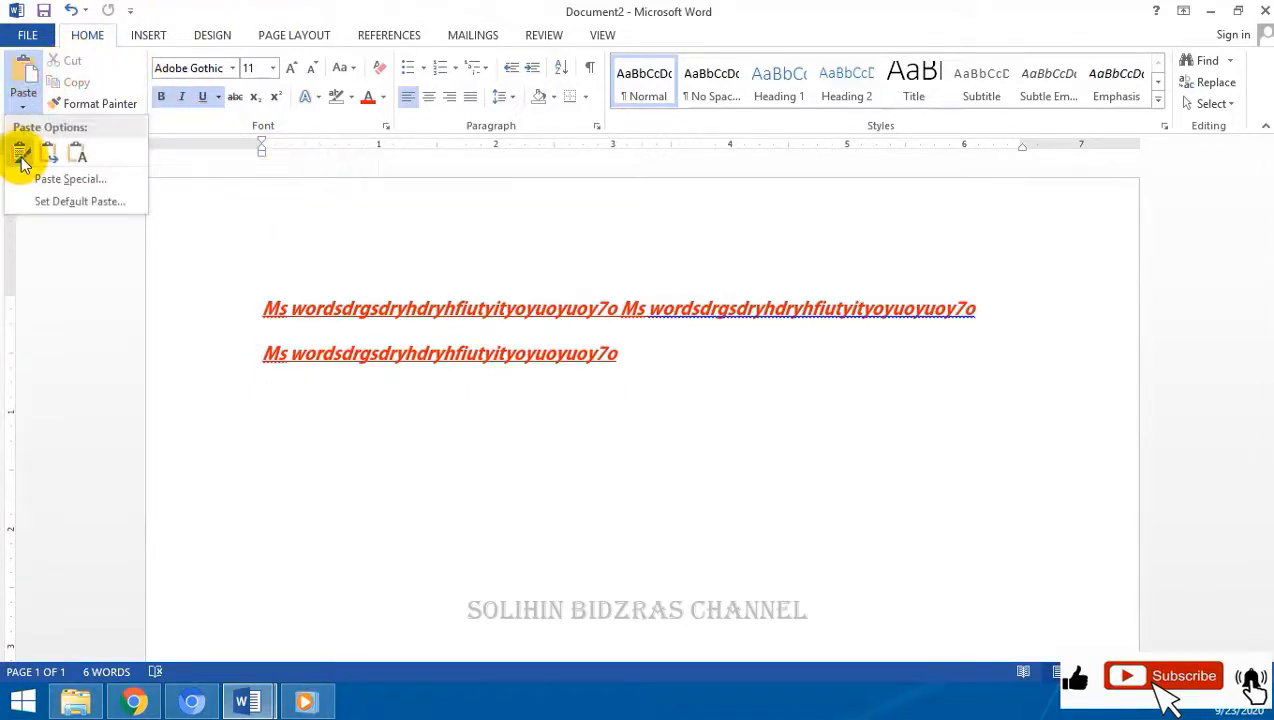
left_click(27, 80)
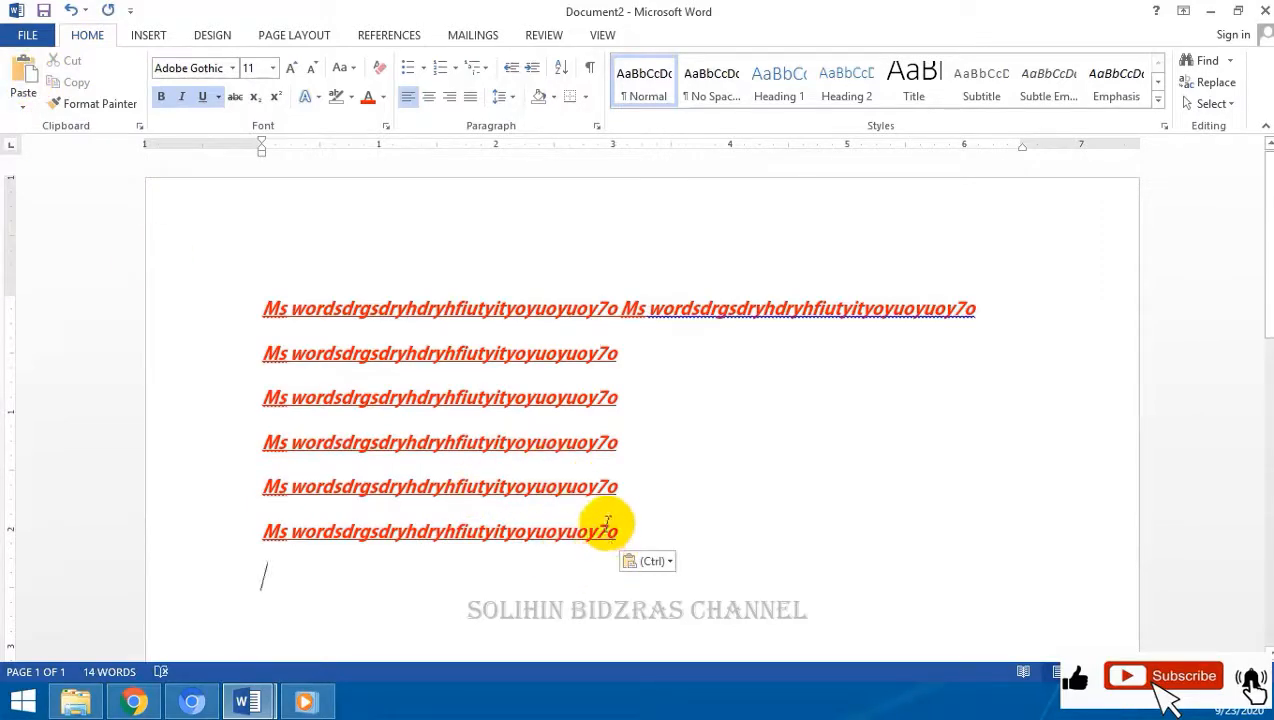
Step: Delete the last four duplicate lines, keeping only the first two lines
left_click_drag(640, 530, 213, 418)
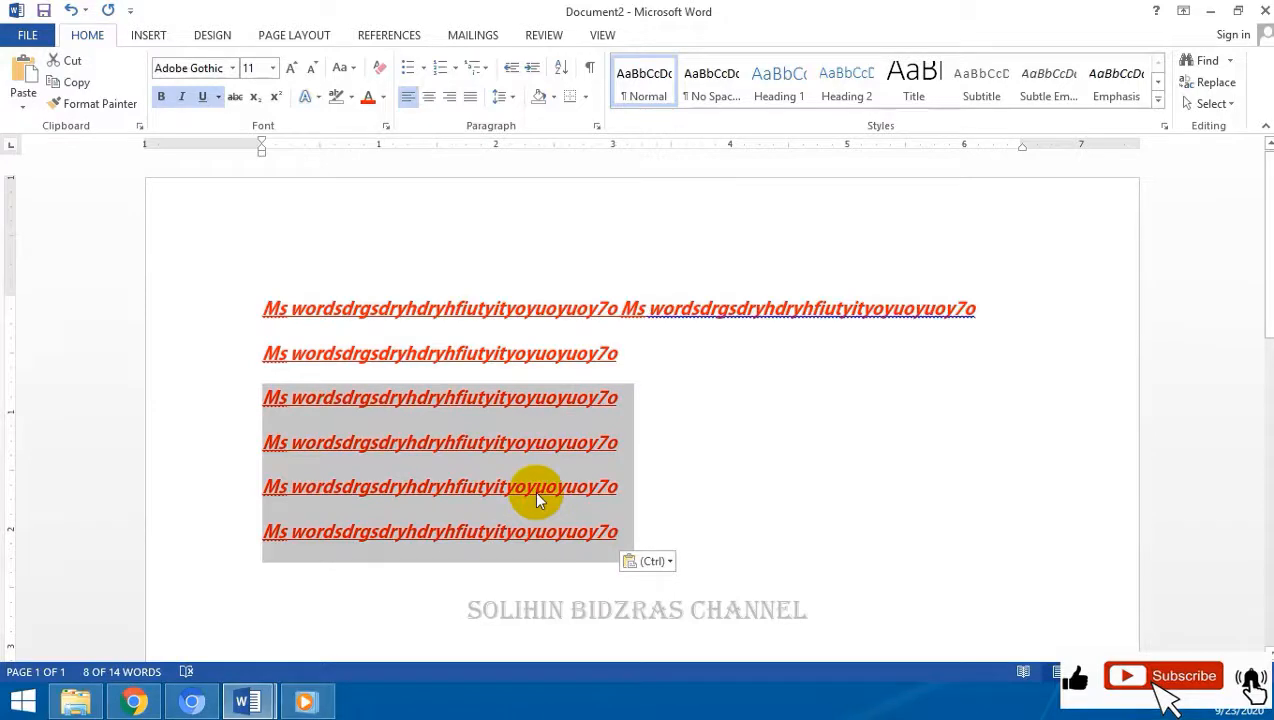
key("Delete")
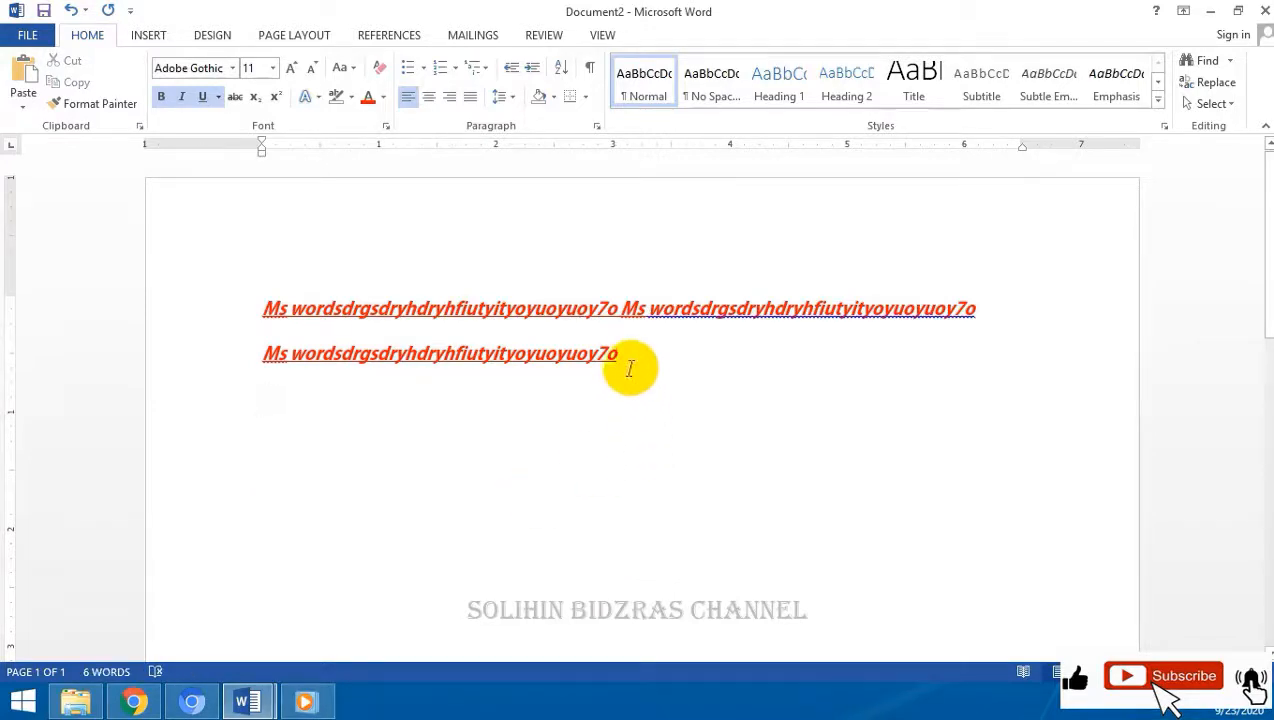
Step: Change the font color of both remaining lines to black and remove their underline
left_click_drag(640, 360, 240, 322)
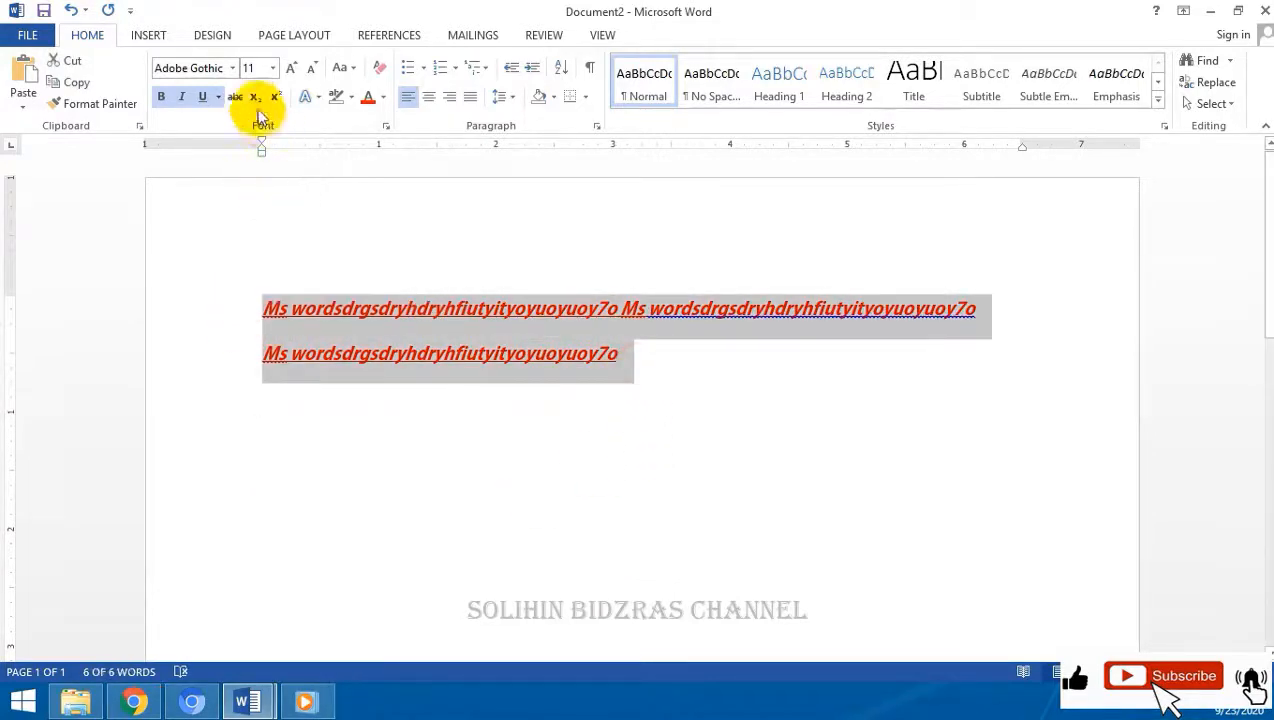
left_click(232, 76)
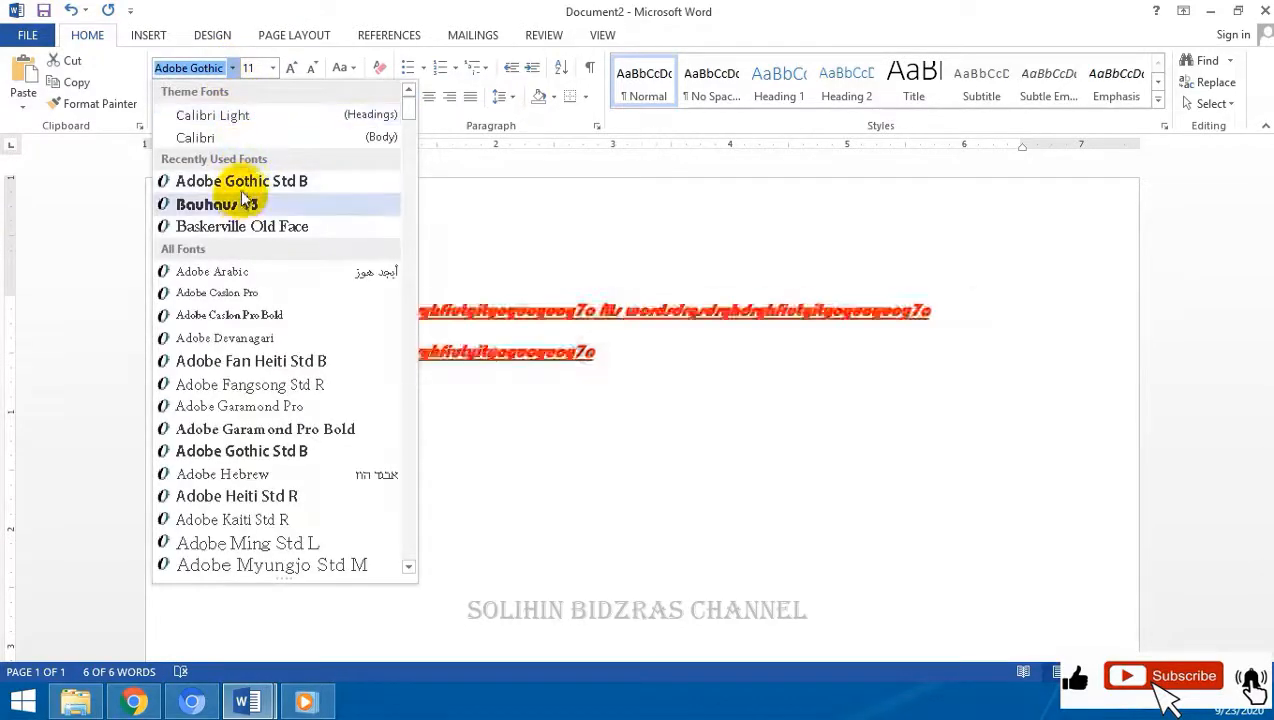
left_click(247, 190)
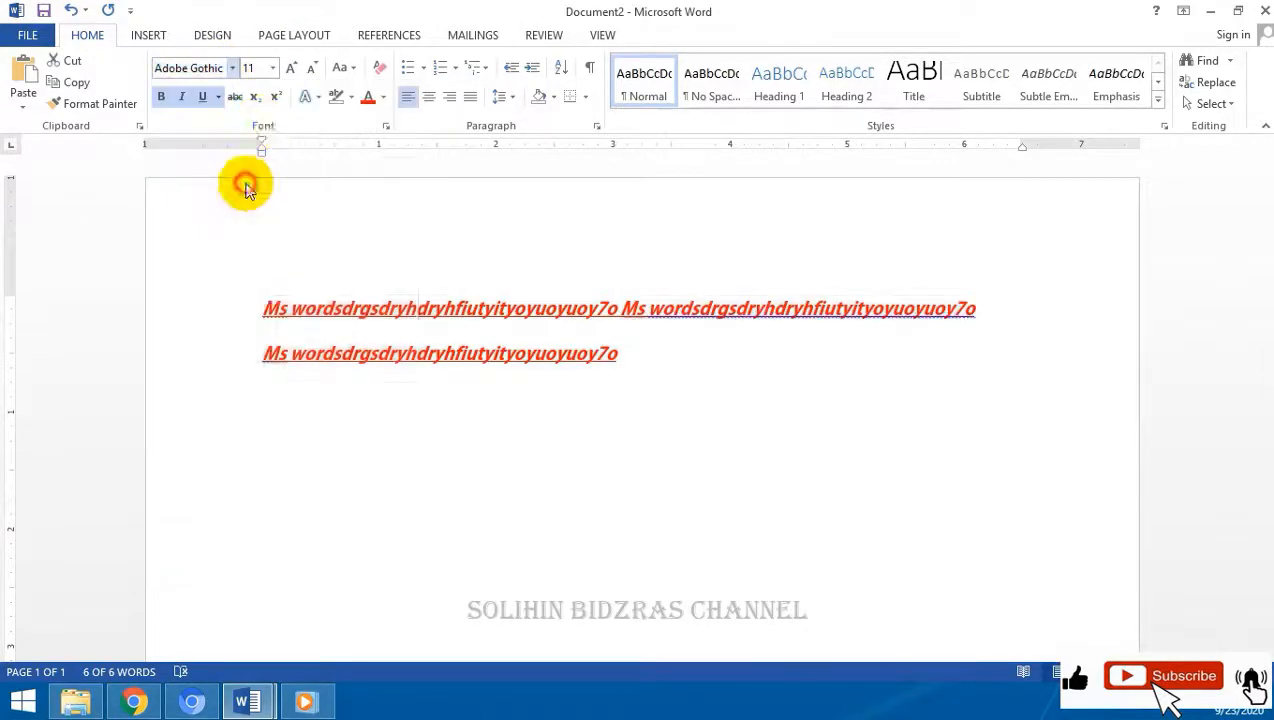
left_click(382, 97)
left_click(381, 125)
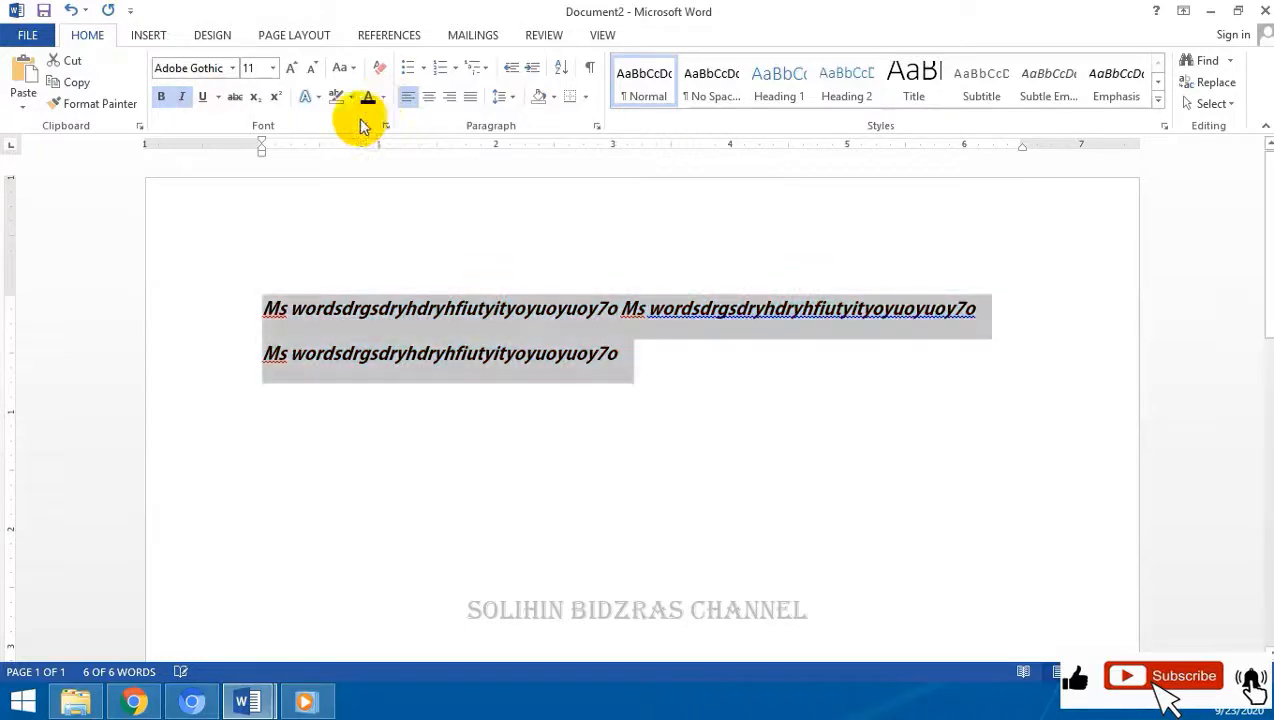
Step: Set the font of both lines to Calibri (Body) and start a new line below them
left_click(234, 70)
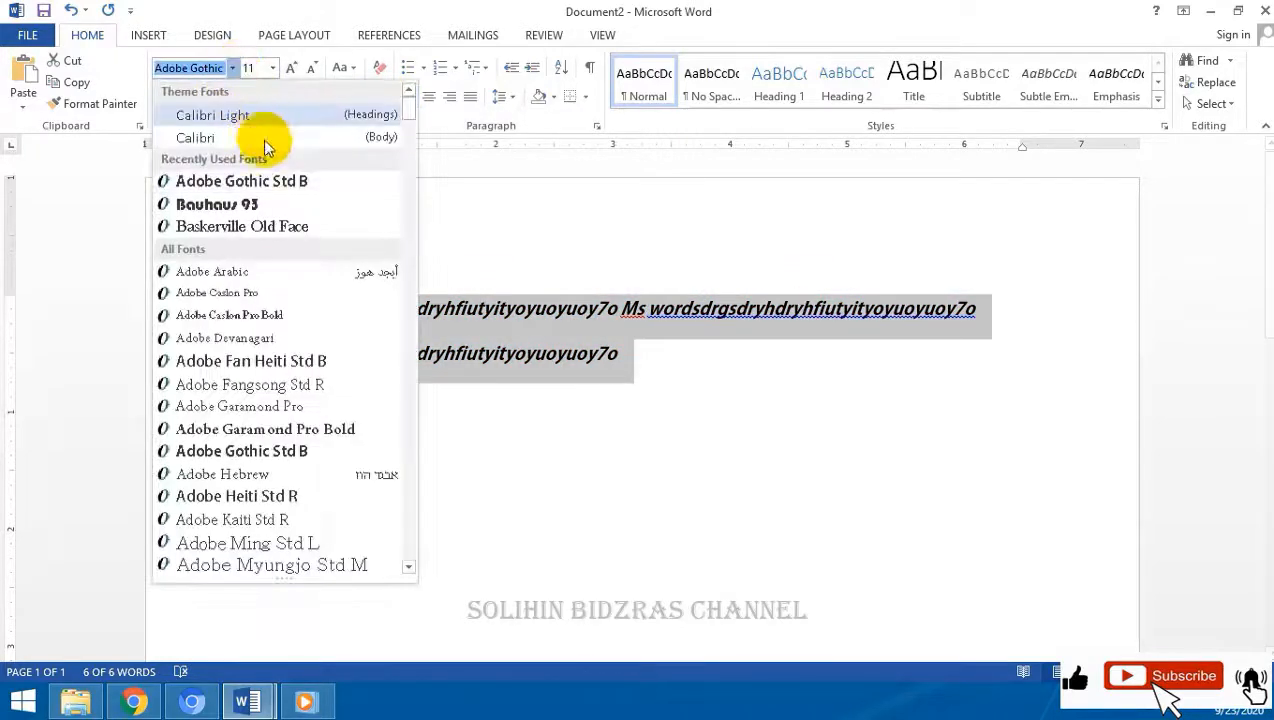
left_click(232, 140)
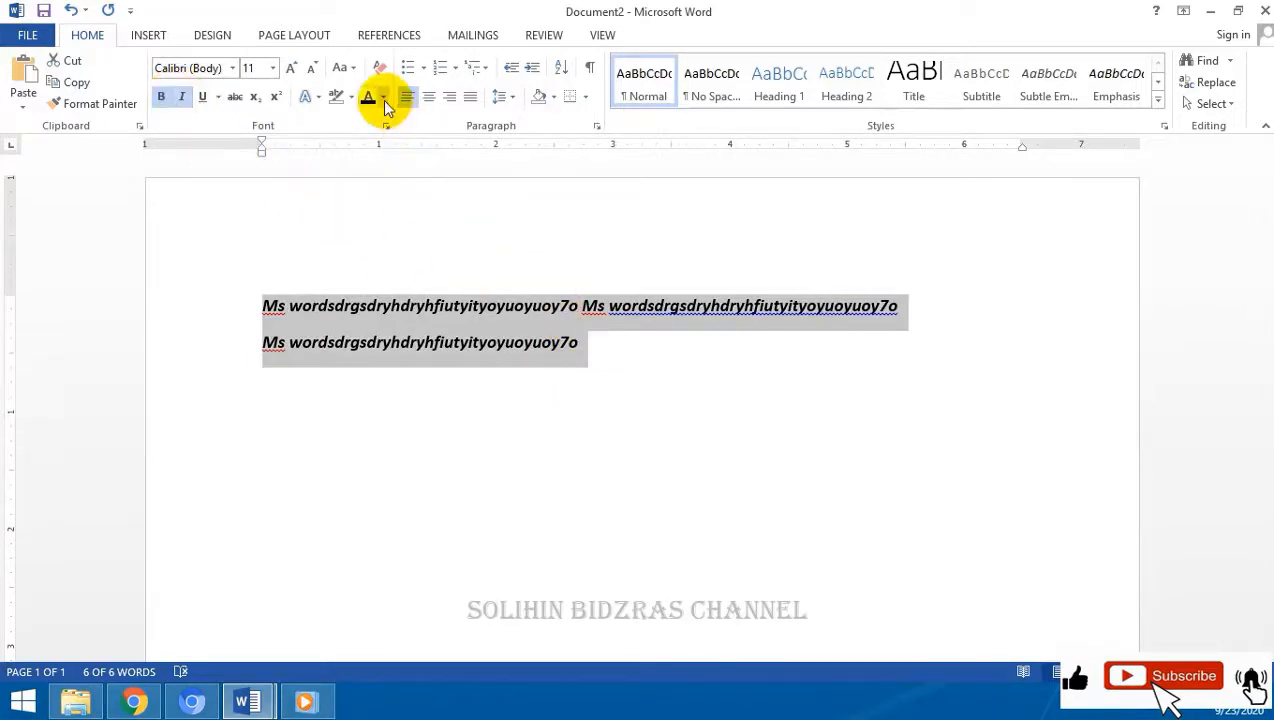
left_click(597, 352)
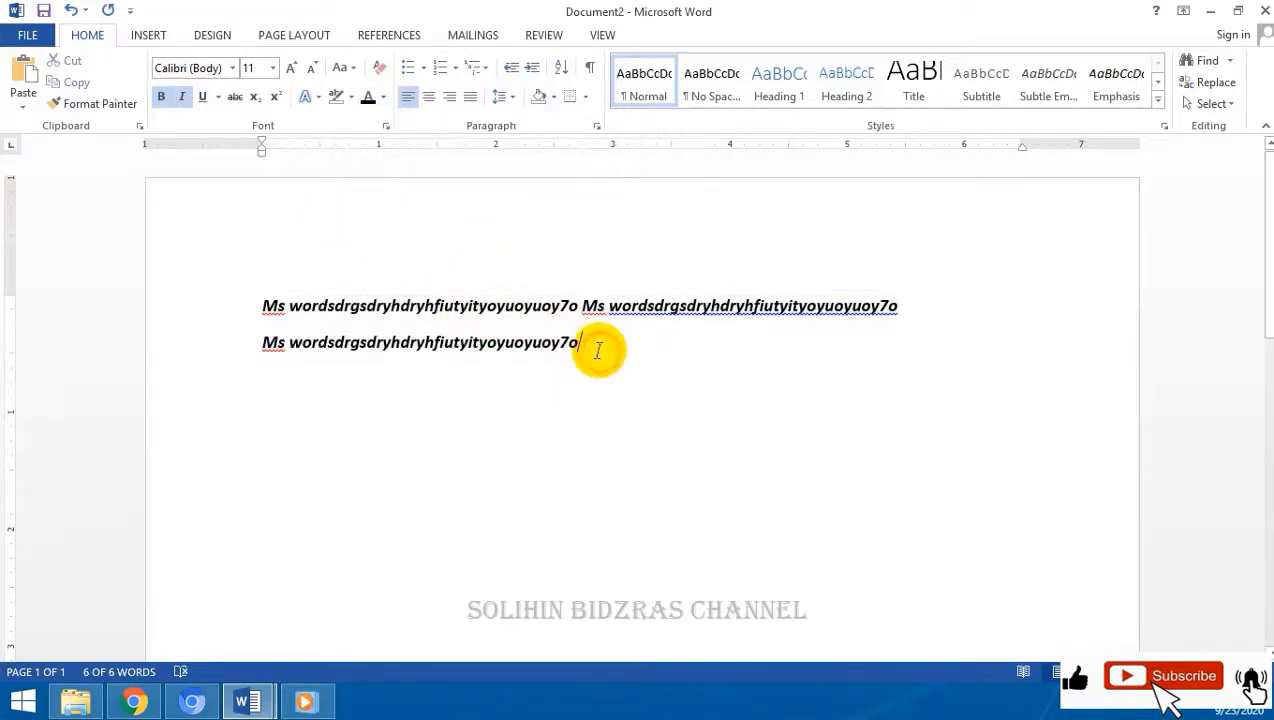
key("Return")
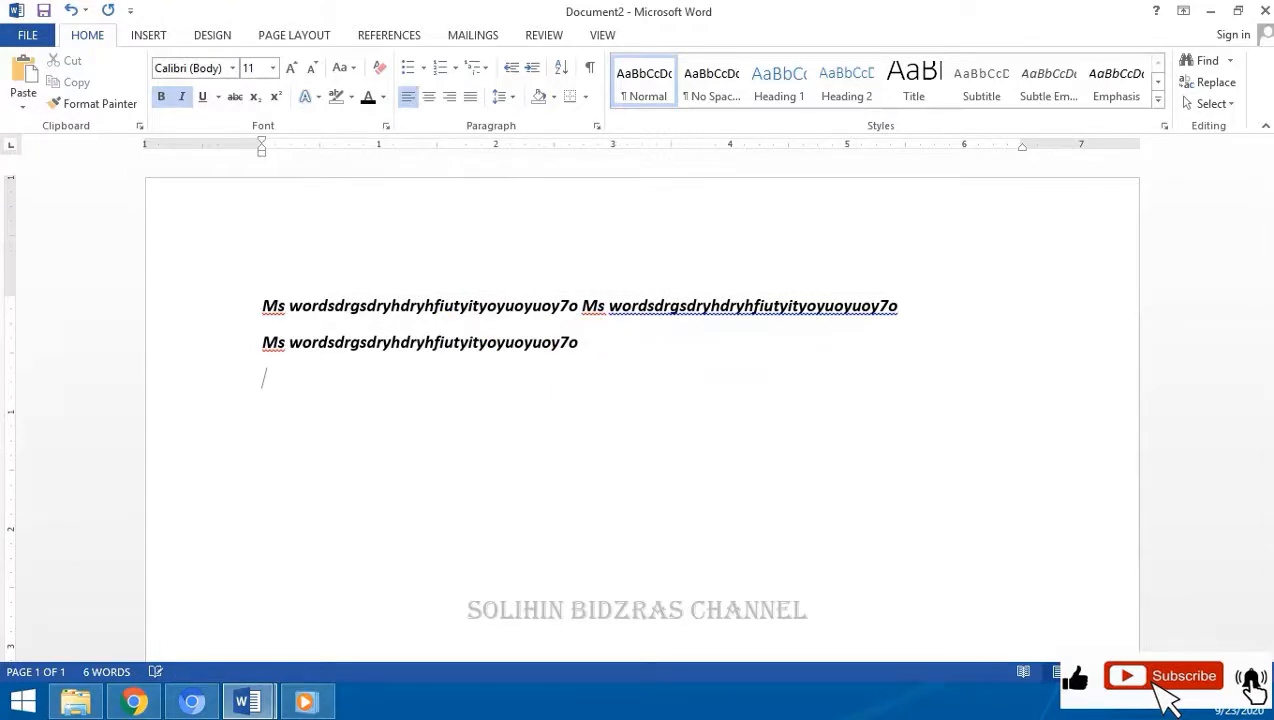
Step: Set the font to Arial, turn off italics, and add the line "Politeknik pgri banten" below the existing text
left_click(232, 67)
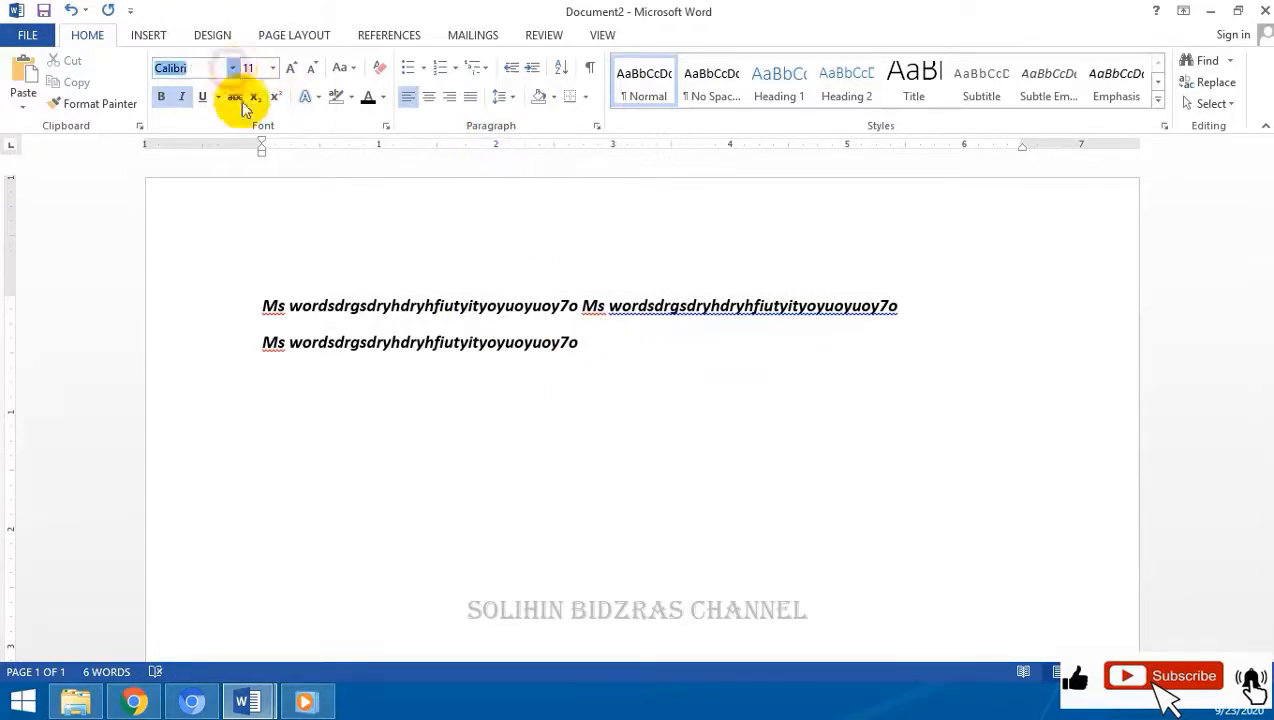
scroll(242, 498, "down", 5)
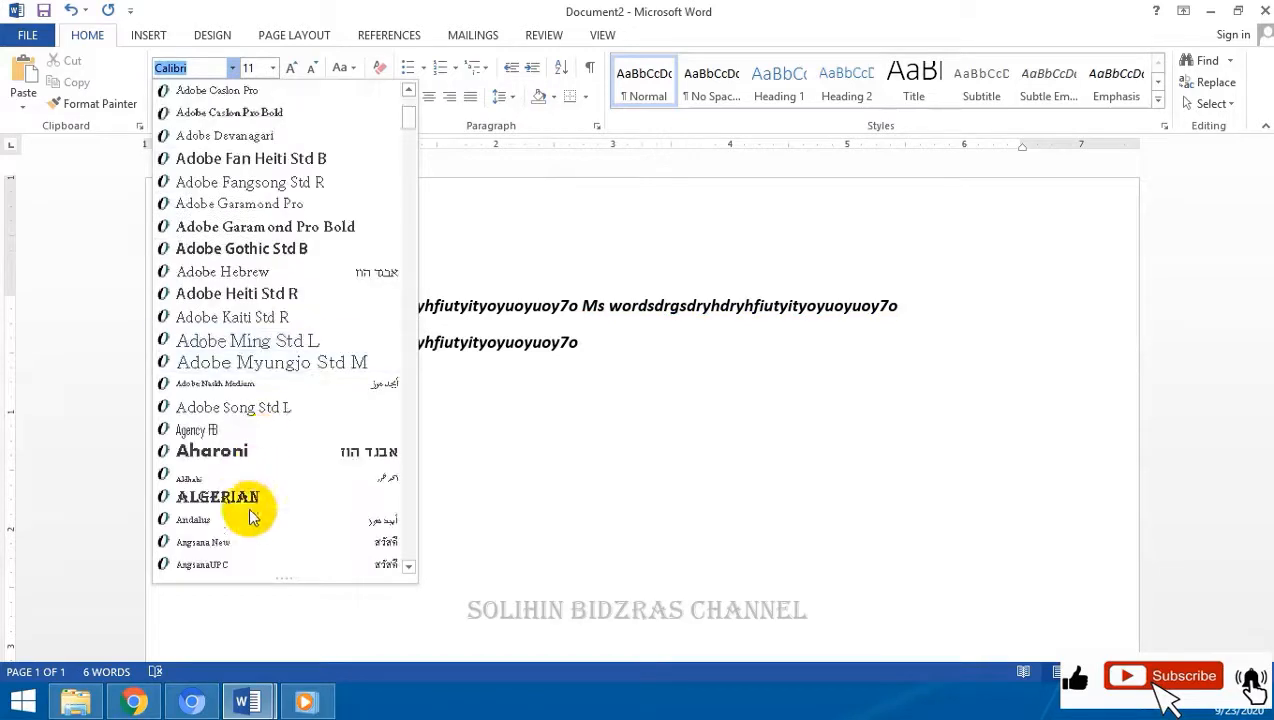
scroll(254, 550, "down", 1)
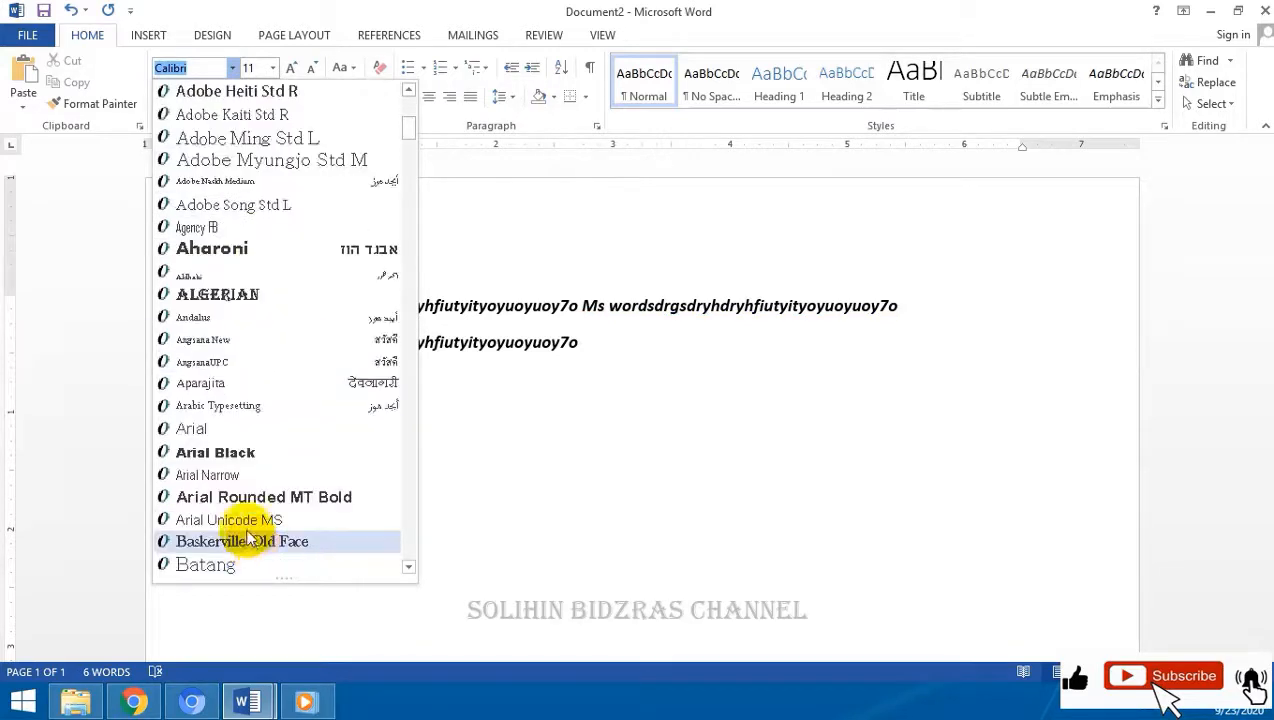
left_click(250, 427)
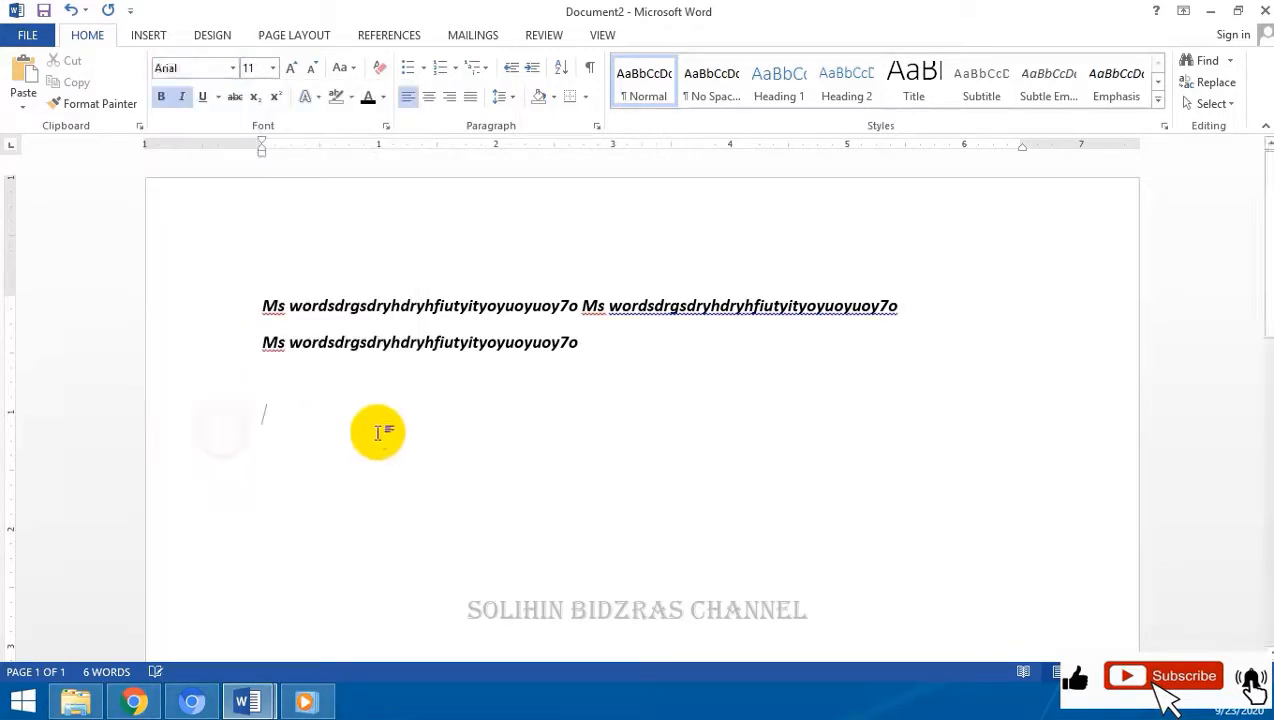
left_click(183, 98)
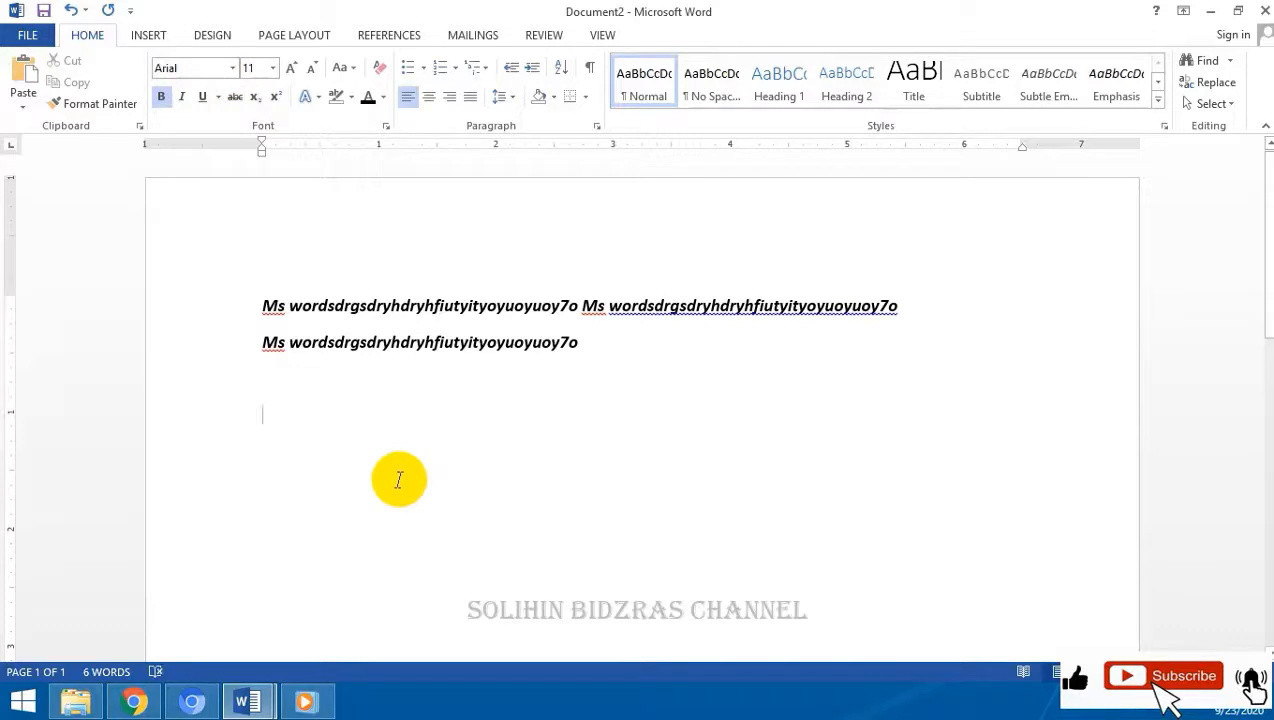
type("politeknik pgri banten")
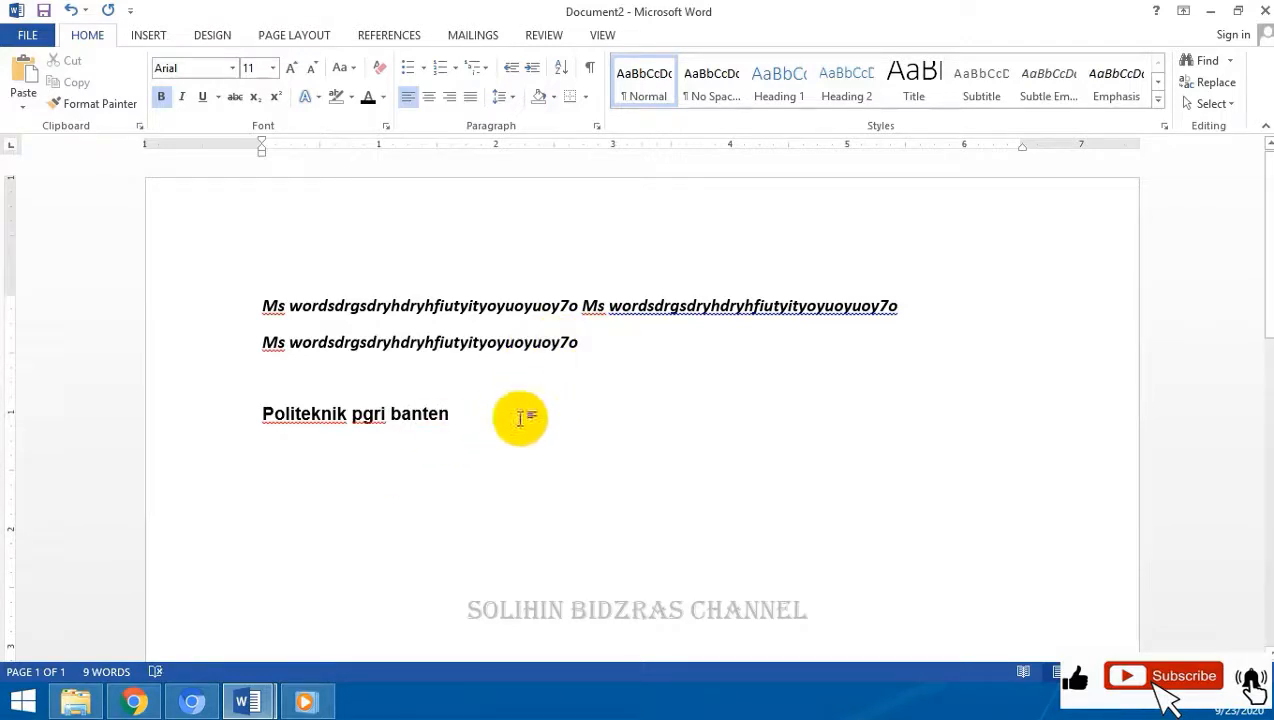
Step: Compare the font formatting of the two "Ms words" lines with that of the "Politeknik pgri banten" line
left_click(1224, 673)
left_click(1224, 673)
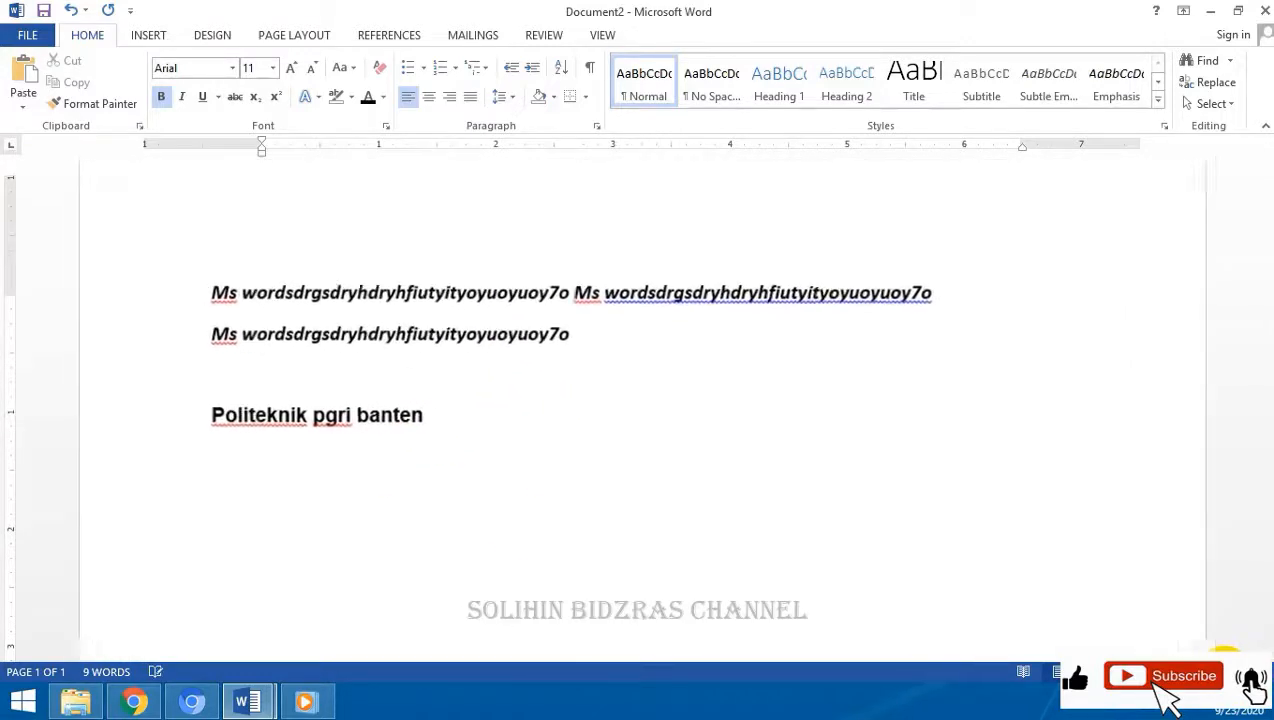
left_click_drag(452, 416, 163, 423)
left_click_drag(609, 333, 191, 290)
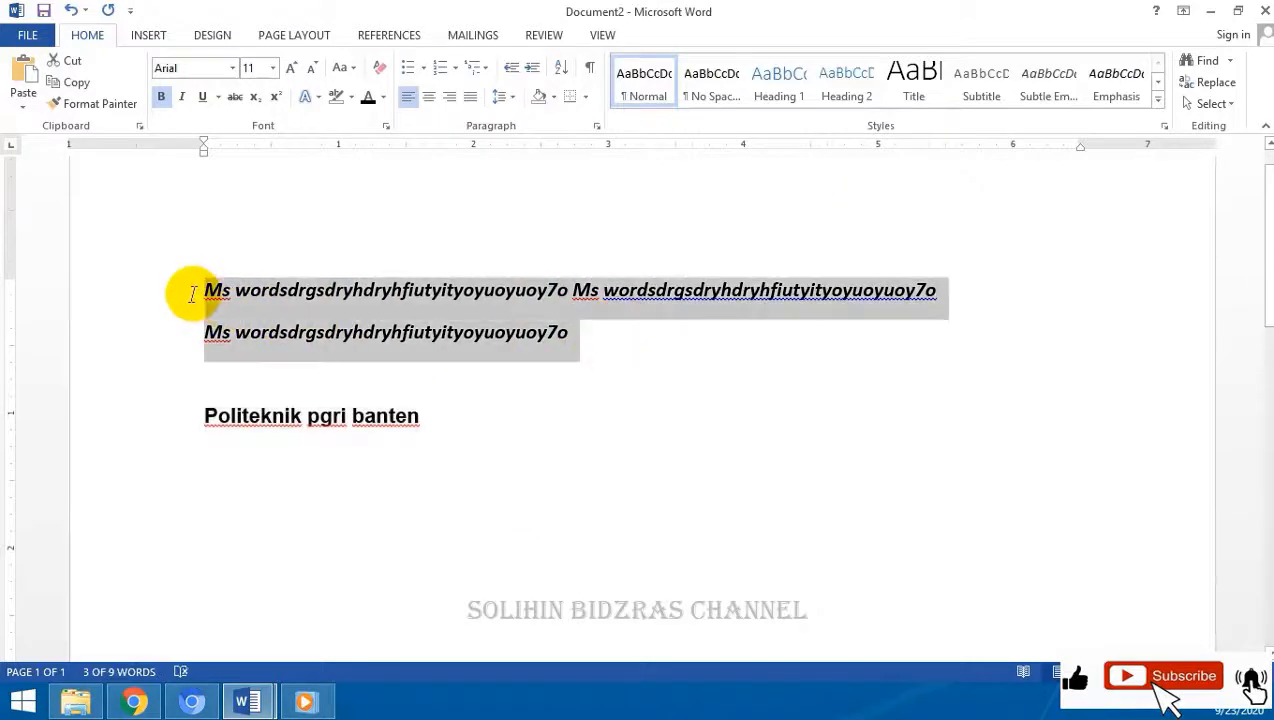
left_click(461, 423)
left_click_drag(178, 298, 185, 333)
left_click(491, 443)
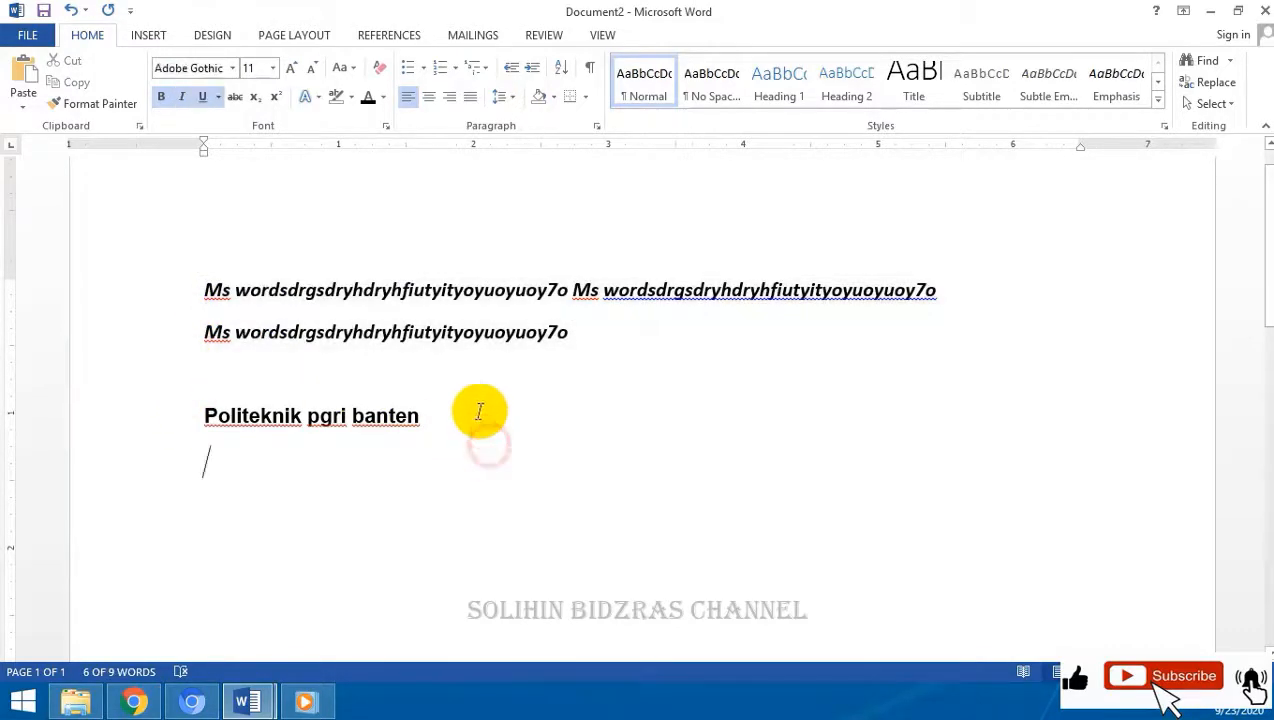
left_click_drag(600, 332, 392, 335)
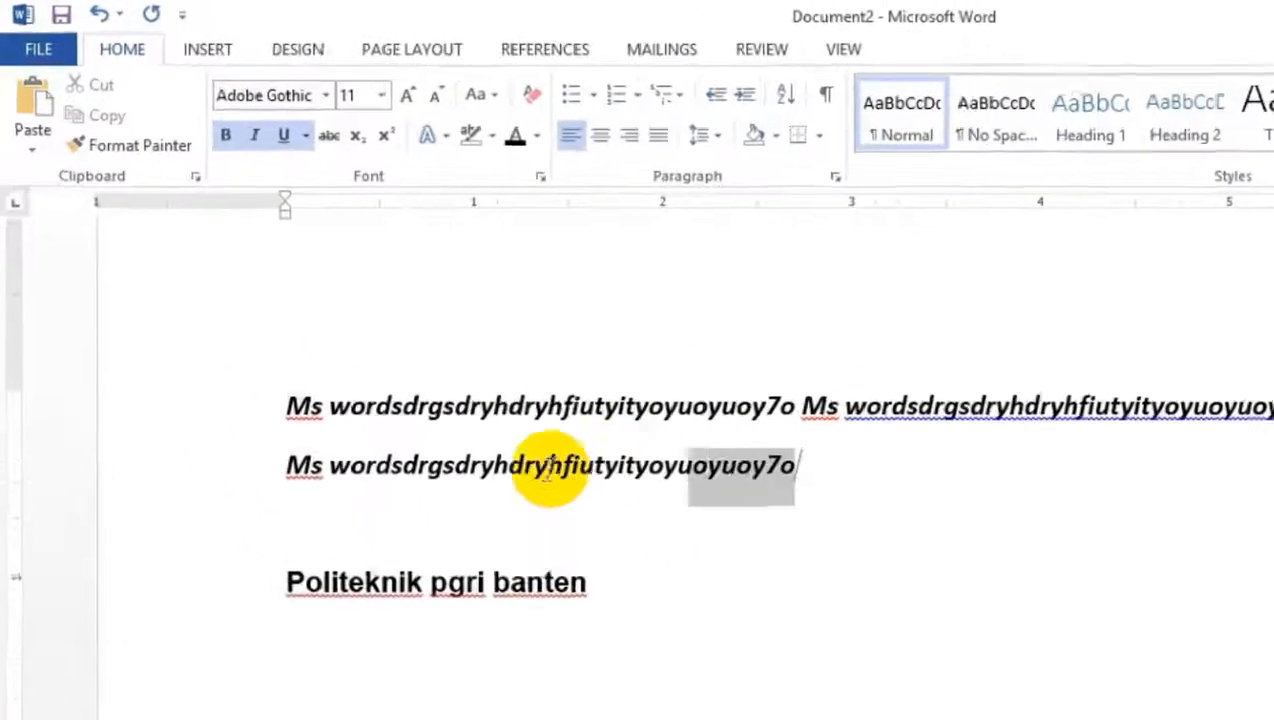
left_click_drag(548, 466, 287, 469)
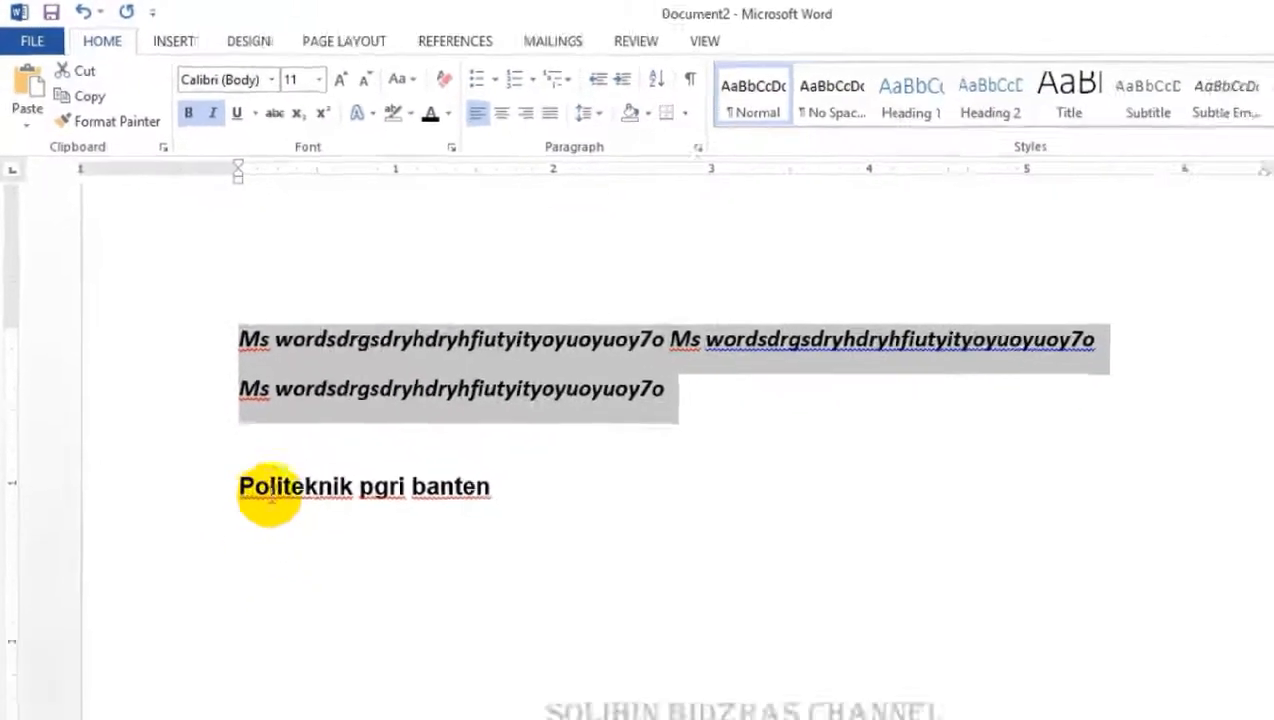
left_click_drag(497, 486, 190, 486)
left_click(490, 490)
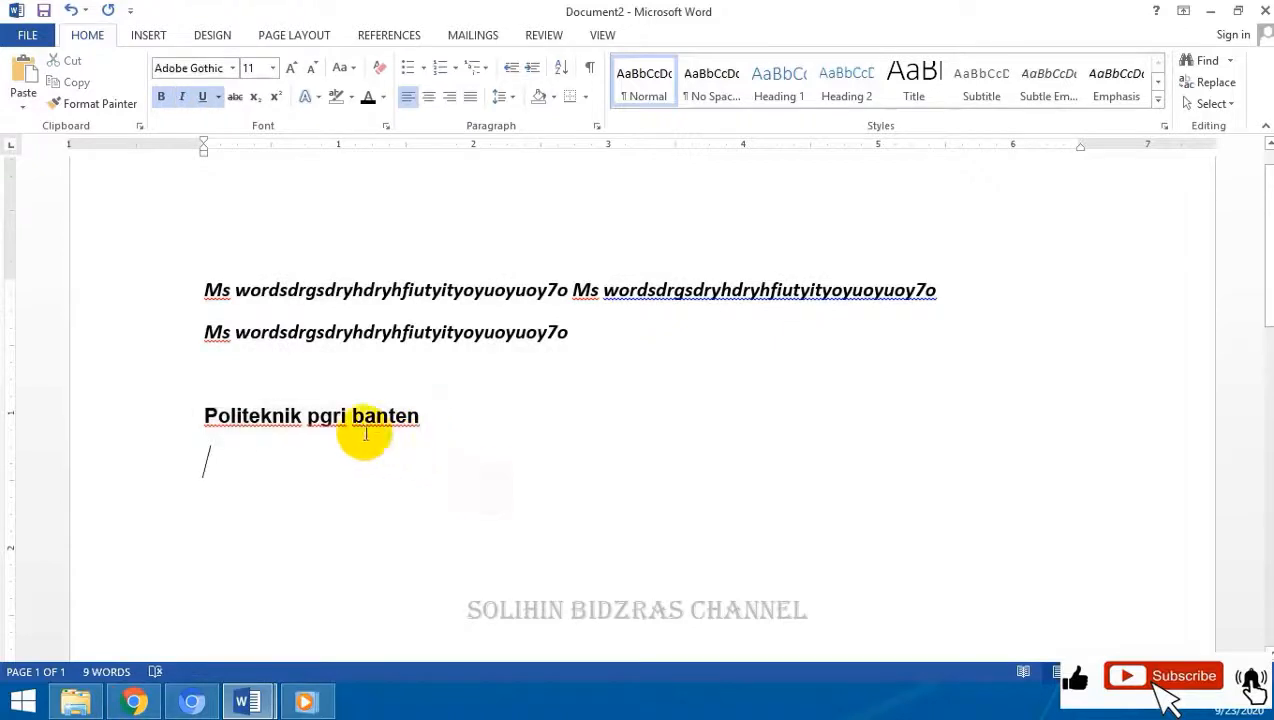
Step: Copy the formatting of "Politeknik pgri banten" onto both "Ms words" lines with Format Painter
left_click(100, 418)
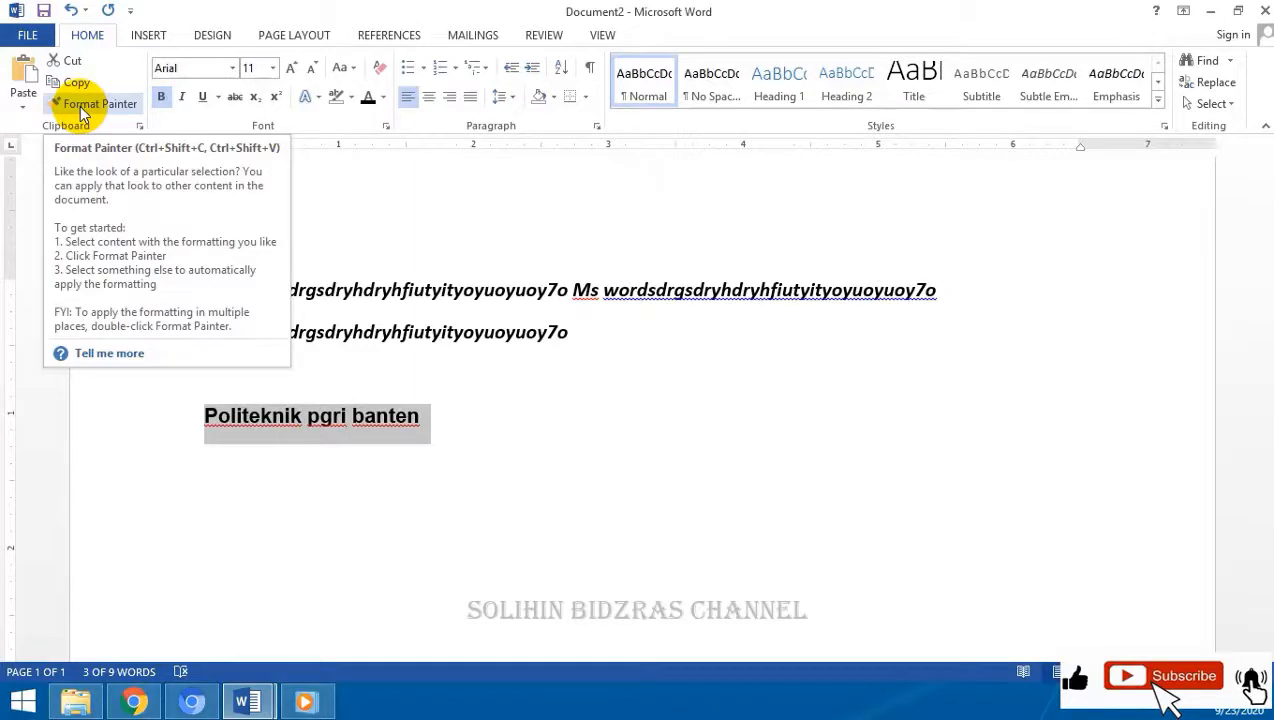
left_click(80, 106)
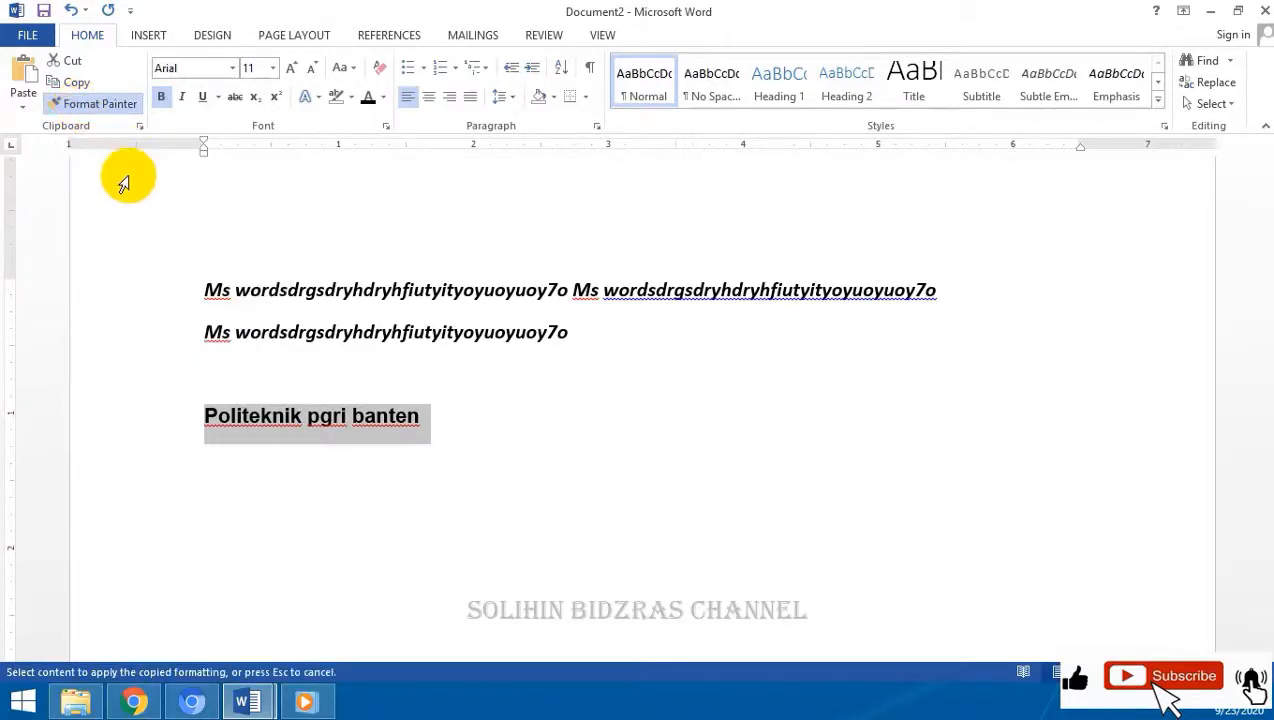
mouse_move(207, 290)
left_mouse_down()
mouse_move(398, 296)
mouse_move(599, 332)
mouse_move(555, 340)
left_mouse_up()
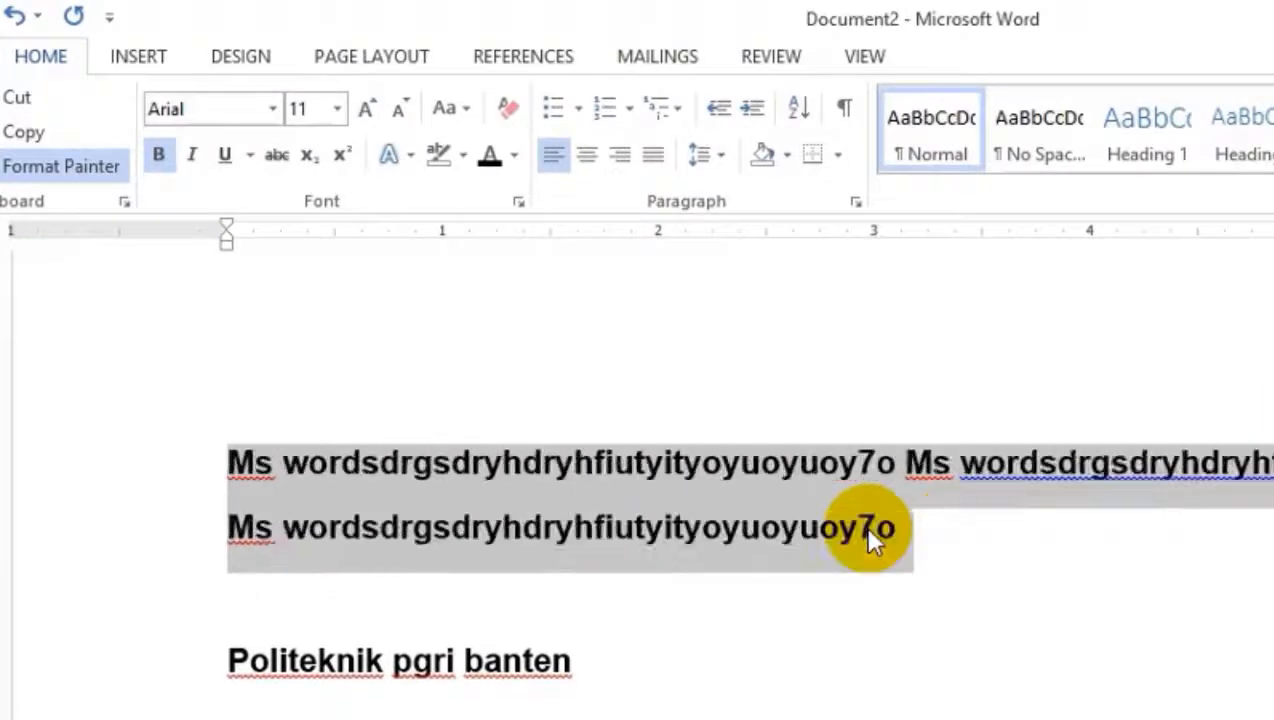
left_click_drag(870, 540, 866, 546)
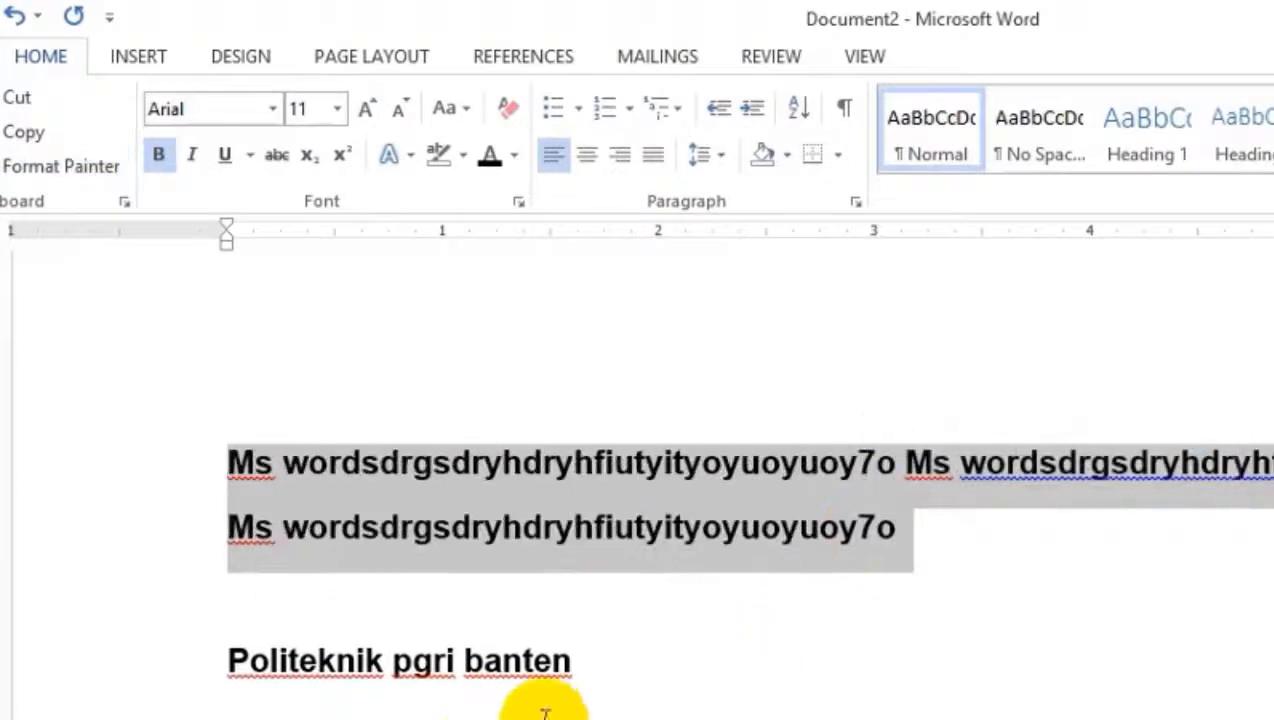
left_click(537, 660)
Step: Change the font color of "Politeknik pgri banten" to red
left_click_drag(600, 665, 208, 672)
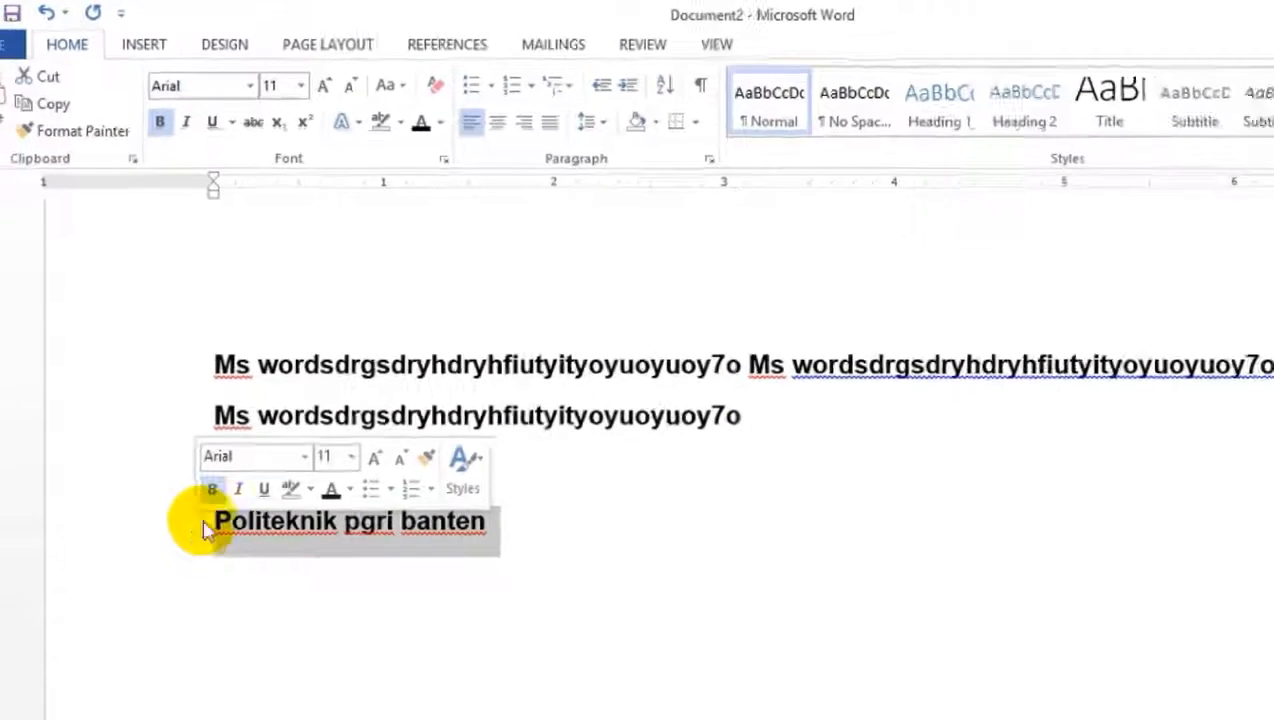
left_click(440, 122)
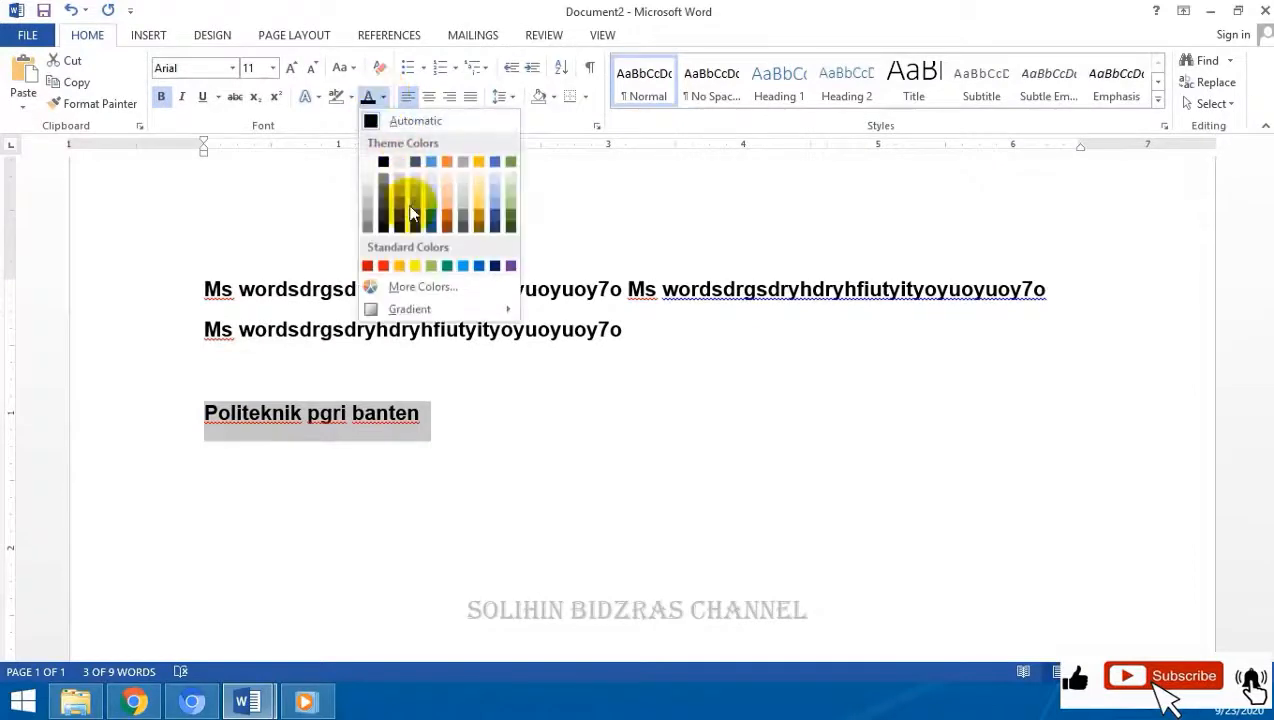
left_click(387, 268)
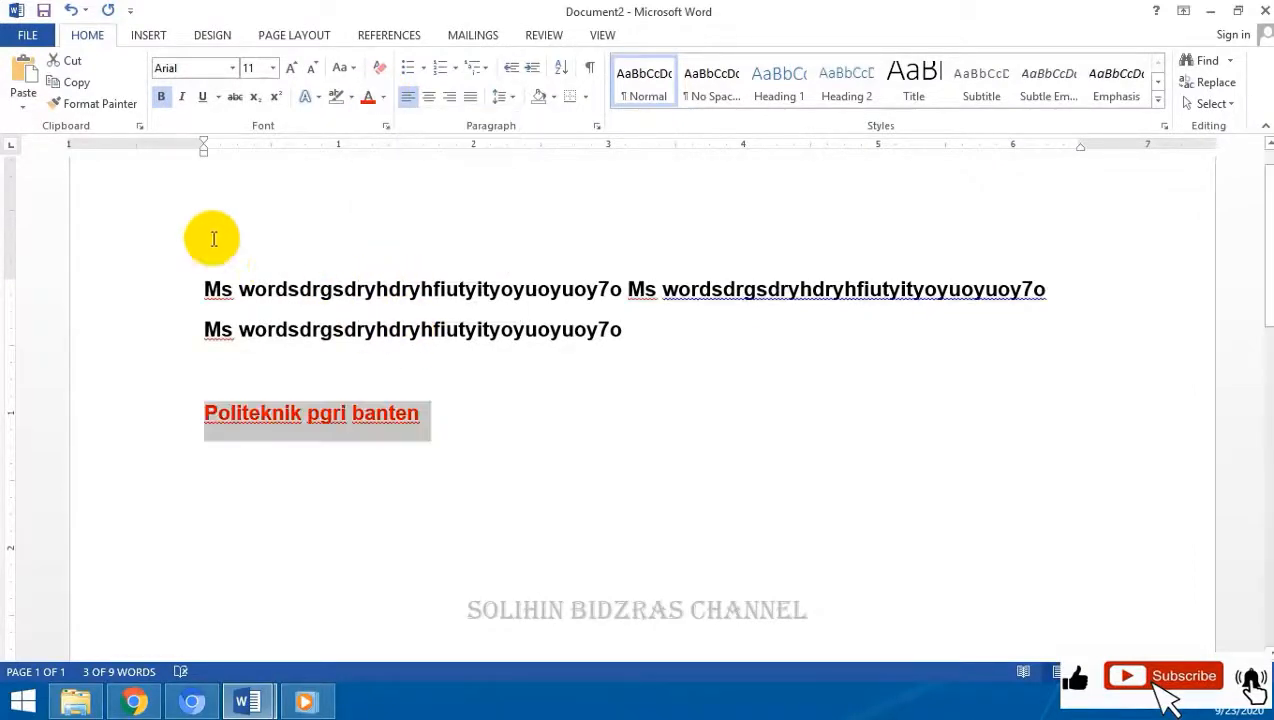
Step: Apply the red formatting of "Politeknik pgri banten" to both "Ms words" lines with Format Painter
left_click(92, 104)
mouse_move(626, 328)
left_mouse_down()
mouse_move(648, 333)
mouse_move(299, 287)
mouse_move(200, 290)
left_mouse_up()
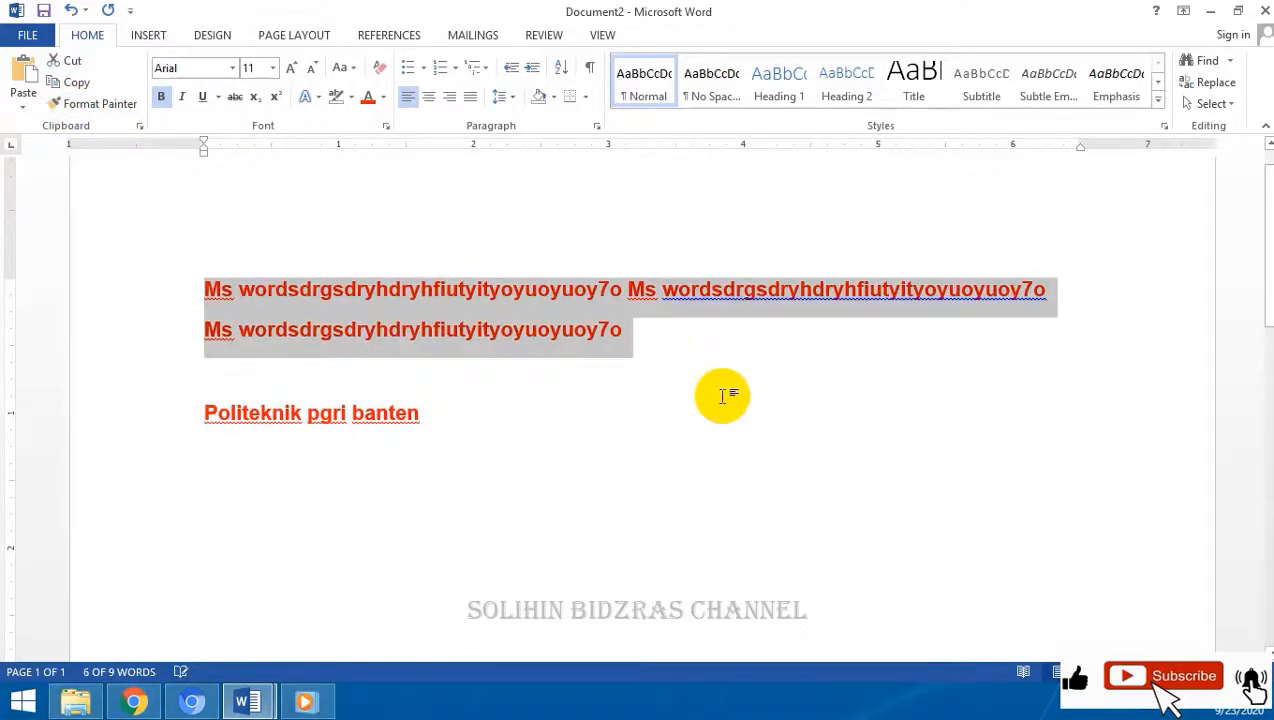
left_click(722, 396)
left_click_drag(647, 328, 134, 316)
left_click_drag(427, 418, 206, 418)
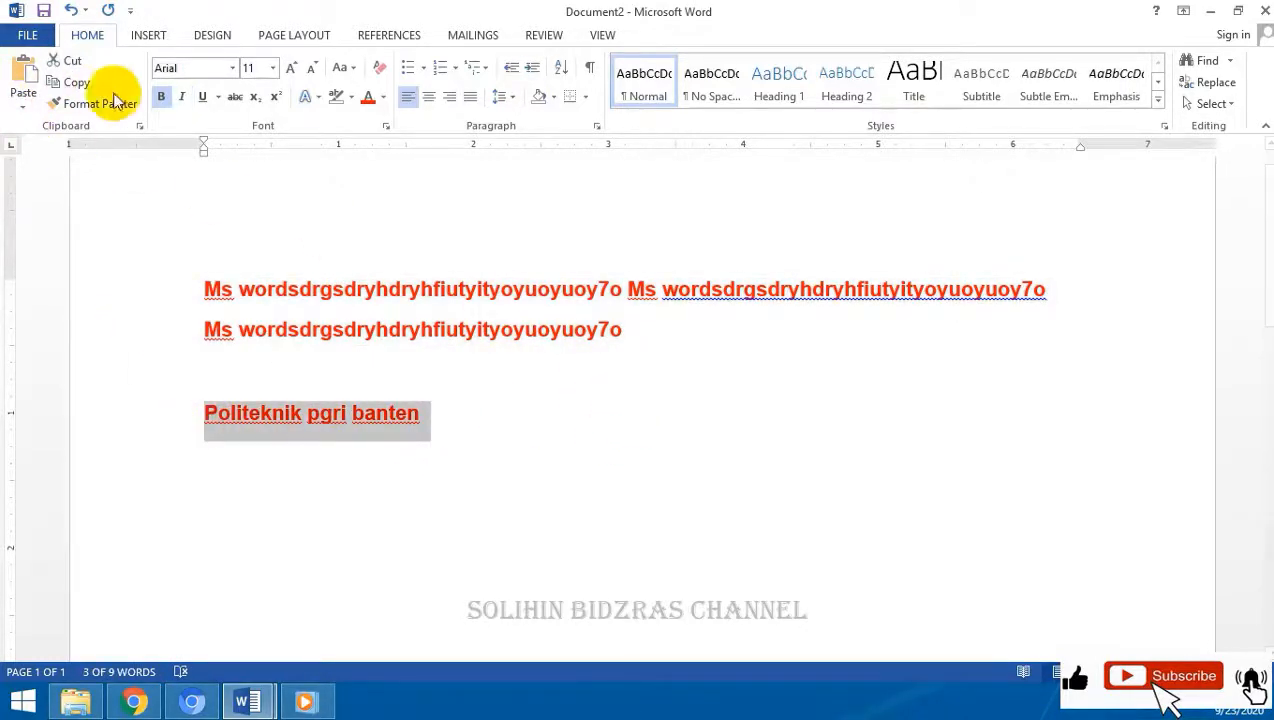
left_click(489, 378)
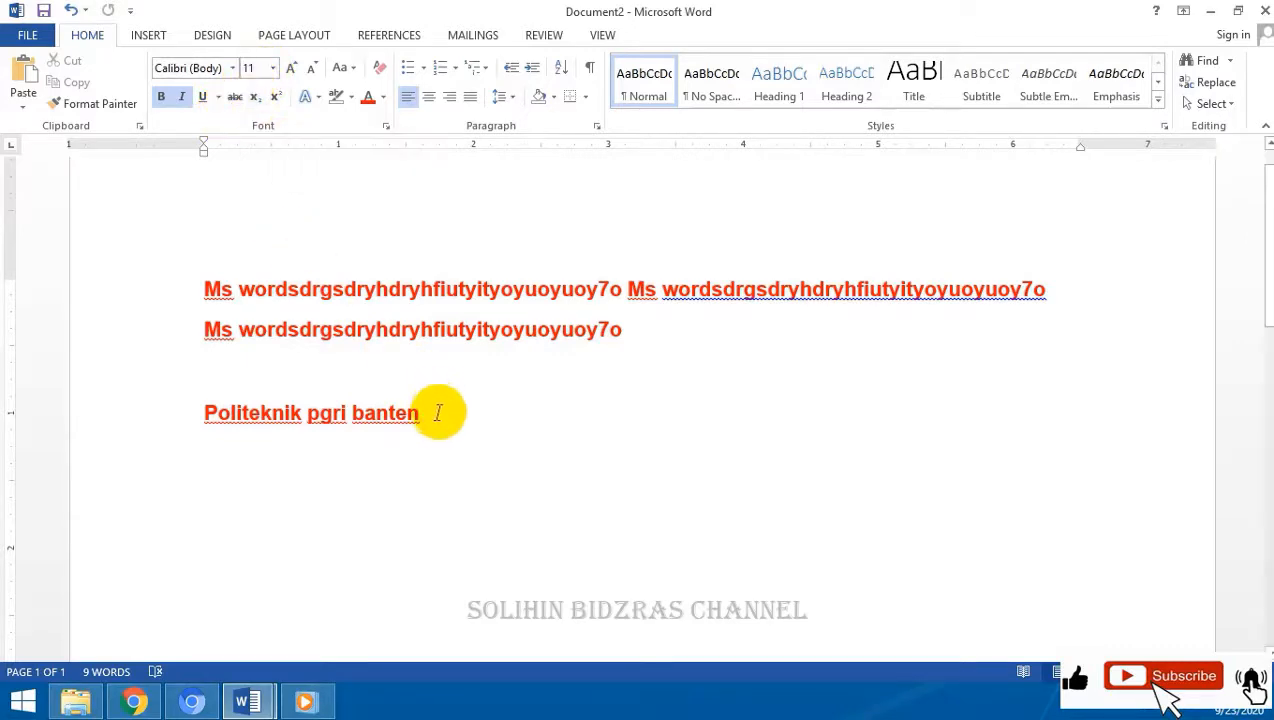
Step: Apply strikethrough to all the text in the document
left_click_drag(441, 418, 190, 259)
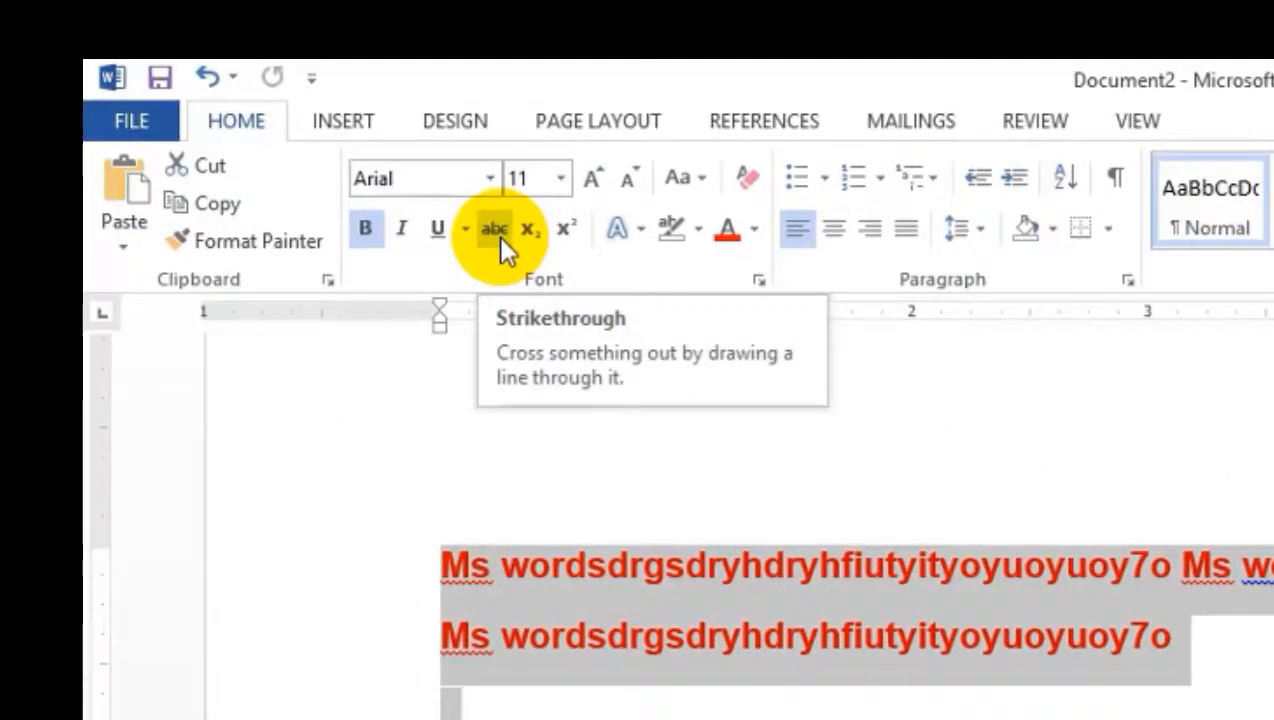
left_click(496, 230)
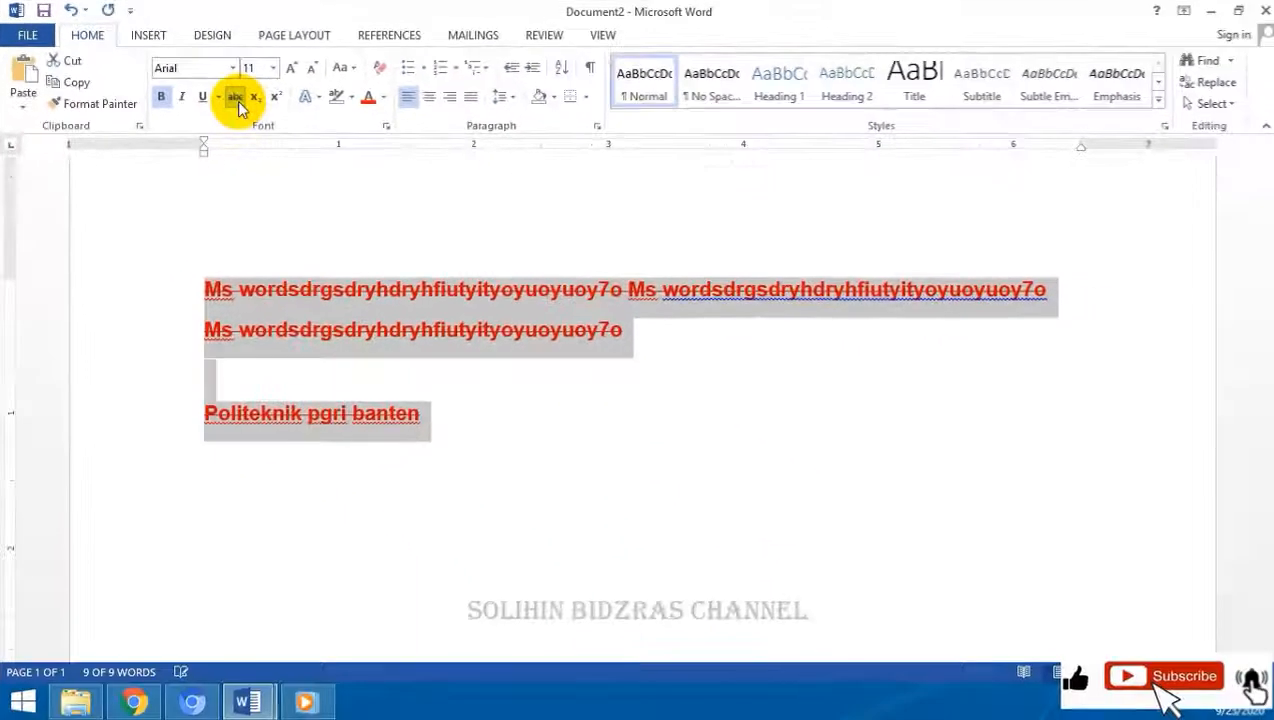
left_click(680, 410)
Step: Change the font color of all the text to black
left_click_drag(420, 415, 162, 292)
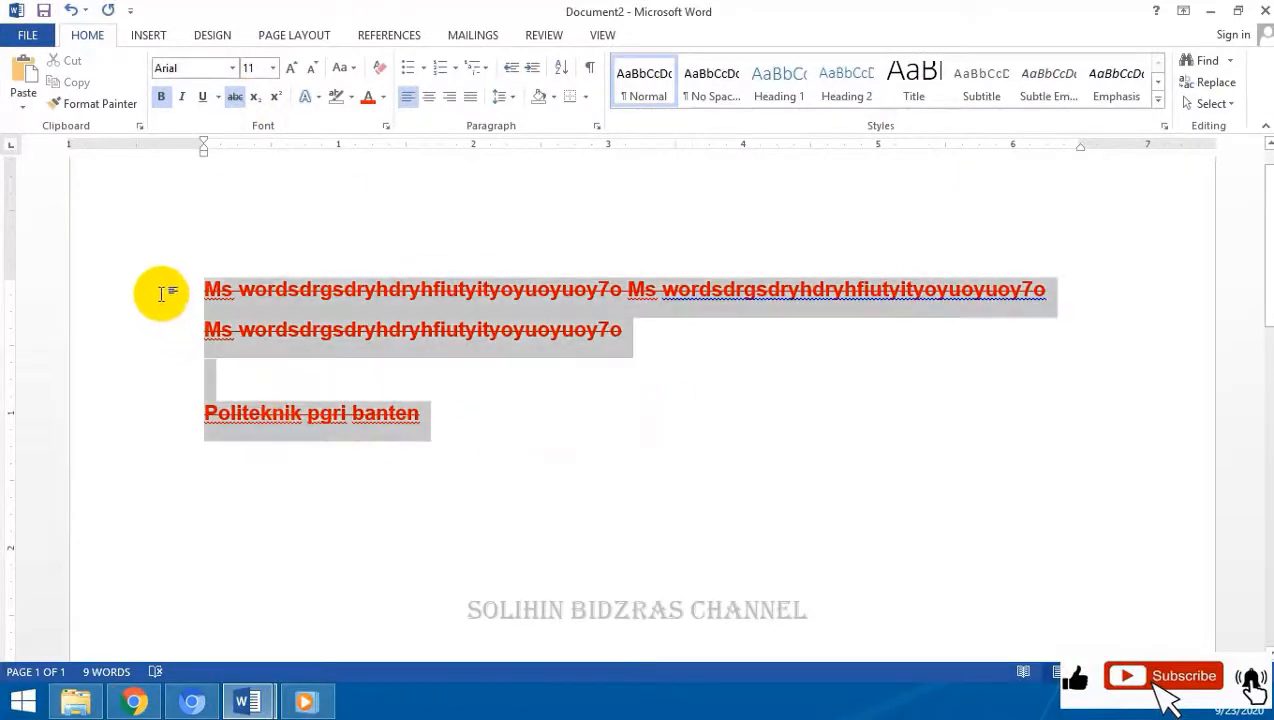
left_click(382, 97)
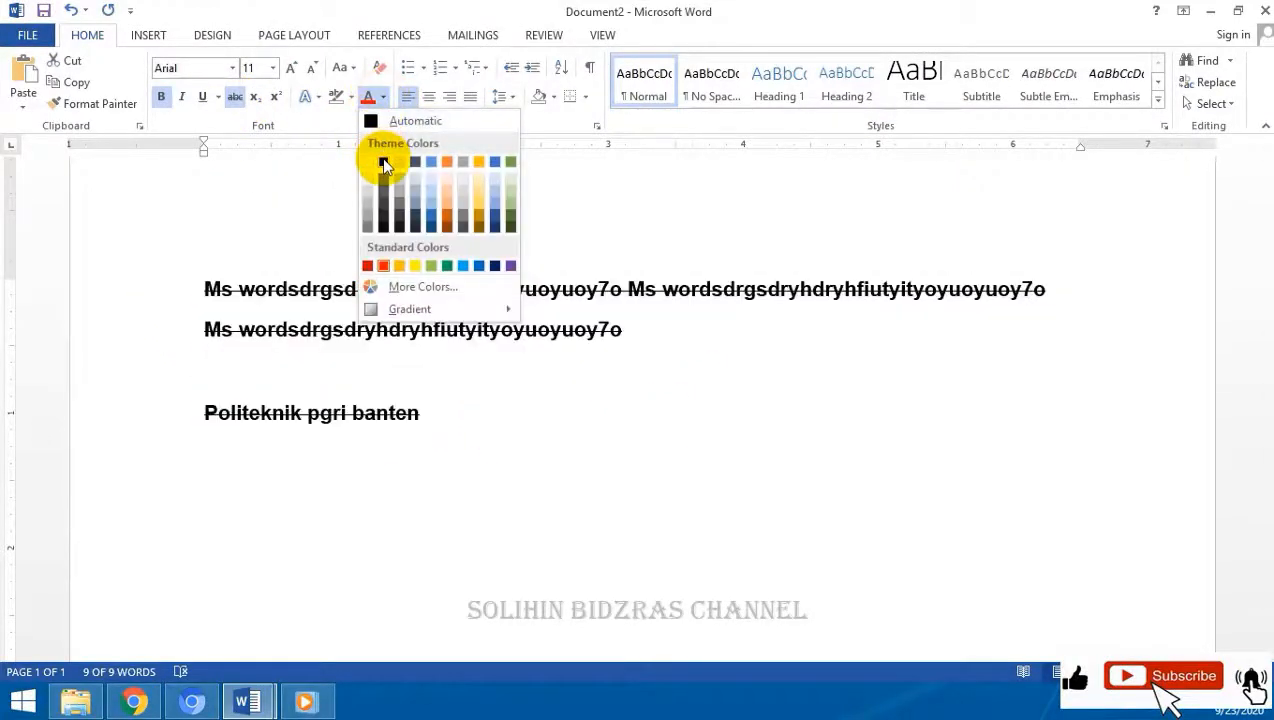
left_click(383, 160)
left_click(565, 408)
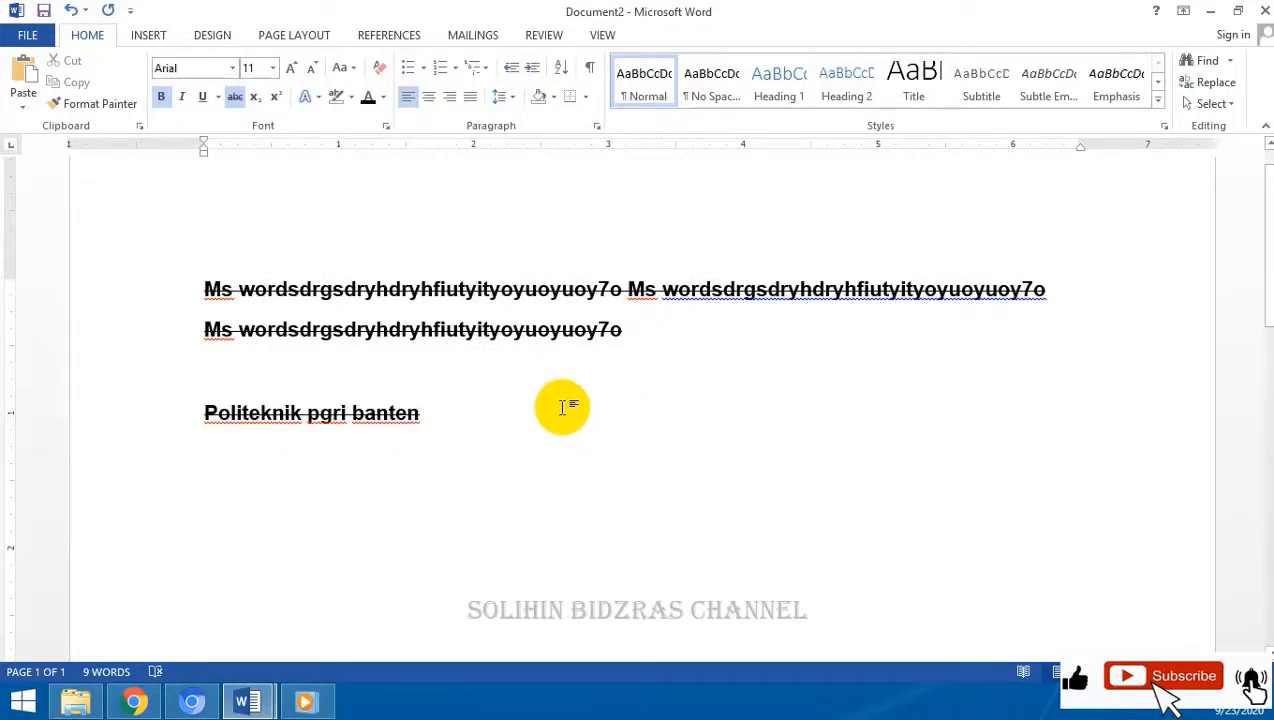
Step: Remove the strikethrough from all the text
left_click_drag(475, 418, 205, 288)
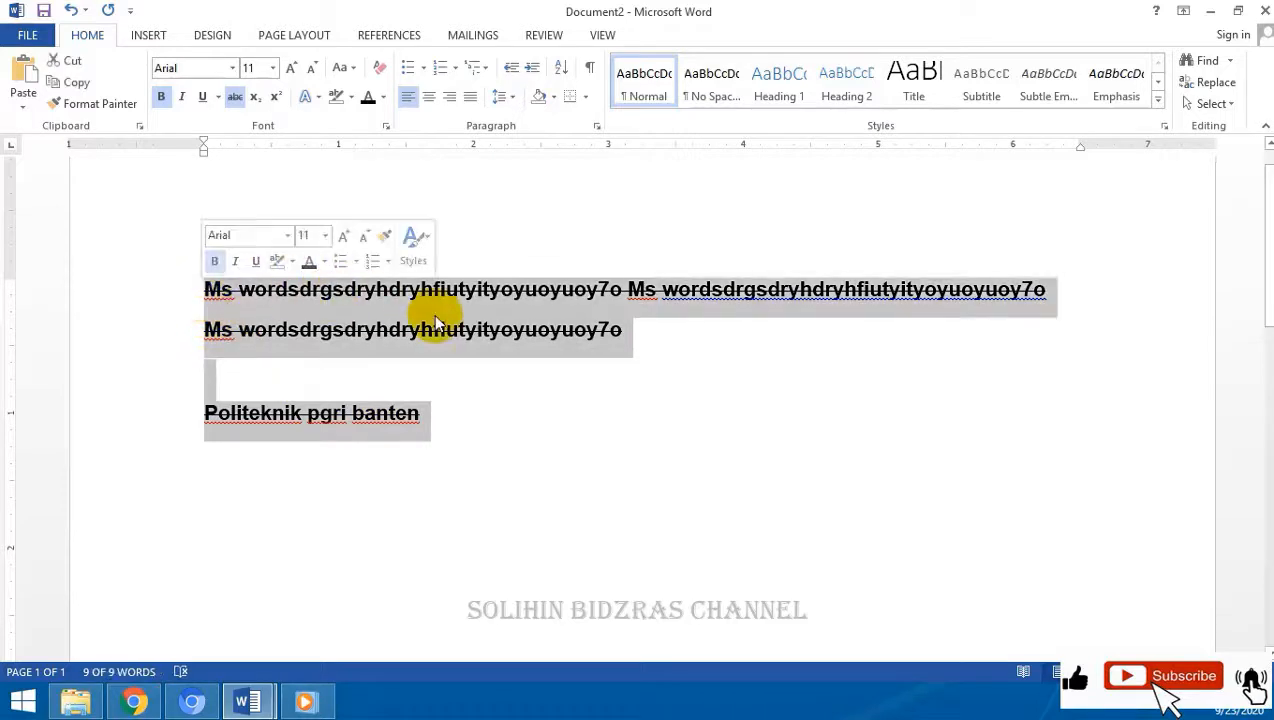
left_click(236, 100)
left_click(486, 400)
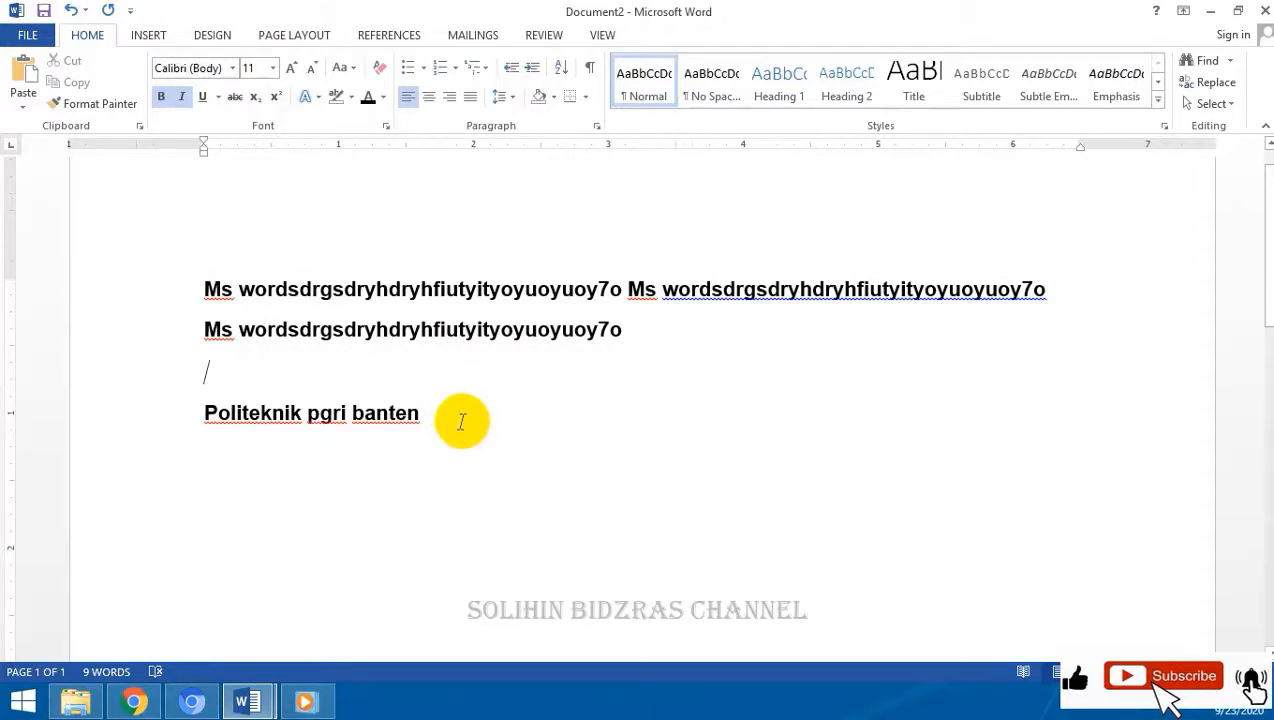
Step: Add a line reading "METER2" below "Politeknik pgri banten" and make its 2 superscript
left_click_drag(449, 415, 178, 262)
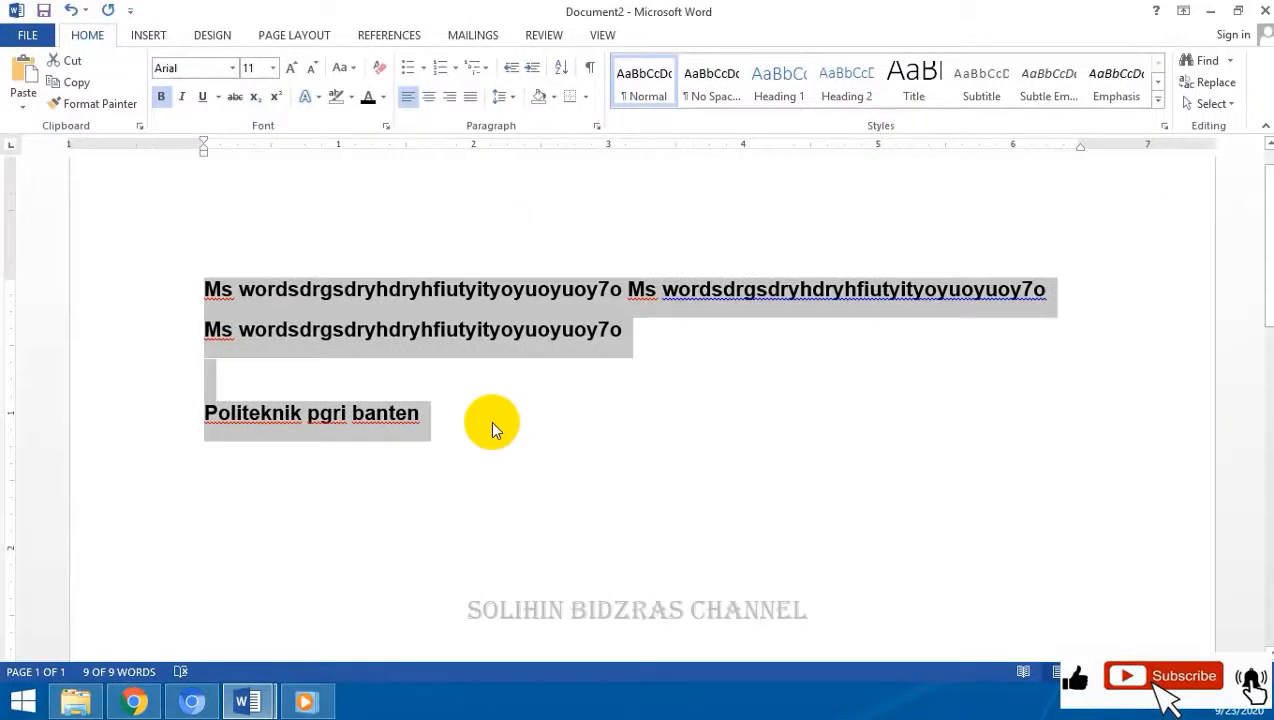
left_click(532, 494)
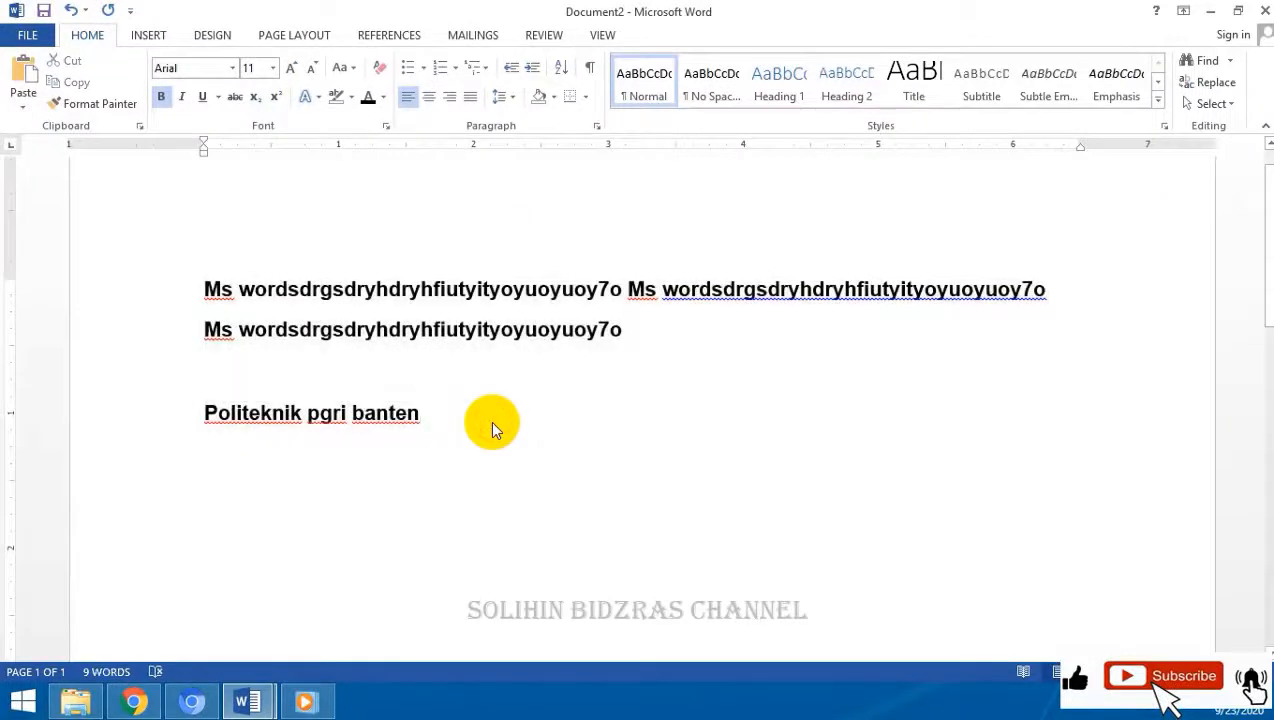
key("BackSpace")
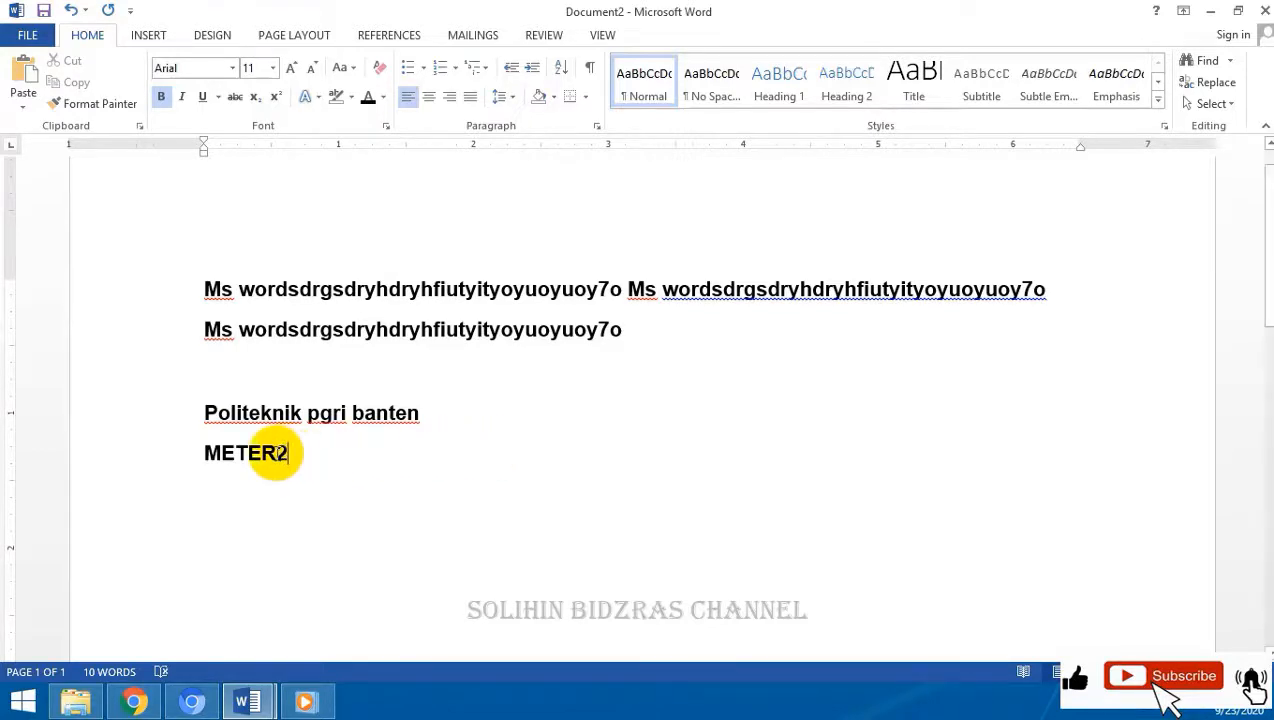
left_click_drag(288, 453, 277, 453)
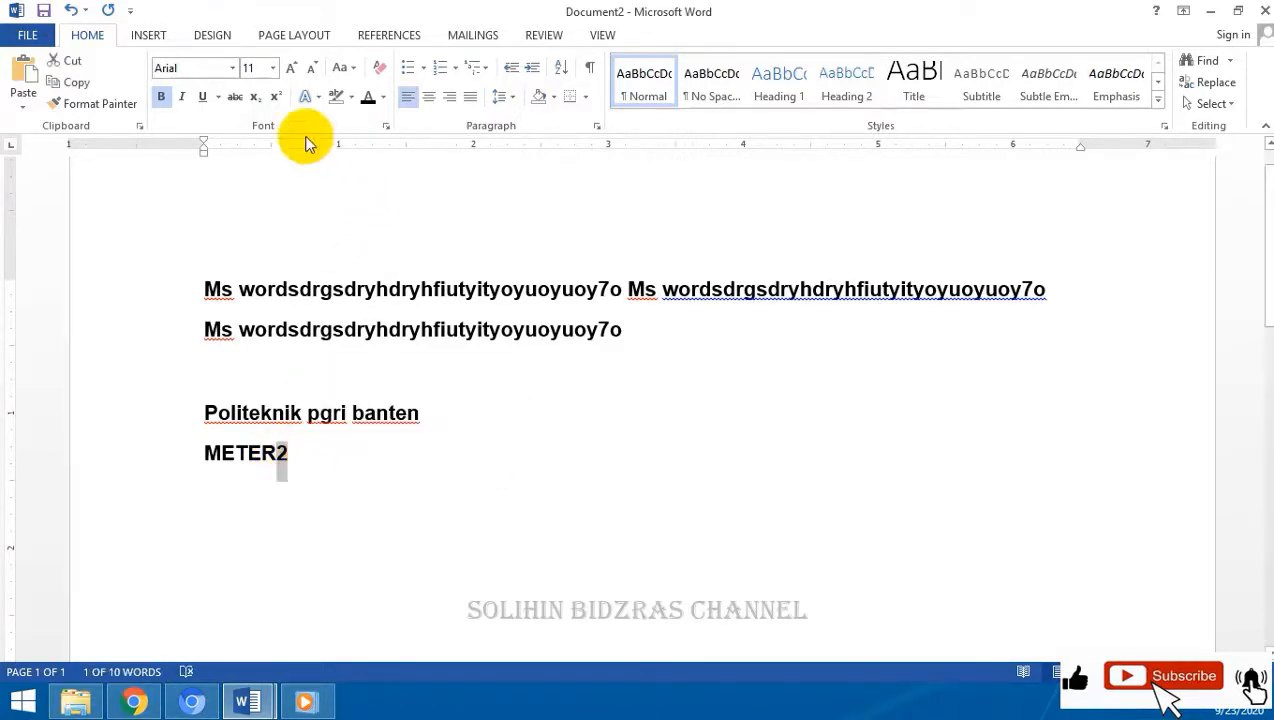
left_click(279, 99)
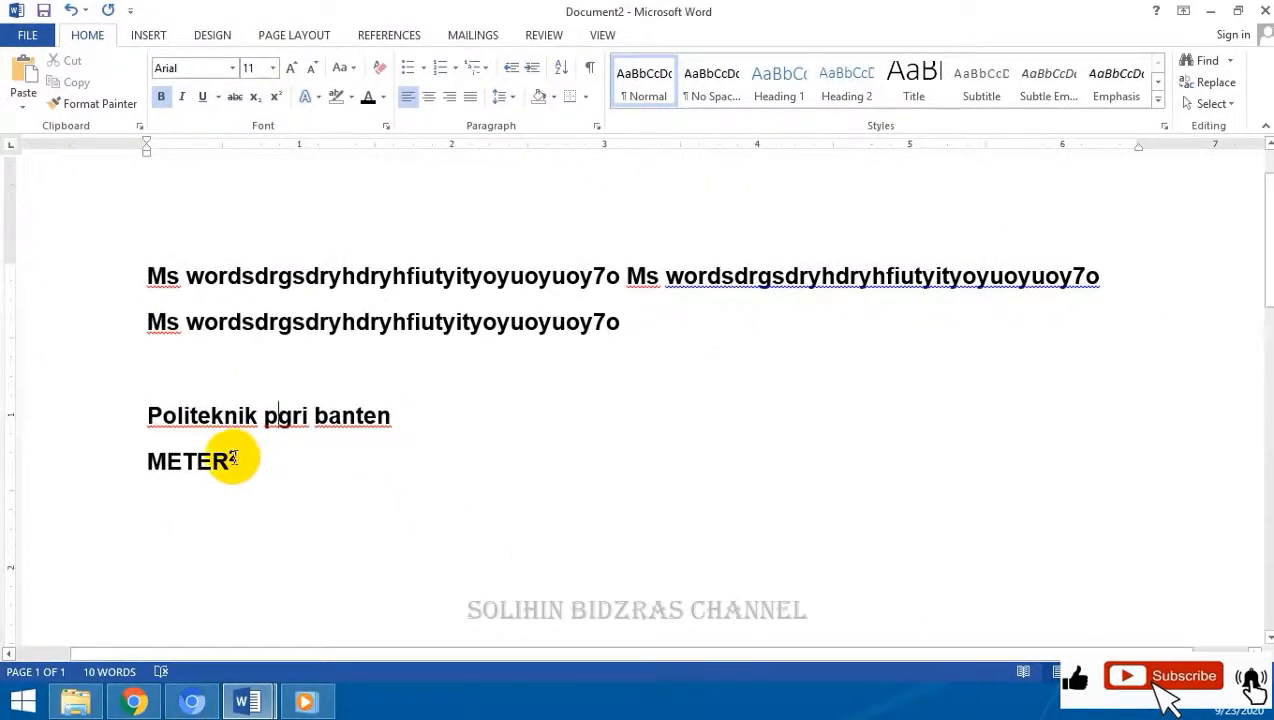
Step: Change the 2 after "METER" to subscript and select it again
left_click(254, 96)
left_click(244, 497)
left_click_drag(247, 469, 232, 468)
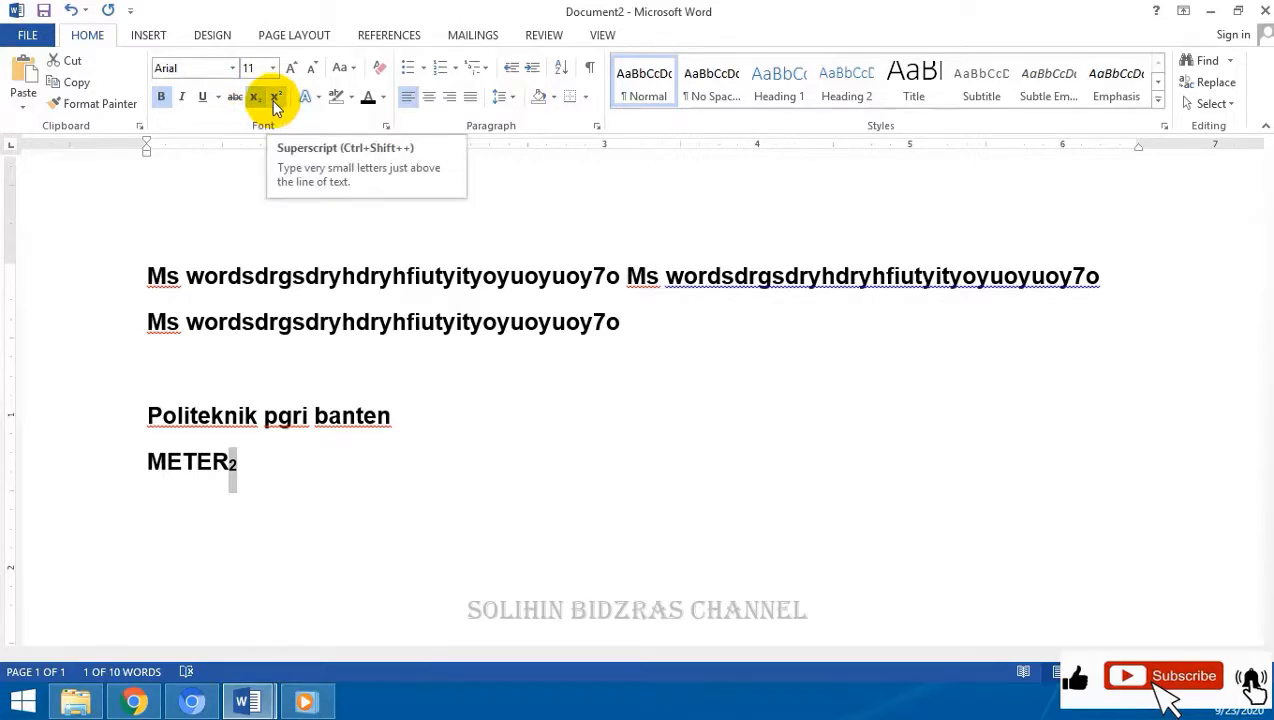
Step: Enlarge all the text to 14 pt and shrink it back to 11 pt
left_click(611, 501)
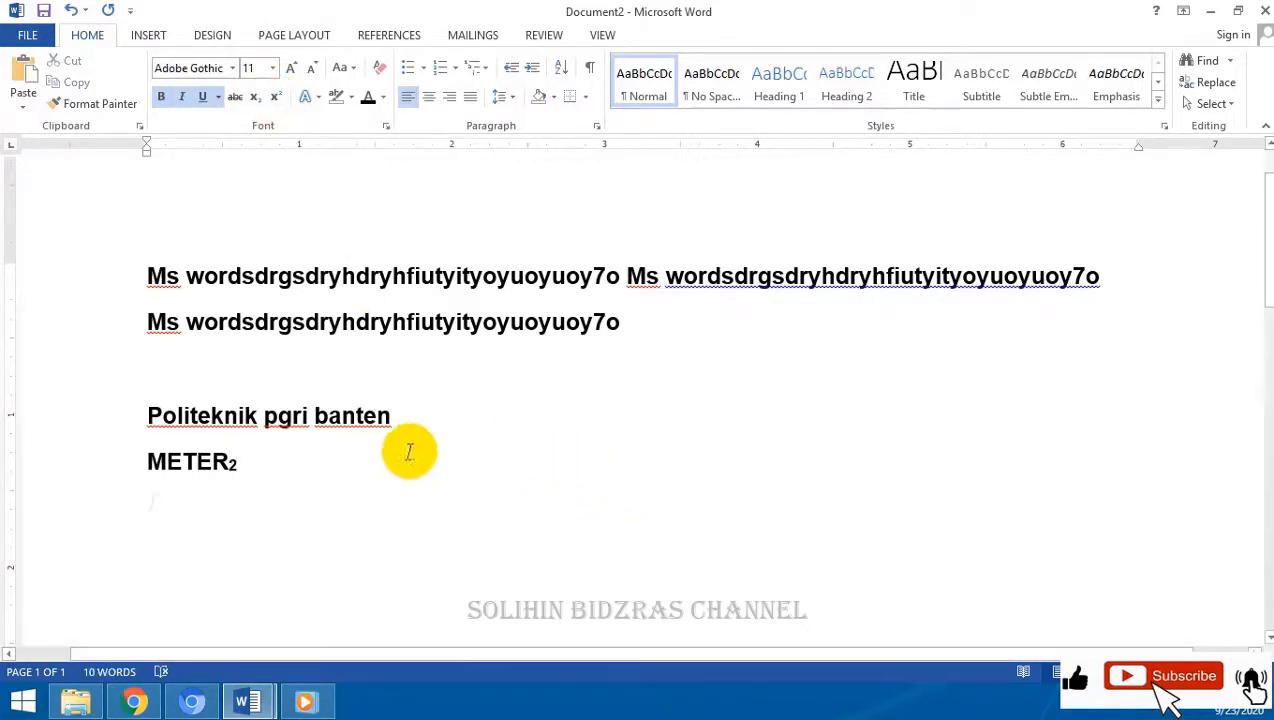
left_click_drag(228, 435, 148, 276)
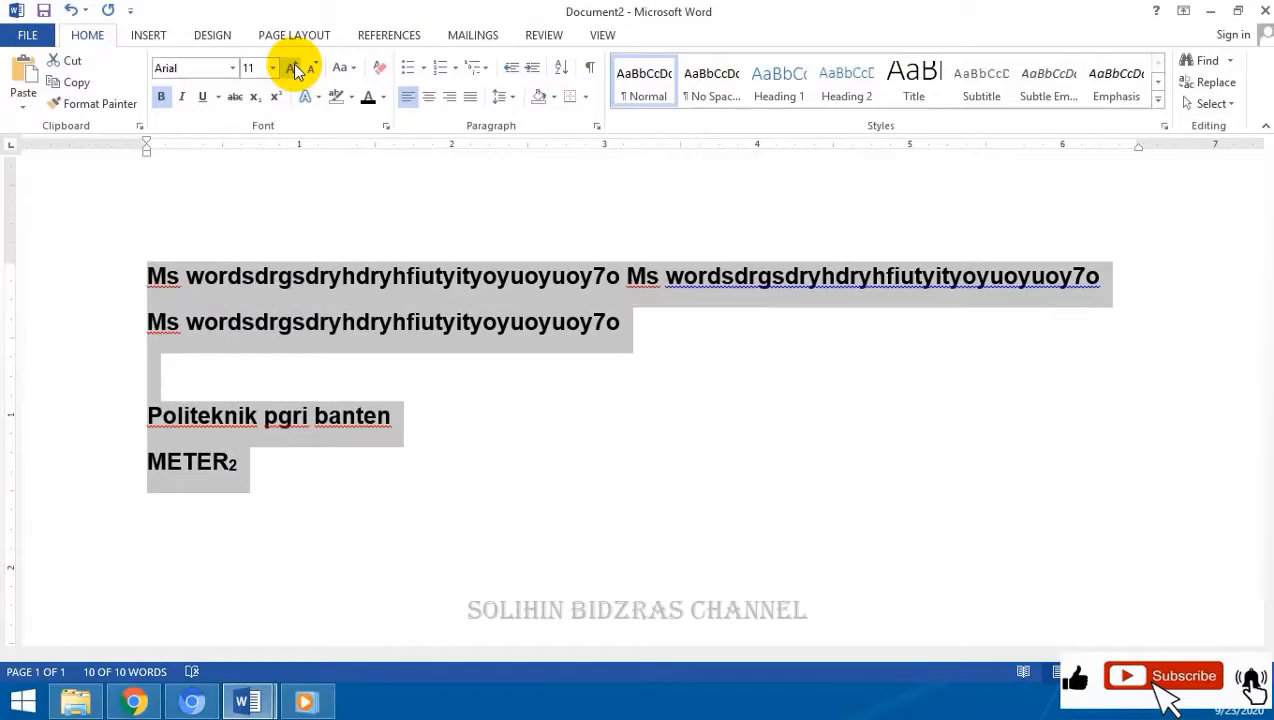
left_click(313, 97)
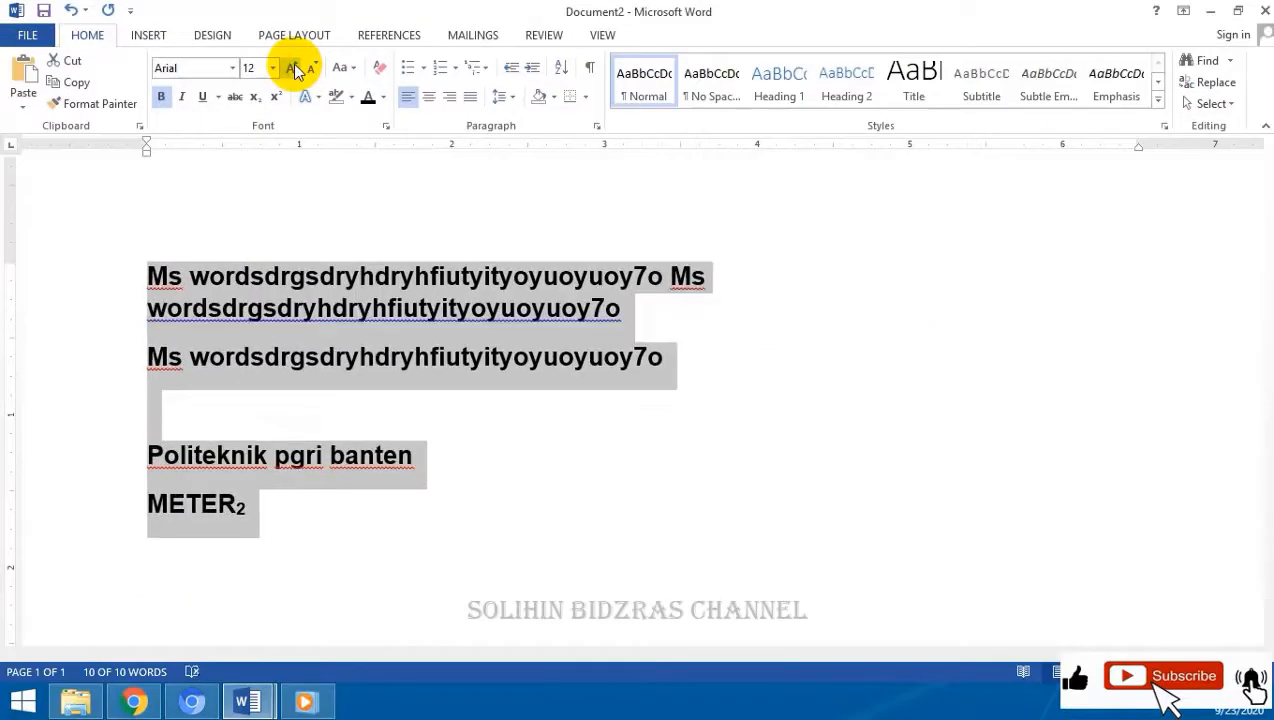
left_click(313, 97)
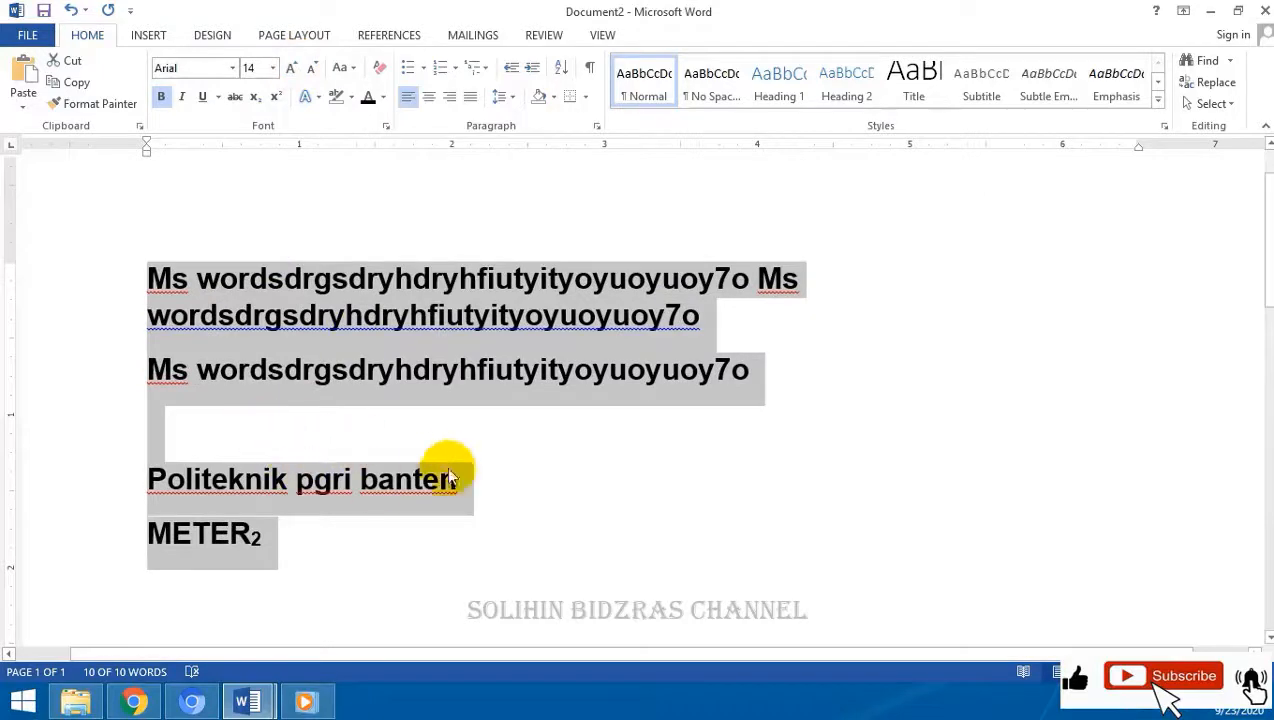
left_click(313, 69)
left_click(313, 70)
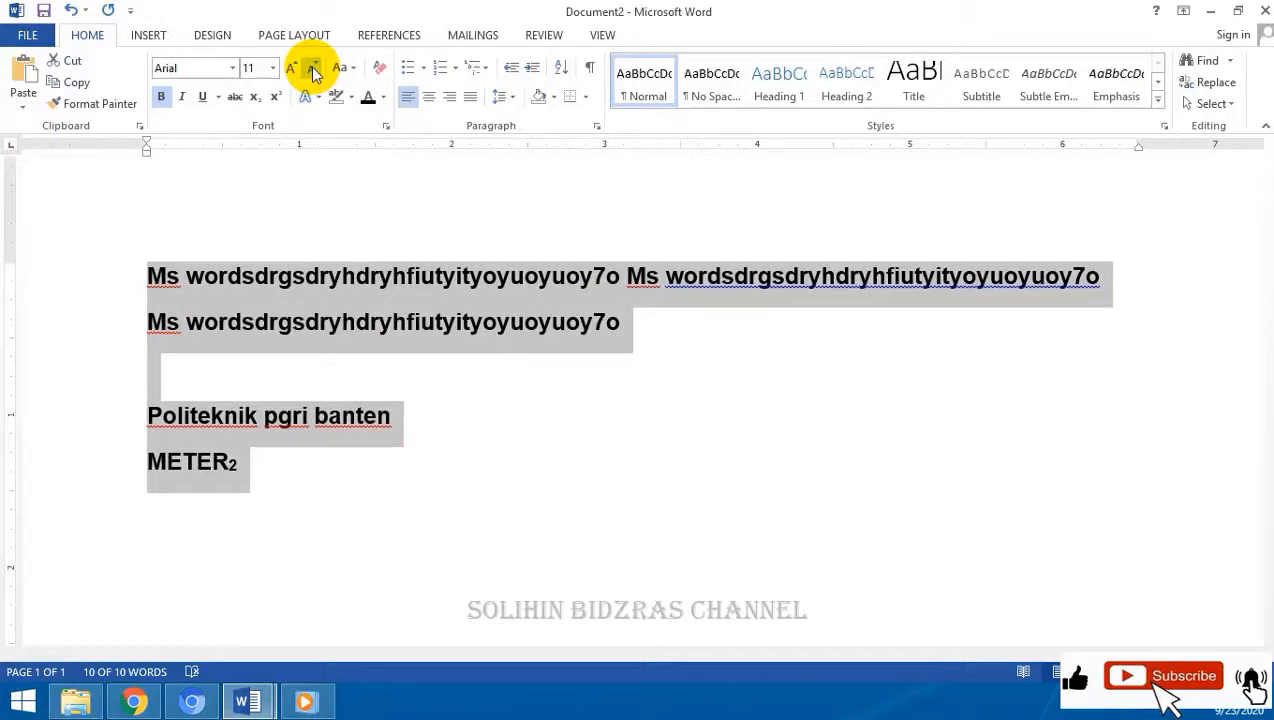
Step: Apply the orange-outlined text effect to all the text
left_click(317, 98)
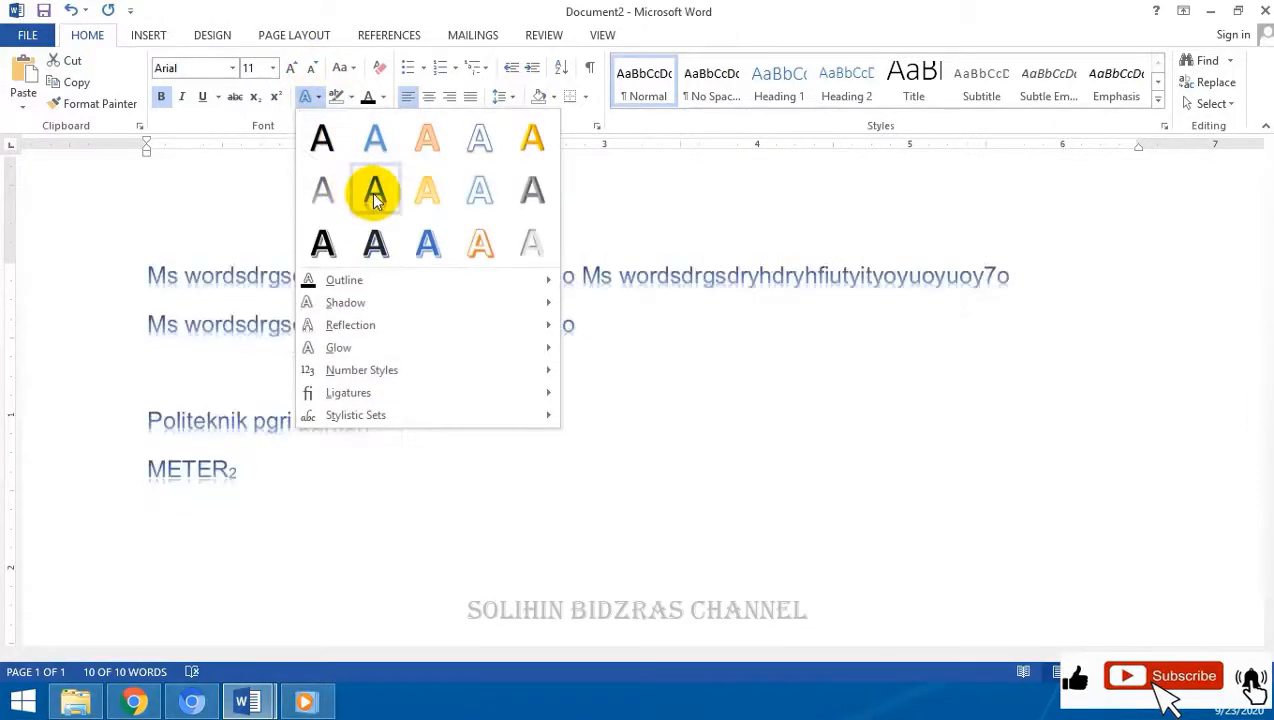
left_click(314, 98)
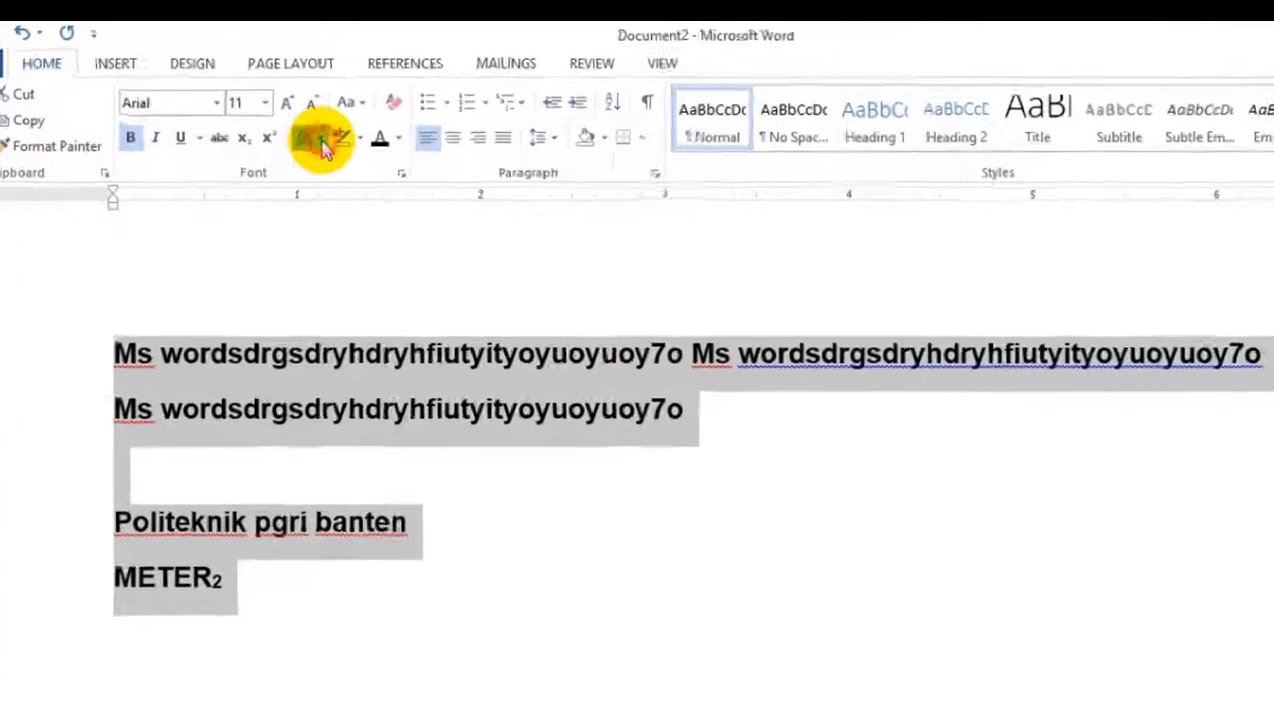
left_click(314, 99)
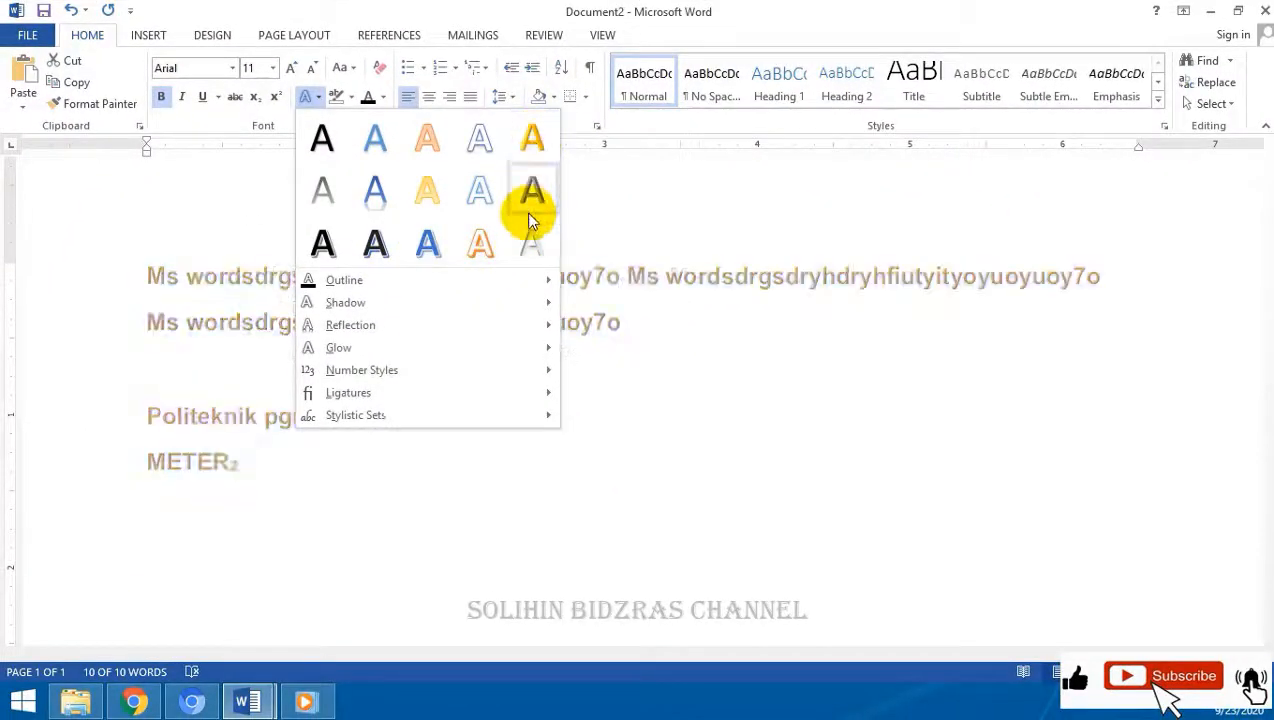
left_click(476, 244)
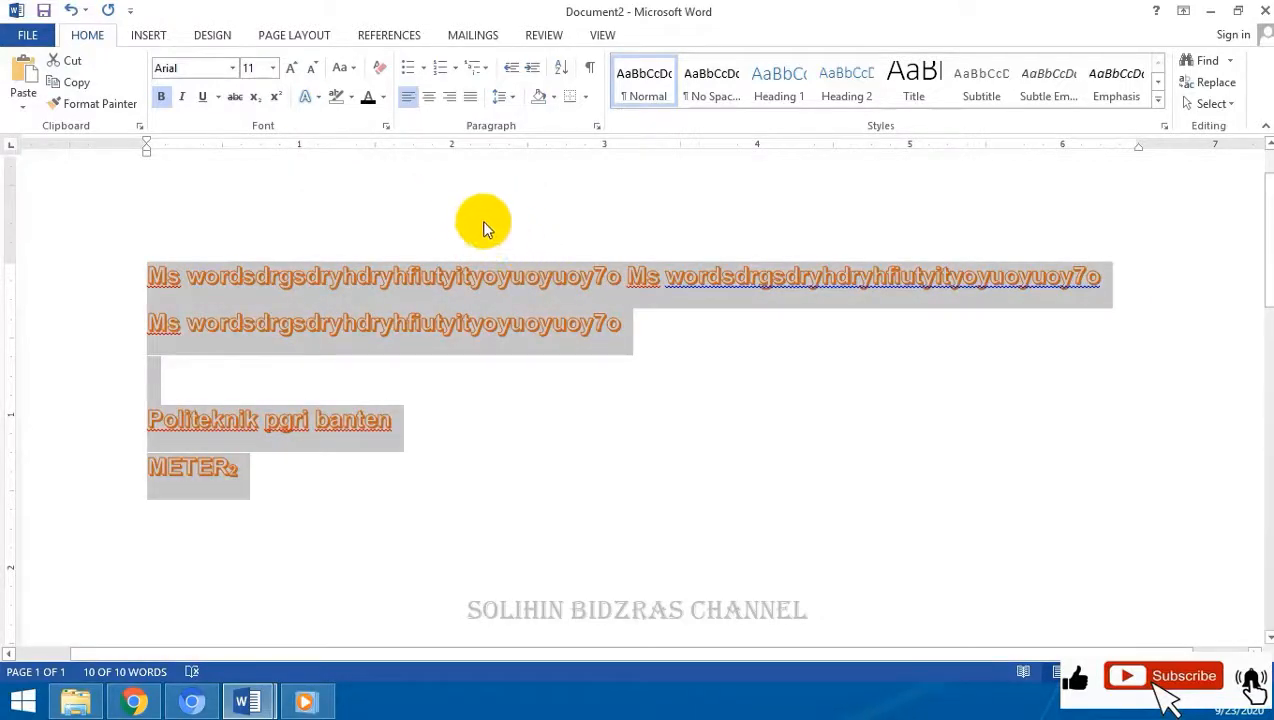
Step: Highlight all the text in red
left_click(351, 97)
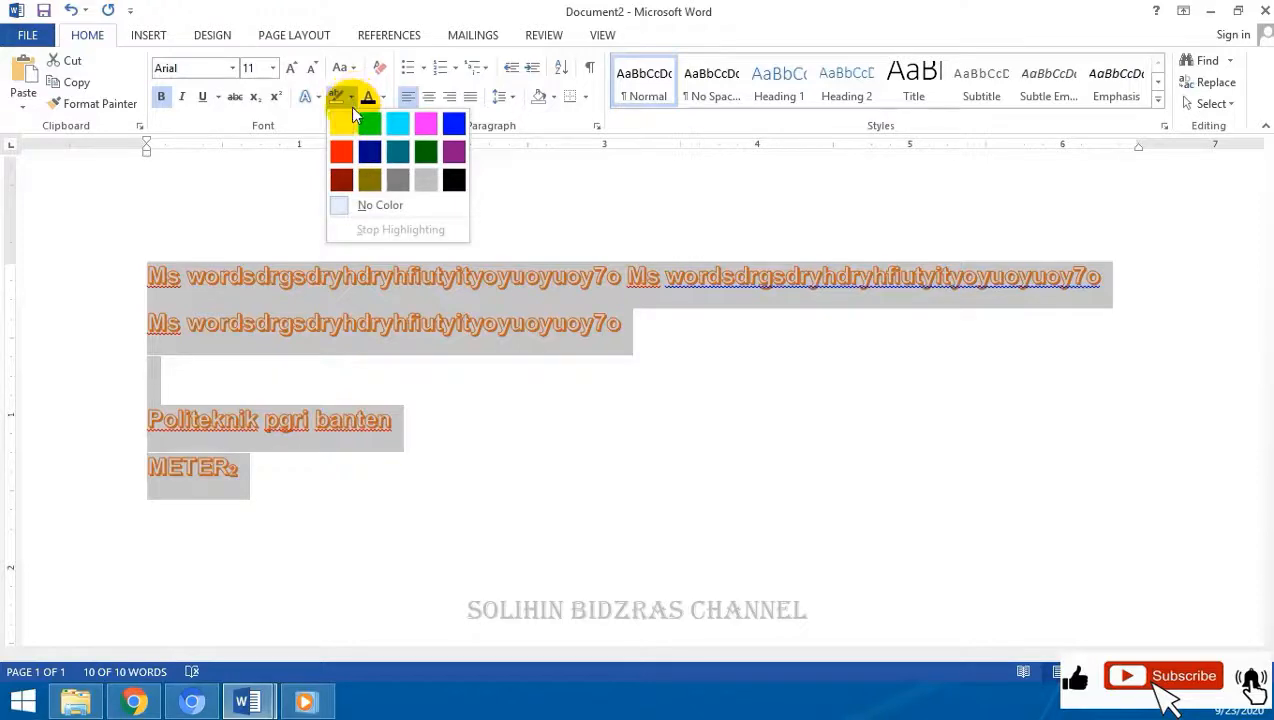
left_click(256, 202)
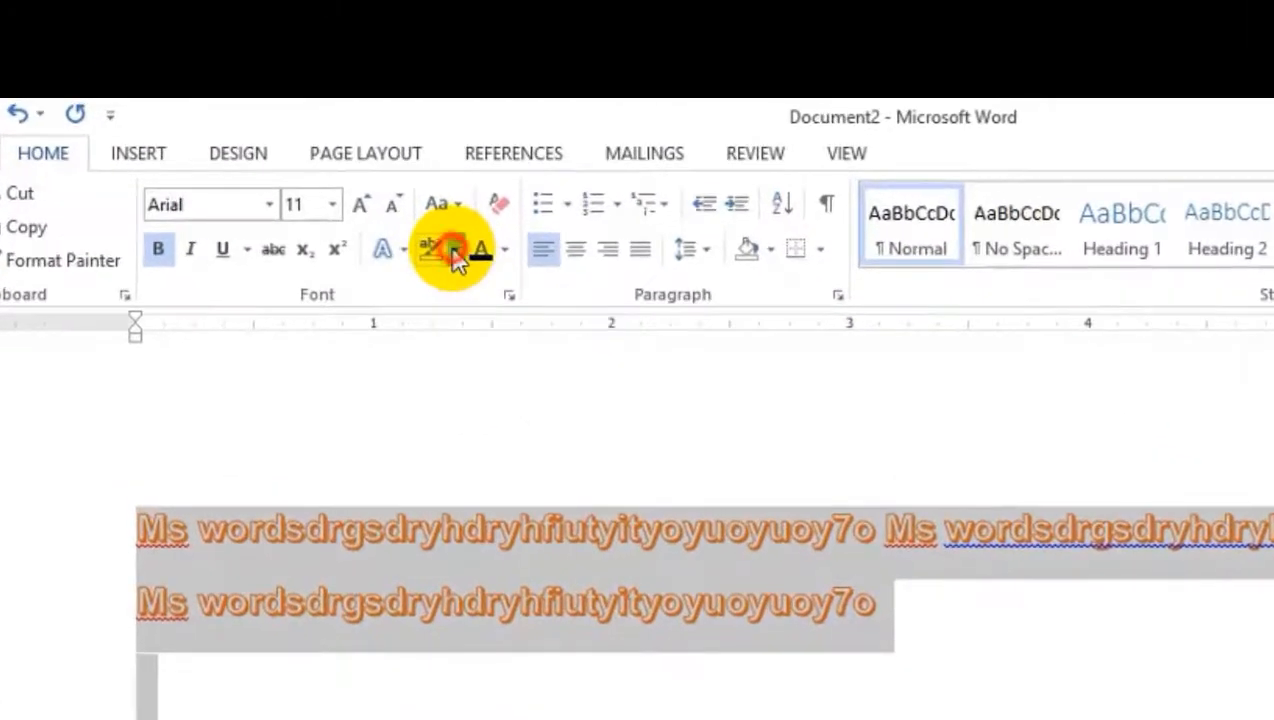
left_click(351, 97)
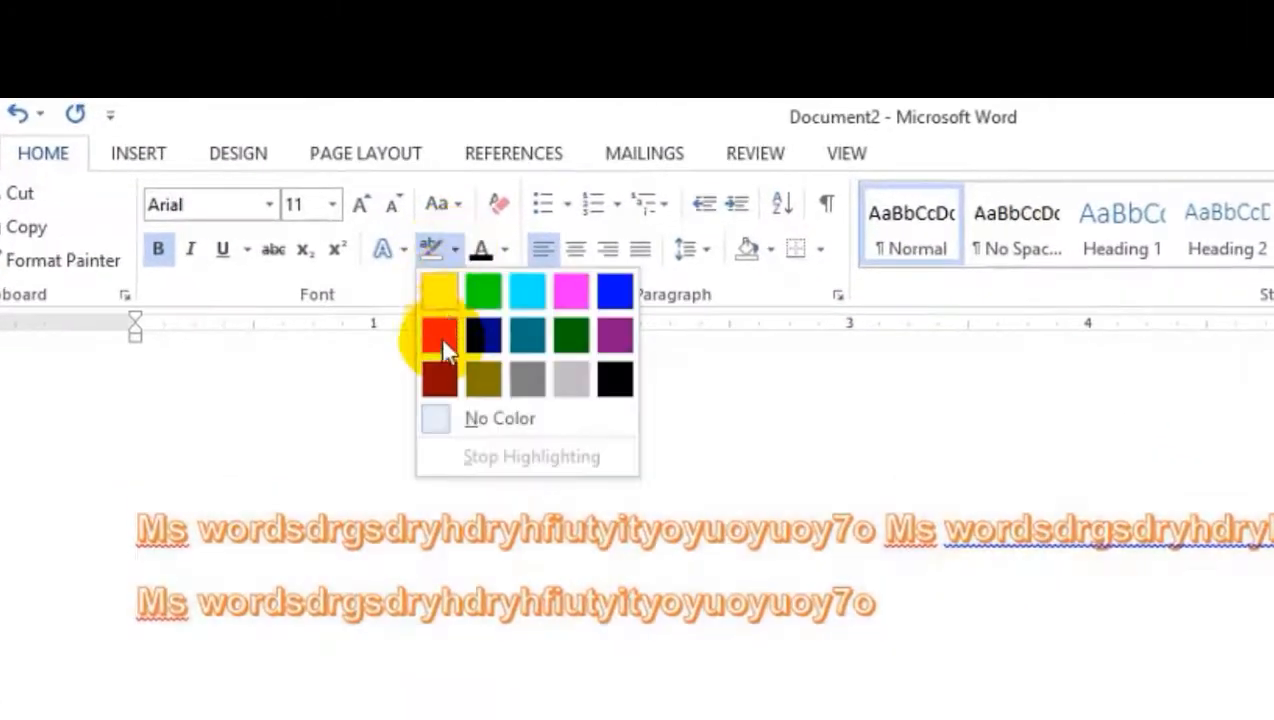
left_click(442, 335)
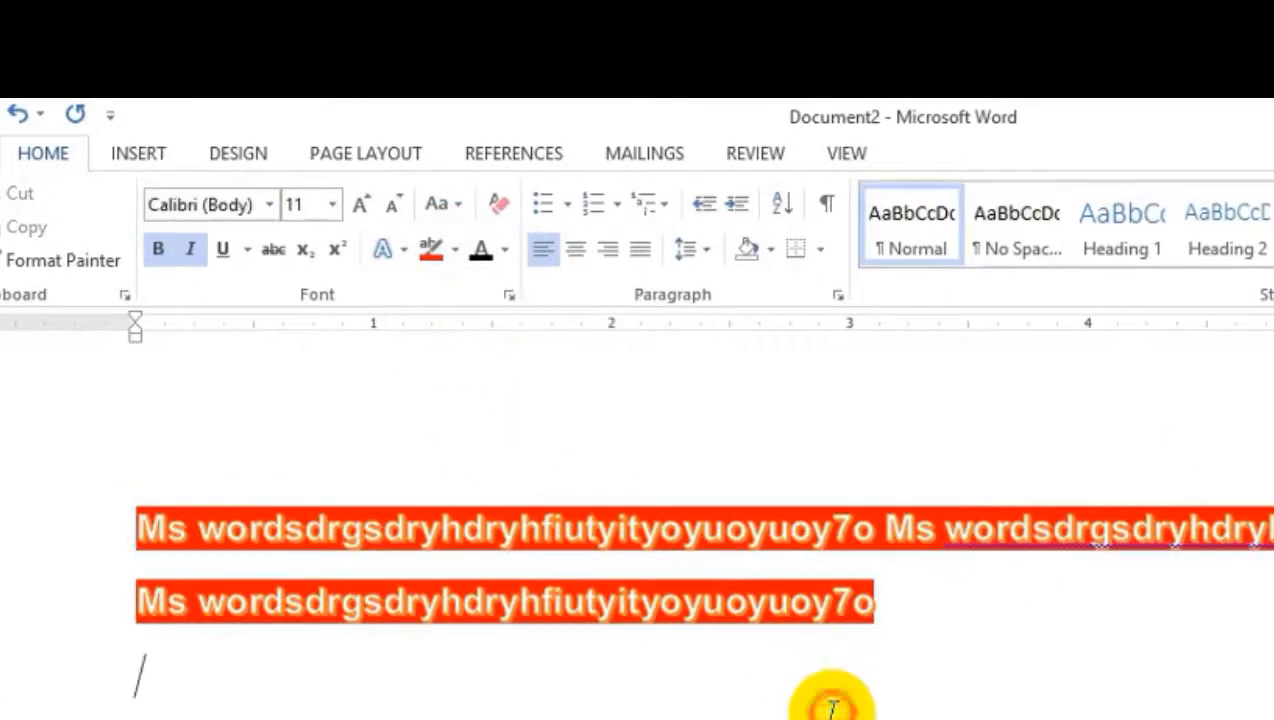
Step: Clear all formatting from the entire document text
key("ctrl+a")
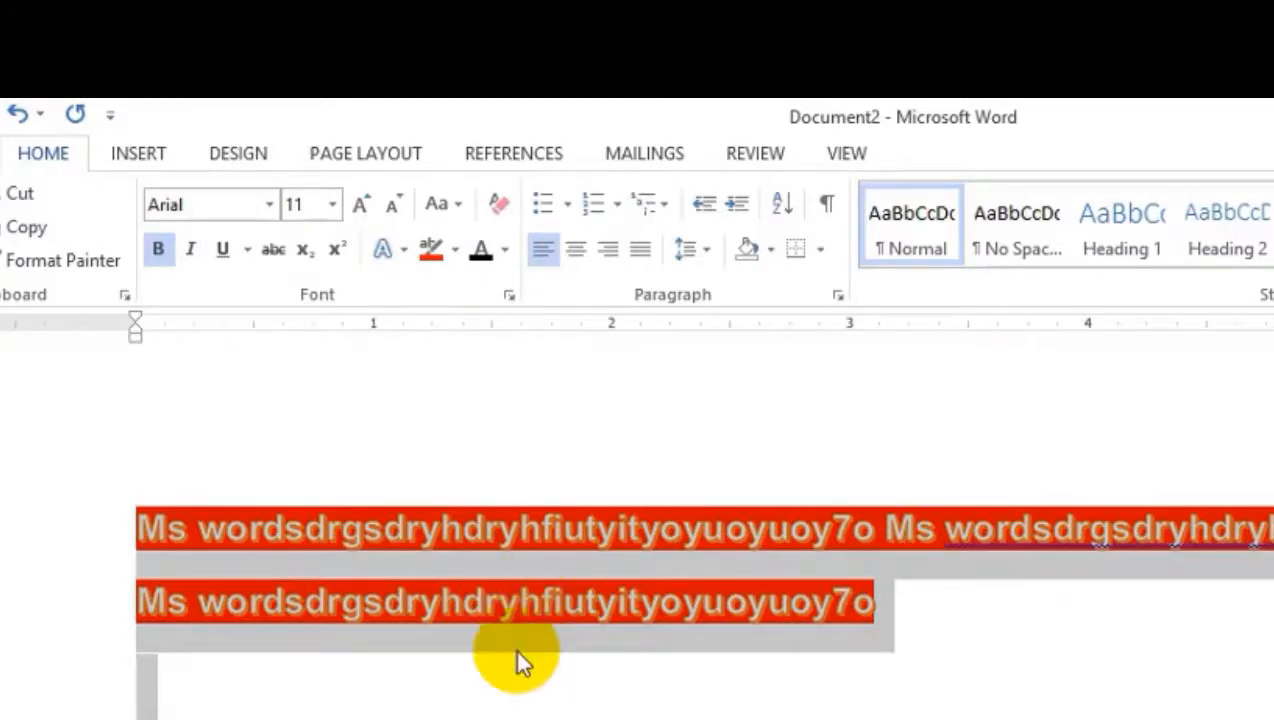
left_click(506, 207)
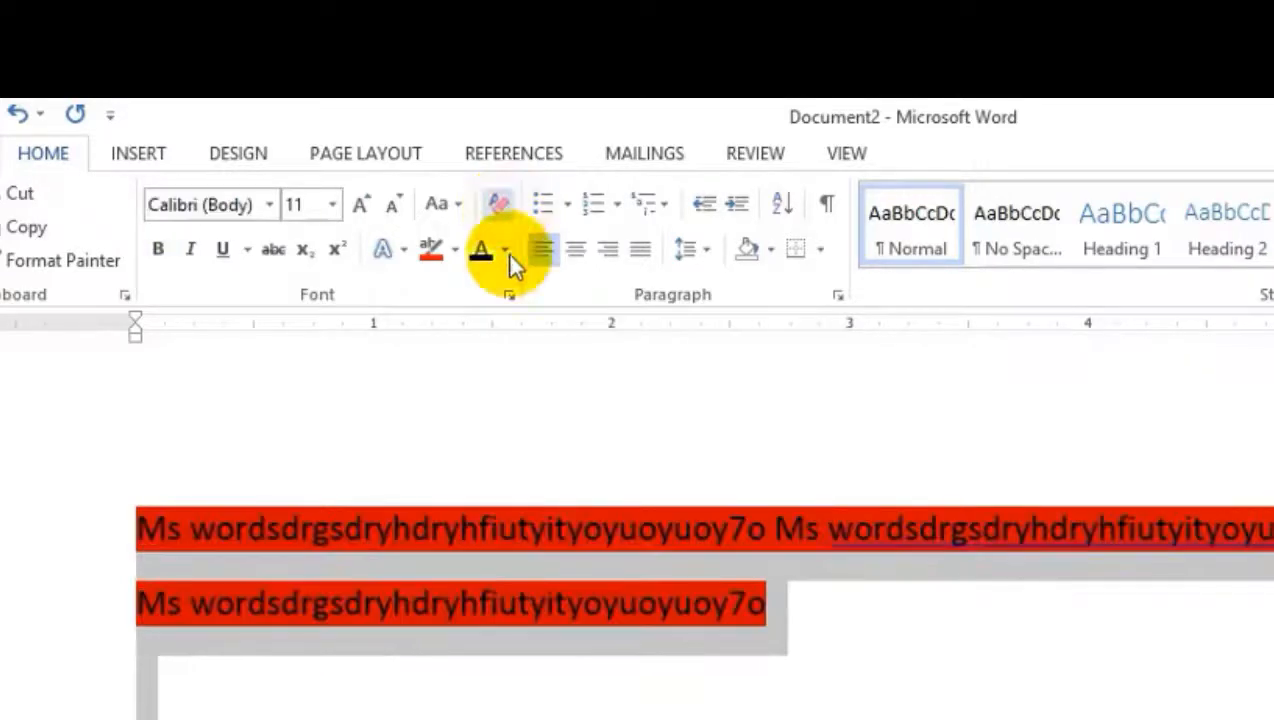
left_click(738, 688)
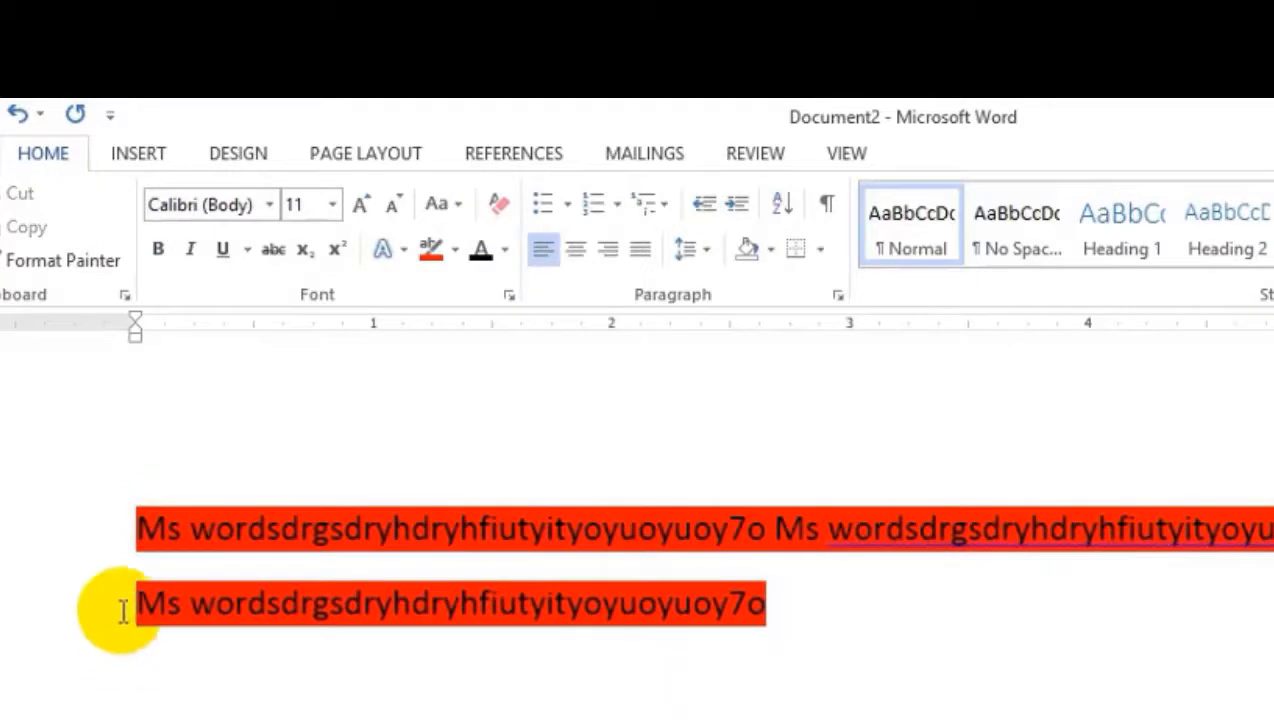
Step: Try to remove the red highlight from the text with Clear All Formatting
left_click_drag(125, 645, 205, 489)
left_click(500, 202)
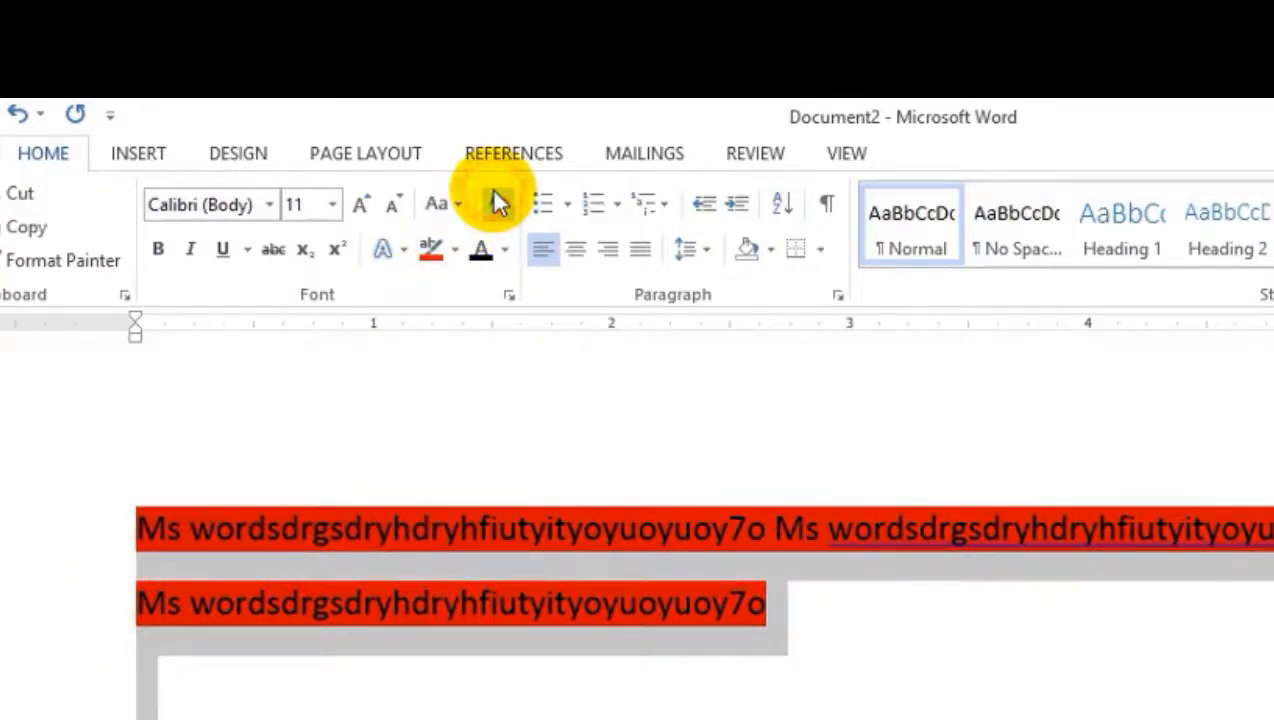
left_click(700, 695)
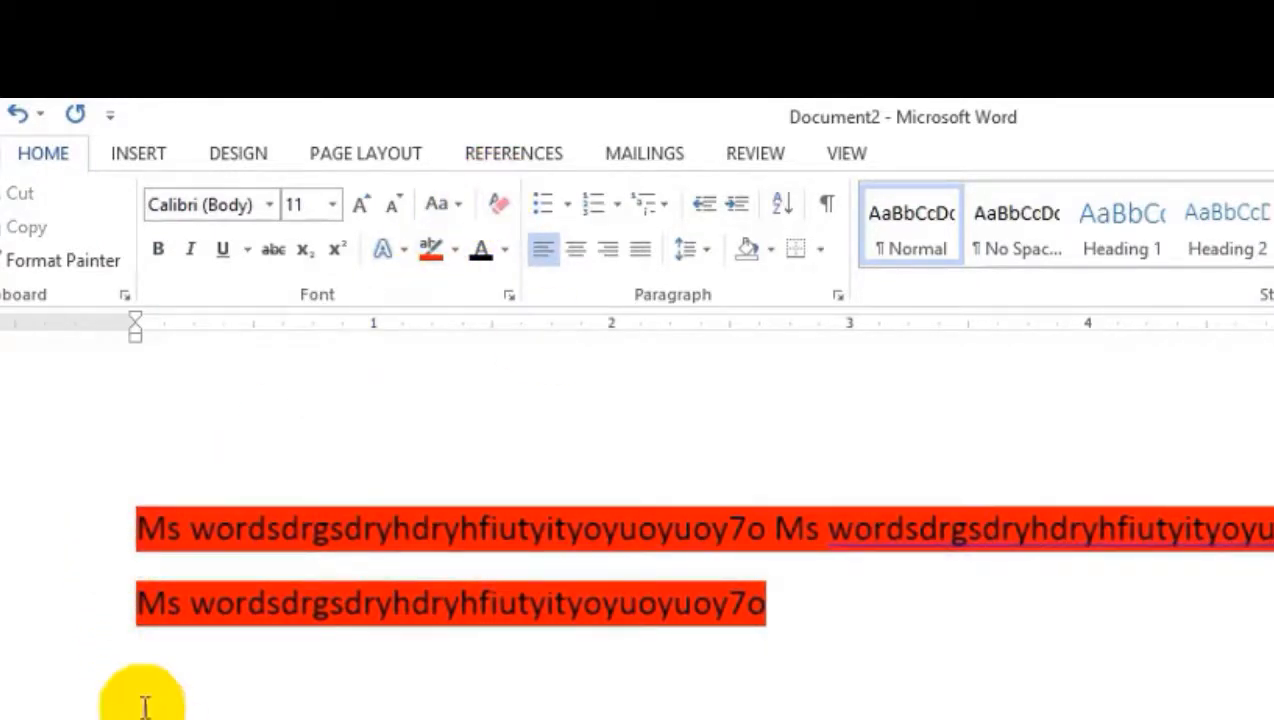
Step: Apply arrow bullets to all the text lines
left_click_drag(168, 712, 57, 512)
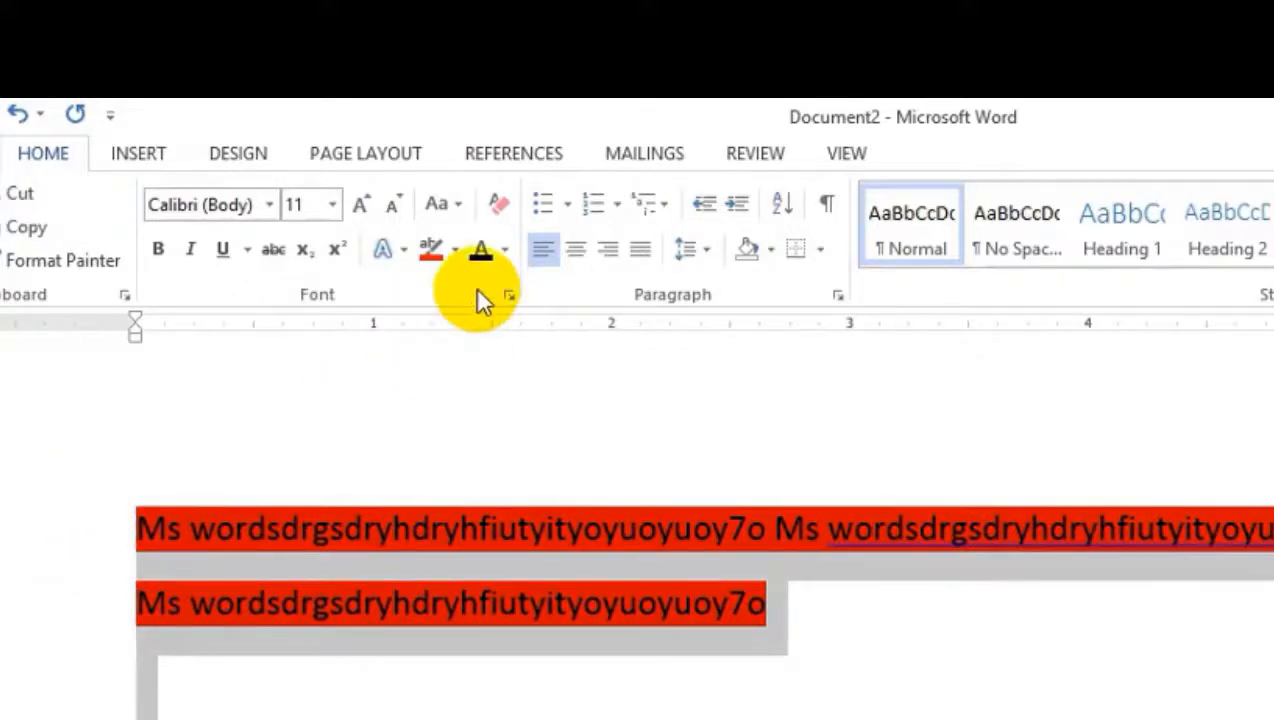
left_click(566, 206)
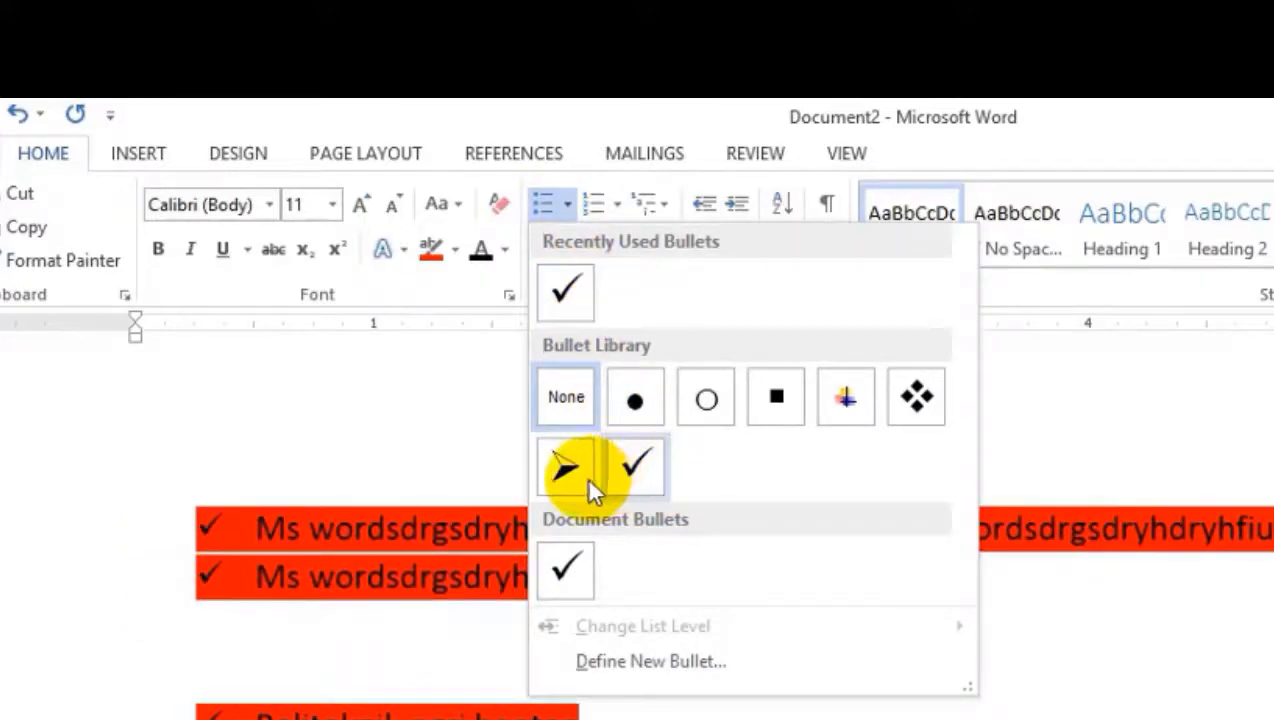
left_click(561, 478)
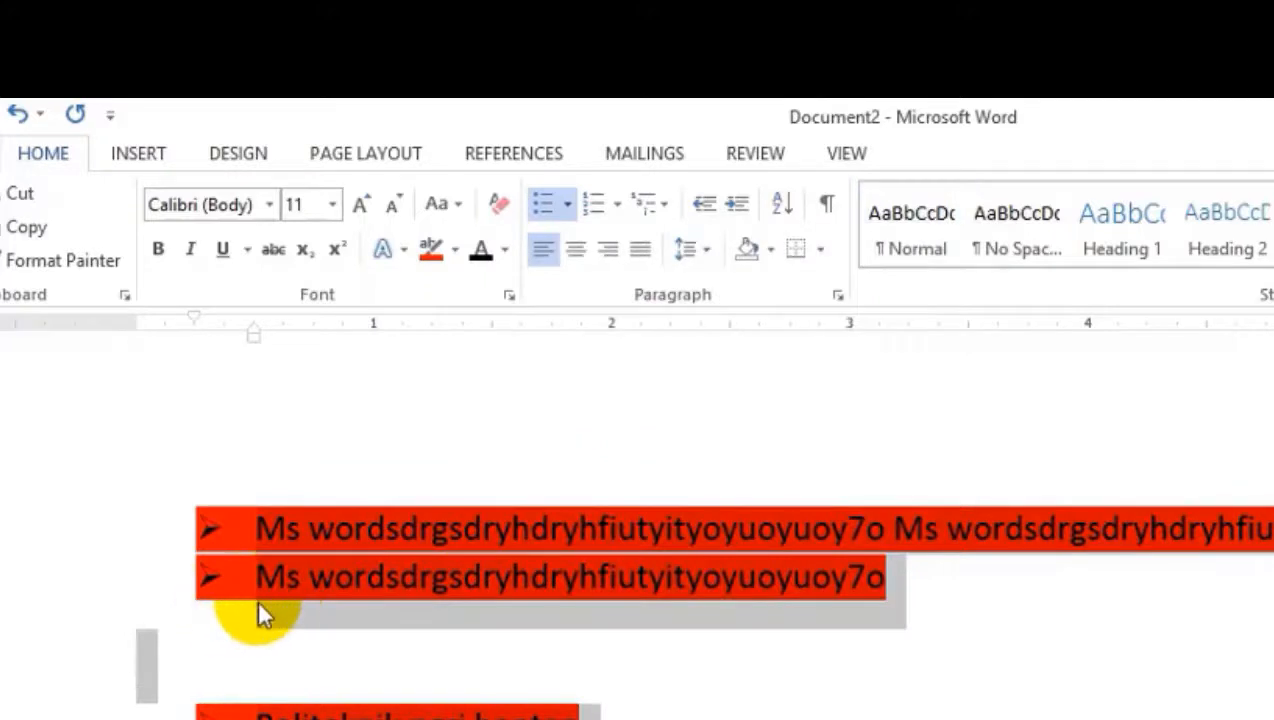
Step: Remove the red highlight from all the text by setting the highlight to No Color
left_click(455, 249)
left_click(526, 418)
left_click(545, 622)
Step: Change the bullets on all the lines to the multicolored cross-shaped bullet
left_click_drag(600, 718, 160, 528)
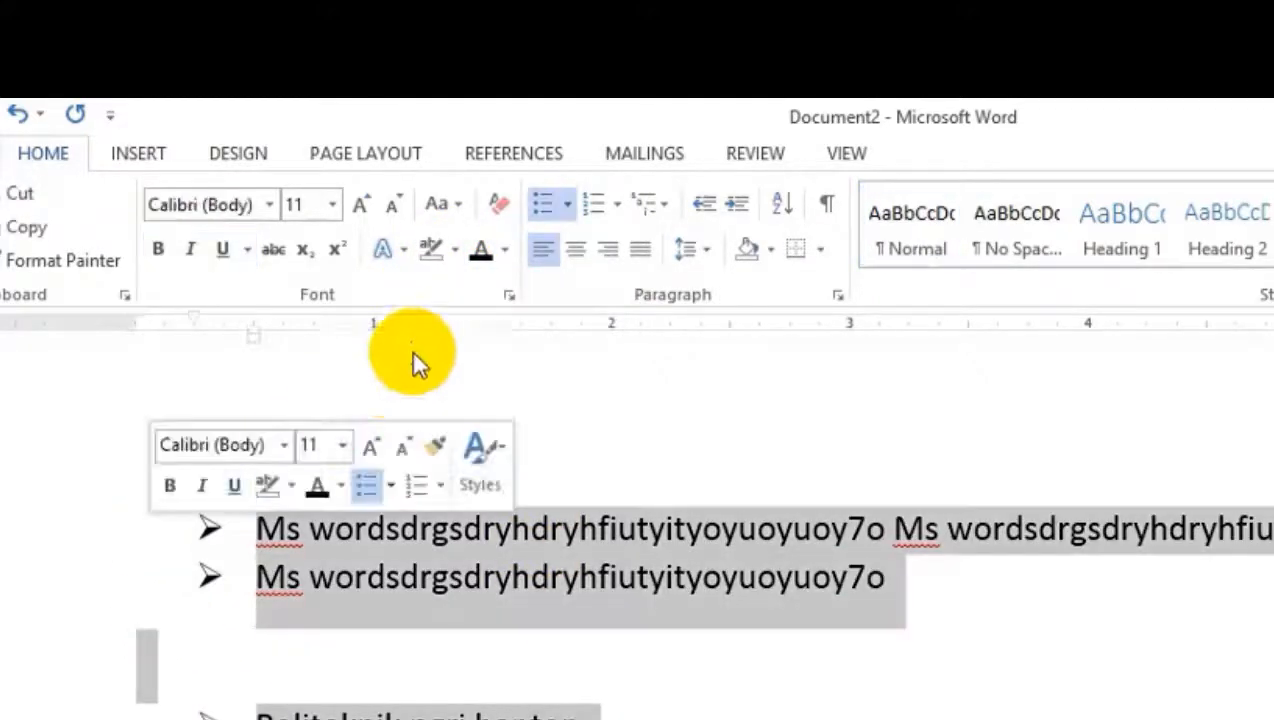
left_click(566, 203)
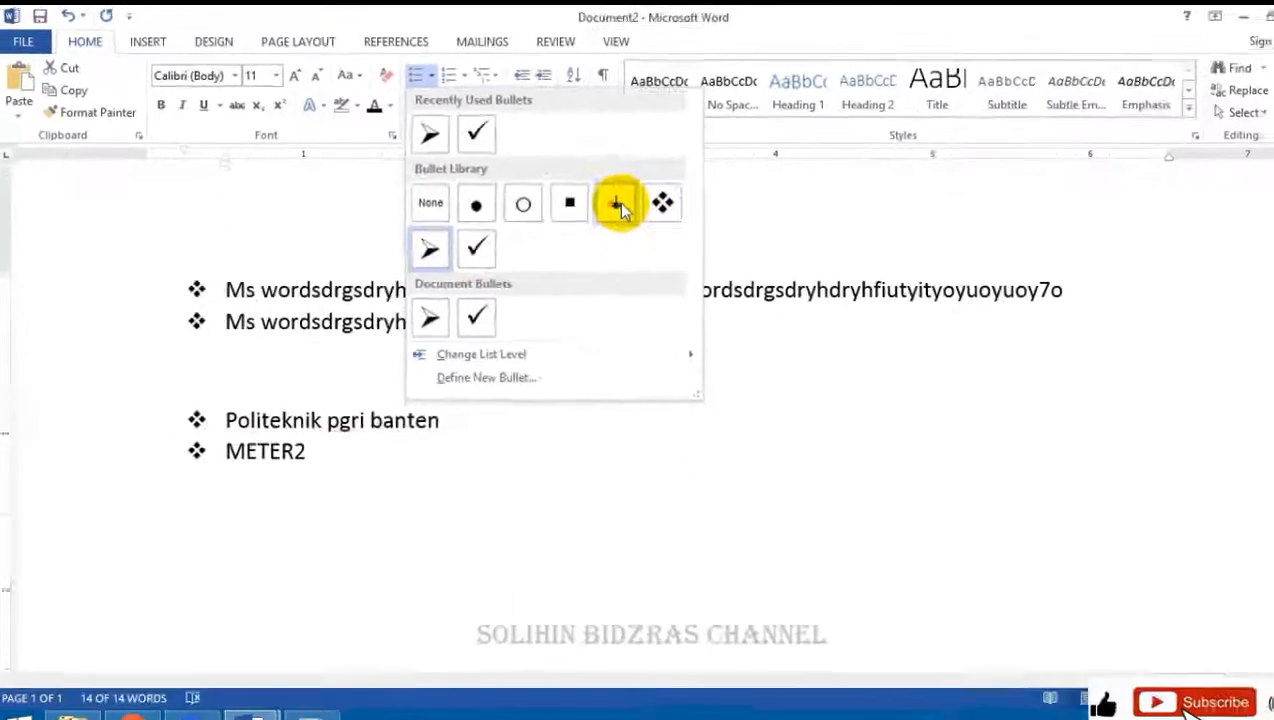
left_click(846, 397)
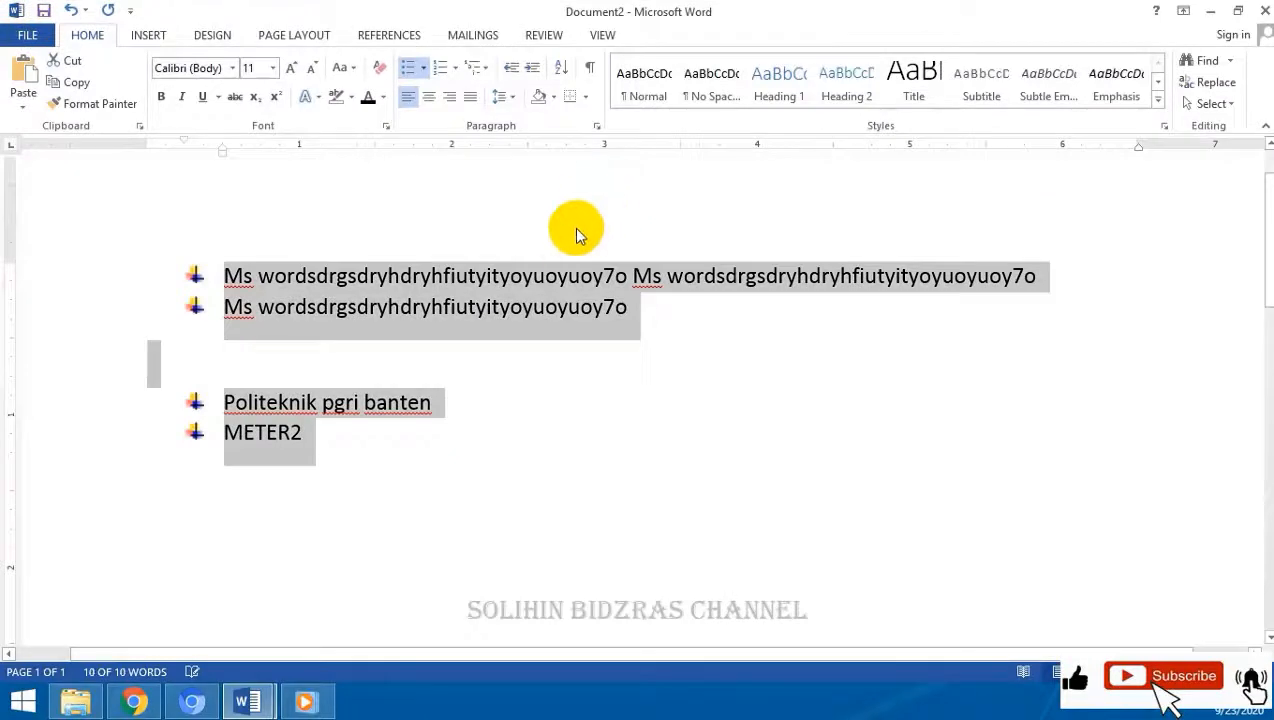
Step: Number all the lines in the 1. 2. 3. format and switch them to the 1) 2) 3) format
left_click(459, 73)
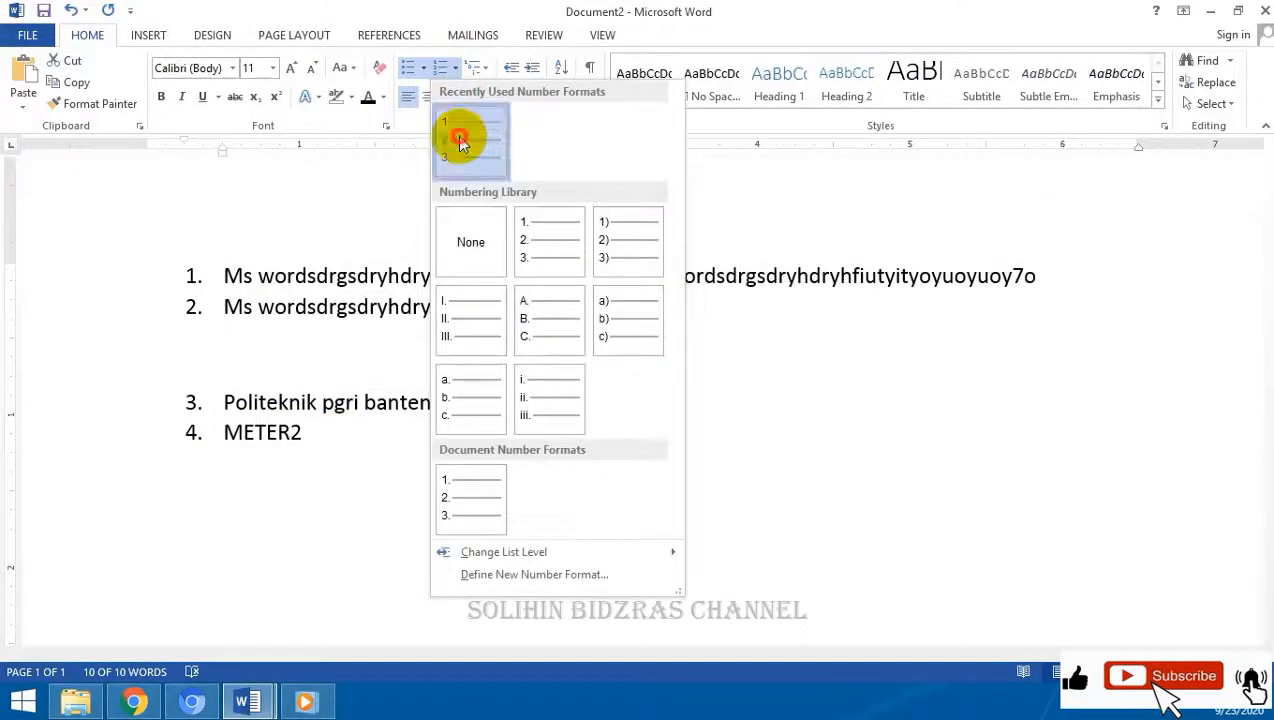
left_click(458, 135)
left_click(457, 68)
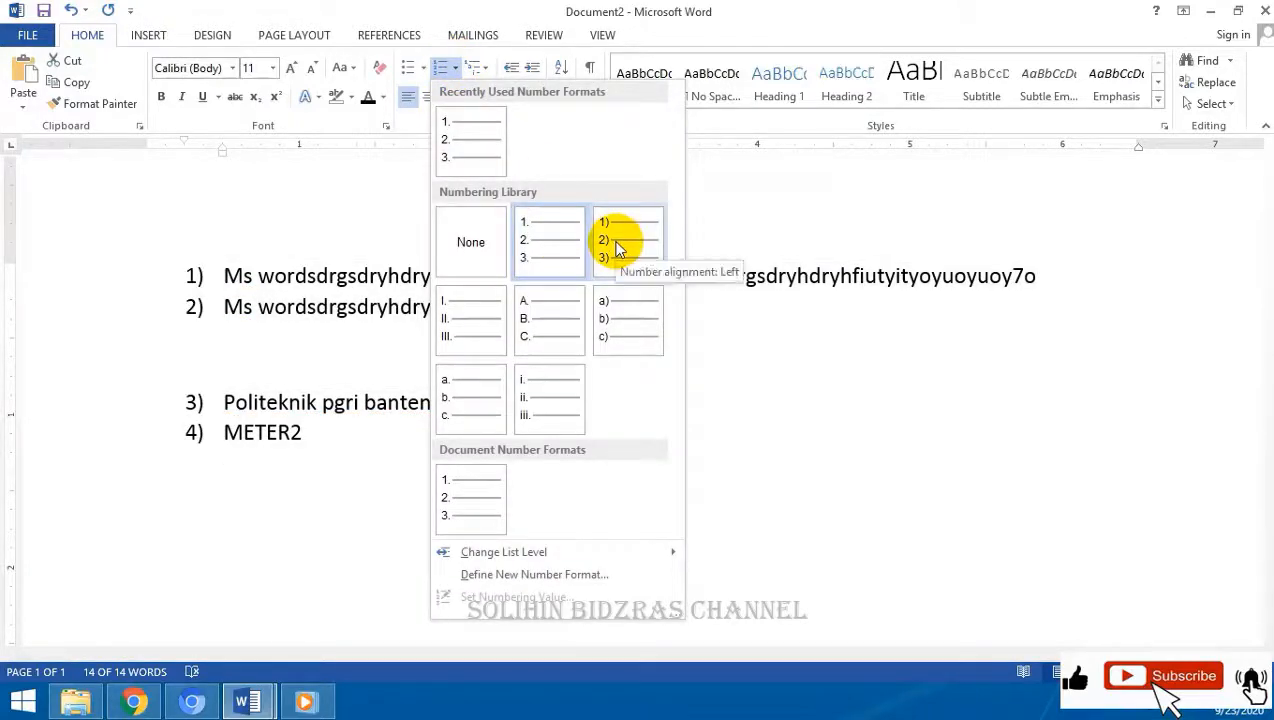
left_click(617, 245)
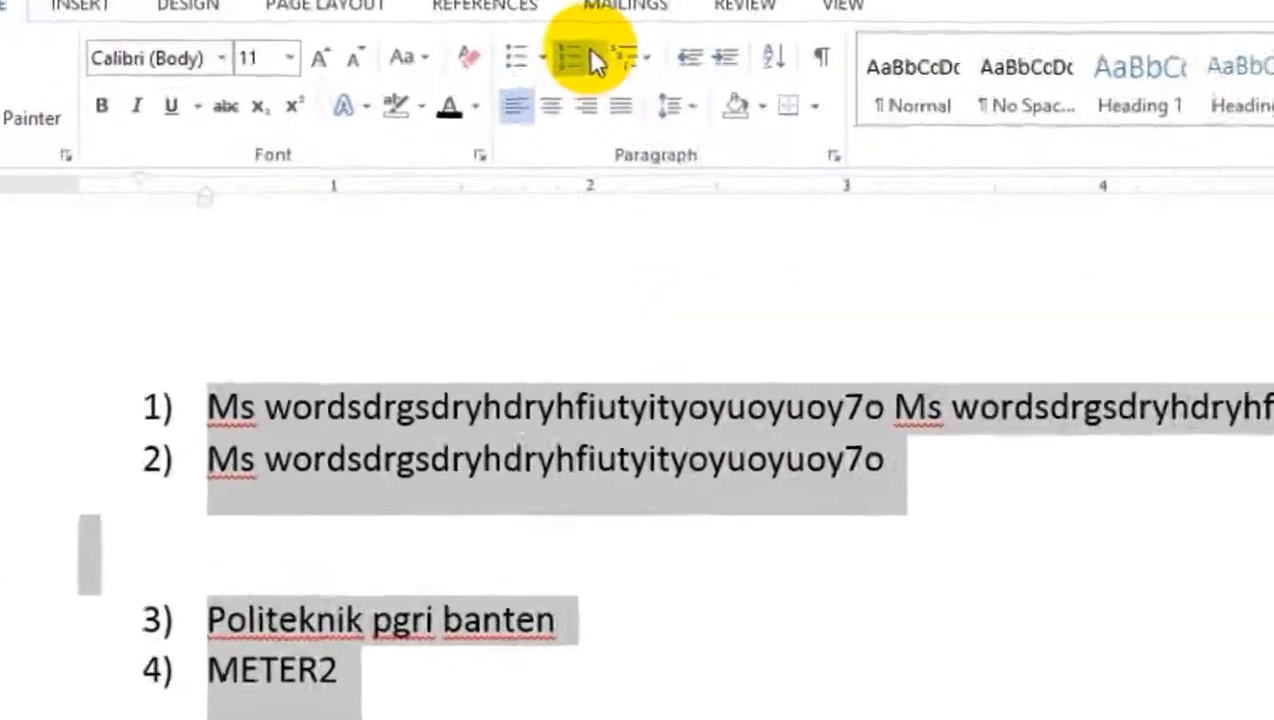
Step: Change the list numbering to Roman numerals I. II. III. and finally to the a. b. c. format
left_click(455, 68)
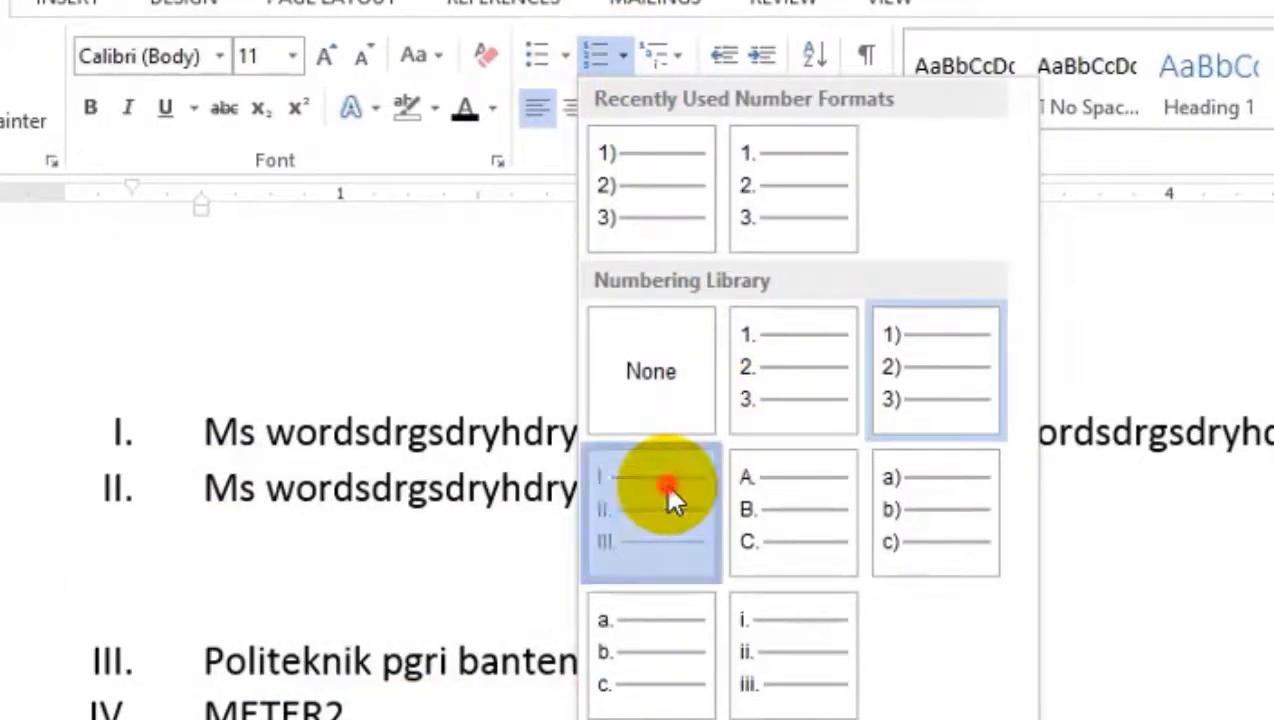
left_click(665, 484)
left_click(625, 55)
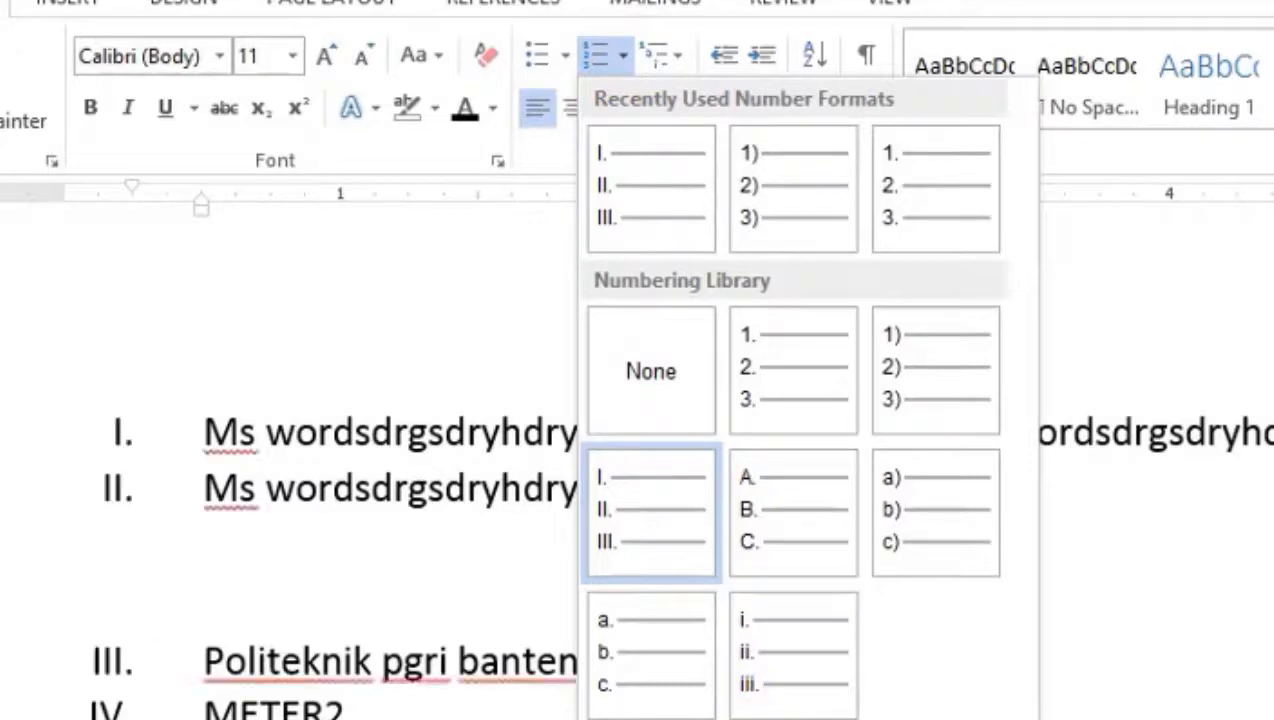
left_click(677, 686)
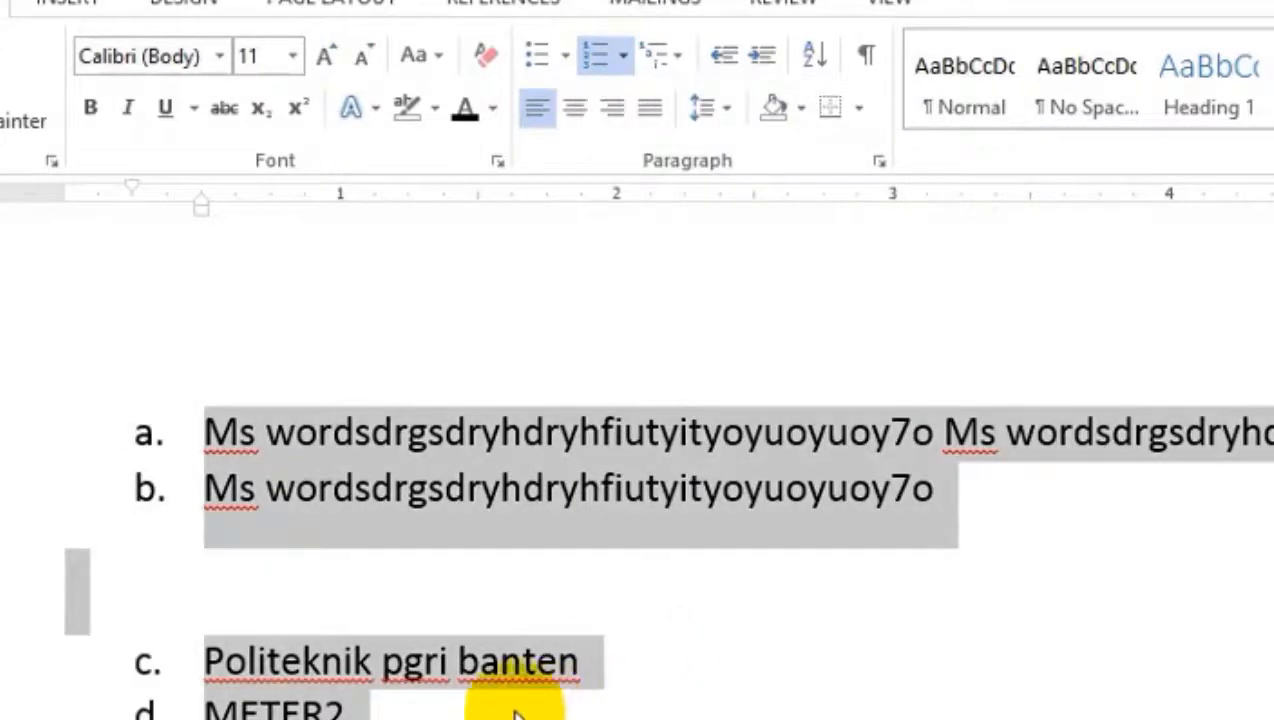
left_click(509, 705)
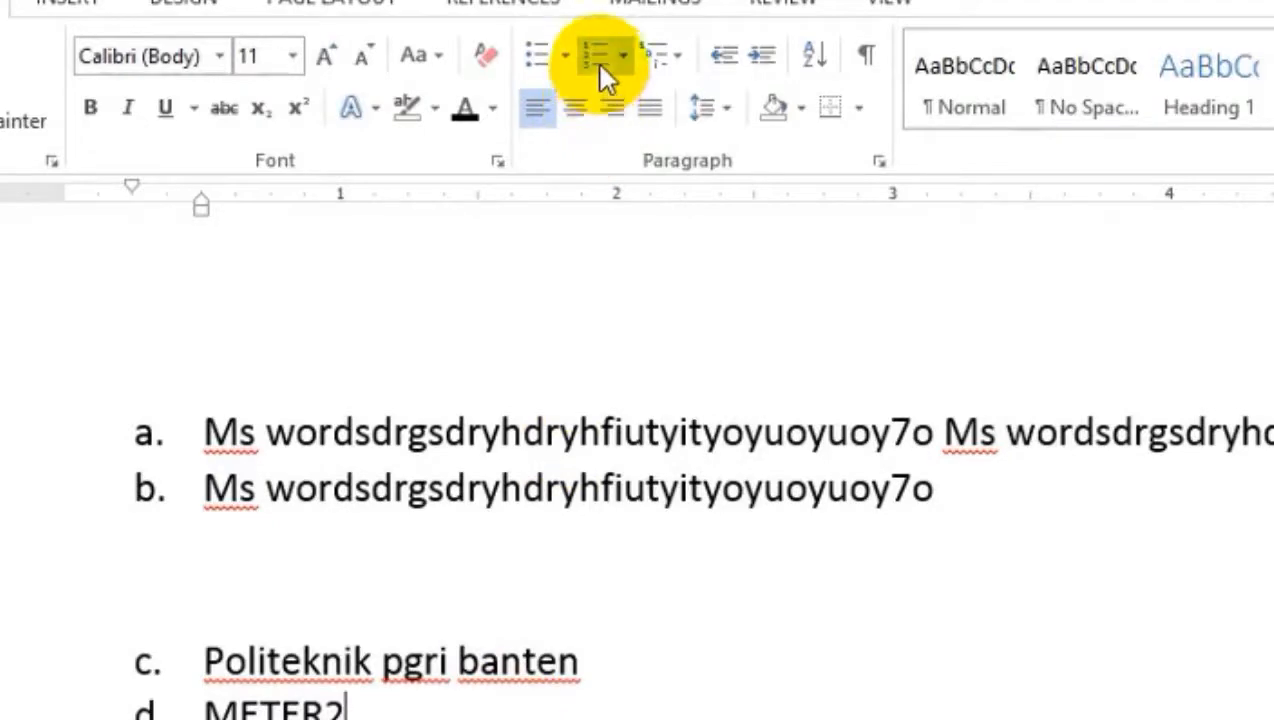
Step: Add a new list item reading "SDRGT" below "METER2"
left_click(447, 712)
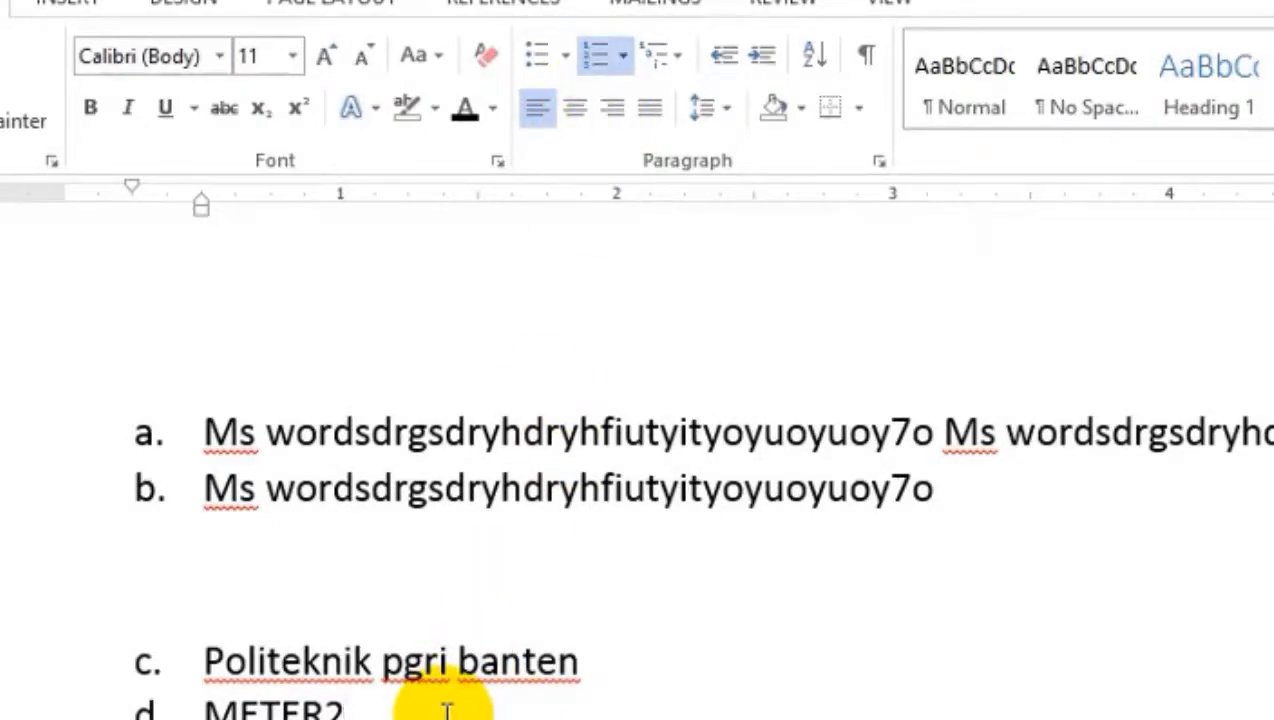
key("Return")
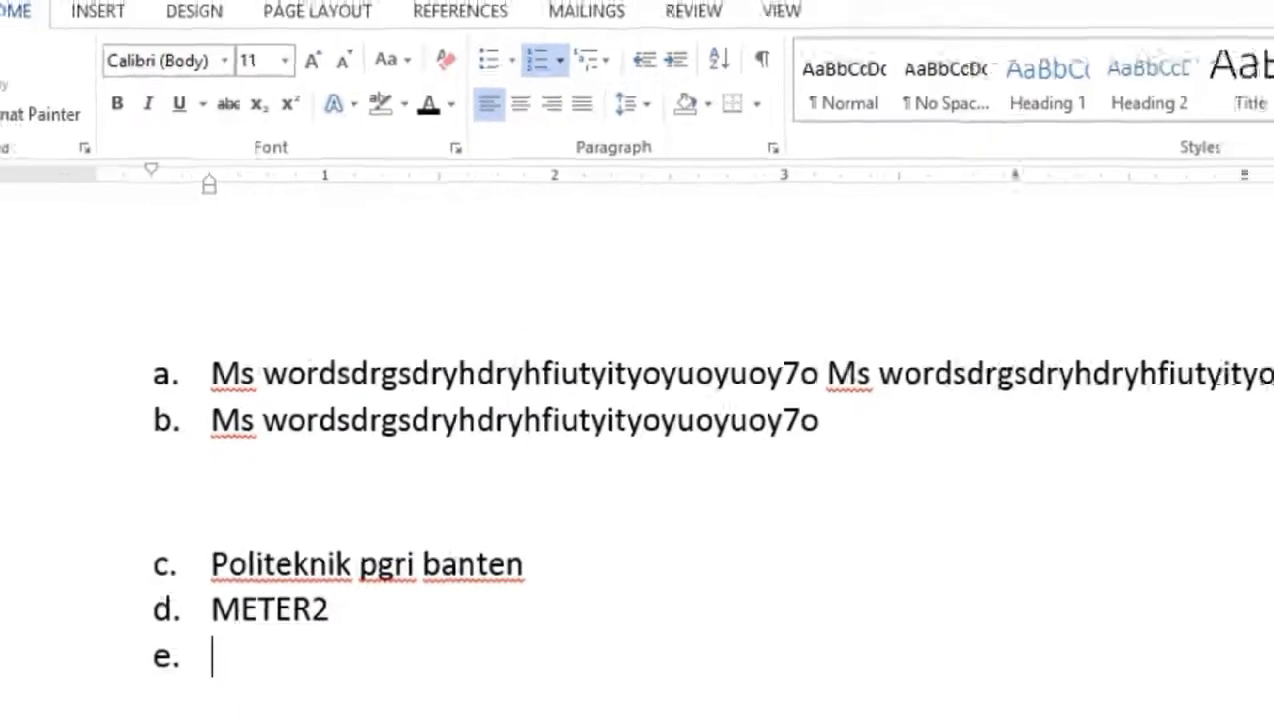
type("SDRGT")
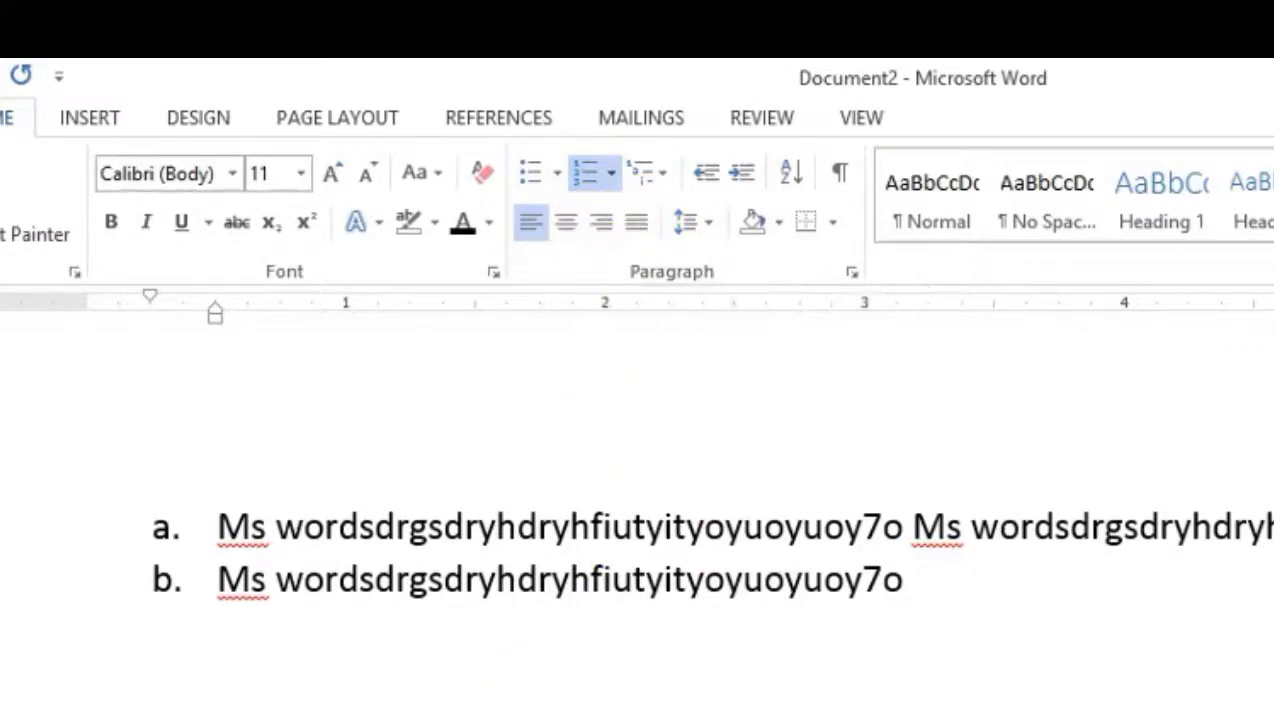
left_click_drag(134, 700, 128, 555)
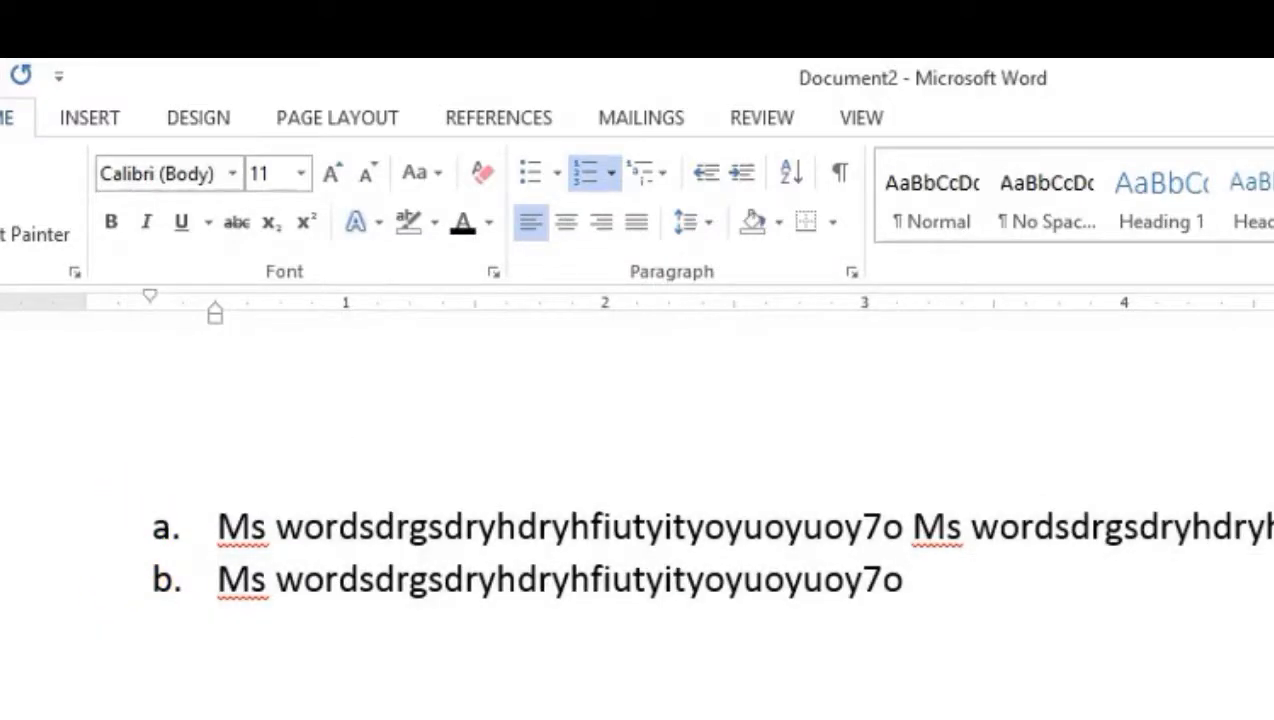
Step: Center the first two list items, right-align them, and return them to left alignment
key("ctrl+a")
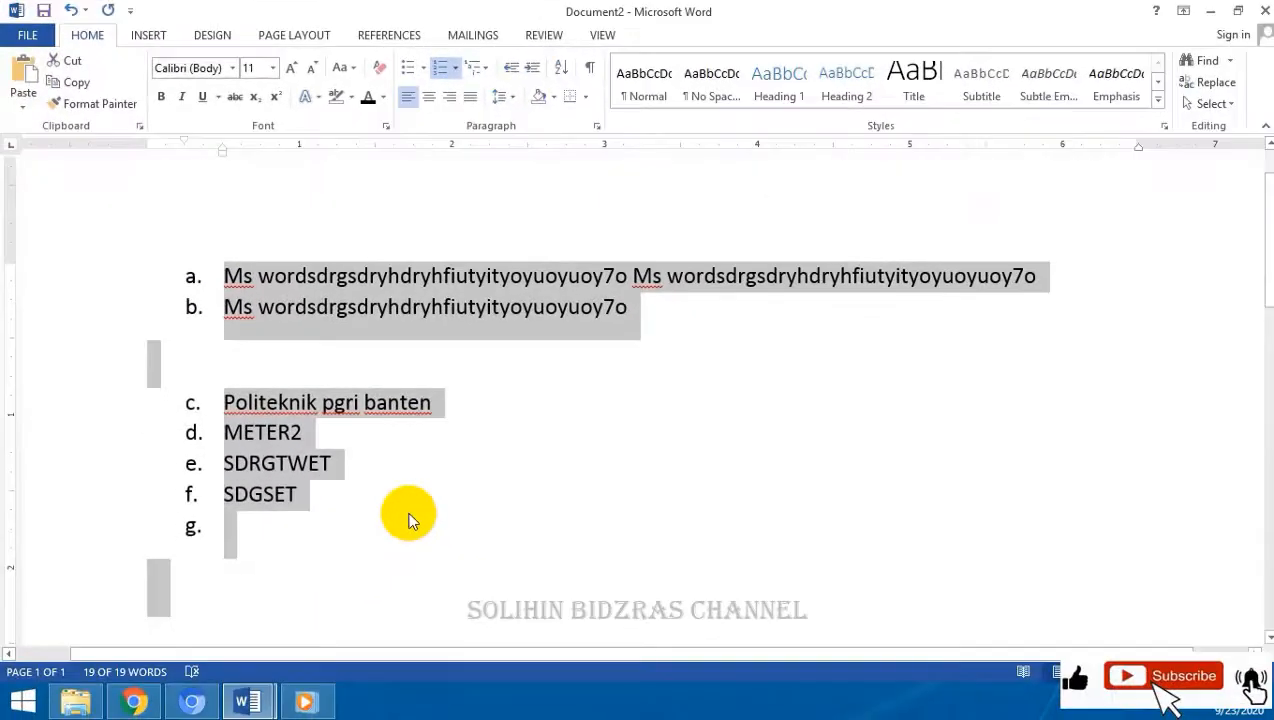
left_click(408, 517)
left_click_drag(731, 307, 205, 277)
left_click(633, 390)
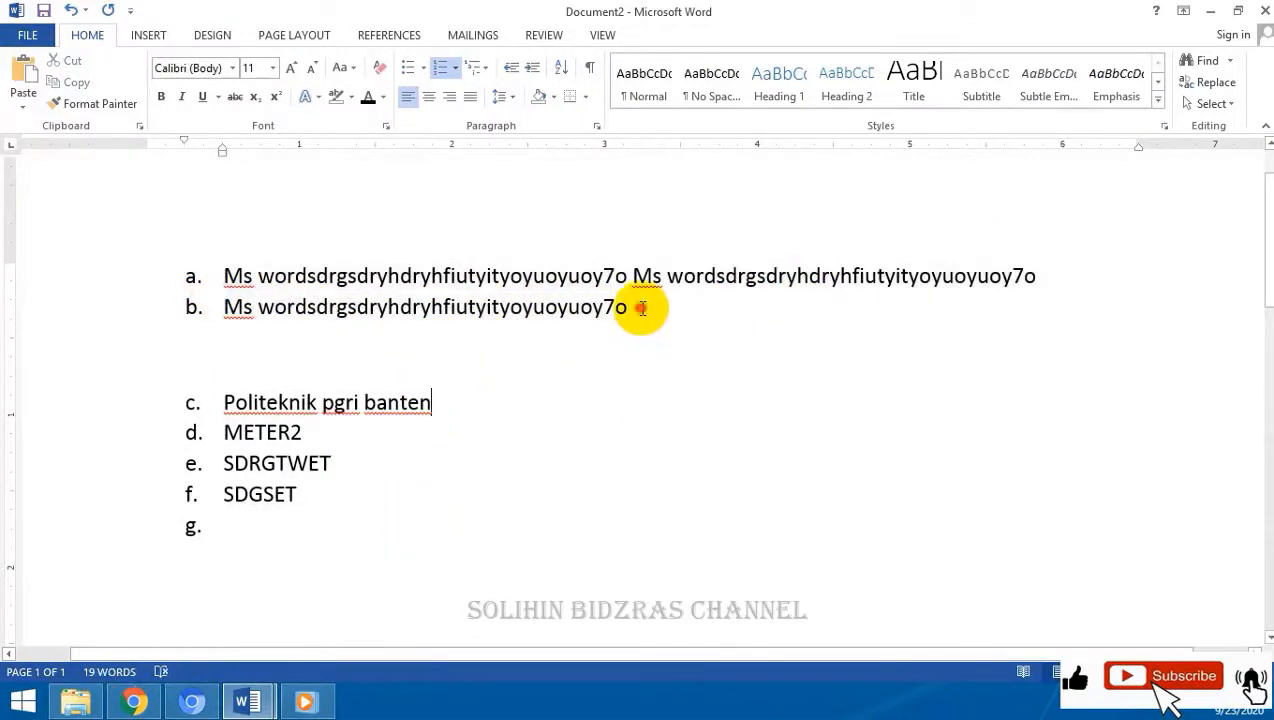
left_click_drag(222, 276, 180, 282)
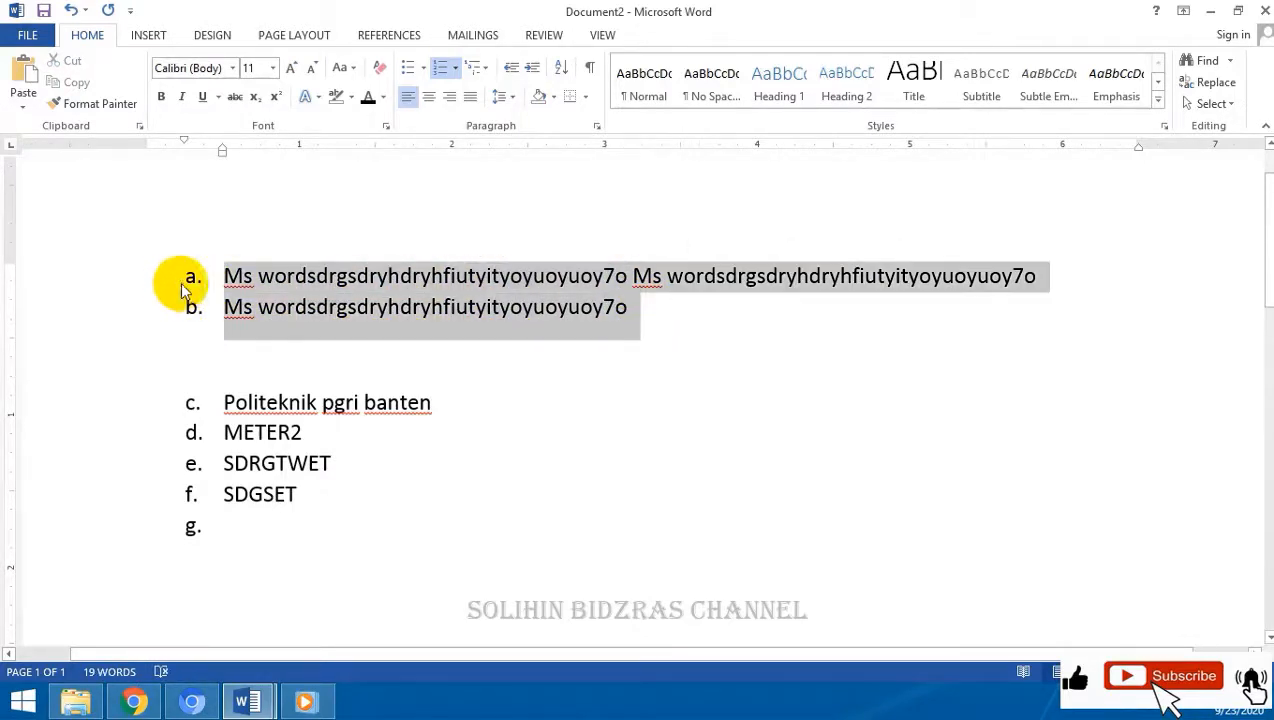
left_click(431, 99)
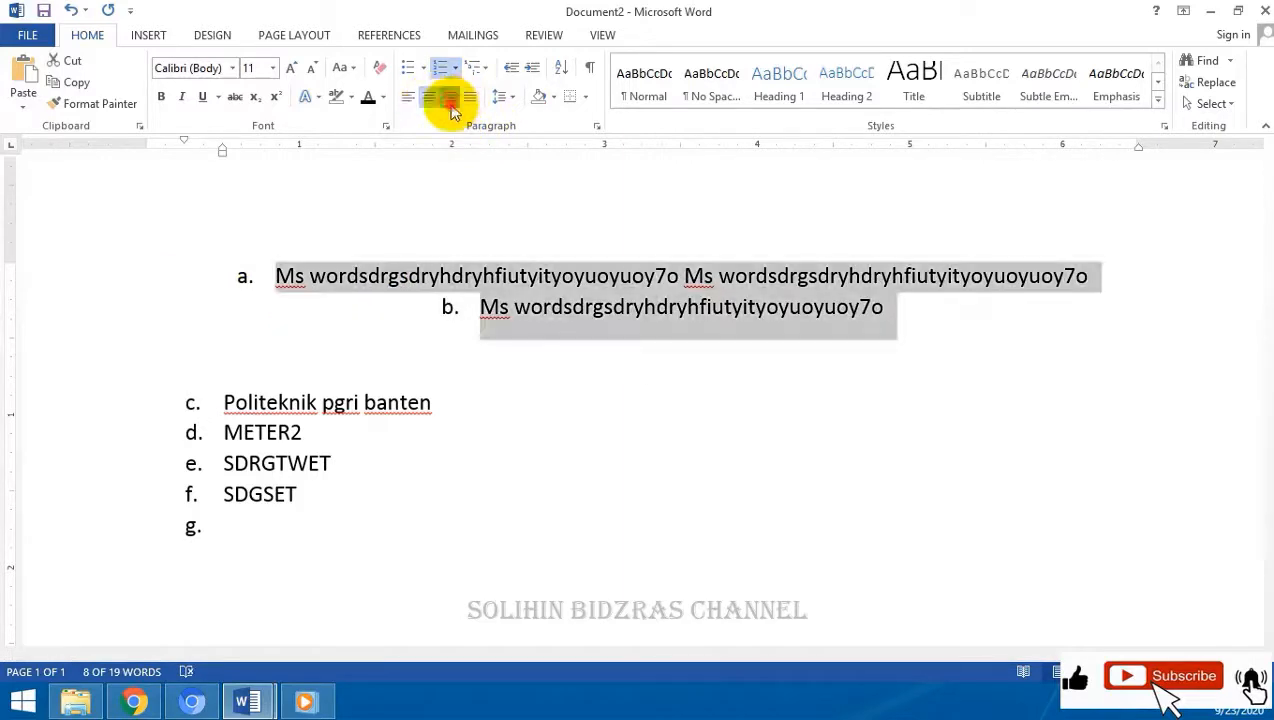
left_click(449, 100)
left_click(409, 100)
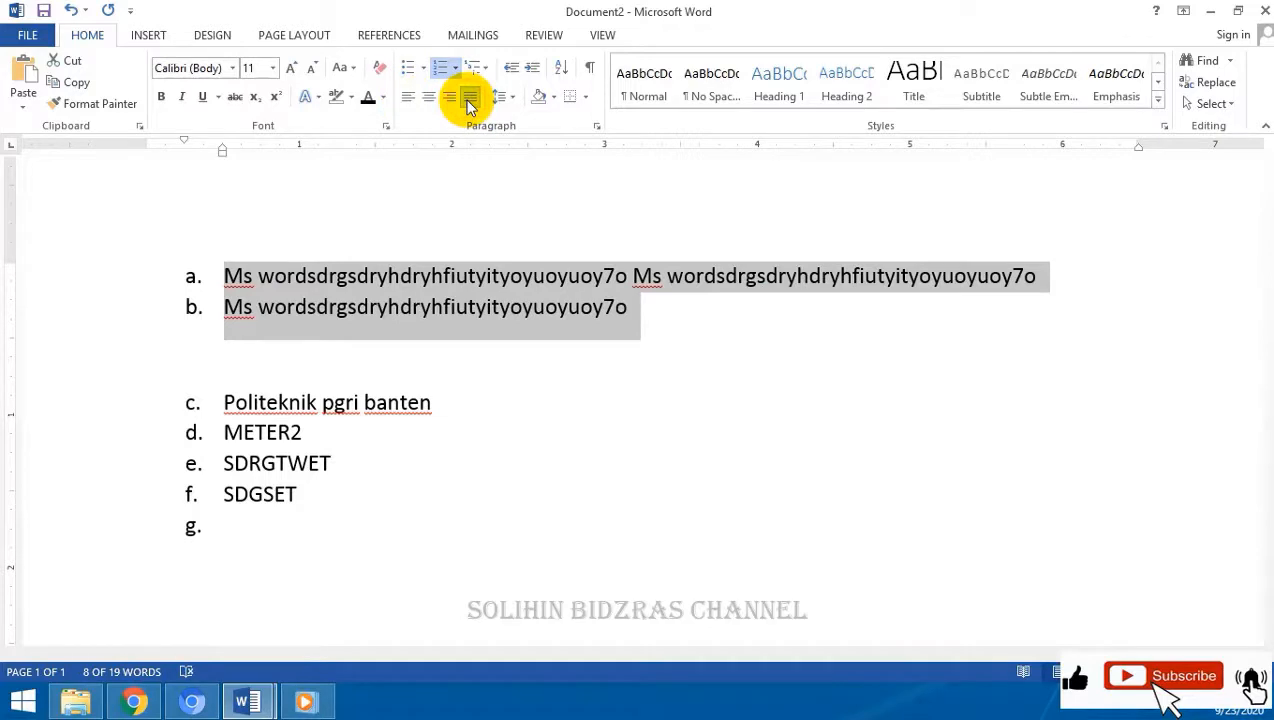
Step: Extend the end of the second list item with "SDFSAFASFSDFSDFSDGSDGDSG" and "FDHDFH"
left_click(647, 311)
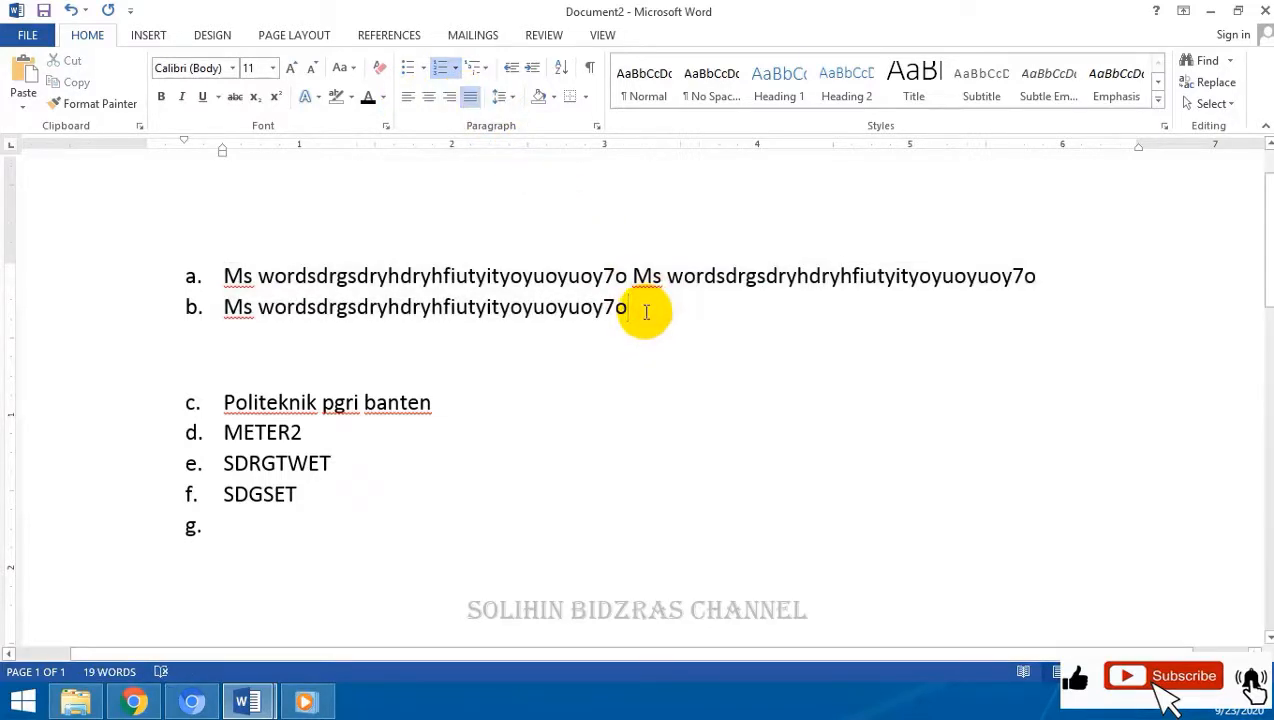
type("SDFSAFASFSDFSDFSDGSDGDSG")
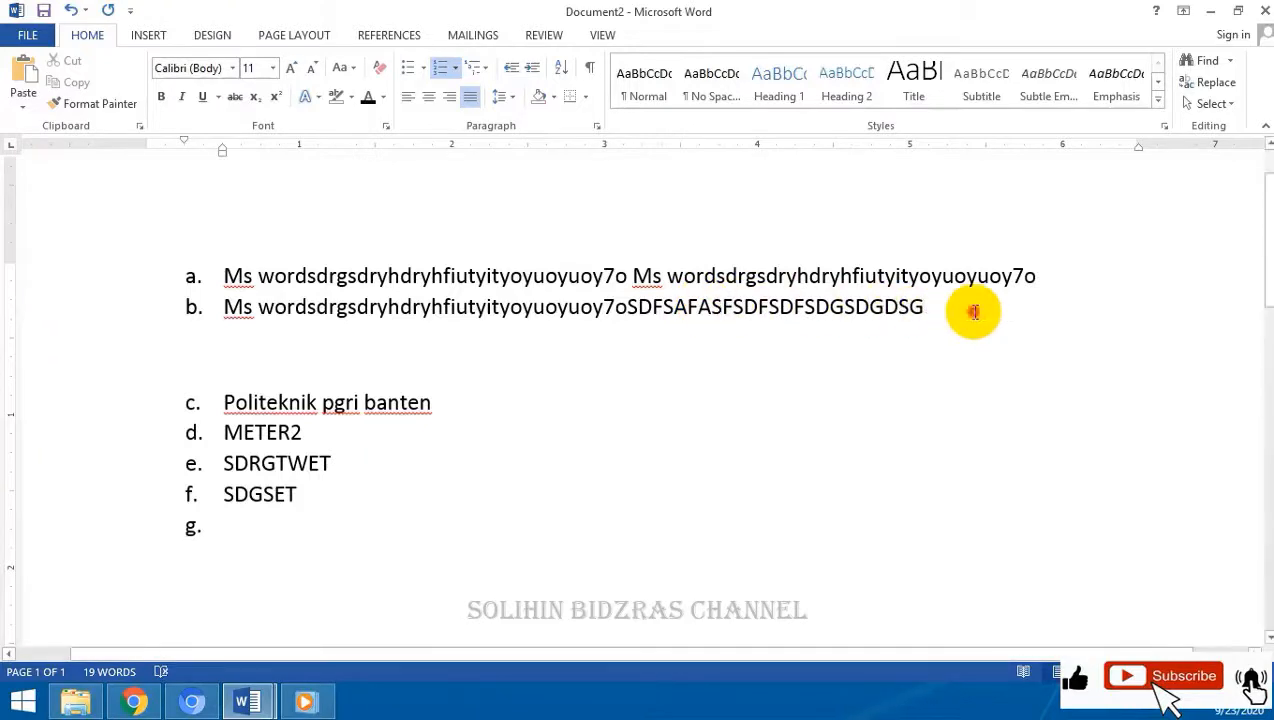
left_click_drag(973, 312, 190, 252)
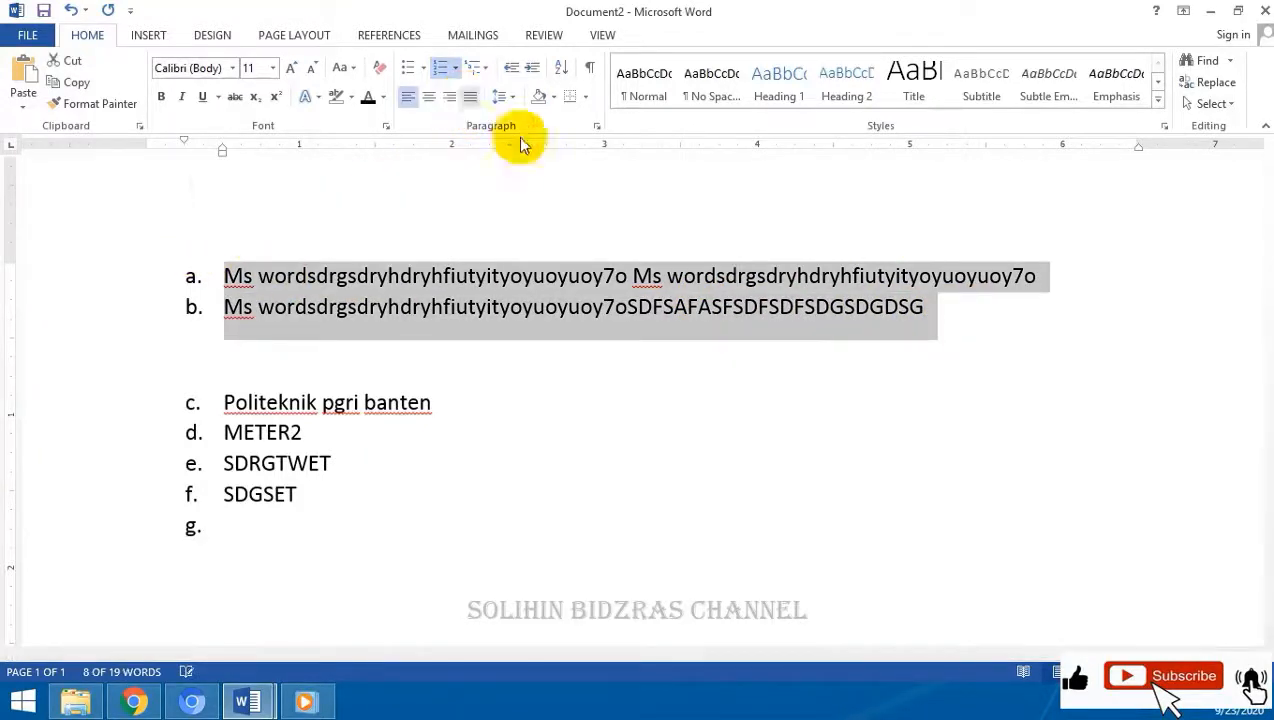
left_click(938, 361)
left_click(947, 307)
type("FDHDFH")
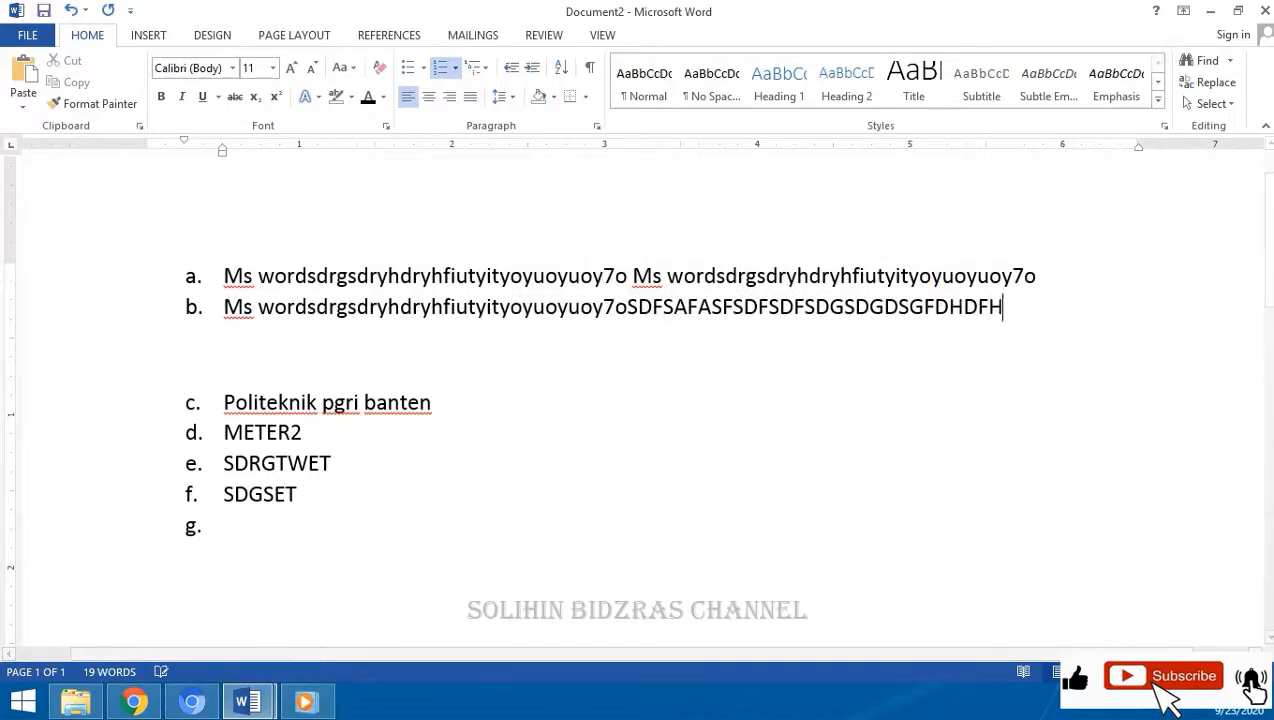
Step: Append "ZFASF" to the second list item and toggle justified alignment on and off for the first two items
left_click_drag(1044, 318, 151, 250)
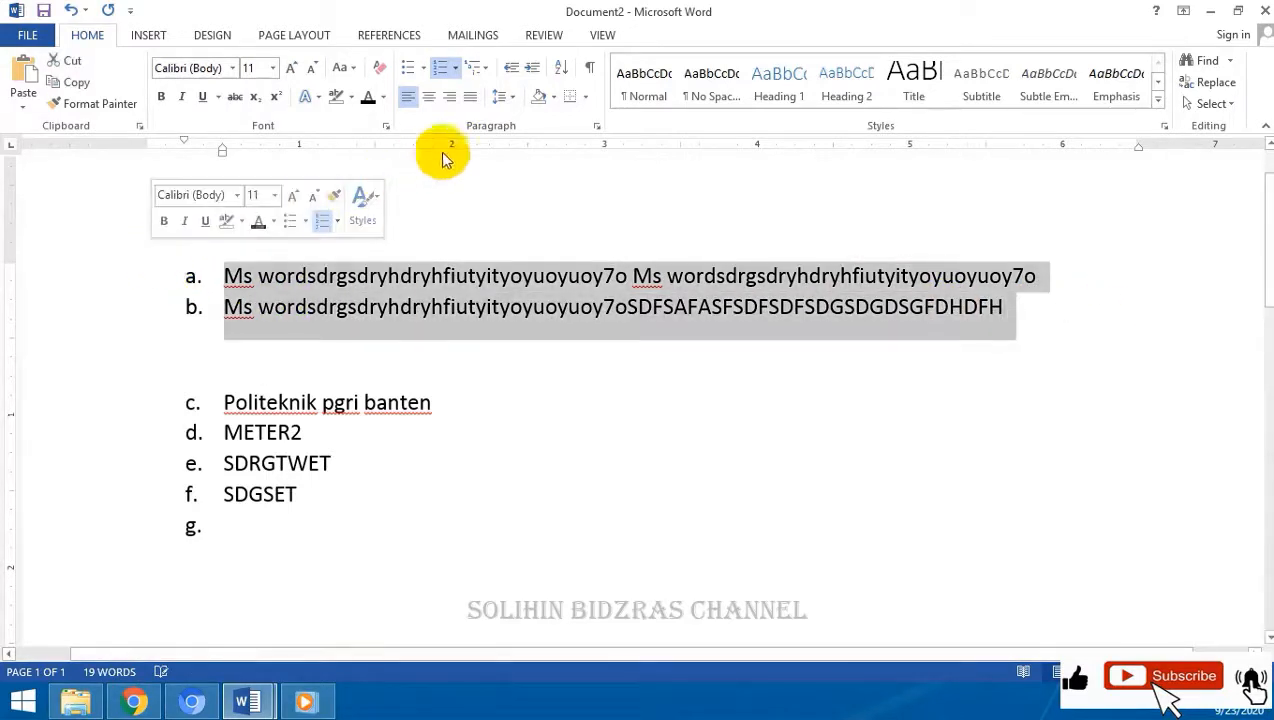
left_click(470, 100)
left_click(1009, 318)
type("ZFASF")
left_click_drag(14, 330, 14, 276)
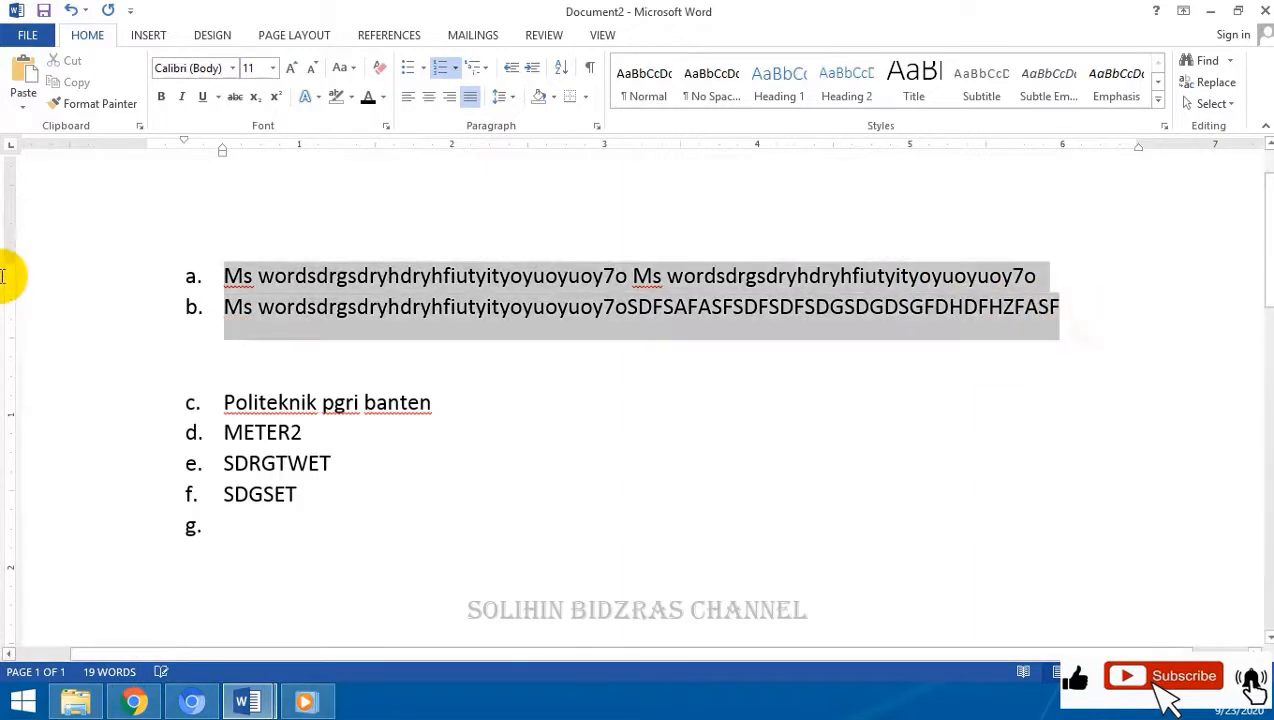
left_click(469, 97)
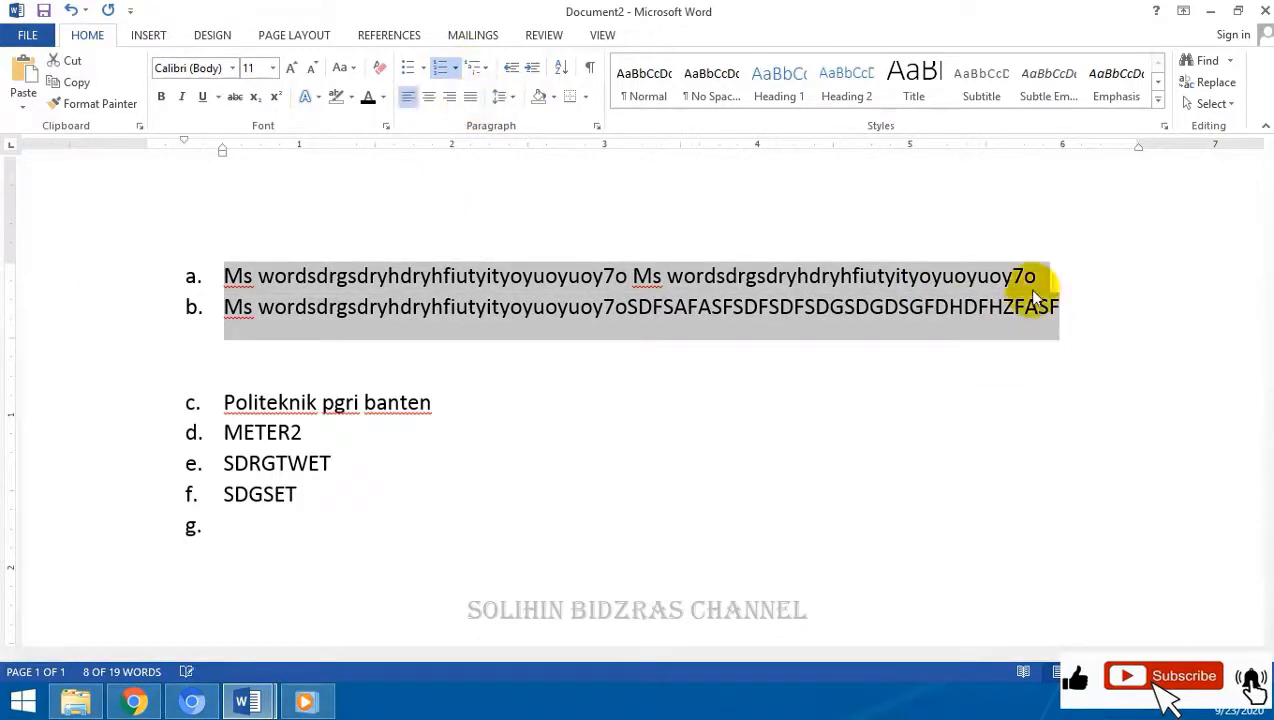
Step: Append "XDFGSDGSDGSDG" to the second list item and justify the first two items
left_click(1097, 305)
type("XDFGSDGSDGSDG")
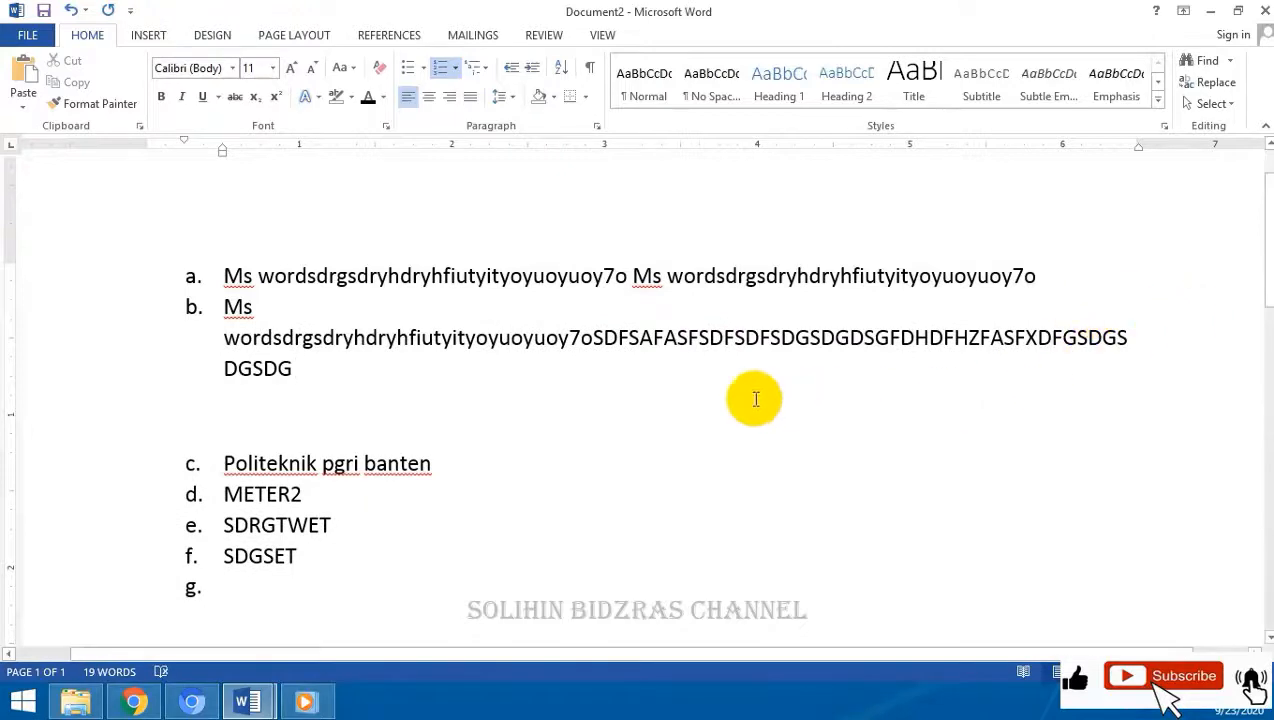
left_click_drag(103, 330, 74, 273)
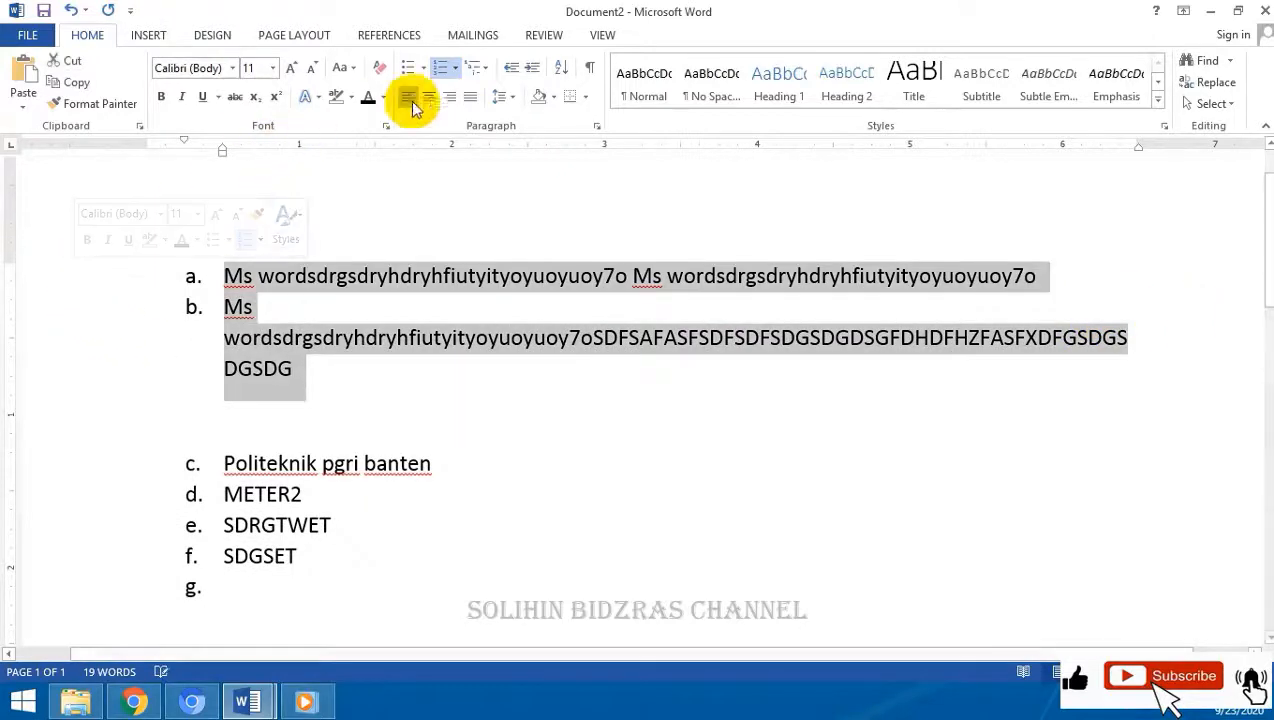
left_click(478, 97)
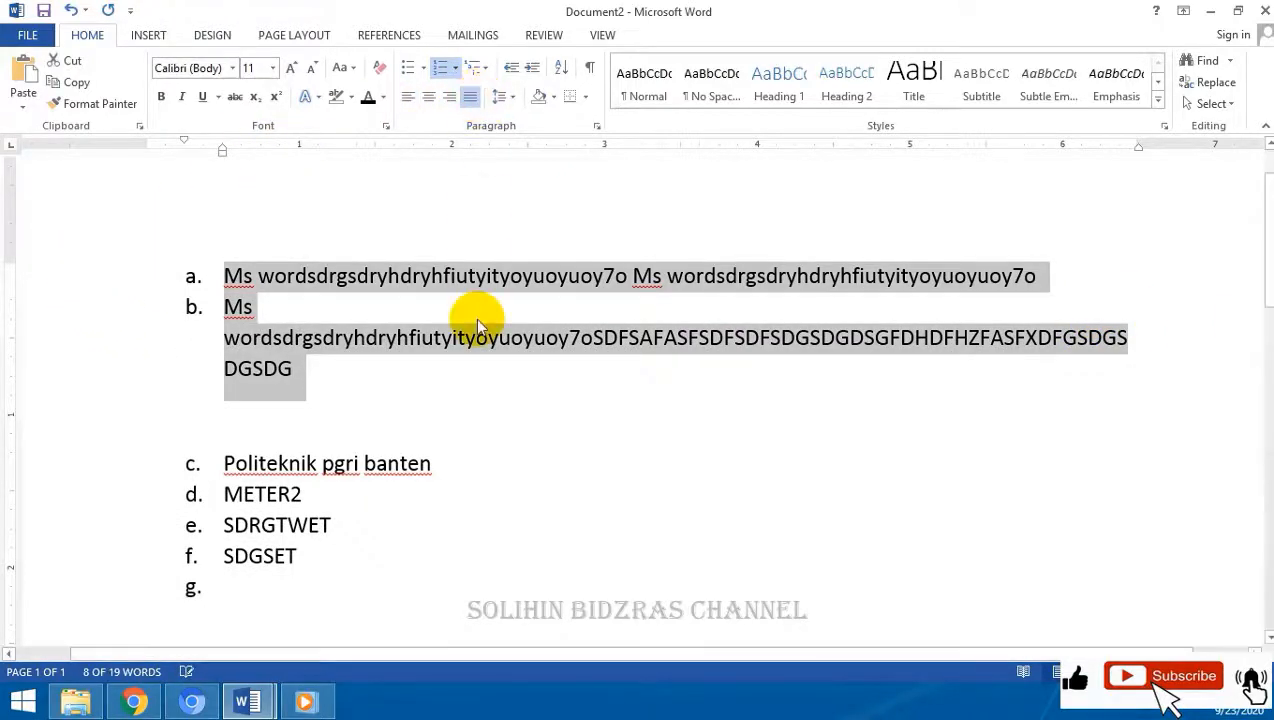
left_click(471, 394)
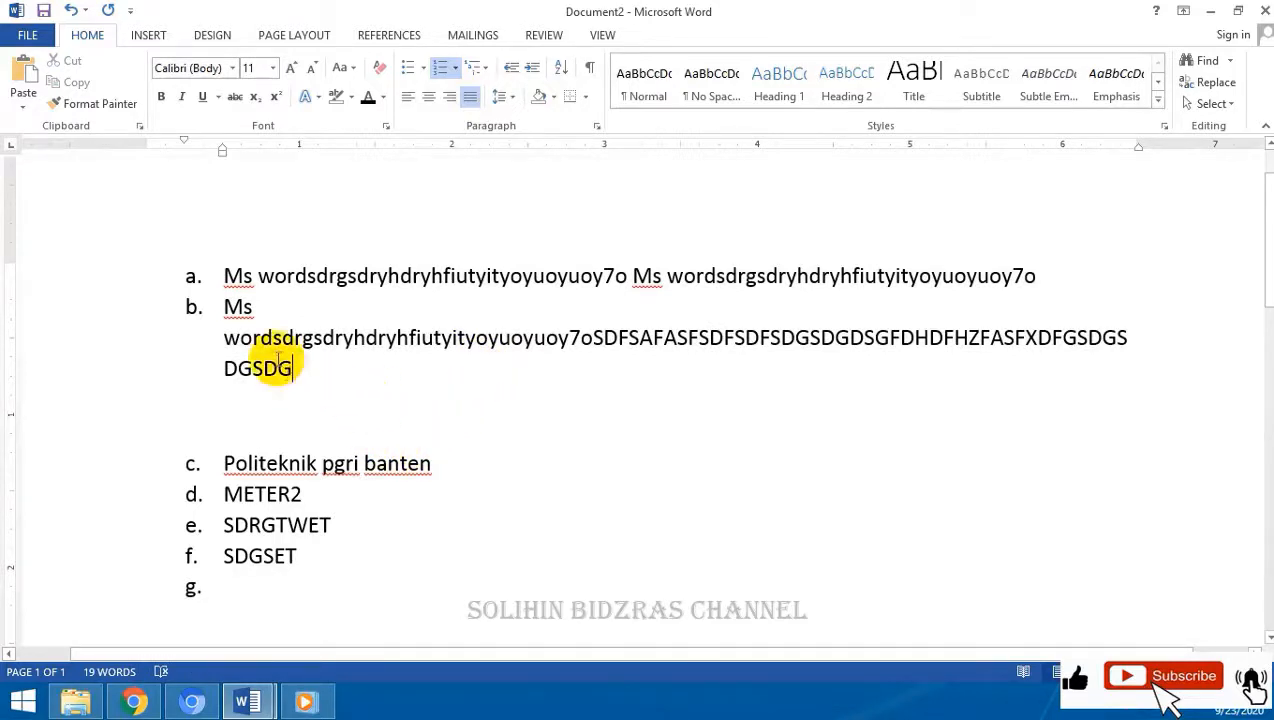
Step: Apply the 1) a) i) multilevel list to the first two items and switch them to the 1, 1.1, 1.1.1 Heading list
left_click_drag(336, 398, 205, 276)
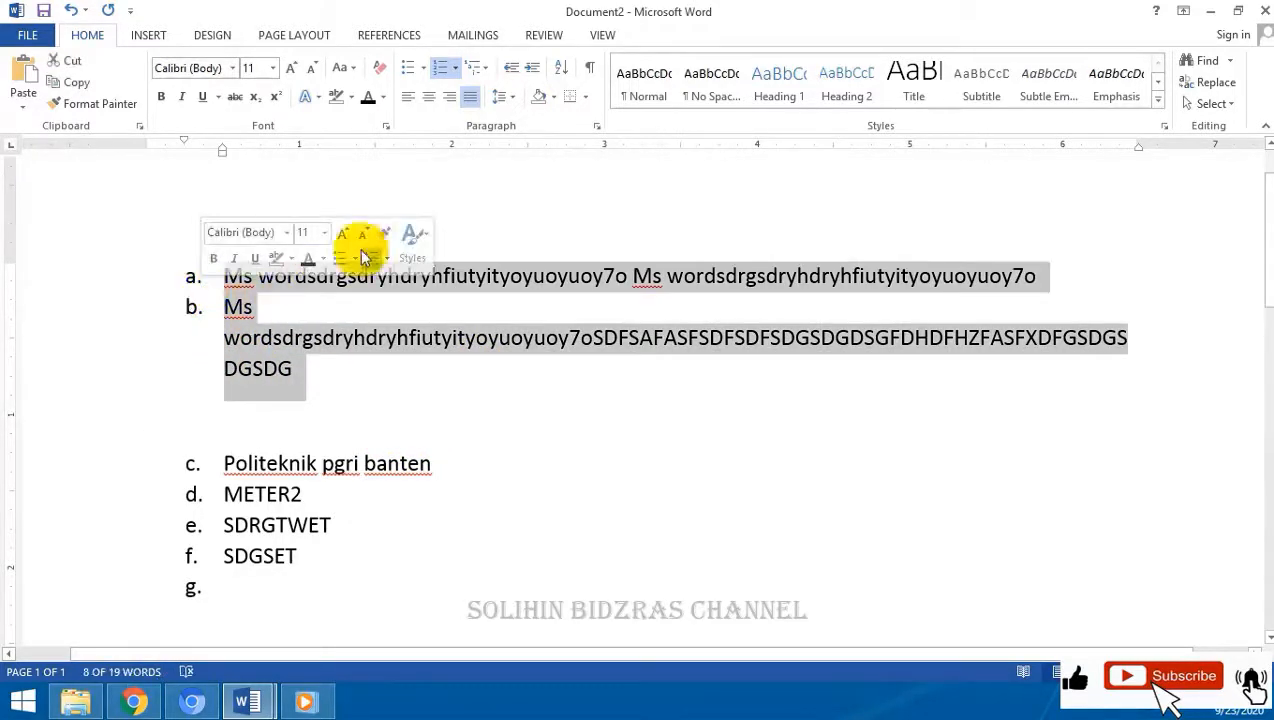
left_click(486, 69)
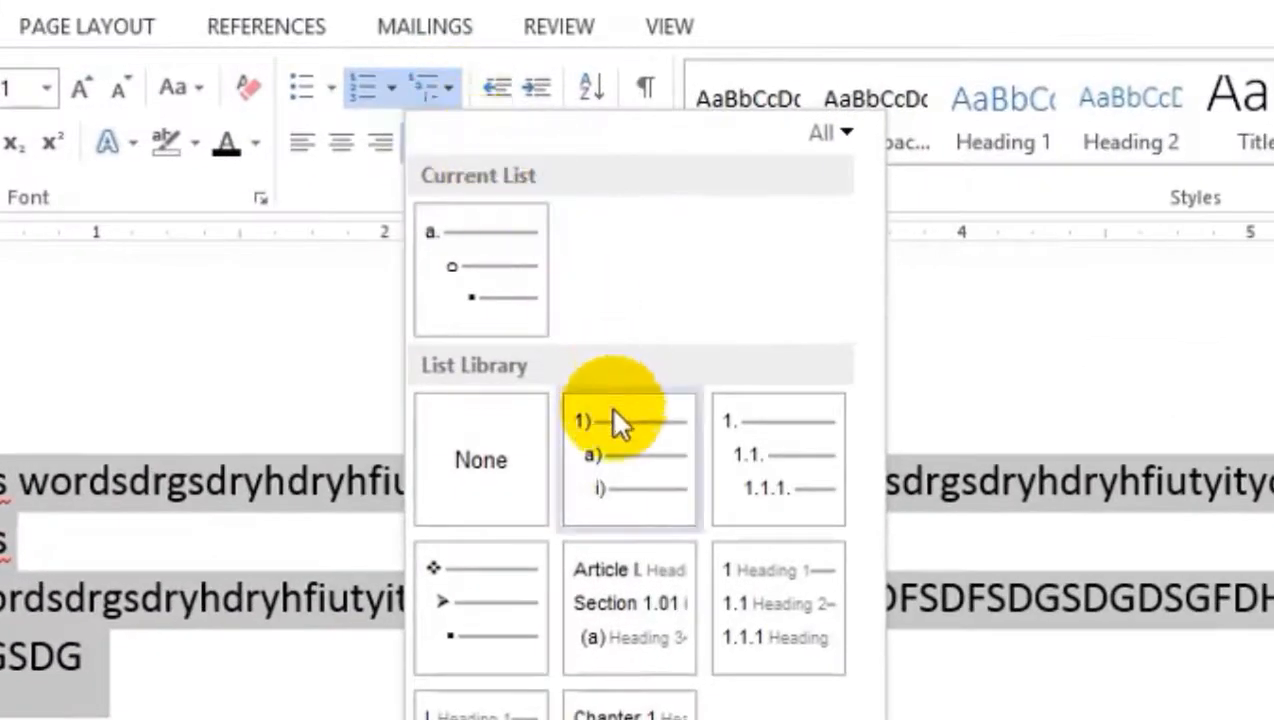
left_click(613, 412)
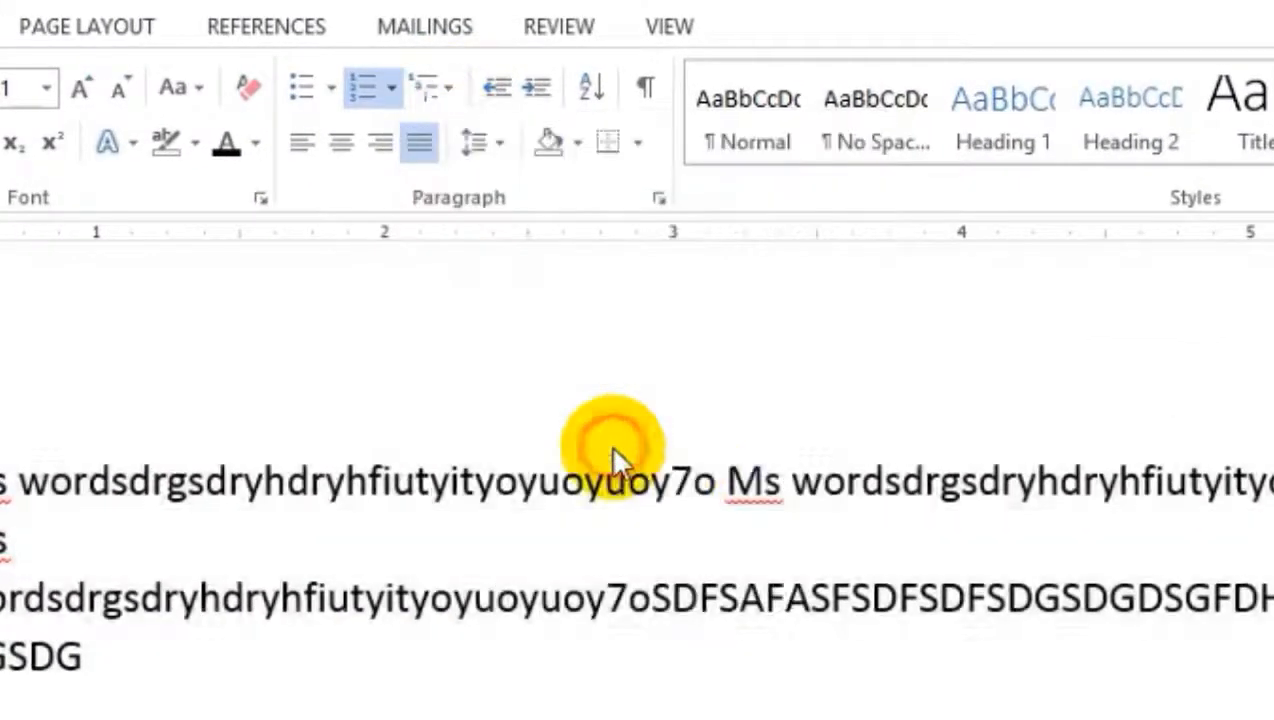
left_click(449, 86)
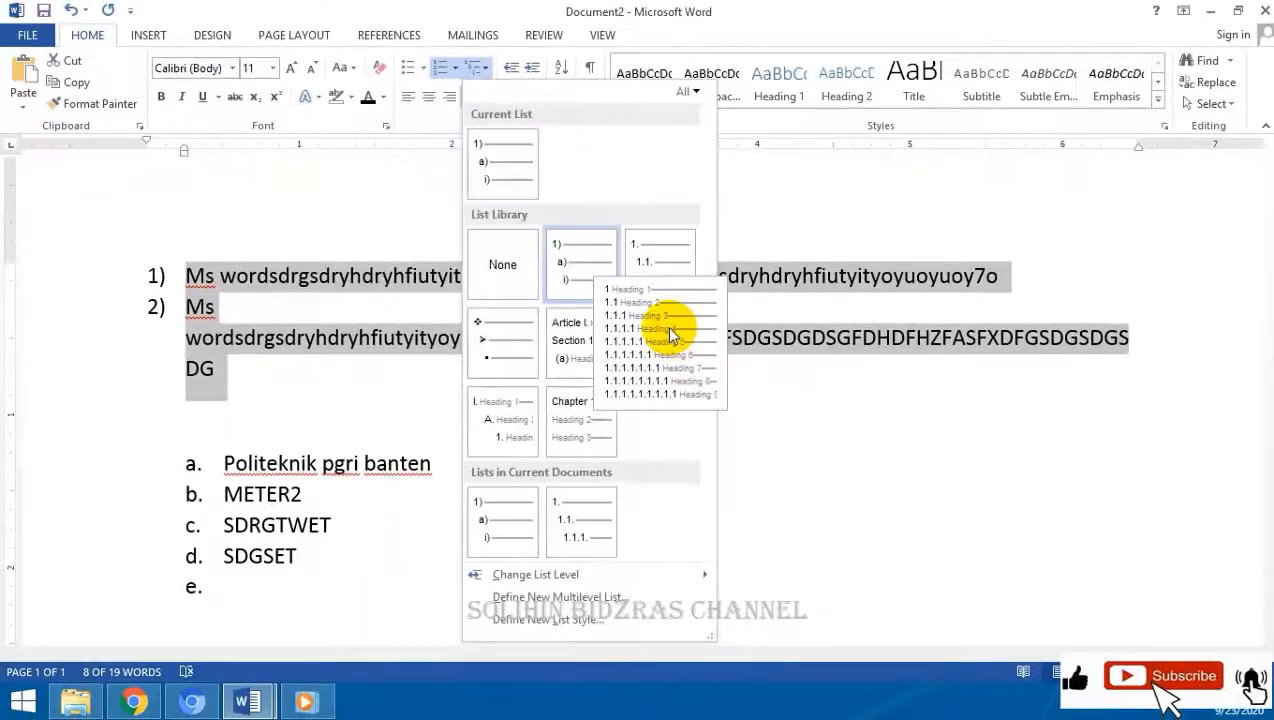
left_click(790, 574)
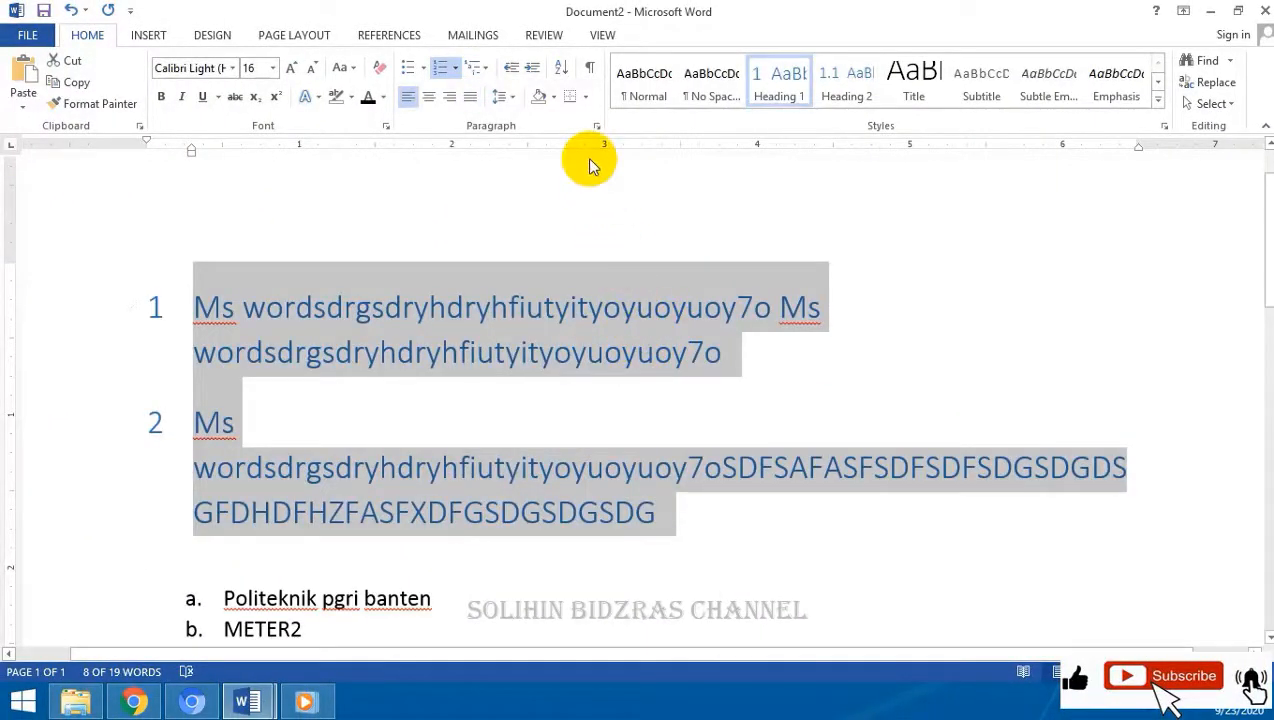
Step: Set the line spacing of the two headings to 1.0 and undo the spacing and multilevel list changes
left_click(513, 100)
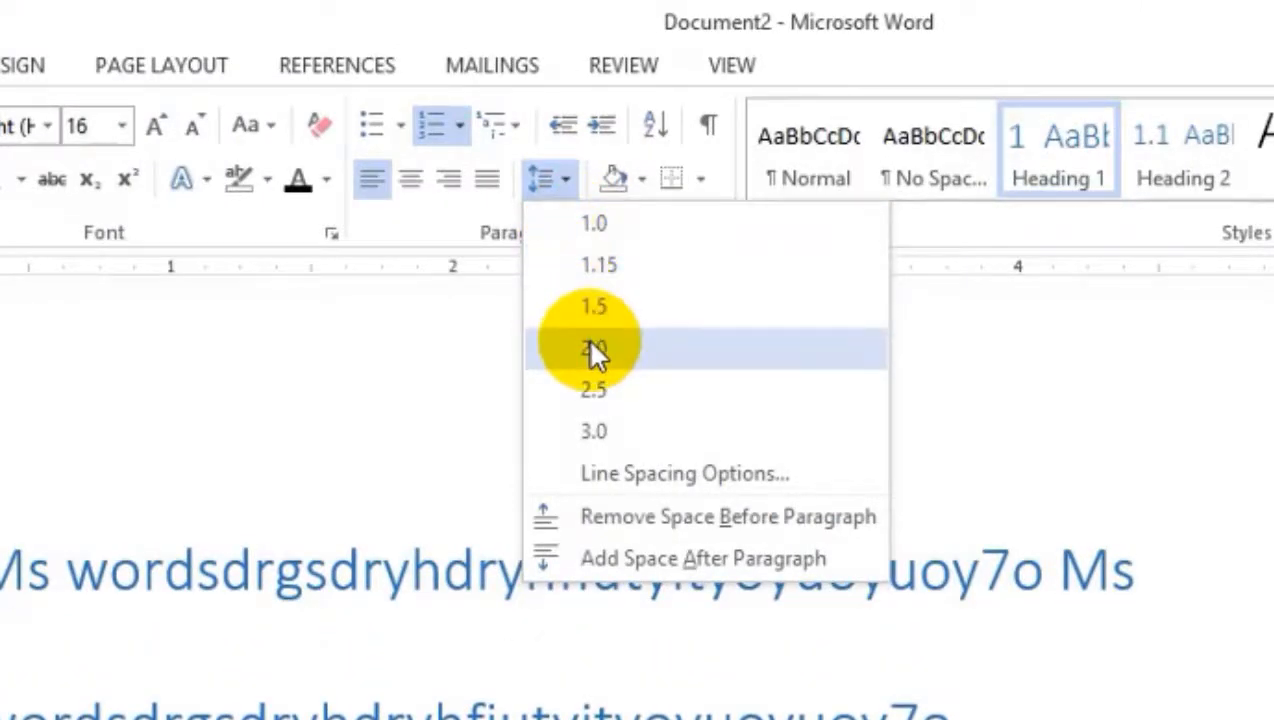
left_click(593, 221)
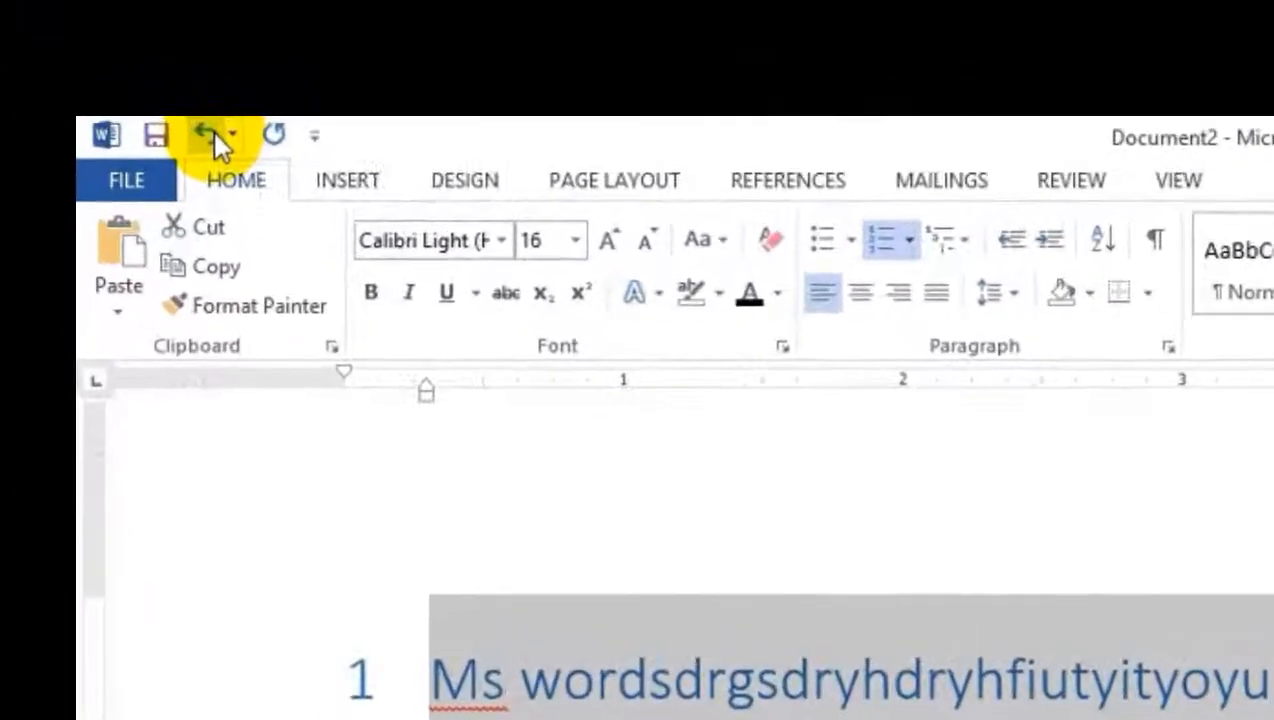
left_click(273, 139)
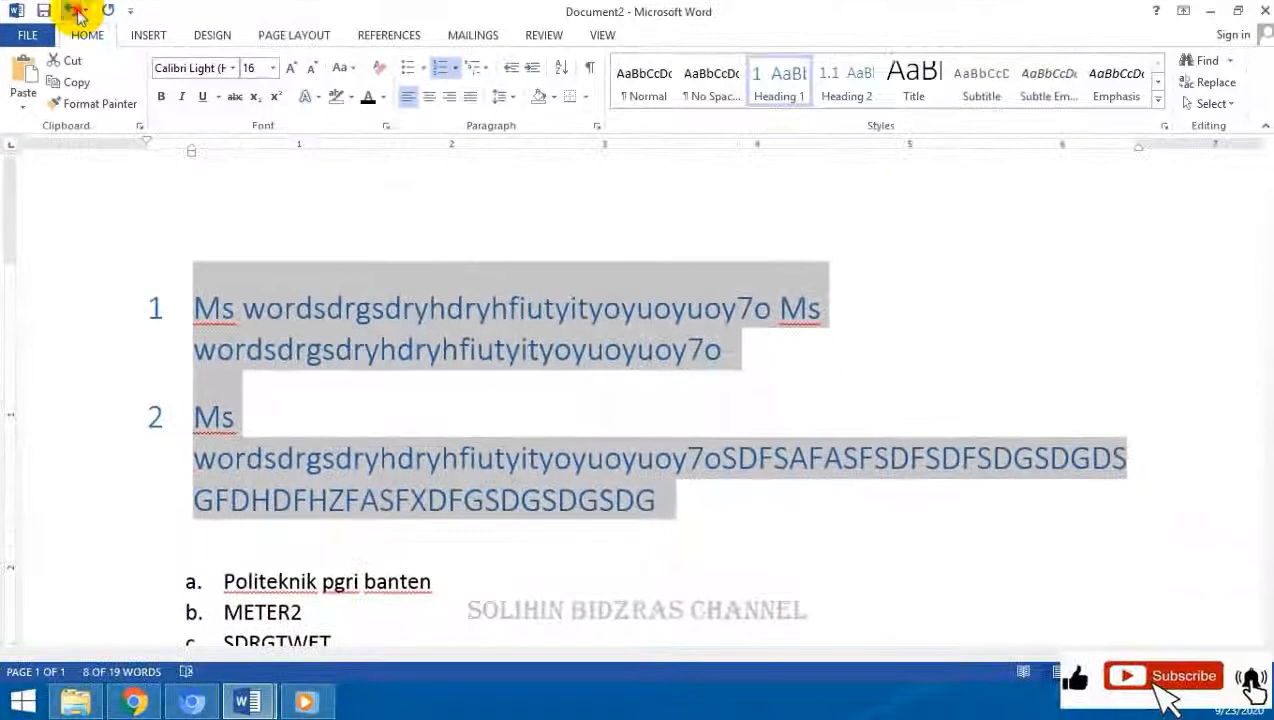
left_click(72, 11)
left_click(72, 11)
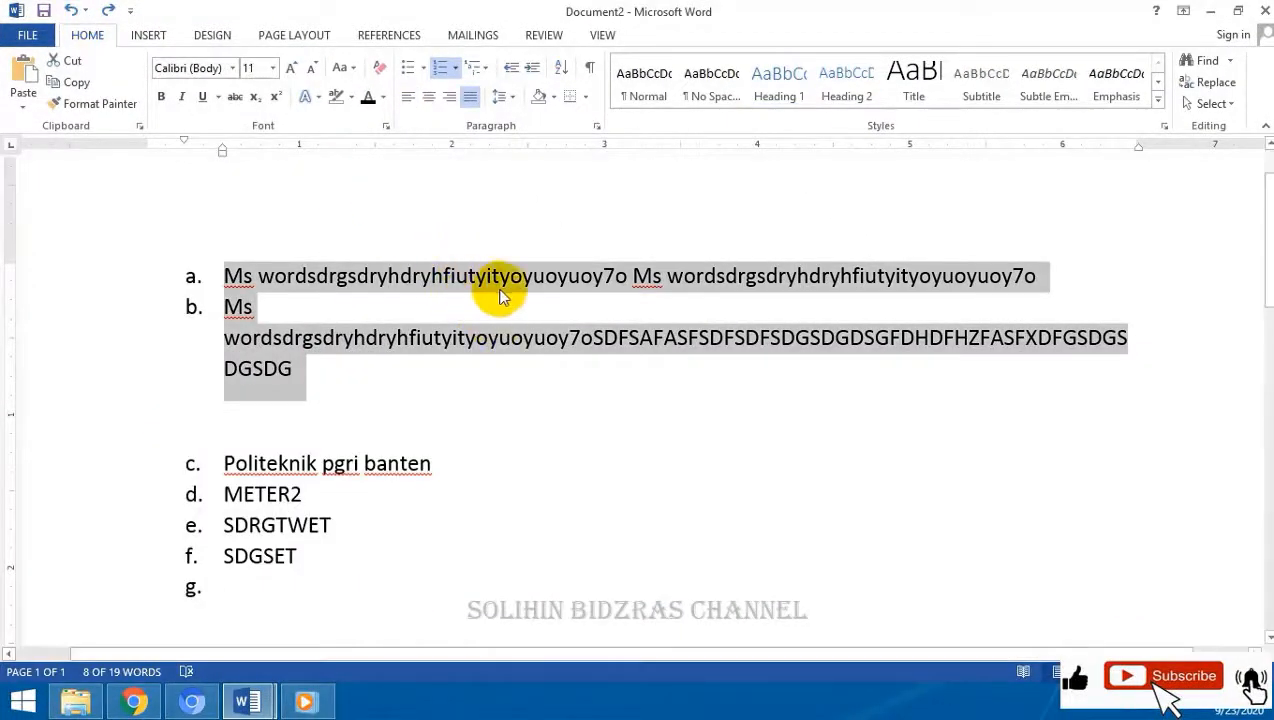
Step: Decrease the indent of the lettered list by one level from its first two items
left_click(531, 345)
left_click_drag(321, 364, 199, 276)
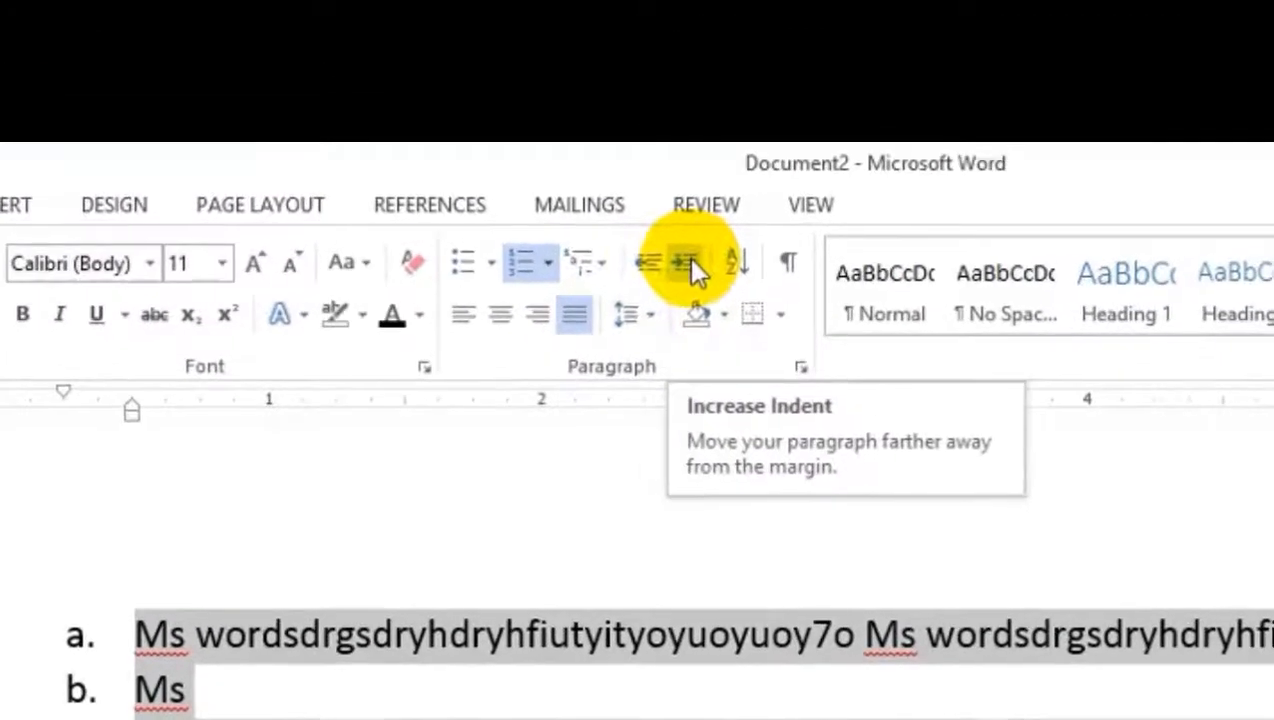
left_click(649, 265)
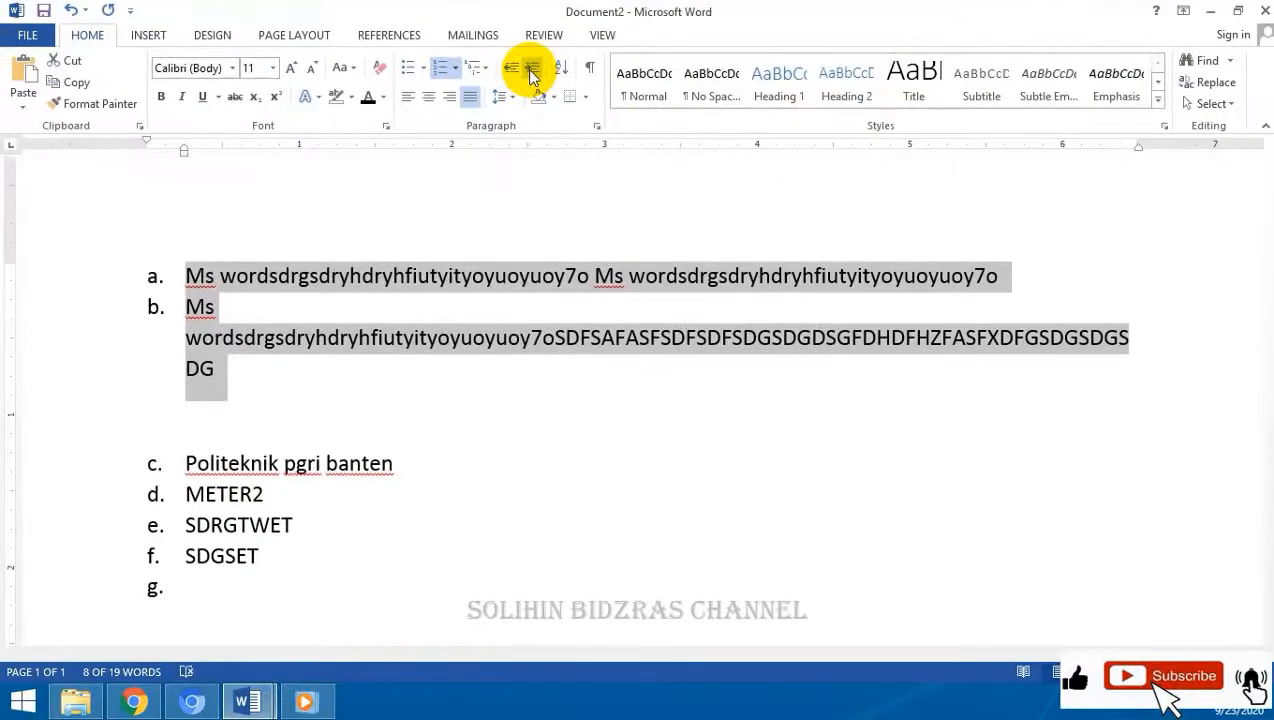
Step: Increase the lettered list's indent by six levels and decrease it again by six levels
left_click(531, 72)
left_click(531, 72)
left_click(531, 72)
left_click(531, 72)
left_click(529, 72)
left_click(527, 72)
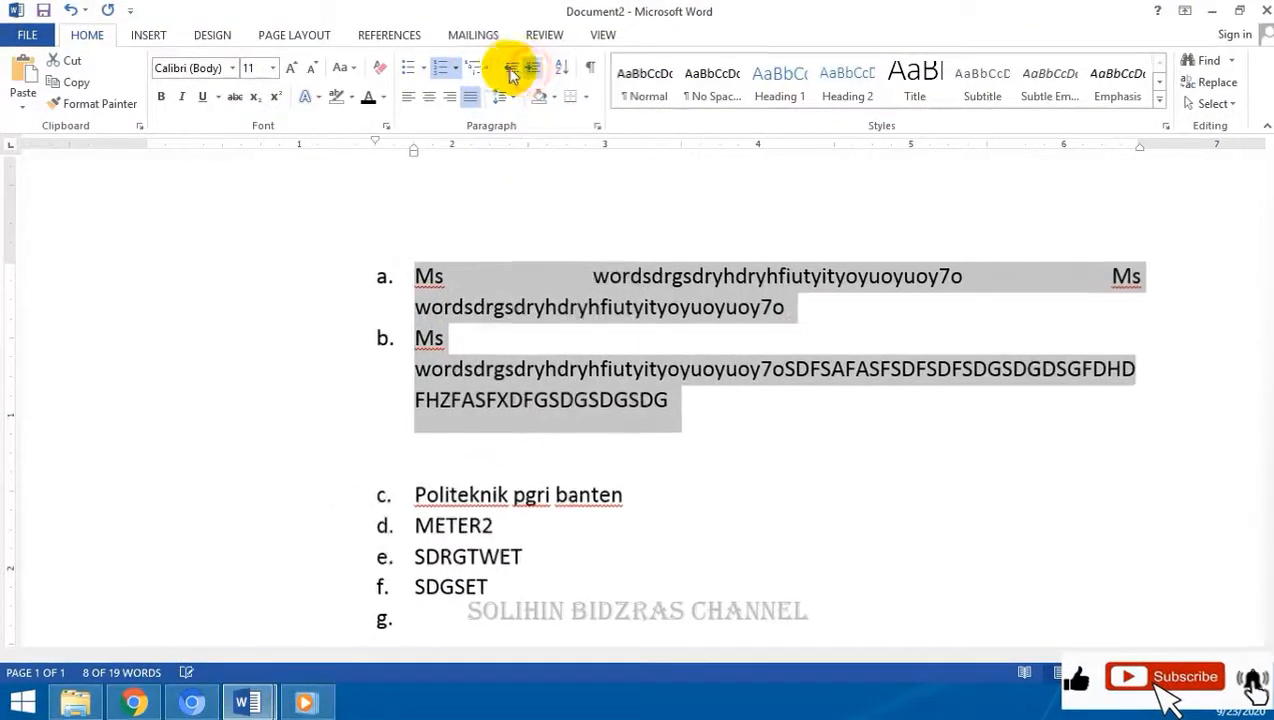
left_click(513, 72)
left_click(513, 72)
left_click(513, 72)
left_click(512, 72)
left_click(512, 72)
left_click(511, 73)
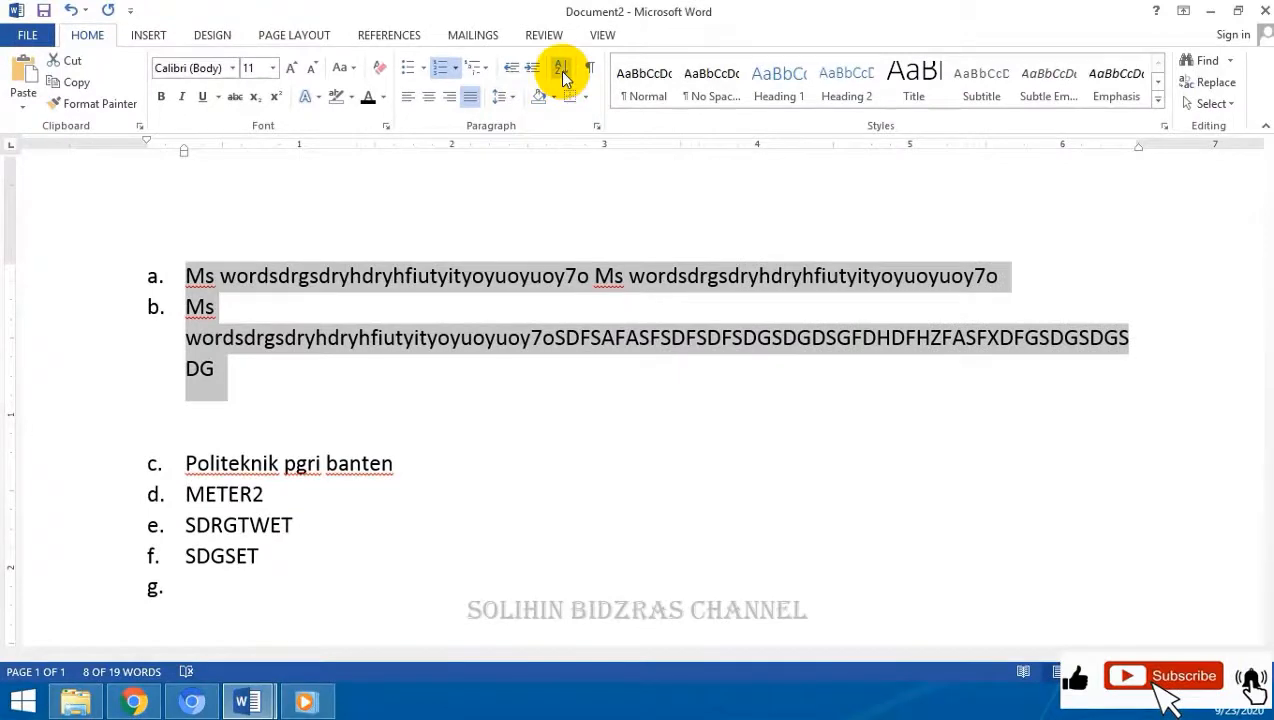
Step: Sort the first two list items by paragraph text in ascending order and left-align items c to f
left_click(559, 71)
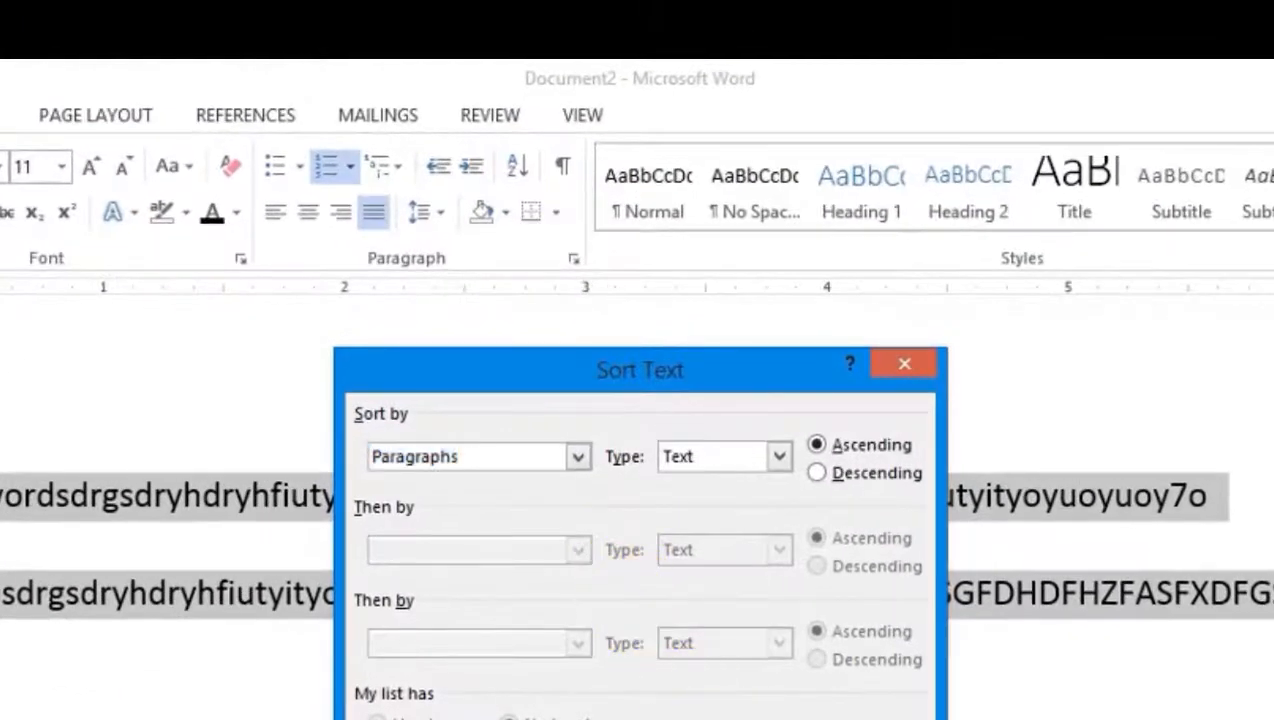
left_click(768, 718)
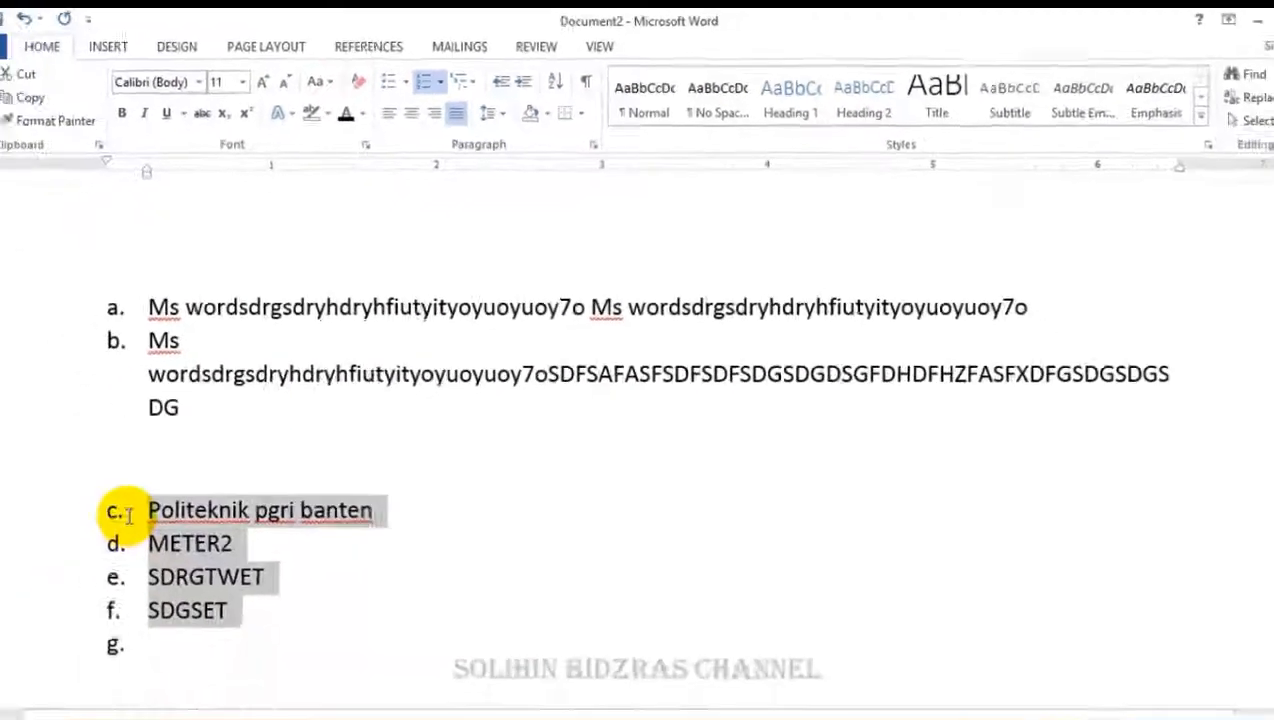
key("ctrl+l")
Step: Remove the lettering from the empty last item and start a 1. 2. 3. list containing two sample names and "ODADING"
scroll(300, 520, "down", 2)
left_click(250, 518)
key("BackSpace")
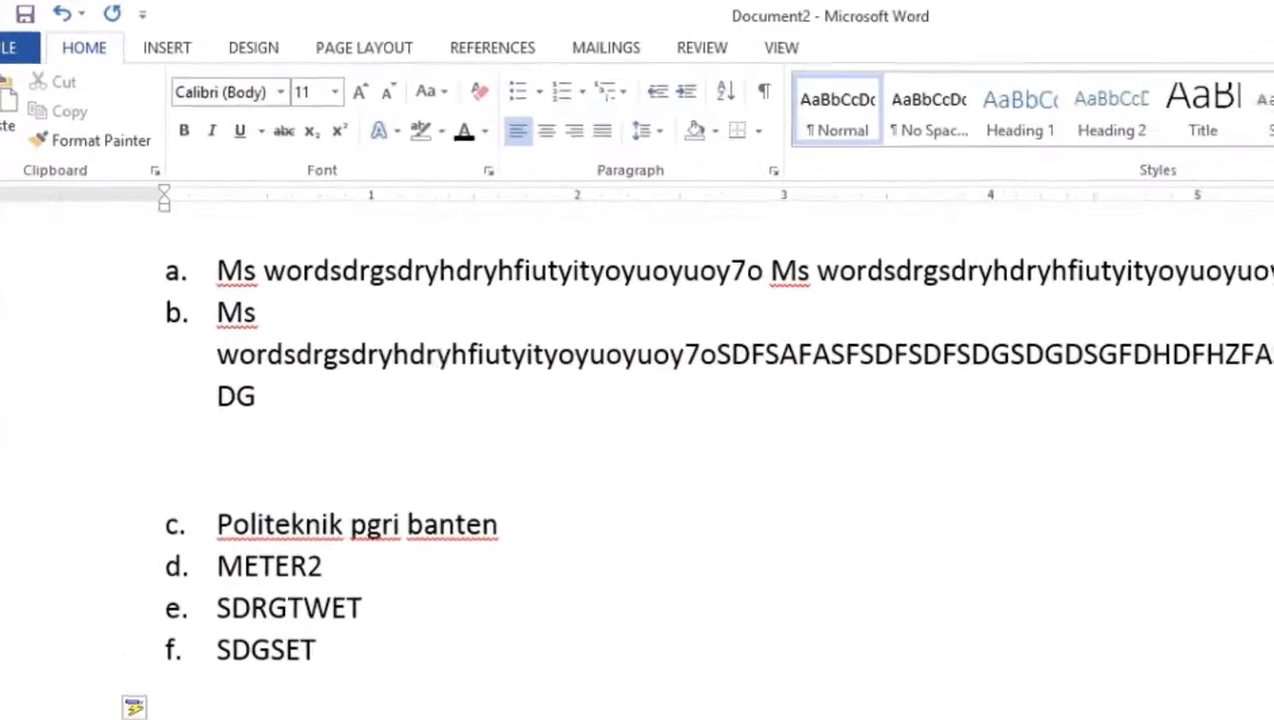
left_click(567, 93)
type("UDIN")
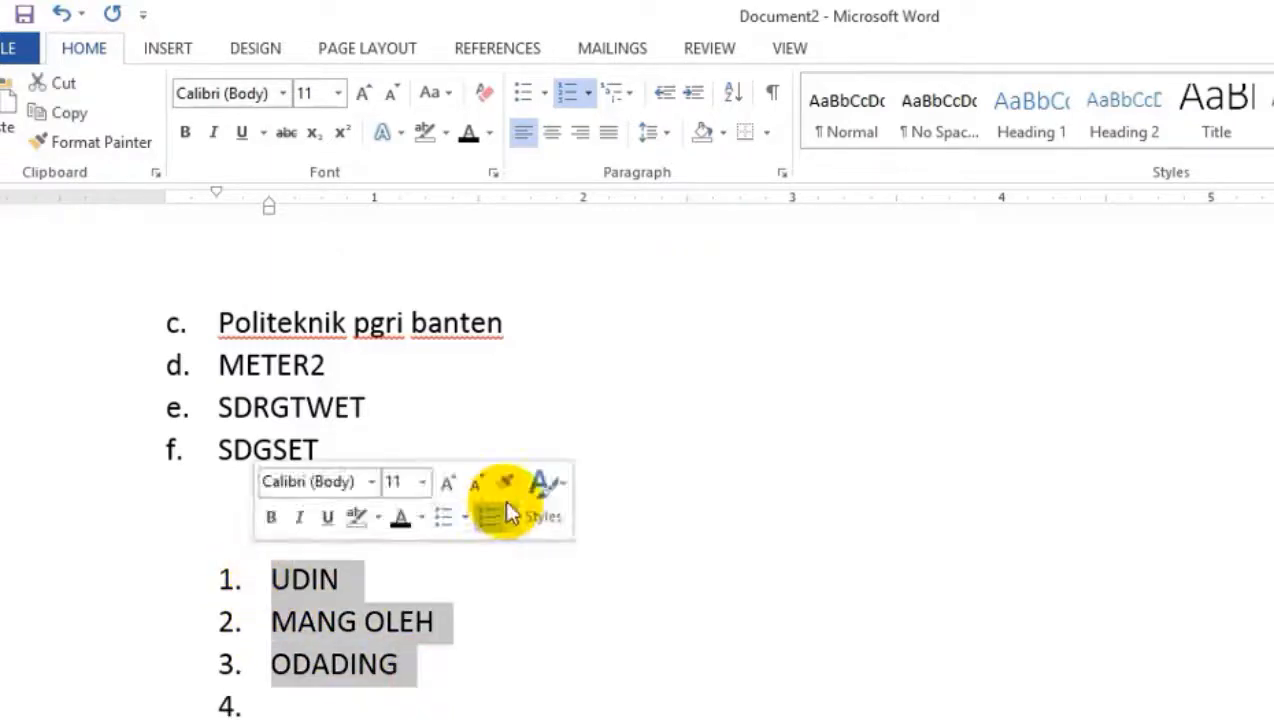
Step: Sort the three items of the new numbered list by paragraph text in ascending order with no header row
left_click(733, 95)
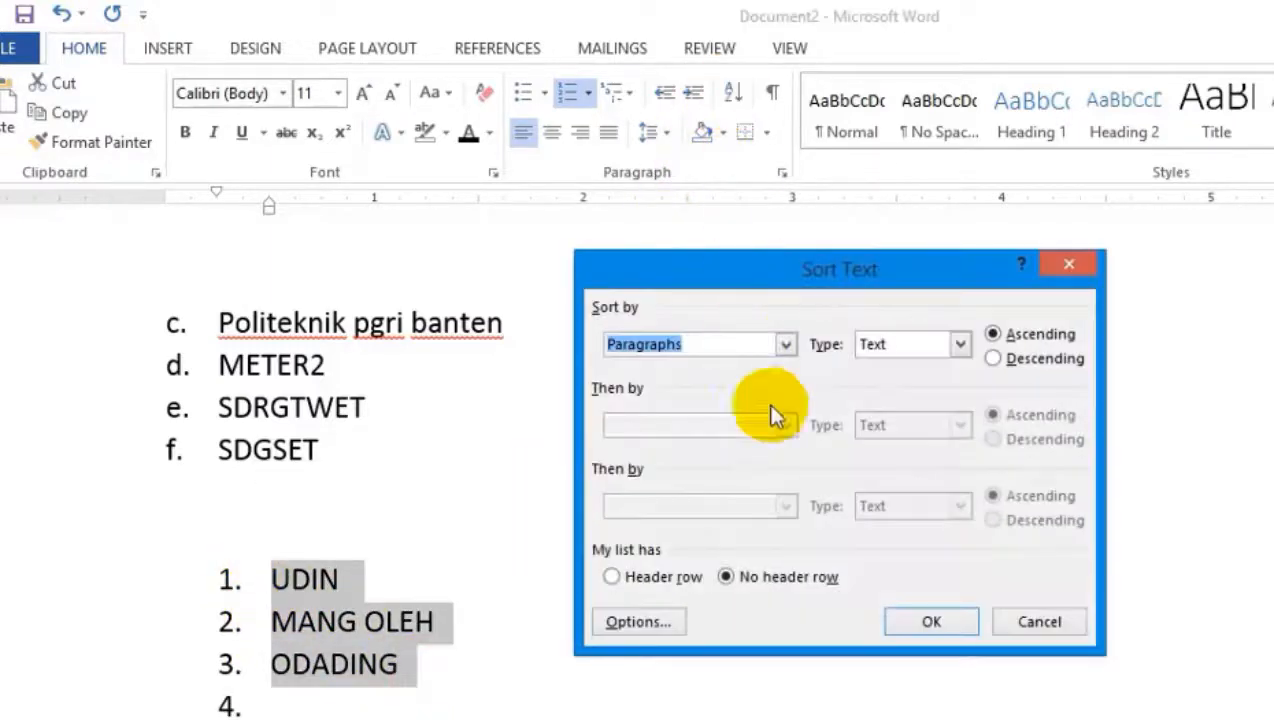
left_click(947, 630)
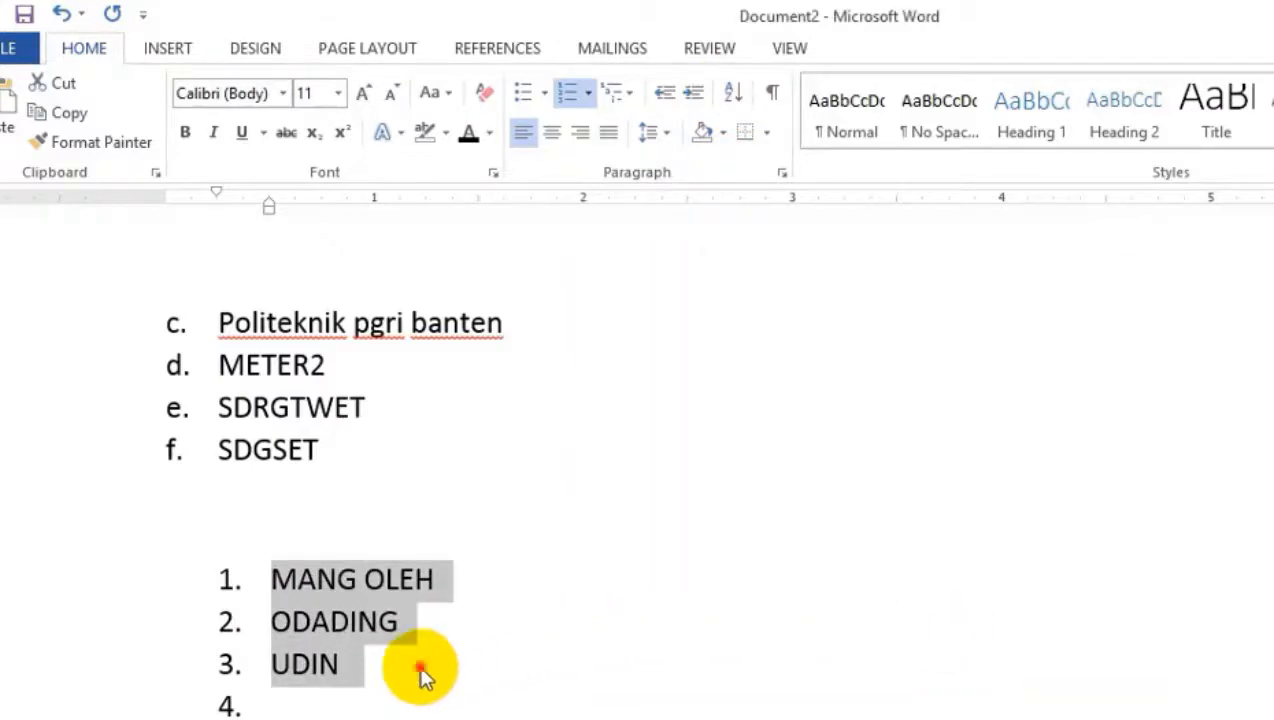
Step: Preview blue paragraph shading and outside borders on the blank line and the first two numbered items
left_click(388, 648)
left_click_drag(358, 671, 270, 576)
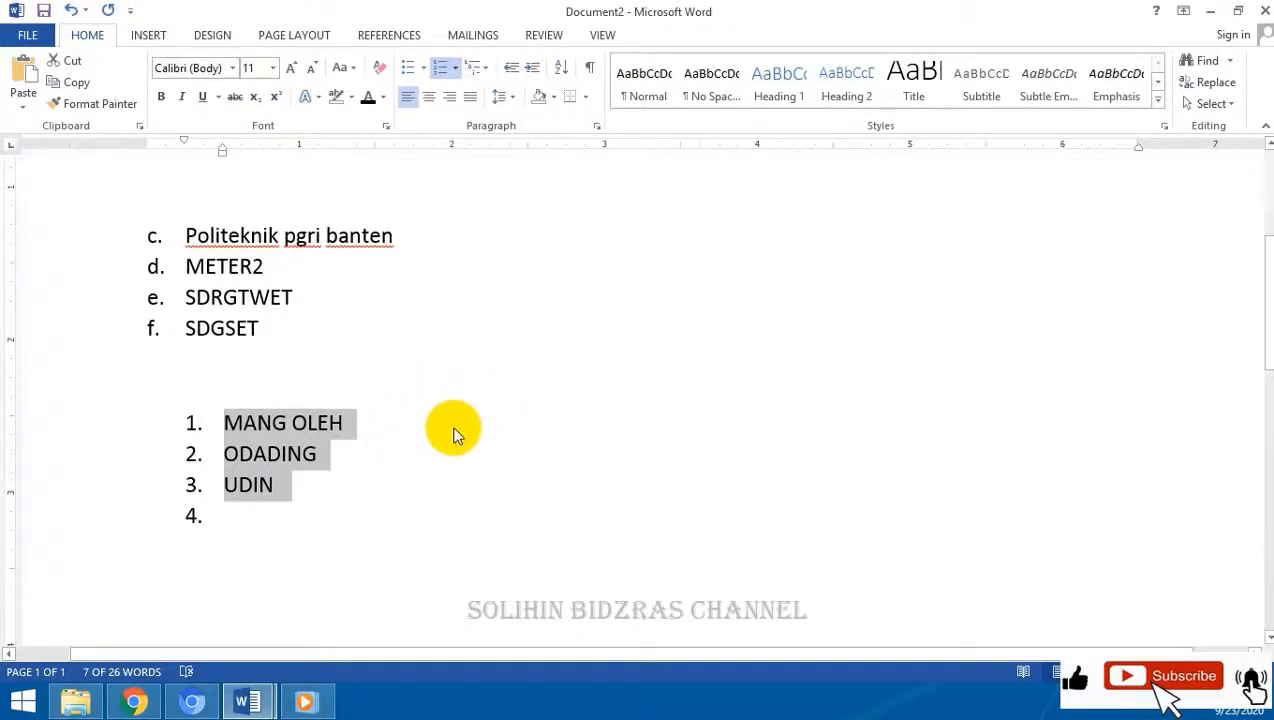
left_click(421, 445)
left_click_drag(364, 464, 199, 398)
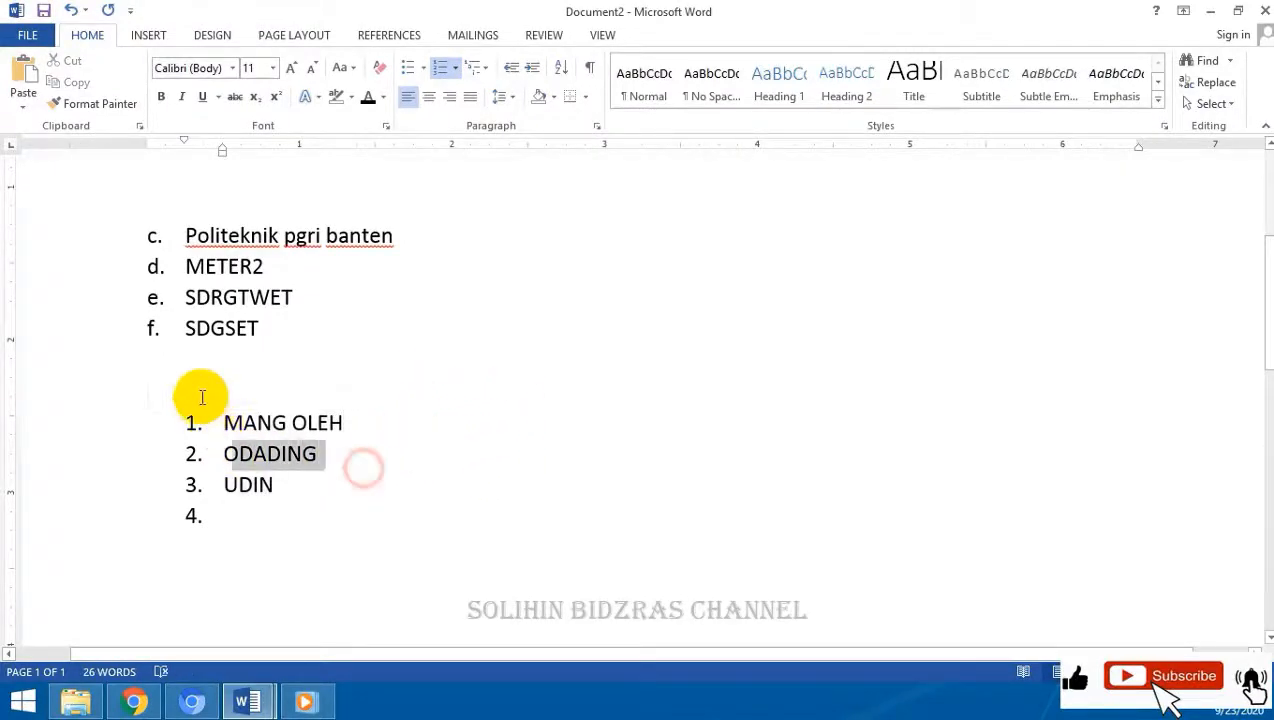
left_click(554, 98)
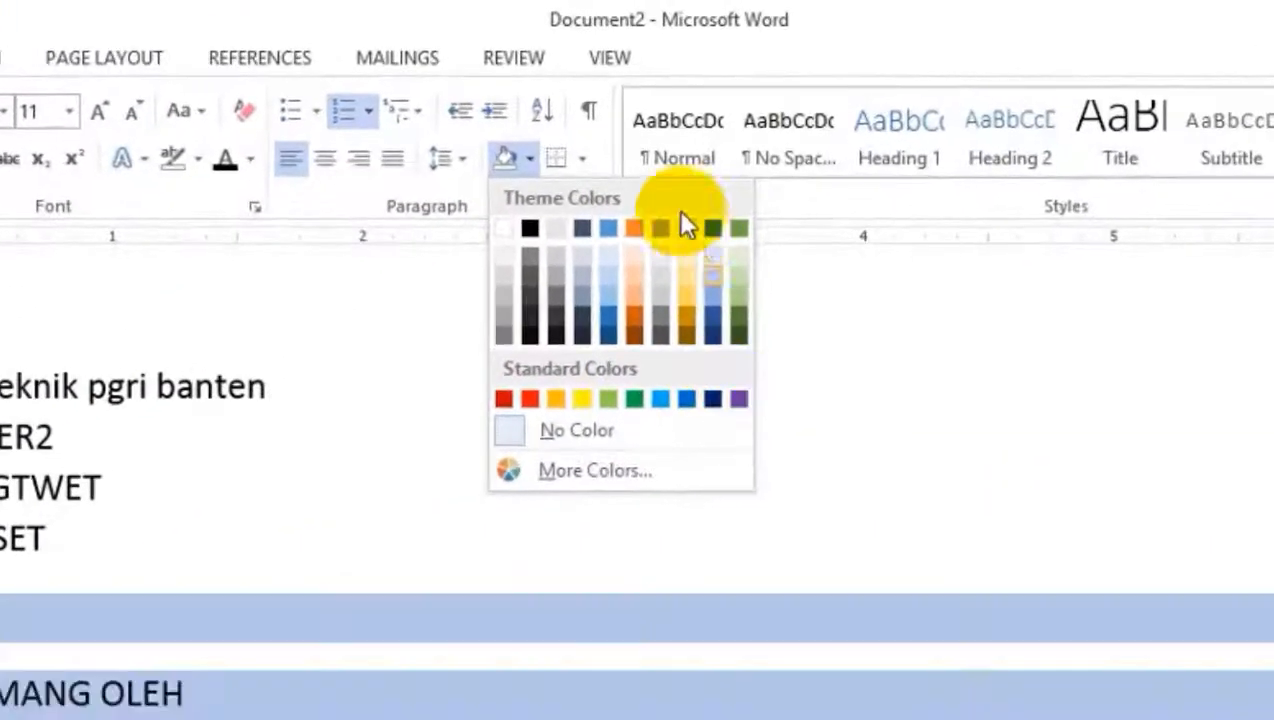
left_click(581, 158)
left_click(581, 158)
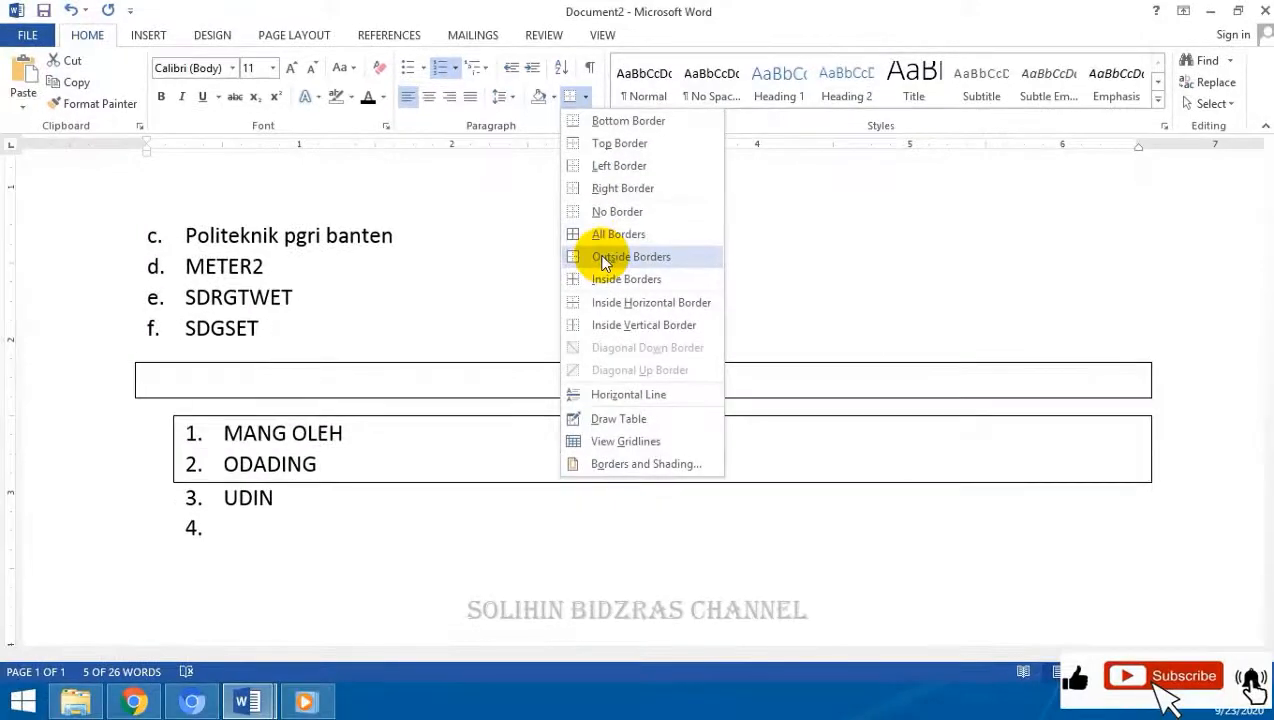
left_click(495, 500)
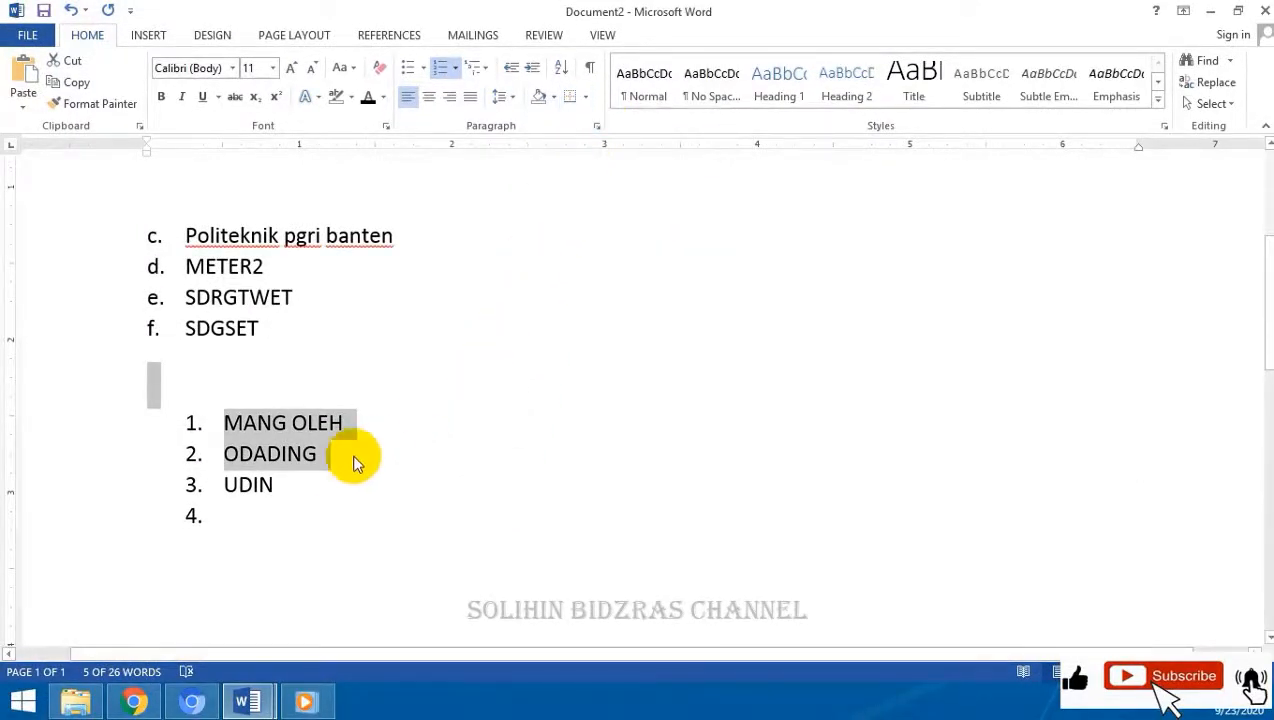
Step: Apply the Heading 1 style to the three filled items of the numbered list
left_click(310, 503)
left_click_drag(222, 420, 300, 487)
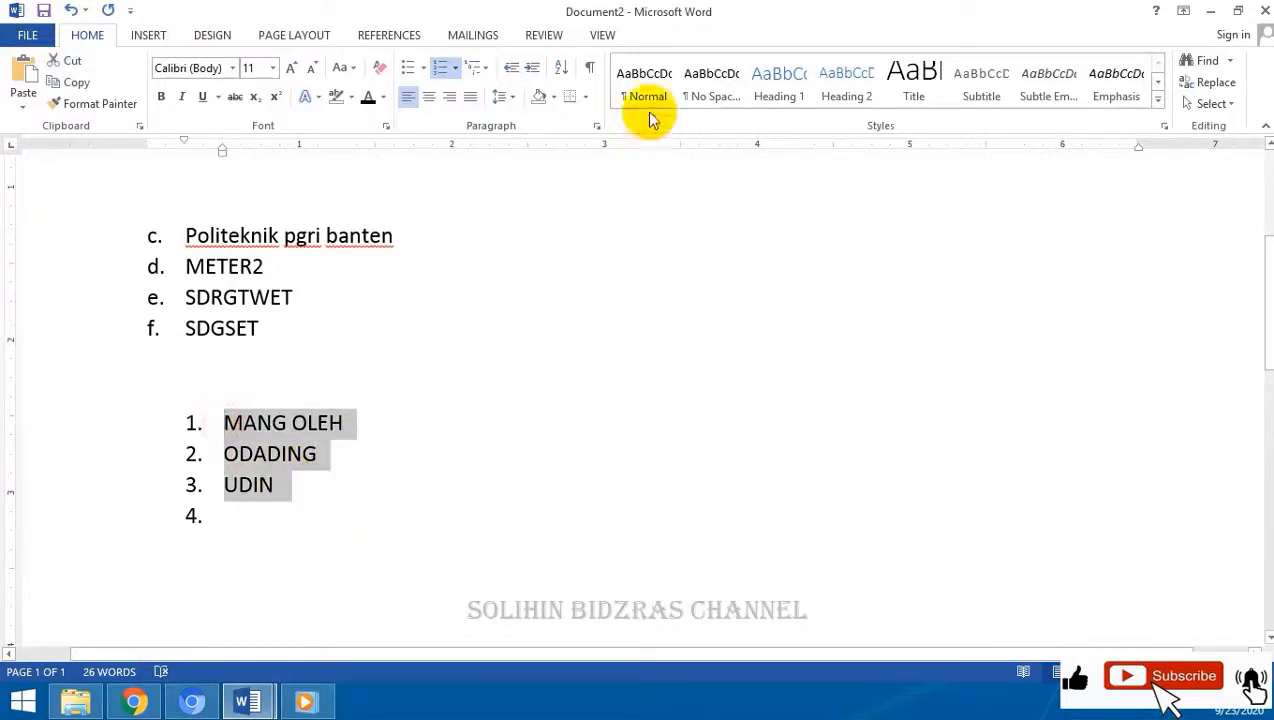
left_click(645, 82)
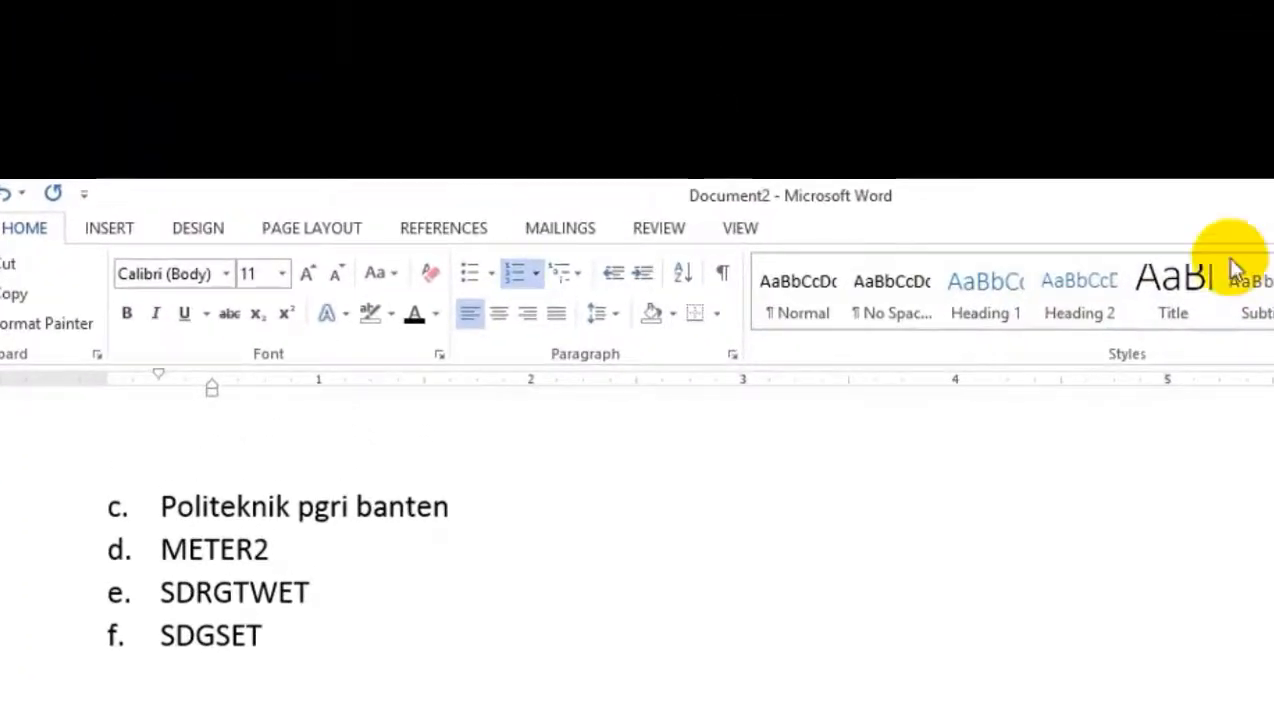
left_click(981, 287)
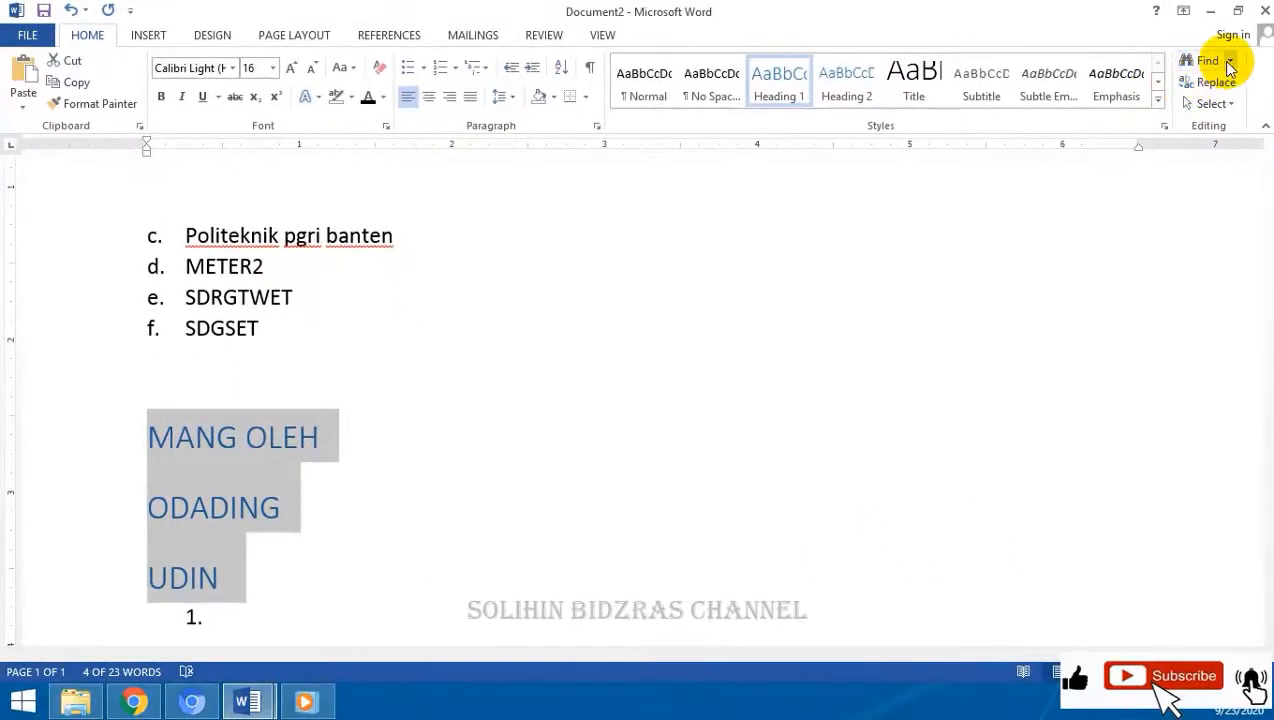
Step: Search the document for the second word of the first heading and select the match in the text
left_click(1230, 63)
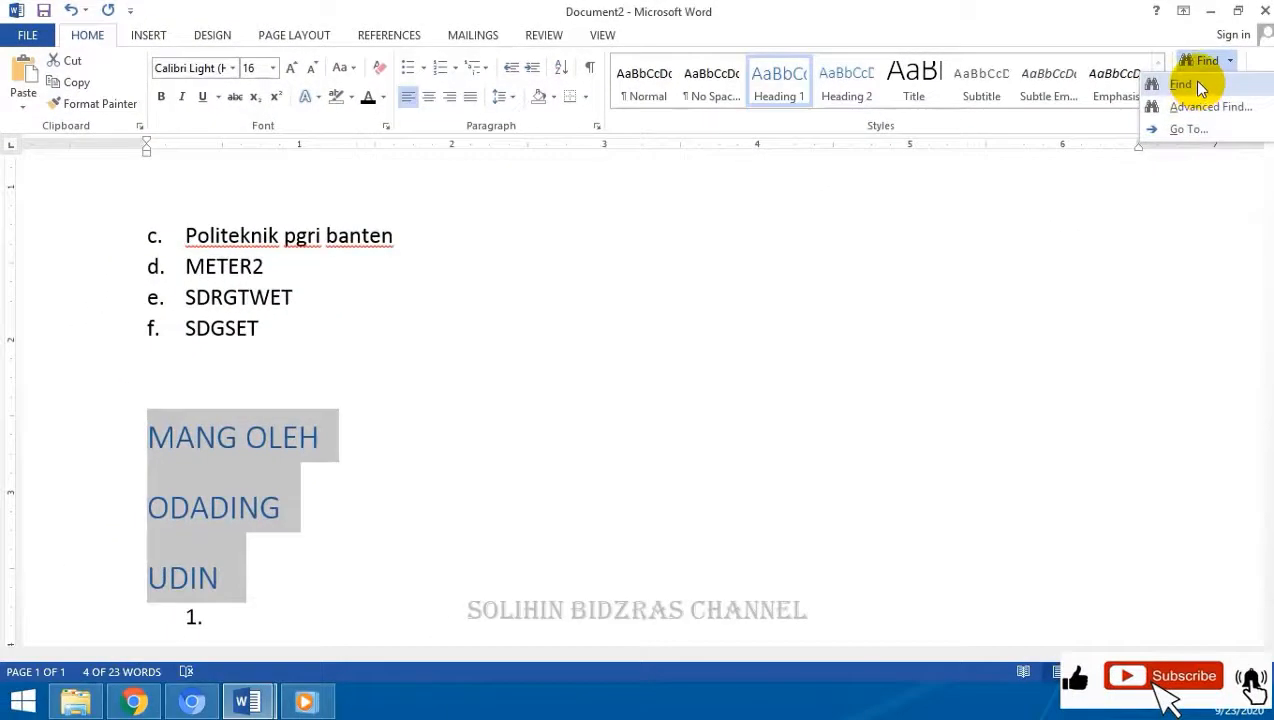
left_click(1185, 85)
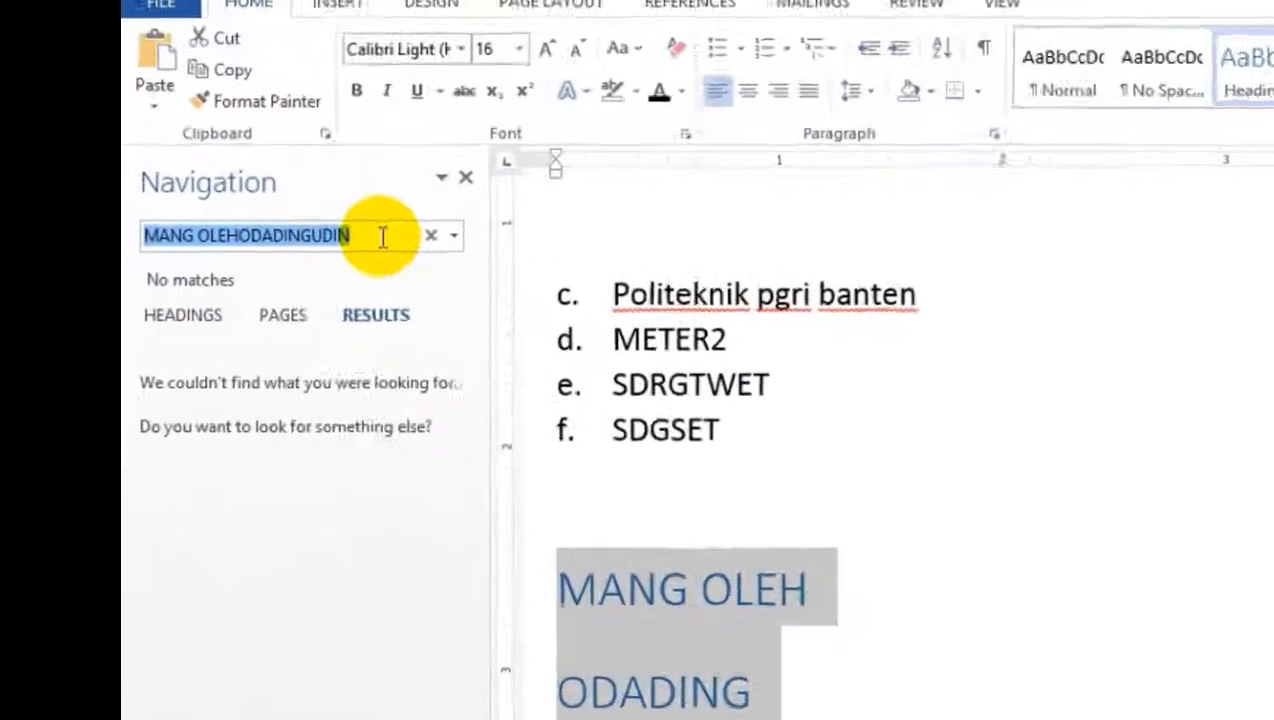
type("OLEH")
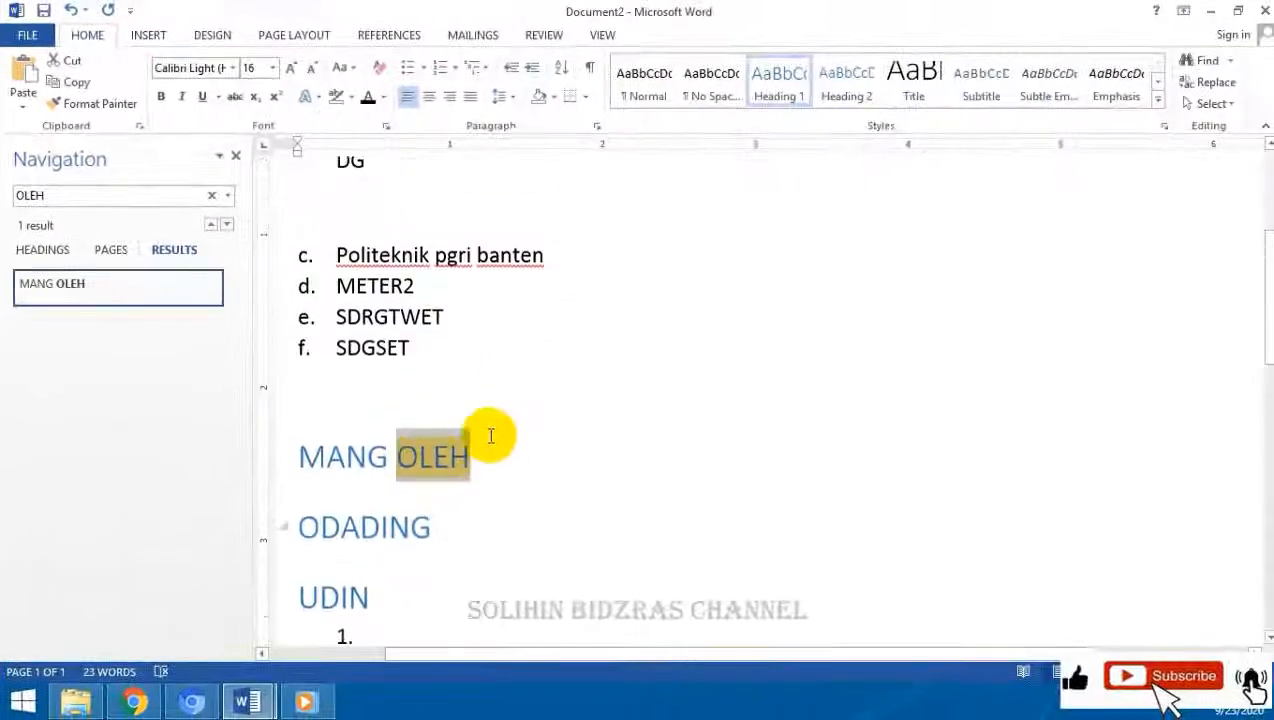
scroll(491, 436, "up", 1)
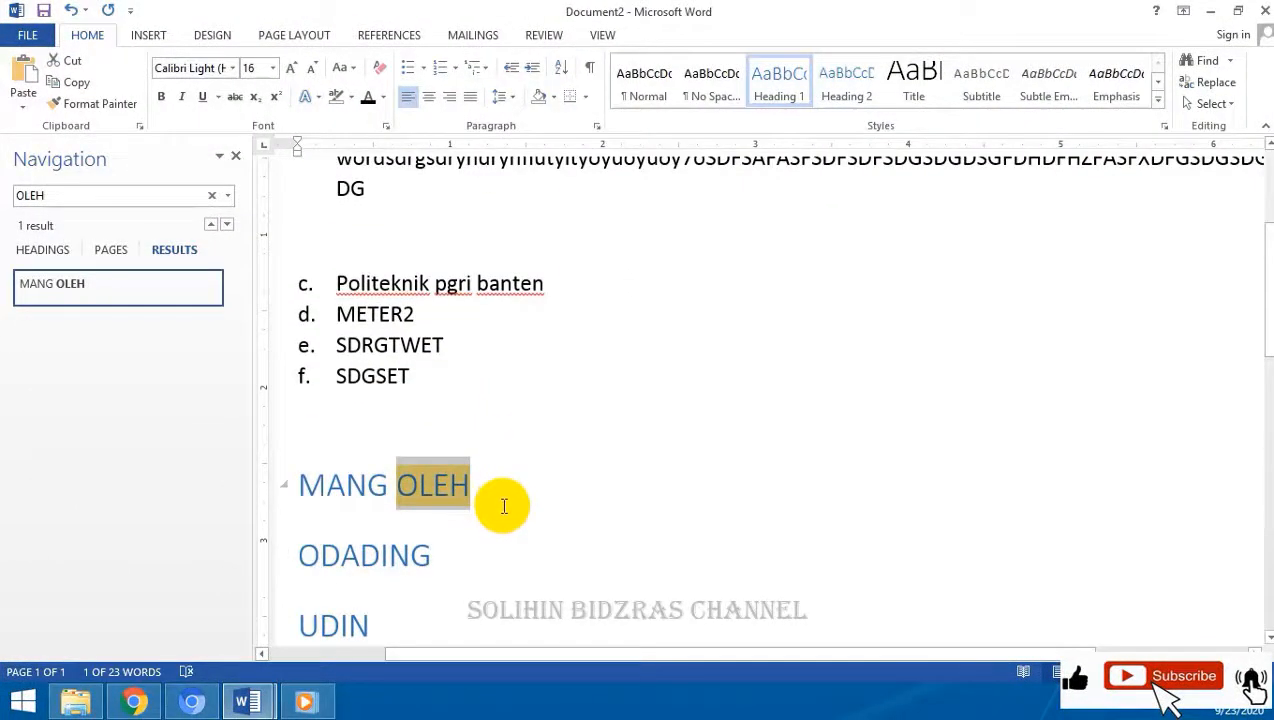
left_click_drag(487, 487, 406, 482)
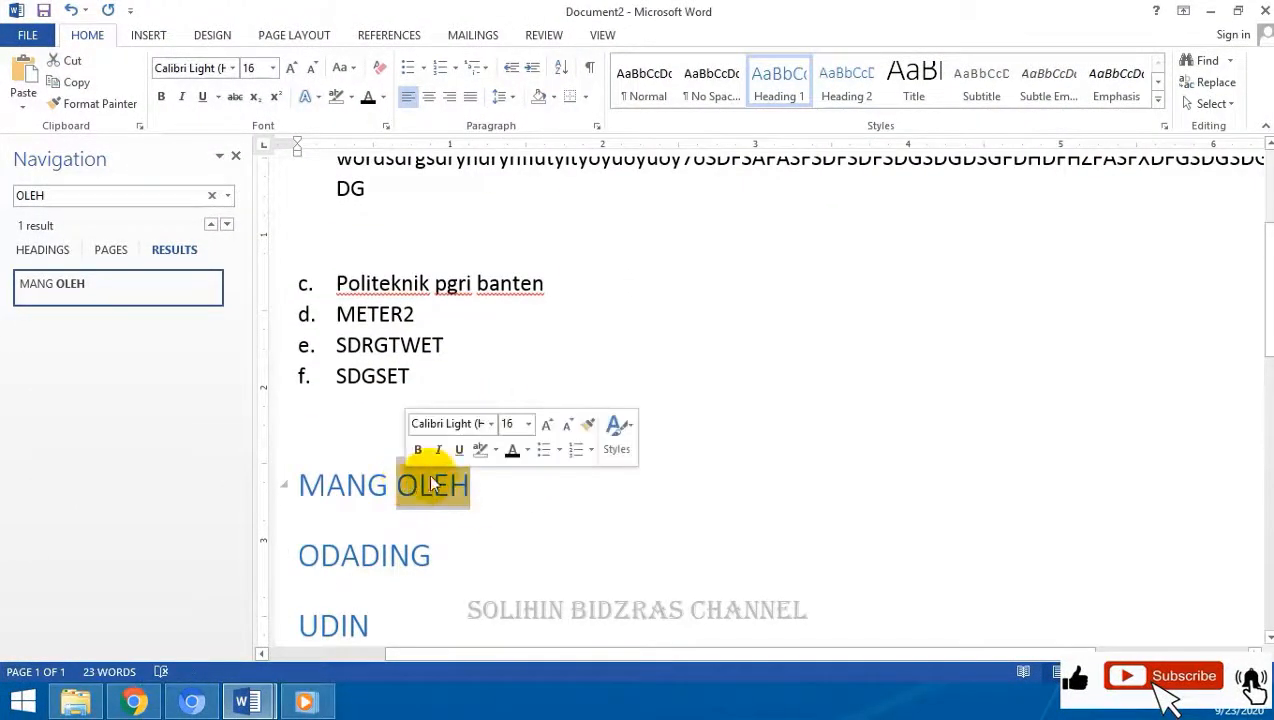
Step: Add the word BANTEN after ODADING in the second heading and search the document for BANTEN
left_click(510, 545)
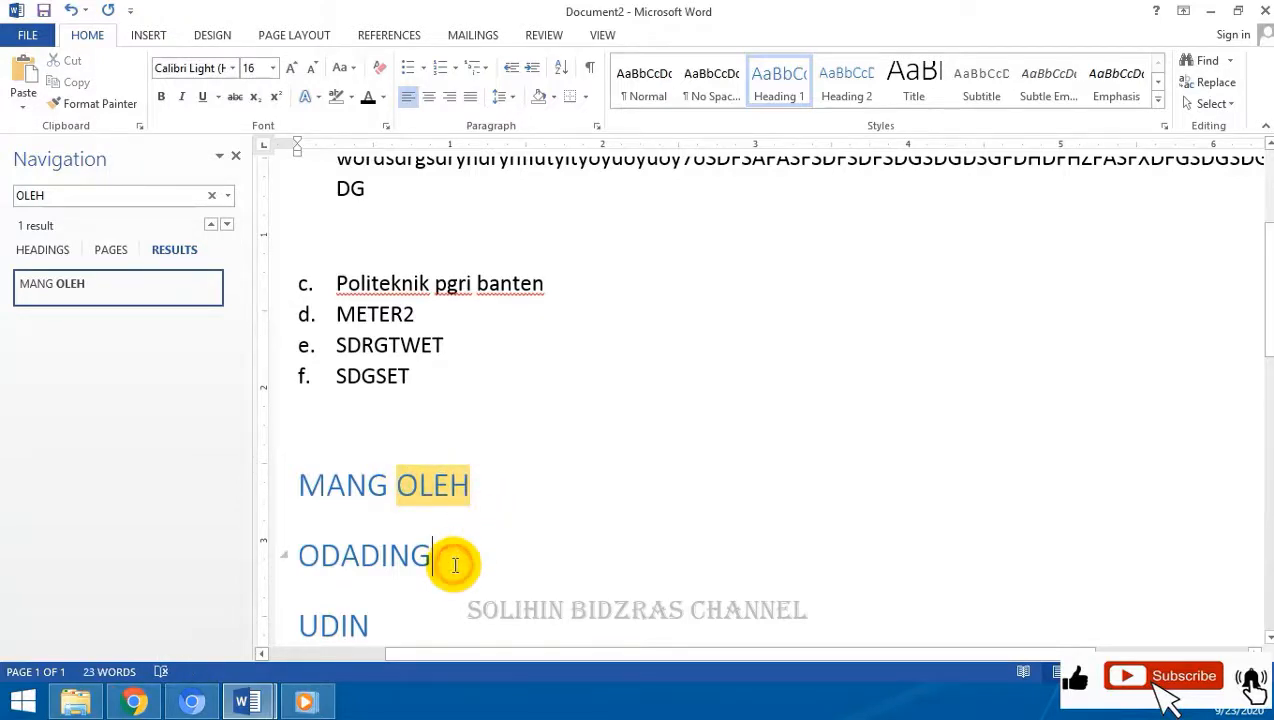
type("BANTEN")
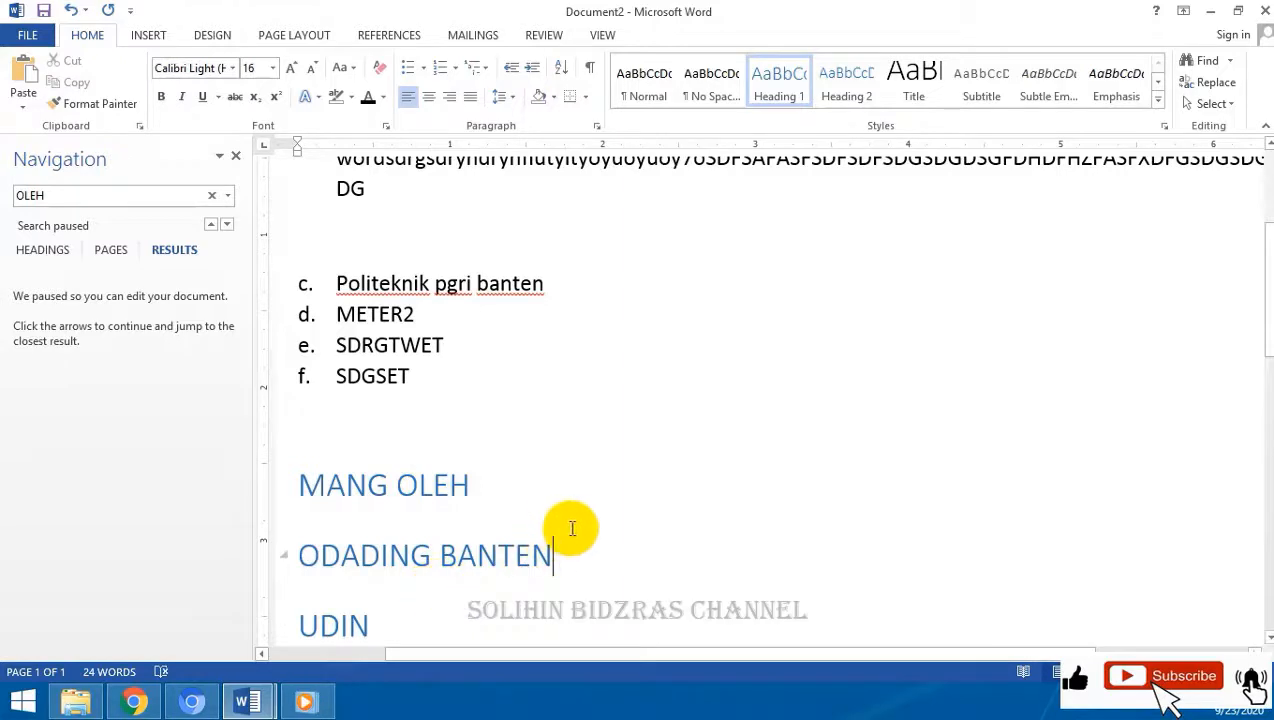
left_click(76, 184)
key("Home")
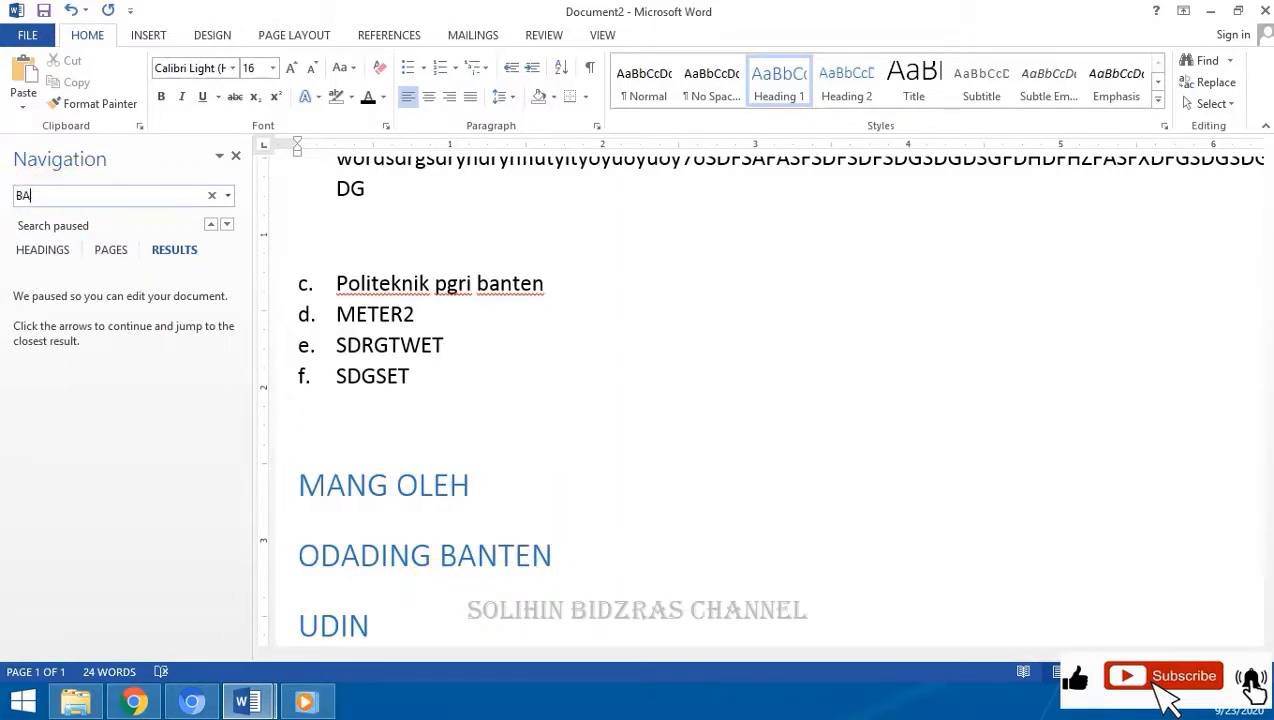
type("BANTEN")
key("Return")
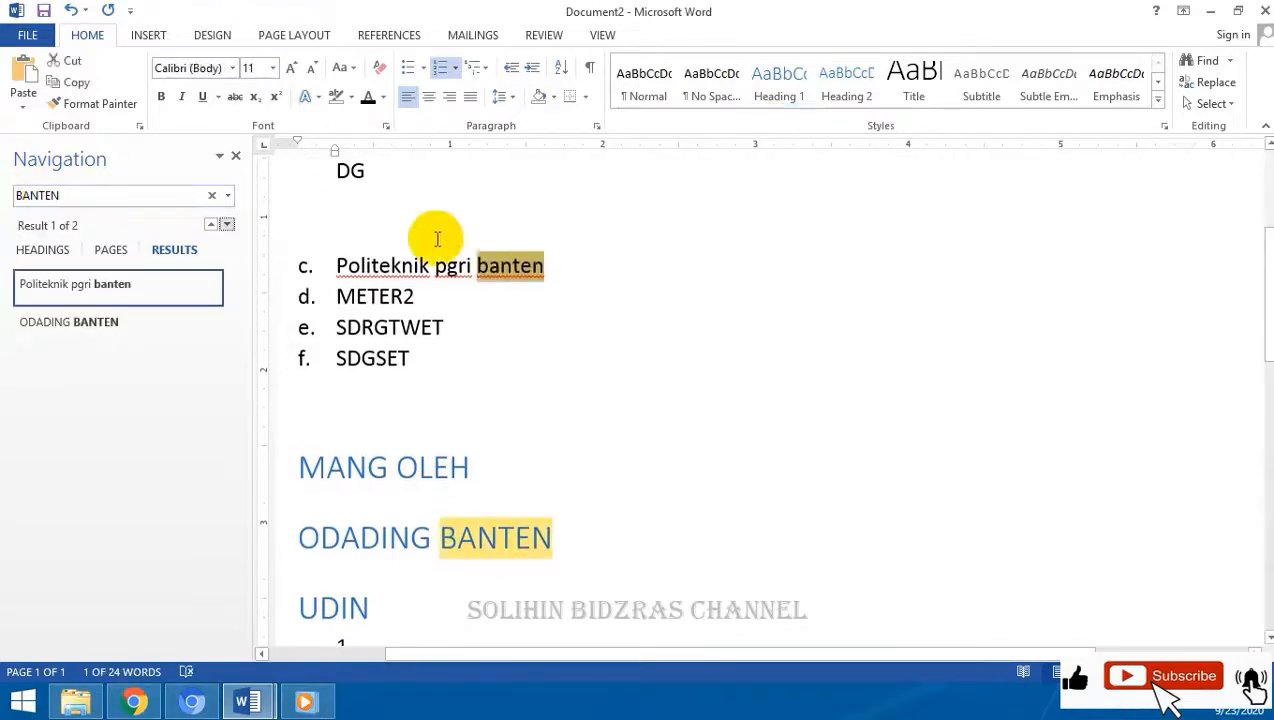
left_click(564, 266)
scroll(552, 296, "up", 3)
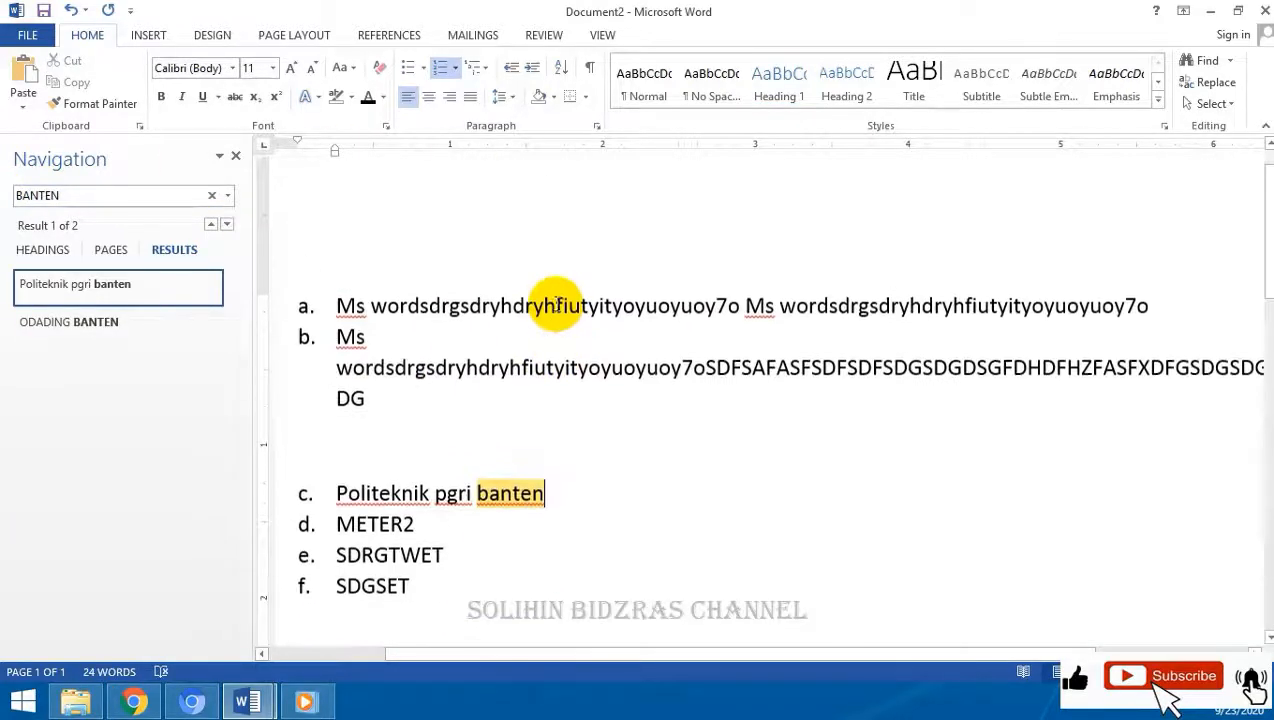
scroll(545, 340, "down", 3)
scroll(527, 417, "up", 2)
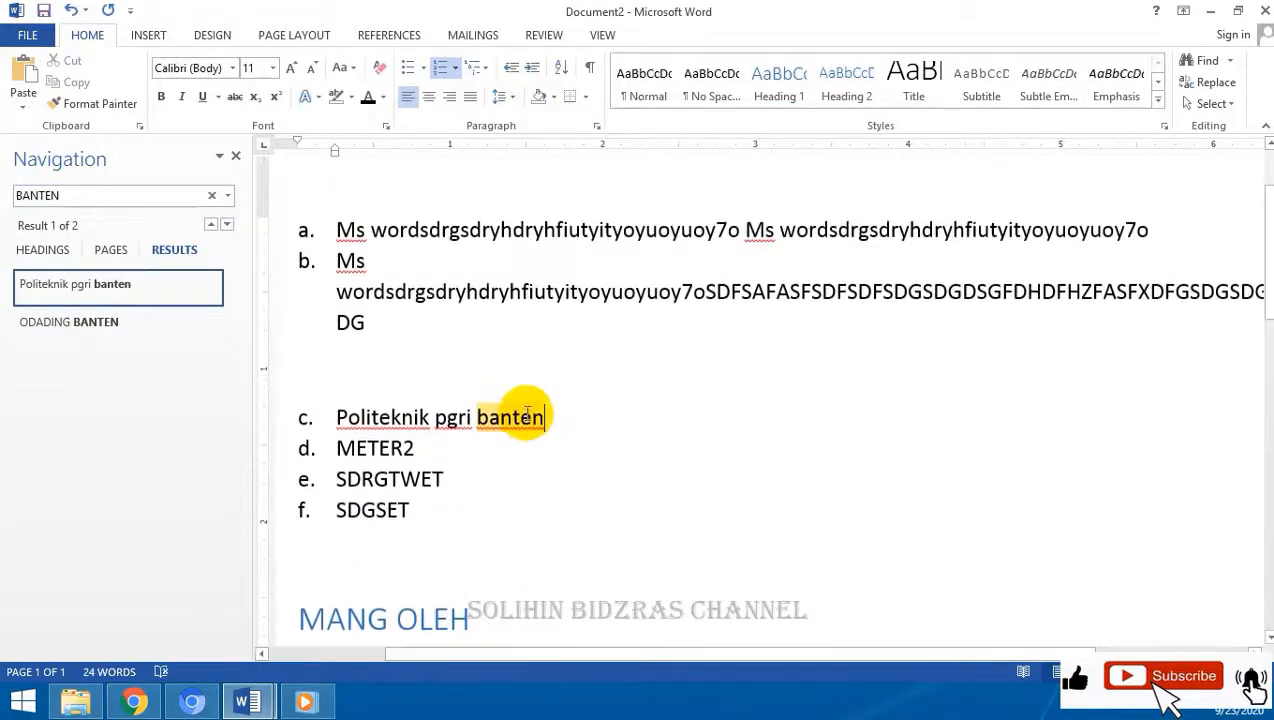
scroll(530, 403, "down", 2)
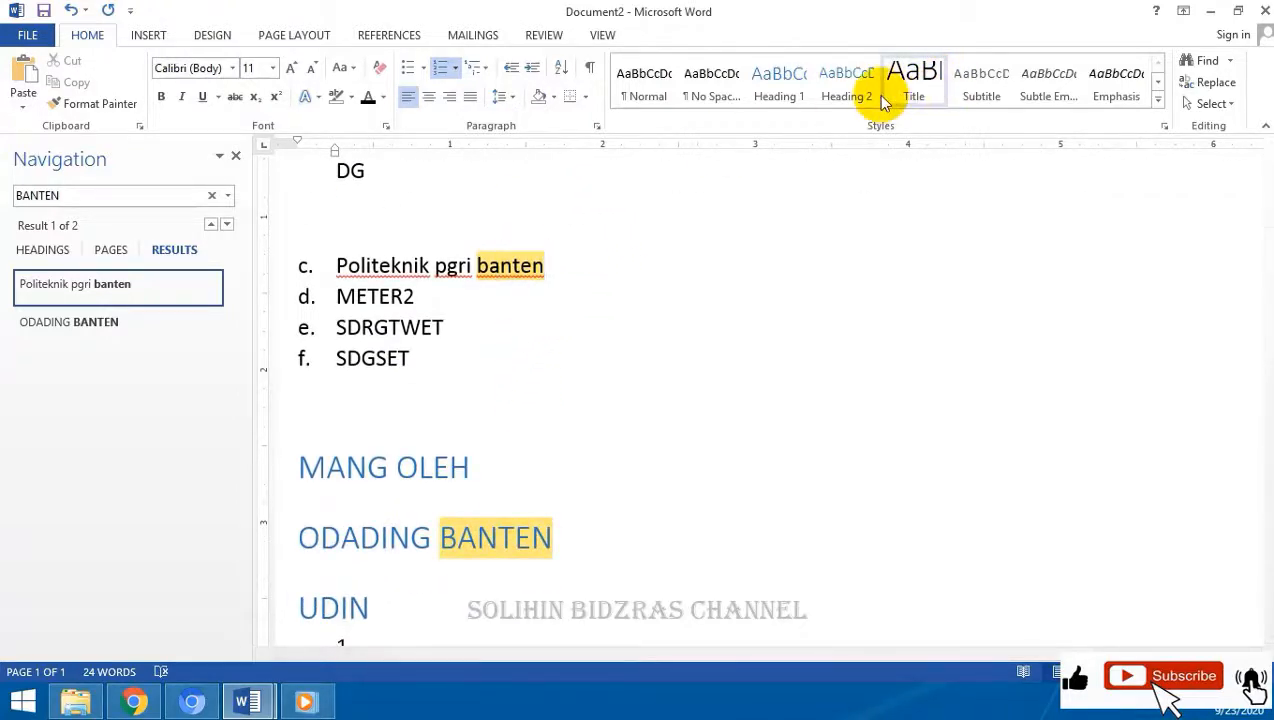
Step: Replace every occurrence of BANTEN in the document with cILEGON and check the replaced words
left_click(1229, 61)
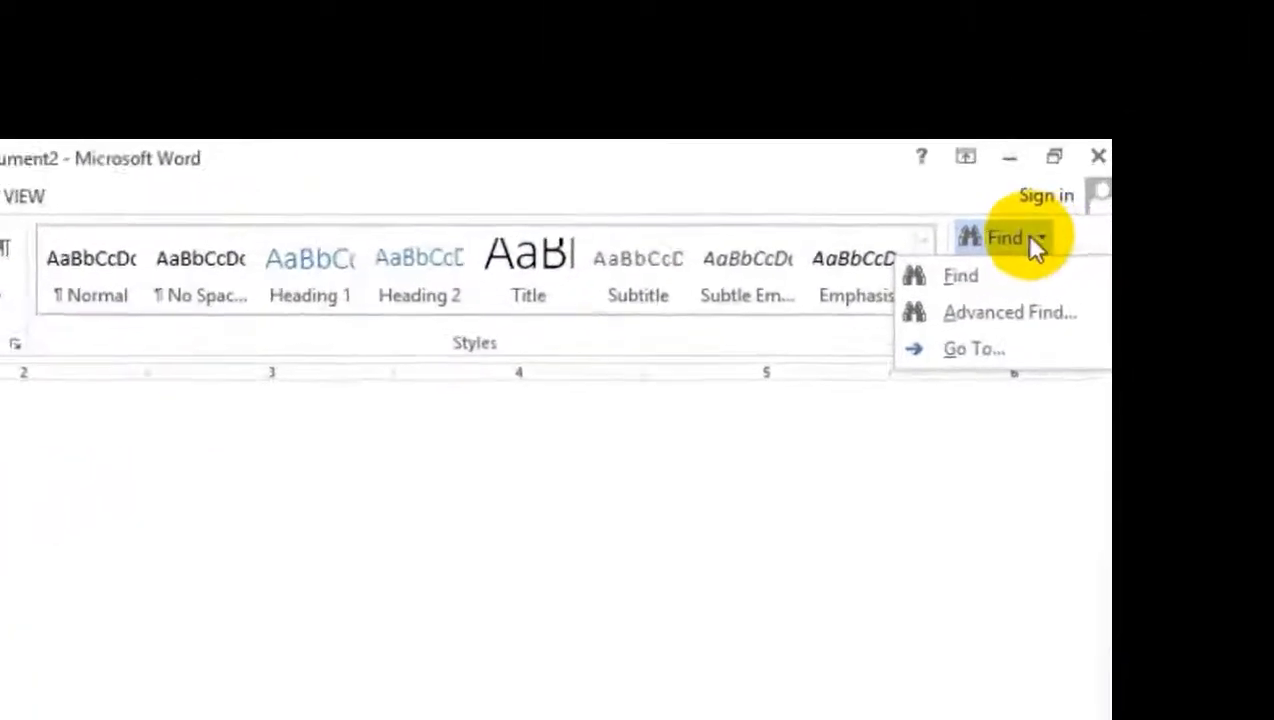
left_click(1222, 62)
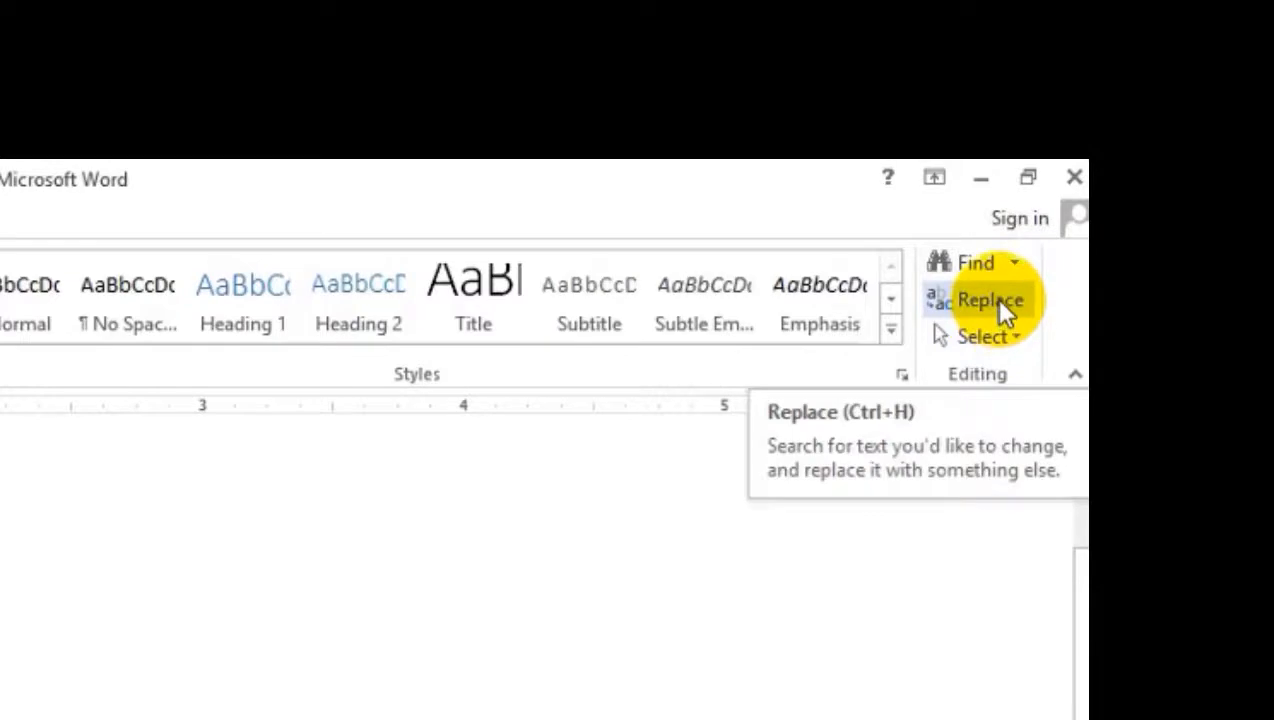
left_click(1002, 306)
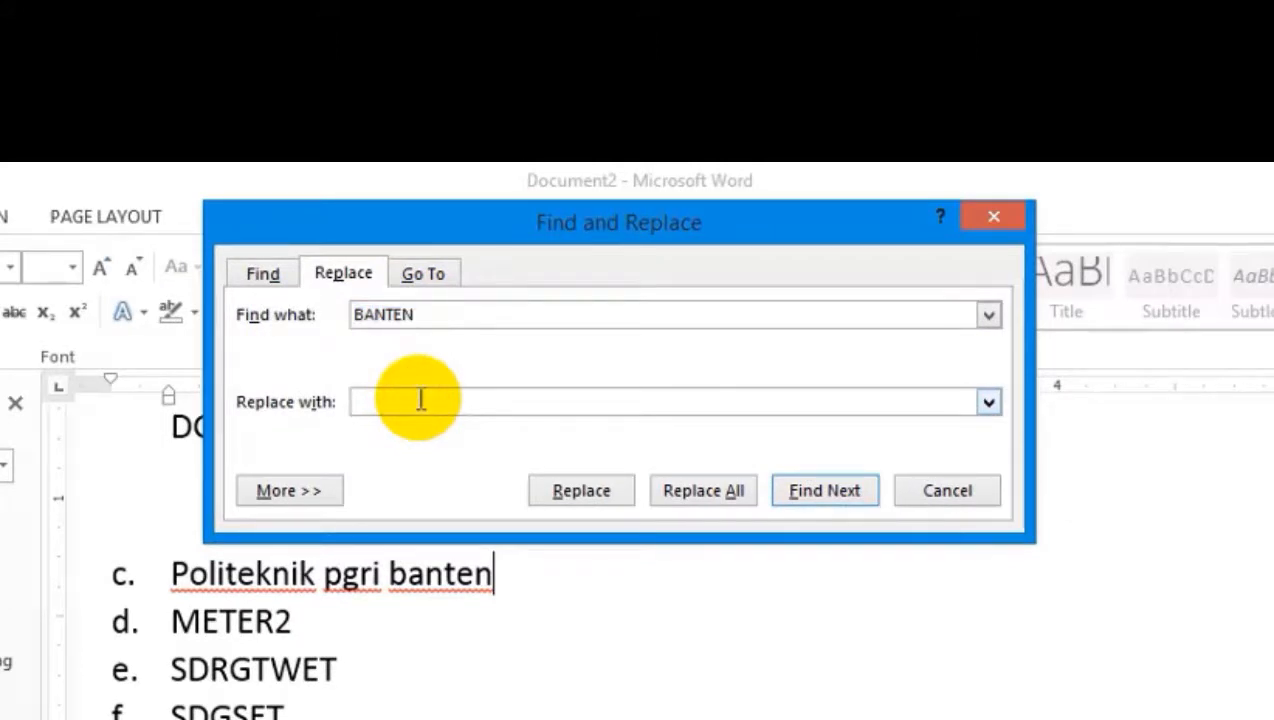
type("cILEGON")
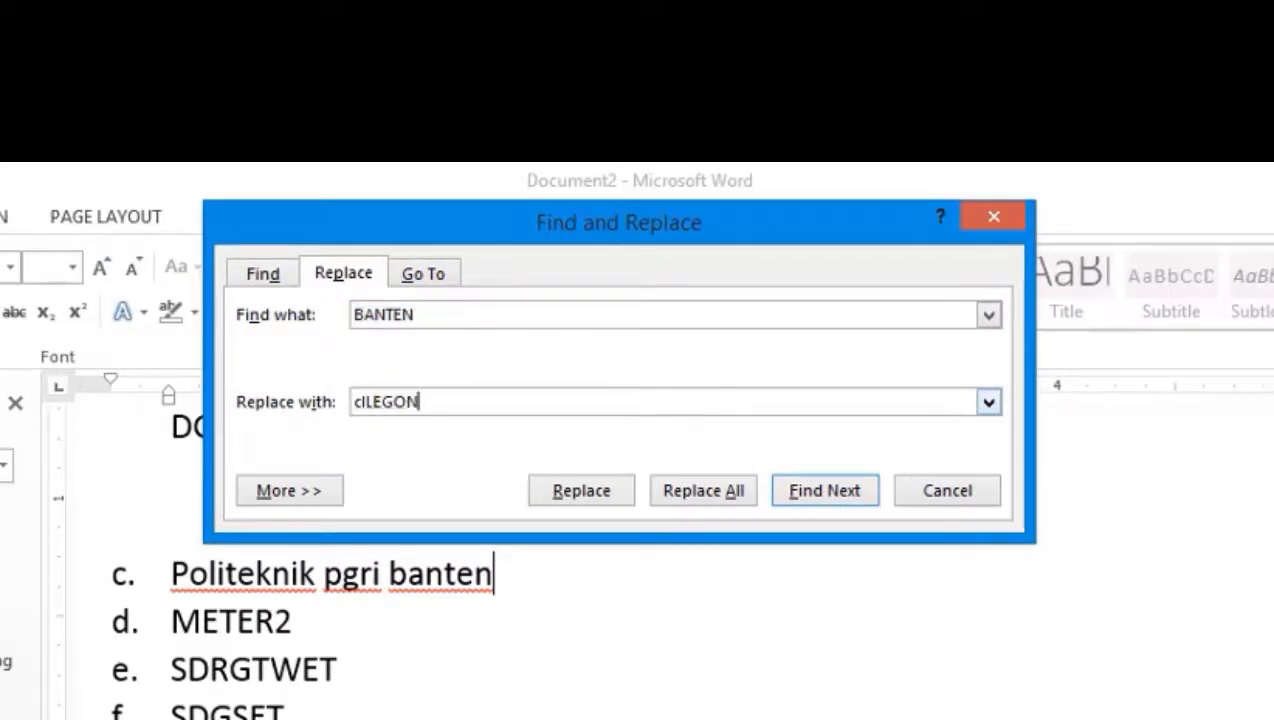
left_click(714, 491)
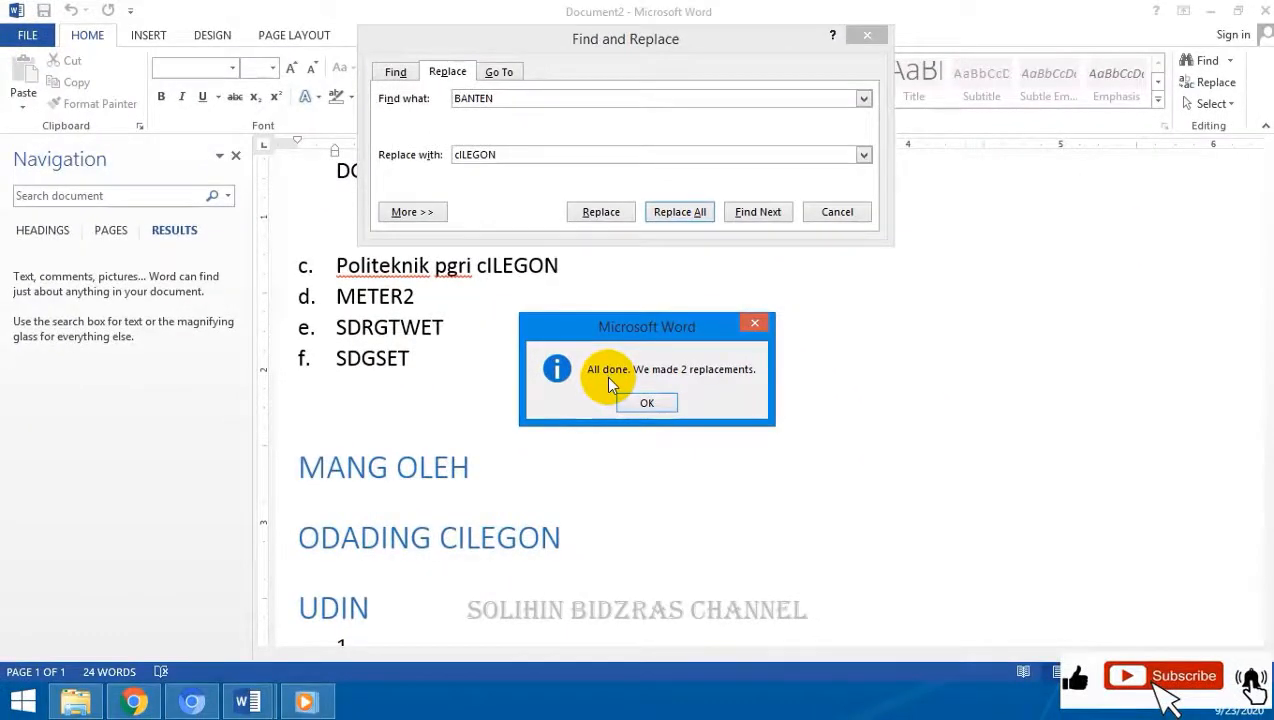
left_click(647, 401)
left_click(862, 214)
left_click_drag(576, 212, 483, 208)
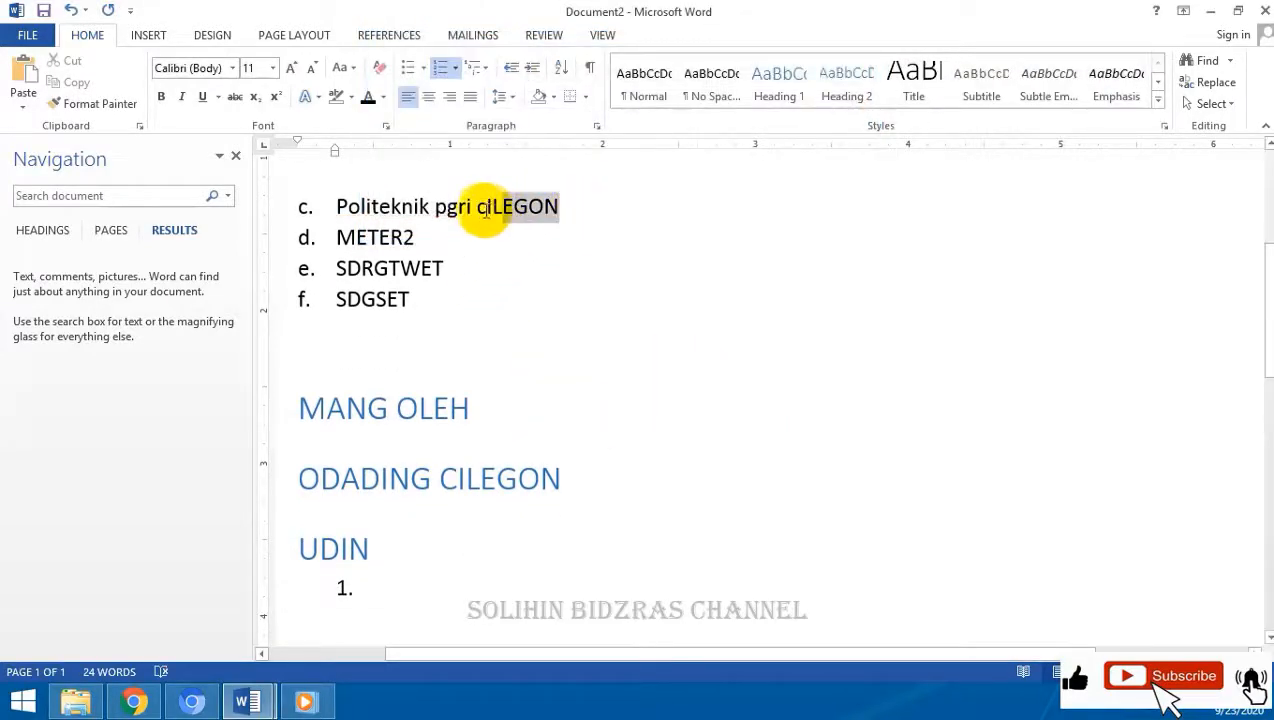
left_click_drag(463, 489, 561, 483)
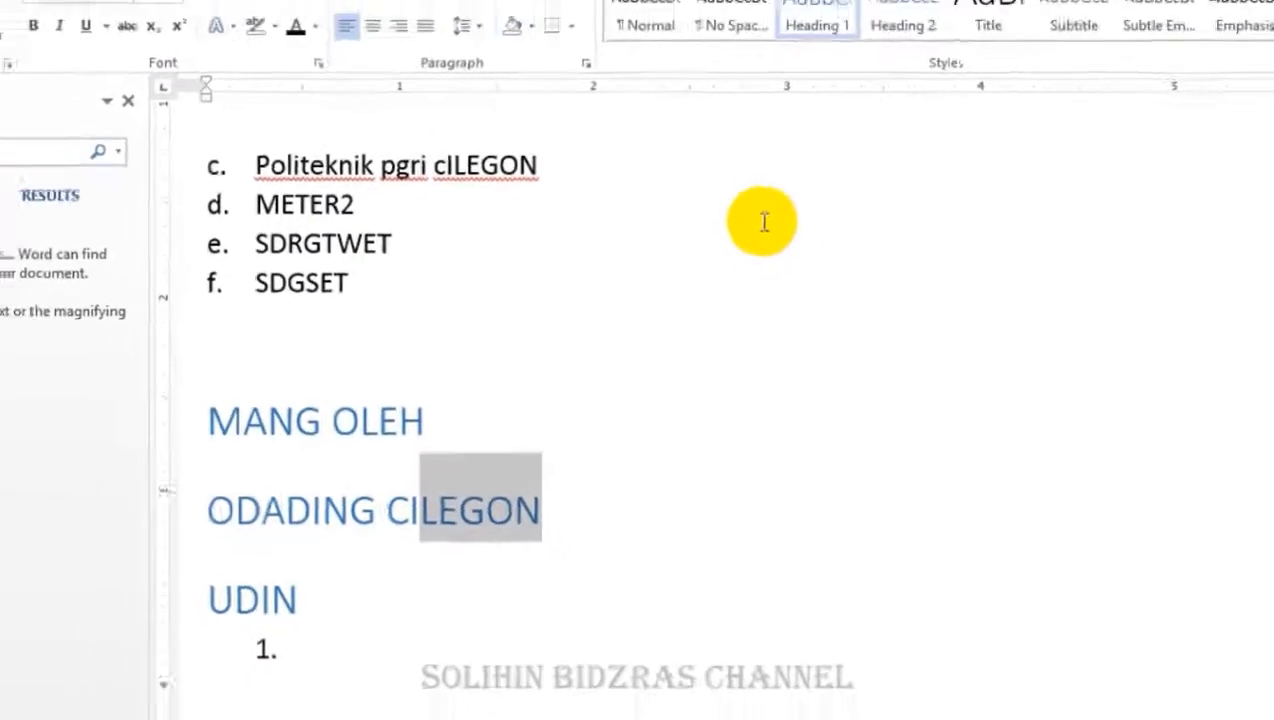
left_click(549, 500)
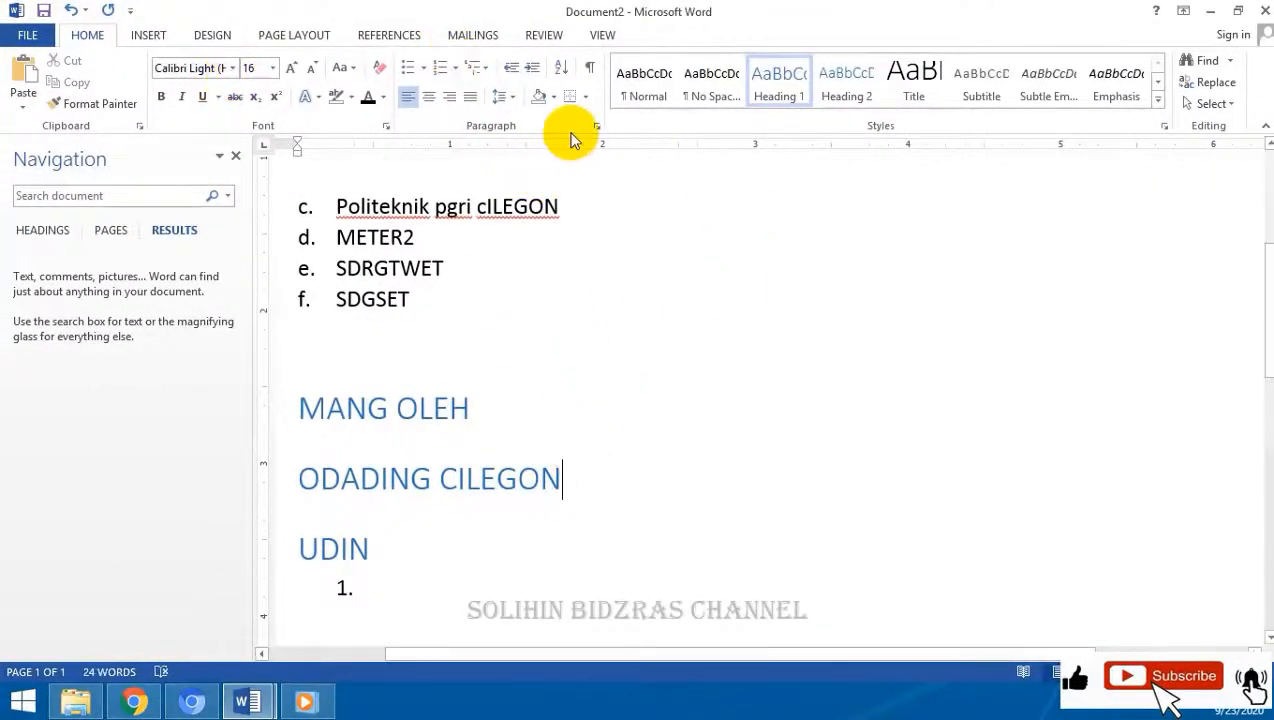
Step: Insert a smiley face shape about 1.22" high and 1.34" wide in the empty area beside the headings
left_click(1232, 104)
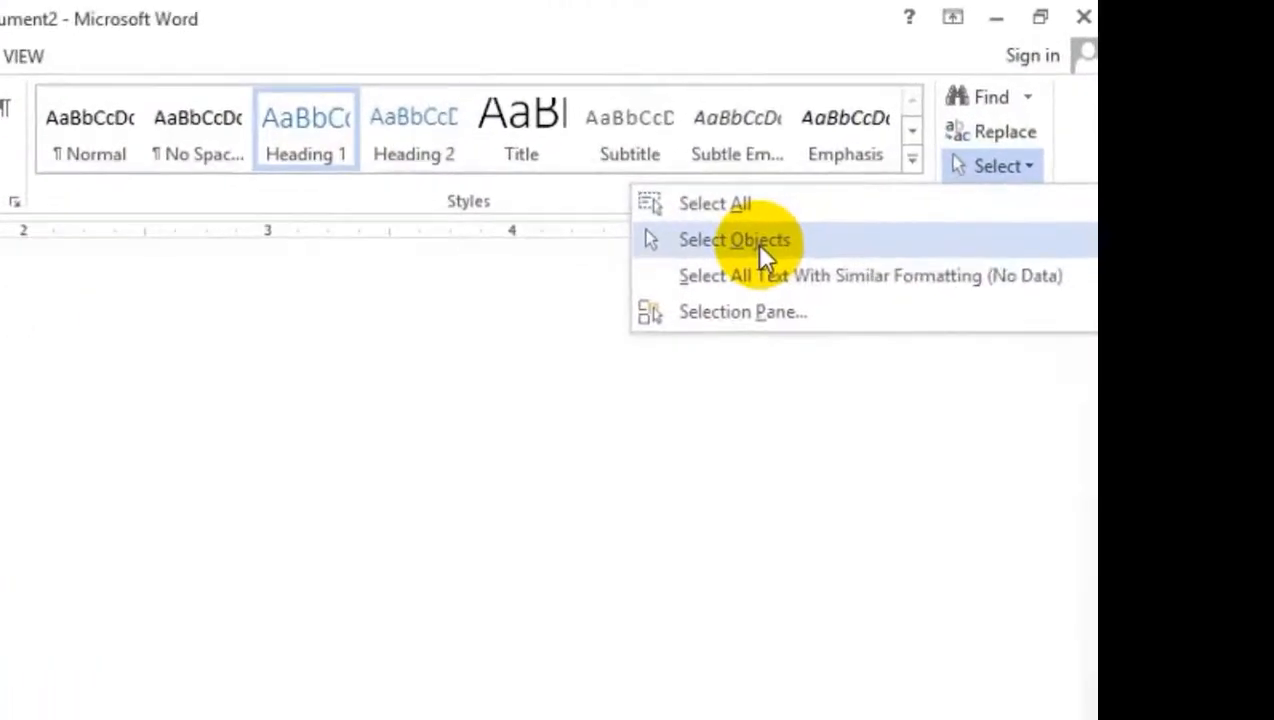
left_click(162, 540)
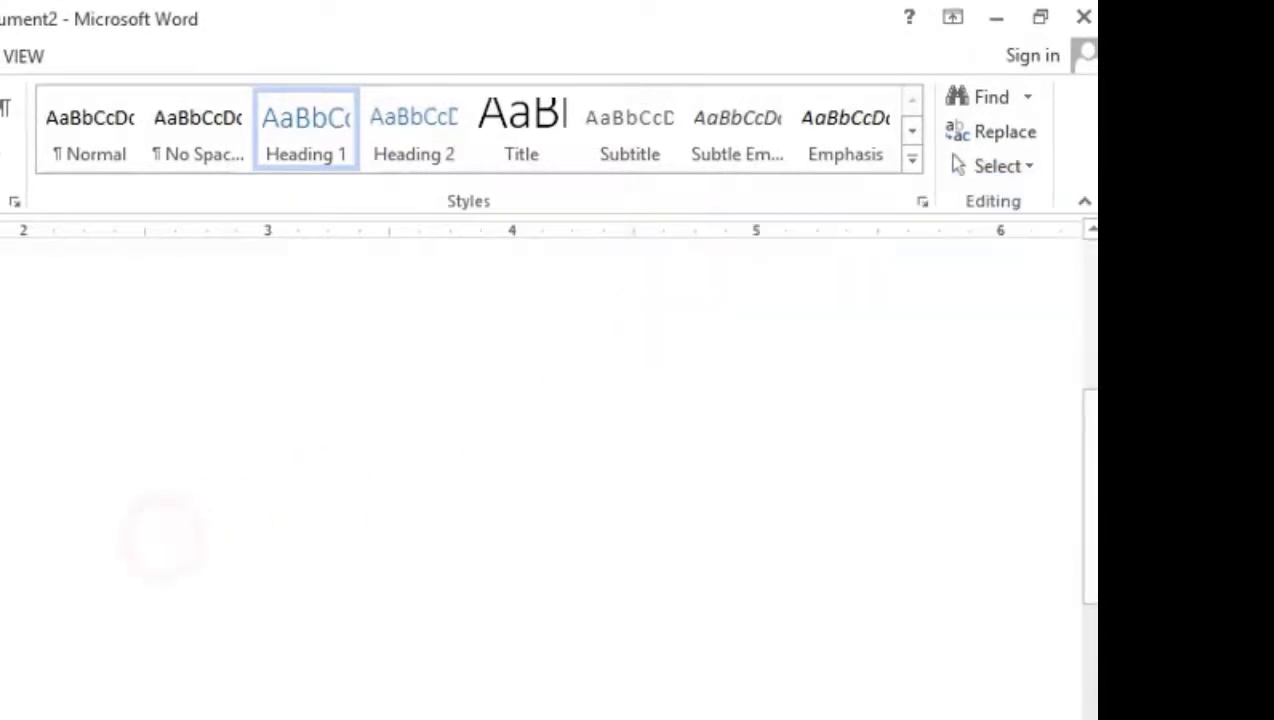
key("alt+n")
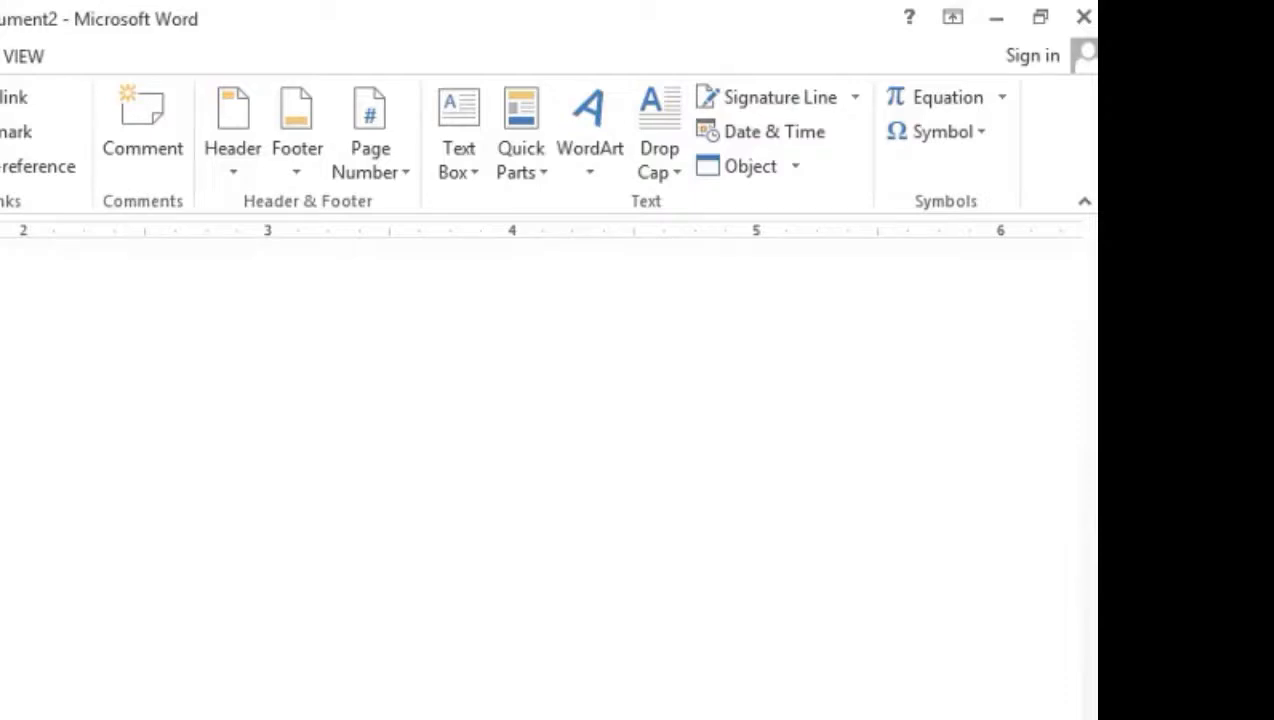
mouse_move(82, 527)
left_mouse_down()
mouse_move(358, 718)
mouse_move(410, 718)
left_mouse_up()
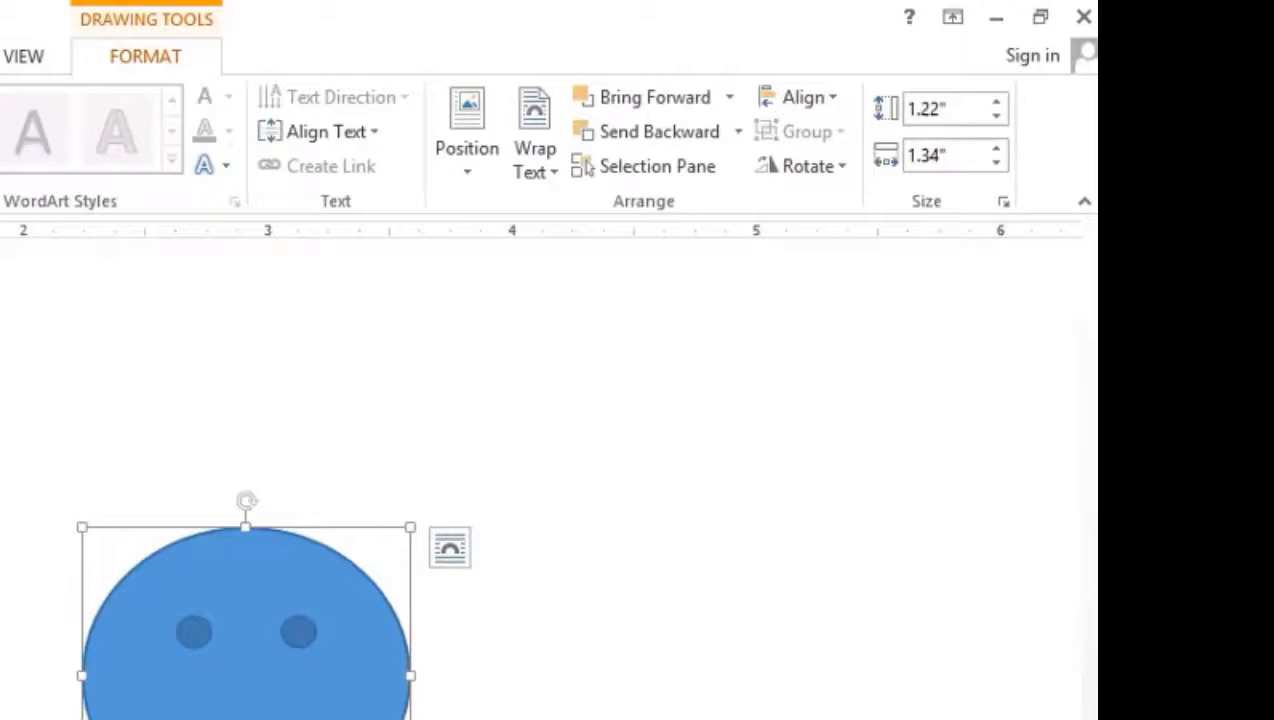
Step: Turn on Select Objects and move the smiley face slightly up and to the right
left_click(0, 56)
left_click(1018, 170)
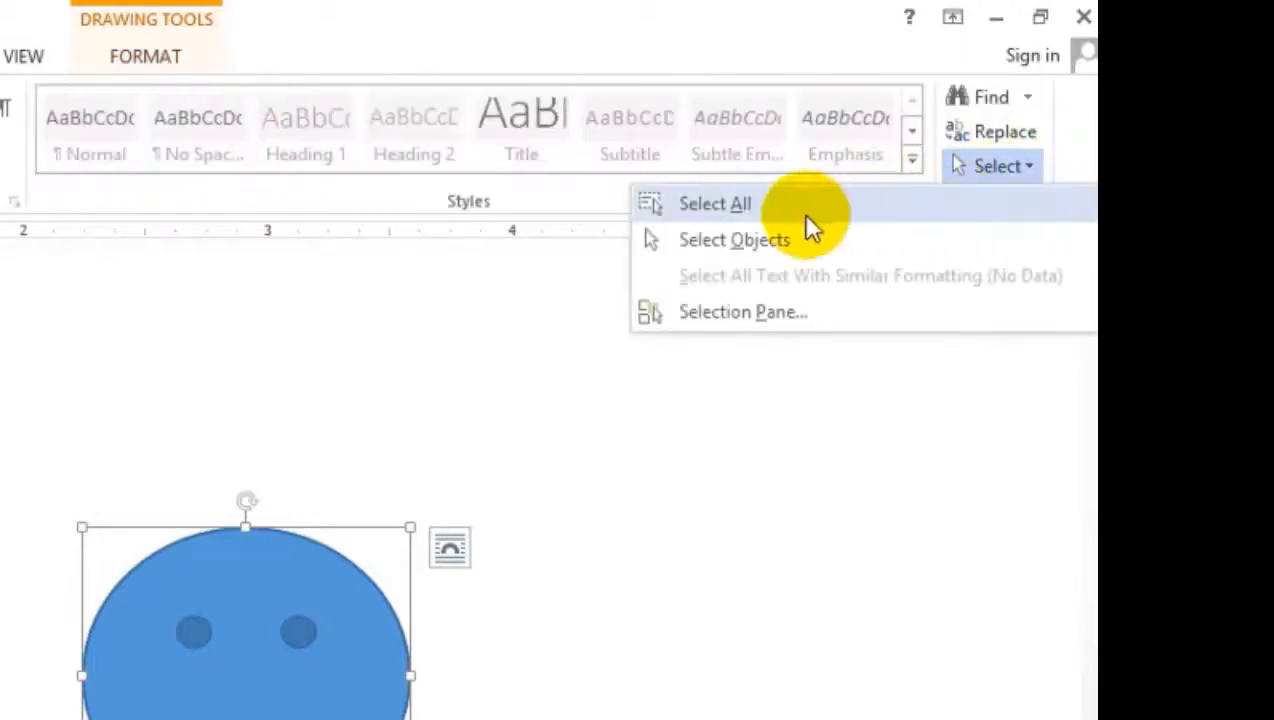
left_click(728, 248)
left_click_drag(313, 620, 604, 568)
key("Escape")
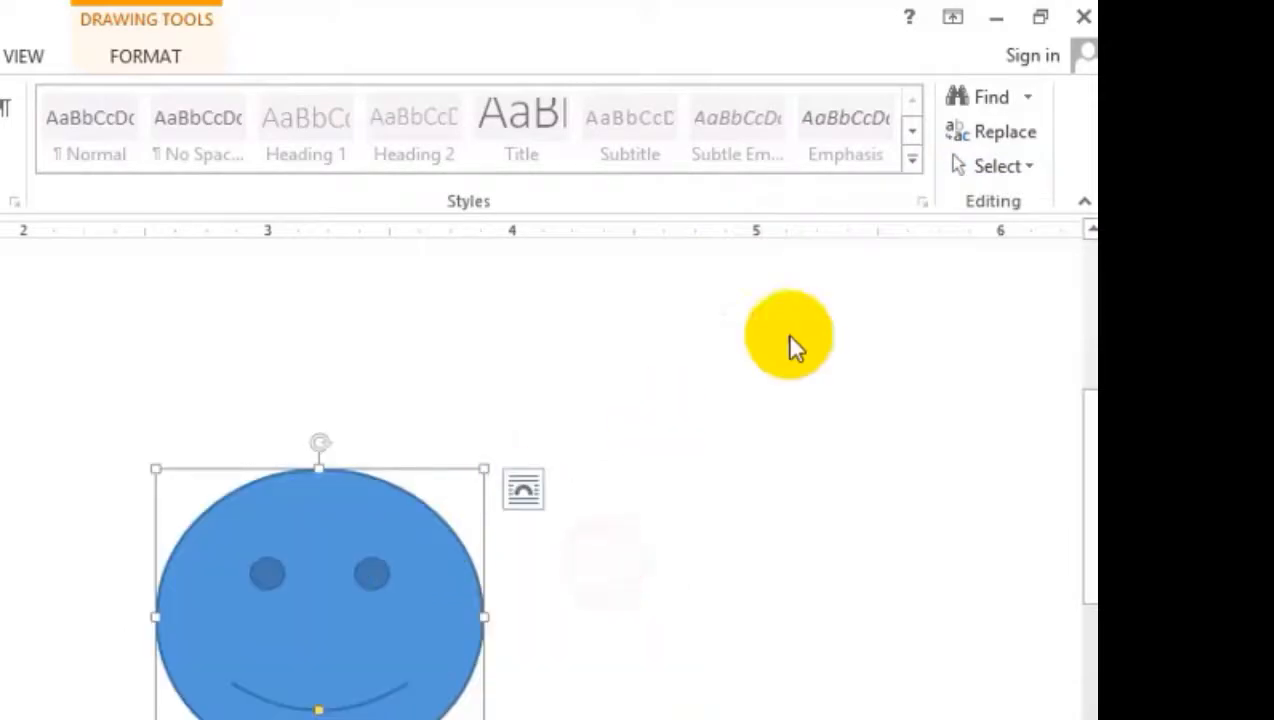
Step: Keep Select Objects active, select the smiley face and move it horizontally to the left, closer to the headings
left_click(1008, 168)
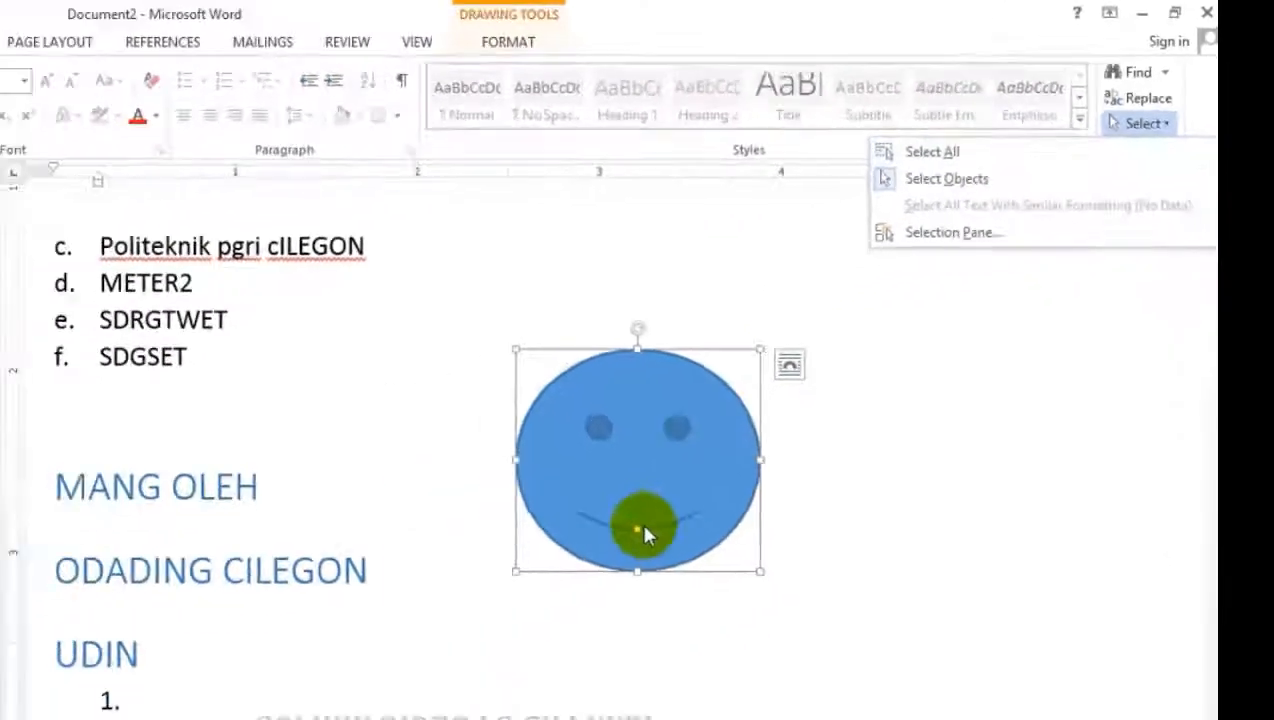
left_click(326, 706)
left_click_drag(400, 640, 323, 719)
left_click_drag(790, 465, 796, 400)
left_click(988, 338)
left_click(713, 442)
left_click_drag(736, 427, 663, 427)
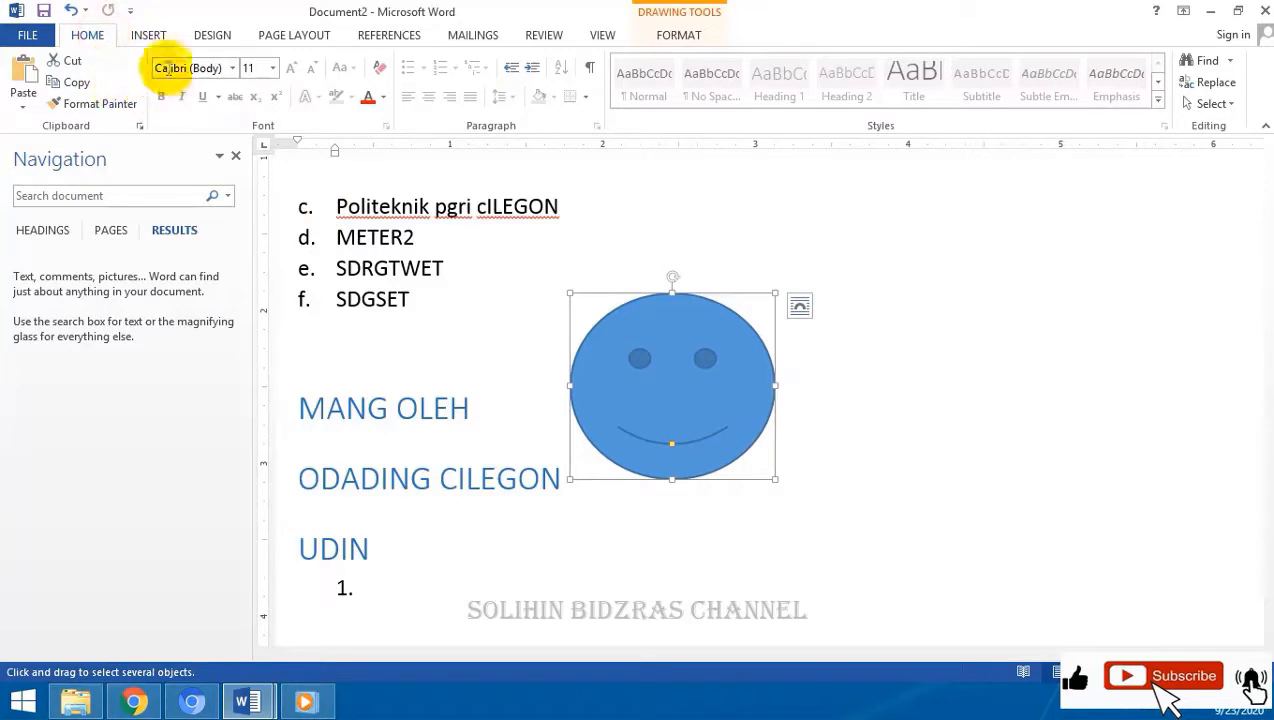
Step: Deselect the smiley face and select the list items METER2 through SDGSET
left_click(148, 35)
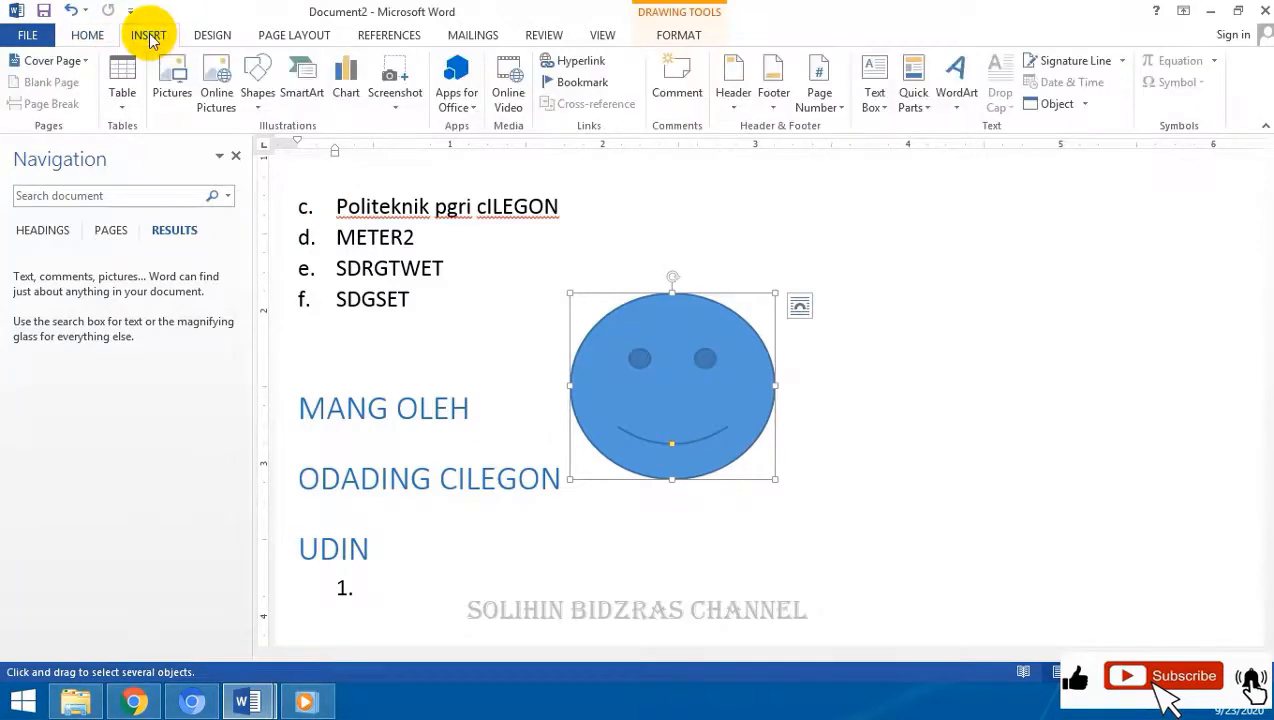
left_click(388, 319)
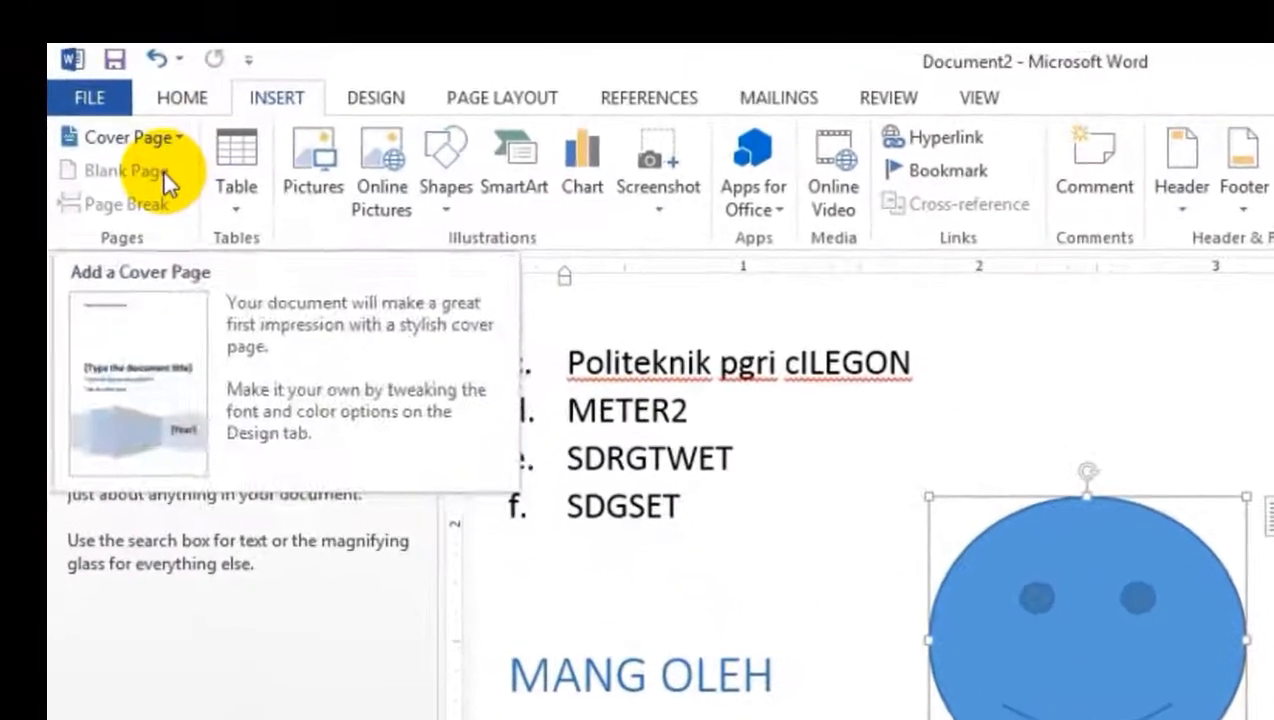
left_click(760, 464)
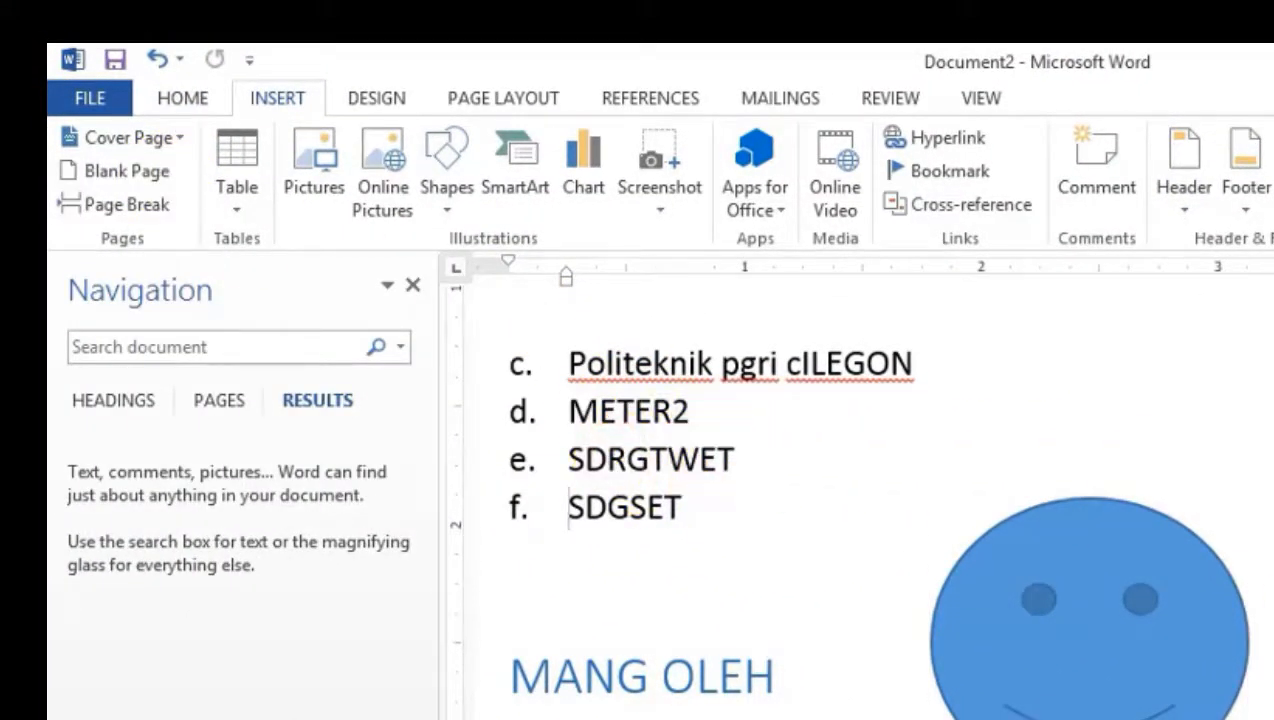
left_click(200, 97)
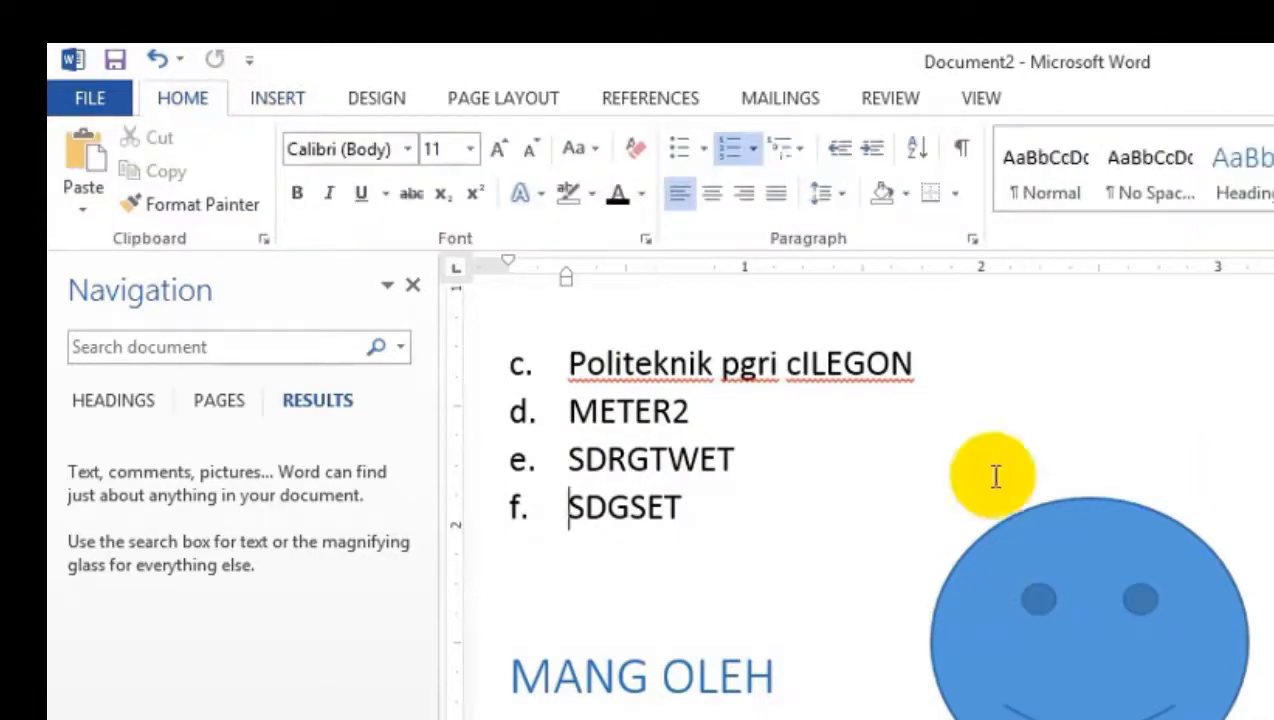
left_click_drag(691, 521, 569, 407)
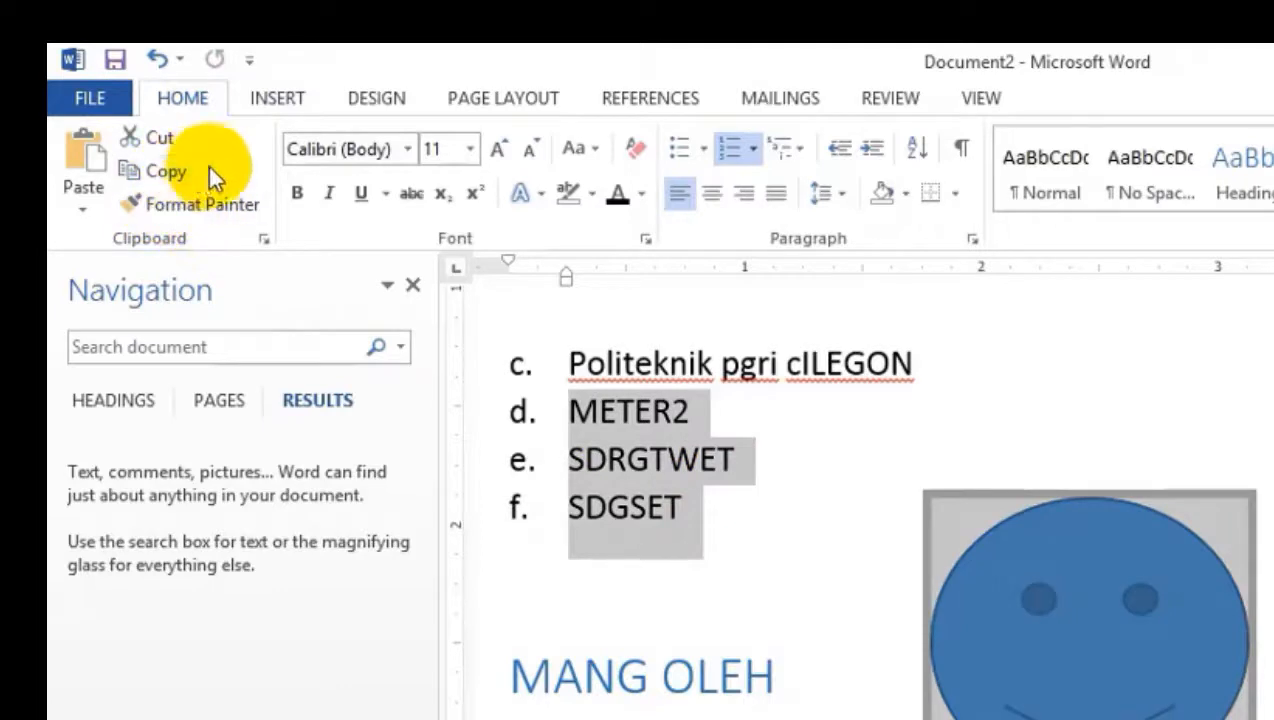
Step: Browse the built-in cover pages and insert the Filigree cover page
left_click(292, 104)
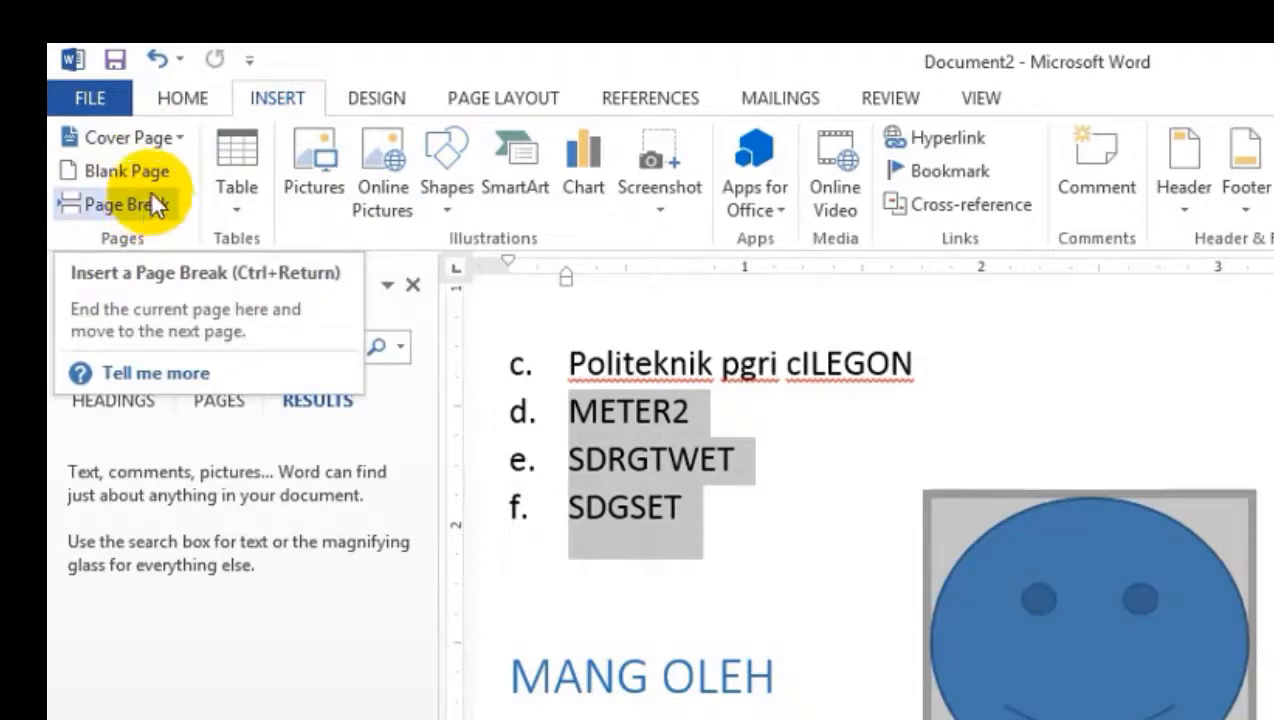
left_click(180, 140)
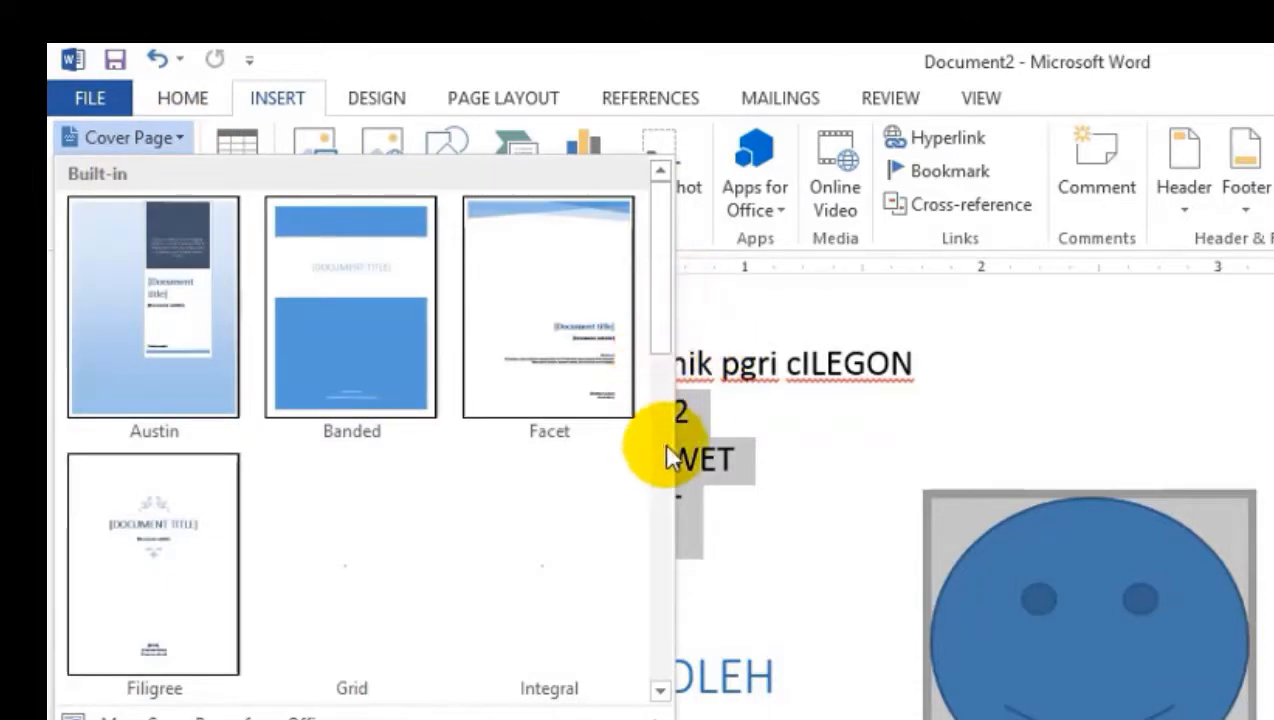
scroll(165, 631, "down", 3)
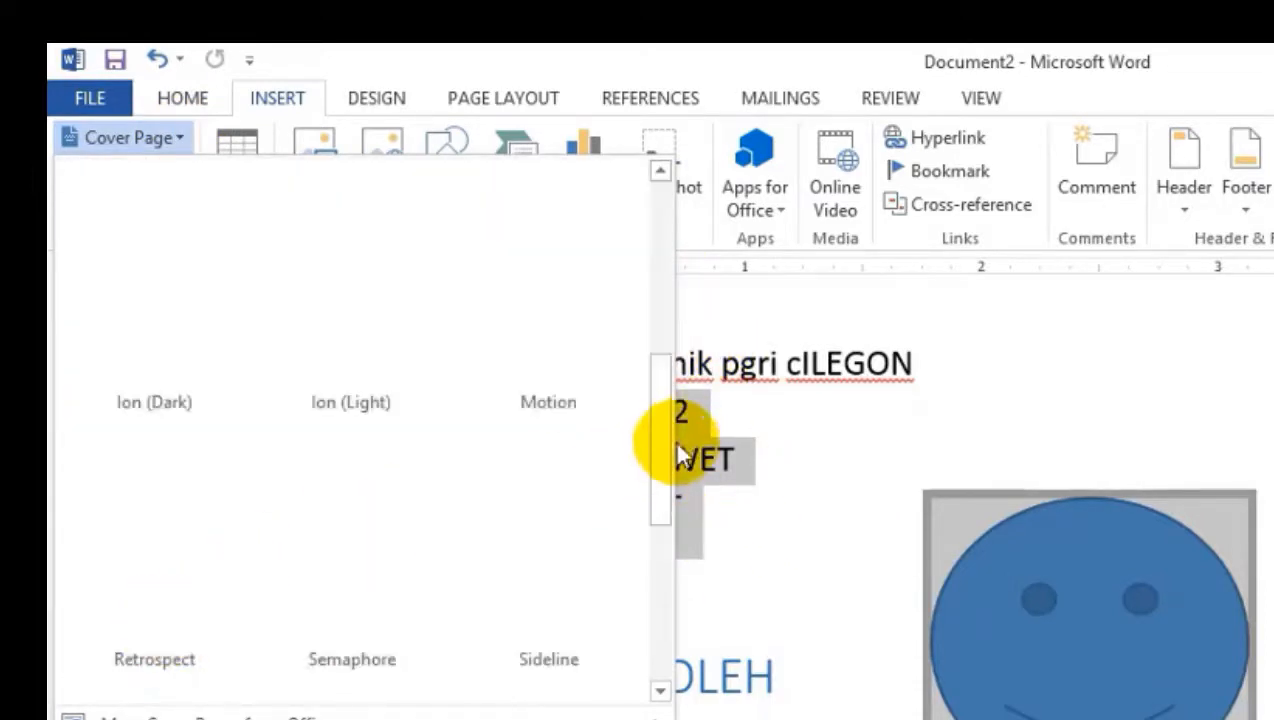
left_click_drag(664, 468, 665, 377)
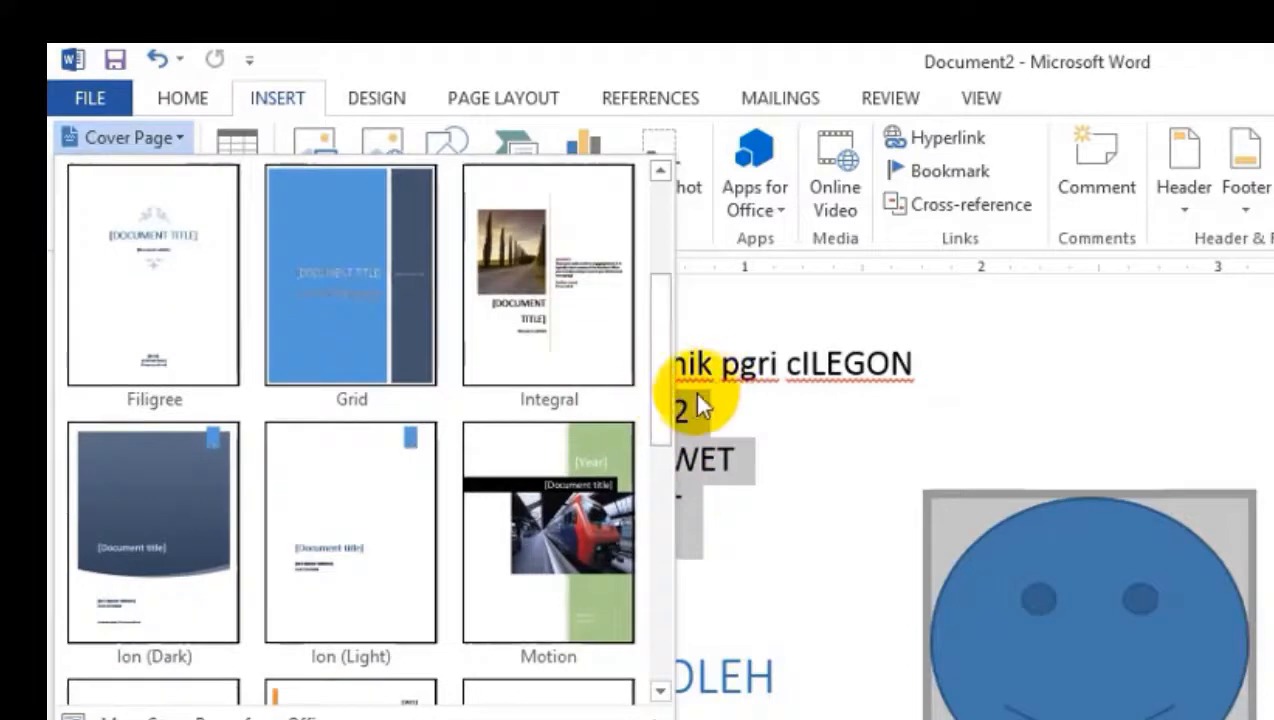
left_click(190, 300)
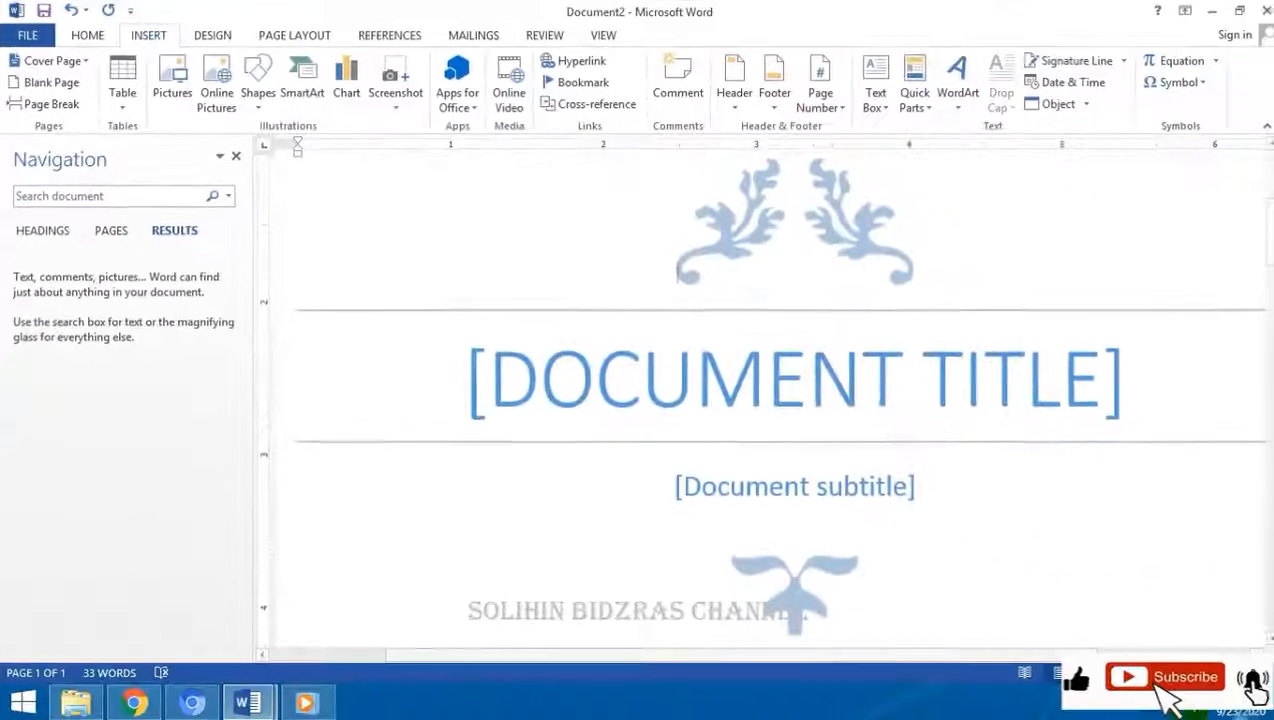
Step: Replace the cover page's title placeholder with POLITEKNIK PGRI BANTEN
left_click(1171, 673)
scroll(838, 396, "up", 5)
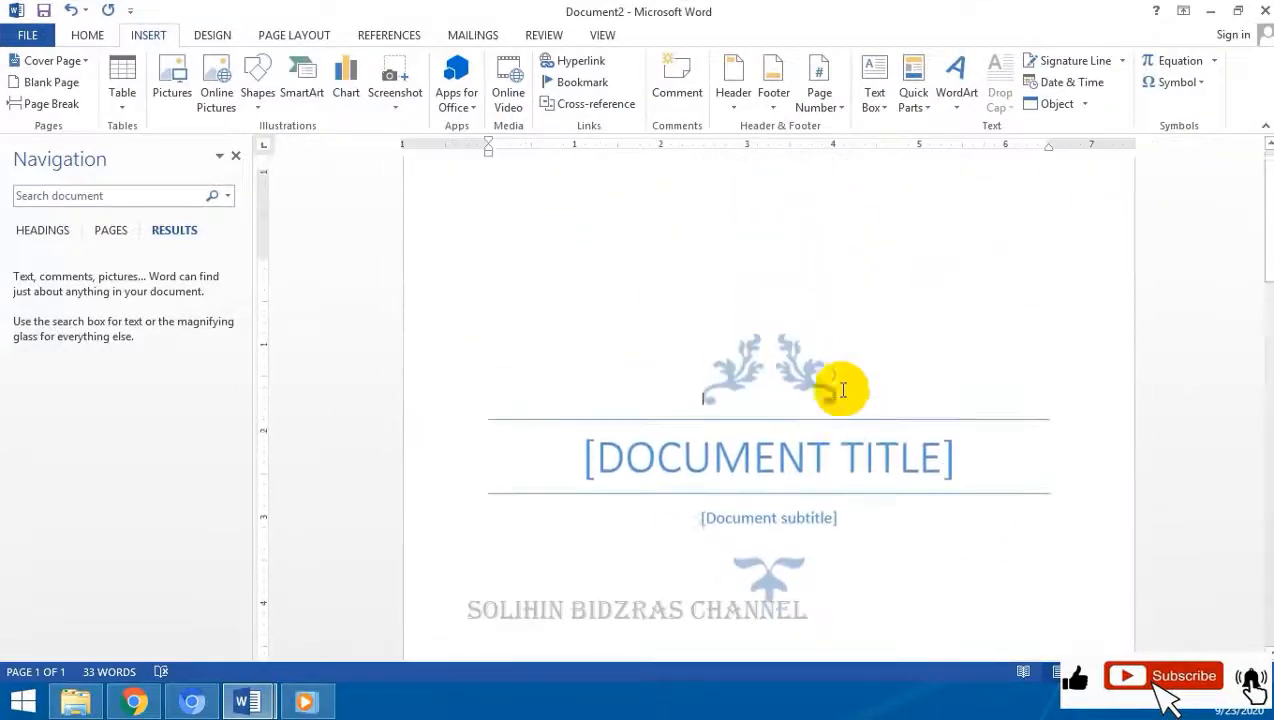
left_click_drag(1266, 253, 1240, 120)
left_click(708, 474)
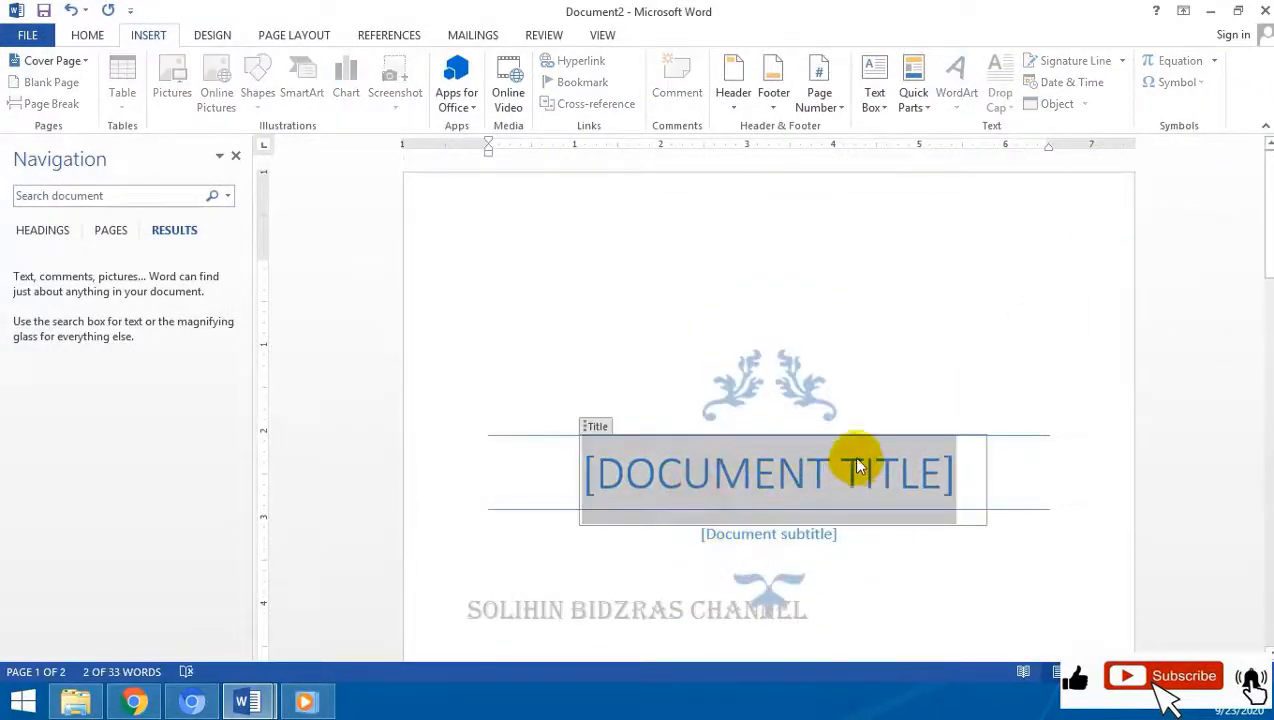
type("POLI")
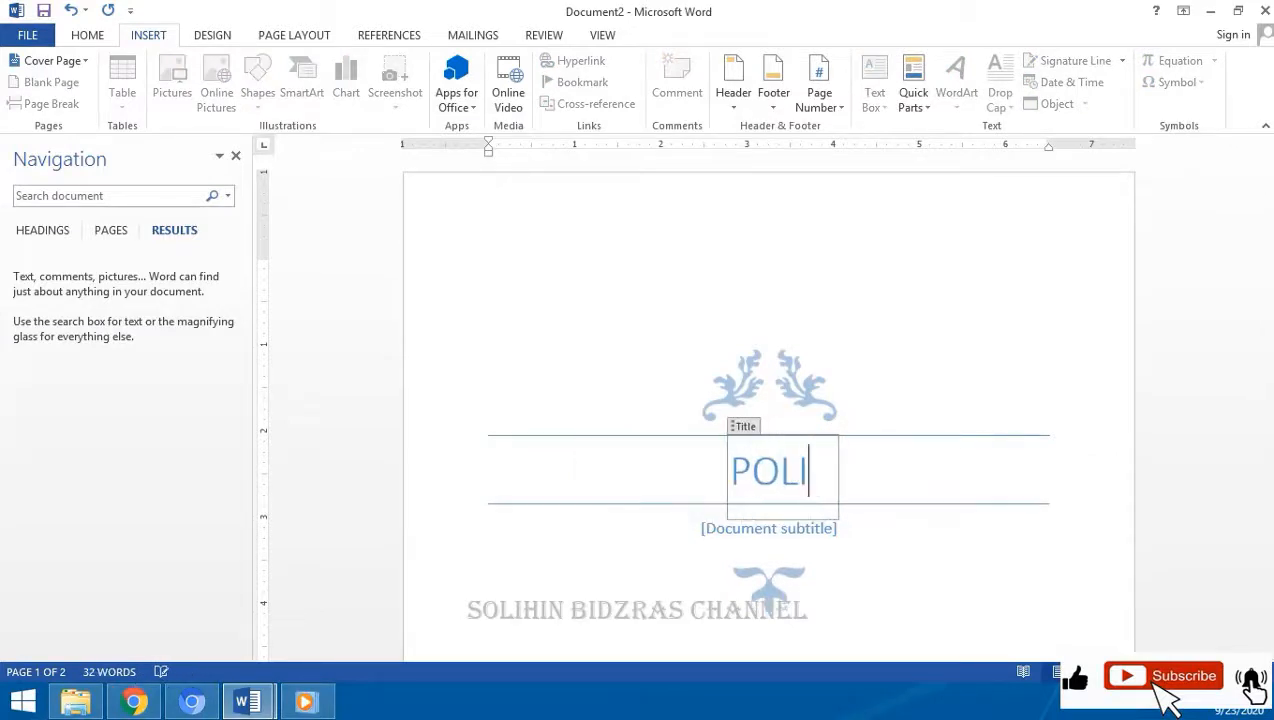
type("TEKNIK")
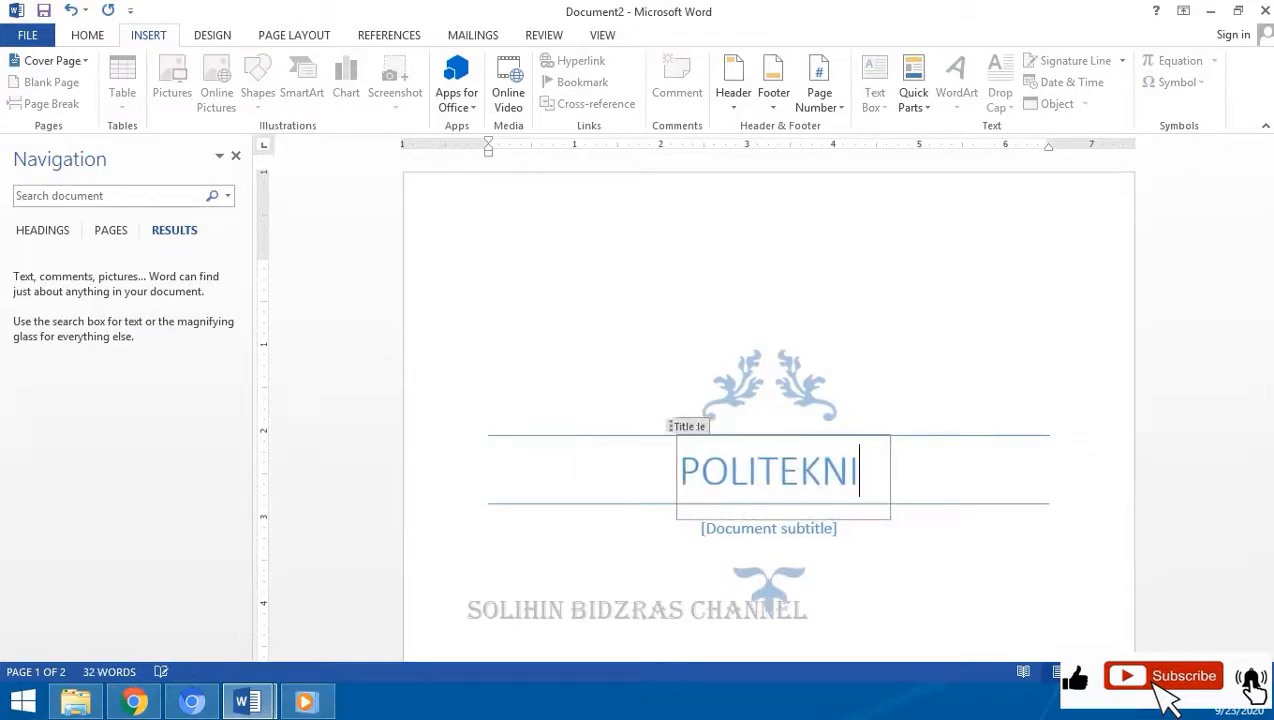
type("RI BANTEN")
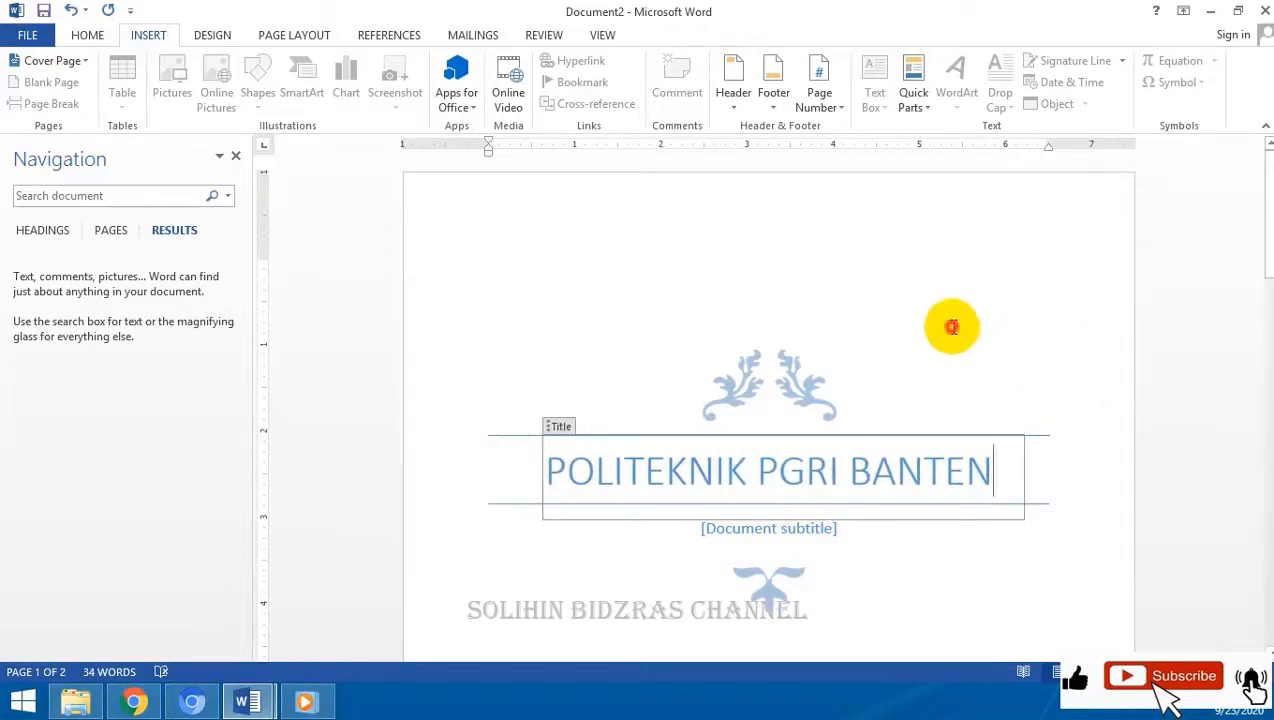
Step: Replace the cover page's subtitle placeholder with 2020
left_click(785, 530)
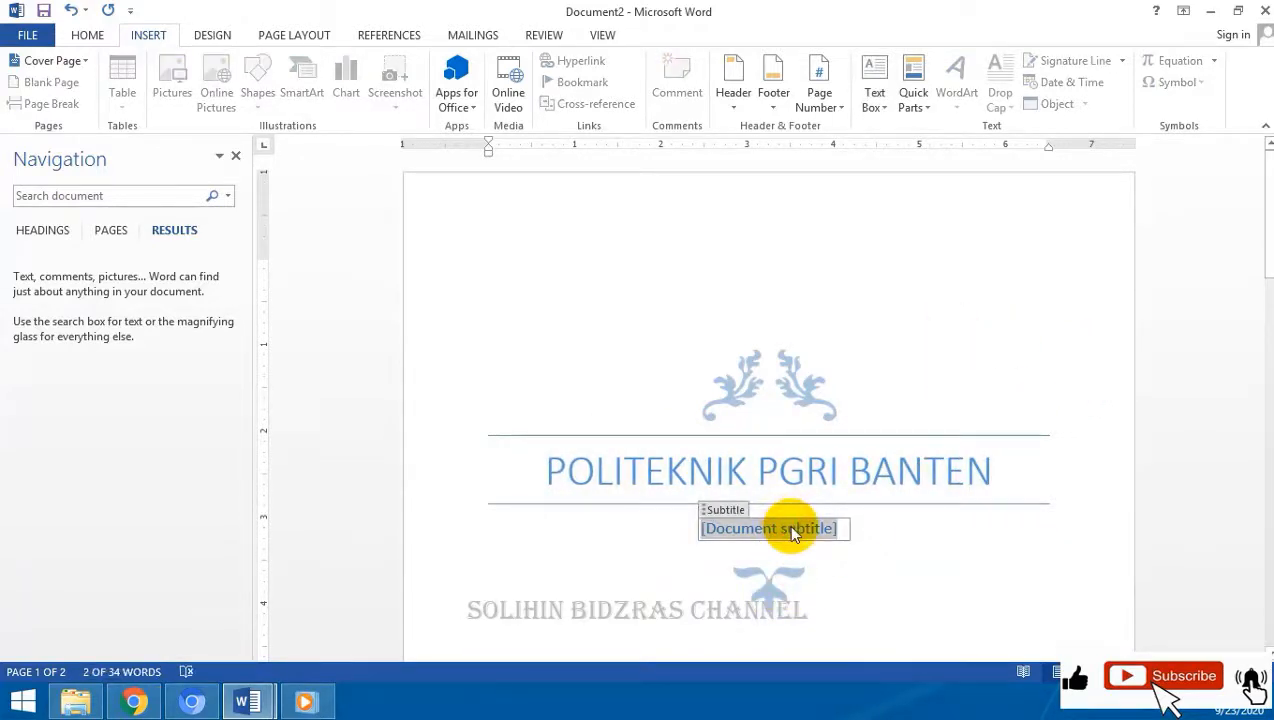
type("2020")
left_click(900, 372)
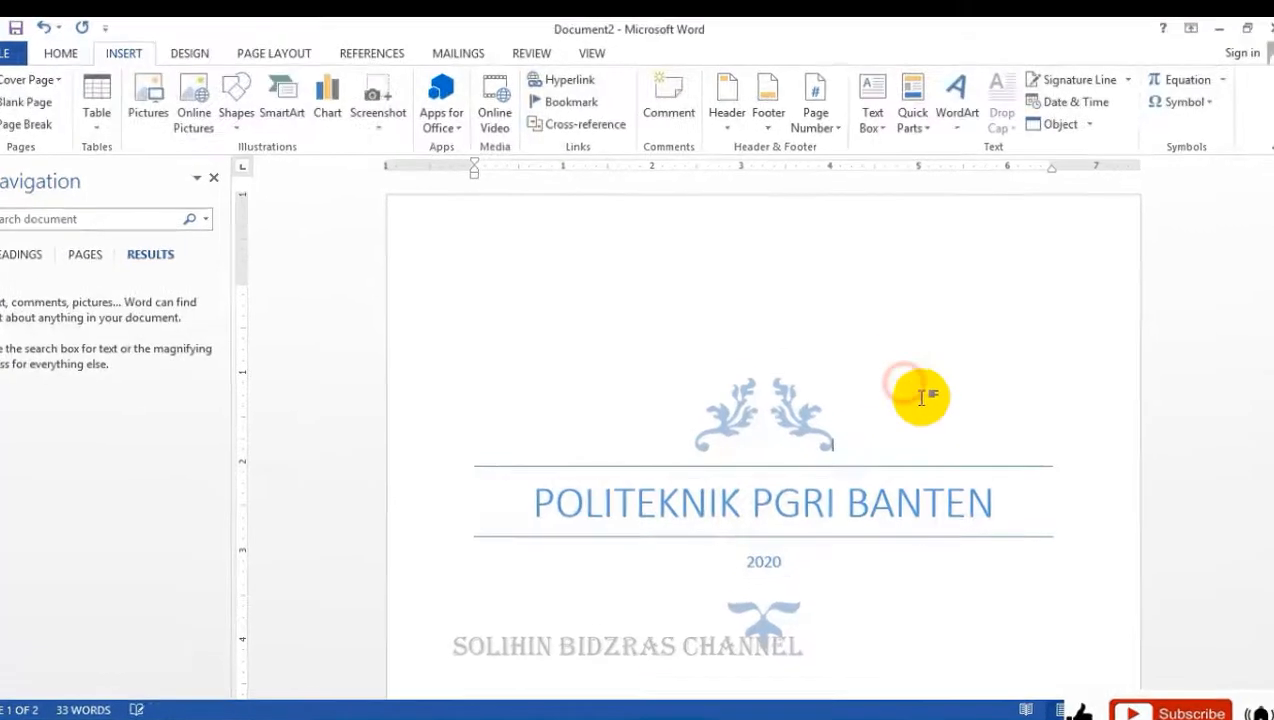
Step: Examine the cover page down to its date and company fields, and select the ornament picture above the title
scroll(785, 530, "down", 5)
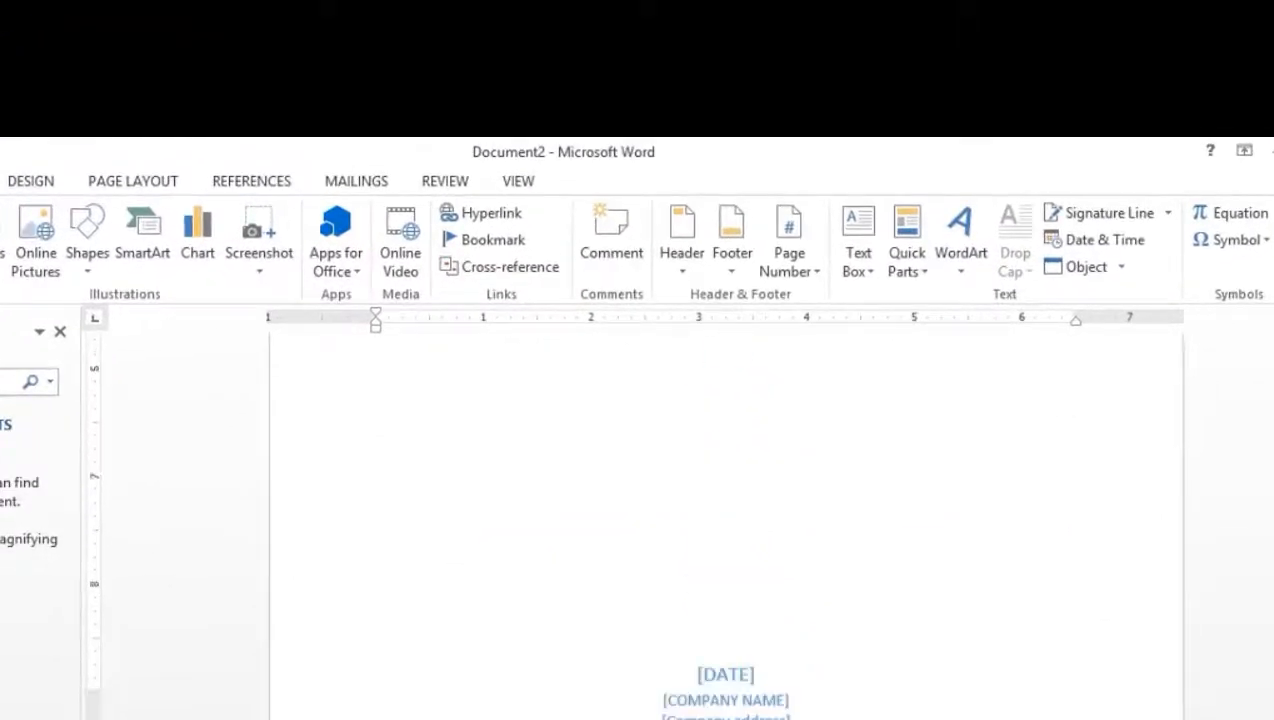
scroll(620, 714, "up", 8)
left_click(788, 493)
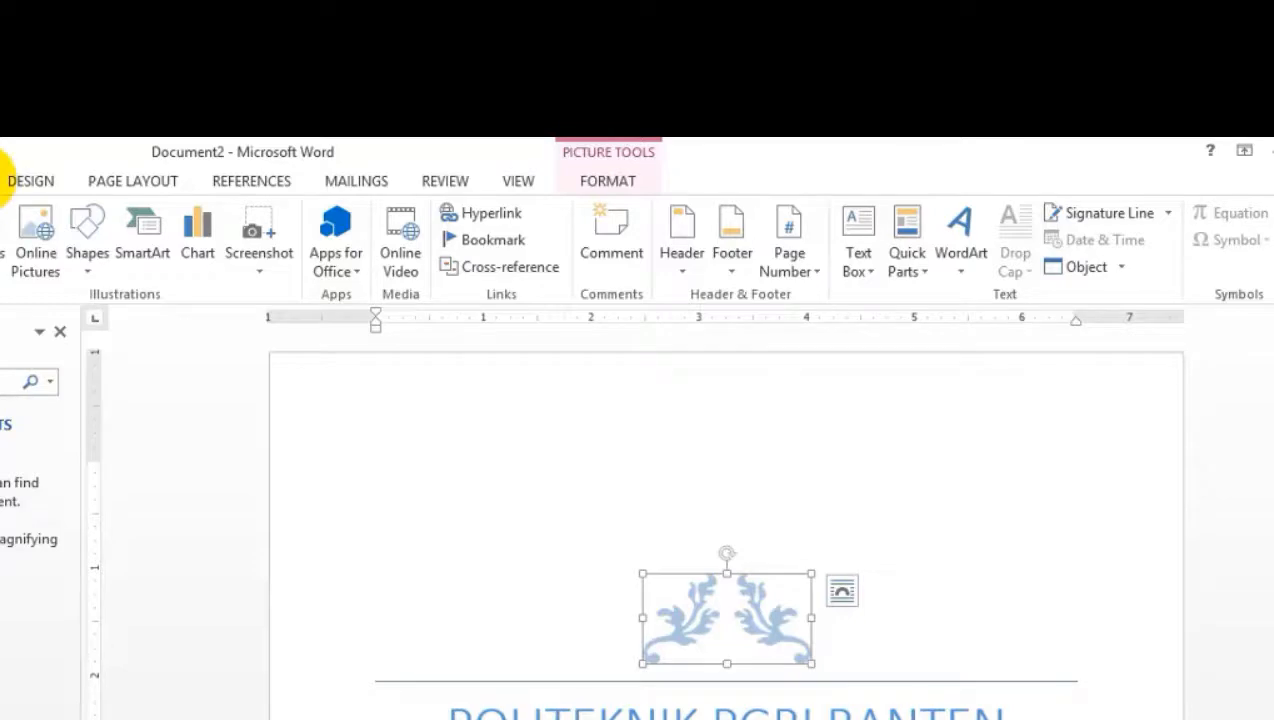
Step: Insert a 4x4 table in a new blank document and enter NP in its first cell
left_click(587, 487)
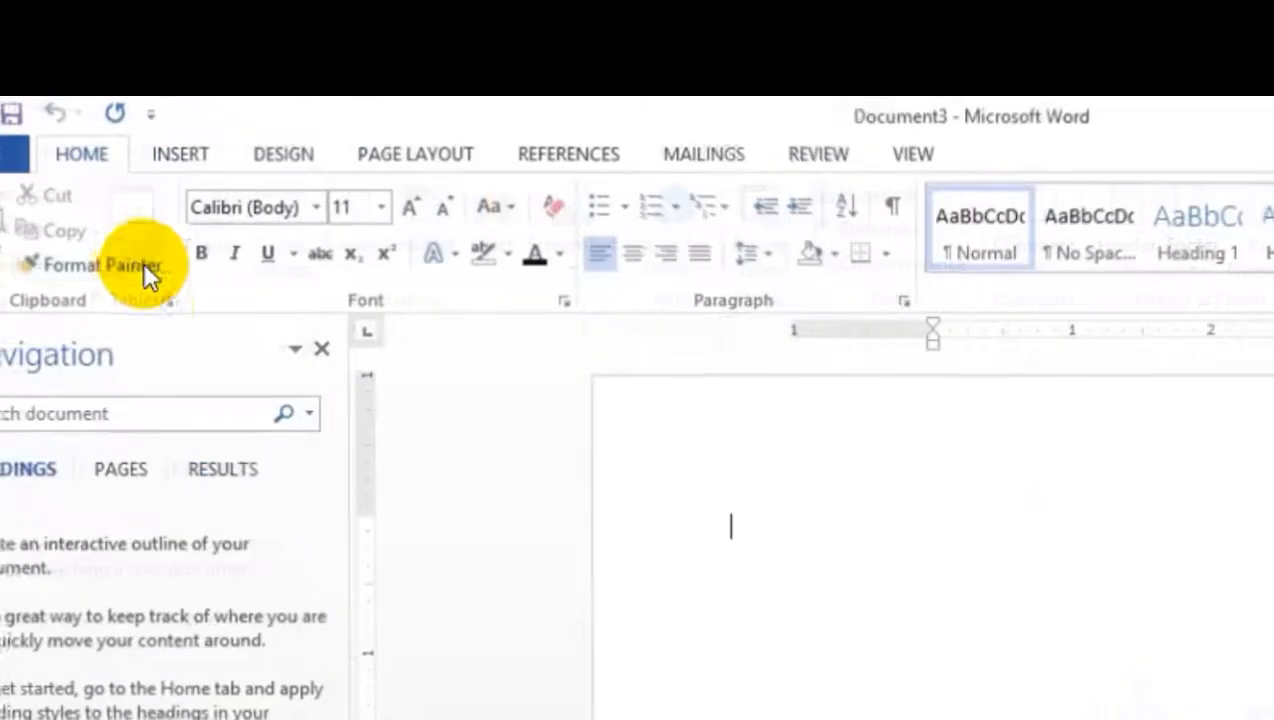
left_click(178, 152)
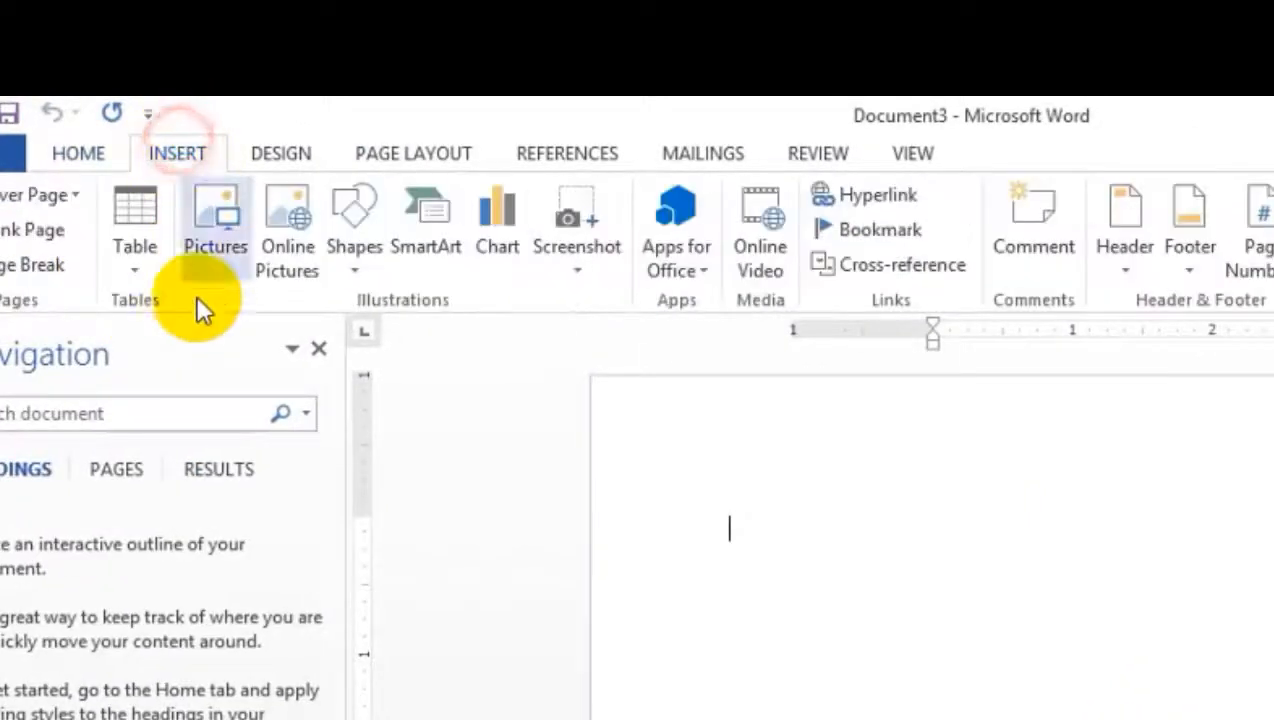
left_click(135, 268)
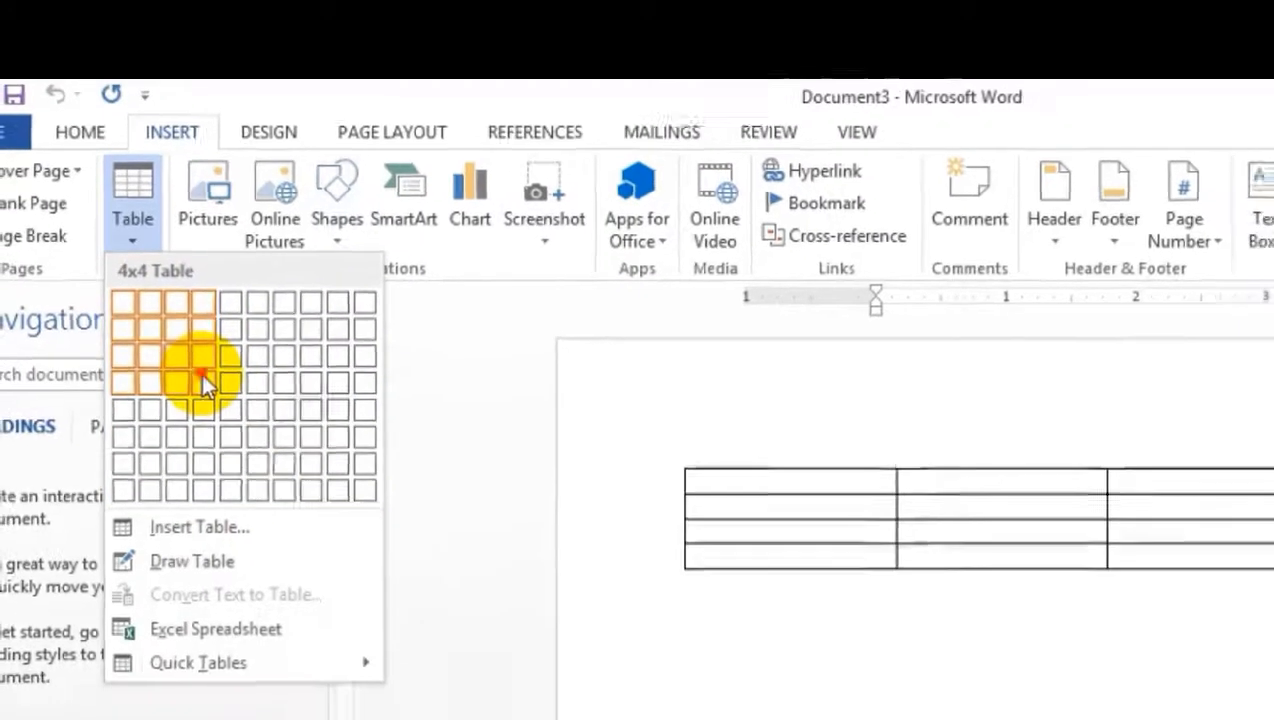
left_click(201, 373)
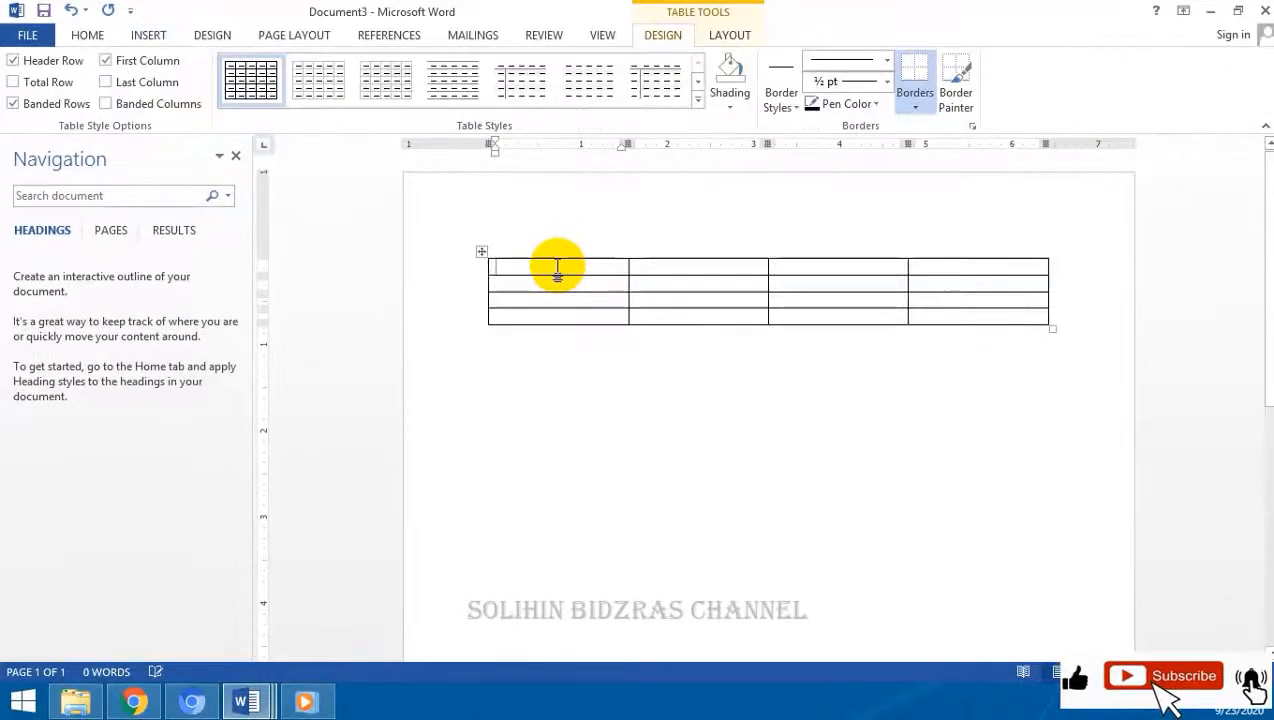
left_click(557, 270)
type("NP")
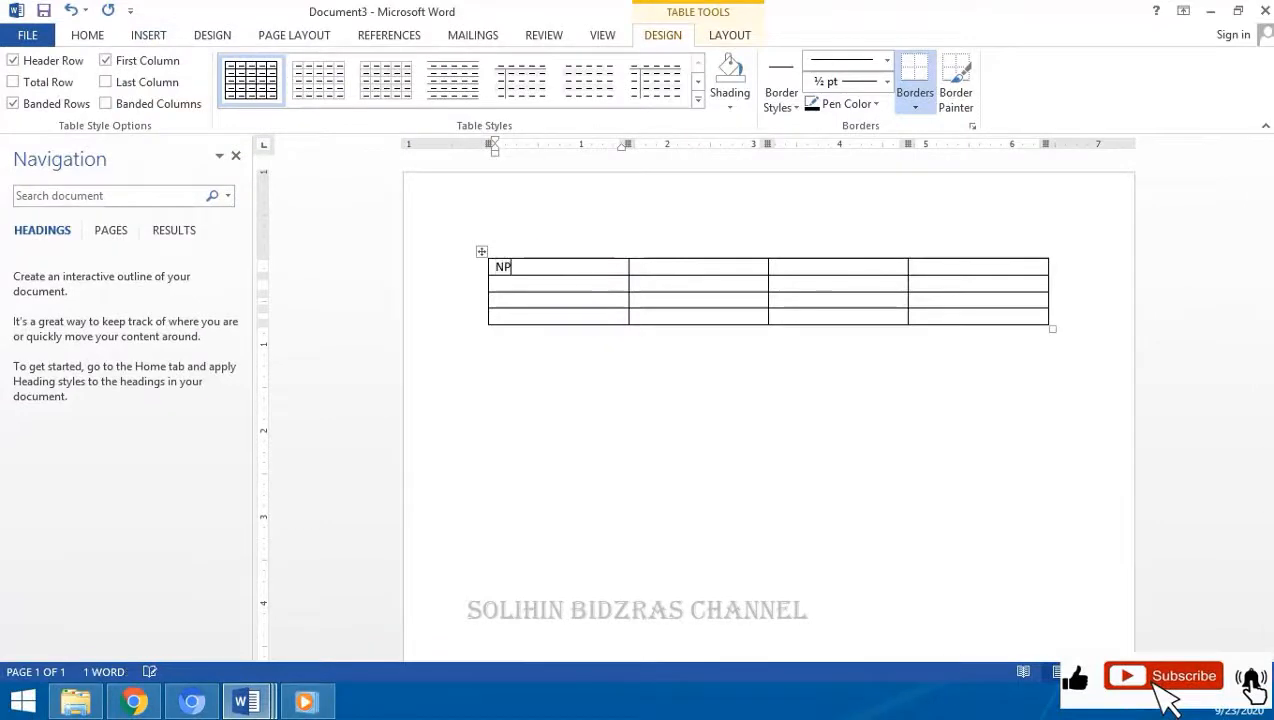
Step: Enter NAMA BARANG in the second cell of the table's first row and undo that entry
type("NAMA BARANG")
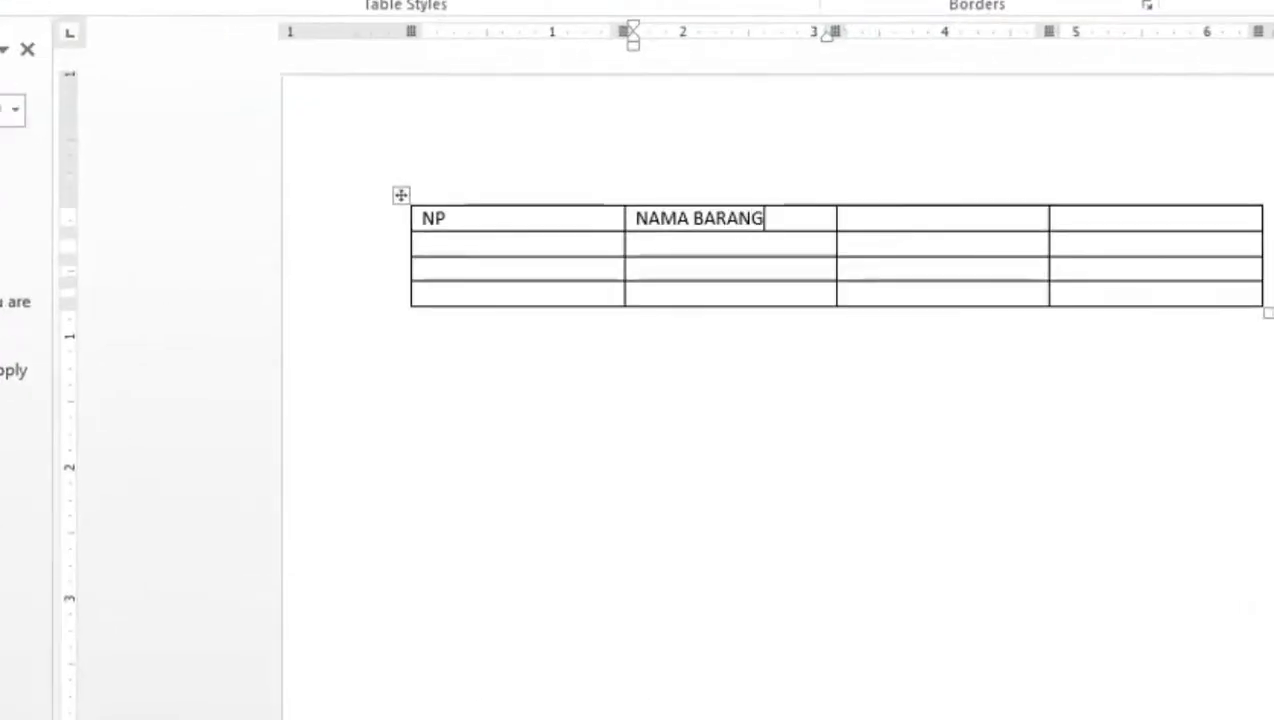
scroll(564, 266, "down", 5)
scroll(515, 217, "up", 5)
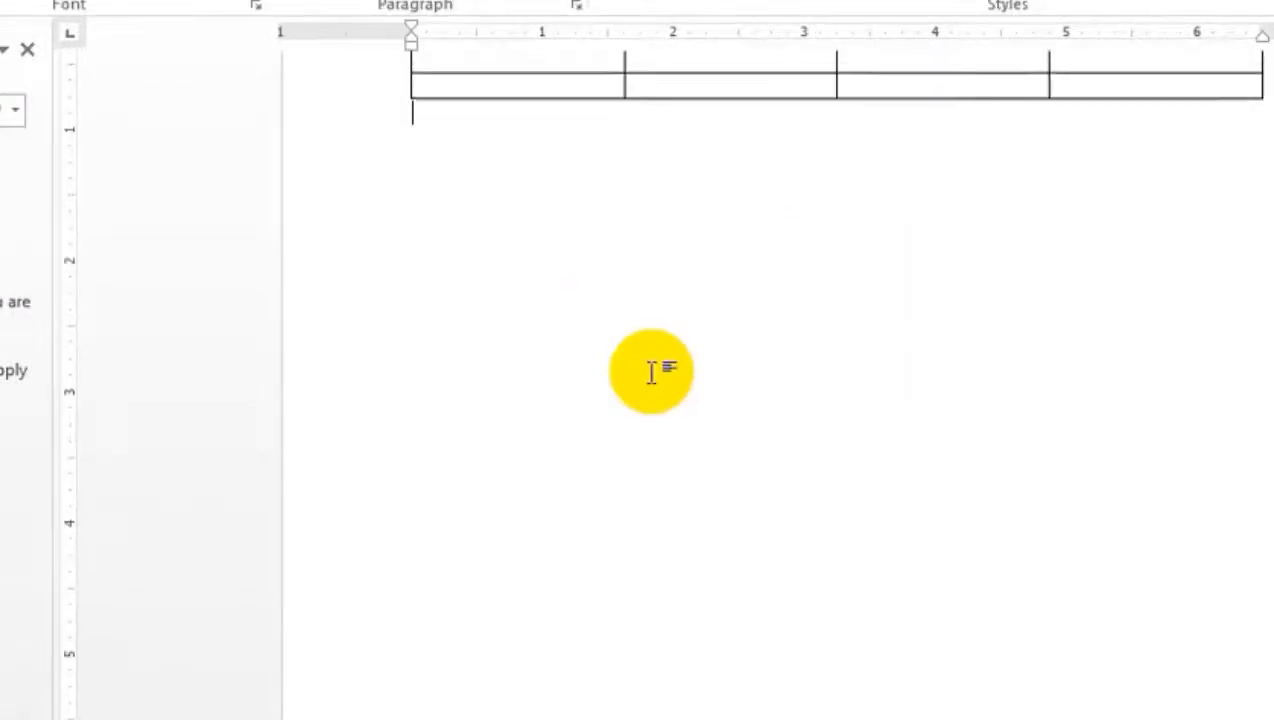
key("ctrl+z")
key("ctrl+z")
Step: Insert the picture ym2 from the Documents folder below the table
left_click(150, 35)
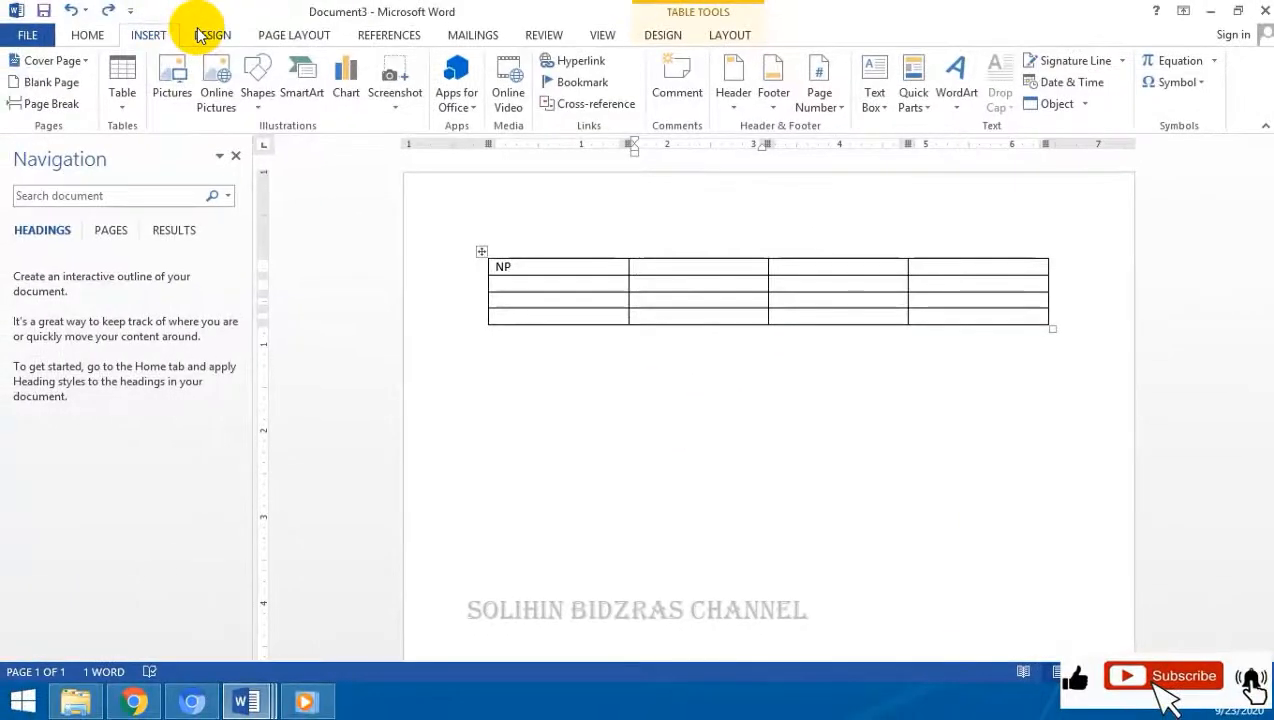
left_click(672, 414)
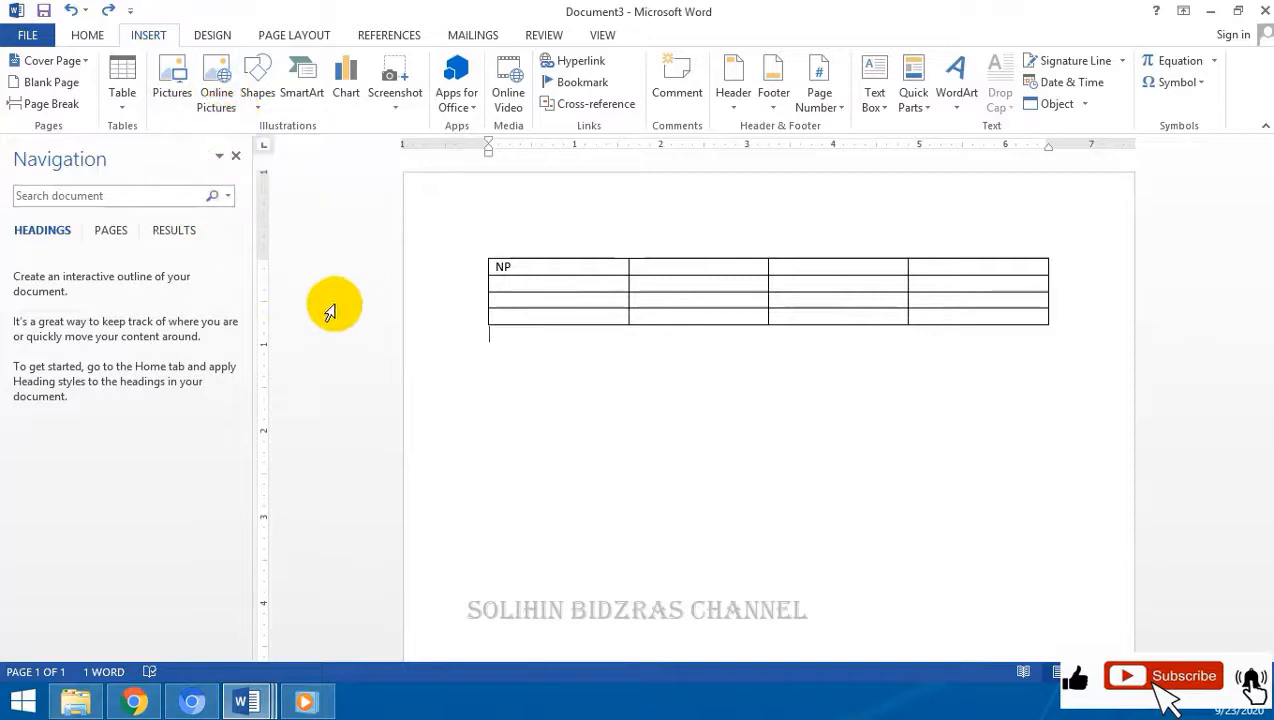
left_click(181, 92)
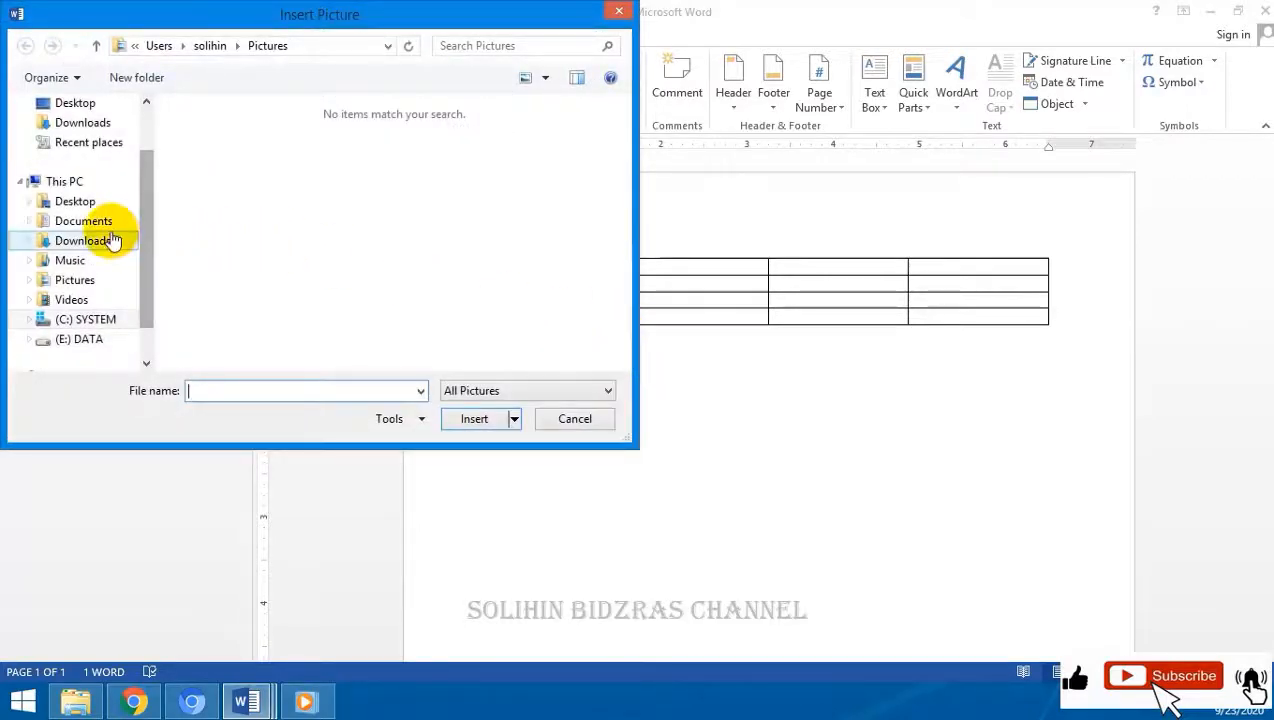
left_click(113, 228)
left_click_drag(620, 137, 616, 336)
left_click(212, 308)
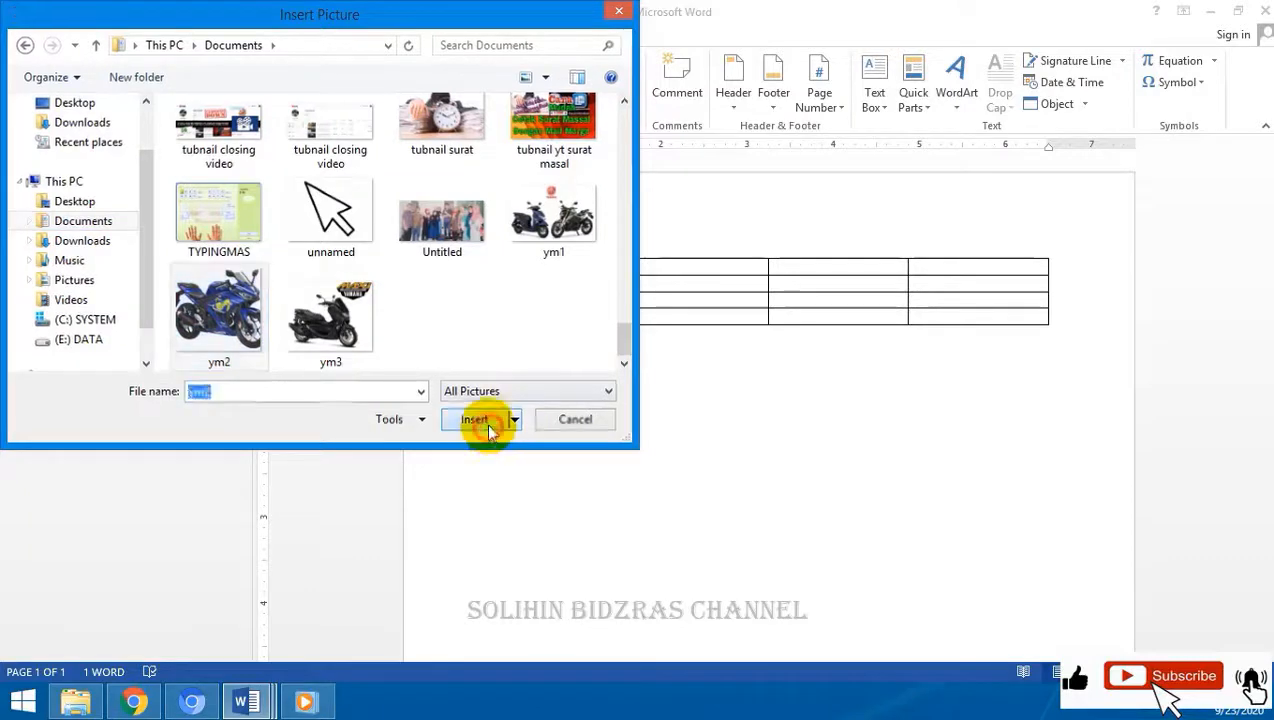
left_click(480, 420)
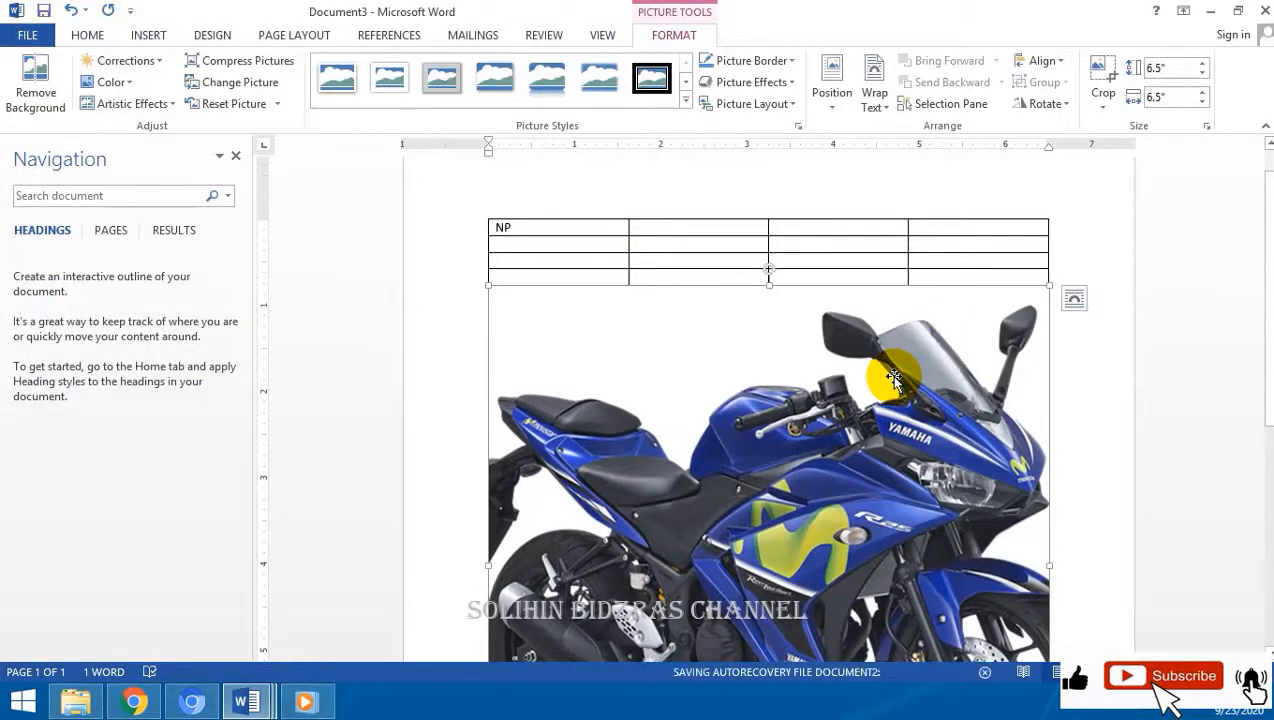
Step: Shrink the motorcycle picture proportionally to about 4.41" by 4.41"
scroll(893, 378, "down", 3)
scroll(965, 292, "up", 2)
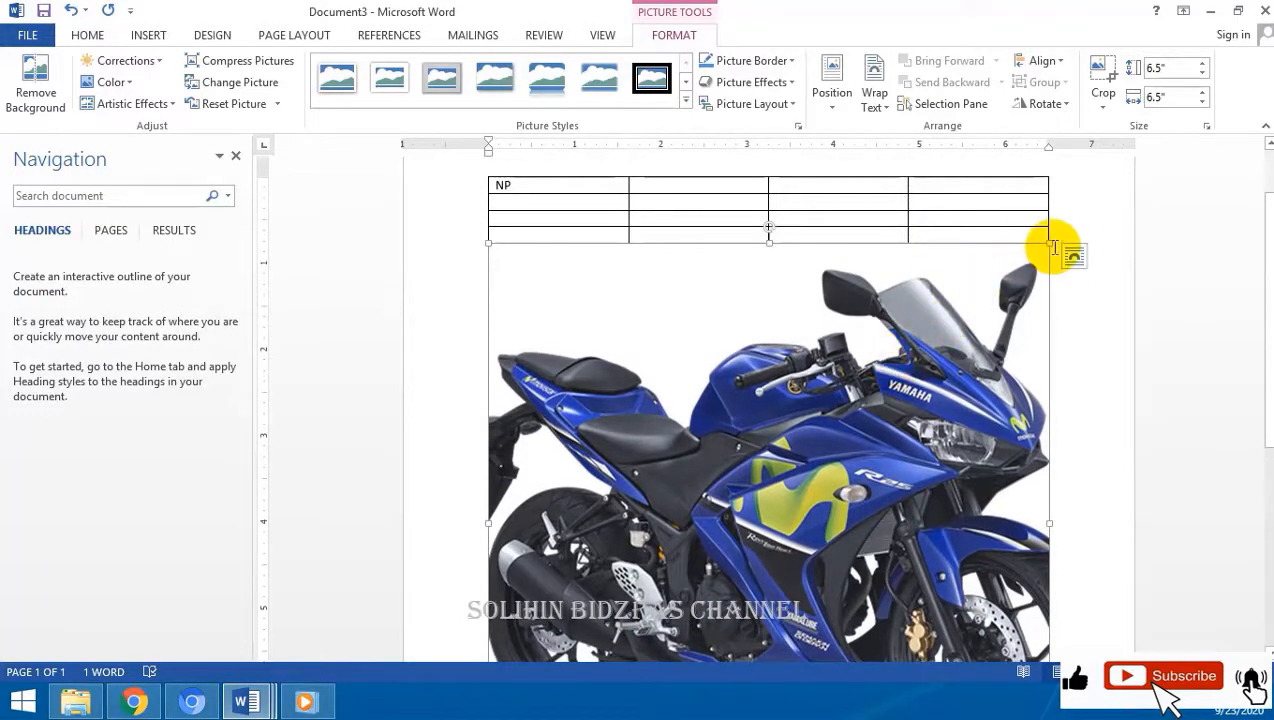
left_click_drag(1048, 242, 780, 415)
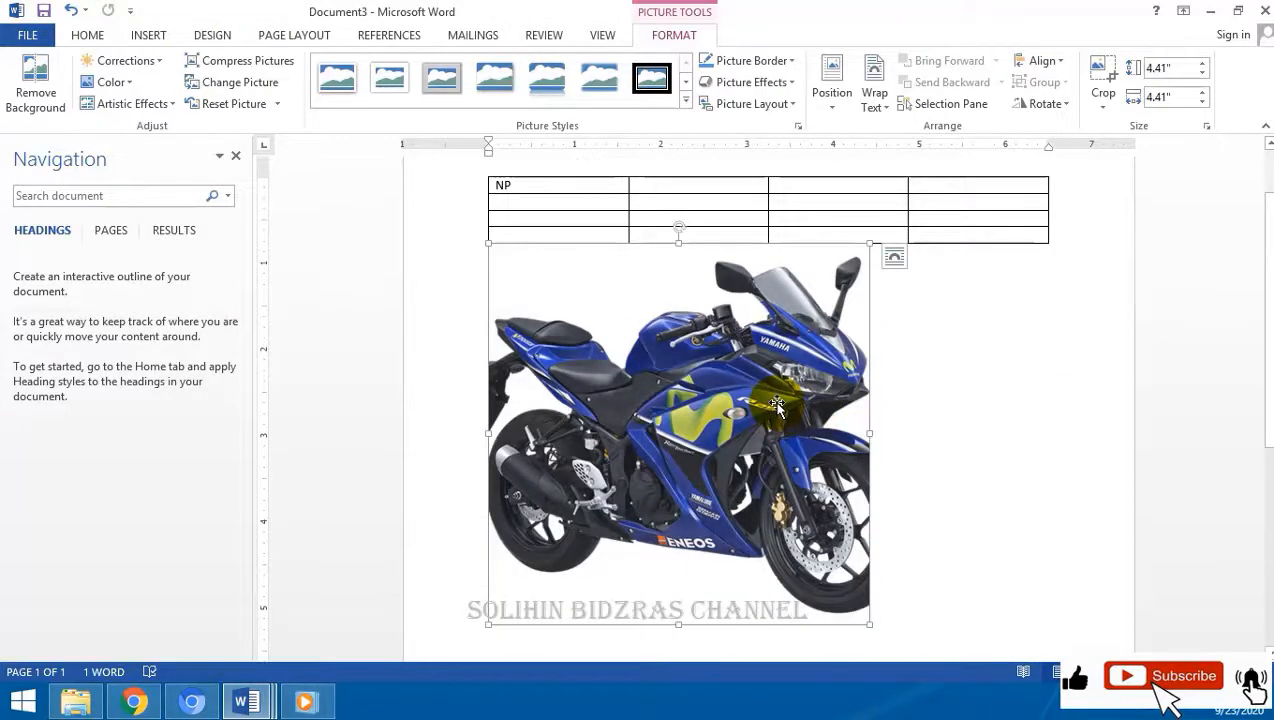
Step: Set the motorcycle picture's text wrapping to Behind Text
left_click(701, 37)
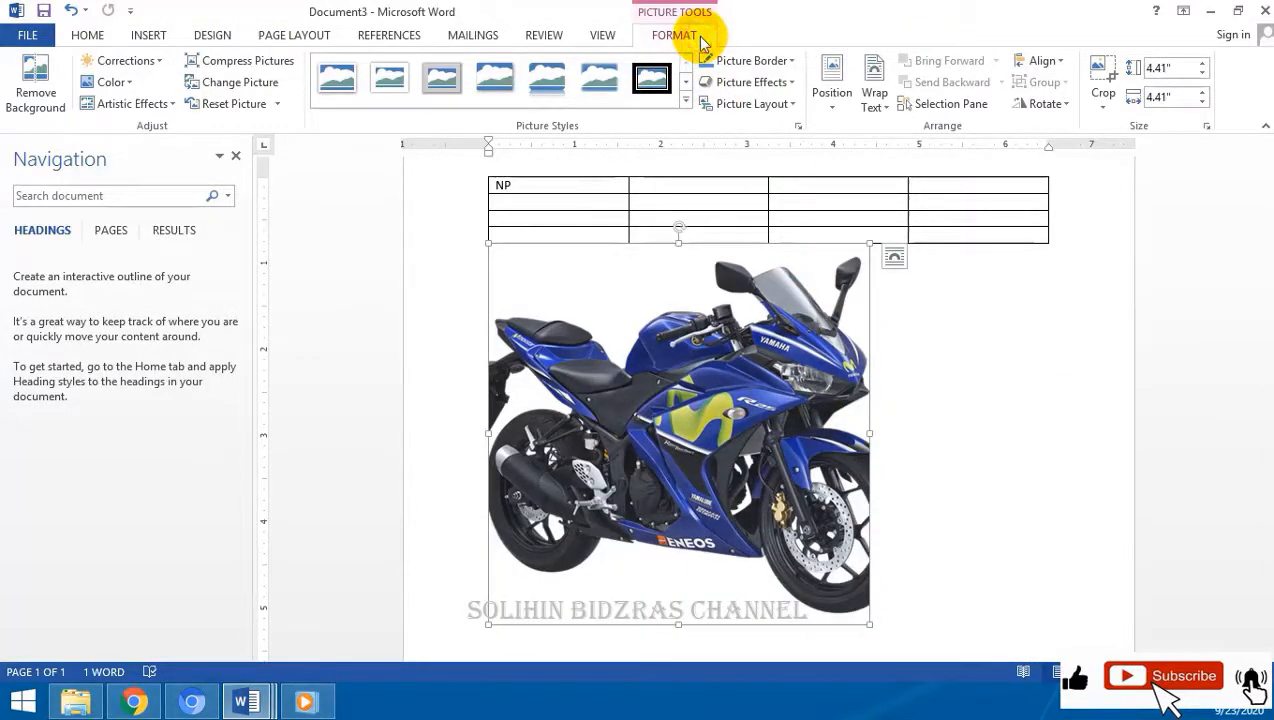
left_click(872, 103)
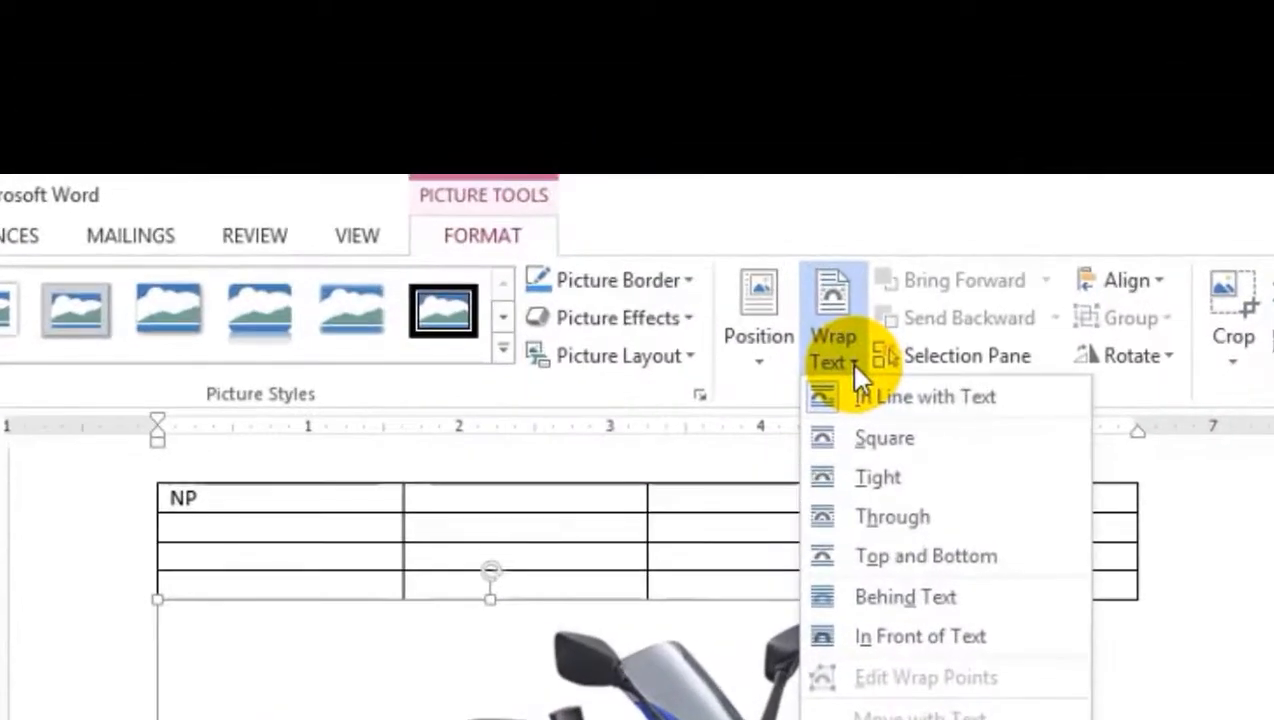
left_click(875, 596)
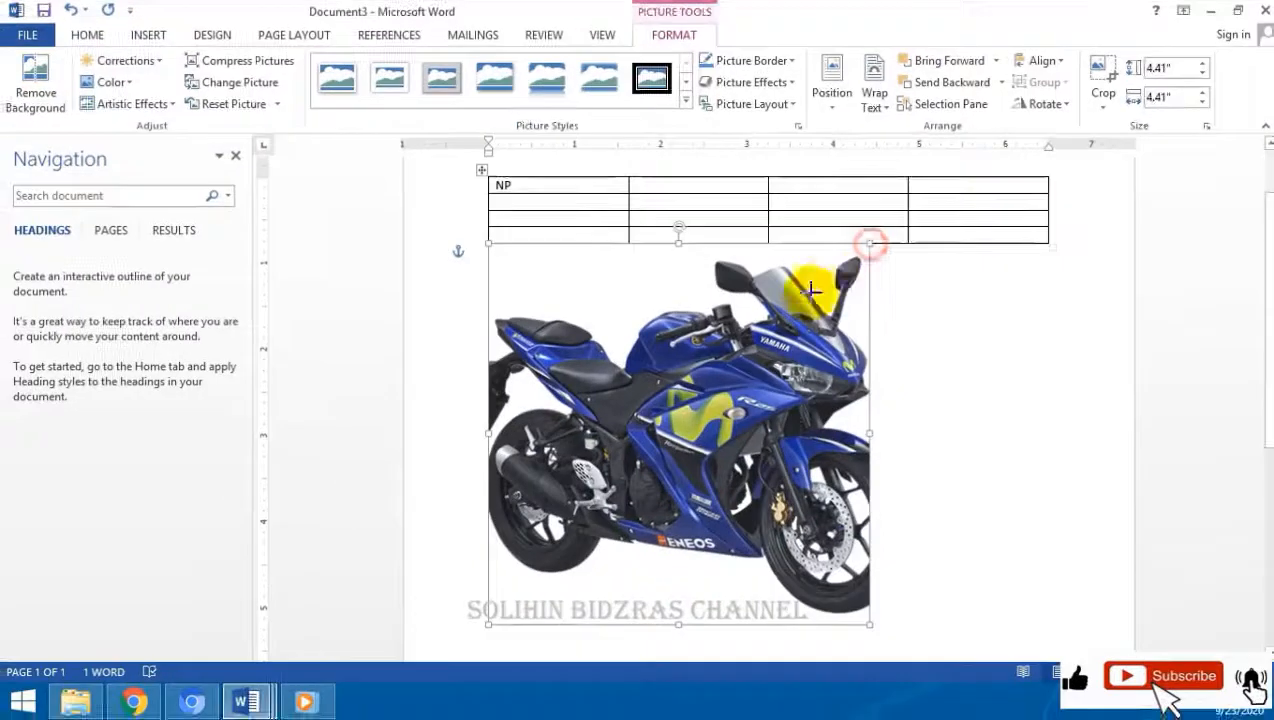
Step: Shrink the motorcycle picture proportionally to about 2.62" by 2.62" and move it towards the centre of the page below the table
left_click_drag(836, 605, 529, 719)
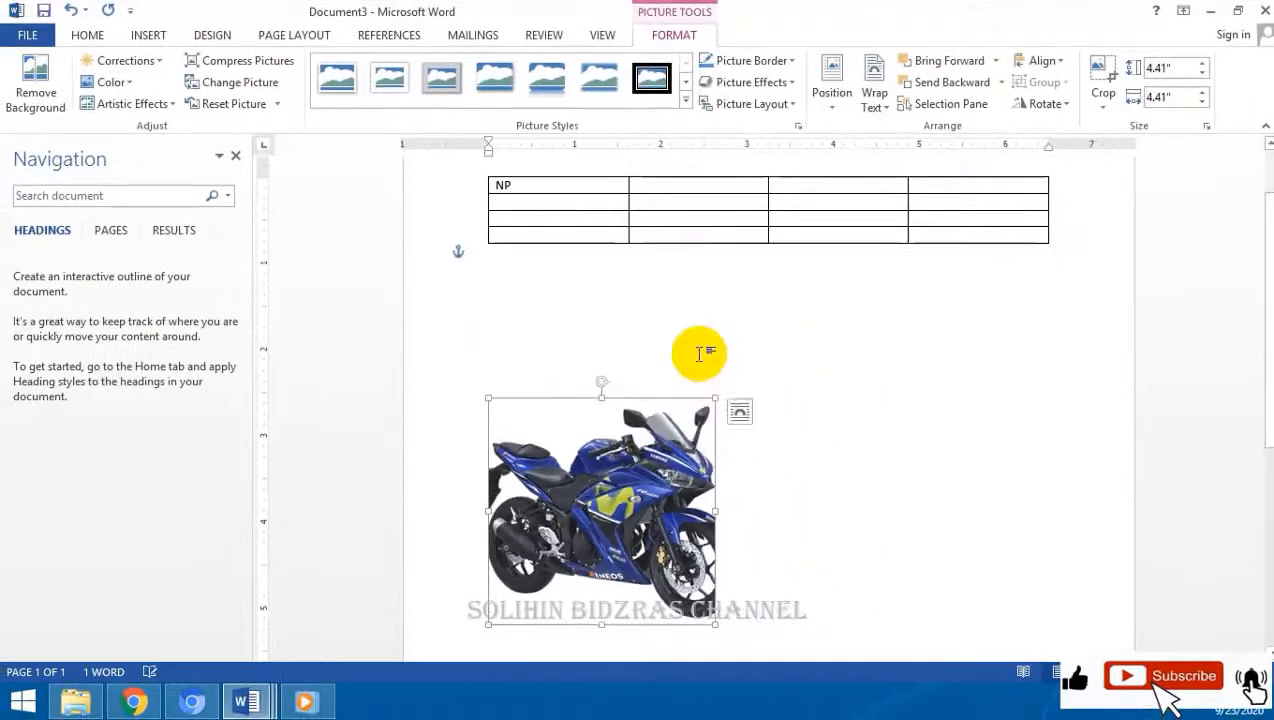
left_click_drag(668, 420, 767, 482)
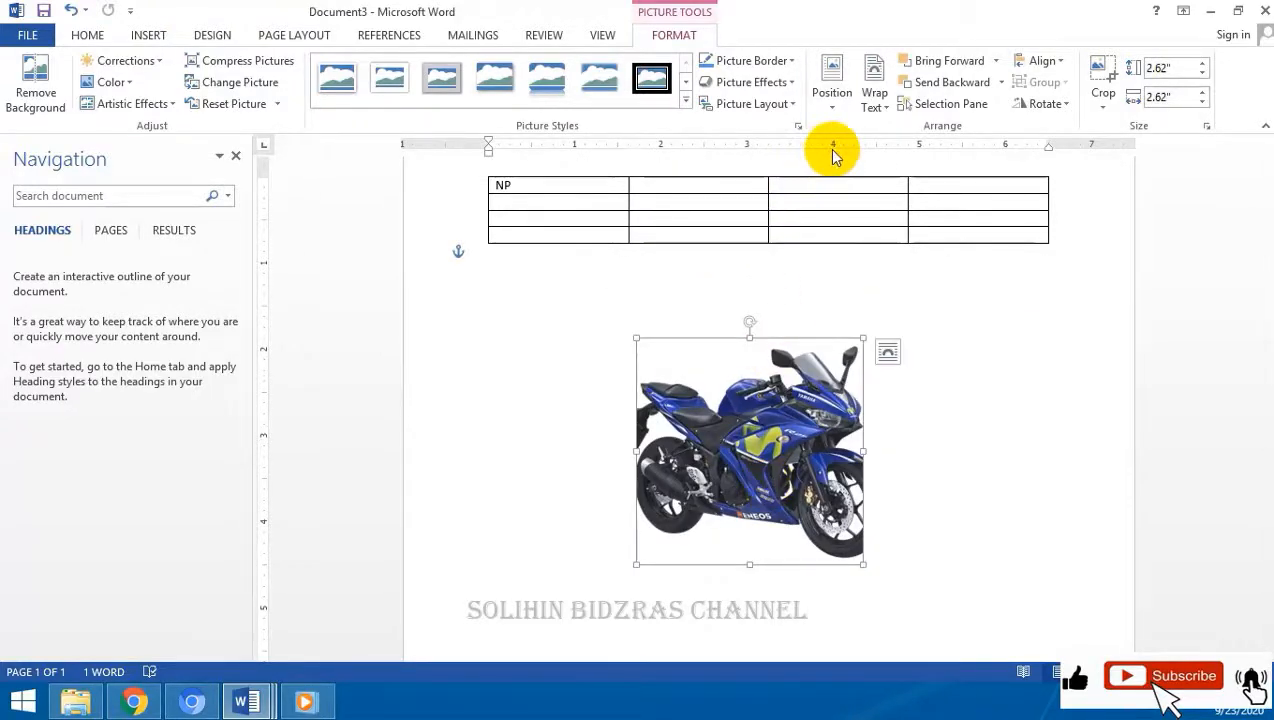
Step: Try the top-right position for the motorcycle picture, and settle on the middle-centre position with square text wrapping
left_click(838, 110)
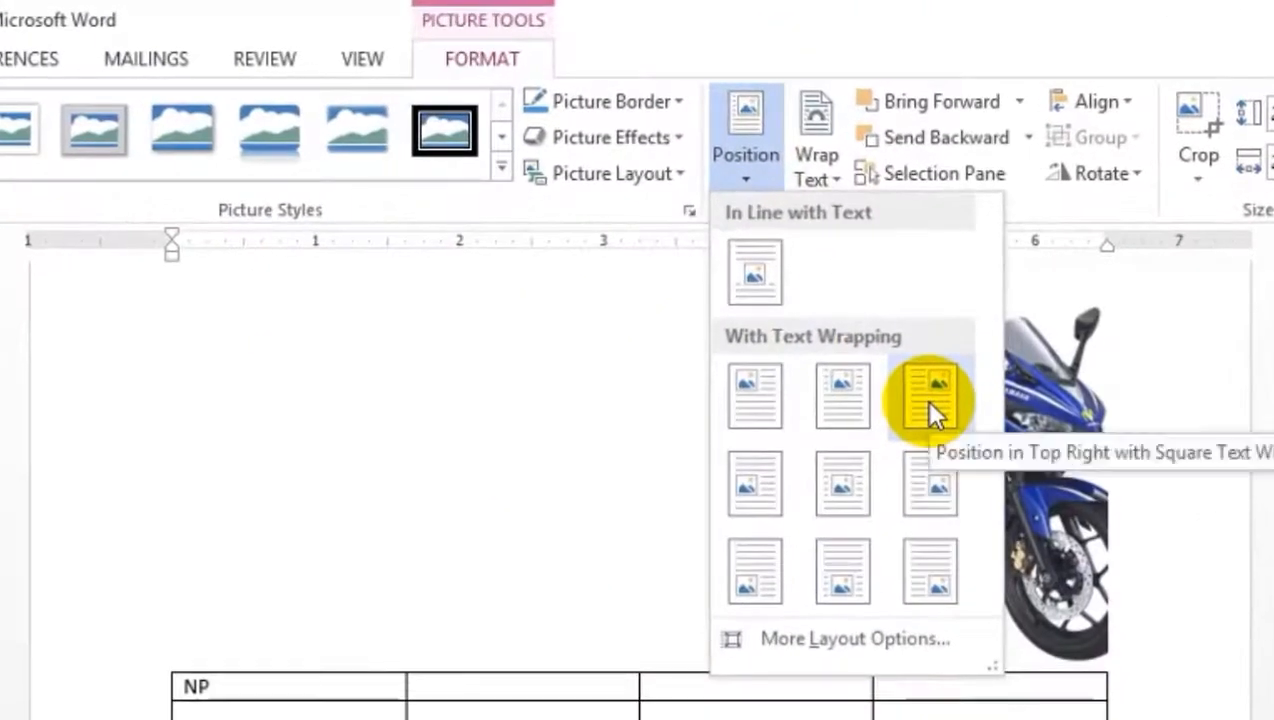
left_click(925, 399)
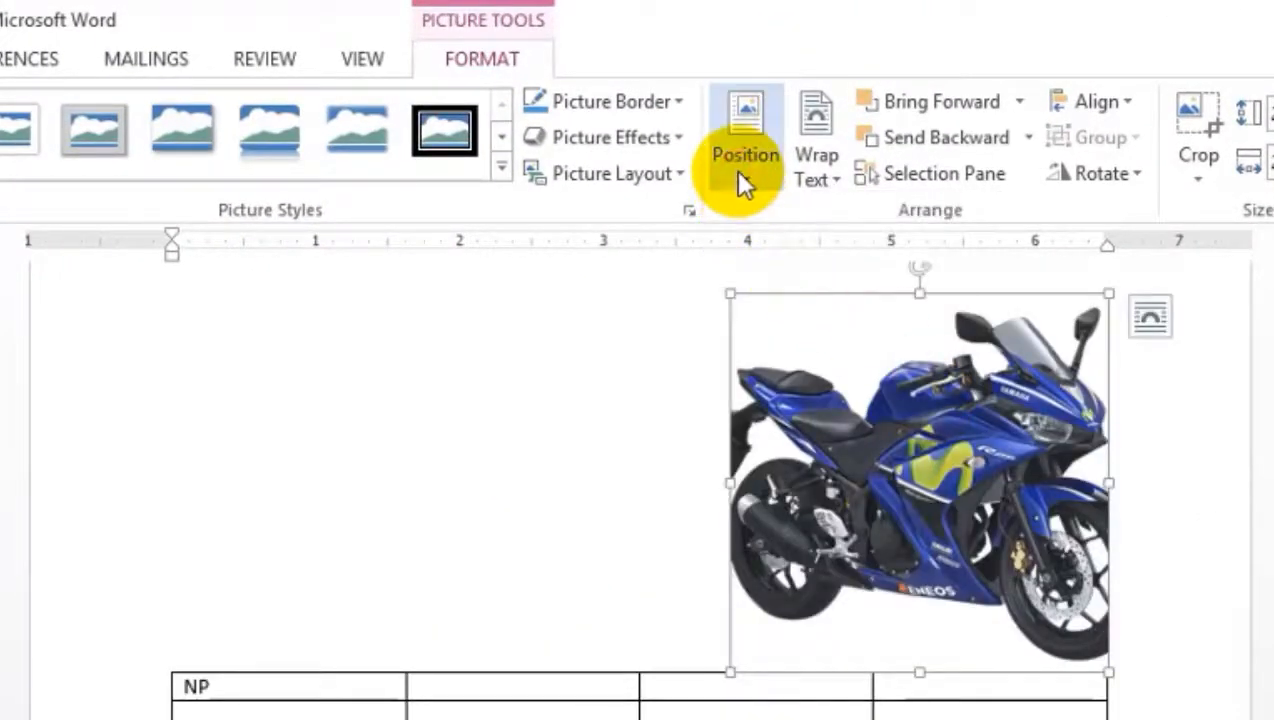
left_click(745, 170)
left_click(850, 472)
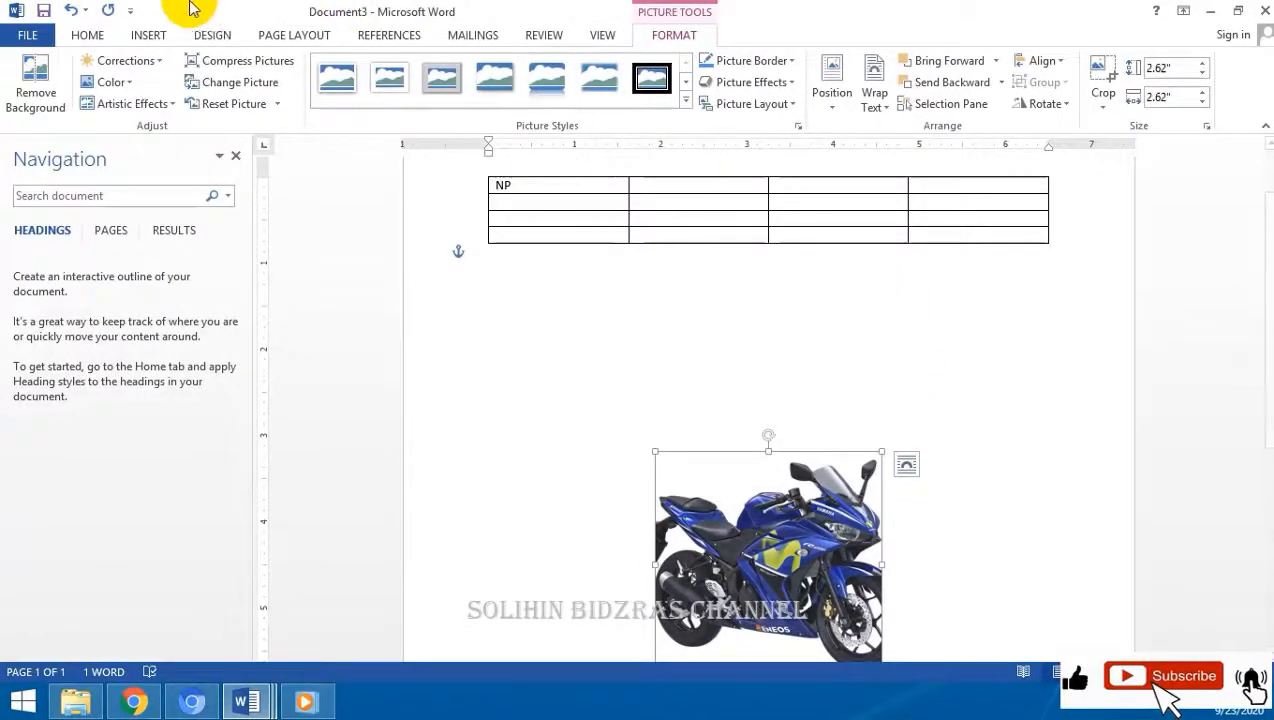
Step: Look at the online picture sources, Bing Image Search and OneDrive, and close them without inserting anything
left_click(150, 35)
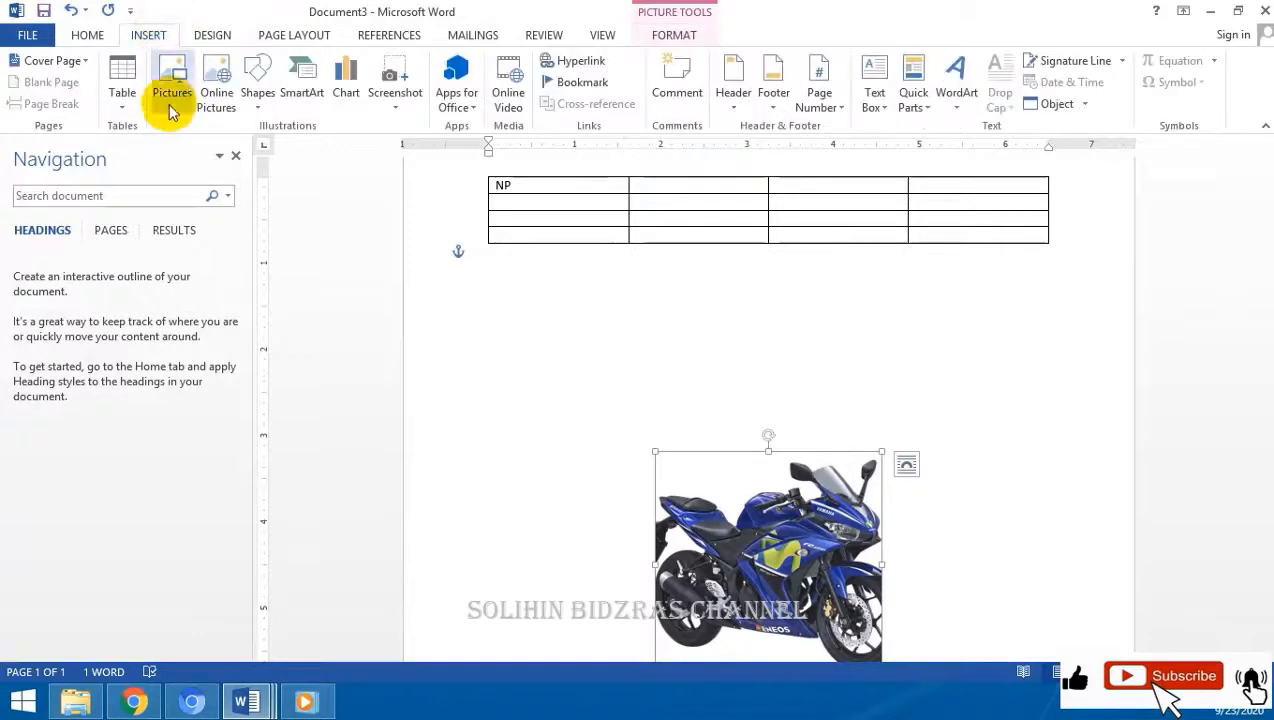
left_click(219, 98)
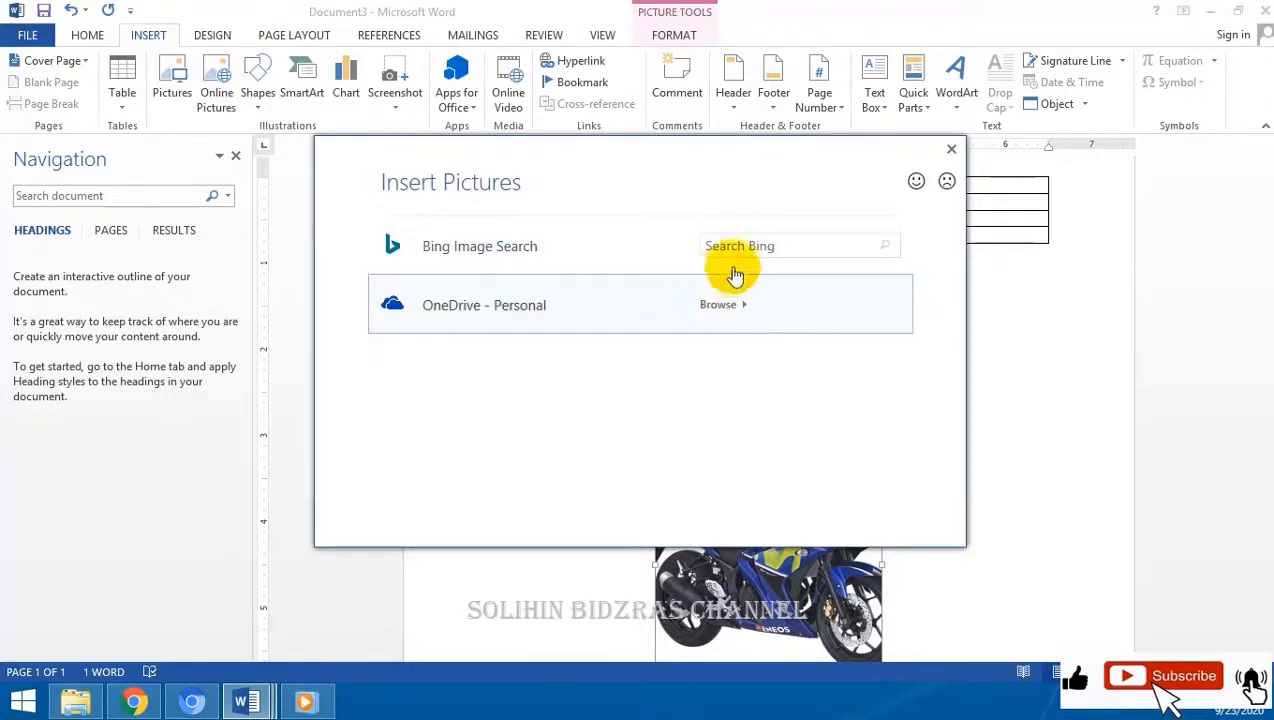
left_click(784, 248)
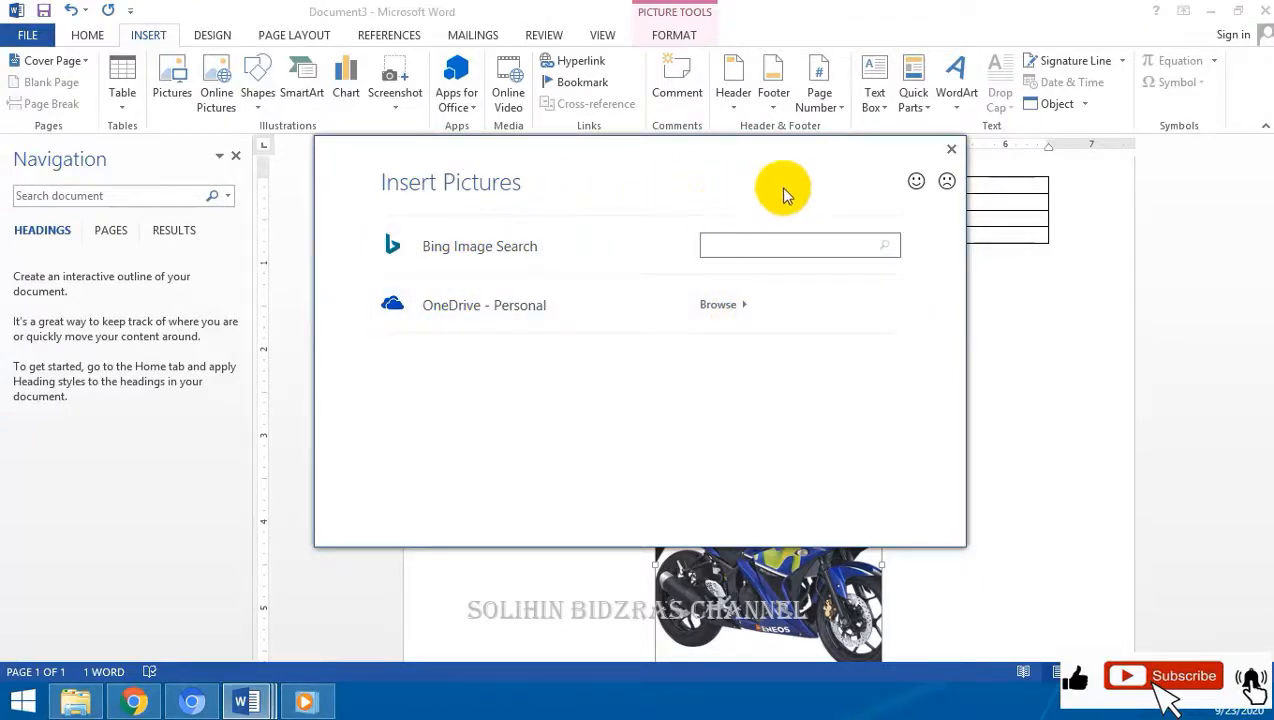
left_click(952, 150)
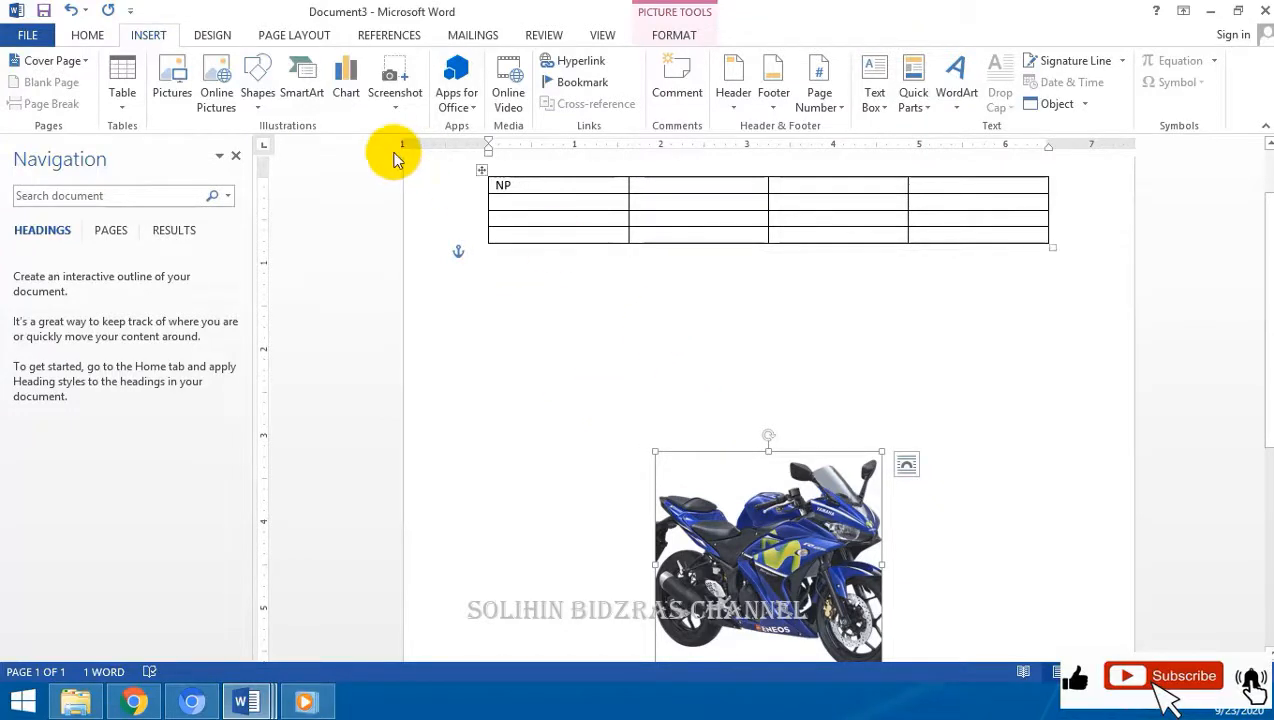
Step: Draw a jagged explosion shape from Stars and Banners, about 2.53" high and 2.91" wide, between the table and the motorcycle picture
left_click(258, 112)
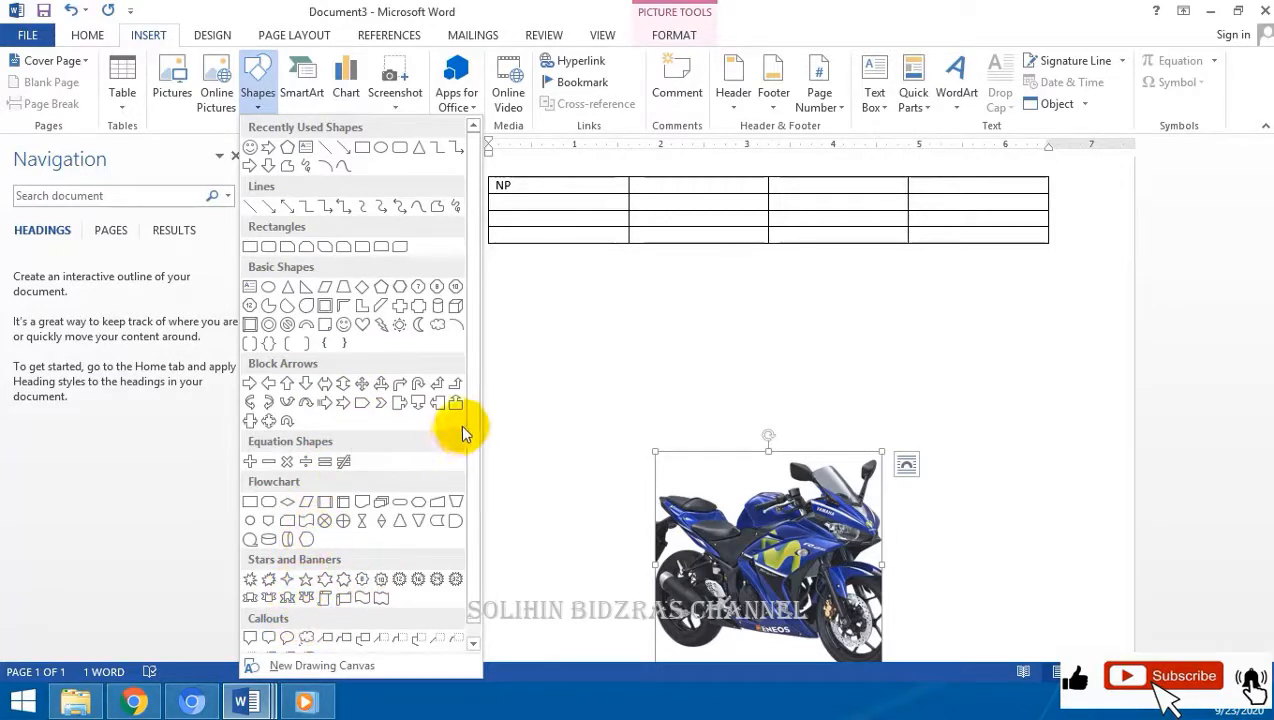
scroll(465, 490, "down", 1)
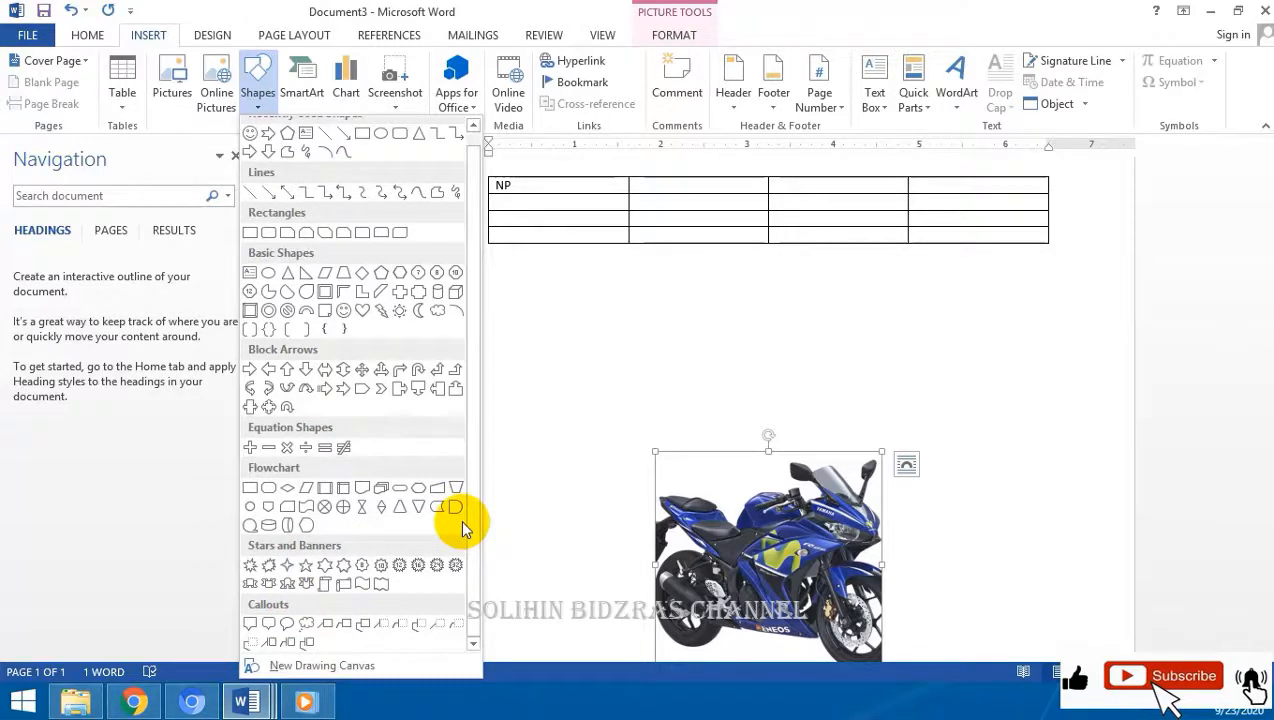
left_click(268, 565)
left_click(692, 341)
left_click_drag(770, 434, 942, 558)
mouse_move(839, 447)
left_mouse_down()
mouse_move(845, 398)
mouse_move(761, 410)
left_mouse_up()
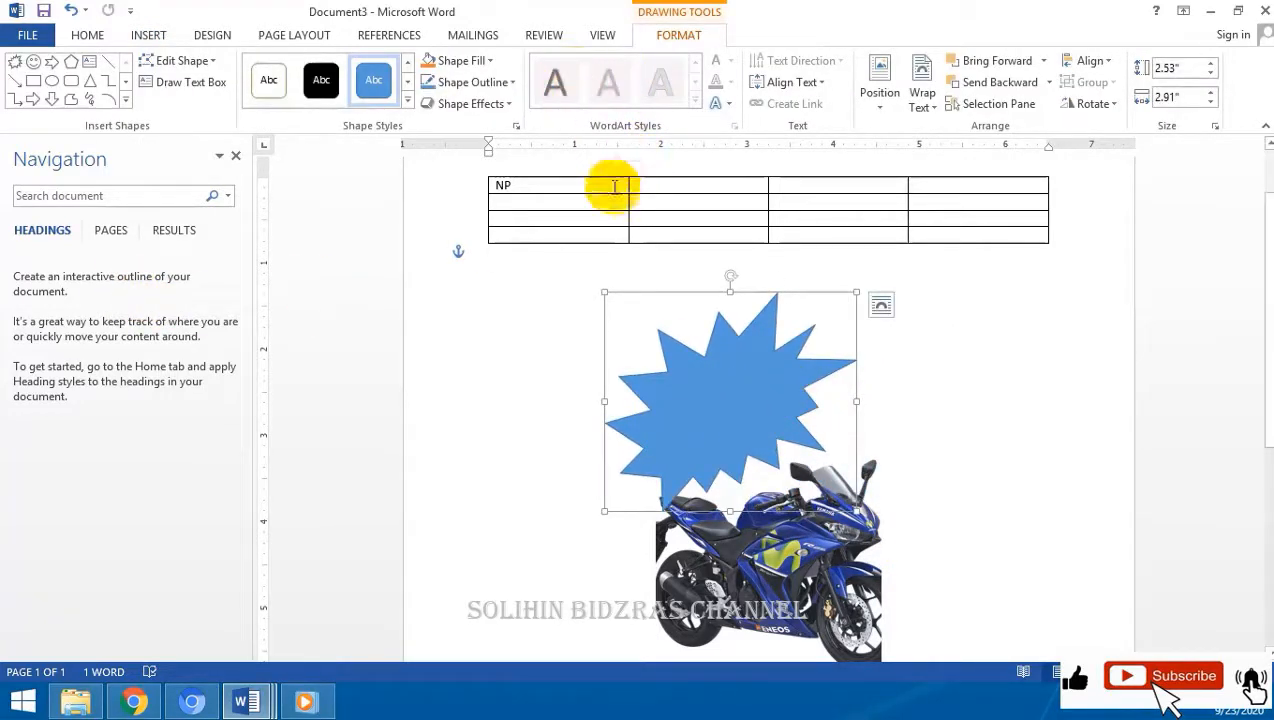
Step: Add the text "Promo Helm Yamaha , Pemakaian Rossi" inside the explosion shape
right_click(735, 393)
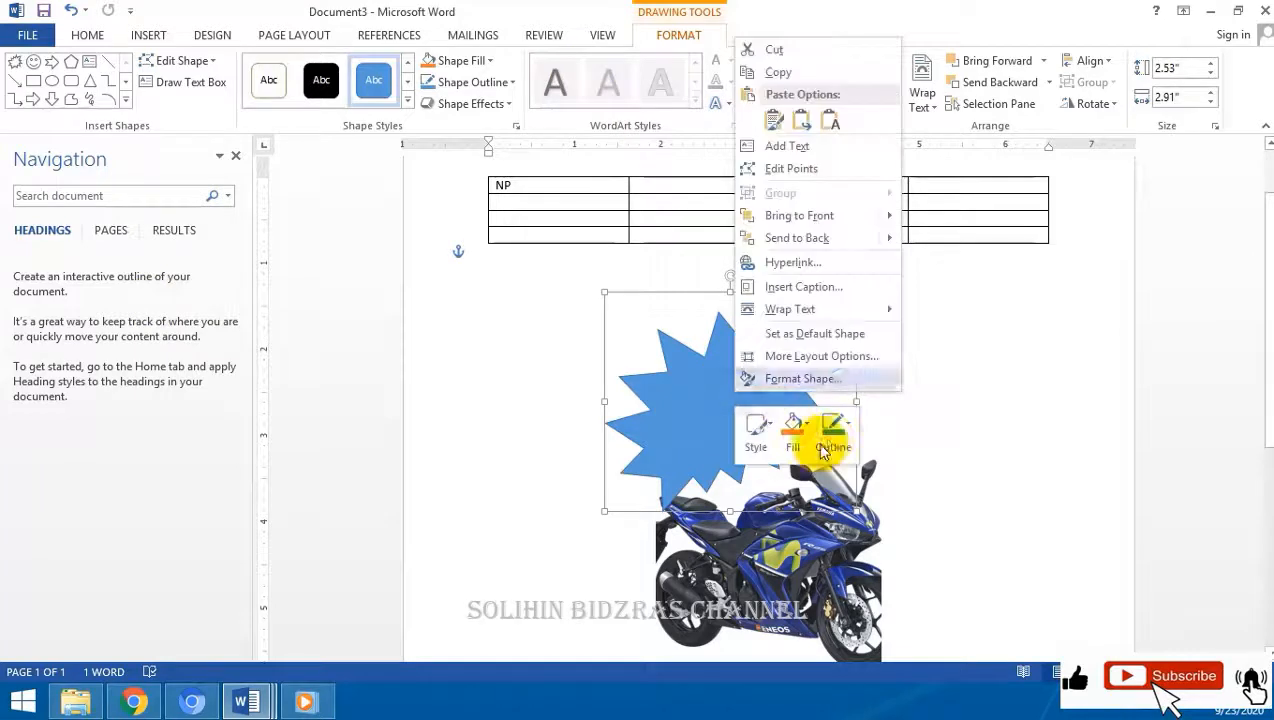
left_click(797, 155)
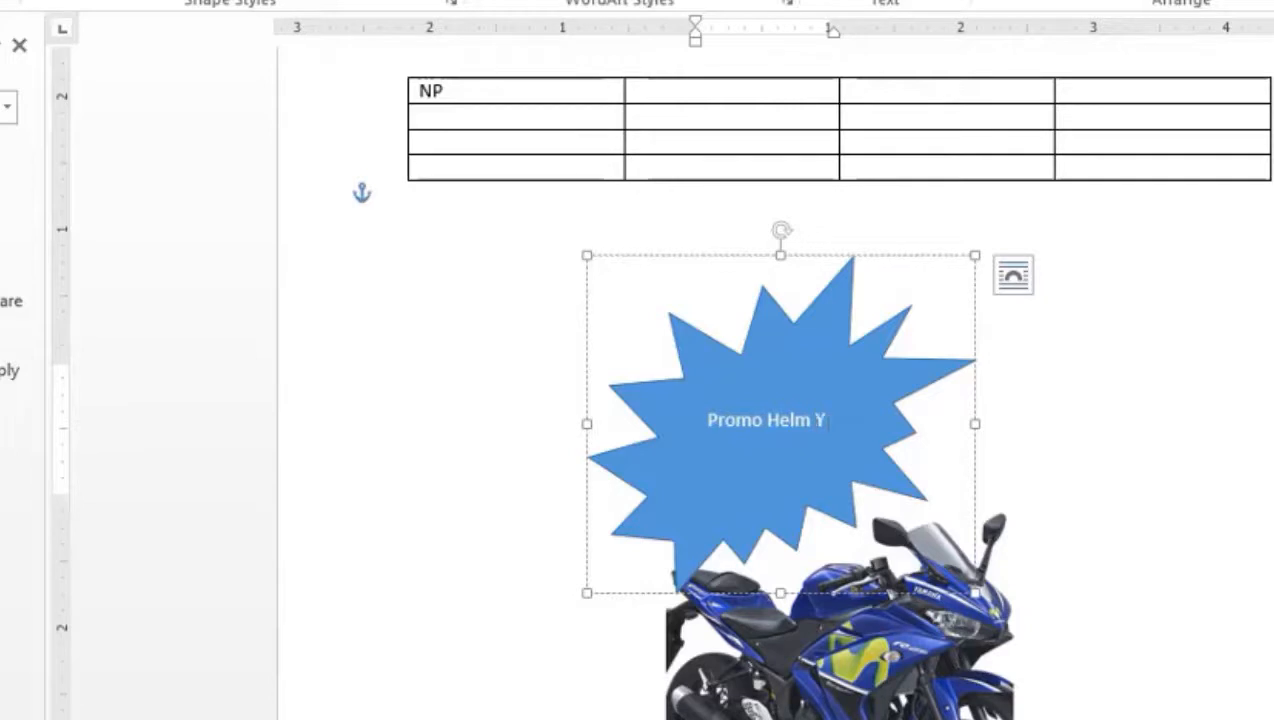
type("amaha ,")
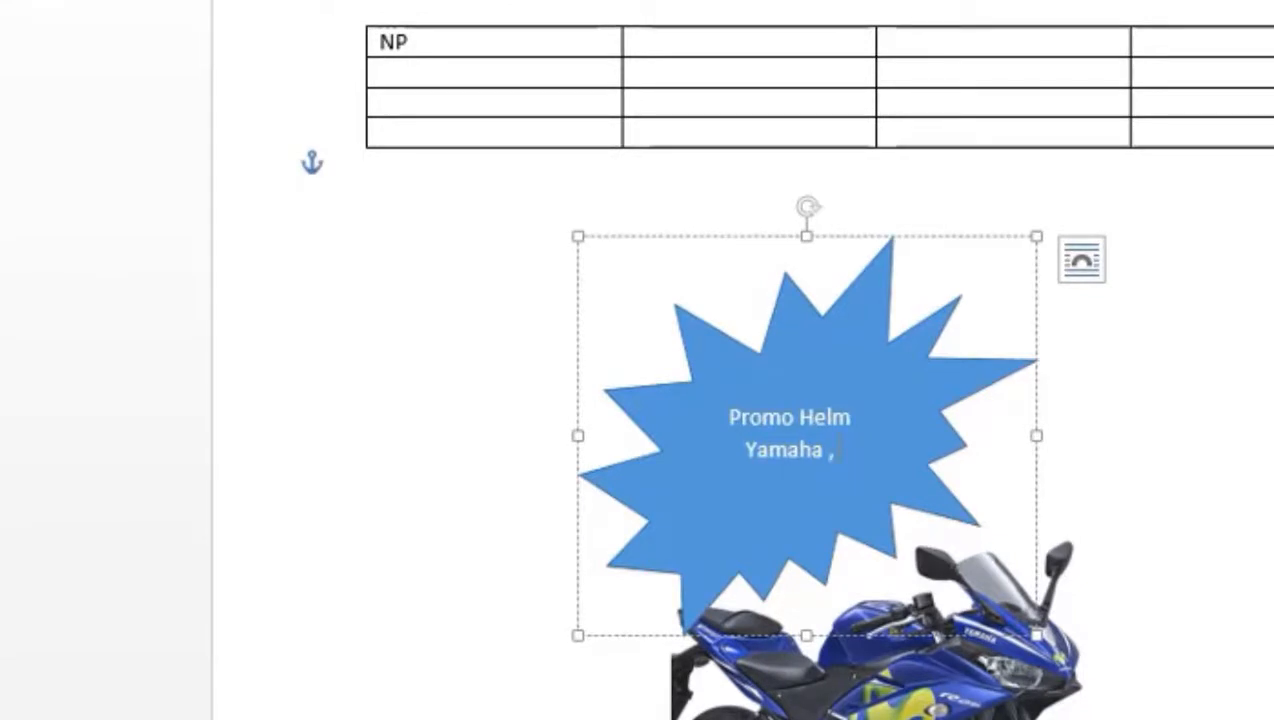
type("emakaia")
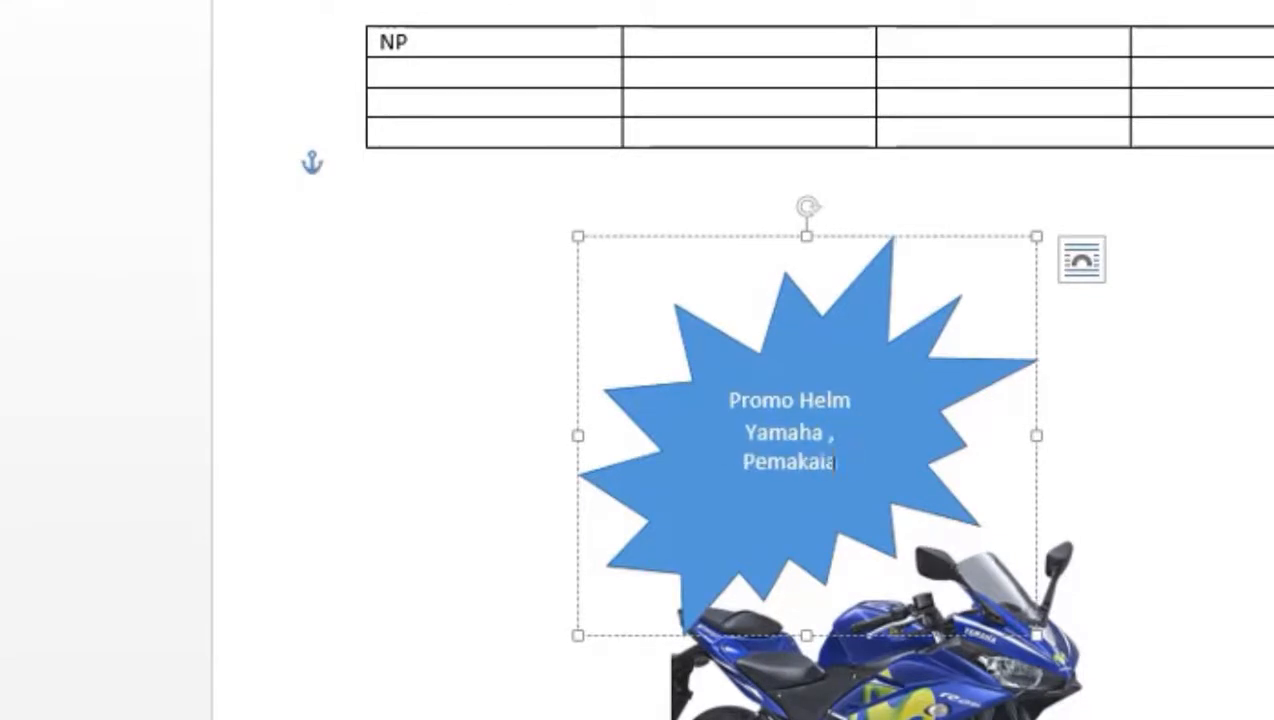
type("n Rossi")
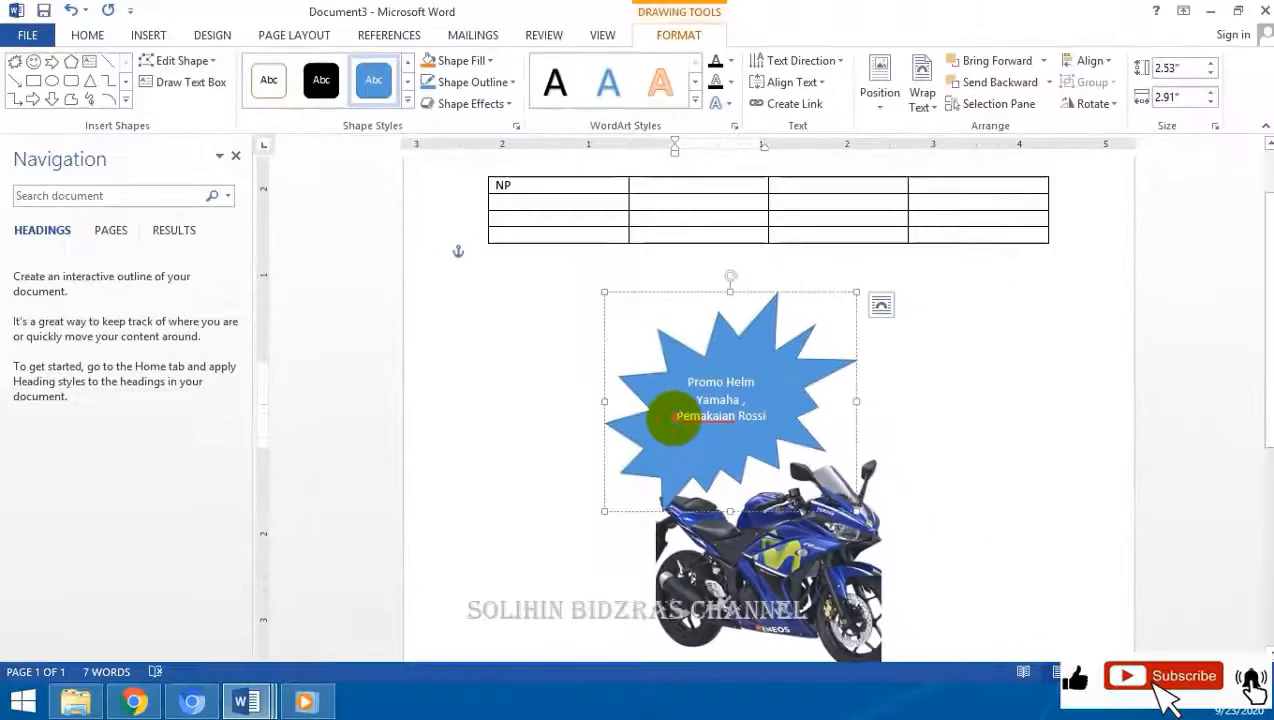
Step: Set the font size of all the text in the explosion shape to 20
left_click_drag(706, 465, 924, 446)
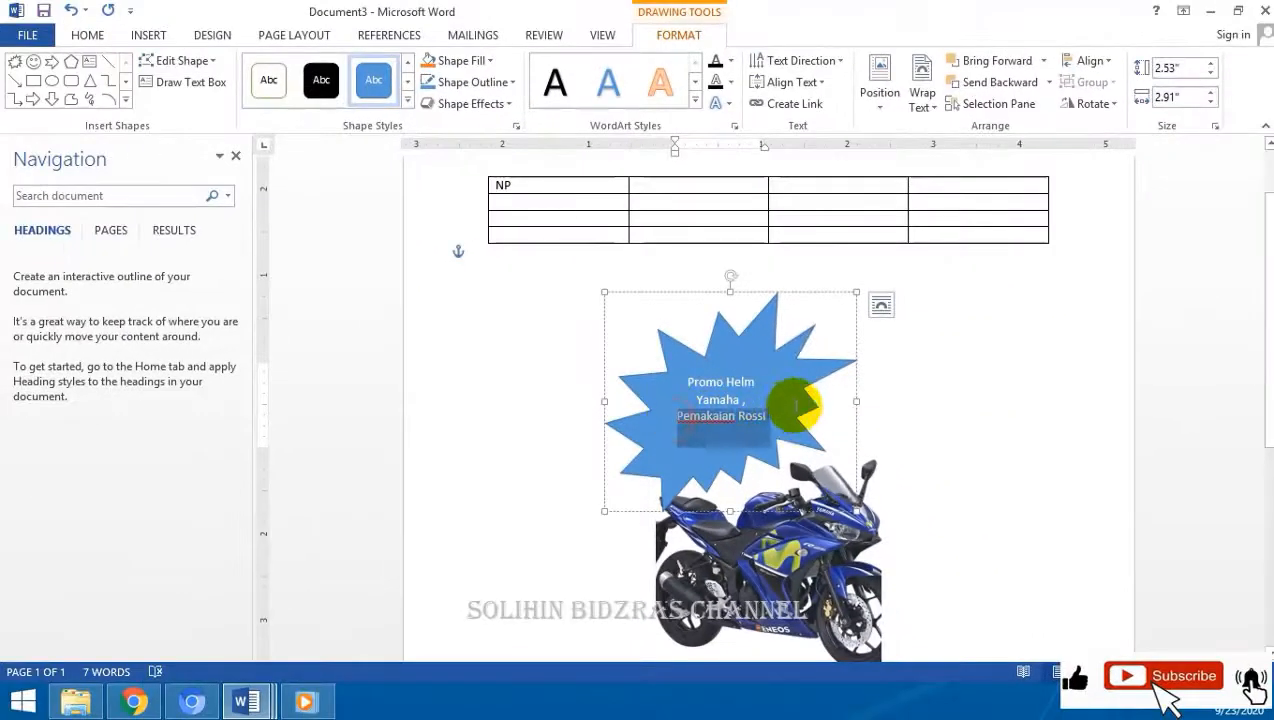
left_click_drag(795, 407, 816, 364)
left_click_drag(690, 382, 796, 425)
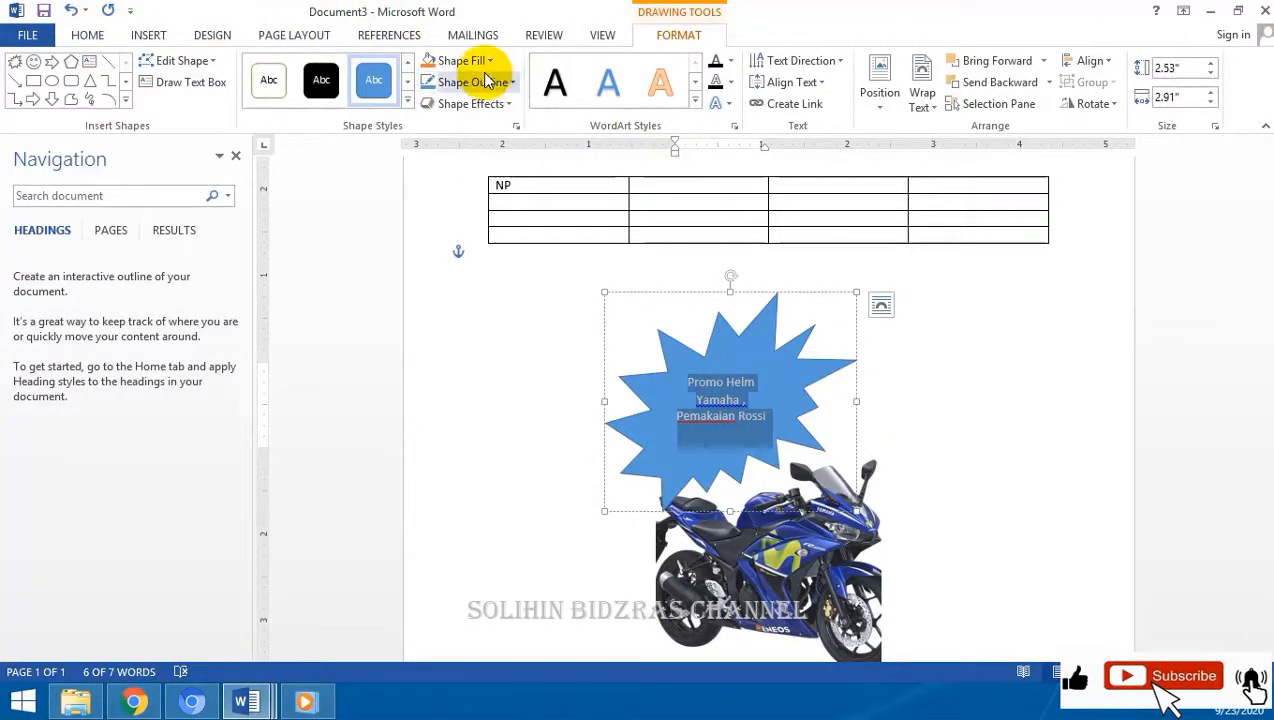
left_click(88, 35)
left_click(272, 68)
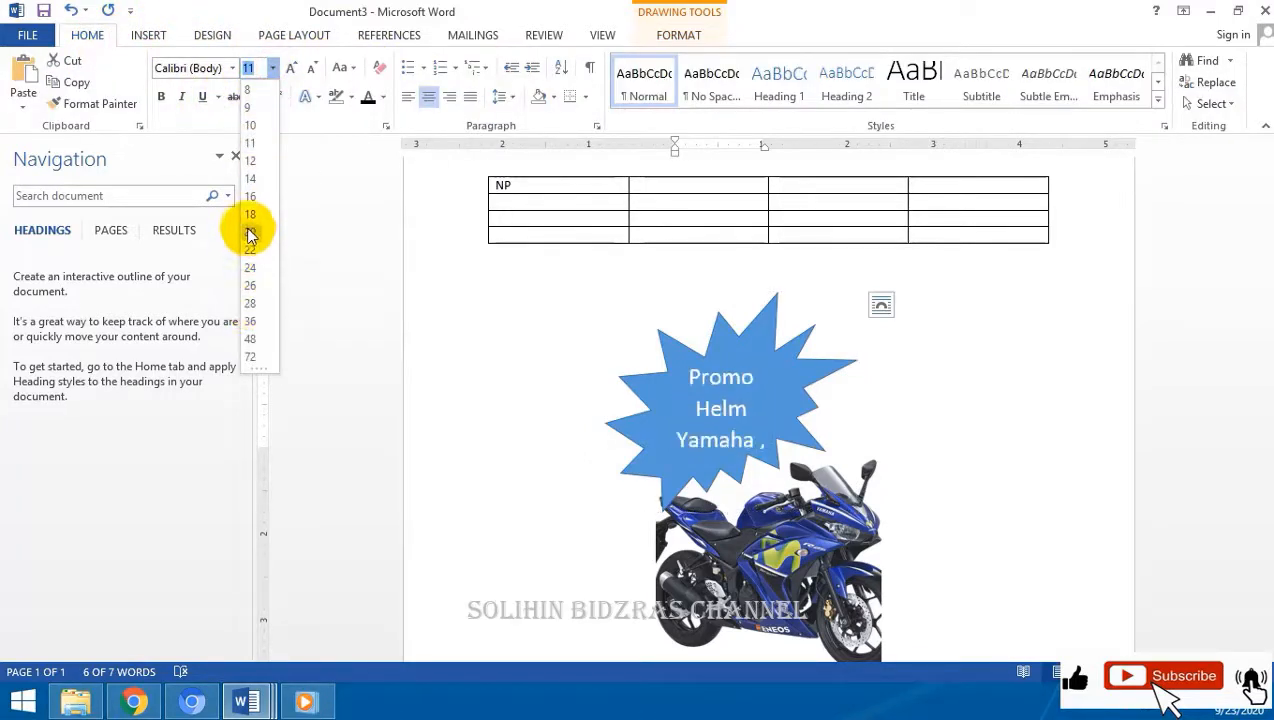
left_click(250, 232)
left_click(952, 411)
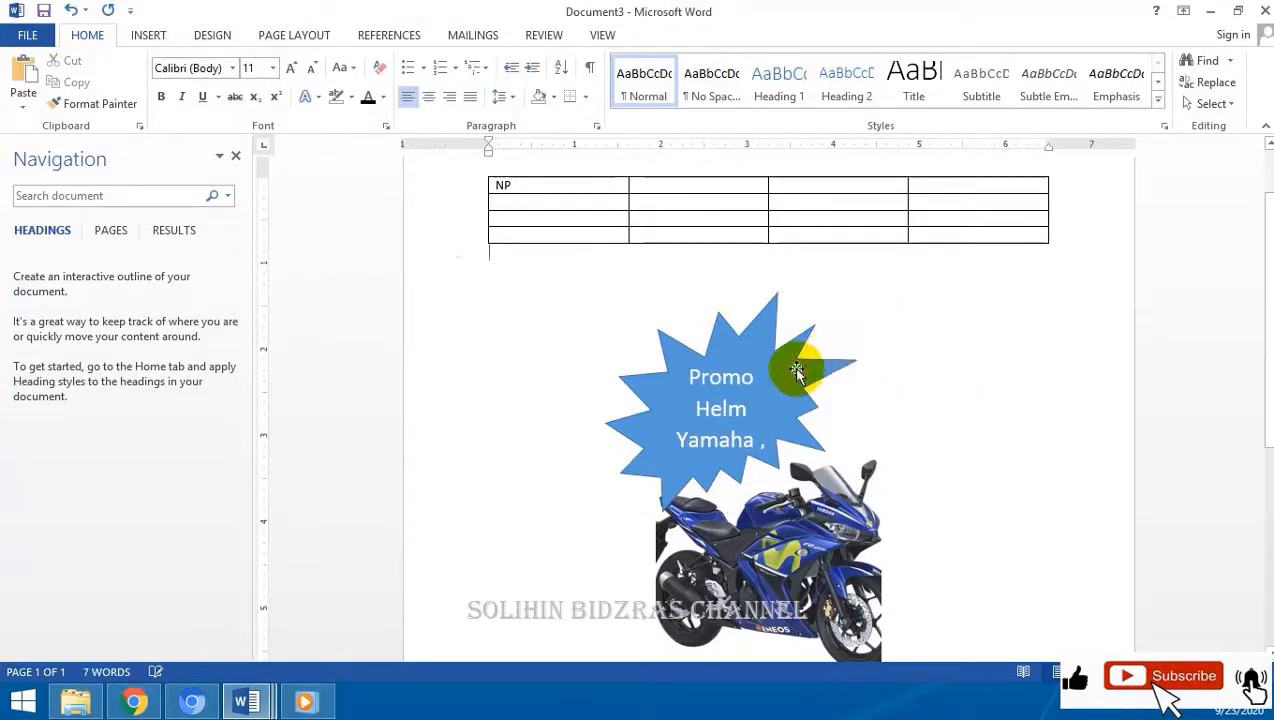
Step: Apply the solid orange fill style from the second row of the shape styles to the explosion shape
left_click(796, 372)
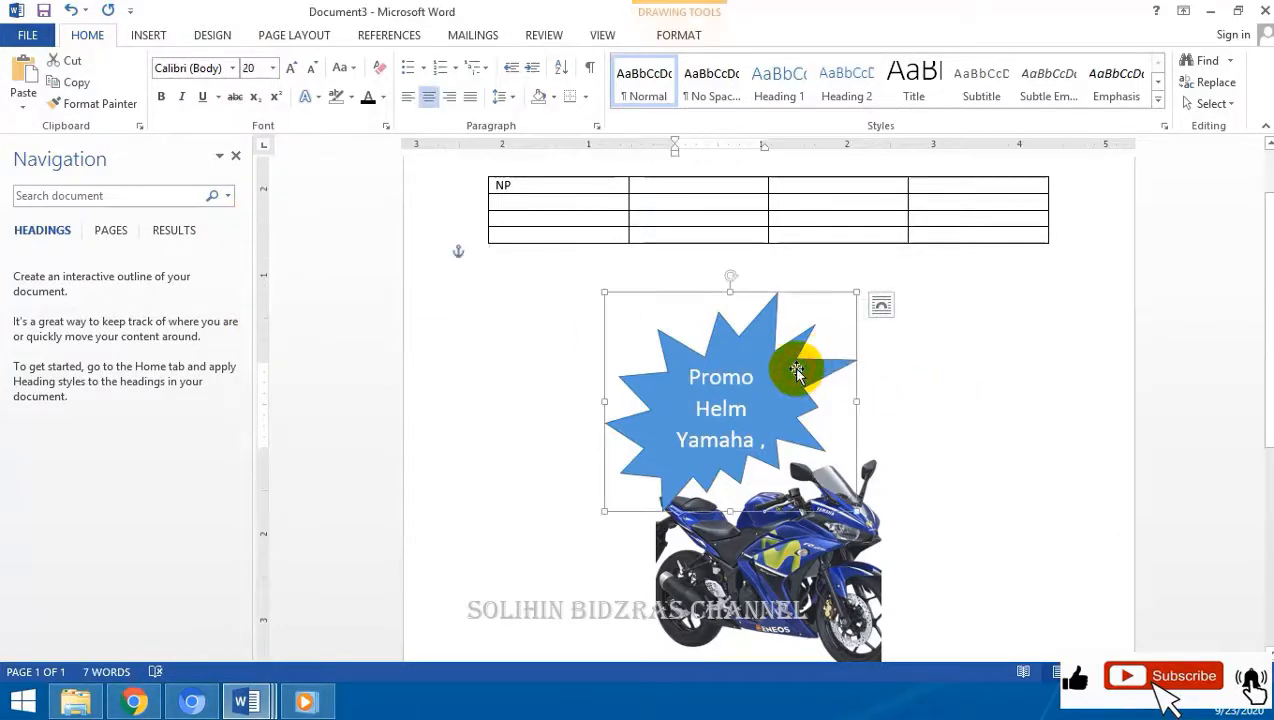
left_click(688, 37)
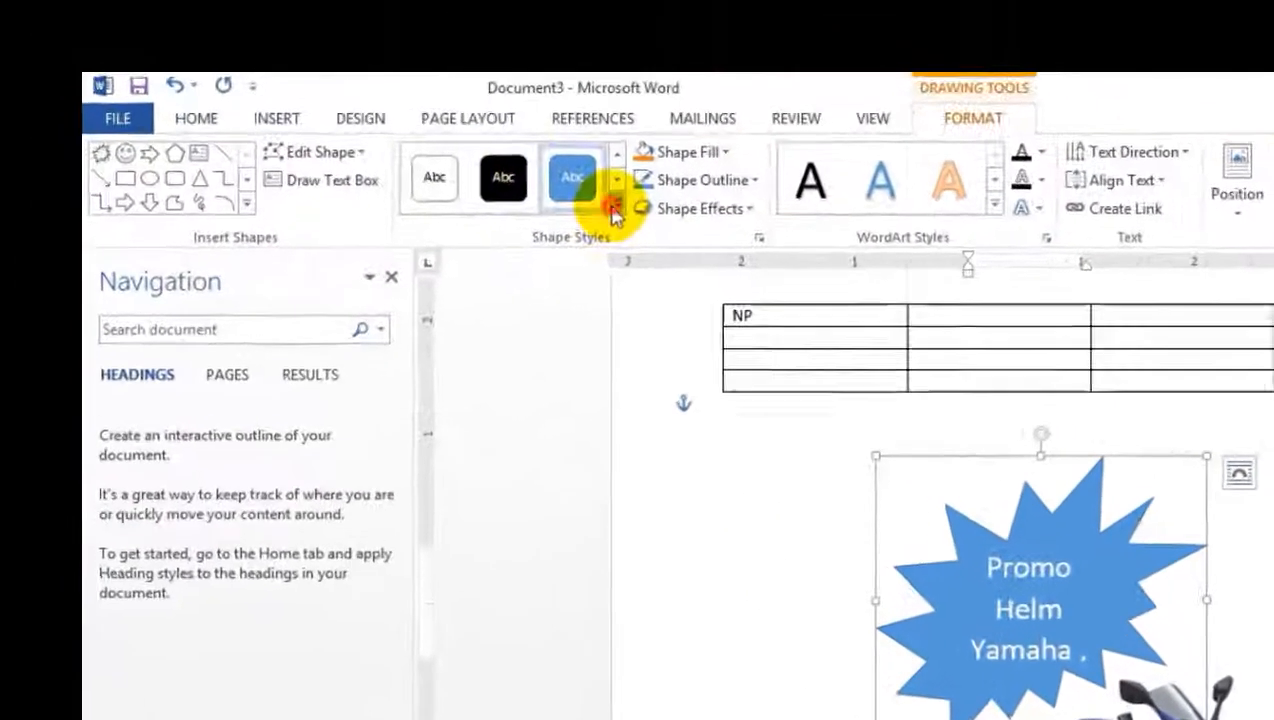
left_click(408, 97)
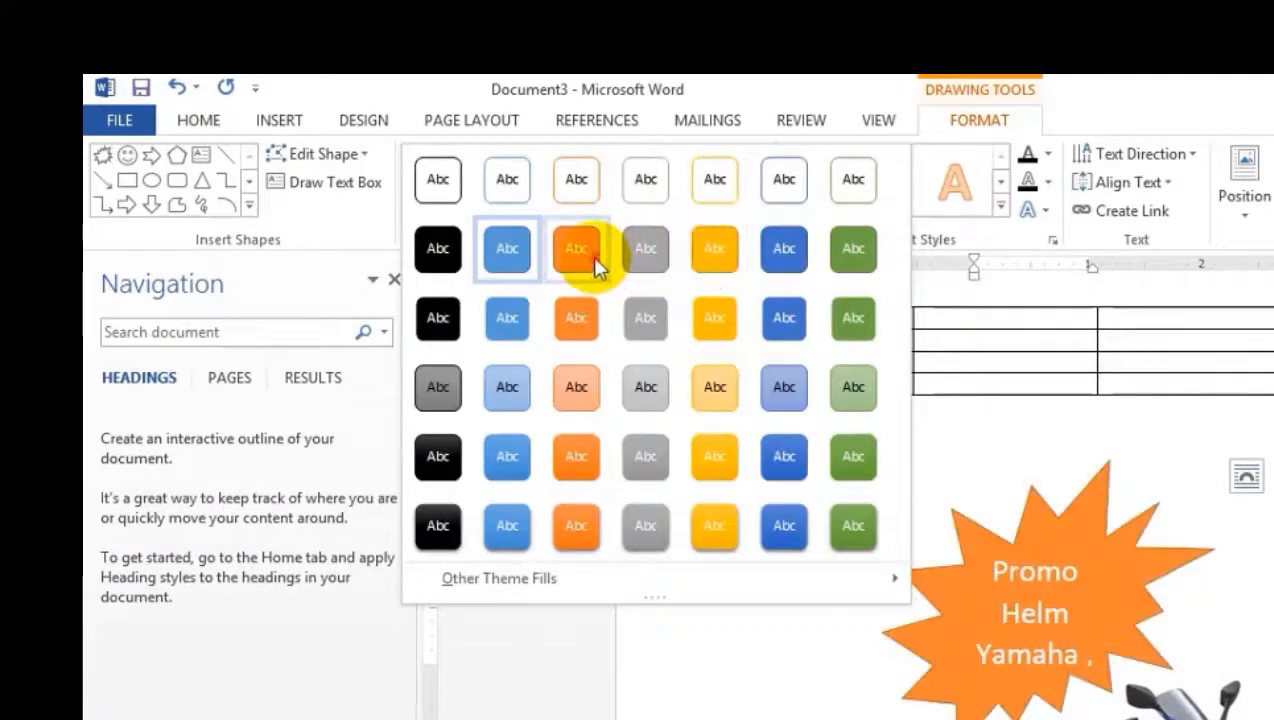
left_click(591, 256)
left_click(569, 364)
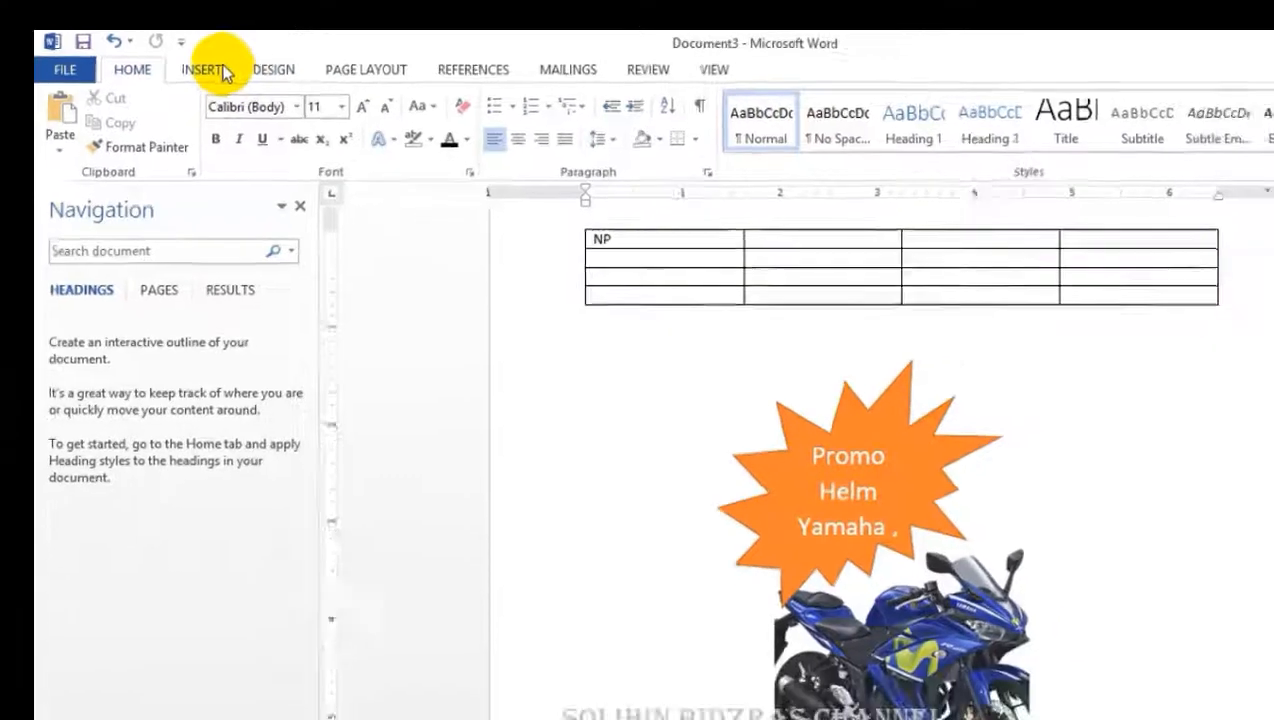
Step: Examine the SmartArt graphic layouts by category, from List, Process and Cycle through Hierarchy, Relationship, Matrix, Pyramid and Picture
left_click(288, 120)
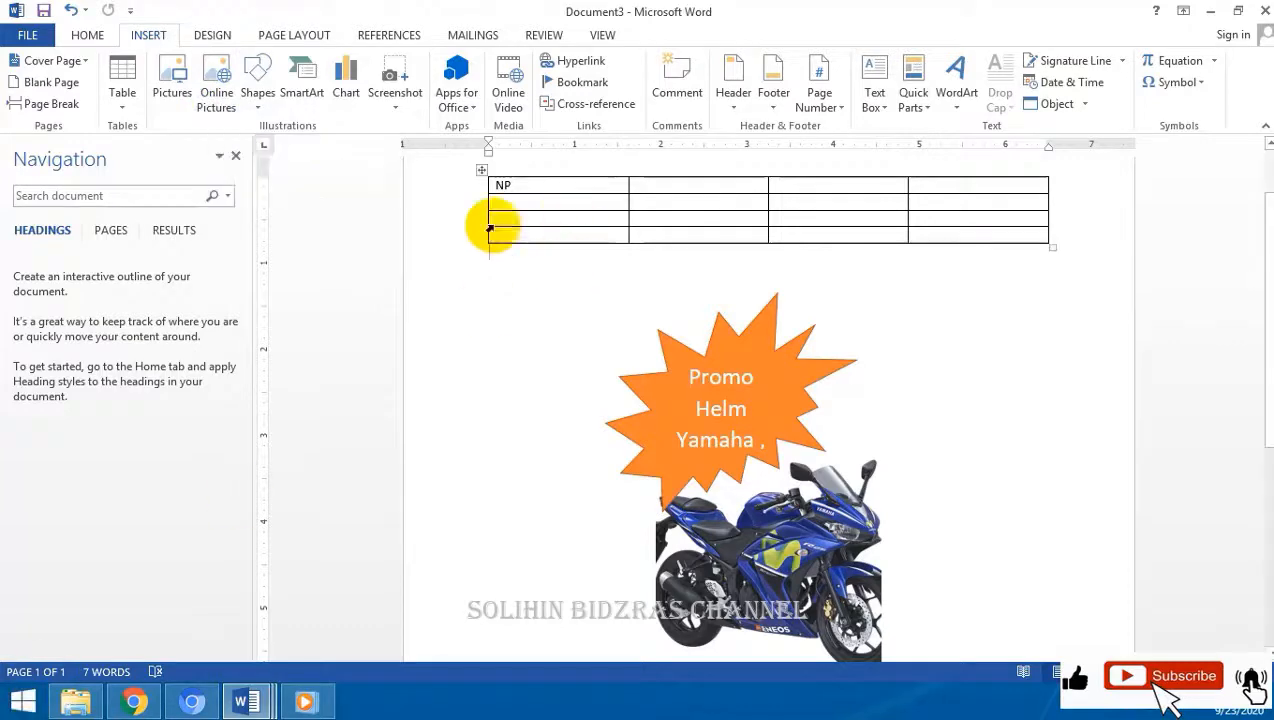
left_click(257, 88)
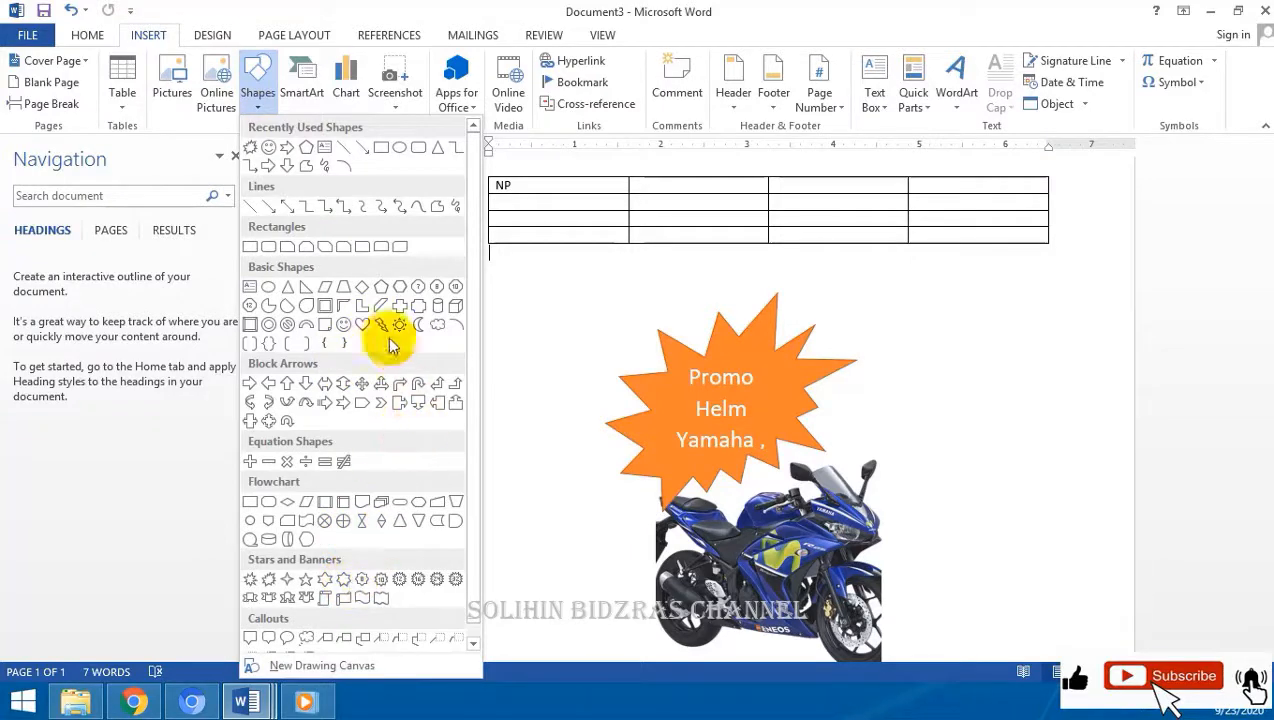
left_click(305, 80)
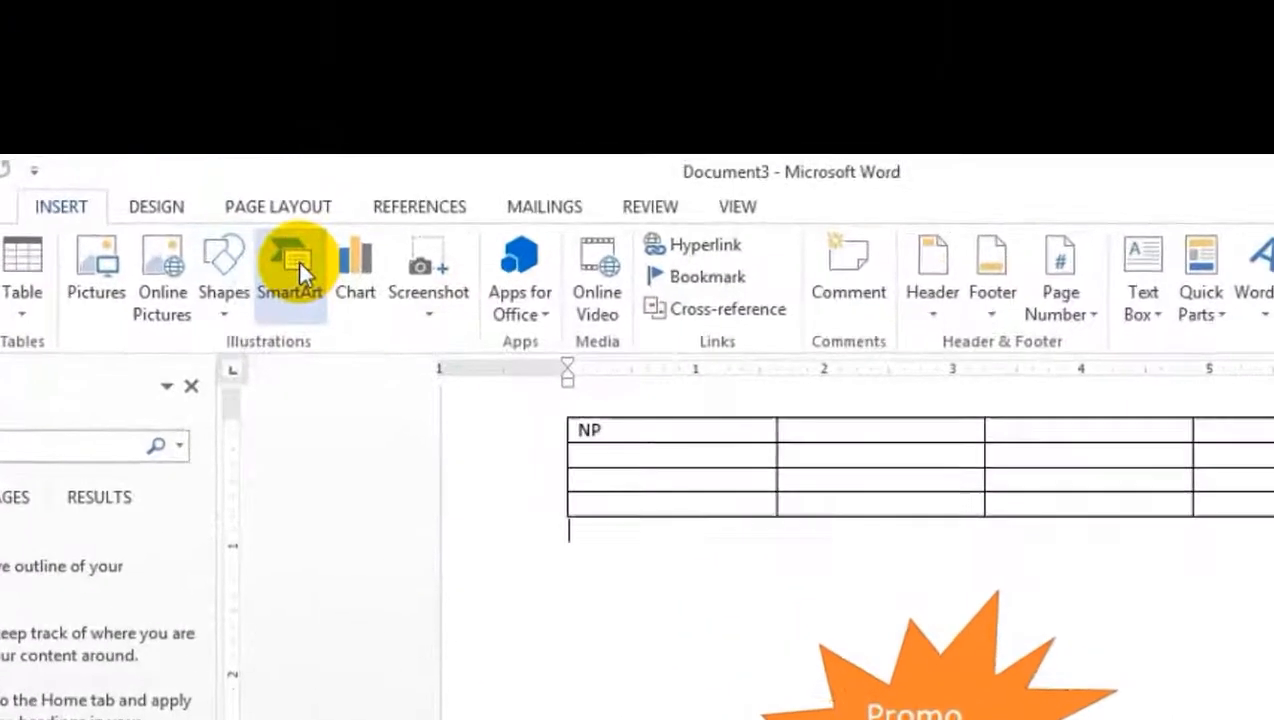
left_click(390, 504)
left_click(393, 538)
left_click(390, 571)
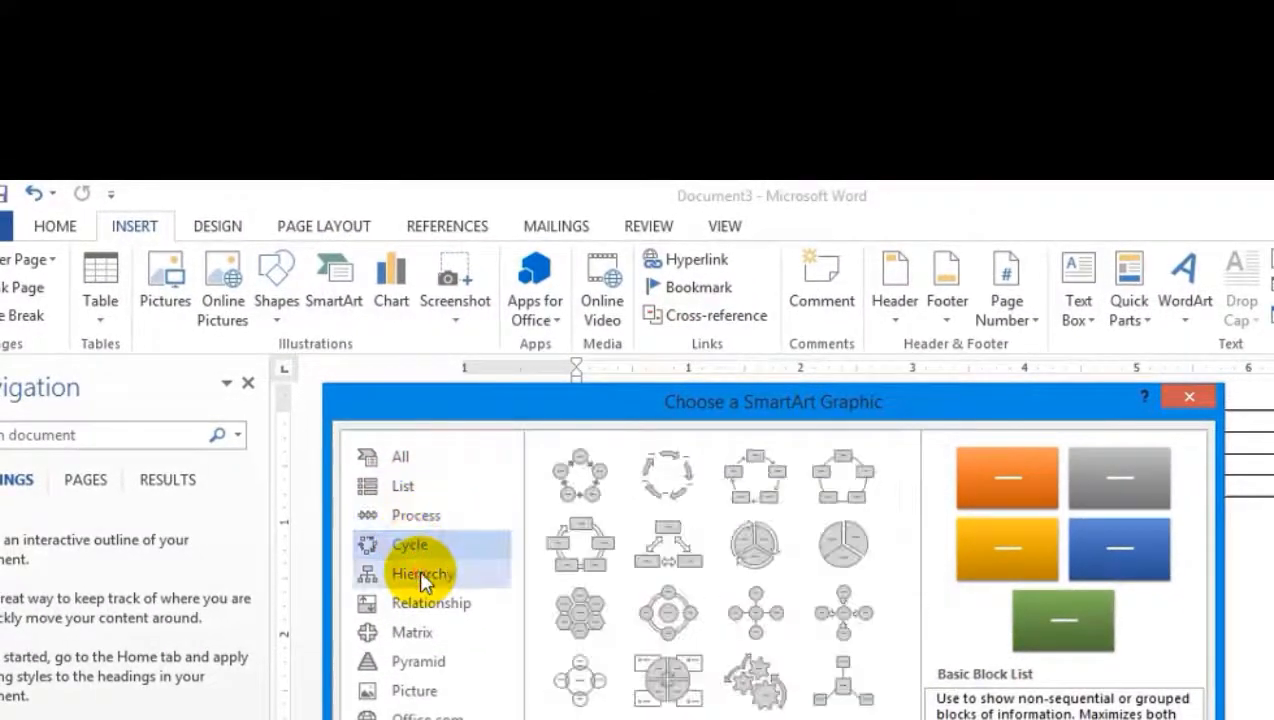
left_click(422, 578)
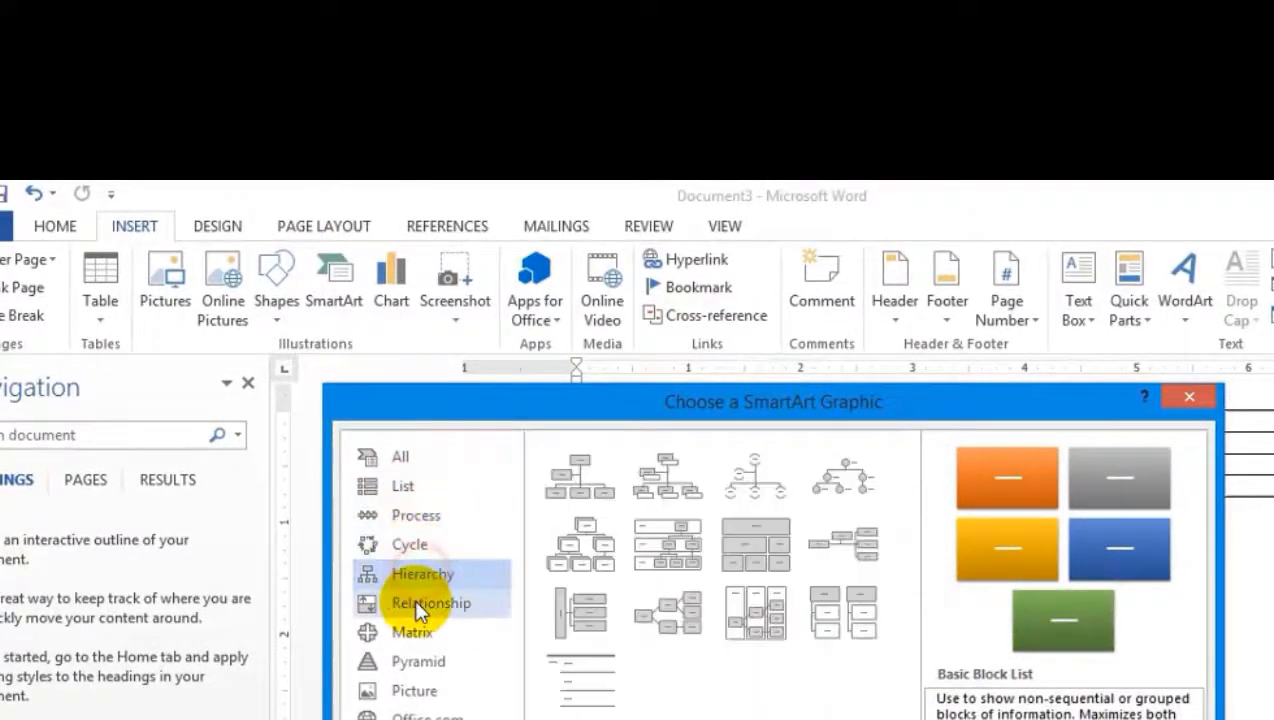
left_click(420, 604)
left_click(412, 632)
left_click(419, 660)
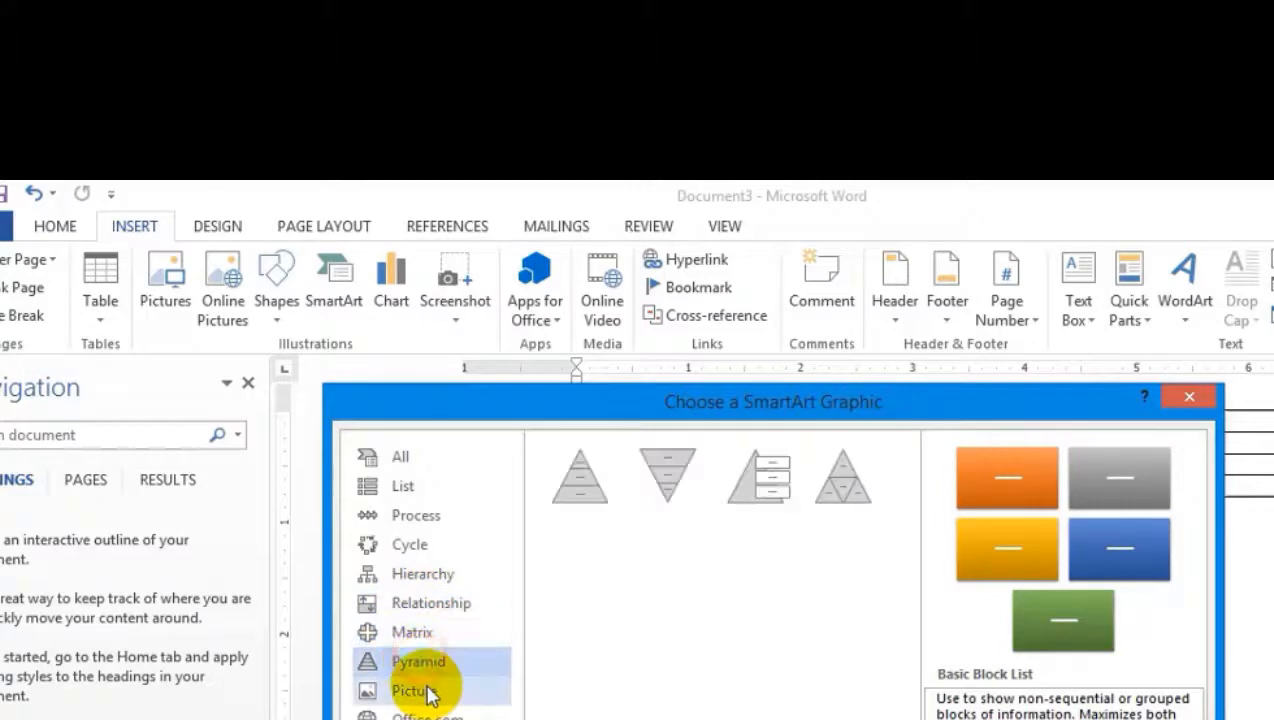
left_click(432, 694)
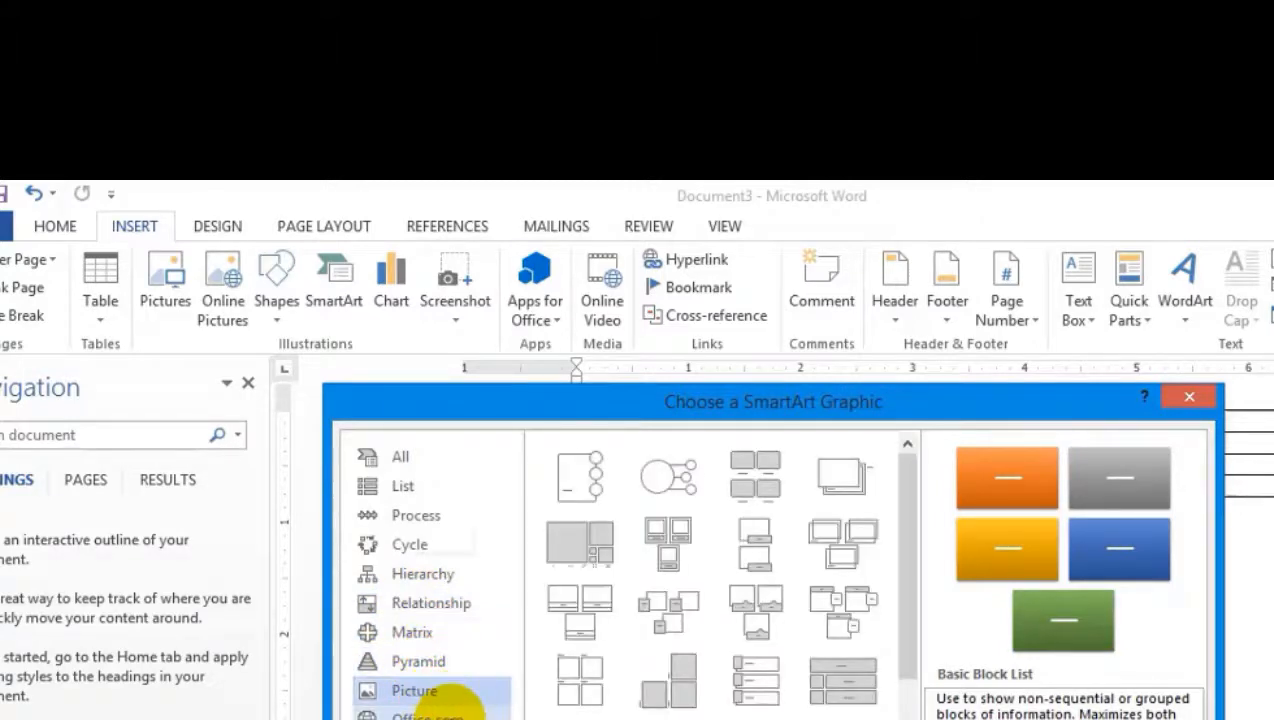
Step: Insert an Organization Chart from the Hierarchy category of SmartArt graphics
left_click(463, 574)
left_click(578, 477)
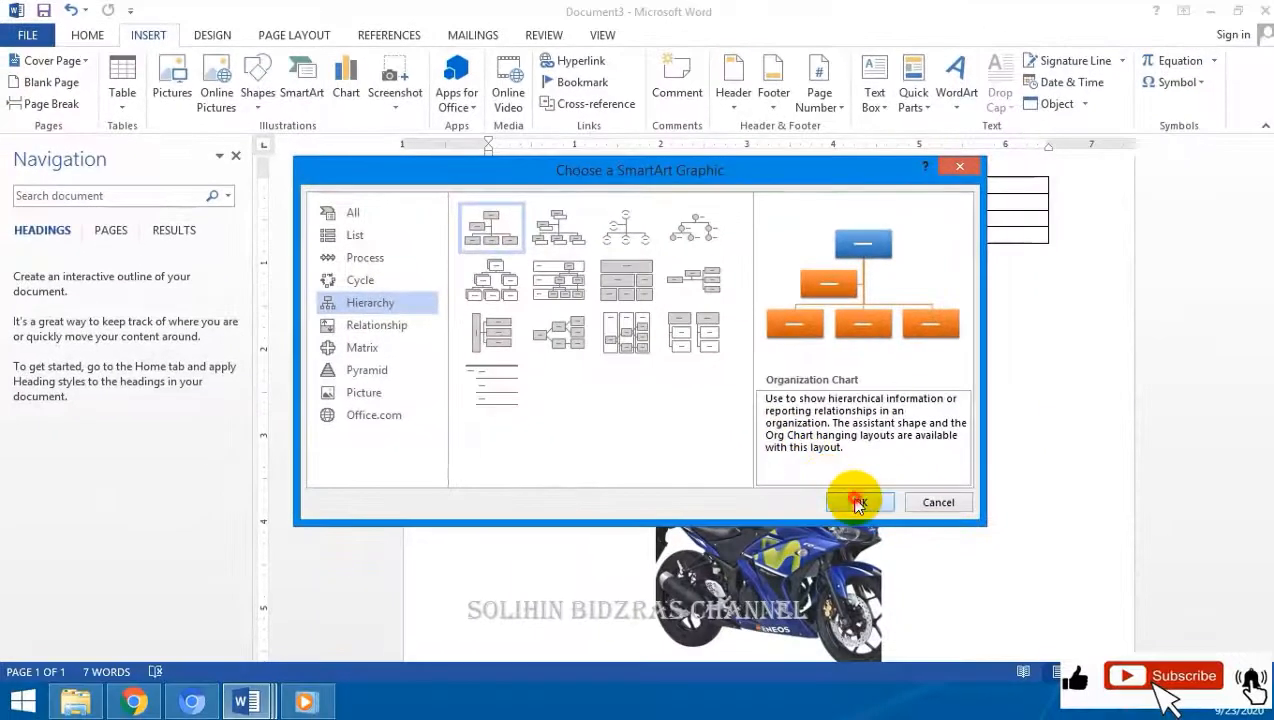
left_click(960, 668)
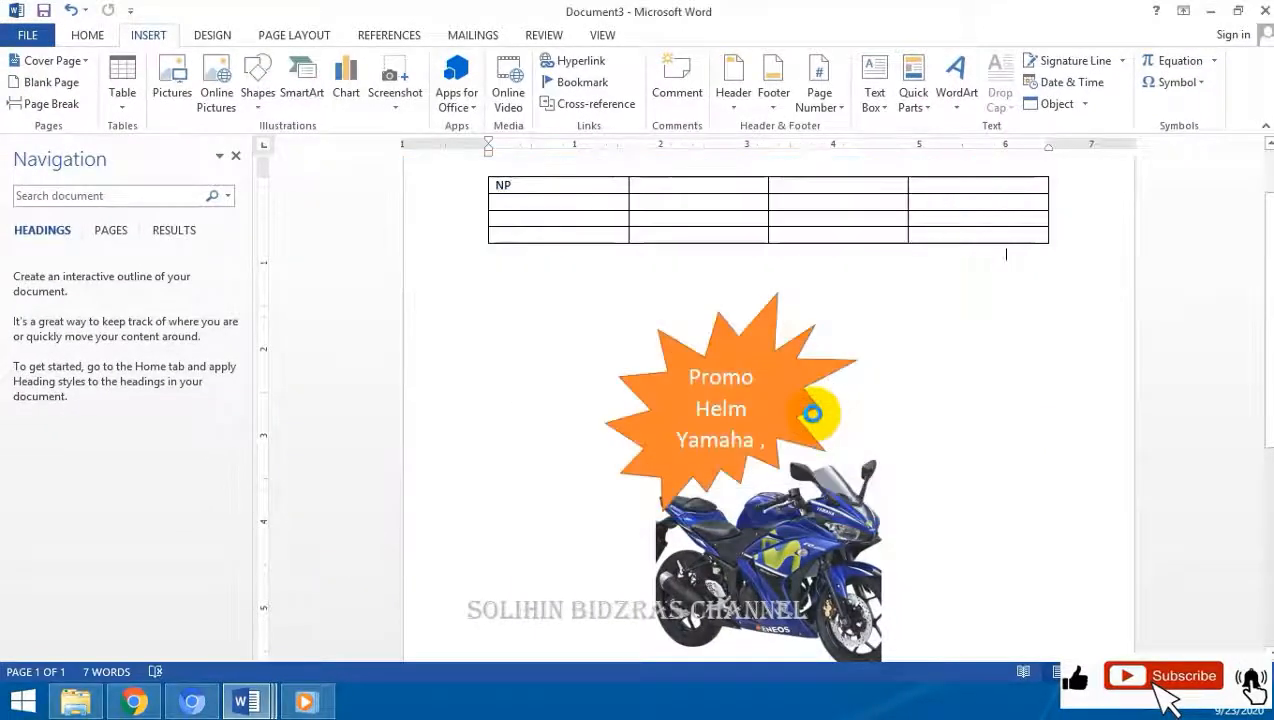
Step: Fill the organization chart's top box with "km" and the assistant box below it with "wakil"
left_click(766, 323)
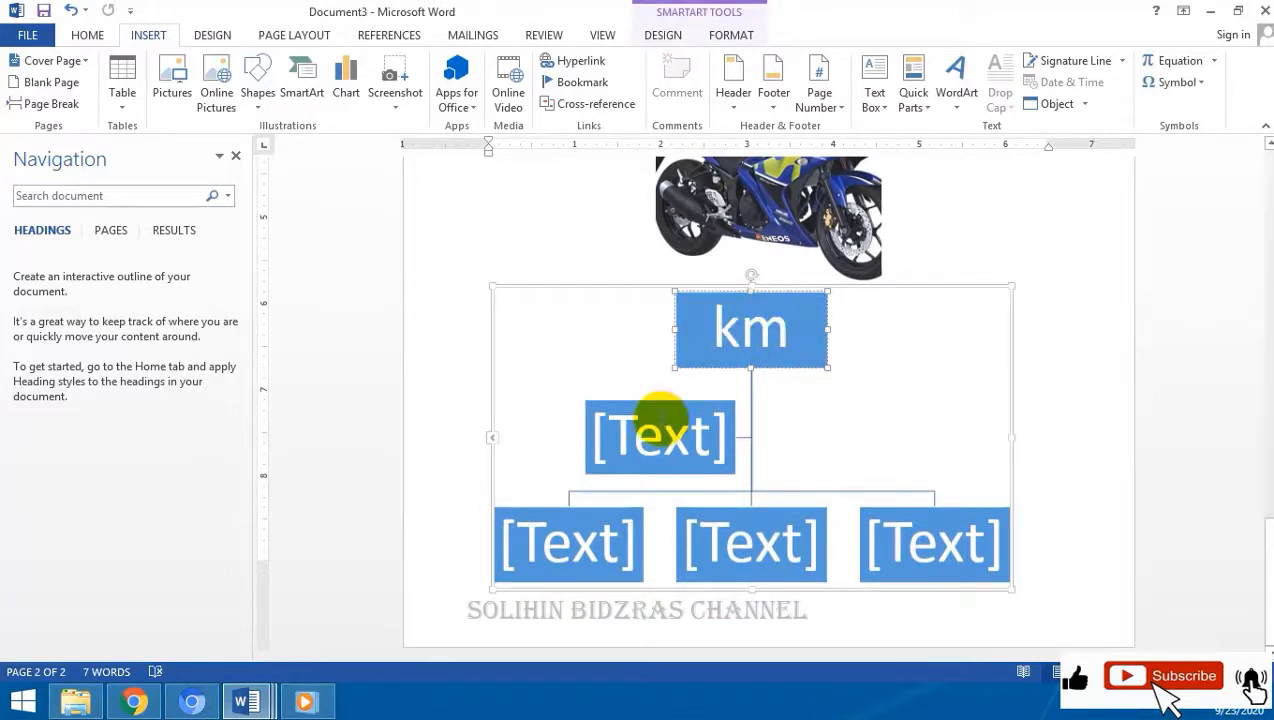
left_click(651, 428)
type("w")
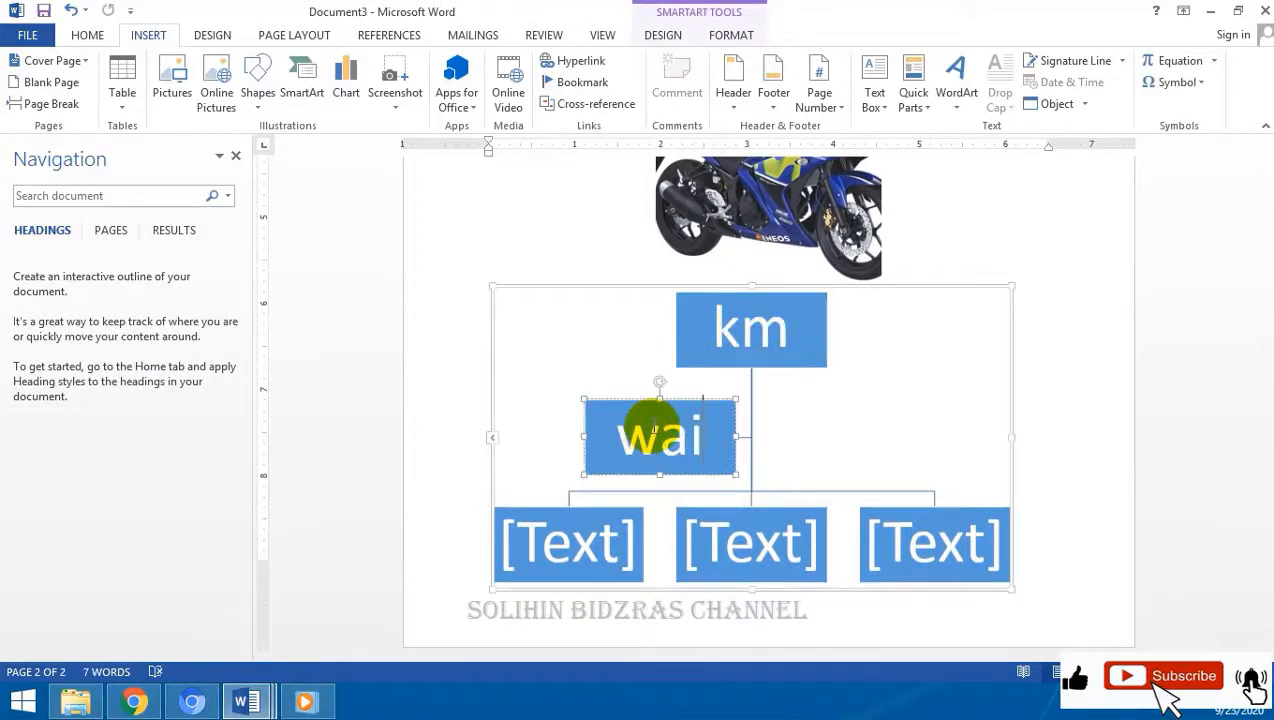
type("akil")
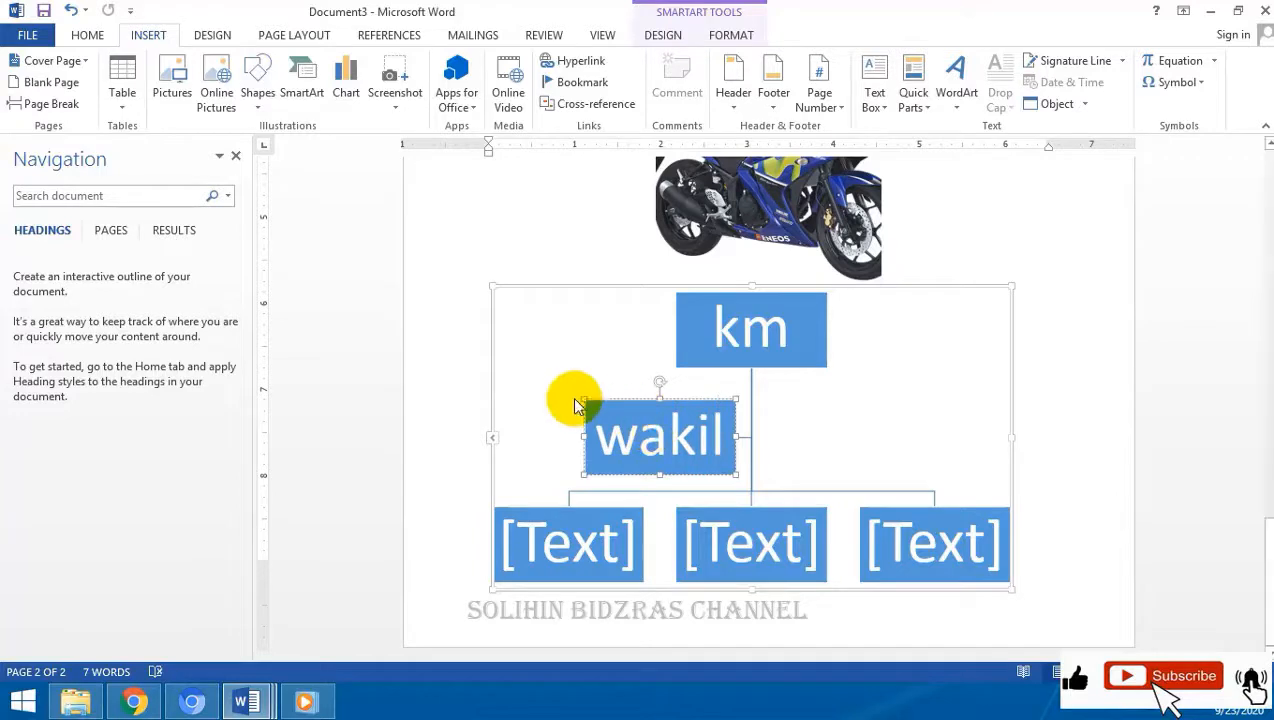
Step: Fill the three lower boxes of the organization chart, from left to right, with "bendahara", "sekretaris" and "humas"
left_click(558, 519)
type("bendahara")
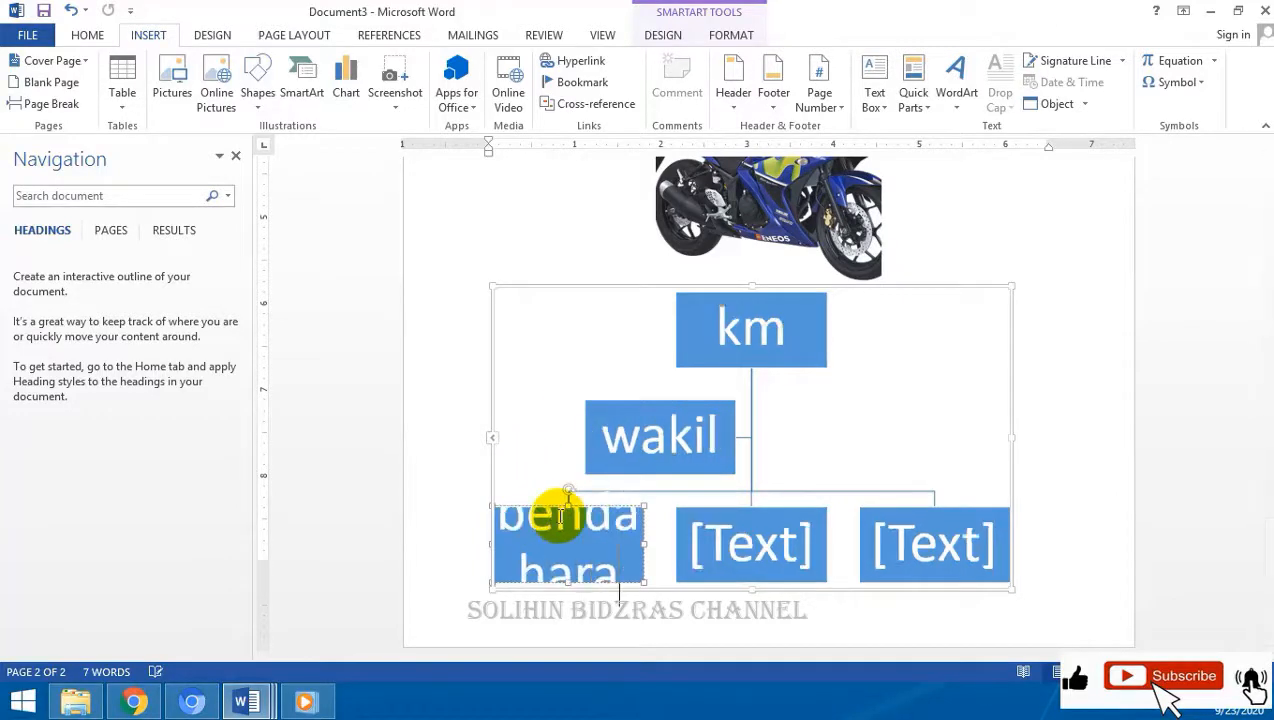
left_click(741, 557)
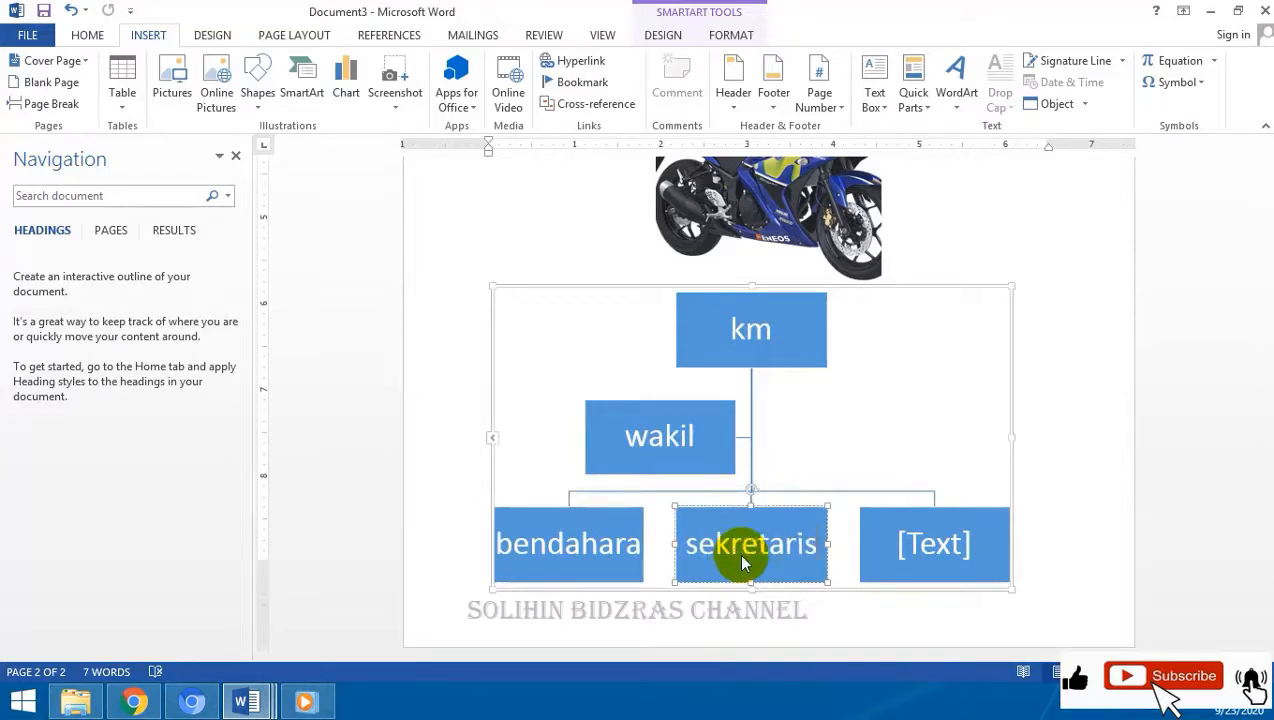
left_click(953, 543)
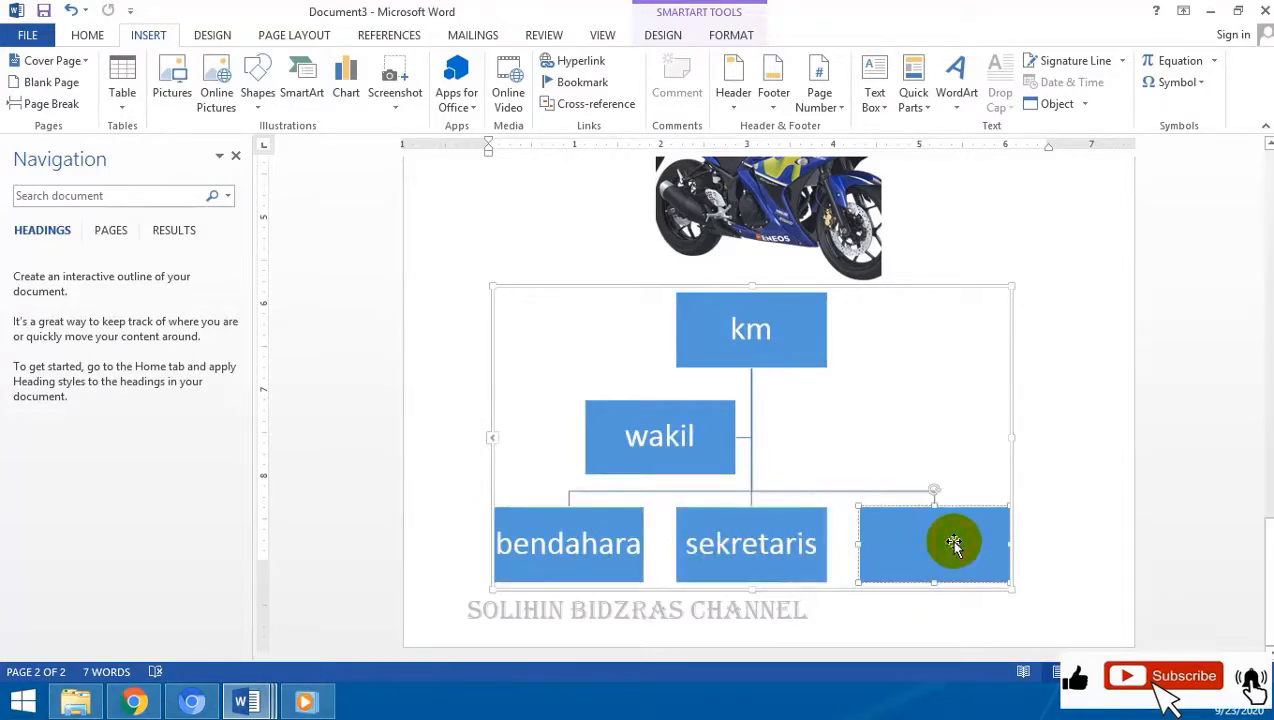
type("humas")
left_click(1058, 378)
left_click(820, 341)
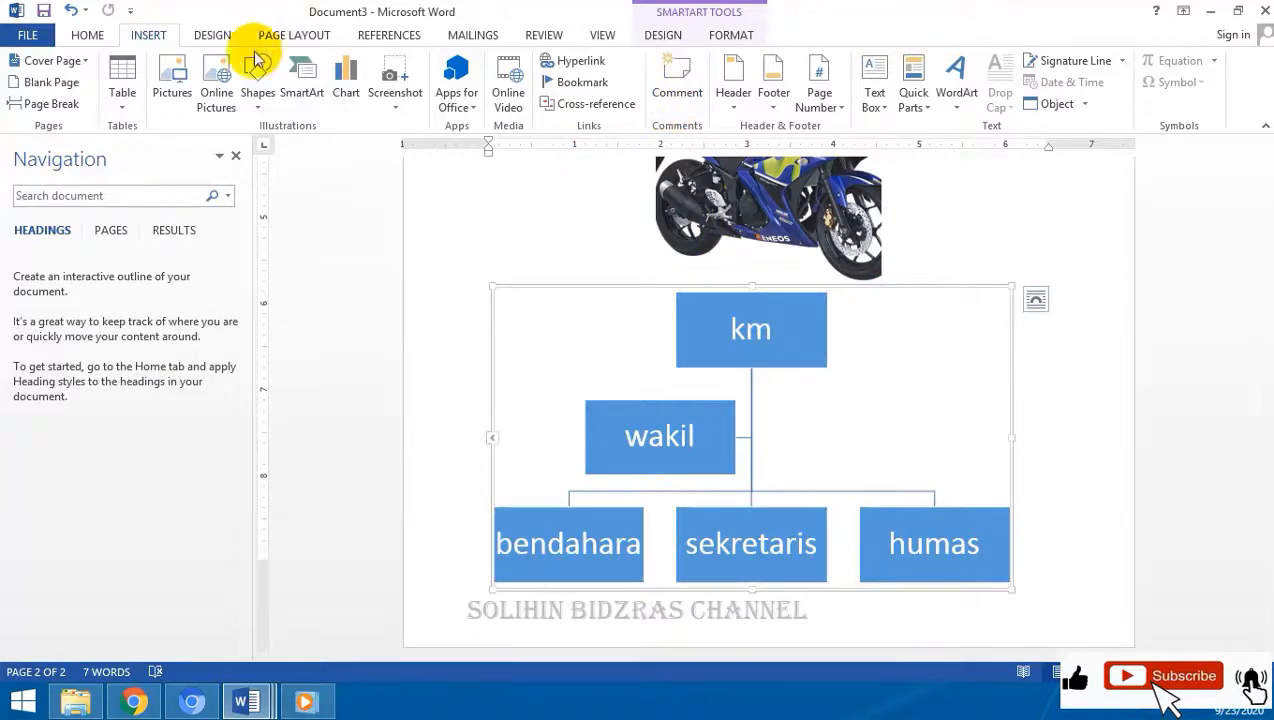
left_click(729, 34)
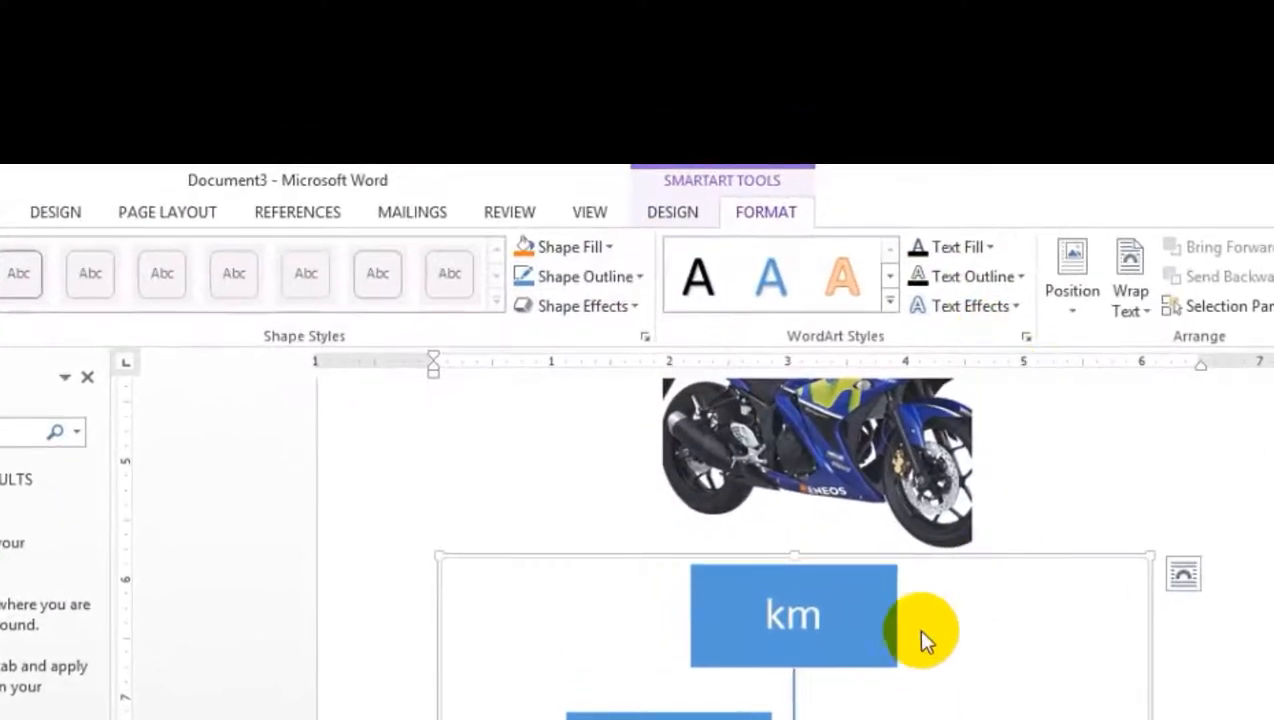
left_click(879, 348)
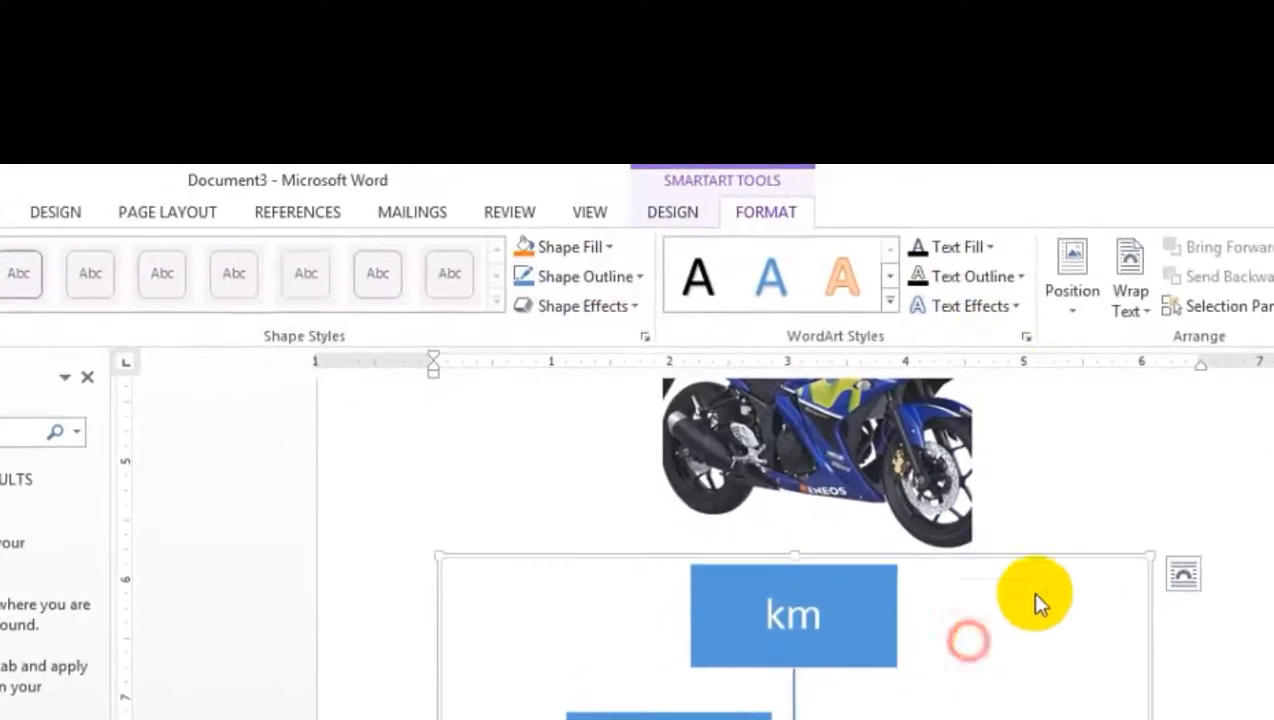
left_click(842, 603)
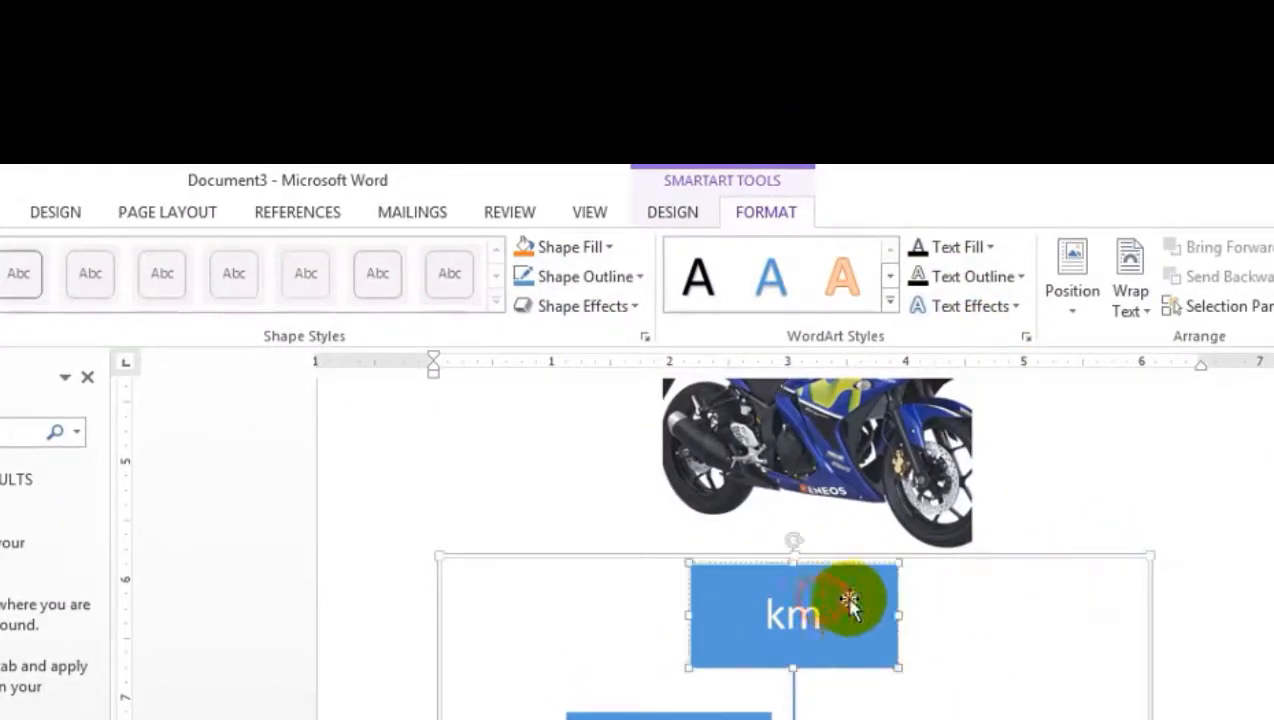
Step: Apply the glossy bevelled SmartArt style, seventh in the style gallery, to the whole organization chart
left_click(917, 562)
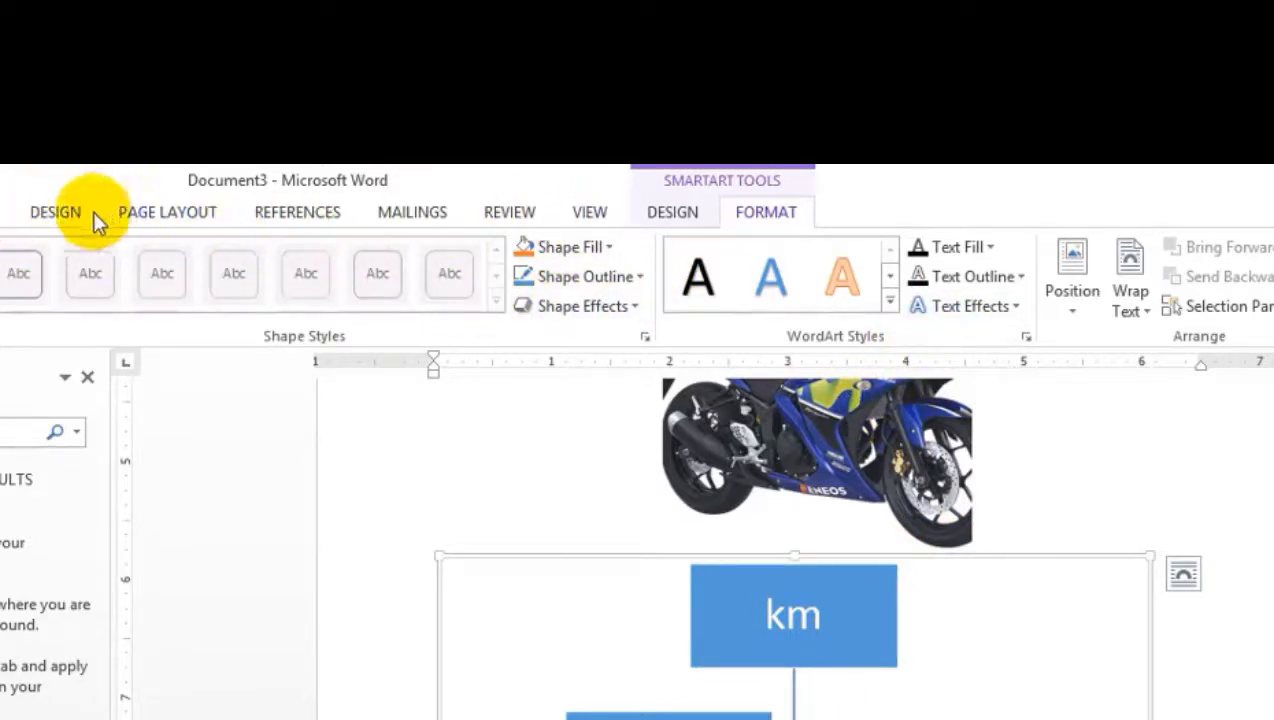
left_click(8, 212)
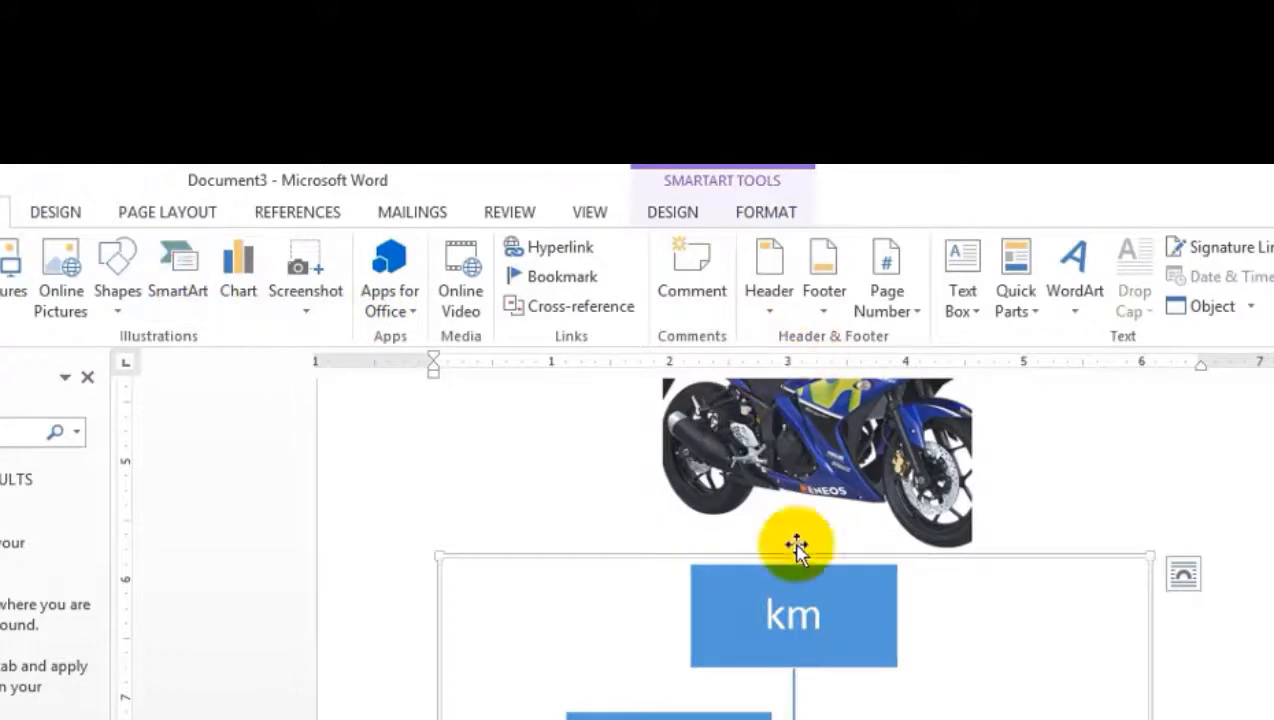
left_click(780, 211)
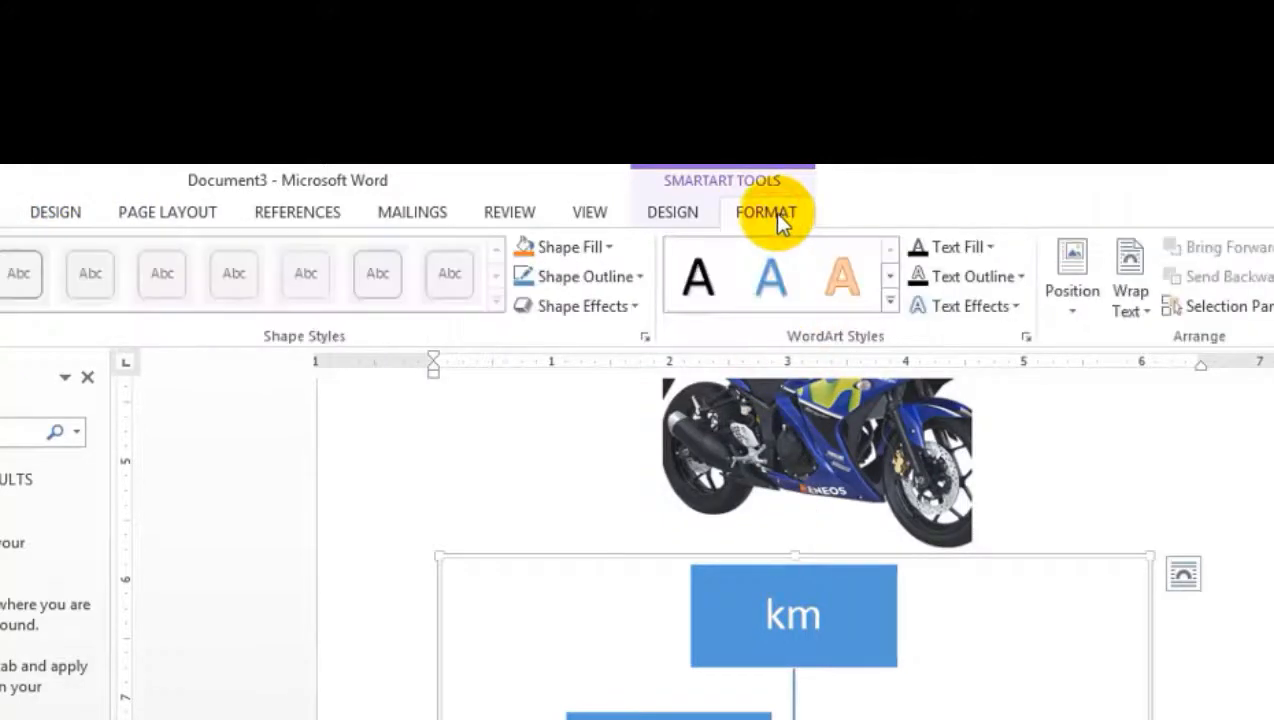
left_click(678, 214)
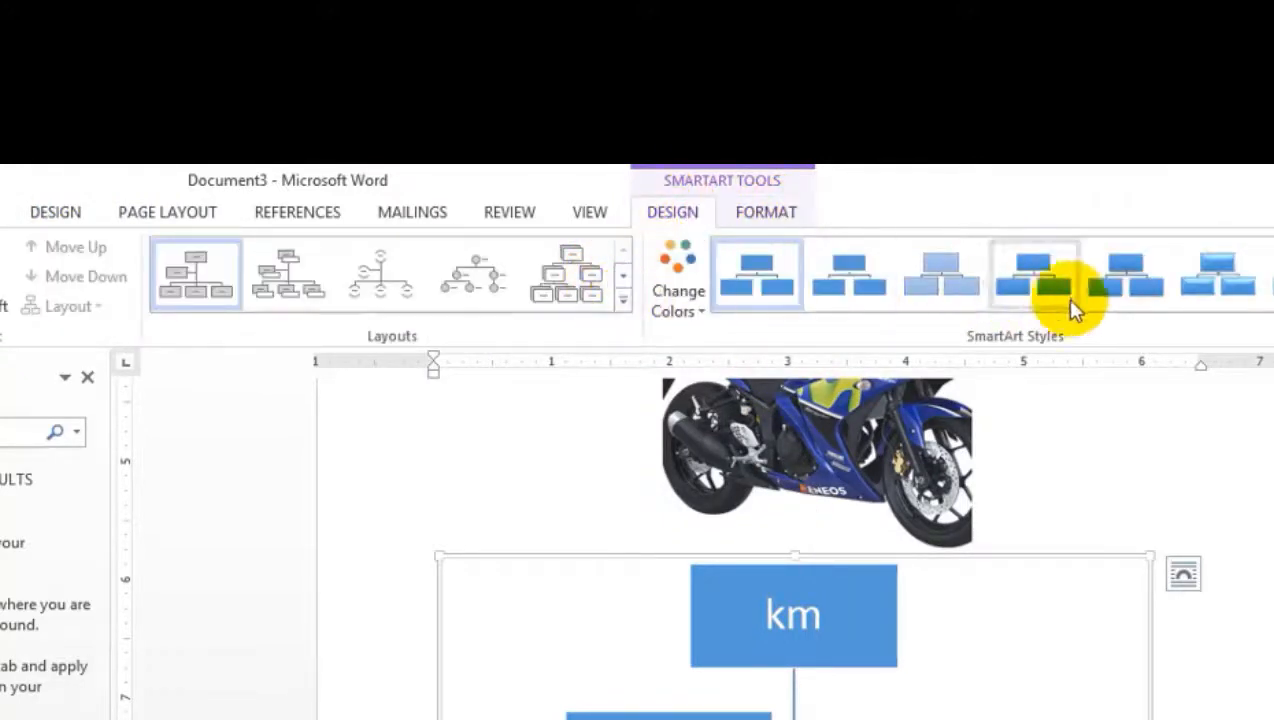
left_click(1212, 285)
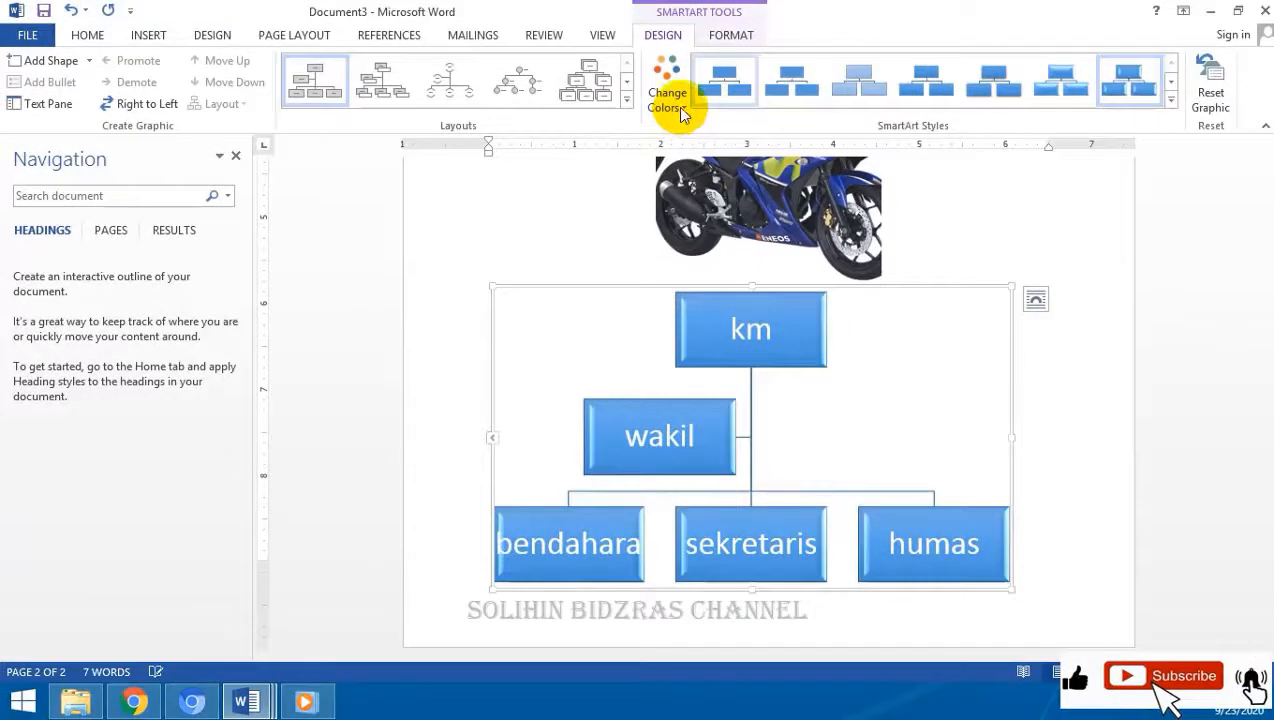
Step: Select the "km" box at the top of the organization chart in preparation for changing the chart's colors
left_click(795, 333)
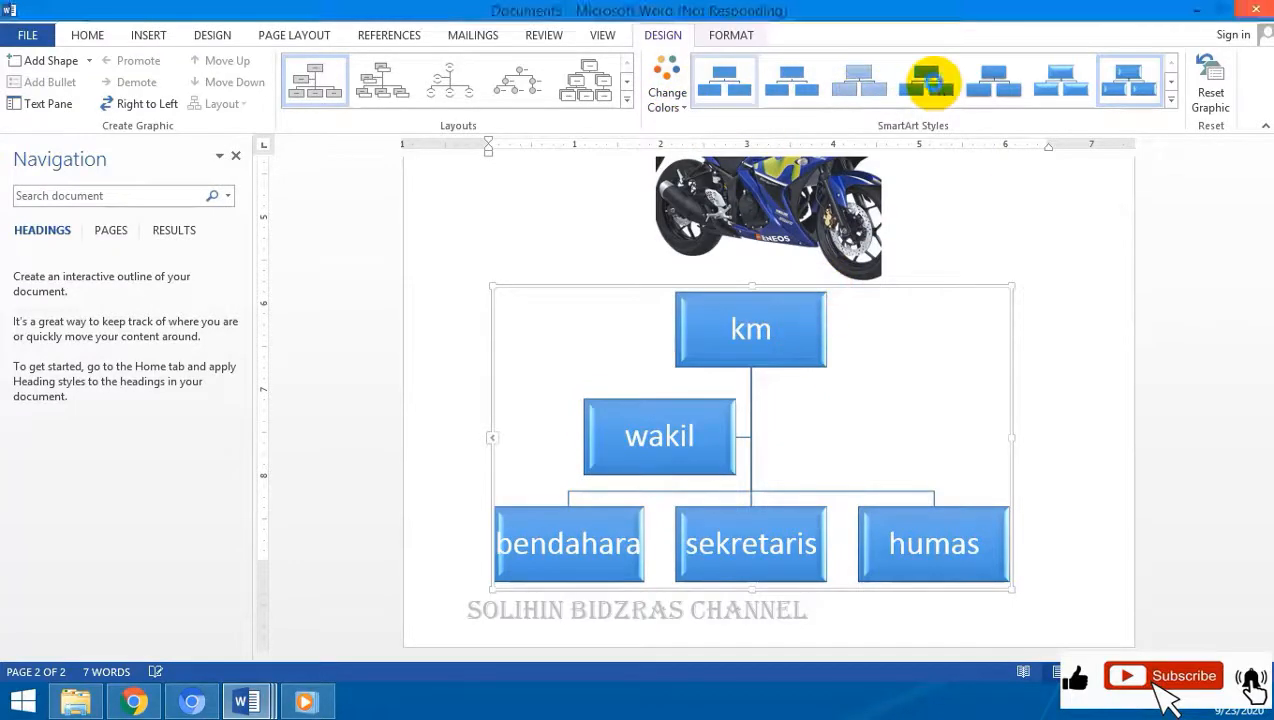
left_click(776, 295)
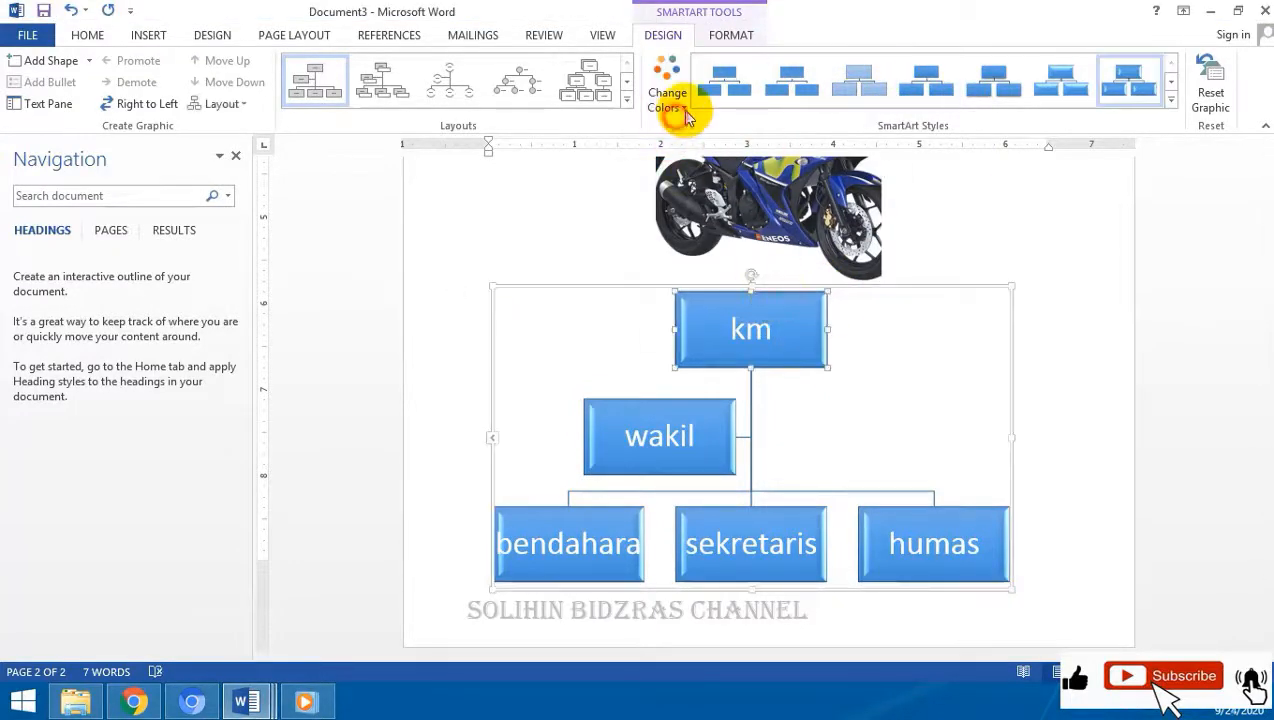
Step: Recolor the organization chart with a Colorful variation that makes the km box blue and the other boxes orange
left_click(670, 100)
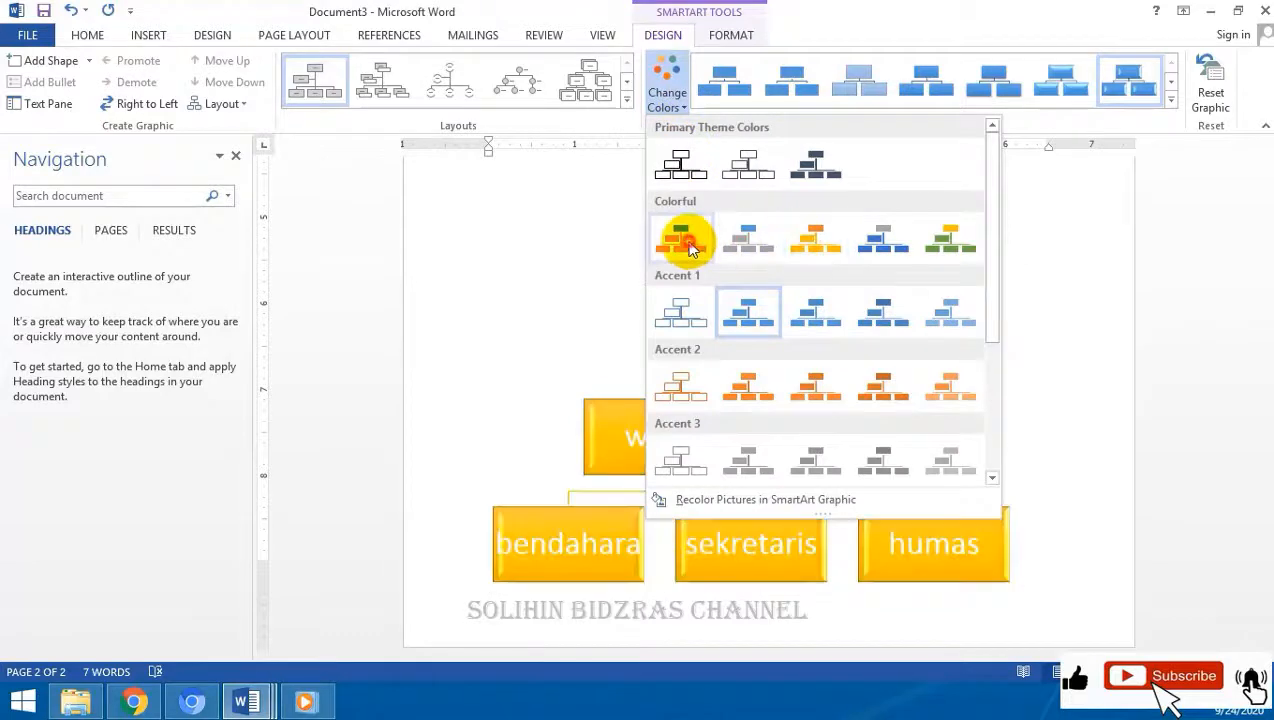
left_click(816, 245)
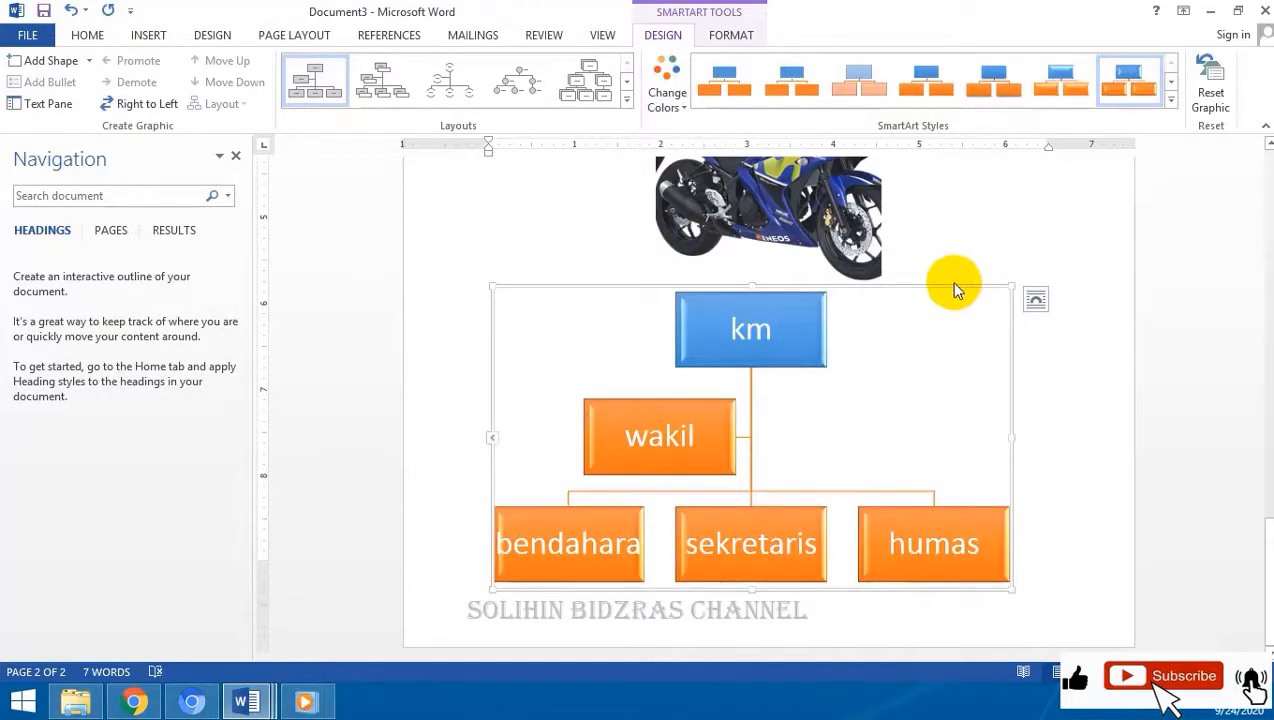
left_click(734, 37)
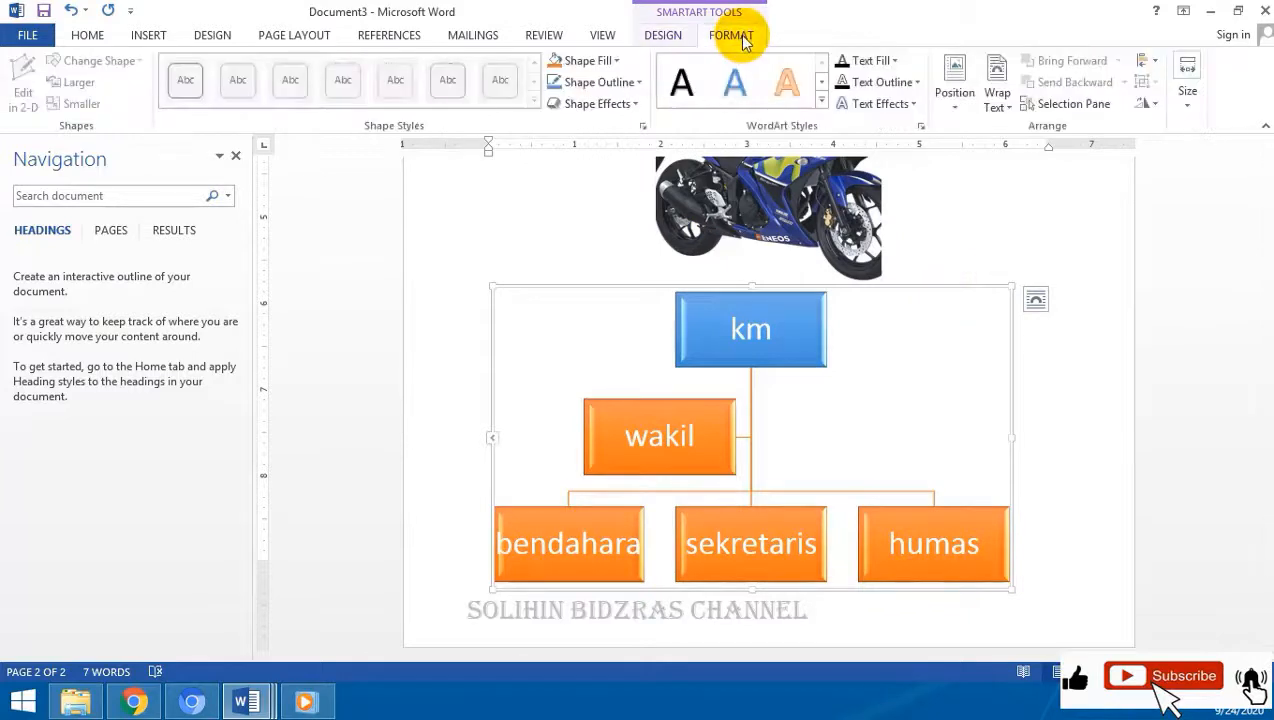
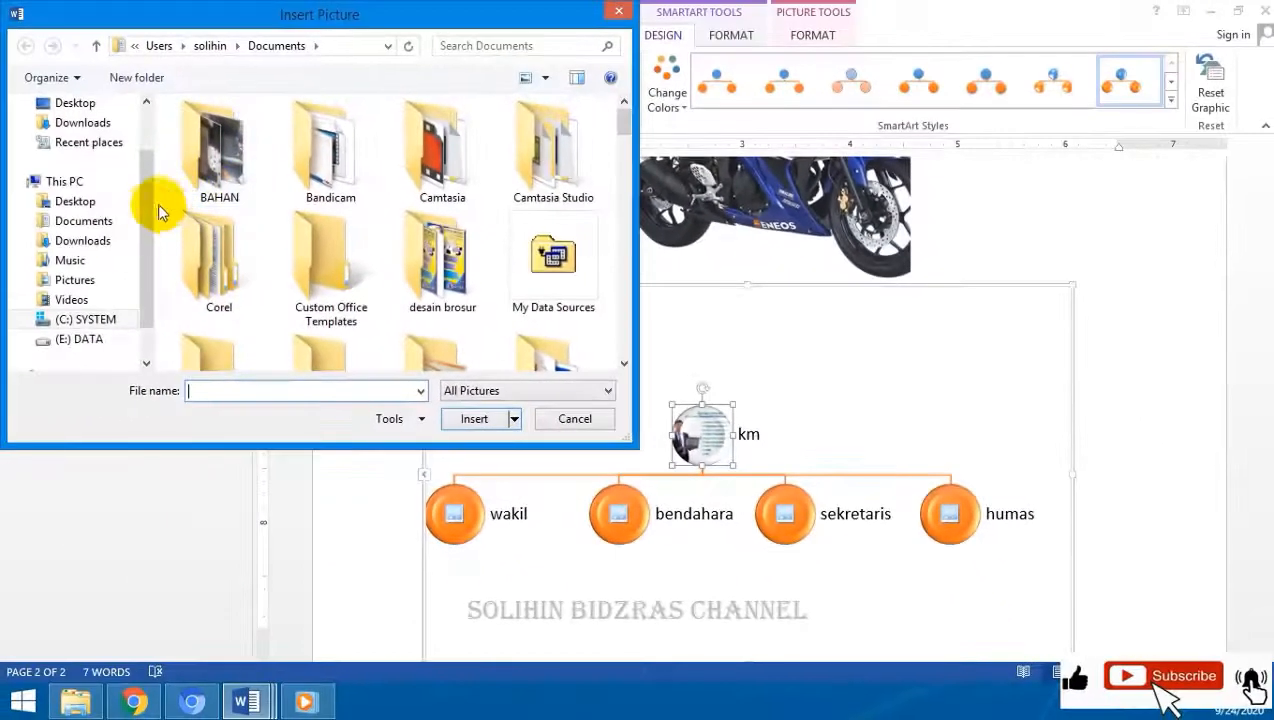
Step: Insert the red-background portrait photo from the ERESHA S2 folder on drive E: into the wakil circle
scroll(148, 208, "down", 1)
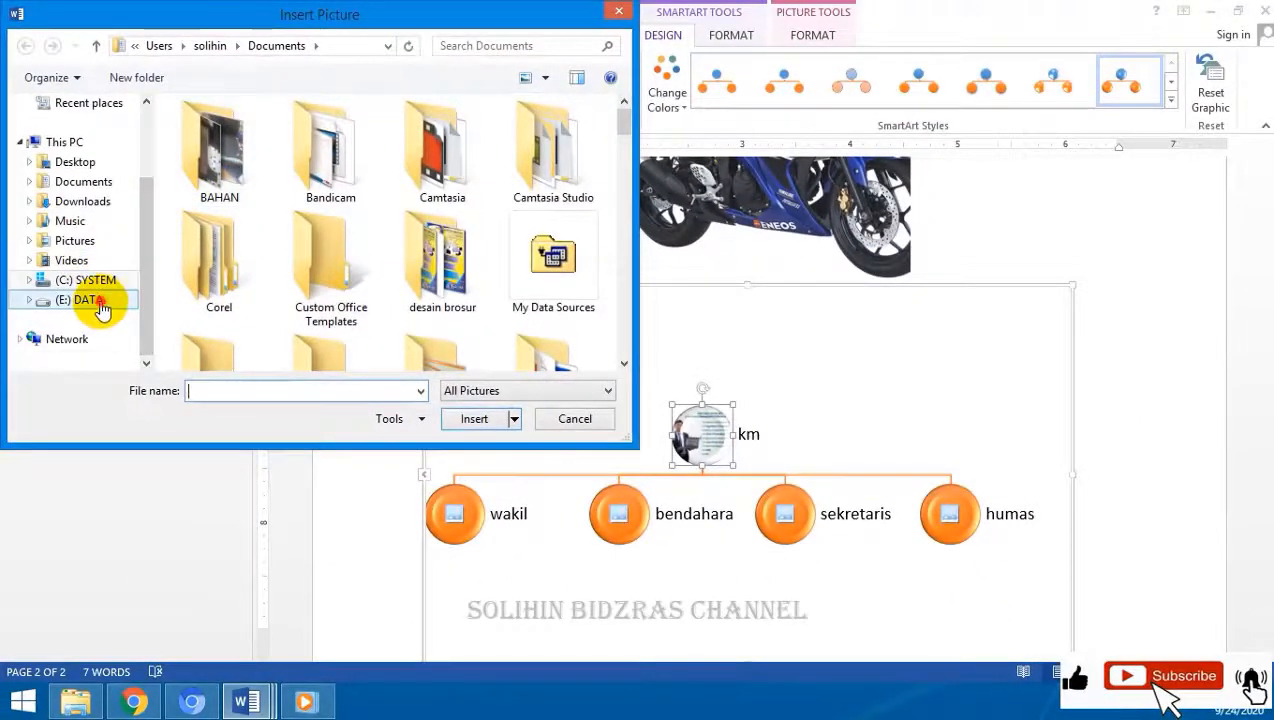
left_click(100, 303)
scroll(360, 230, "down", 3)
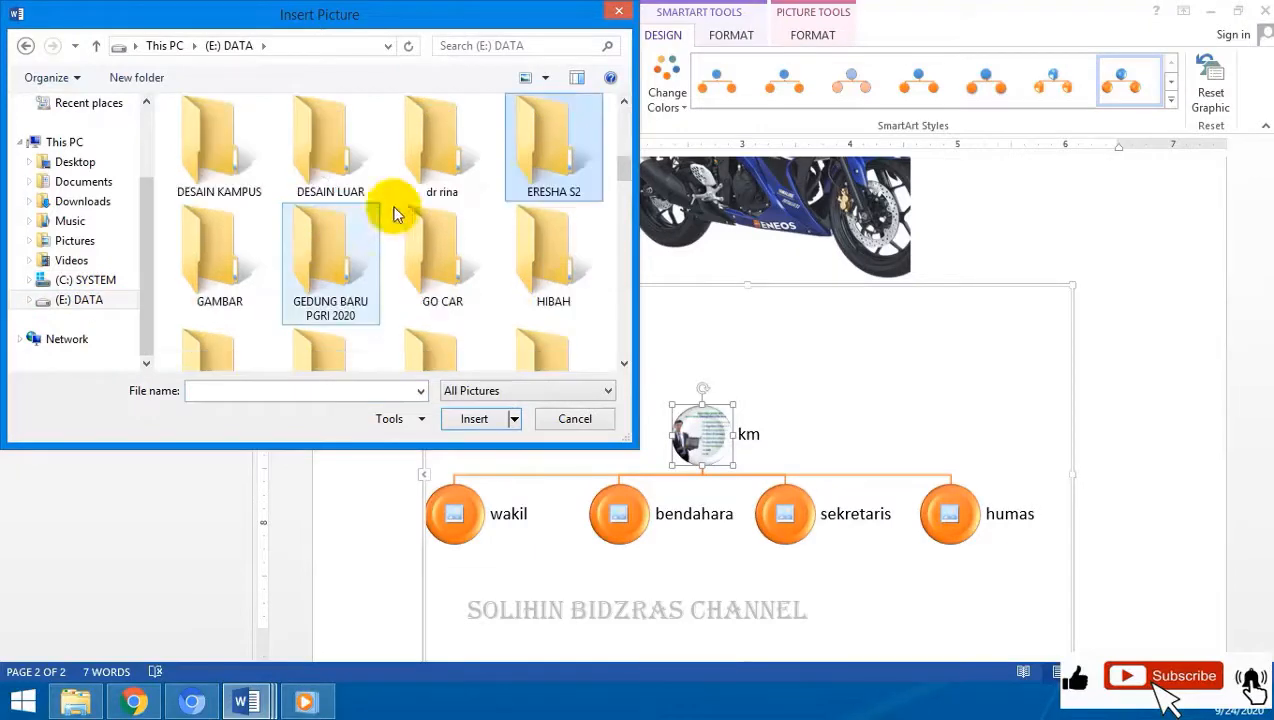
double_click(549, 171)
scroll(615, 230, "down", 5)
left_click(550, 165)
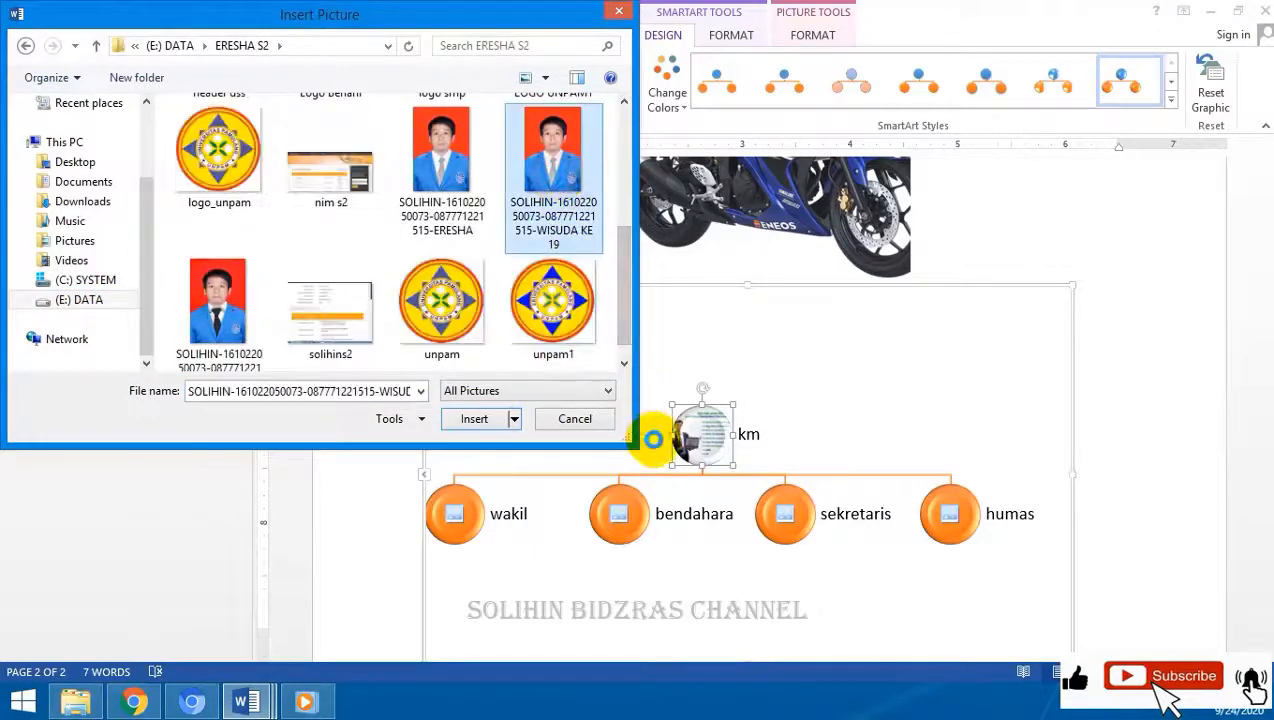
left_click(474, 418)
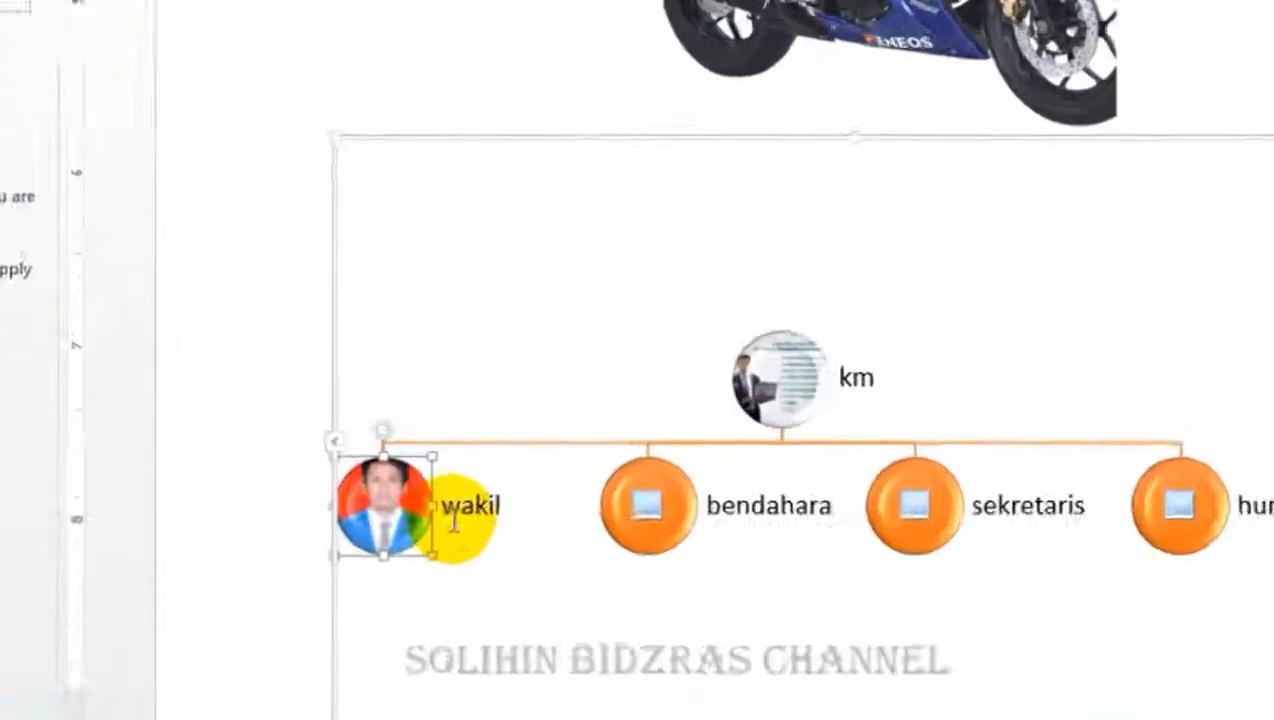
left_click(502, 546)
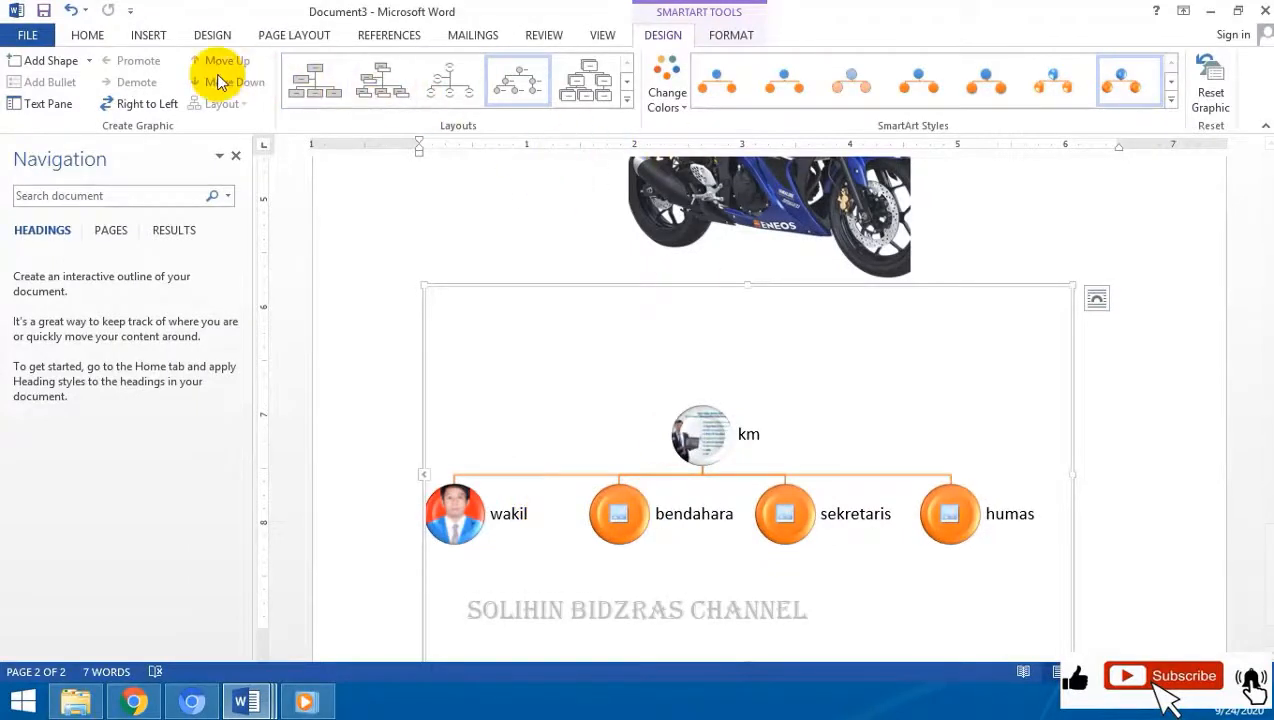
Step: Create a new blank document and insert a clustered column chart in it
left_click(145, 35)
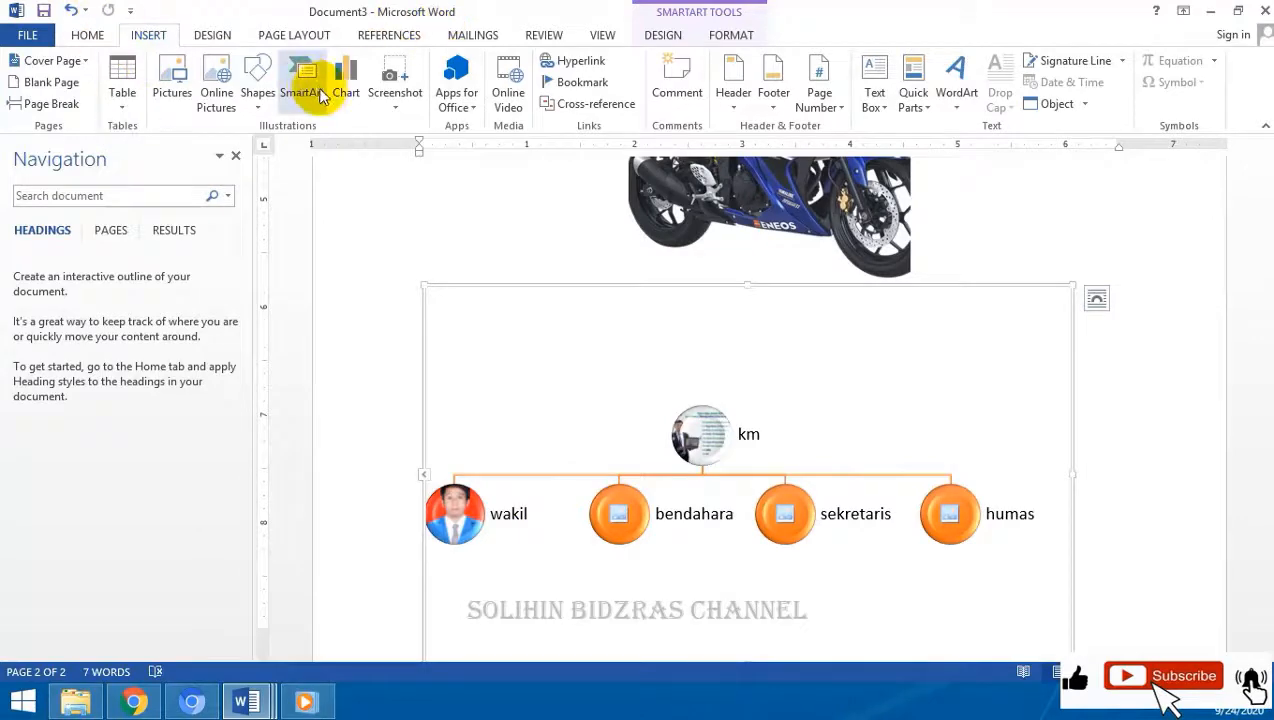
key("ctrl+n")
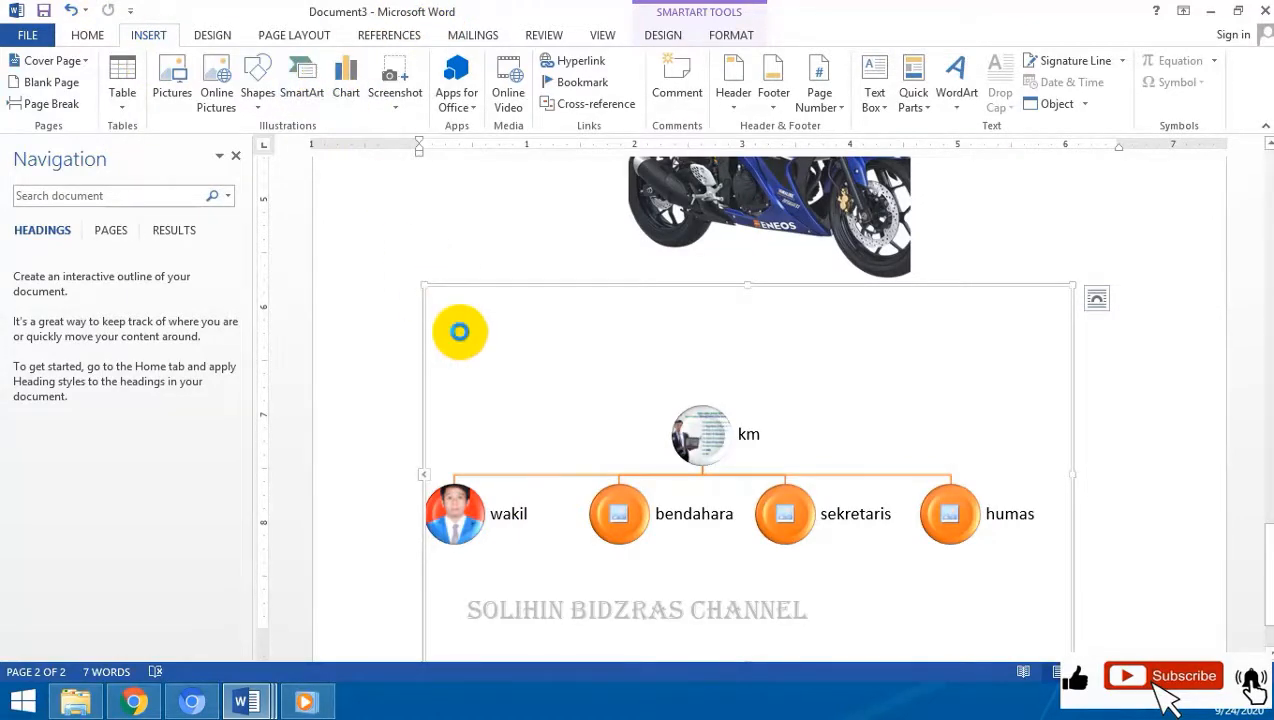
left_click(158, 35)
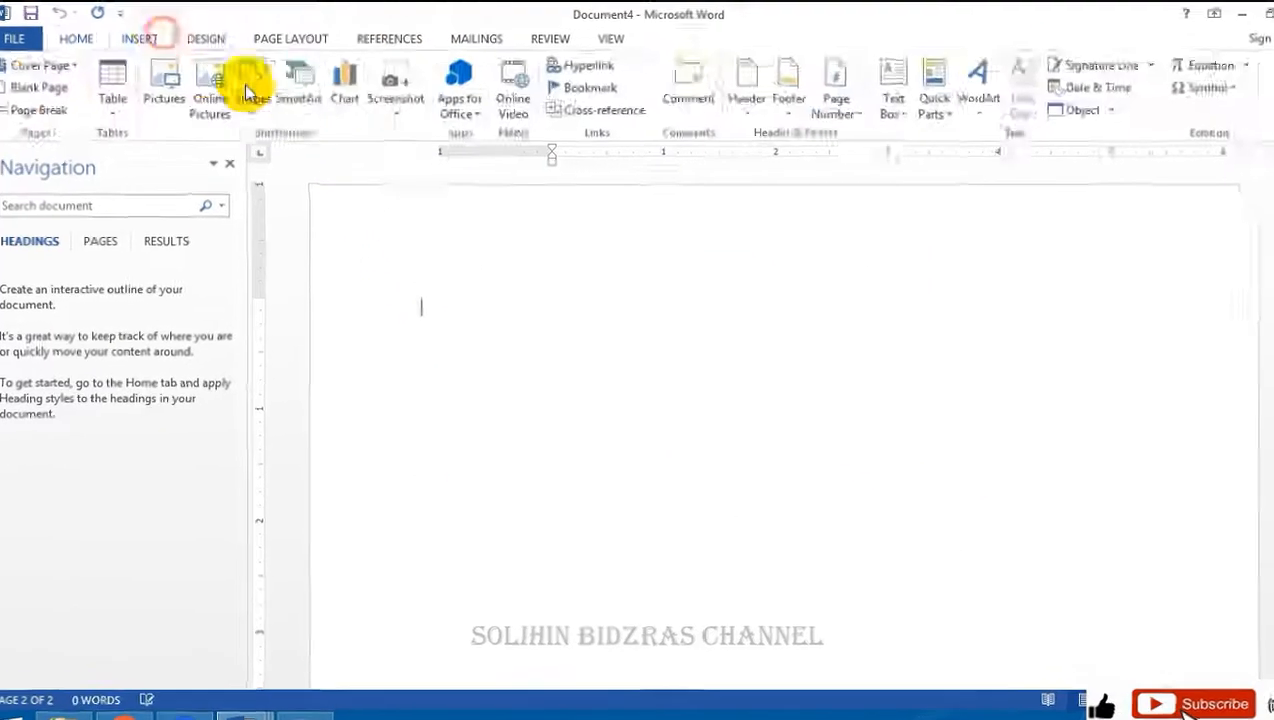
left_click(346, 85)
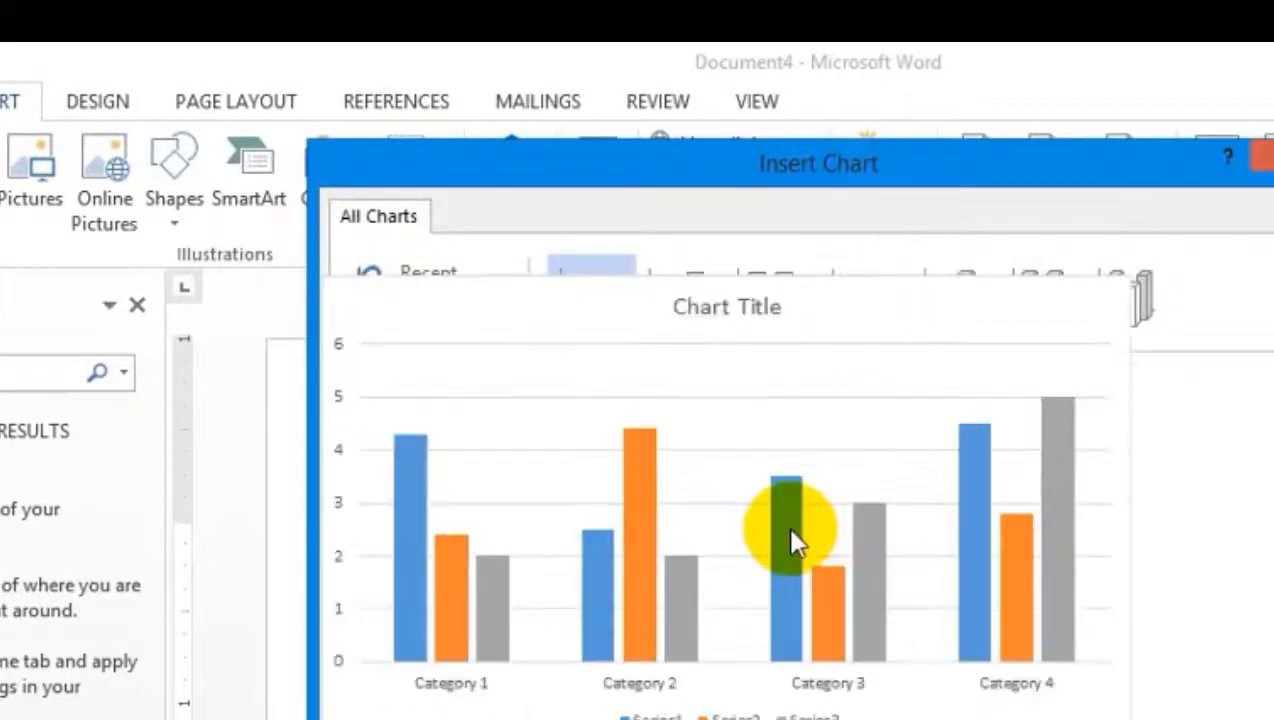
left_click(1085, 715)
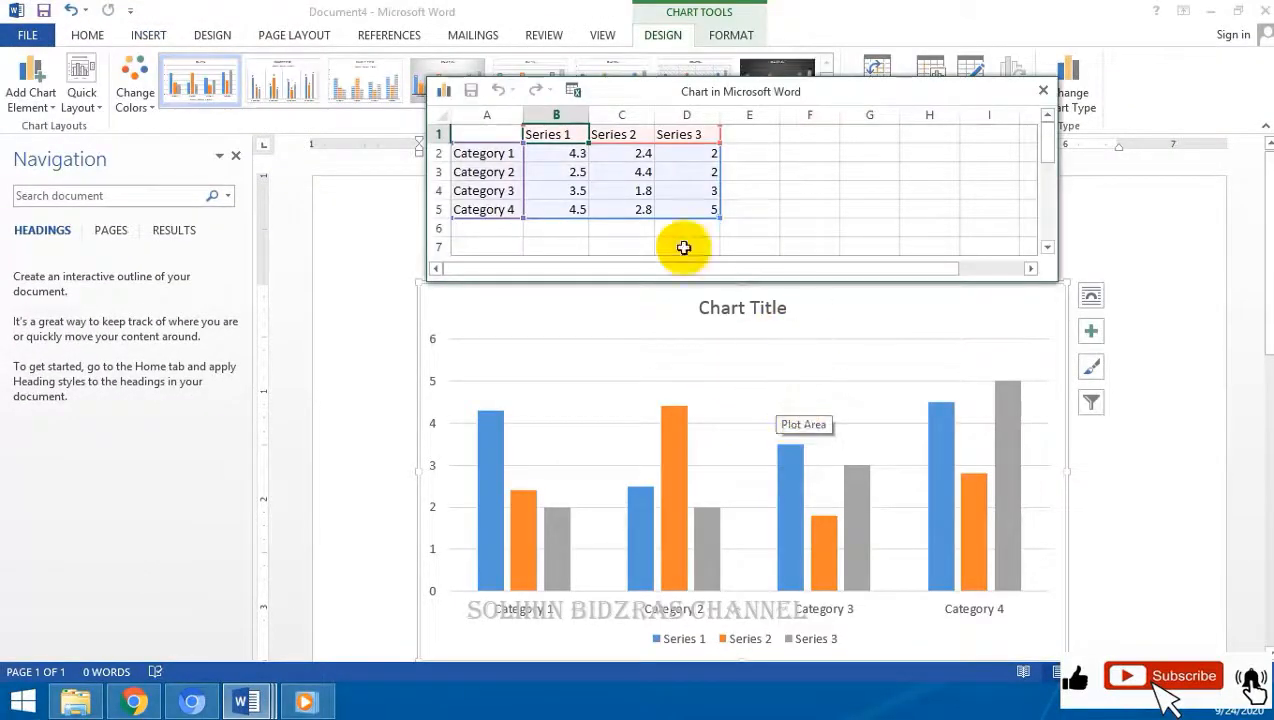
Step: Rename the chart's first two categories zFdasdf and sfasf, and move the data sheet window lower
left_click(501, 155)
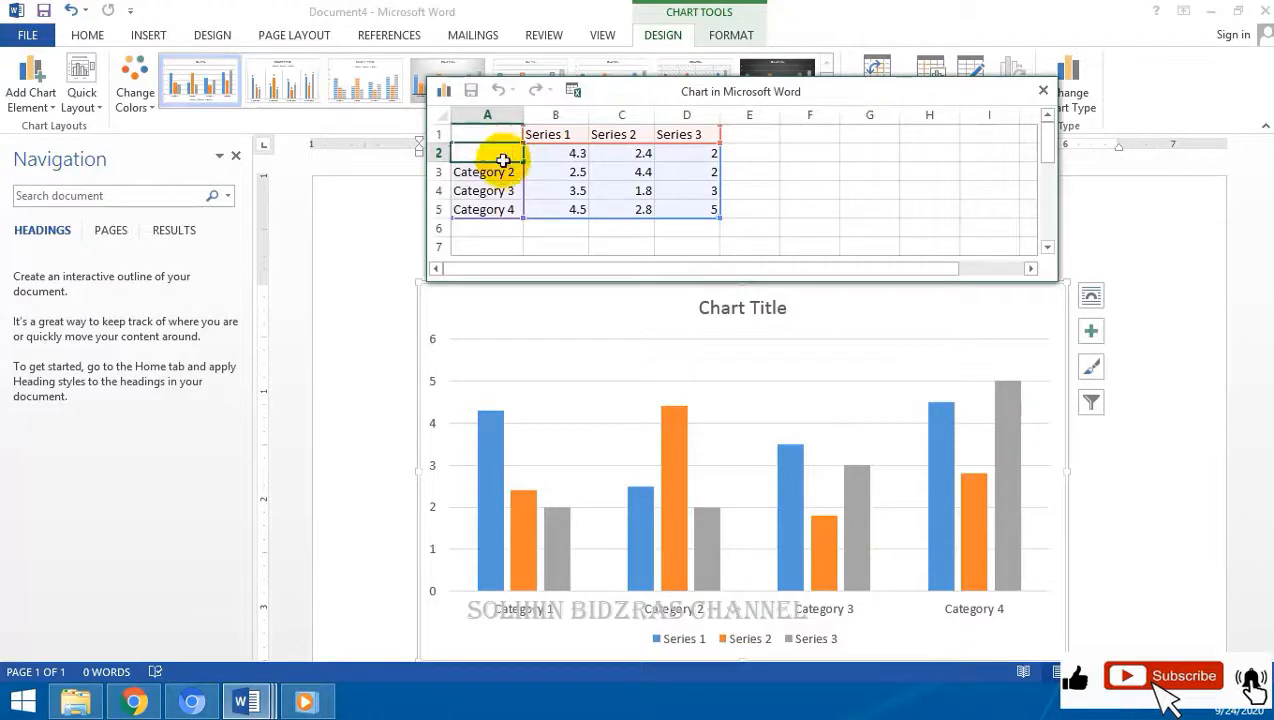
type("zFdasdf")
key("Return")
type("sfasf")
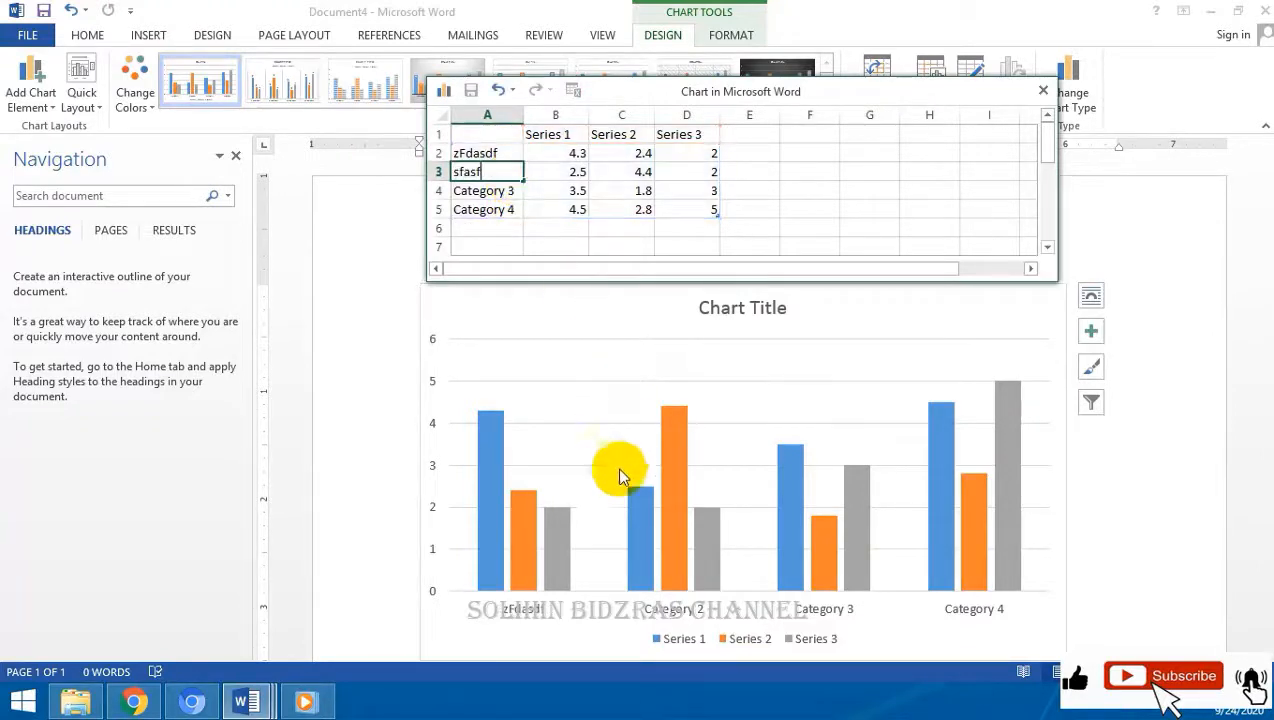
key("Return")
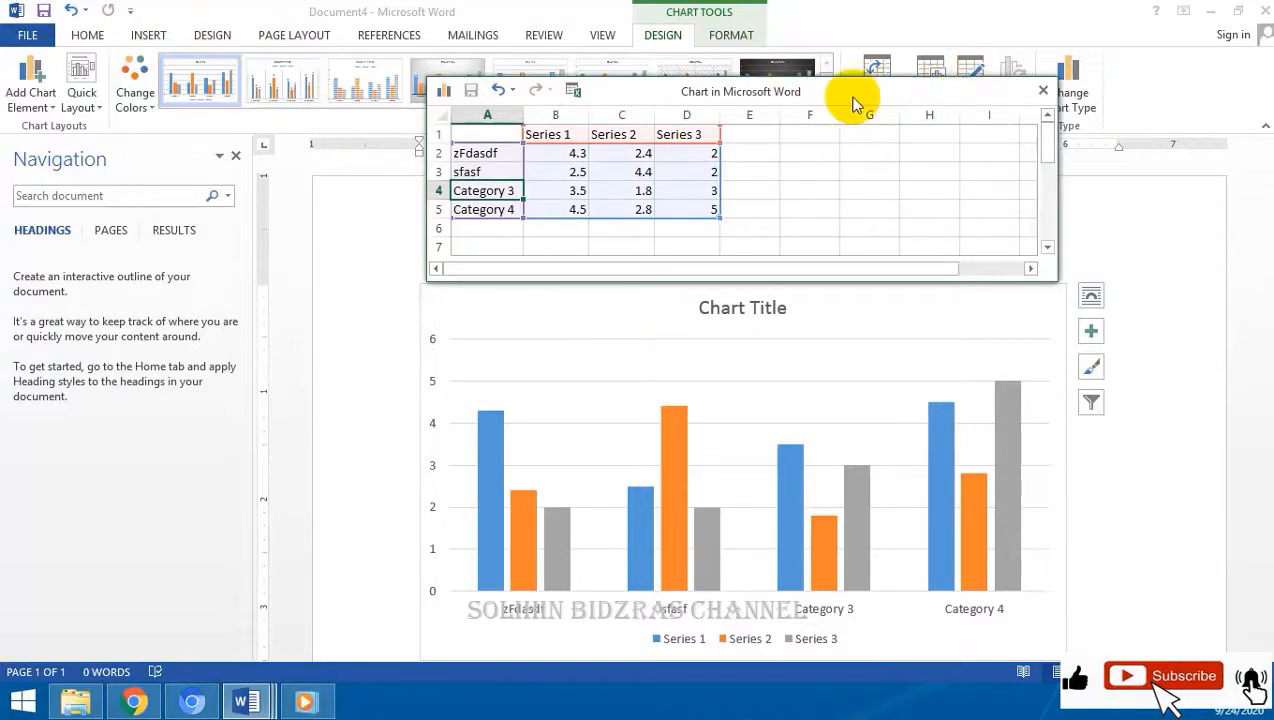
left_click_drag(860, 95, 848, 182)
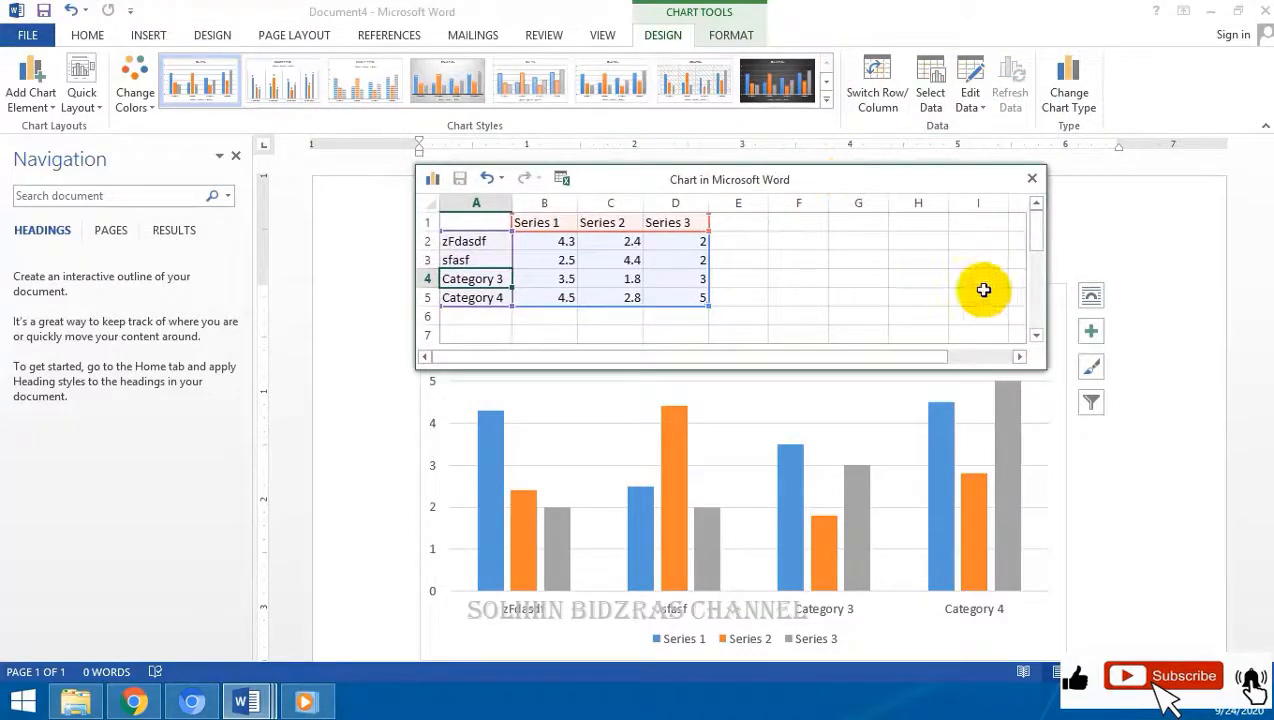
Step: Apply the dark-background chart style to the column chart
left_click(148, 37)
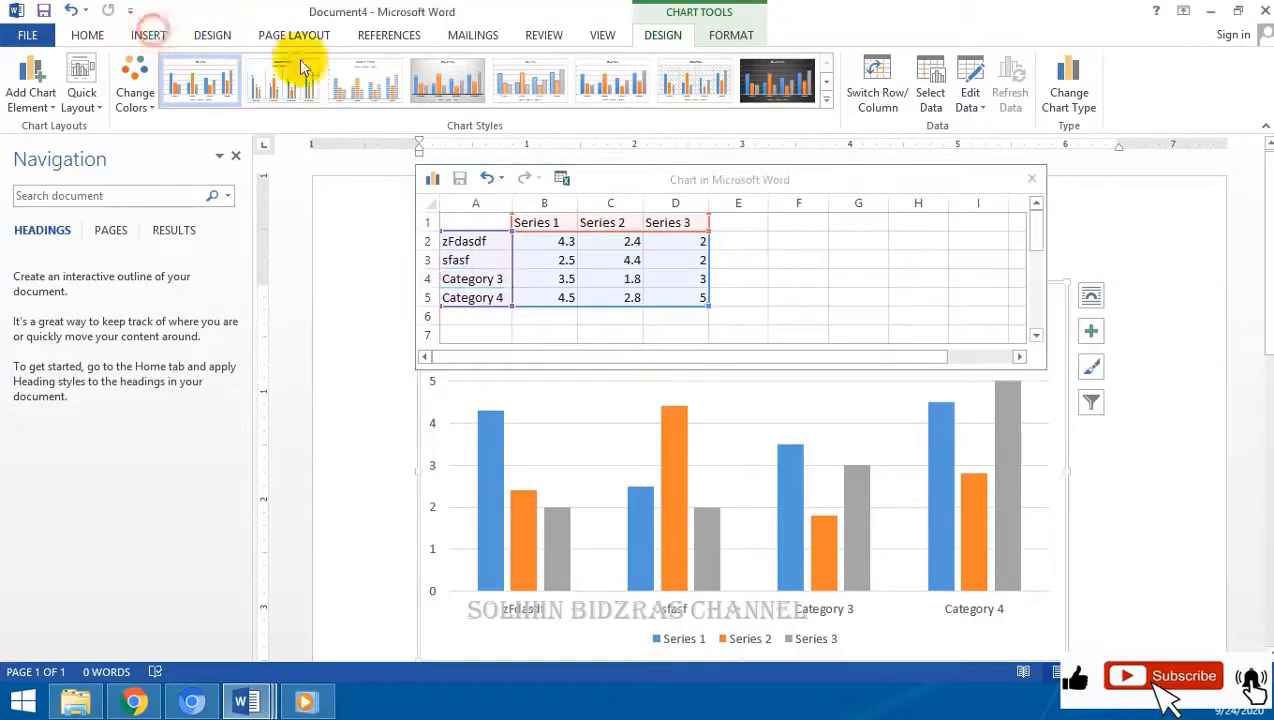
left_click(155, 40)
left_click(711, 483)
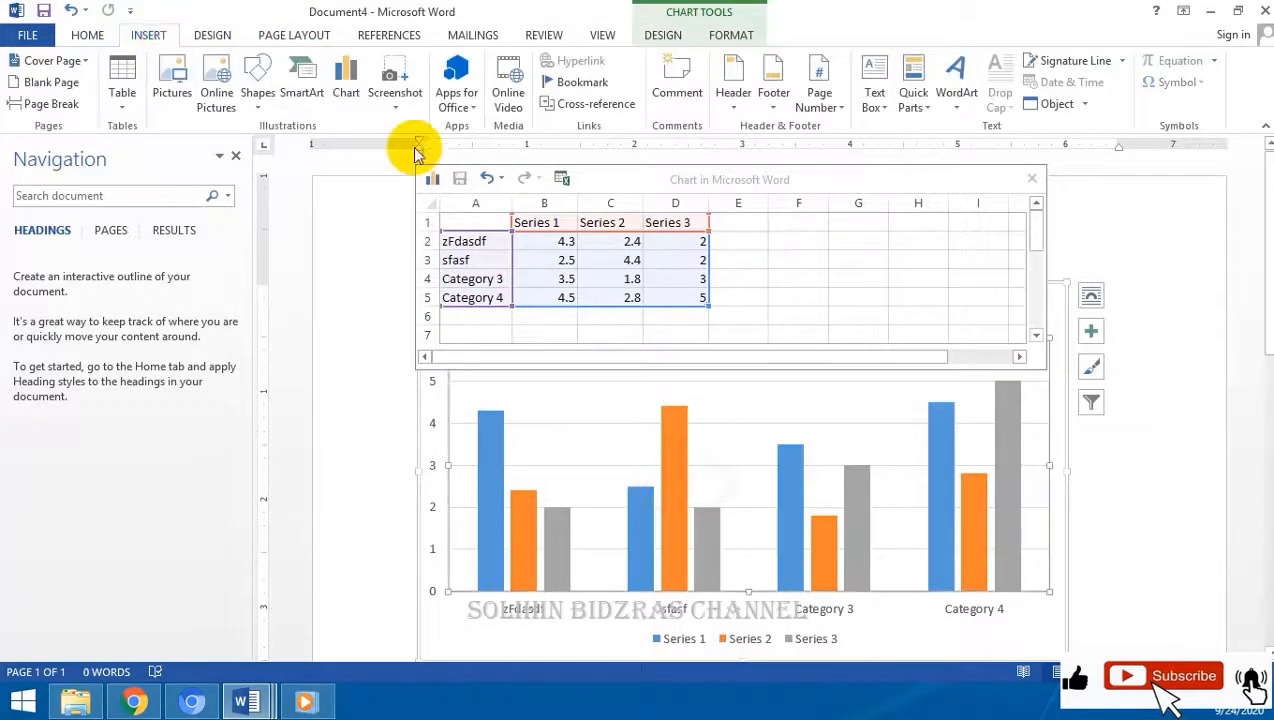
left_click(195, 38)
left_click(663, 37)
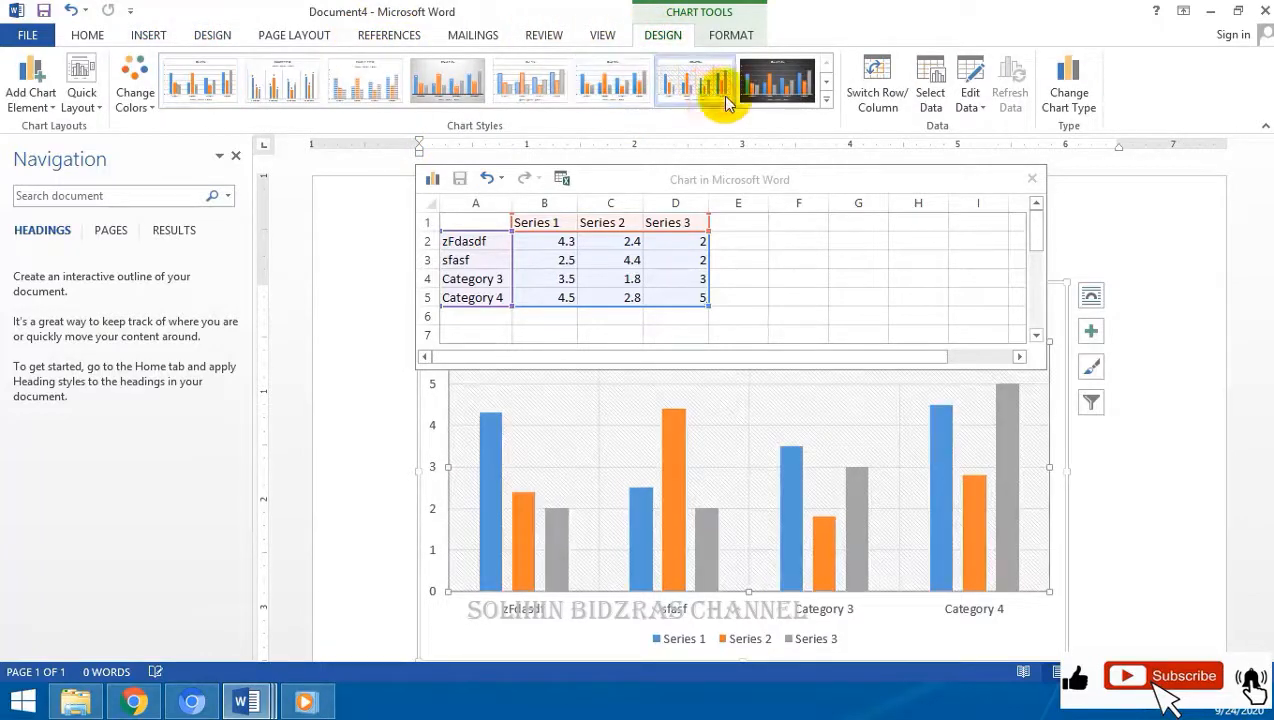
left_click(785, 97)
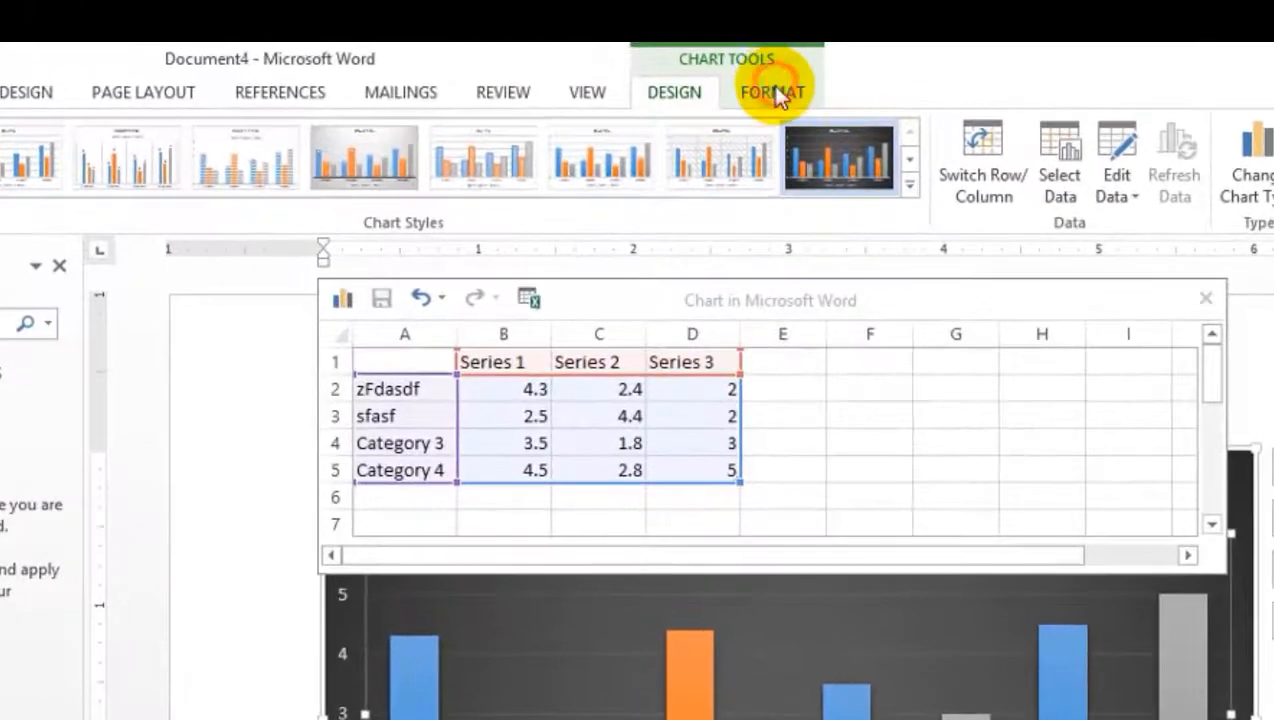
left_click(732, 36)
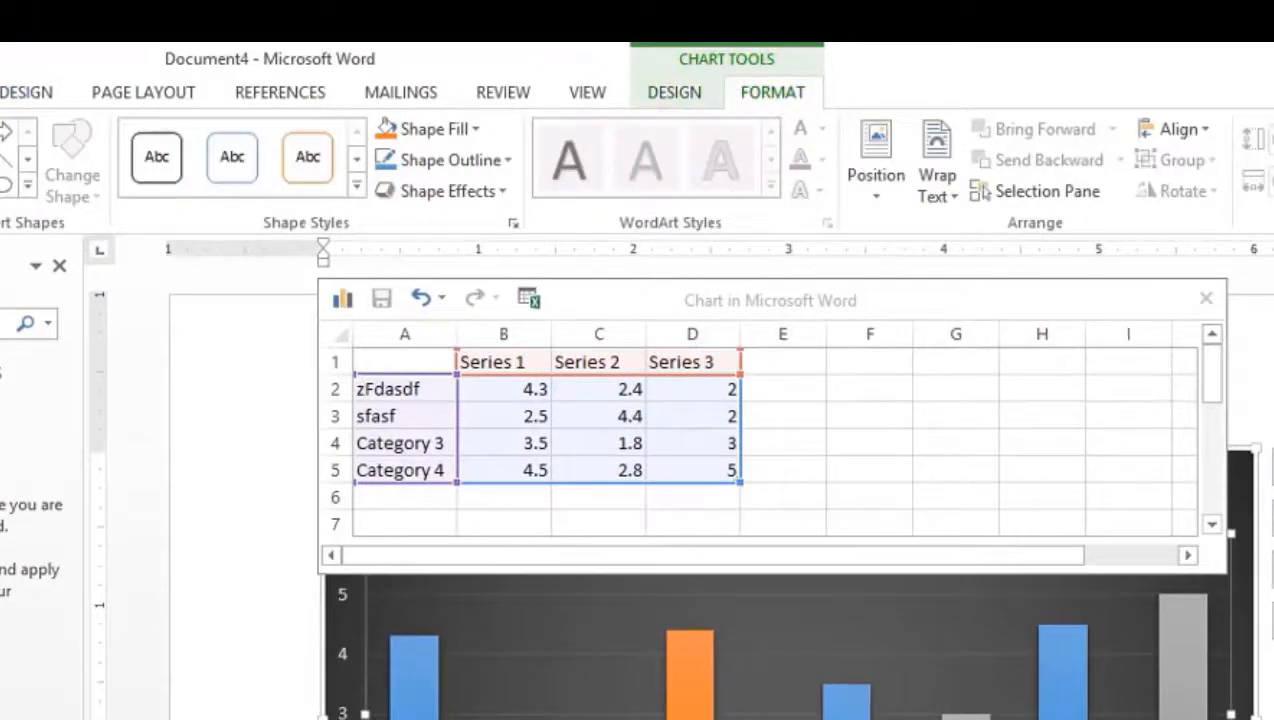
Step: Try to insert a screenshot of the open Document2 window
left_click(144, 37)
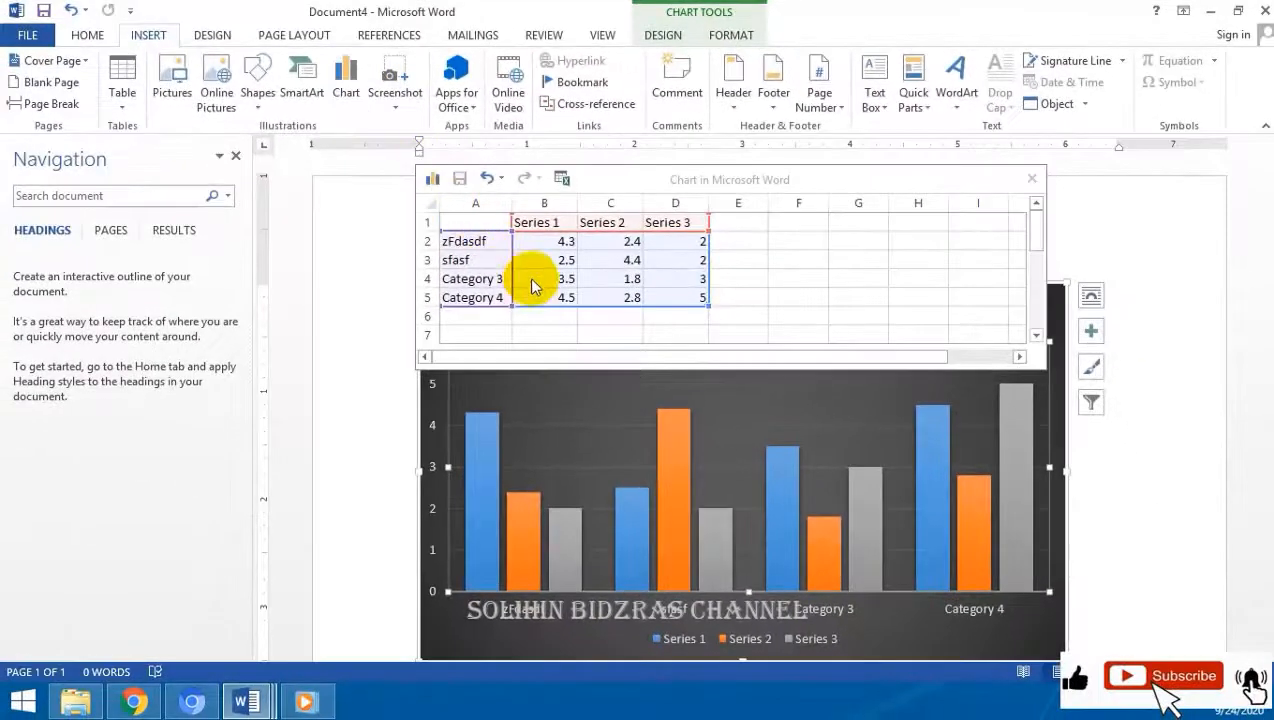
left_click(397, 112)
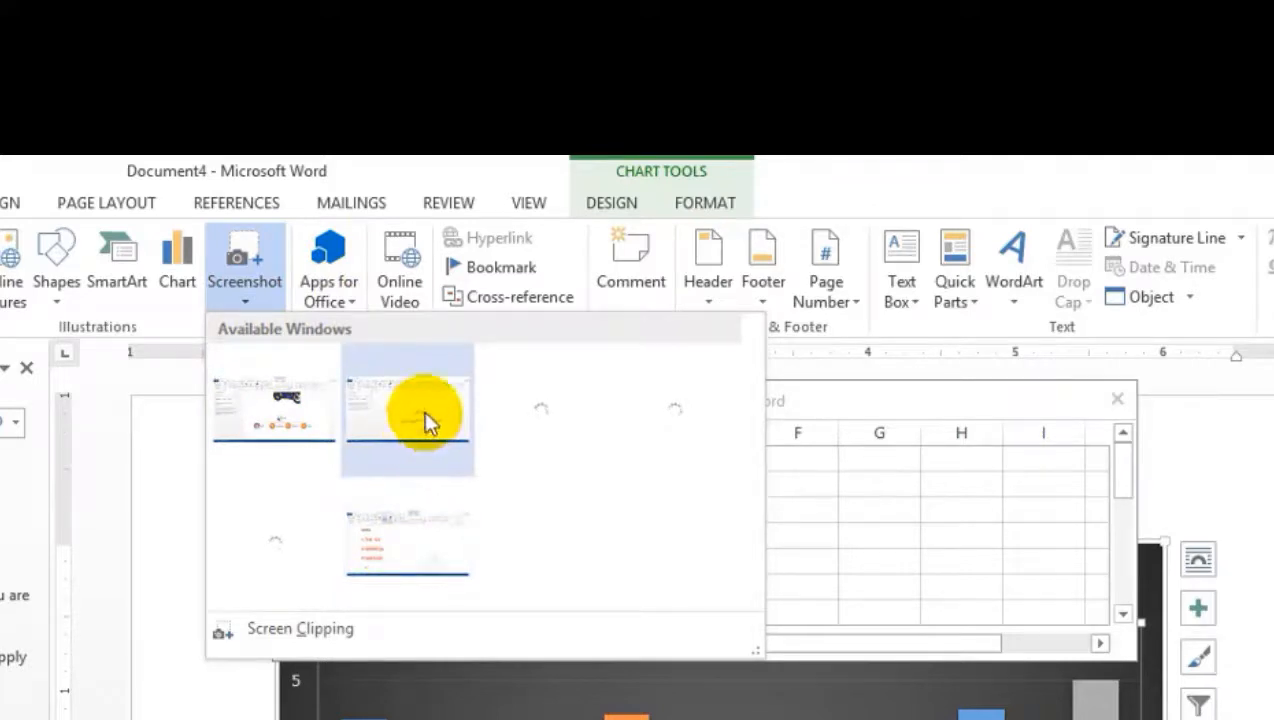
left_click(245, 303)
left_click(245, 303)
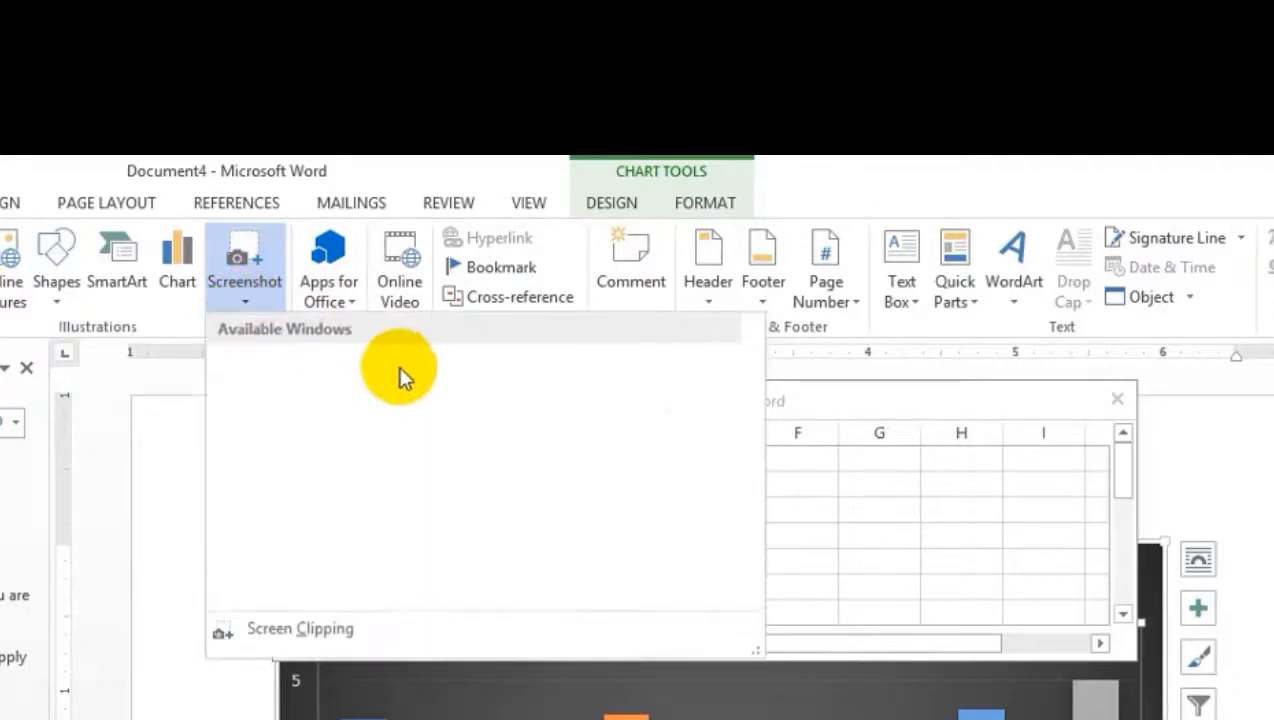
left_click(430, 414)
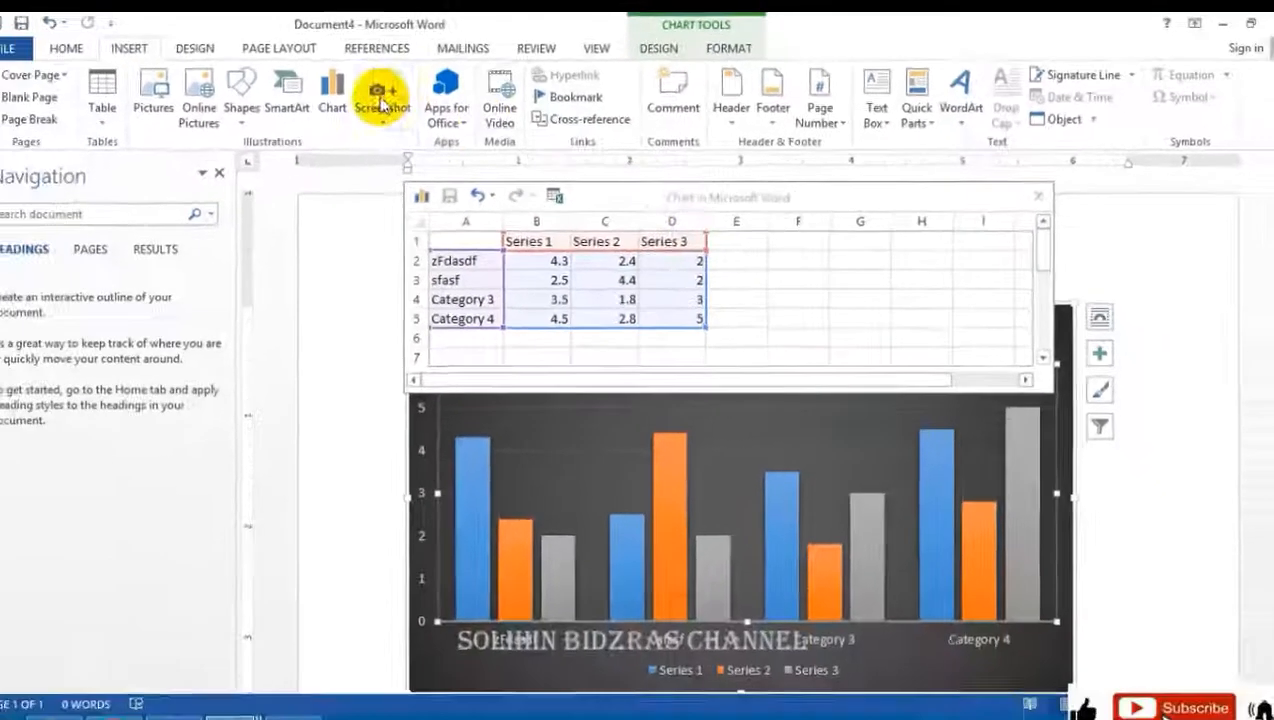
Step: Try to insert a screenshot of the open Document3 window, then try to close the chart's data sheet
left_click(383, 103)
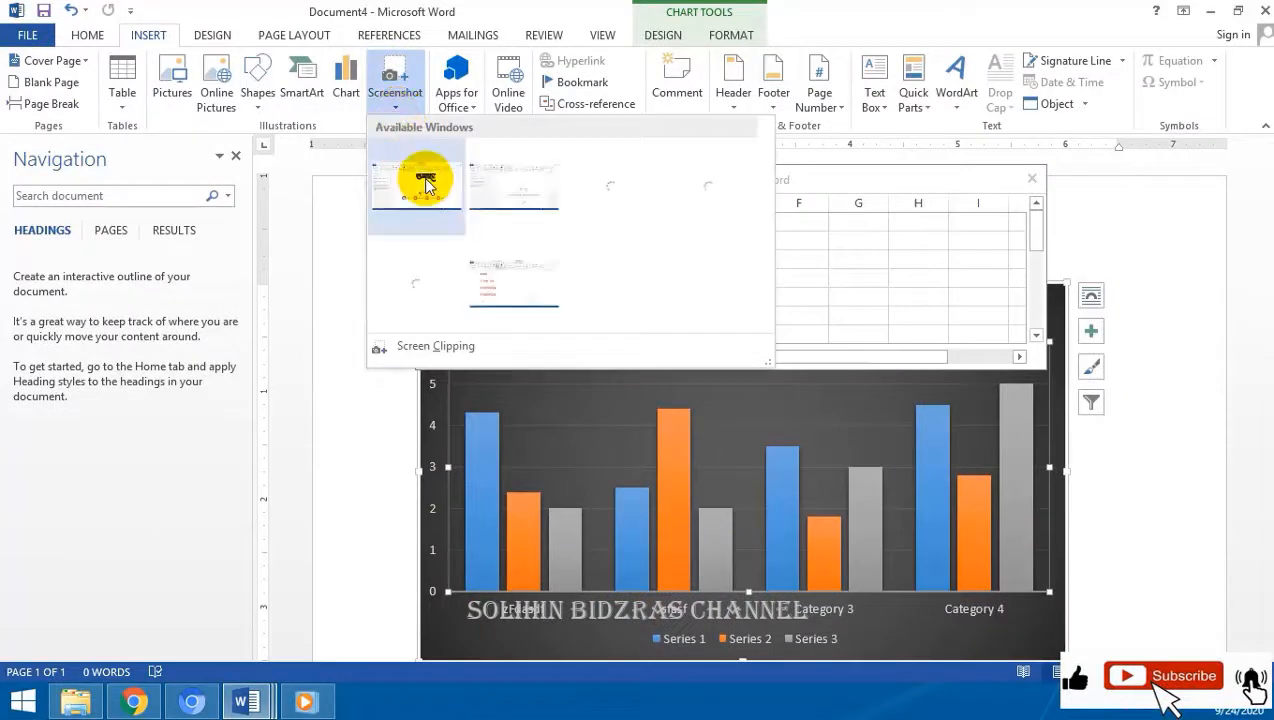
left_click(426, 185)
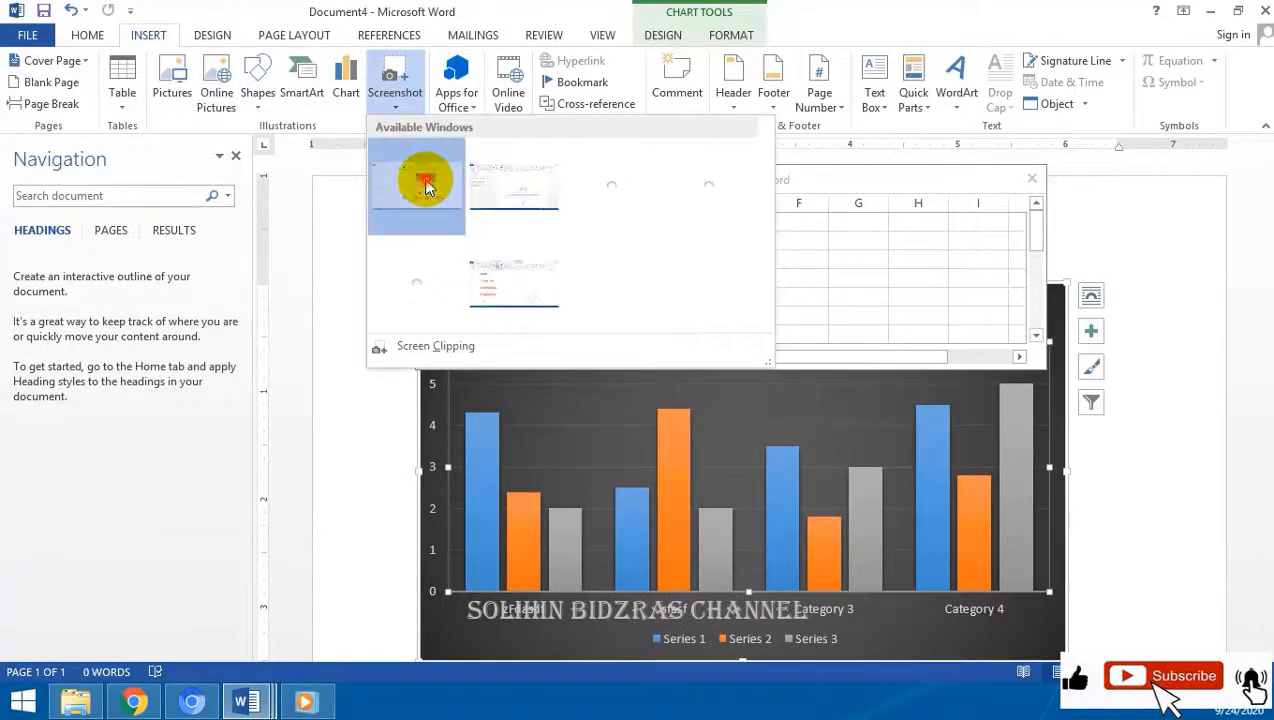
left_click(395, 110)
left_click(395, 105)
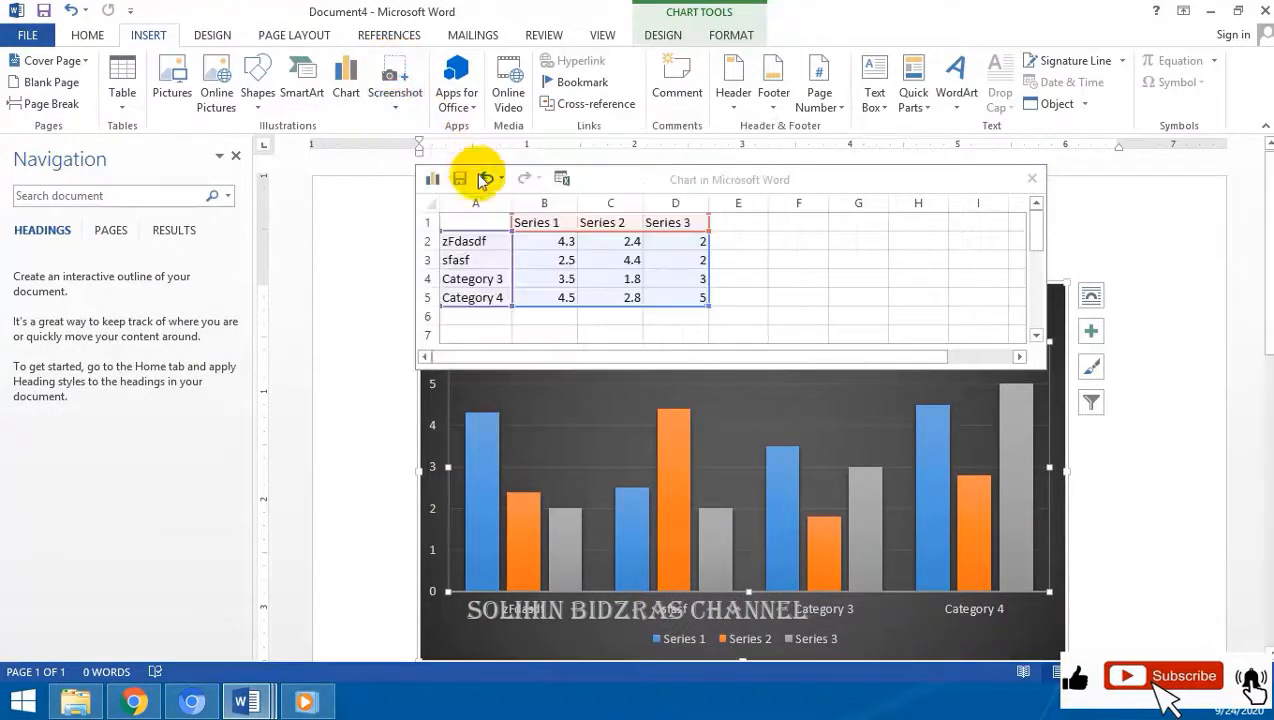
left_click(388, 108)
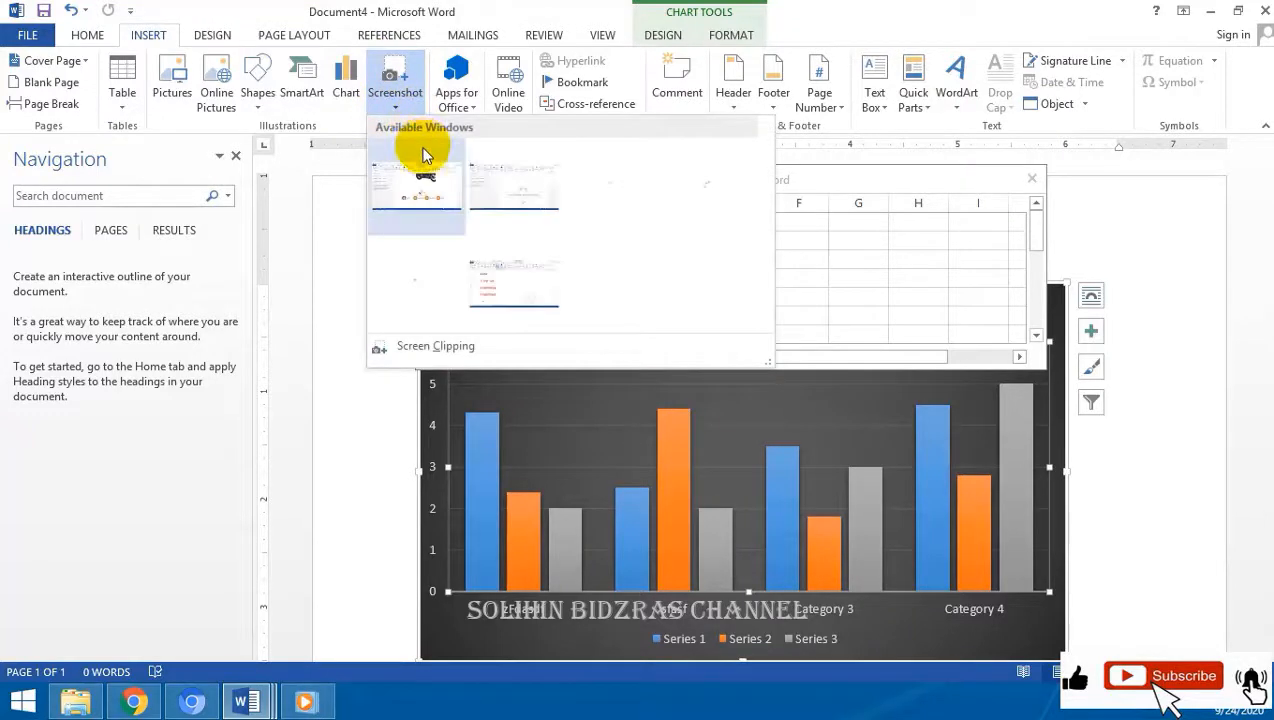
left_click(1128, 440)
scroll(876, 421, "down", 1)
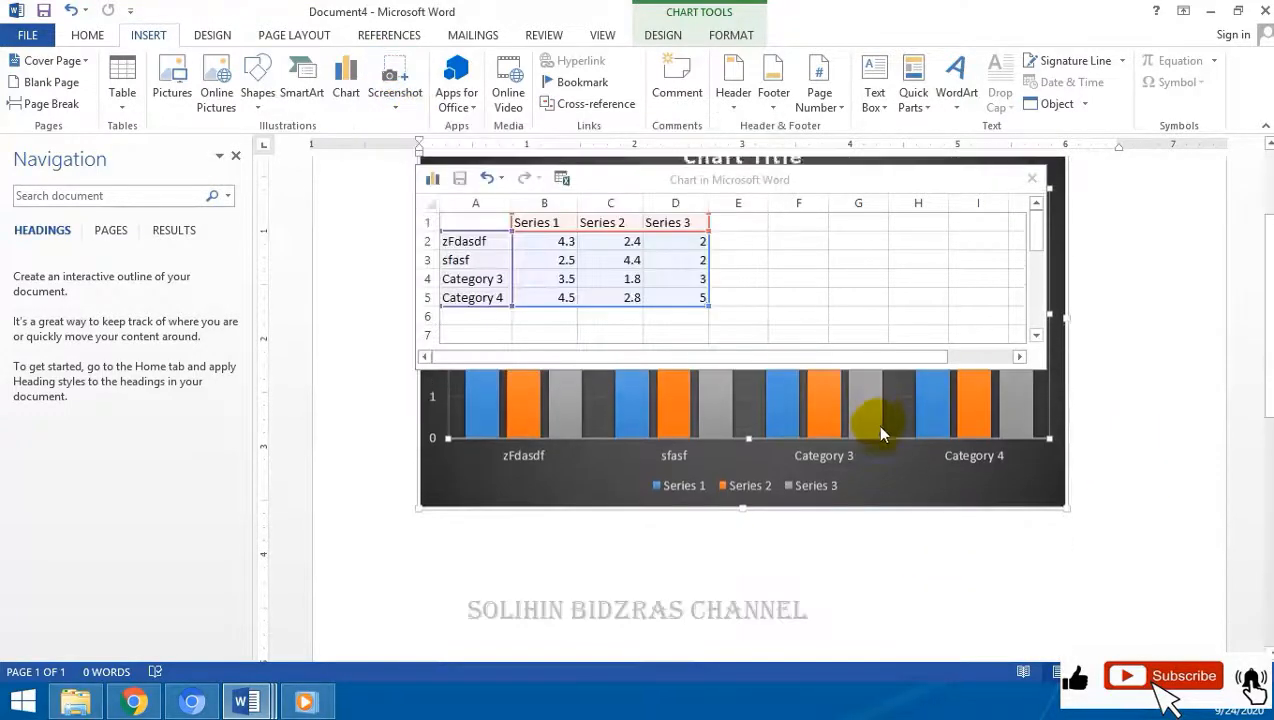
left_click(1032, 179)
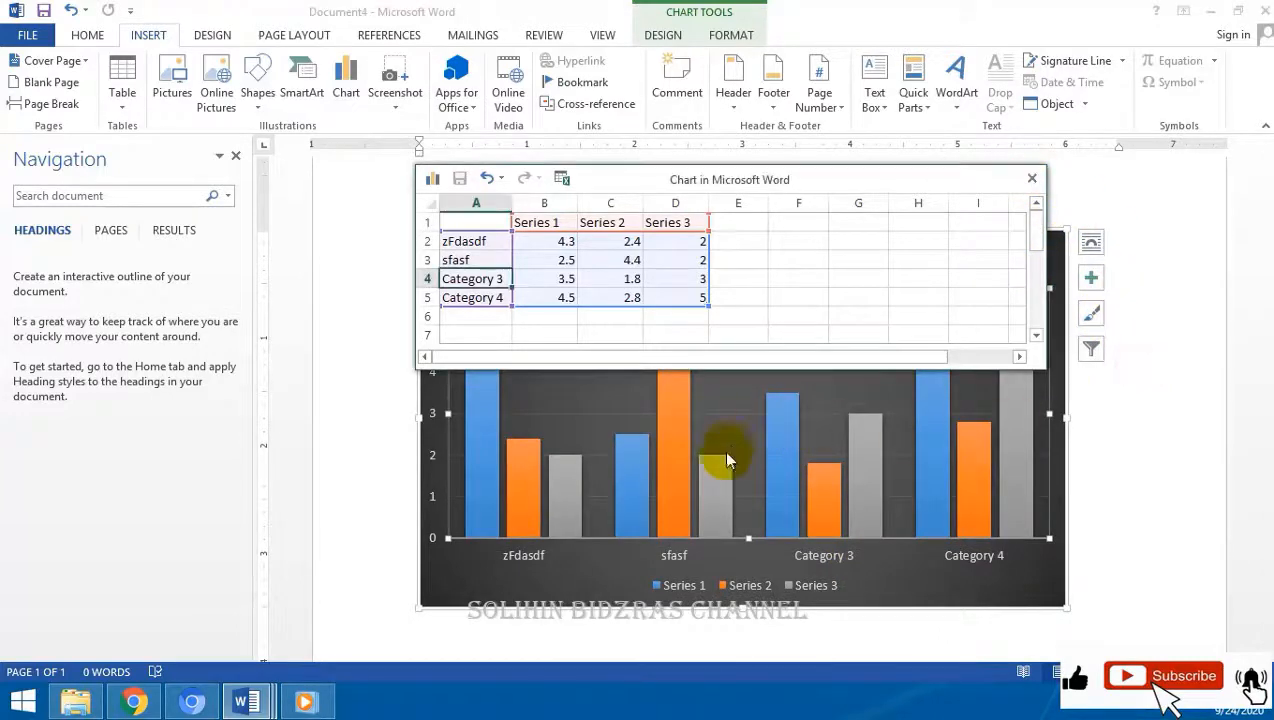
Step: Switch to the Document3 window and place the focus in the empty area of its organization chart
mouse_move(247, 700)
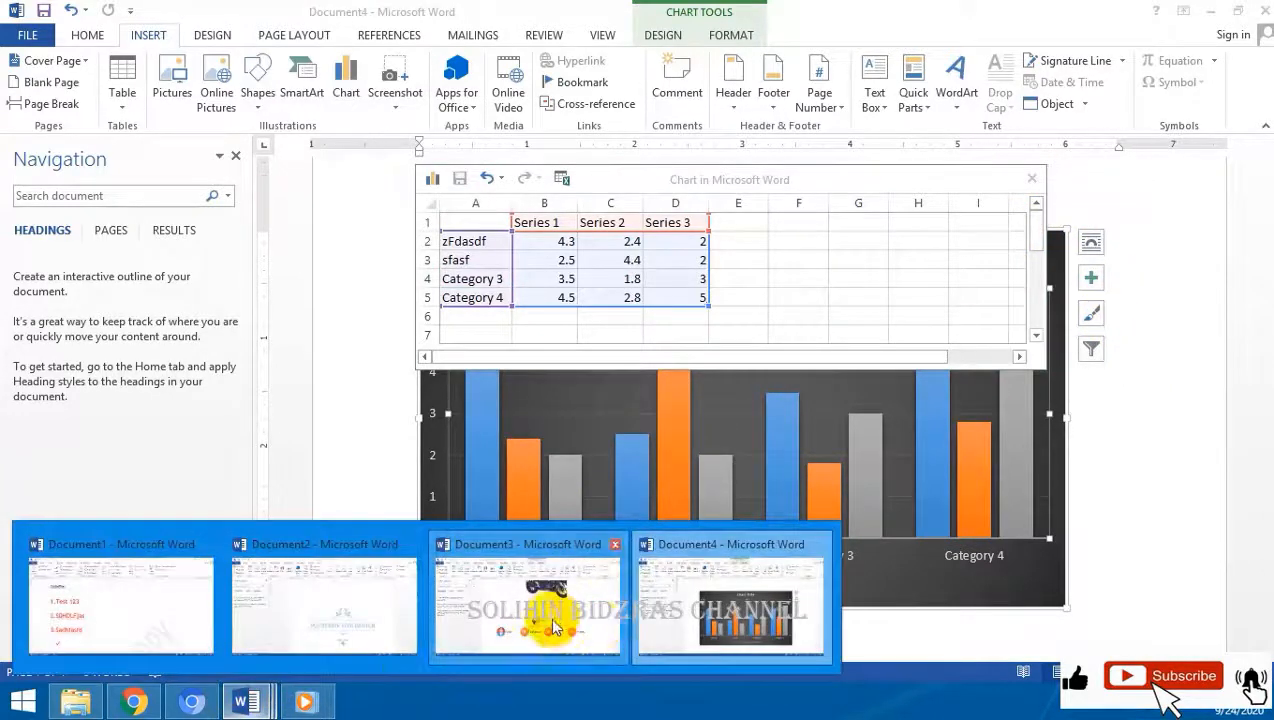
left_click(550, 615)
left_click(737, 330)
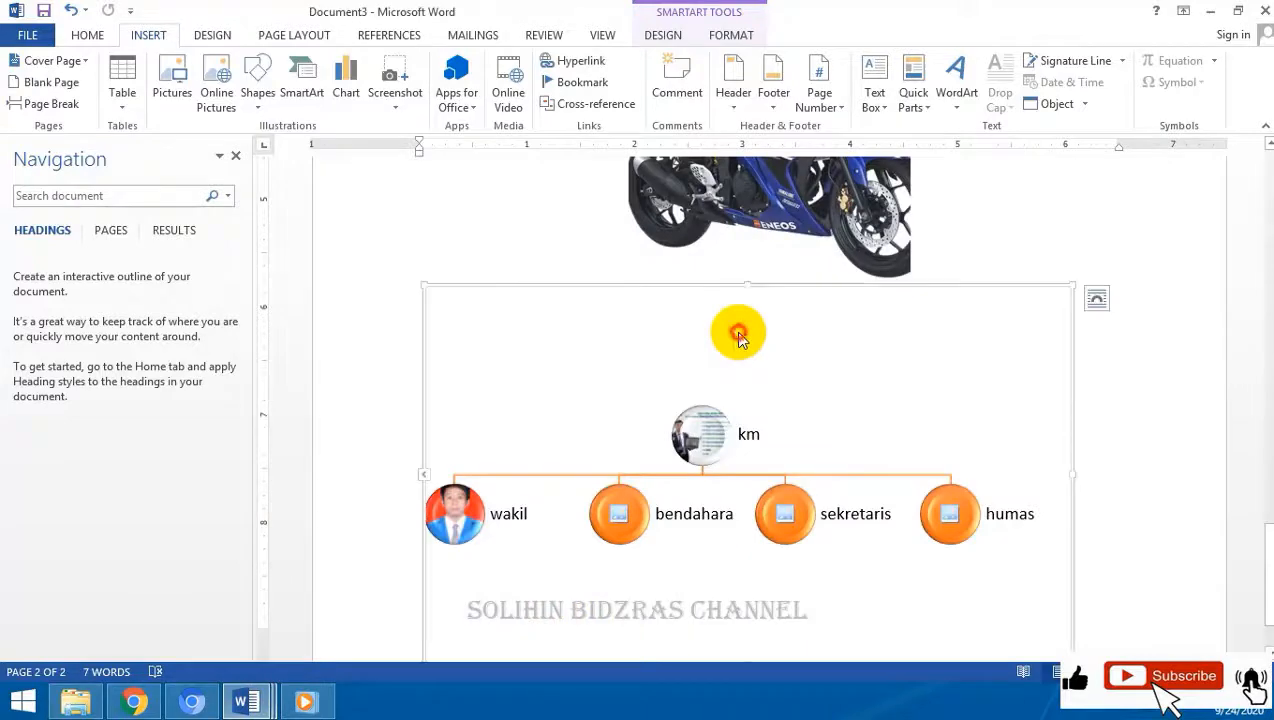
Step: Insert a screenshot of the Word window containing the column chart into Document3
left_click(390, 72)
left_click(421, 192)
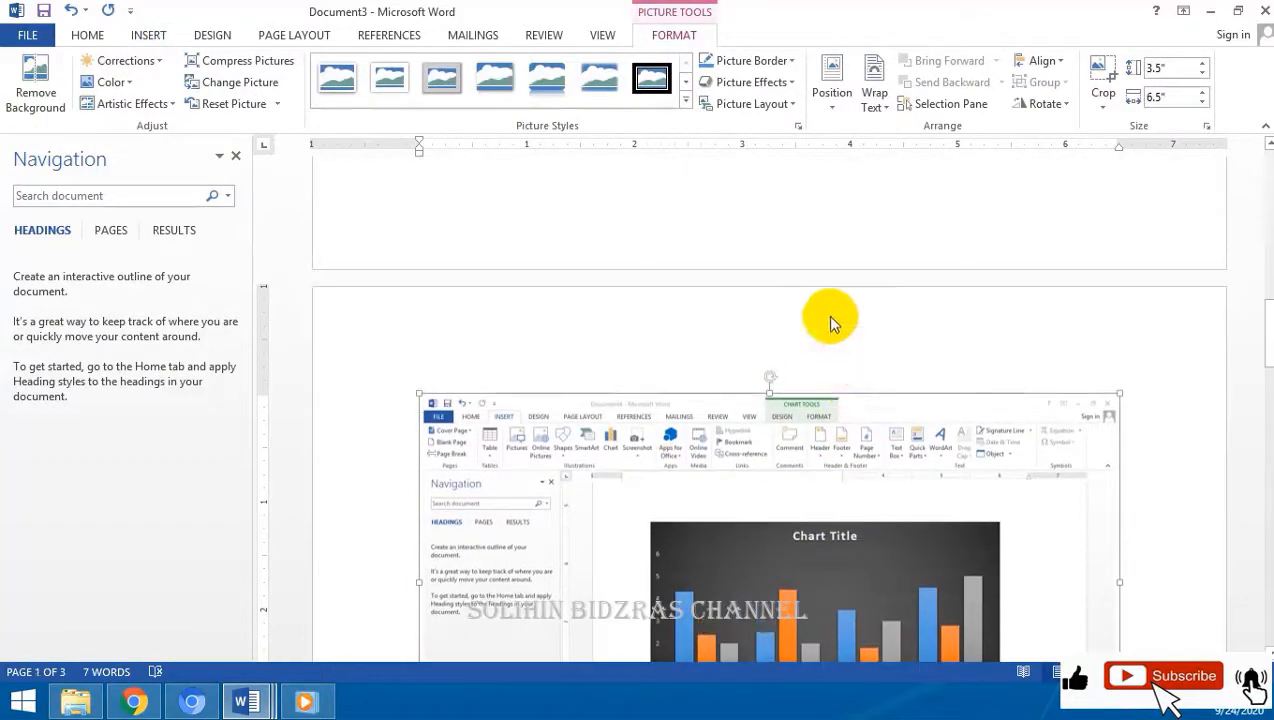
Step: Open YouTube in Chrome and insert a screenshot of that browser window into Document2
left_click(147, 706)
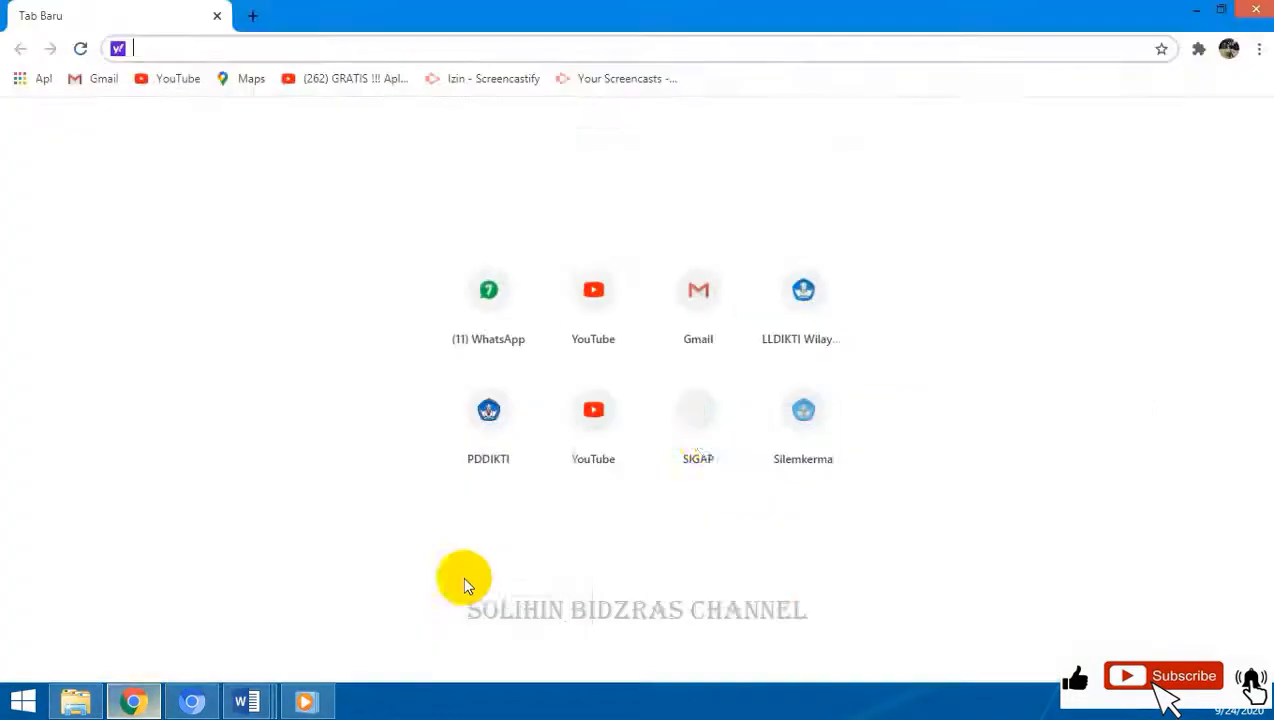
left_click(598, 318)
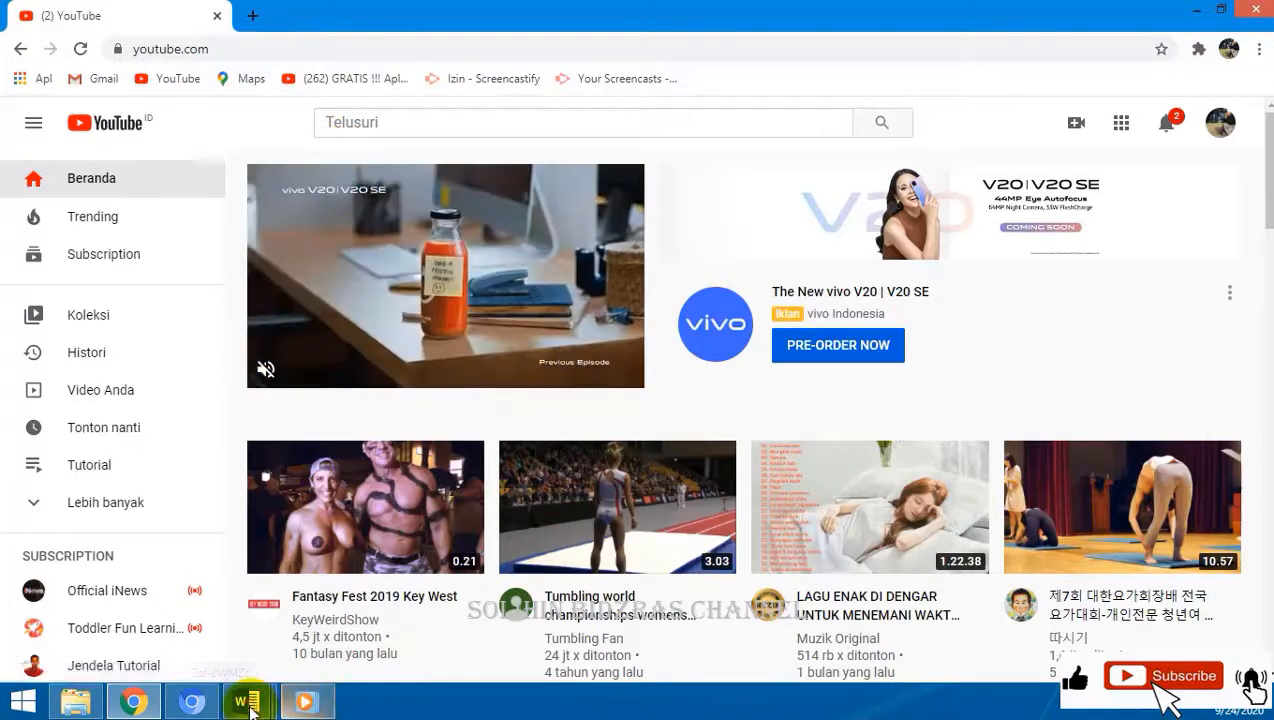
mouse_move(250, 705)
left_click(365, 606)
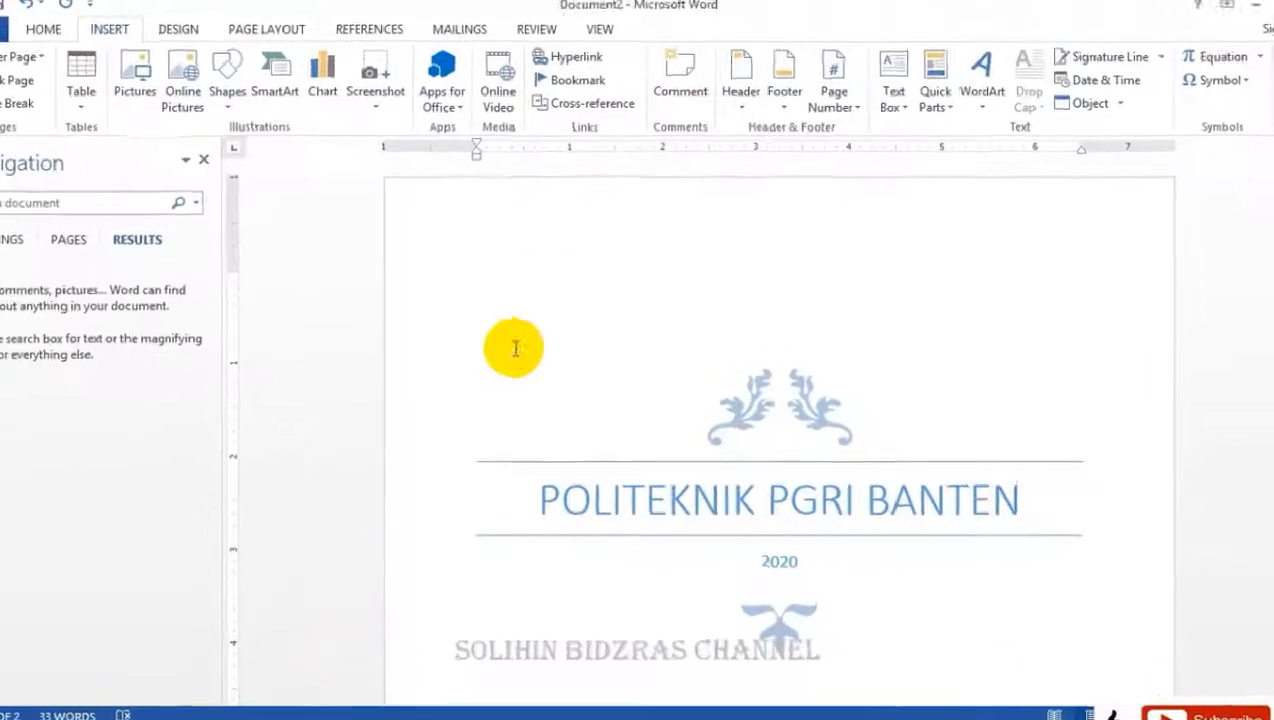
left_click(377, 72)
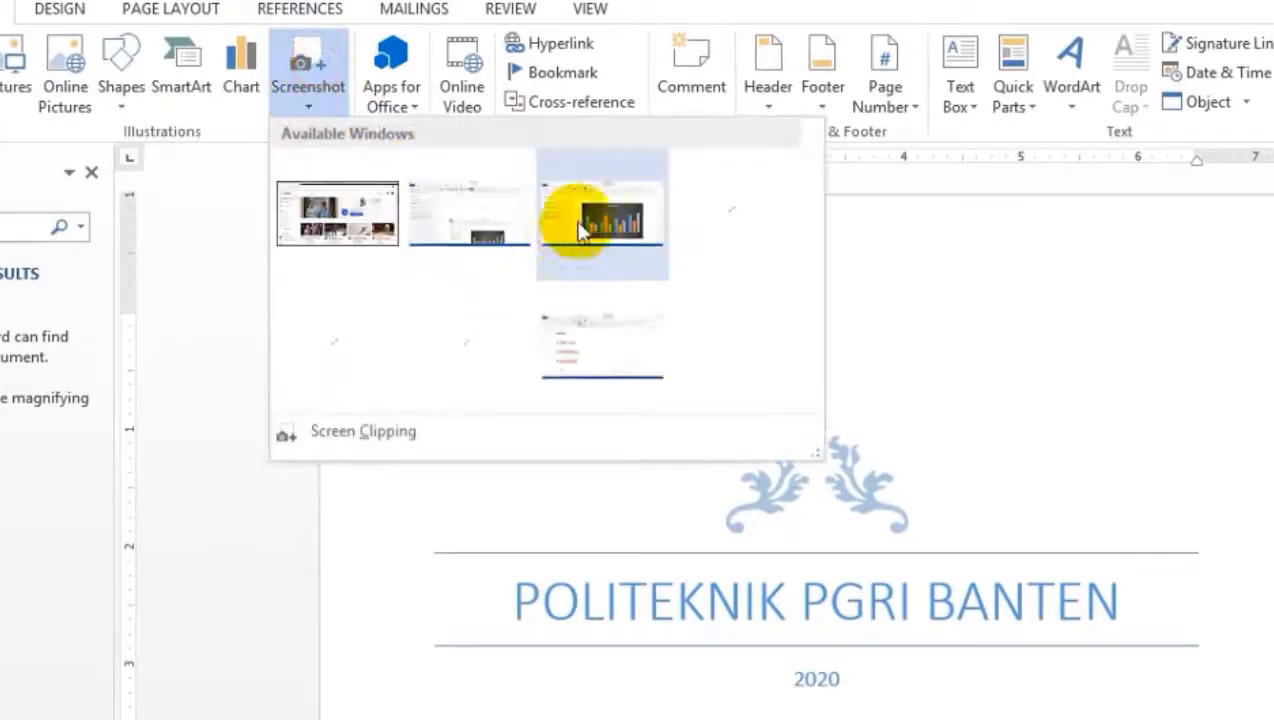
left_click(338, 210)
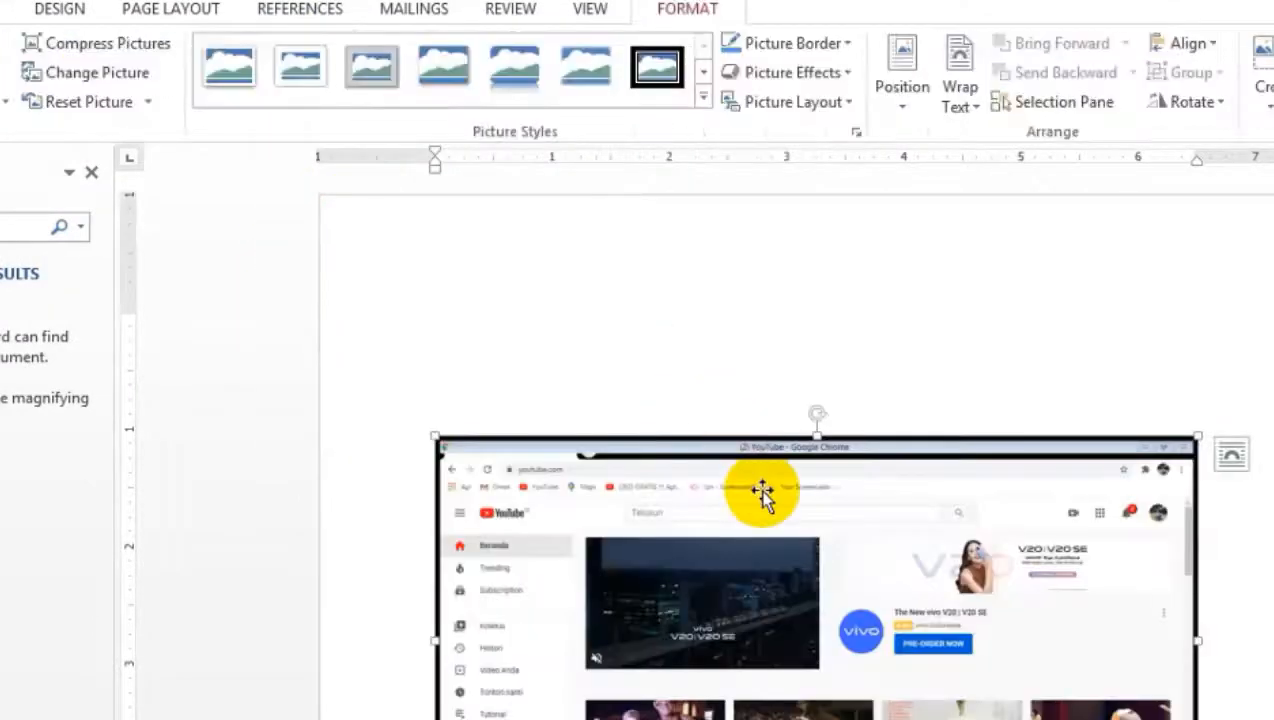
scroll(898, 506, "down", 2)
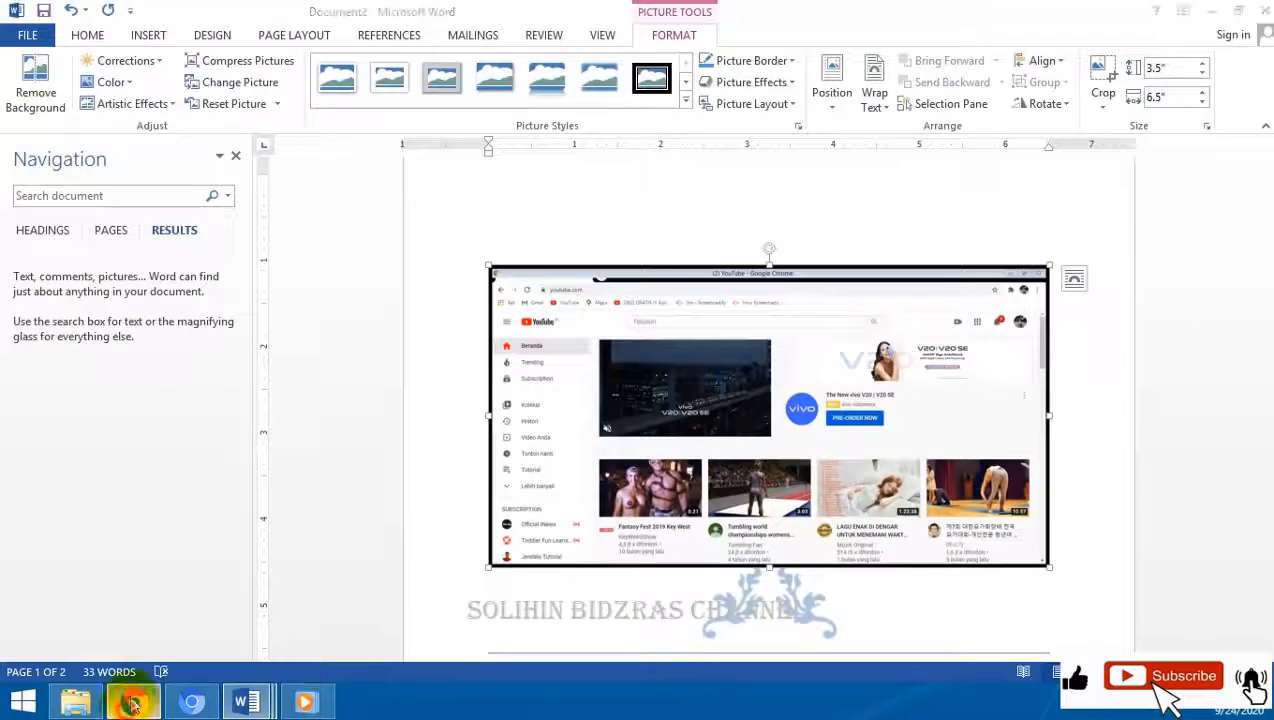
Step: Close the Chrome window and hide the Navigation pane in Document2
left_click(133, 704)
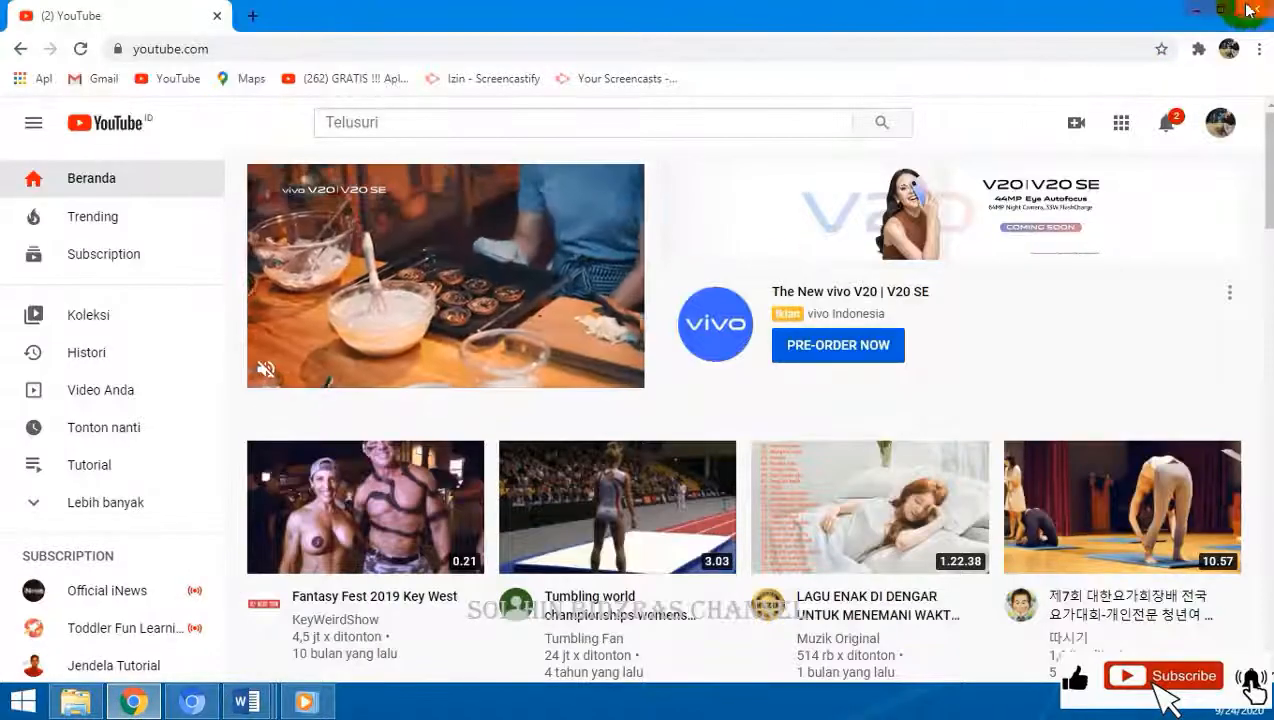
left_click(1254, 10)
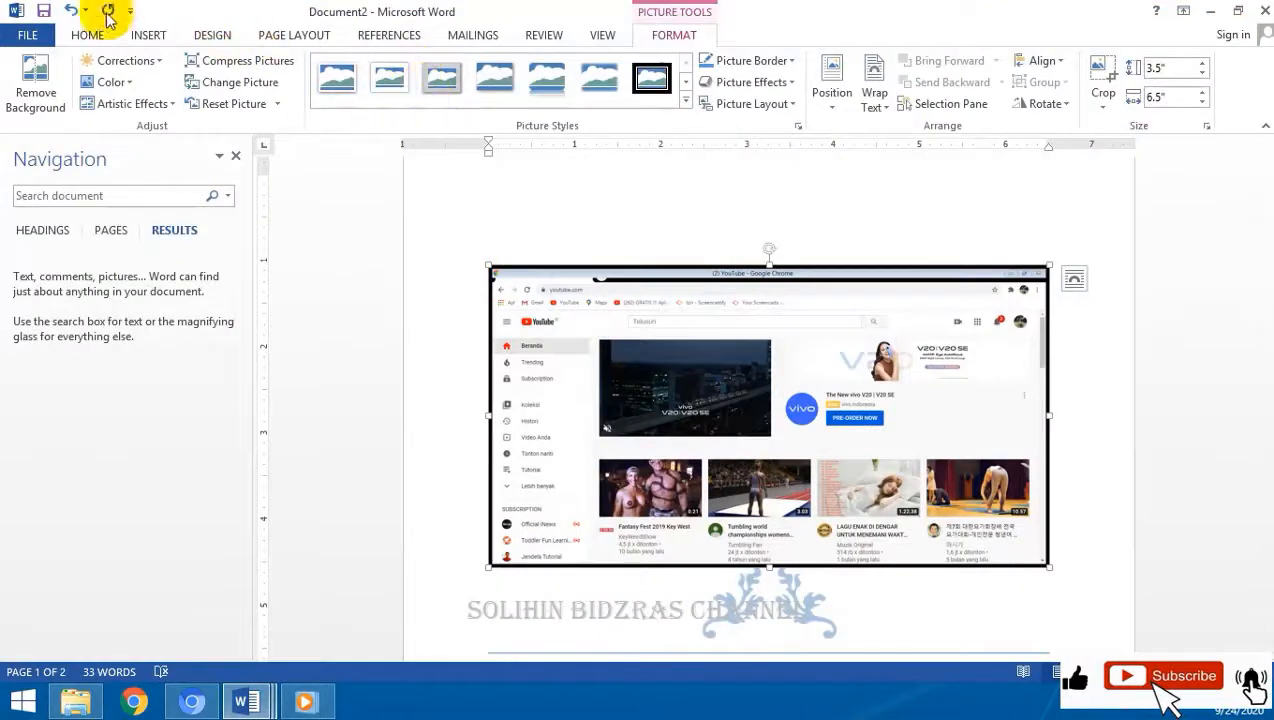
left_click(150, 35)
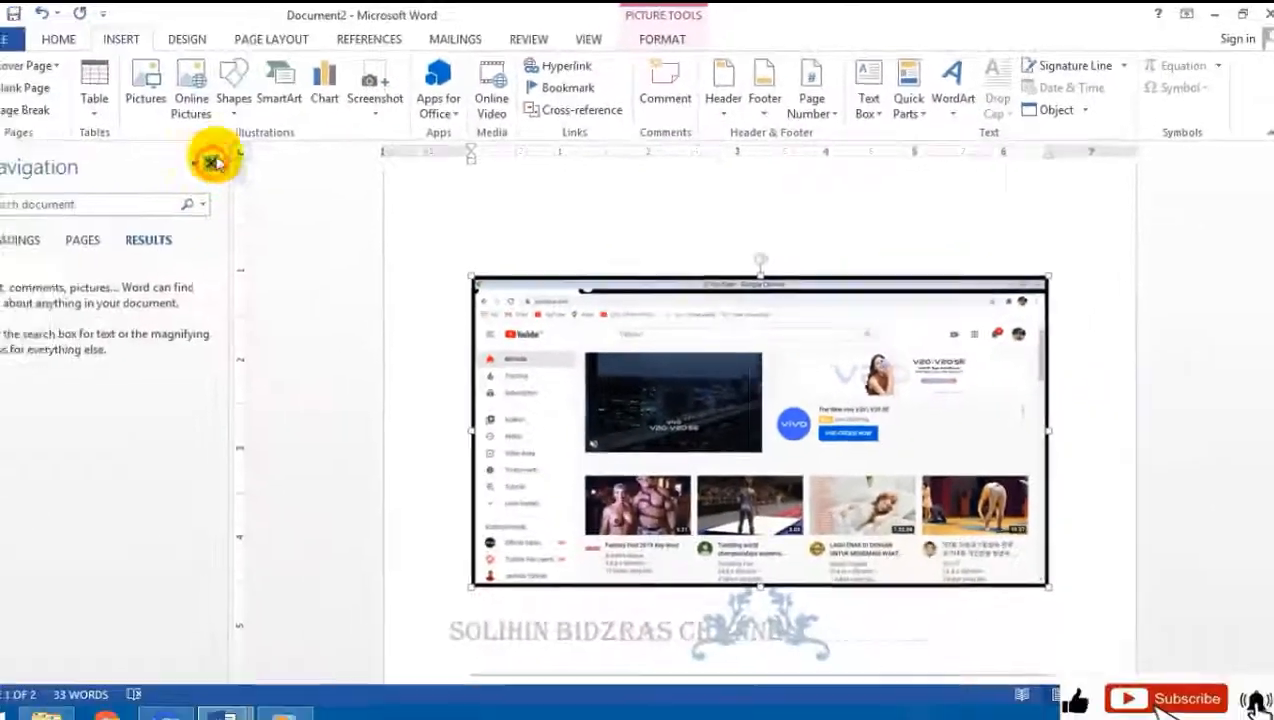
left_click(214, 163)
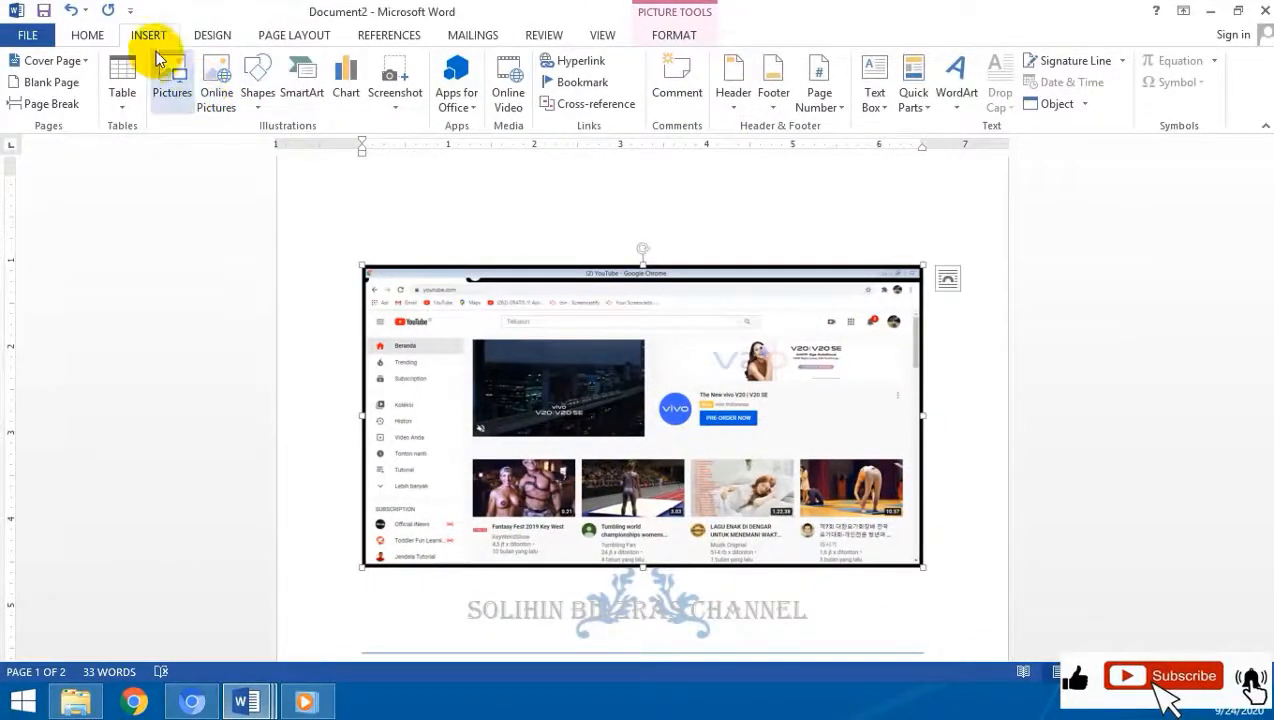
left_click(210, 38)
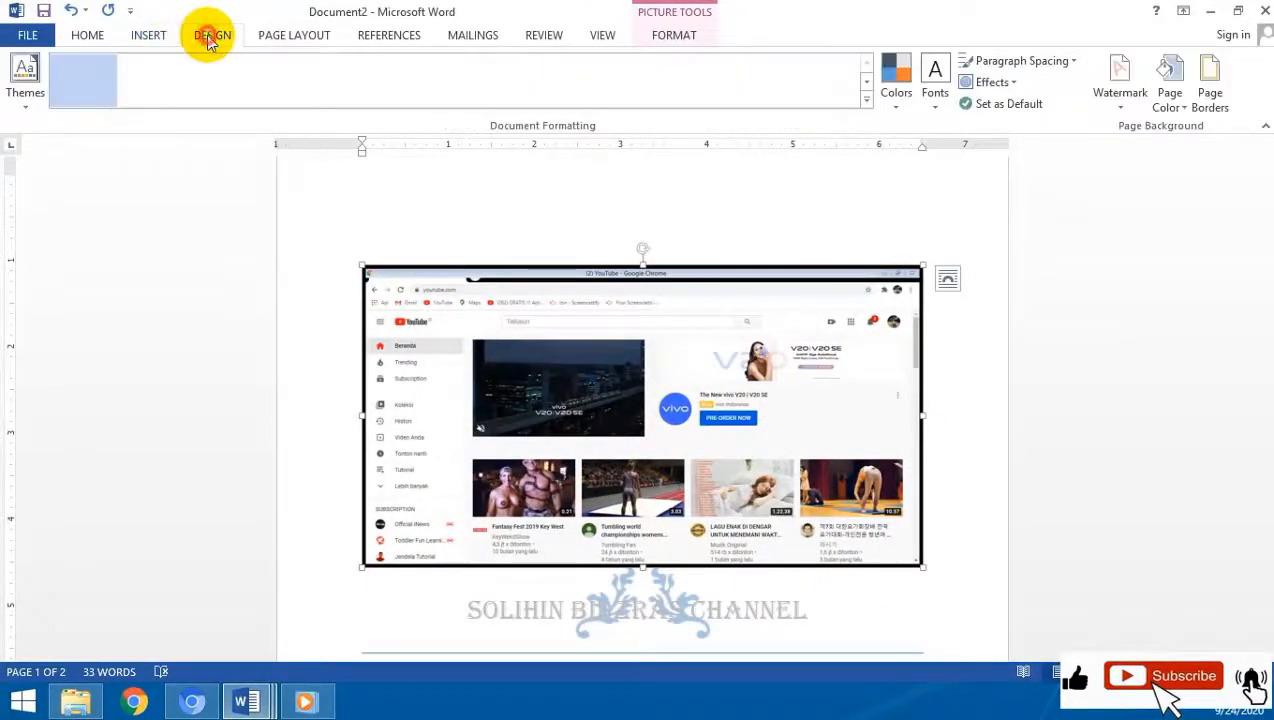
left_click(28, 90)
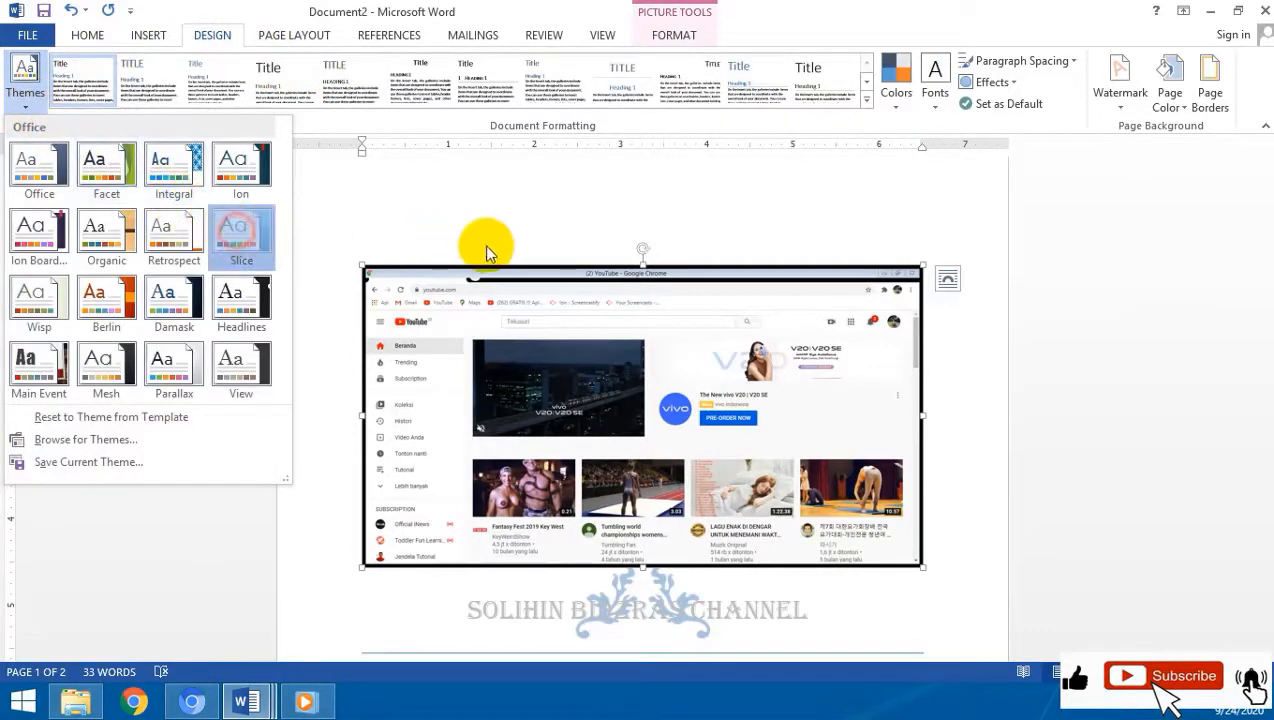
left_click(487, 253)
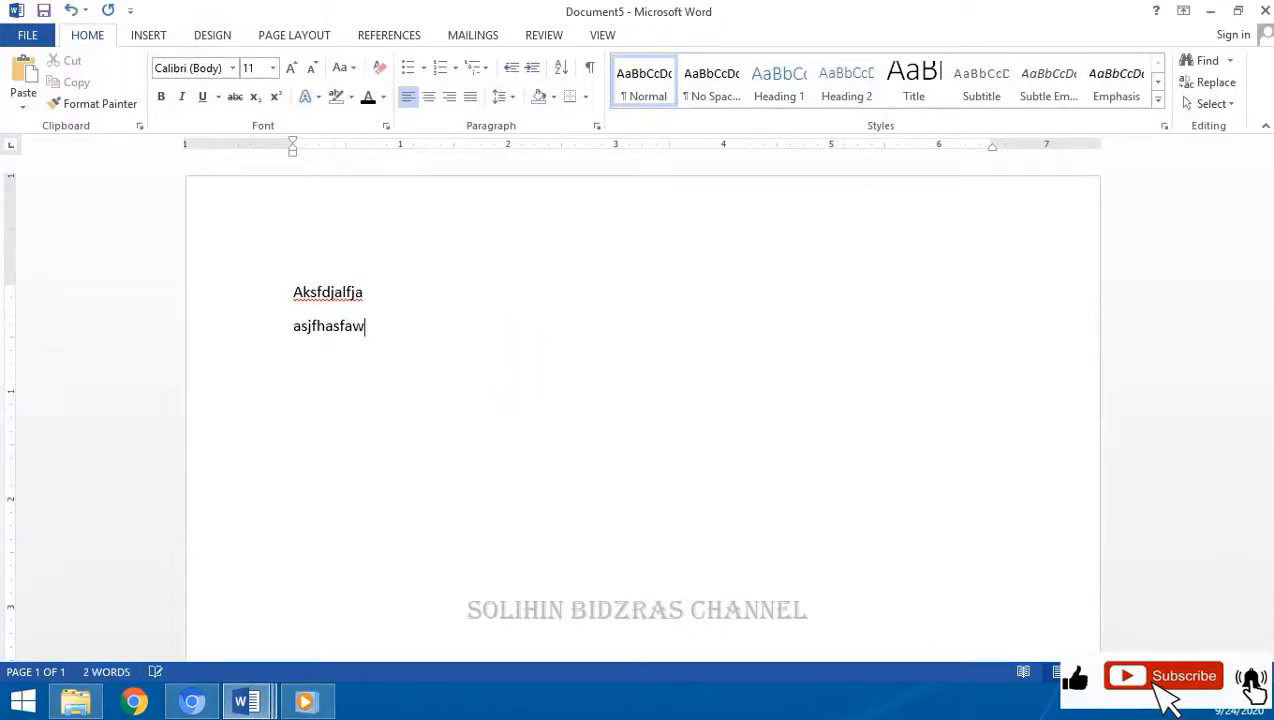
Step: Apply the Damask theme to the two-line text in Document5
left_click(212, 35)
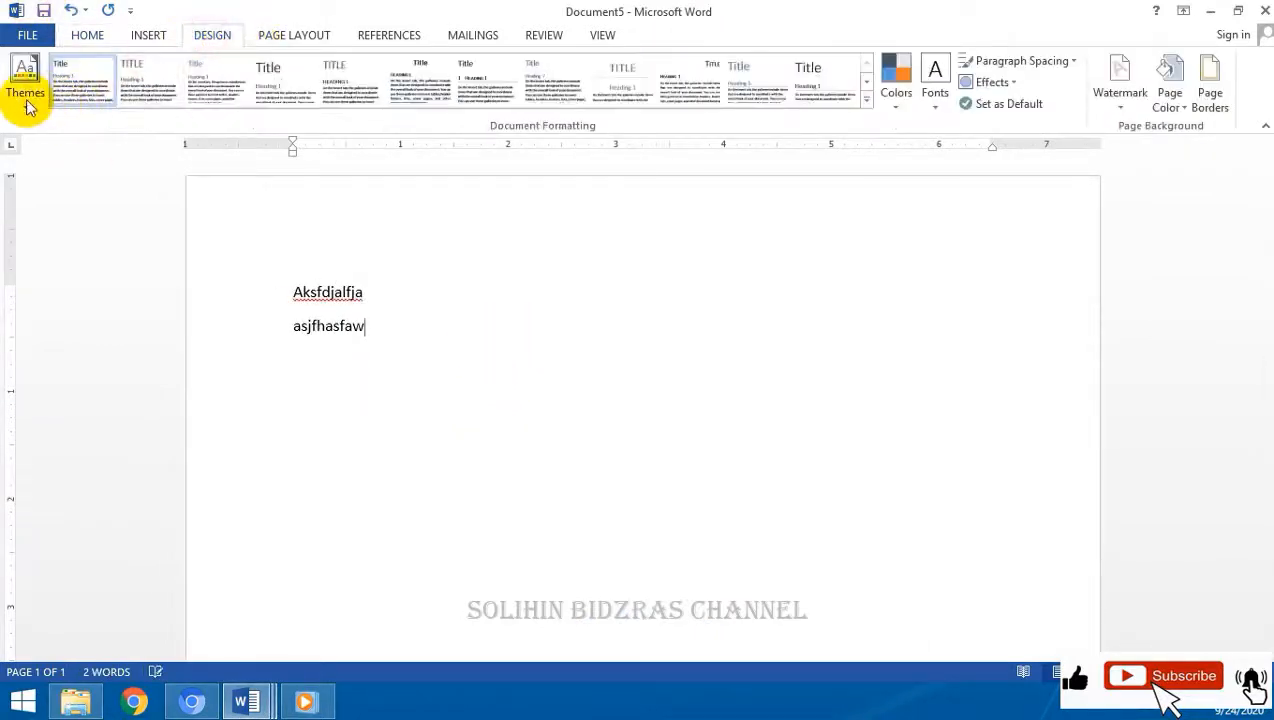
left_click(28, 104)
left_click(165, 298)
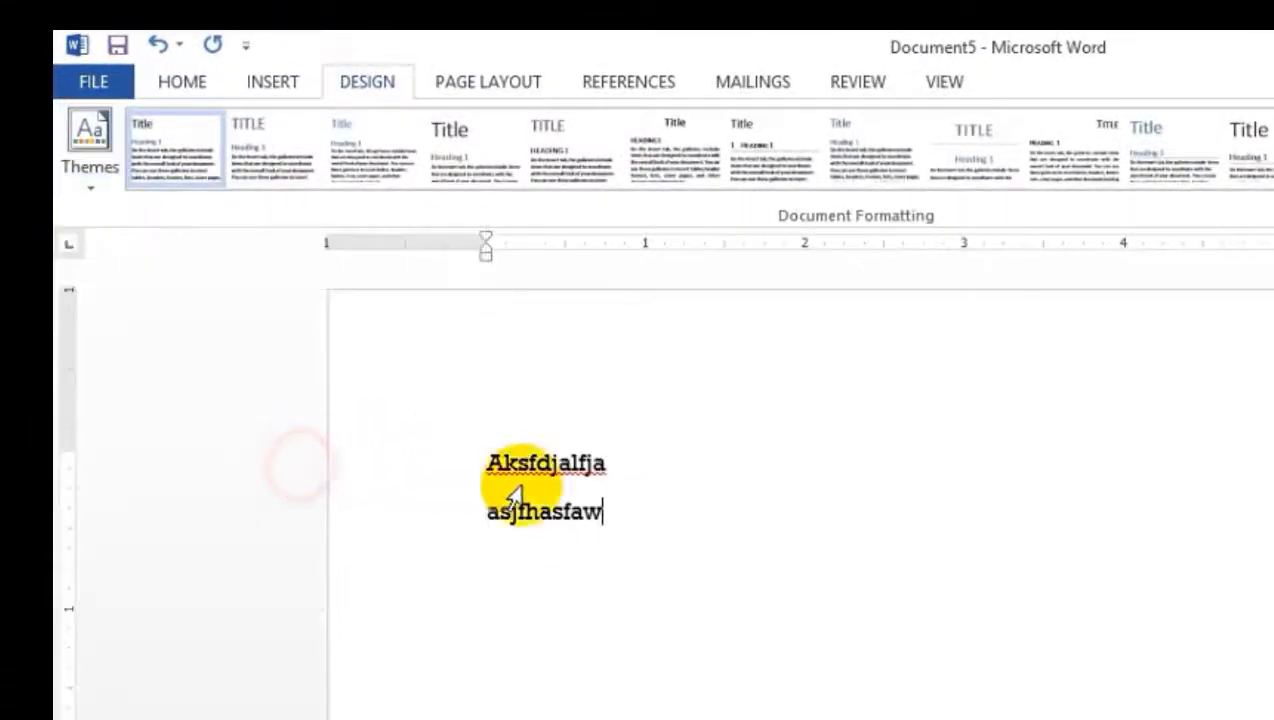
Step: Select both text lines and try several document style sets, ending with the olive, left-aligned title set second from the end
left_click_drag(676, 531, 429, 379)
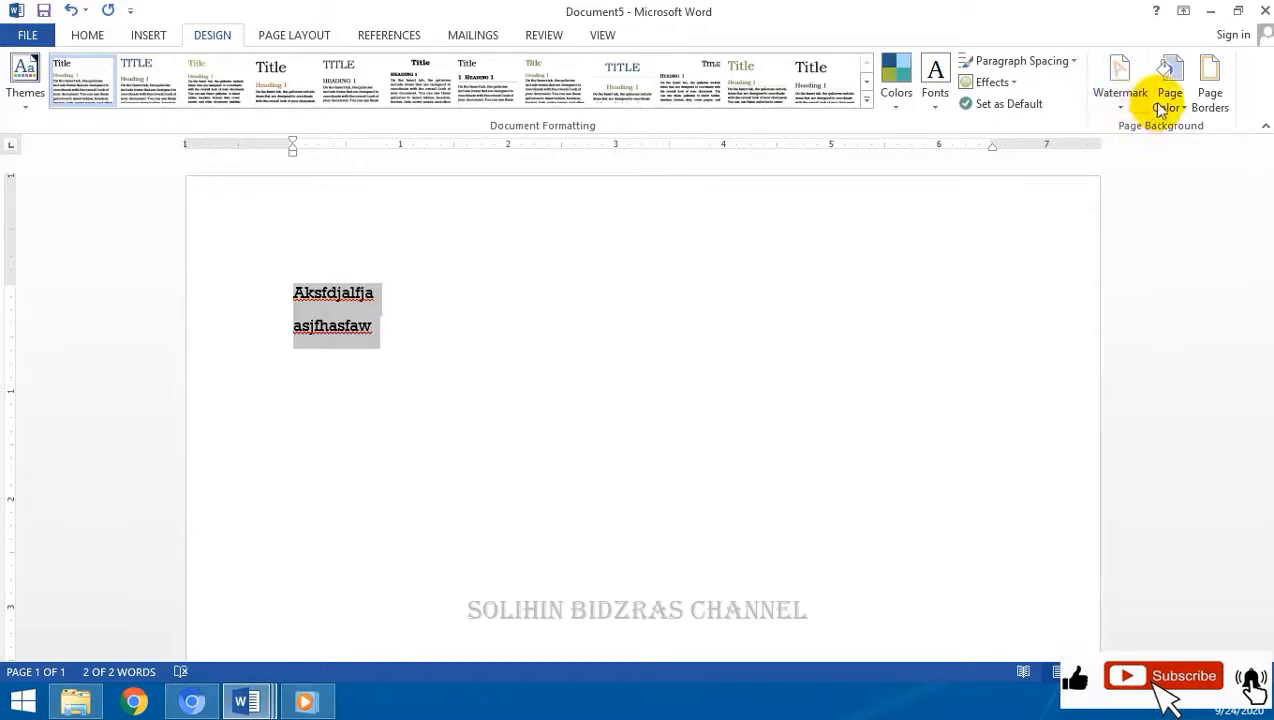
left_click(160, 92)
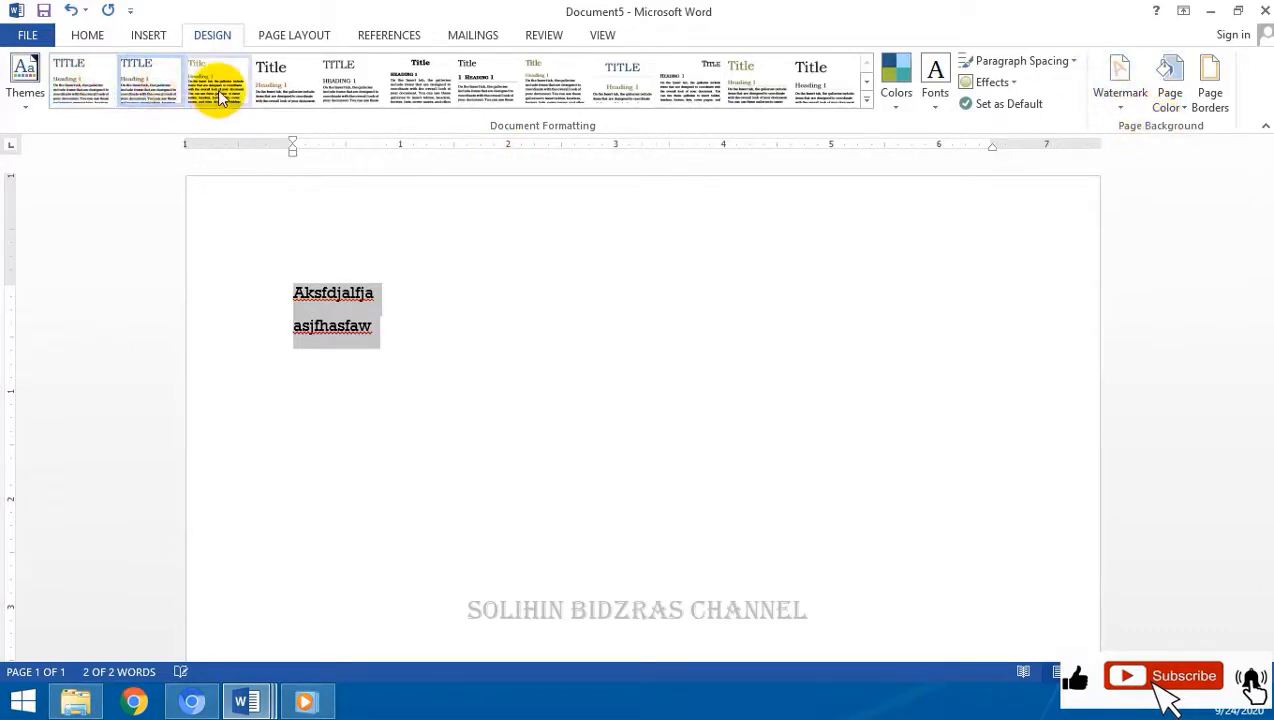
left_click(219, 94)
left_click(279, 82)
left_click(336, 84)
left_click(401, 85)
left_click(532, 87)
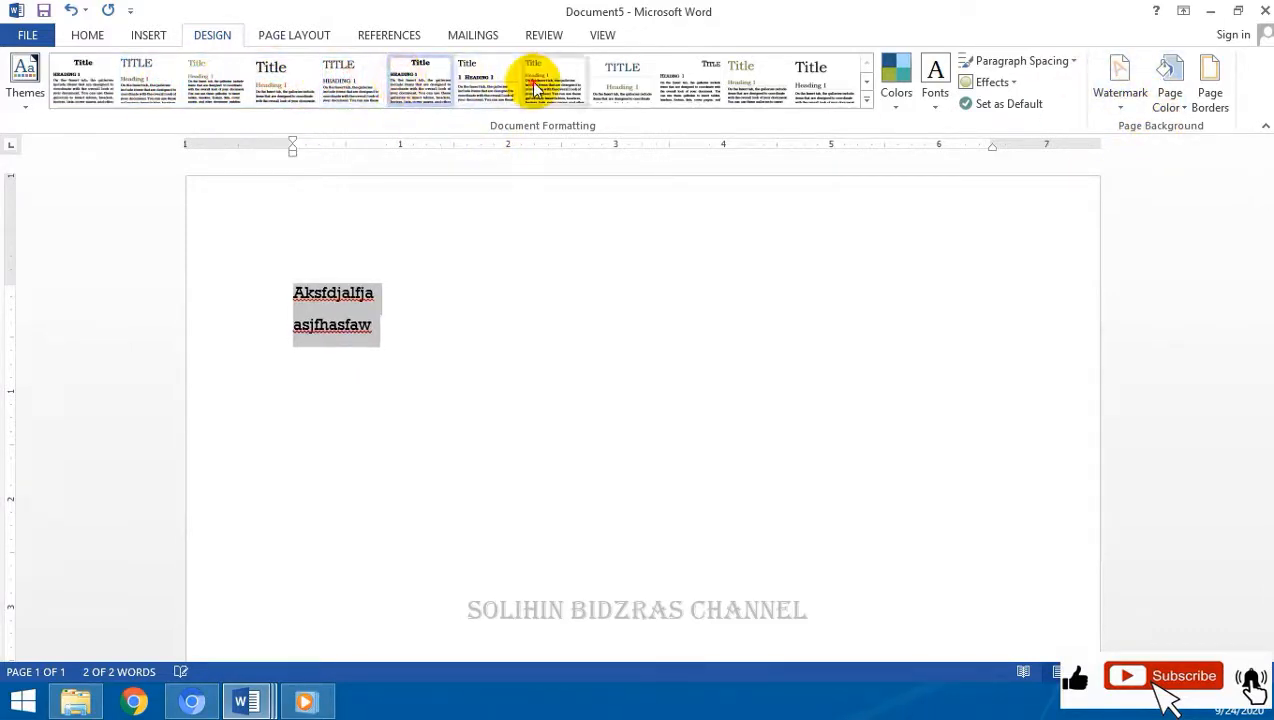
left_click(600, 81)
left_click(751, 93)
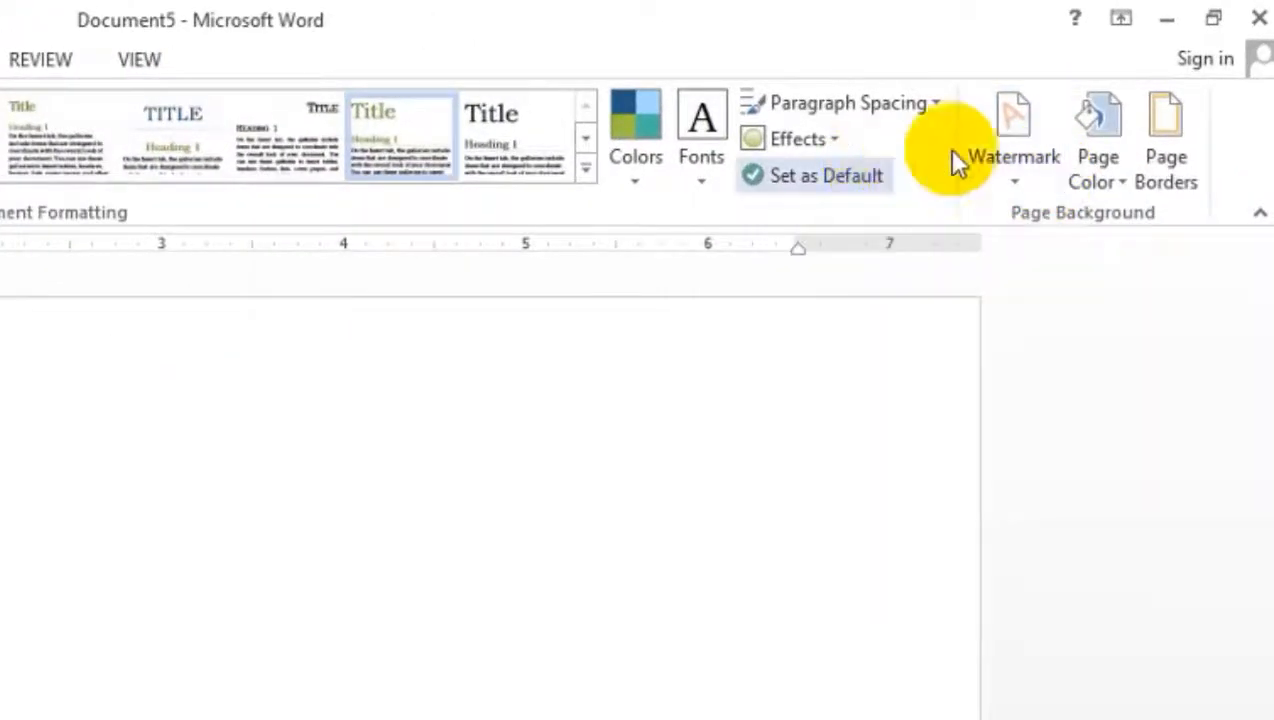
Step: Add the diagonal CONFIDENTIAL 1 watermark to the page and zoom out to view it
left_click(1027, 190)
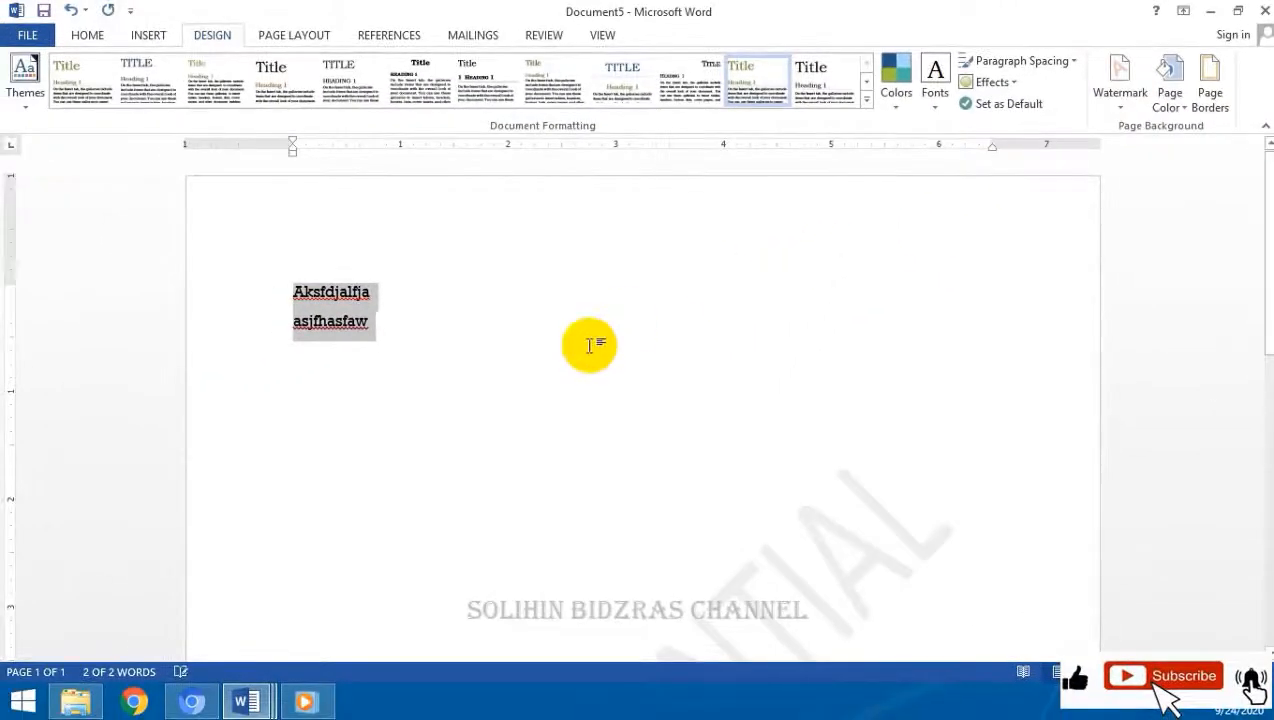
scroll(810, 418, "down", 5)
scroll(803, 436, "up", 5)
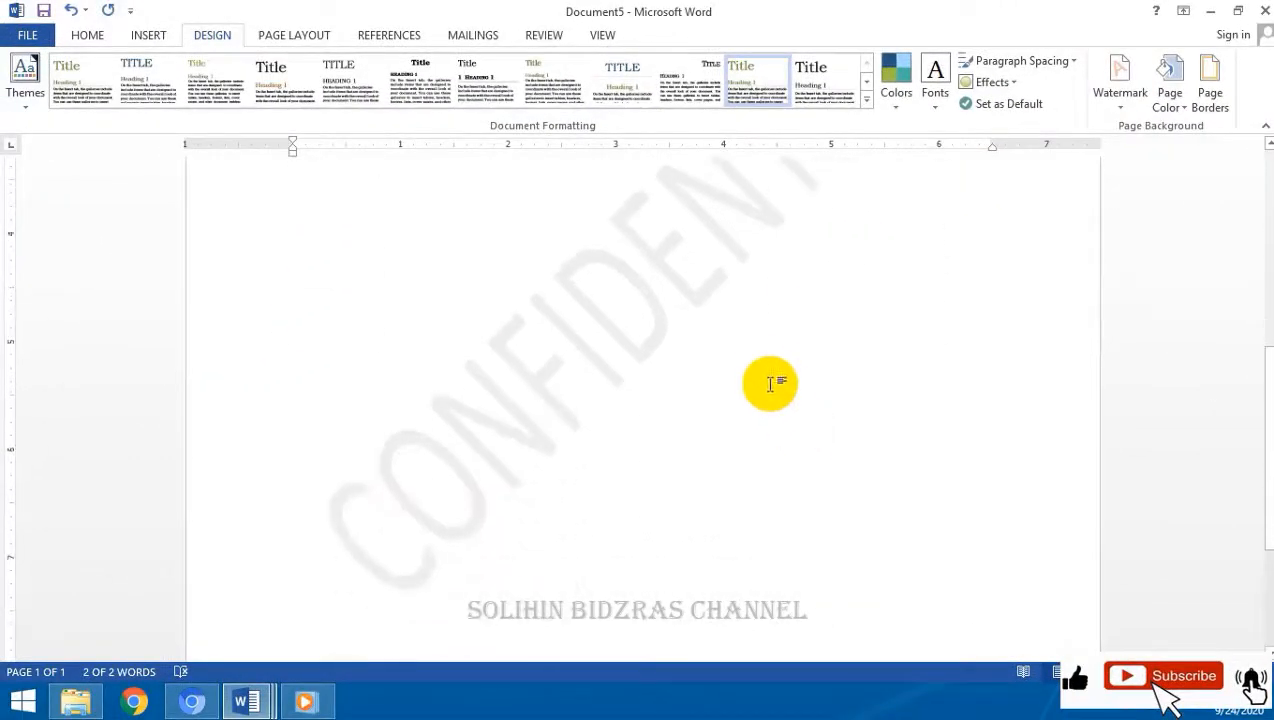
scroll(856, 394, "down", 2)
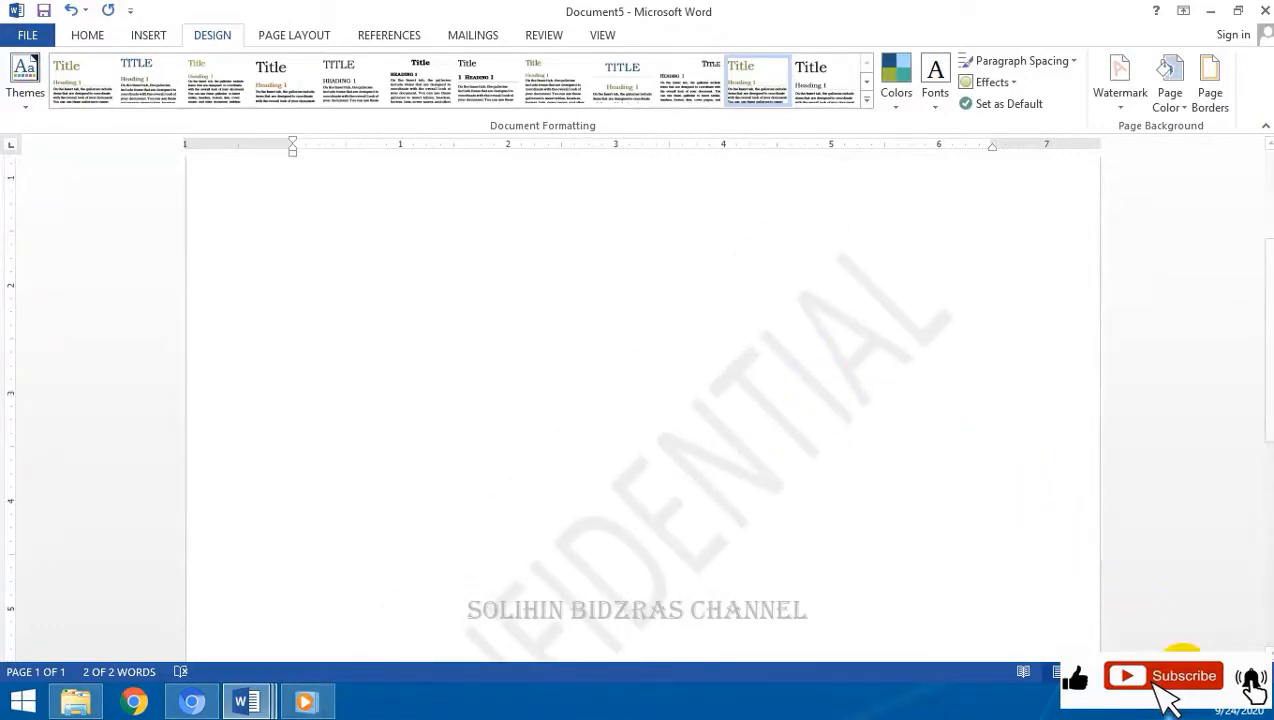
left_click(1163, 674)
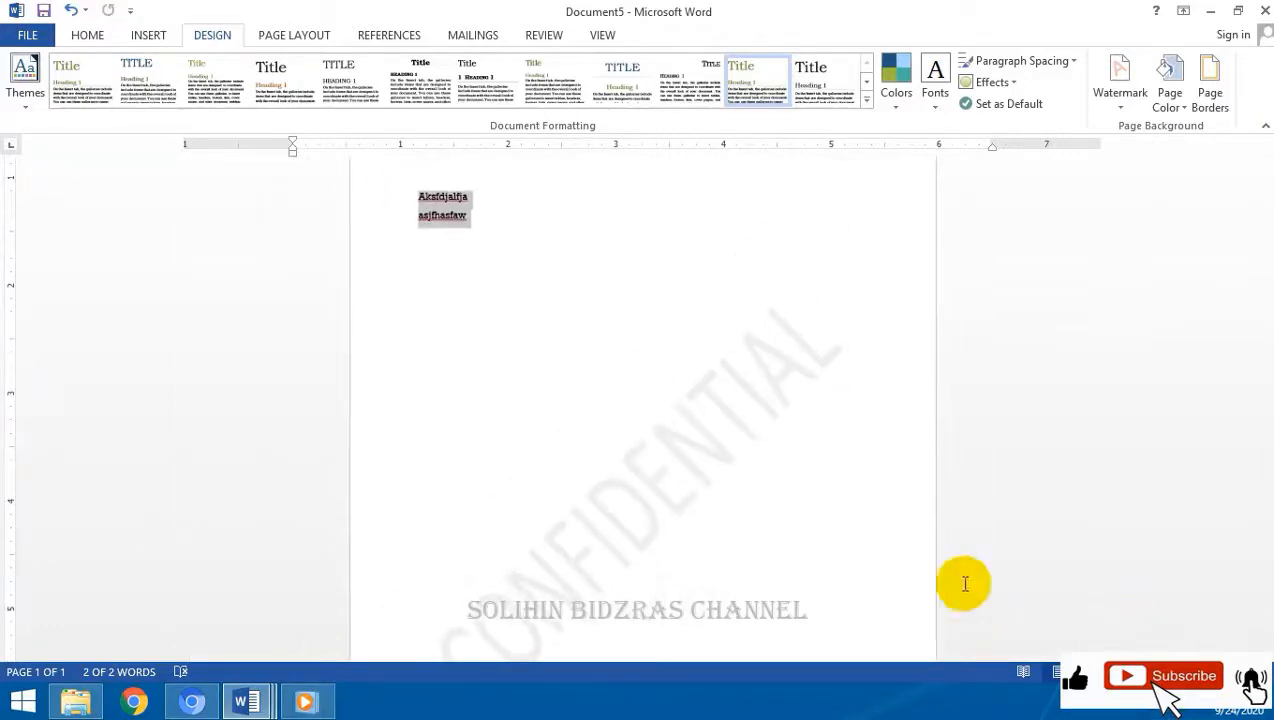
scroll(852, 551, "up", 1)
left_click(851, 545)
scroll(750, 485, "down", 3)
scroll(750, 477, "up", 2)
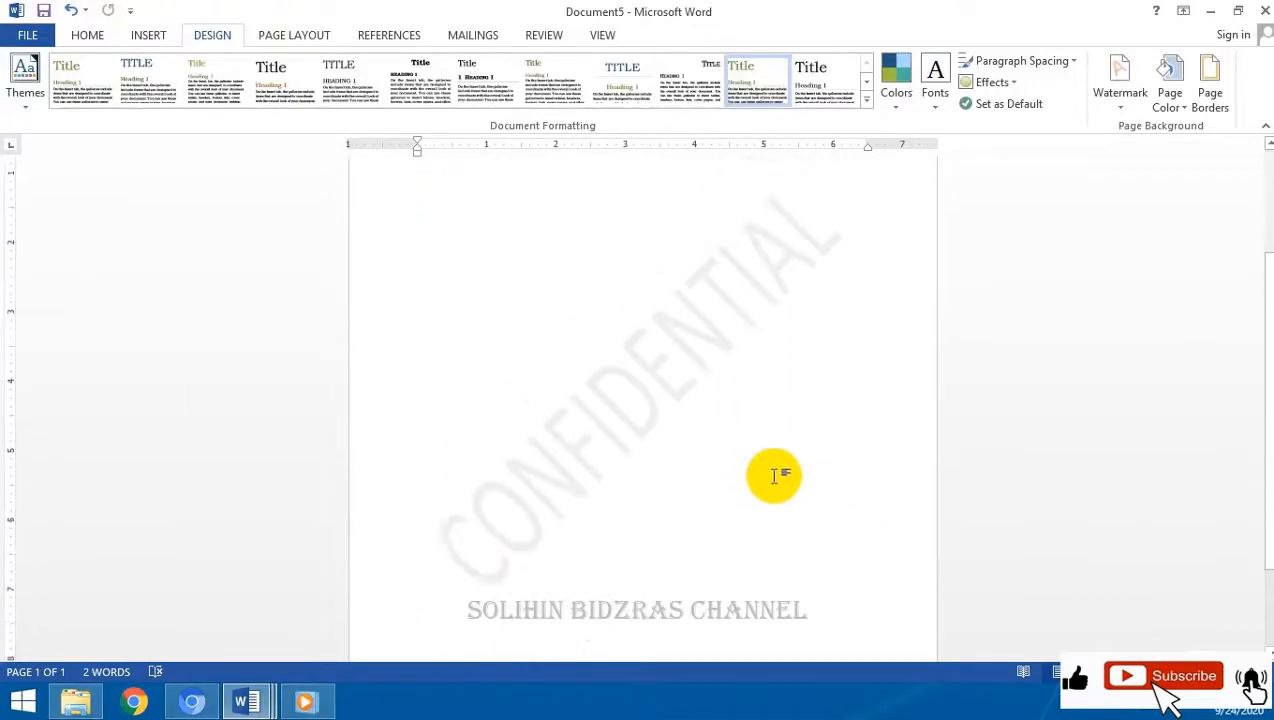
Step: Replace the page's watermark with the diagonal DO NOT COPY 1 preset
left_click(1134, 112)
left_click(1203, 236)
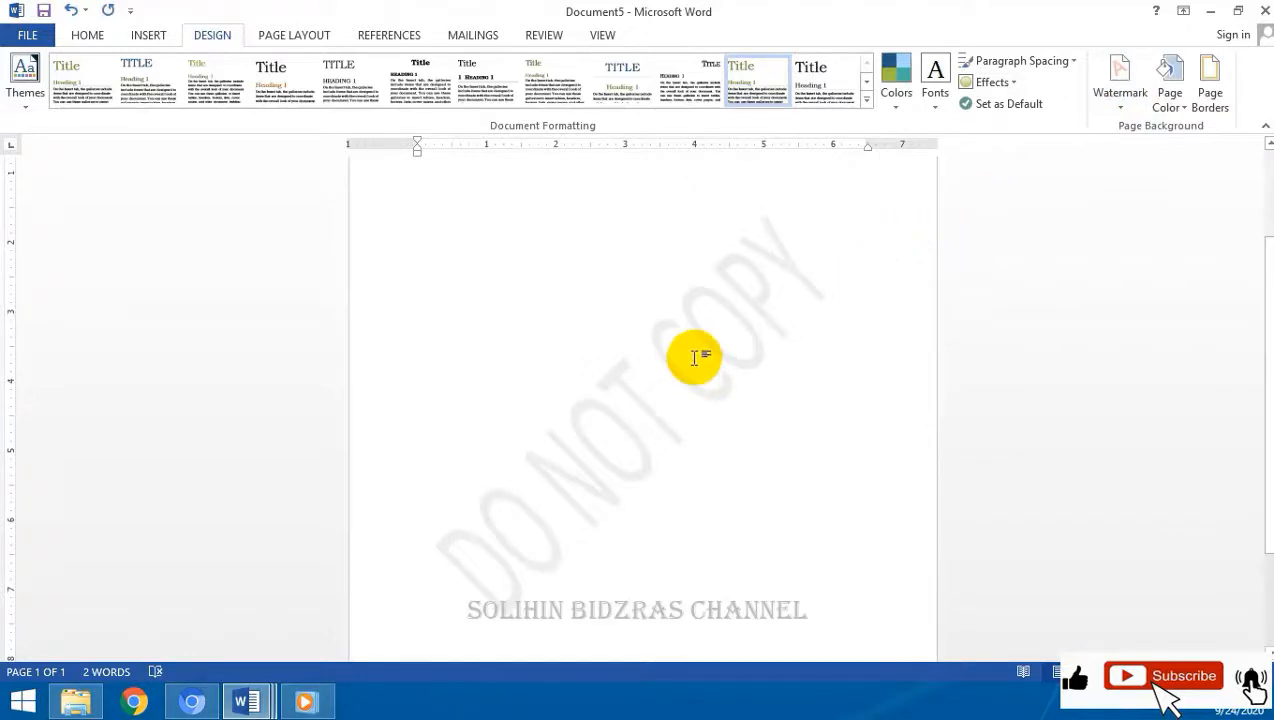
Step: Set a custom diagonal text watermark with a first name as the text, coloured red and semitransparent
left_click(1116, 100)
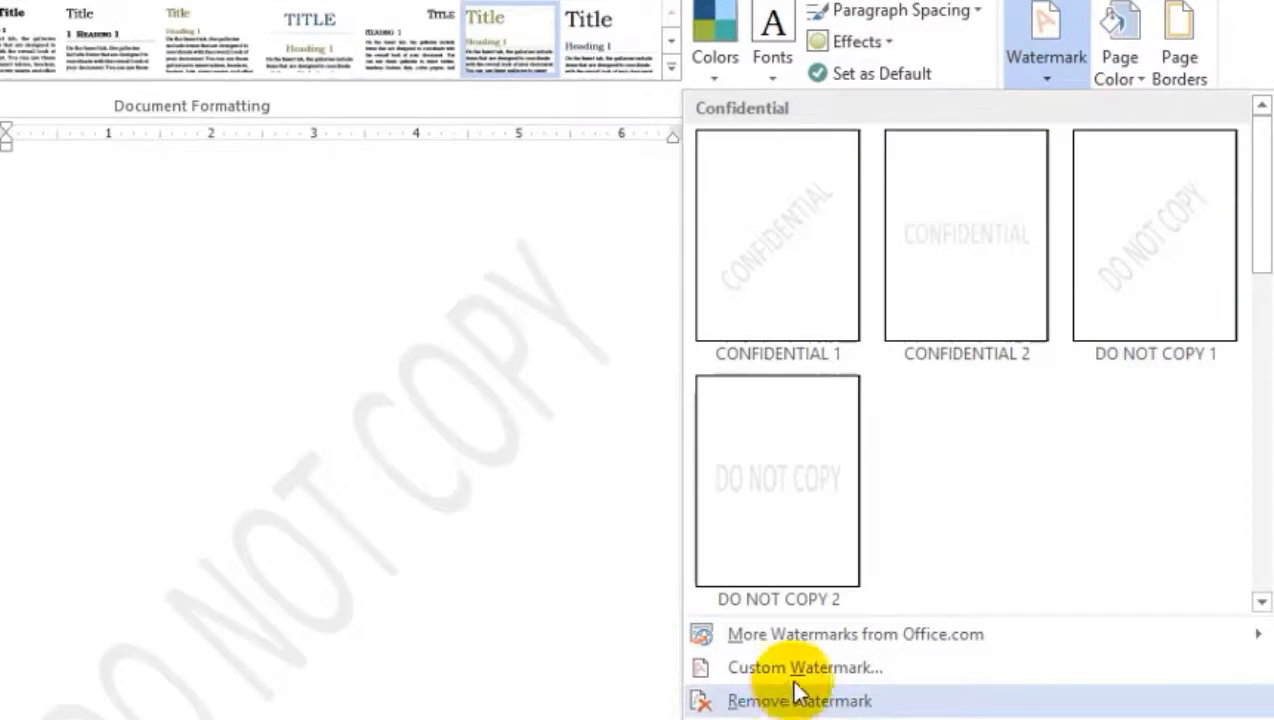
left_click(797, 695)
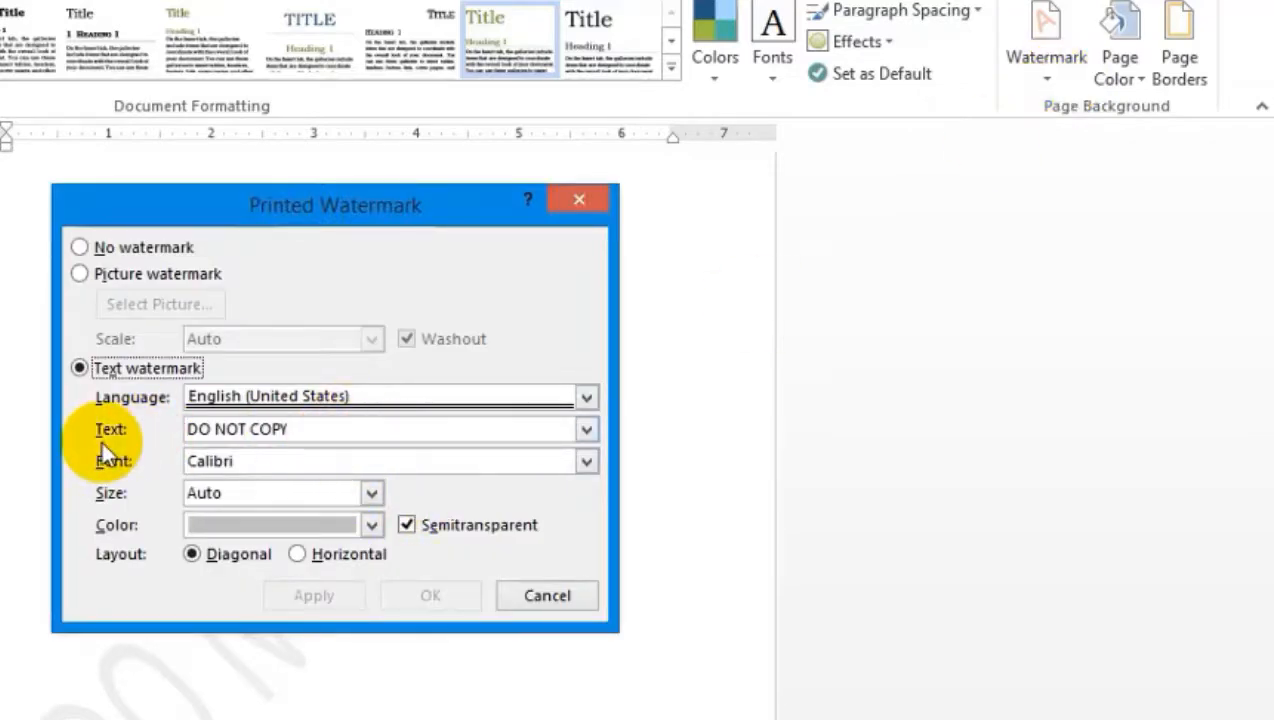
left_click_drag(188, 430, 313, 432)
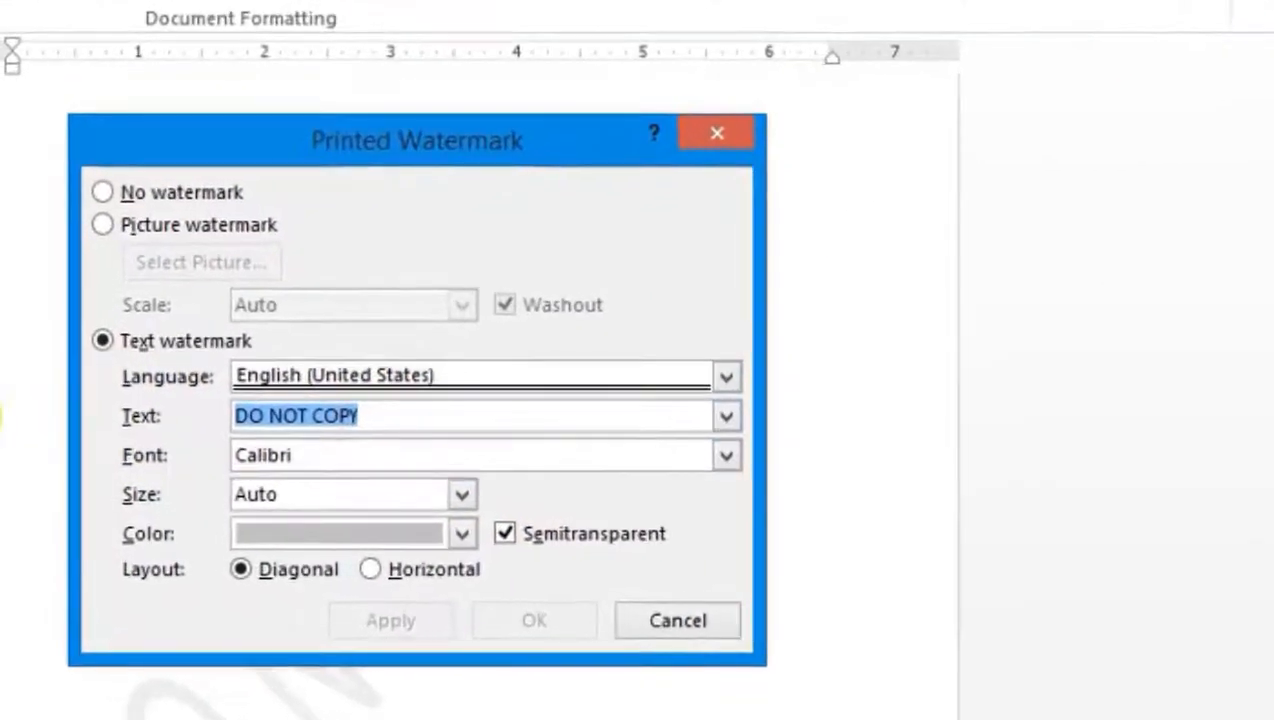
type("abizar")
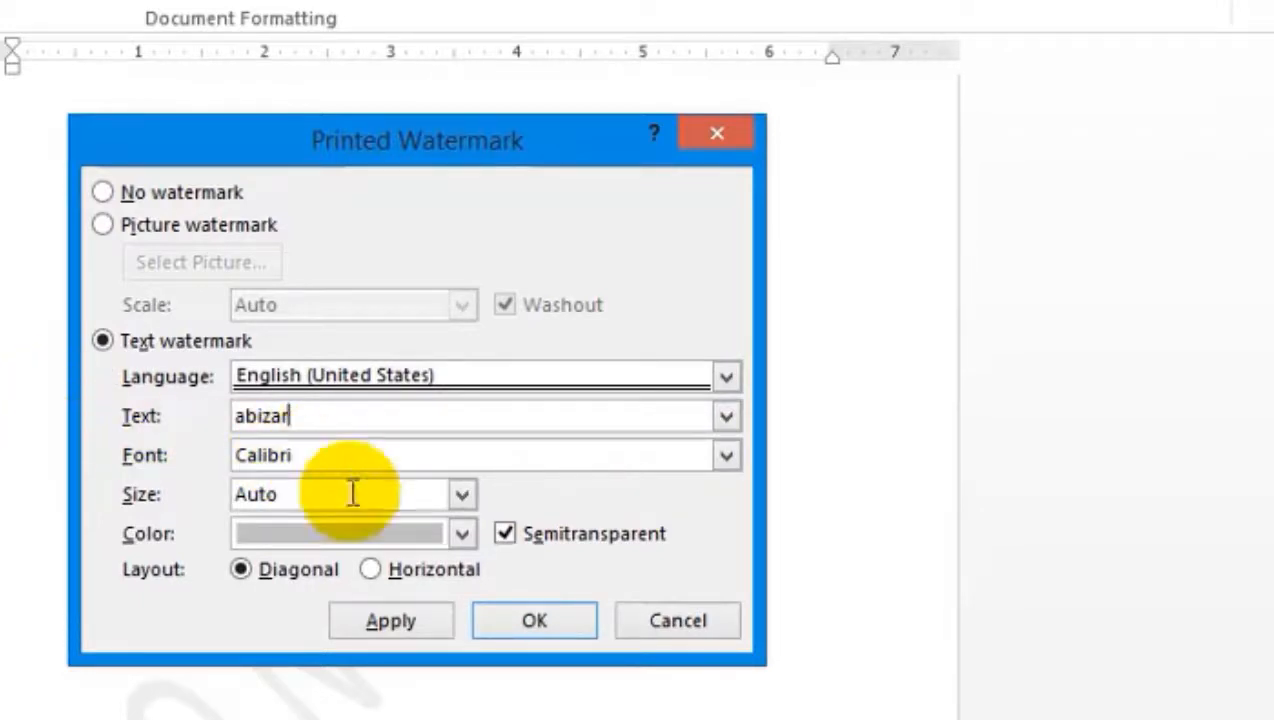
left_click(462, 540)
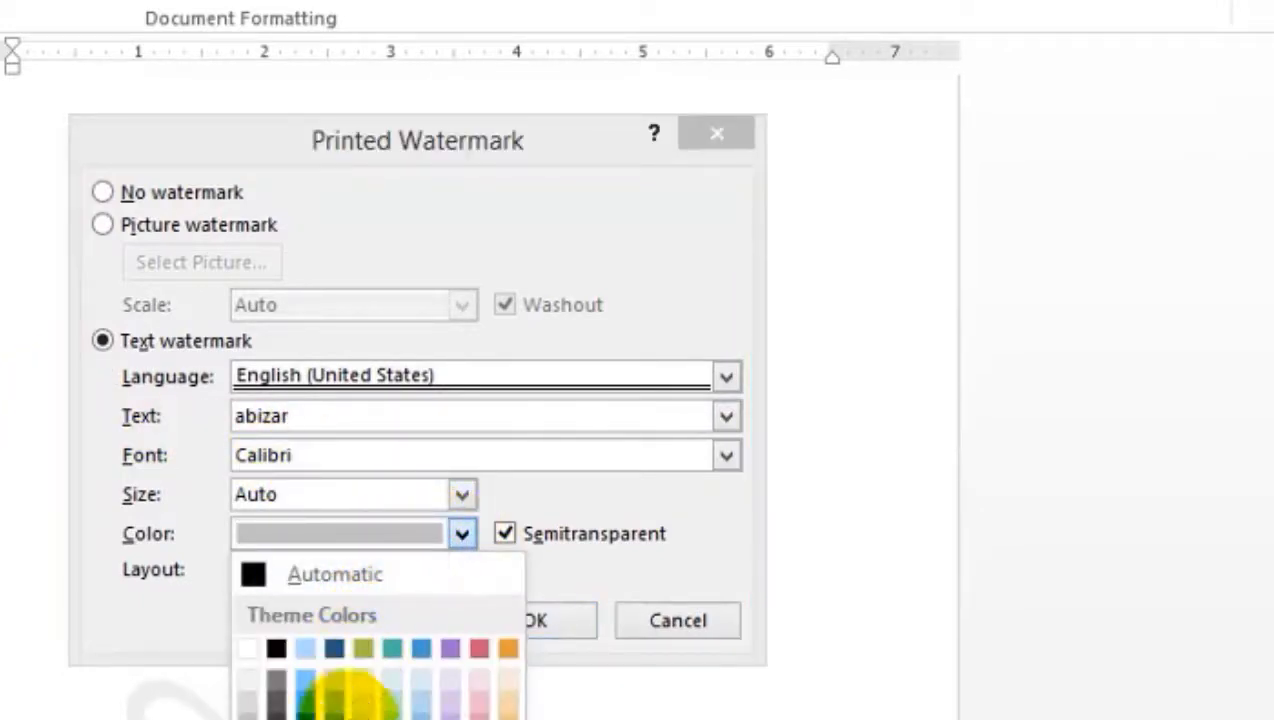
left_click(276, 718)
left_click(556, 628)
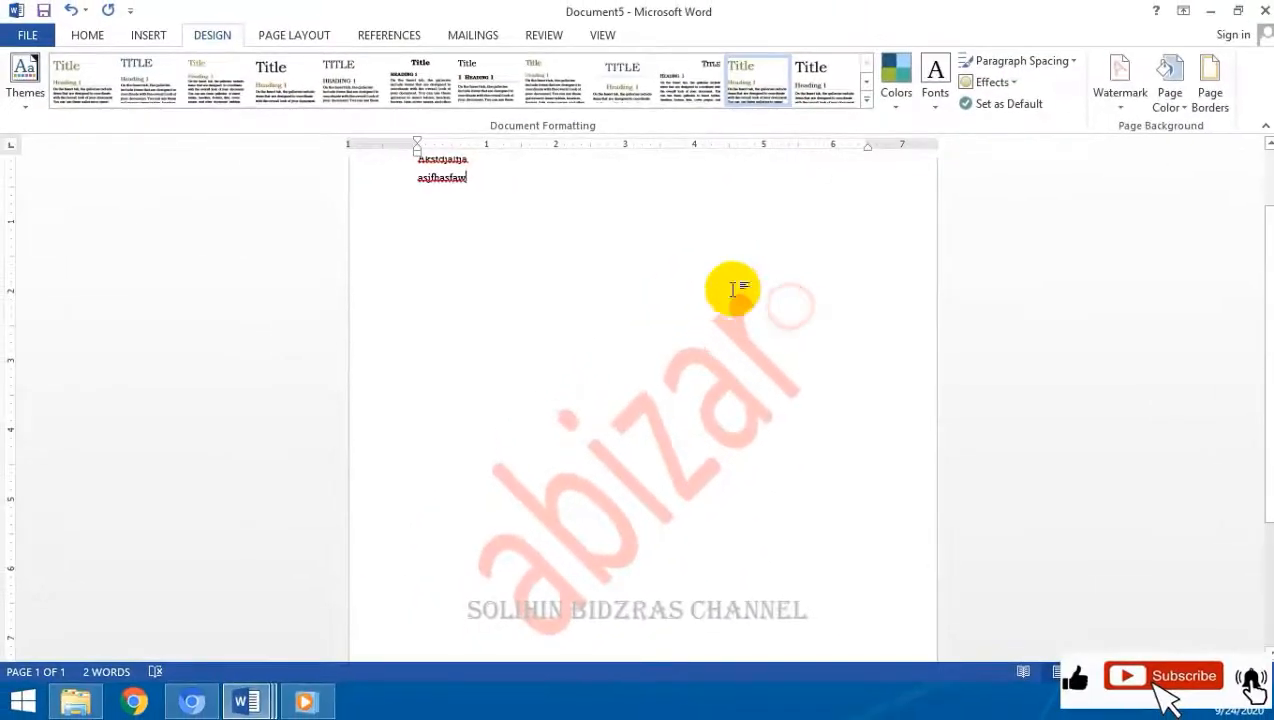
scroll(680, 355, "down", 3)
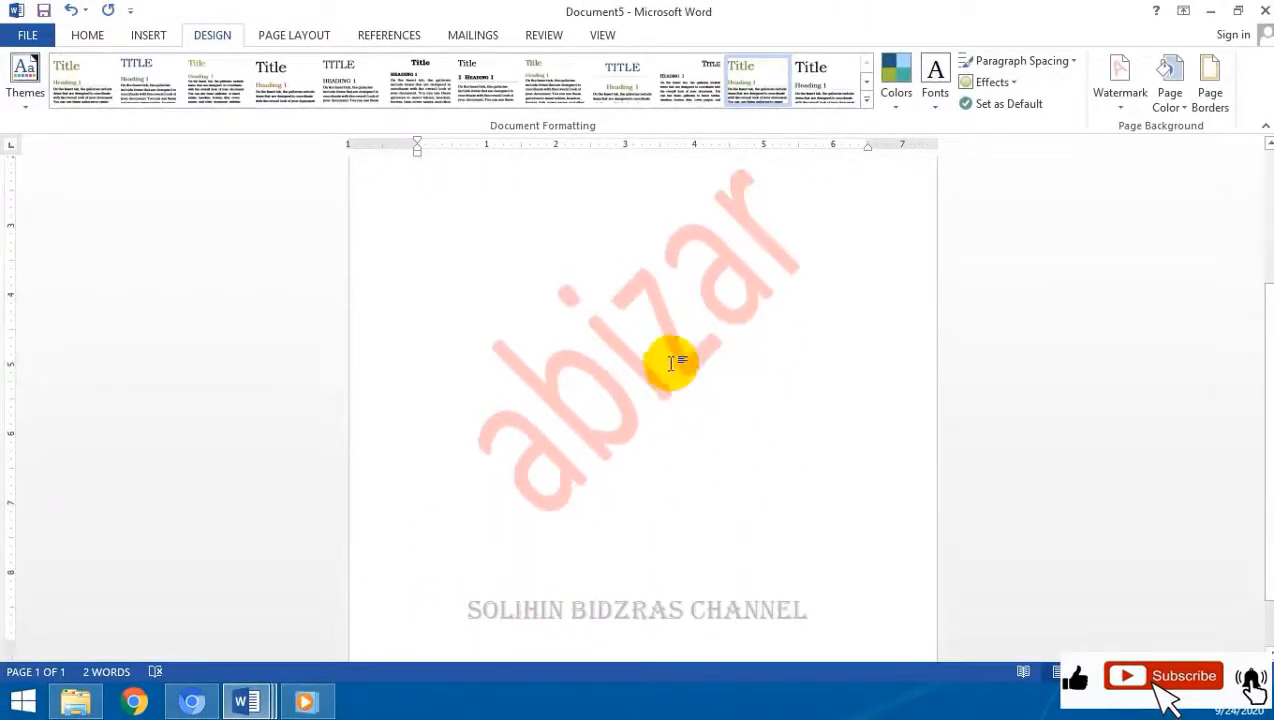
scroll(696, 364, "up", 5)
scroll(740, 310, "down", 2)
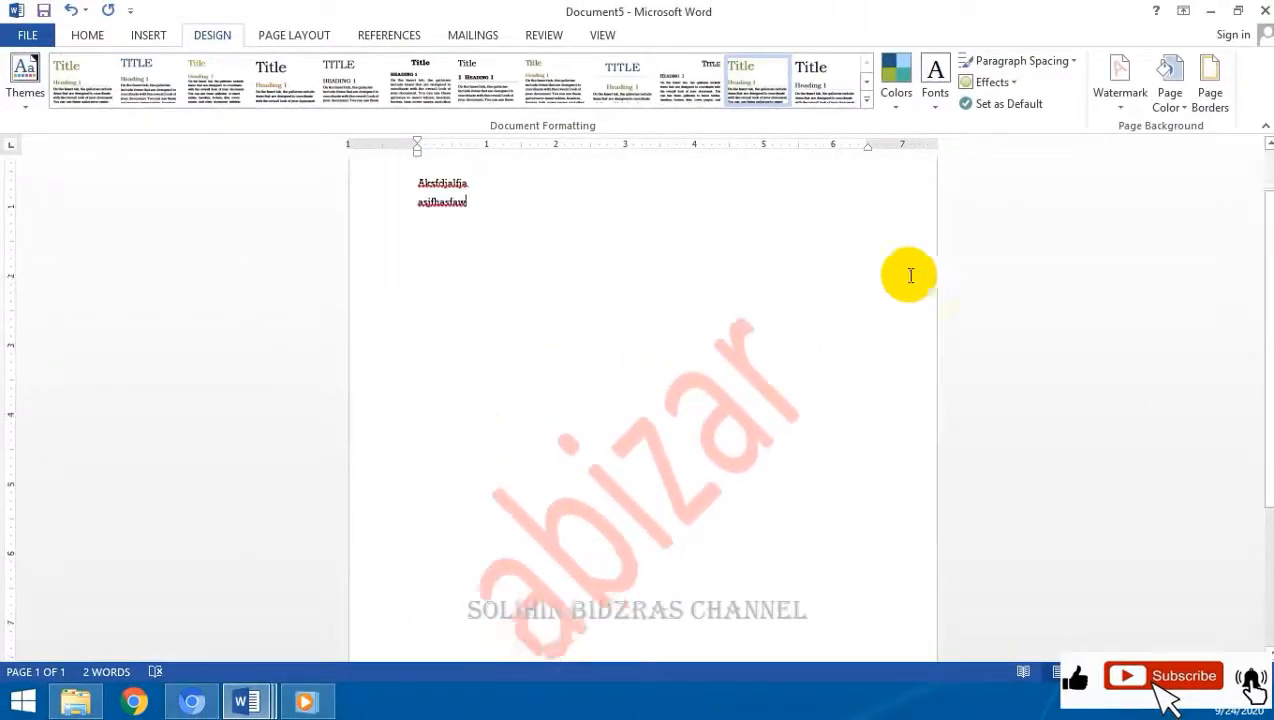
left_click(1183, 113)
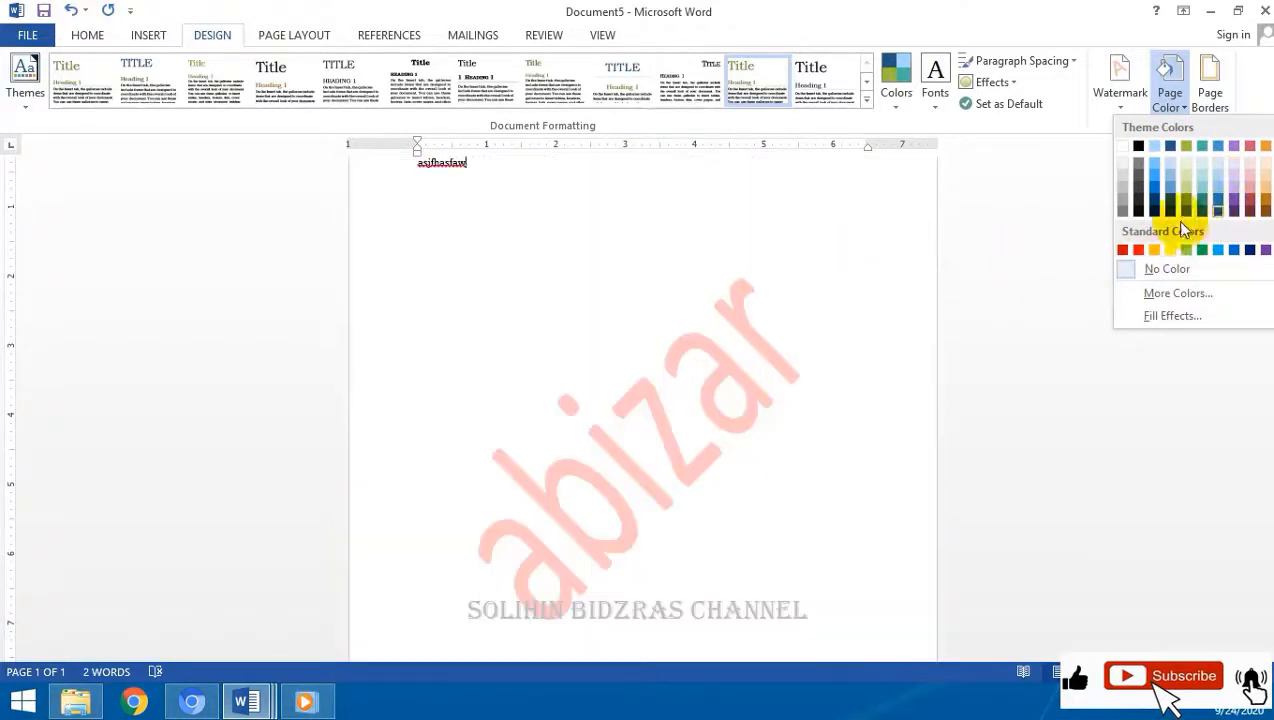
left_click(842, 219)
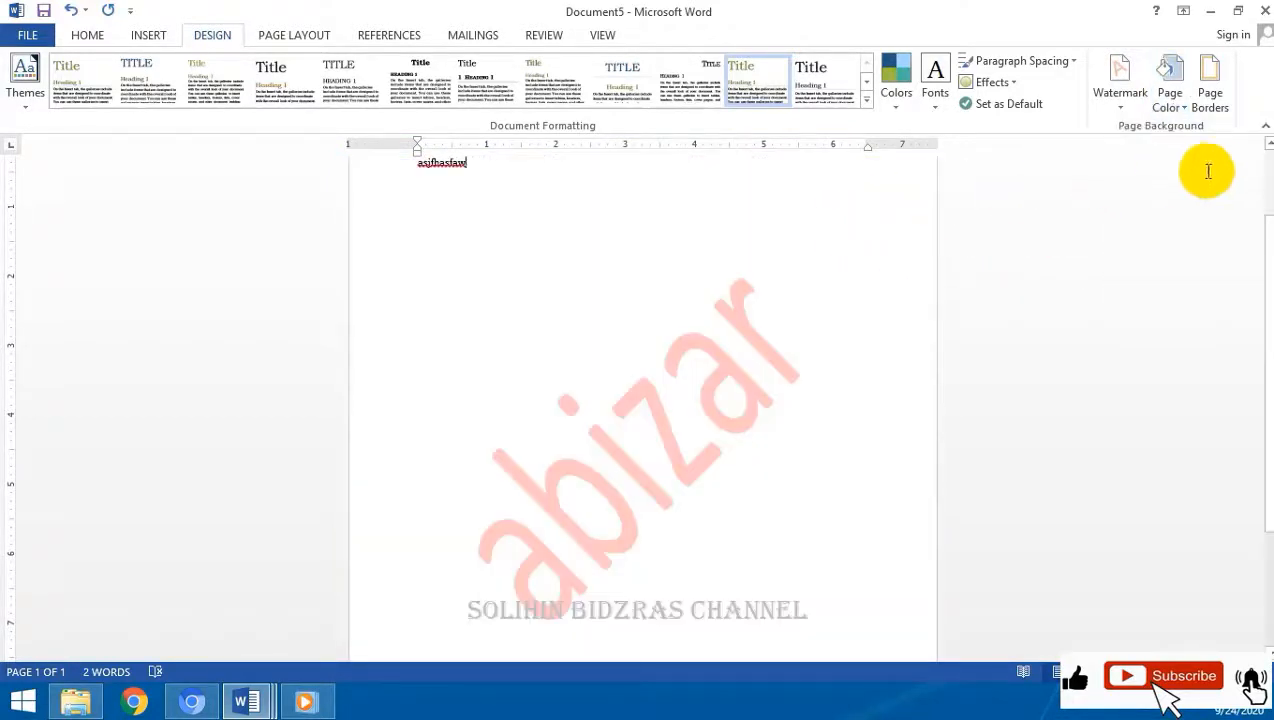
Step: Add a page border to the whole document with the 3-D setting, a thick triple-line style and the orange cupcake art
left_click(1208, 98)
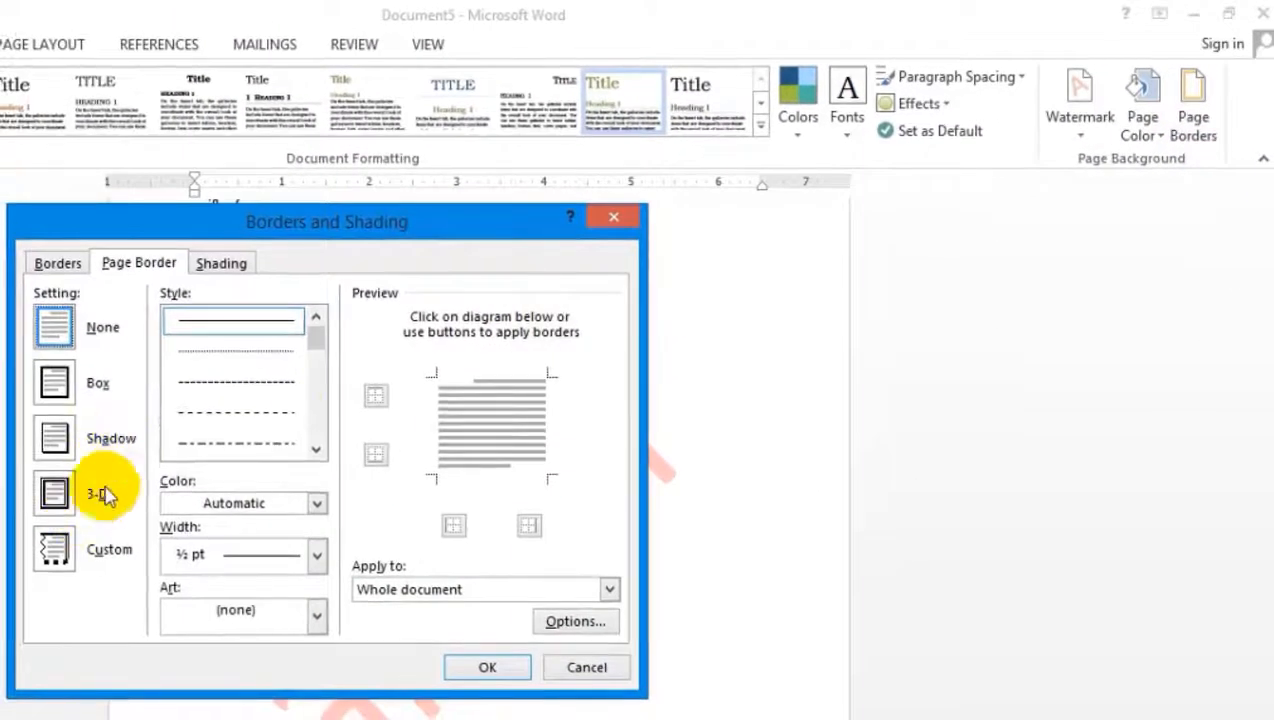
left_click(78, 508)
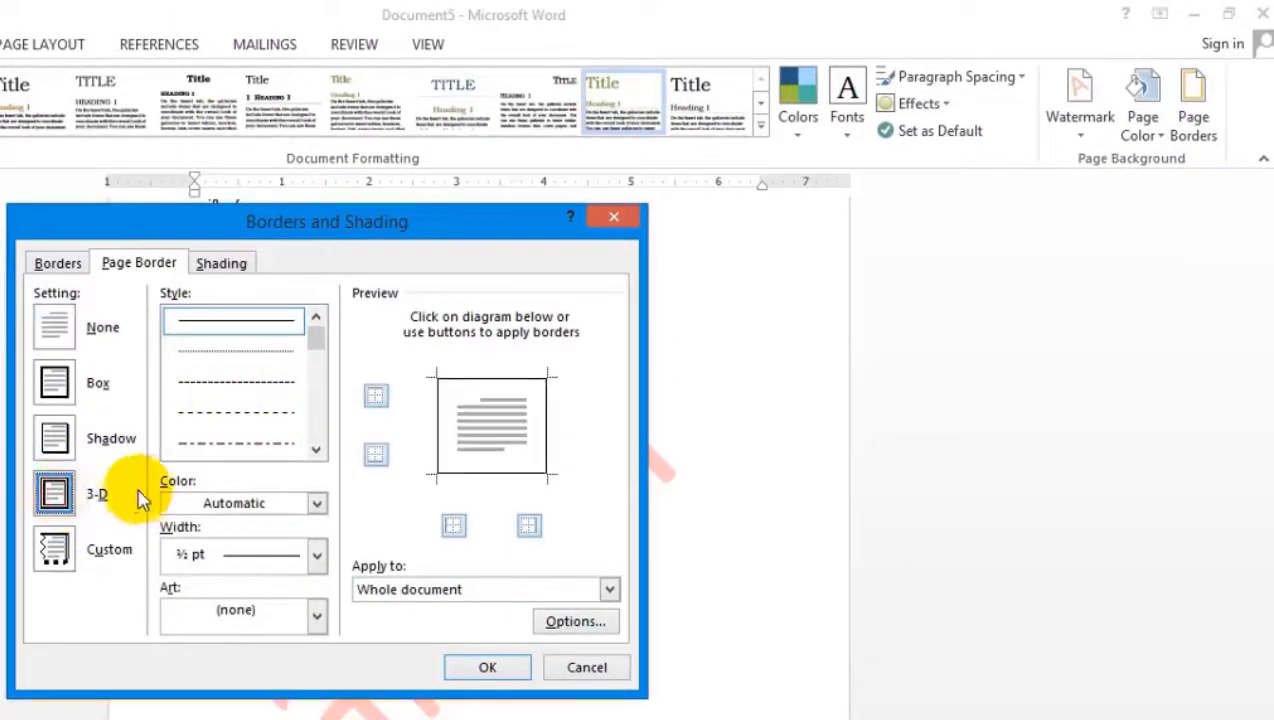
left_click_drag(322, 338, 318, 370)
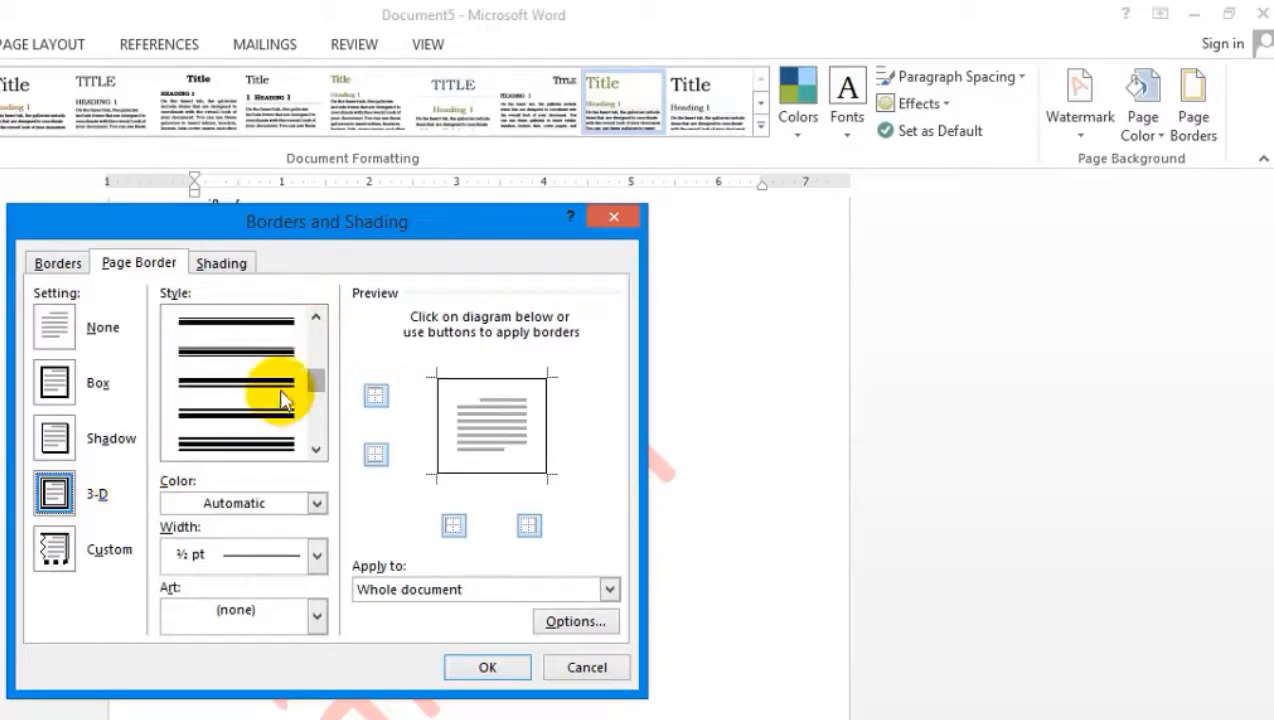
left_click(288, 443)
left_click(316, 616)
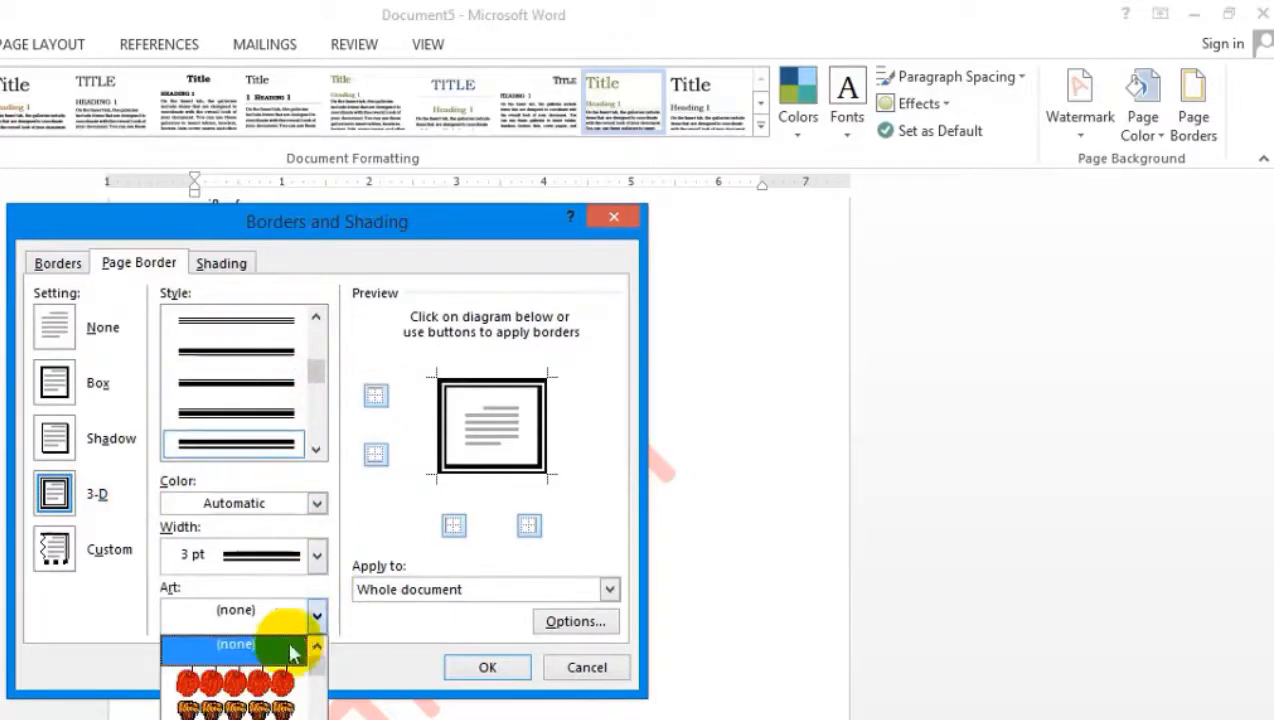
left_click(290, 680)
left_click(487, 667)
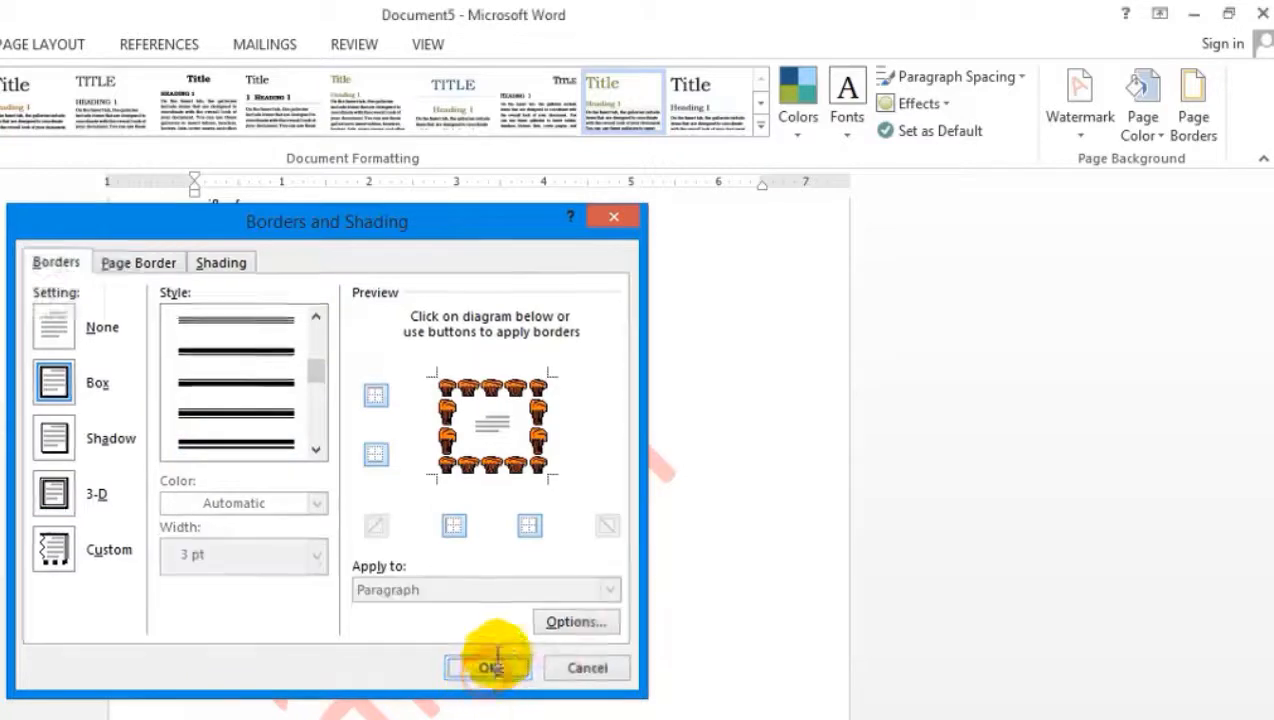
scroll(1075, 567, "down", 1)
scroll(597, 575, "down", 1)
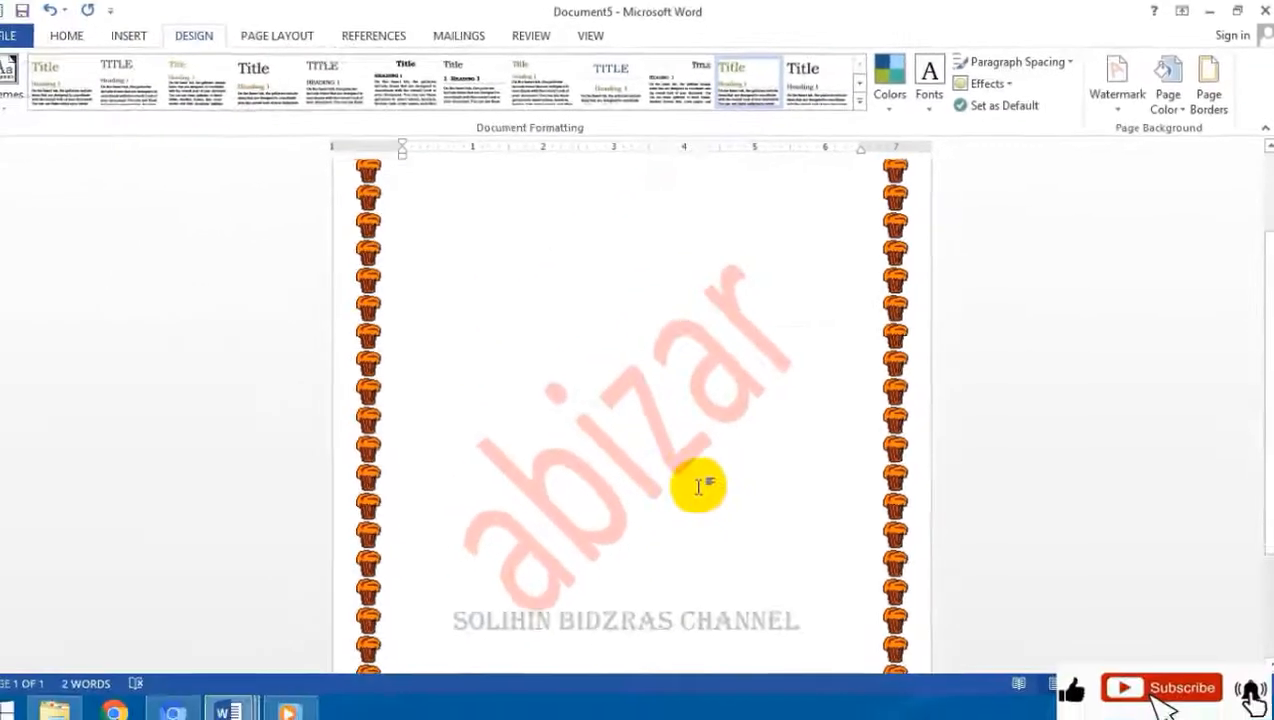
scroll(697, 483, "up", 5)
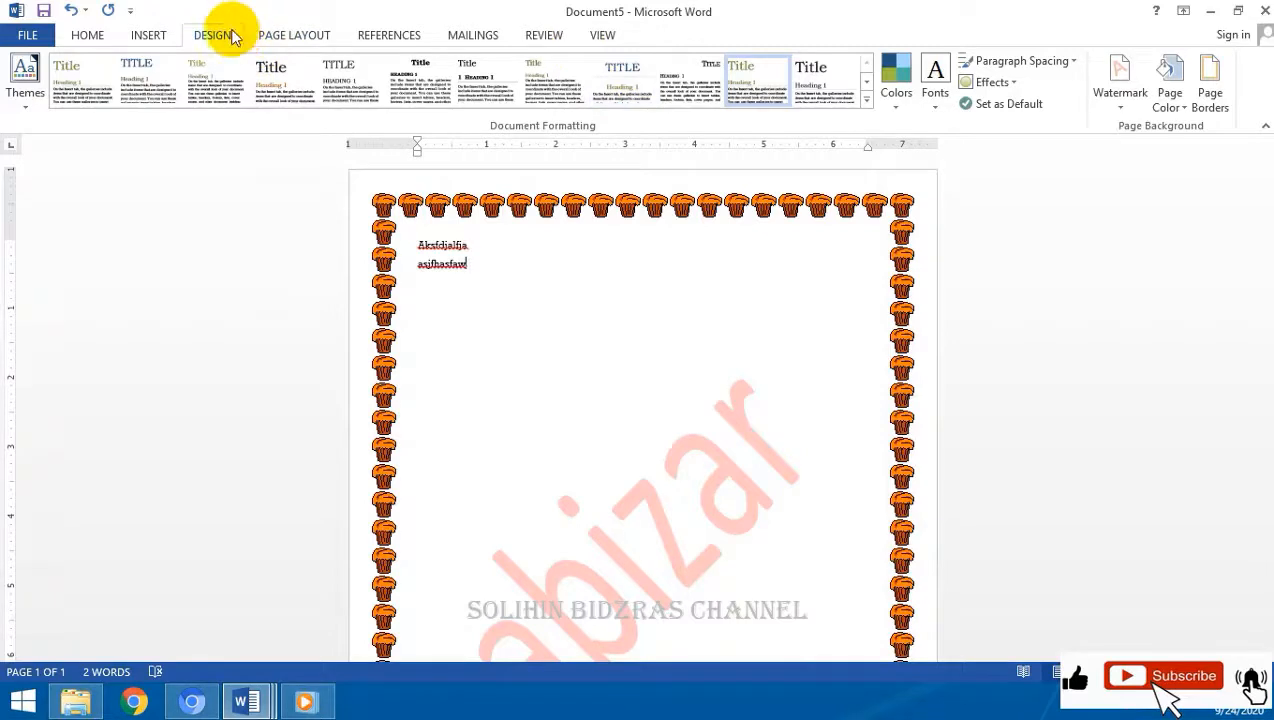
Step: Try the Narrow page margins preset and return the page to the Normal preset
left_click(266, 35)
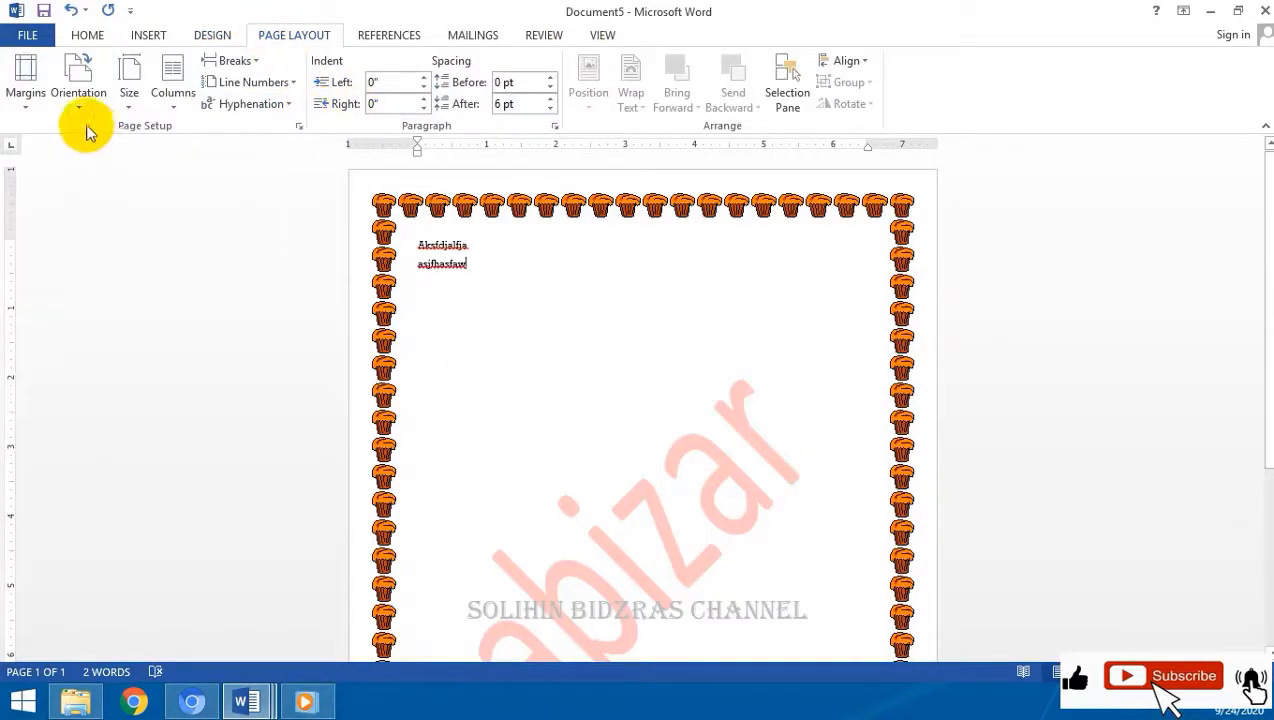
left_click(25, 82)
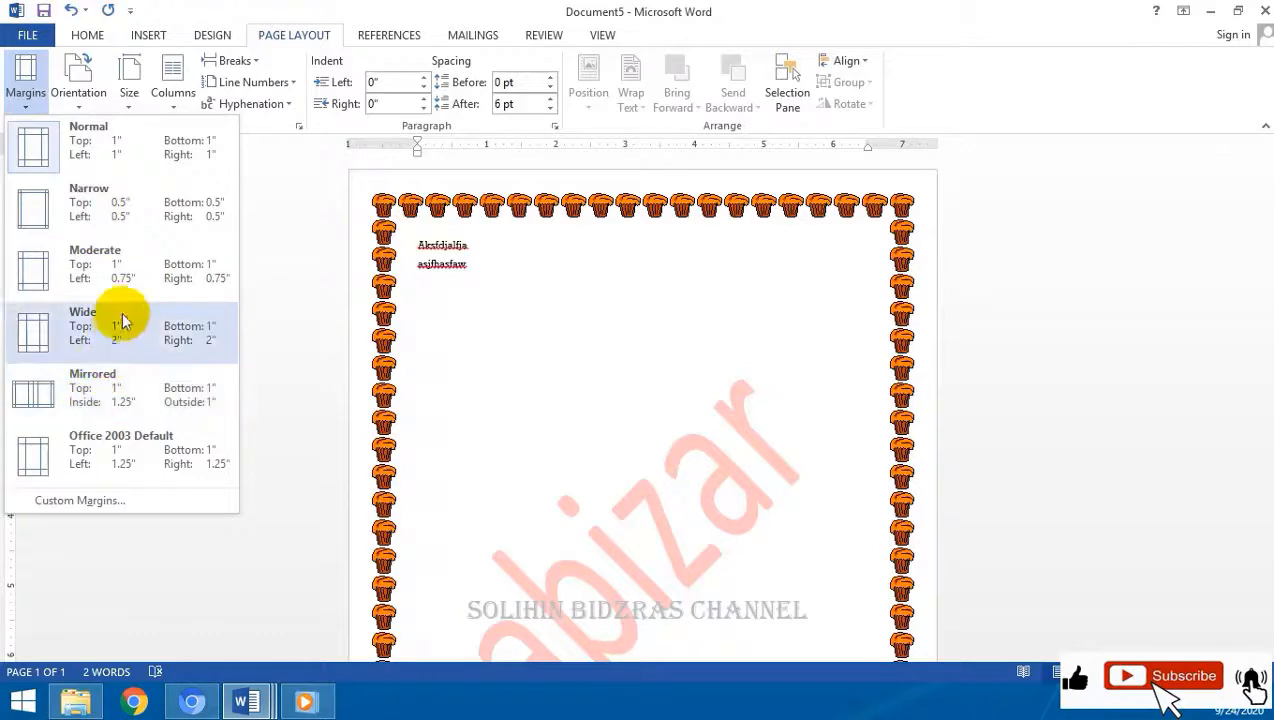
left_click(106, 200)
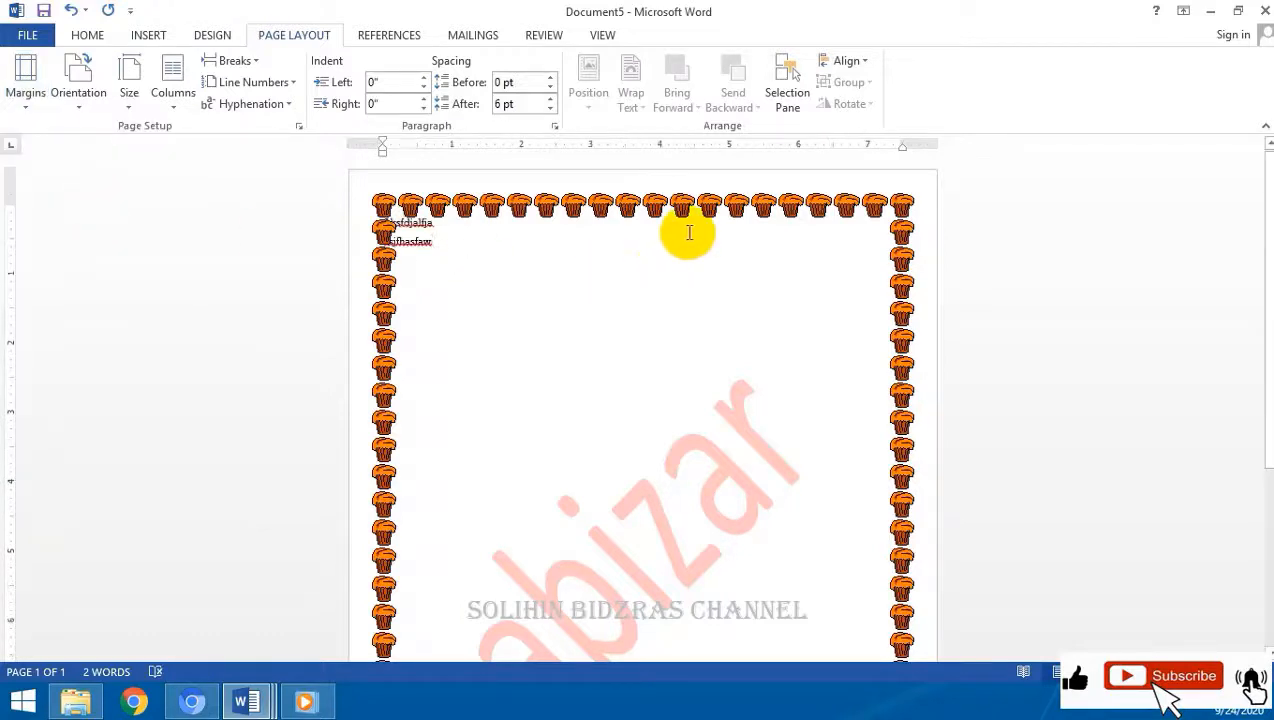
left_click(26, 82)
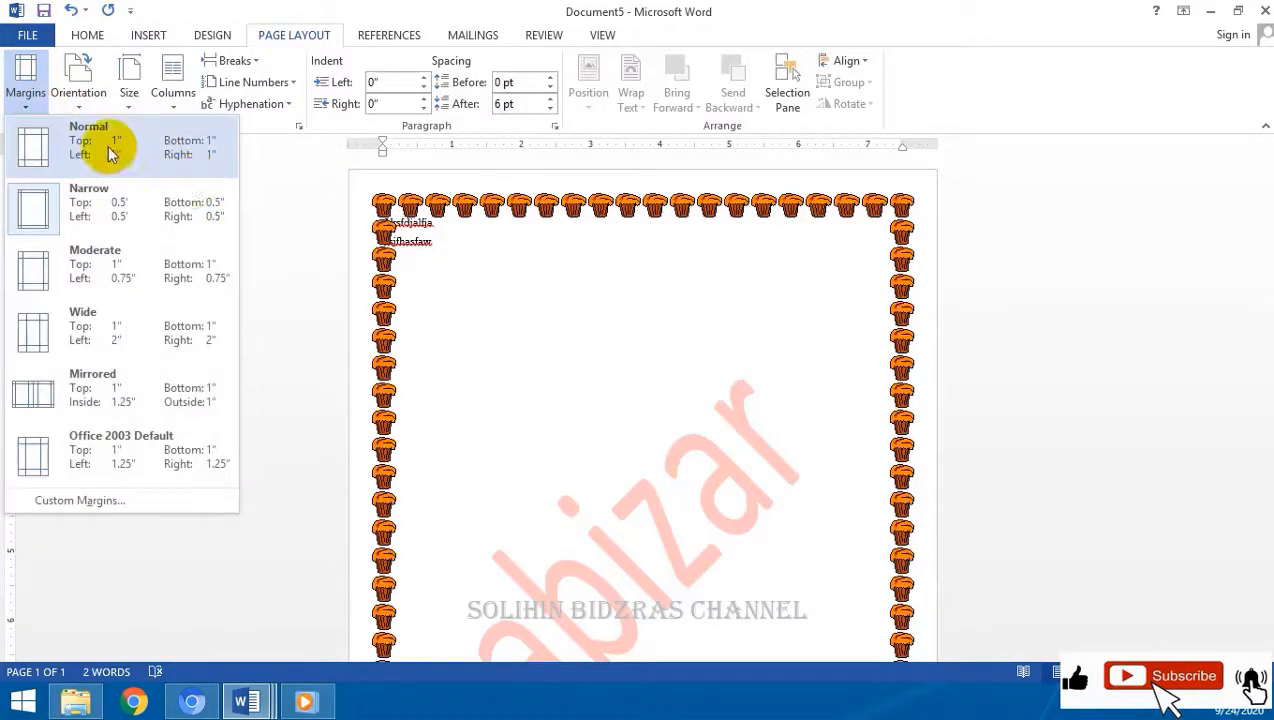
left_click(110, 150)
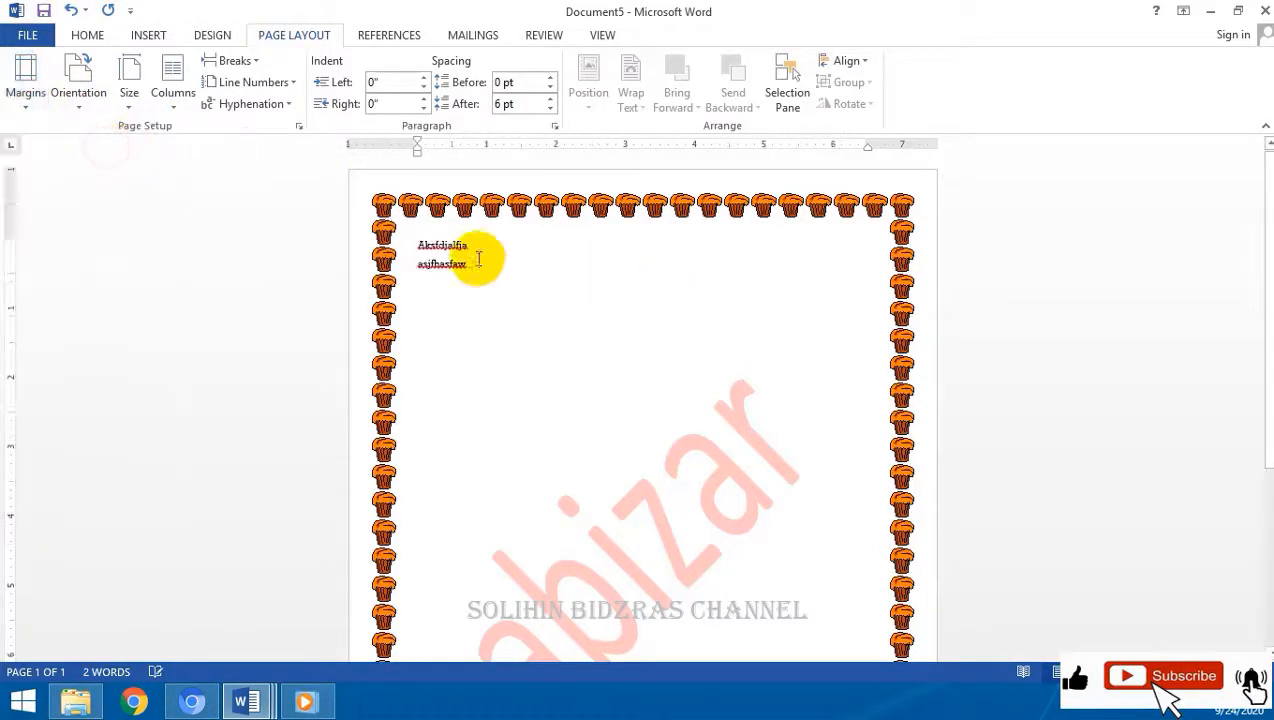
Step: Switch the page orientation between portrait and landscape, leaving the page in landscape
left_click(78, 105)
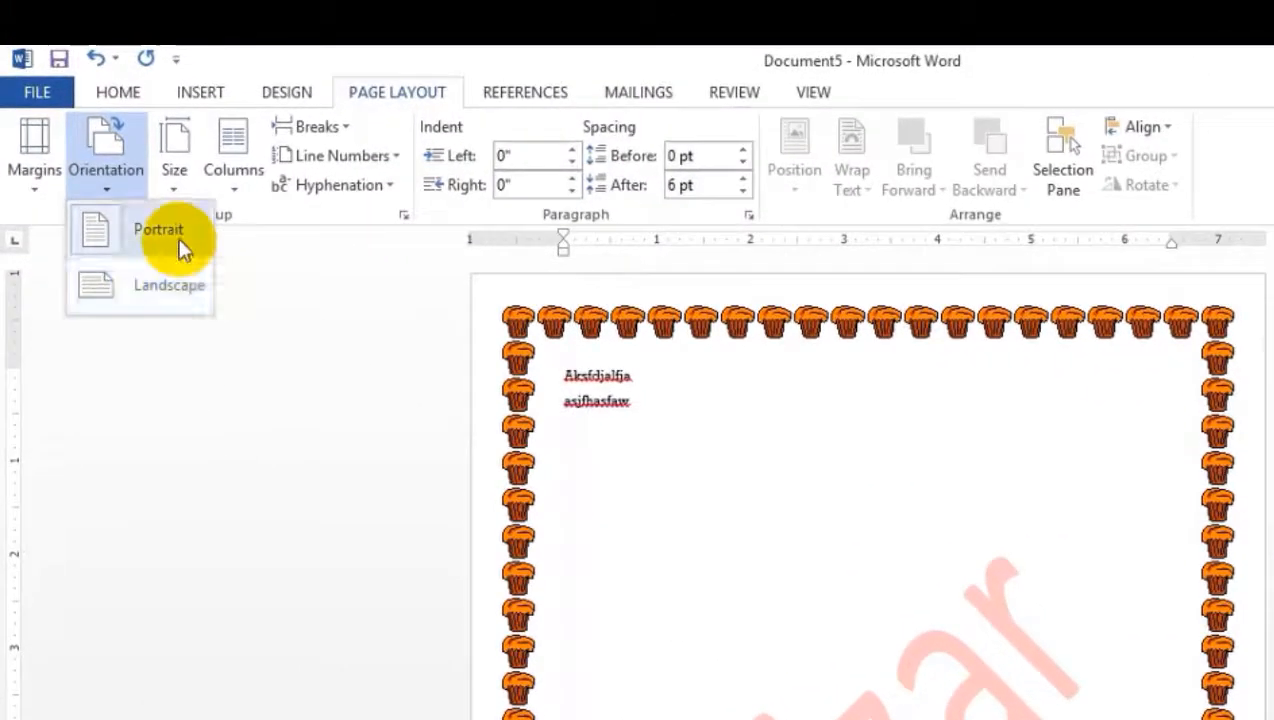
left_click(178, 241)
left_click(116, 190)
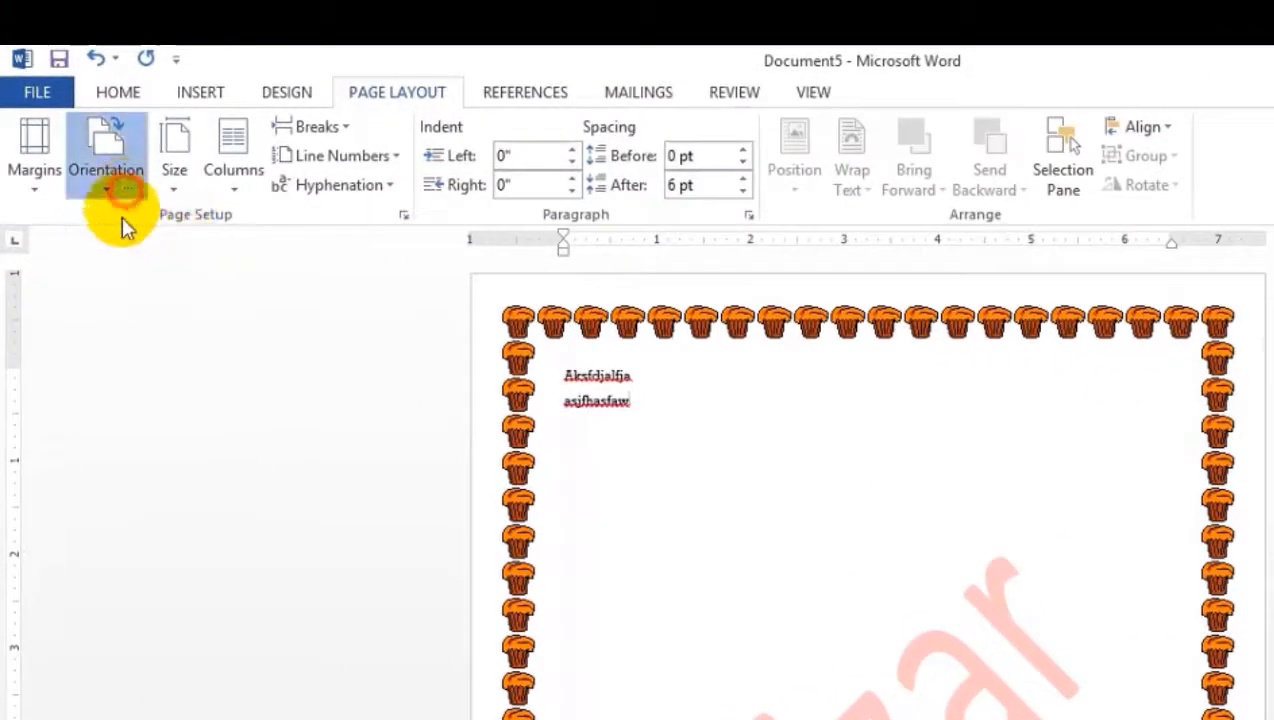
left_click(160, 295)
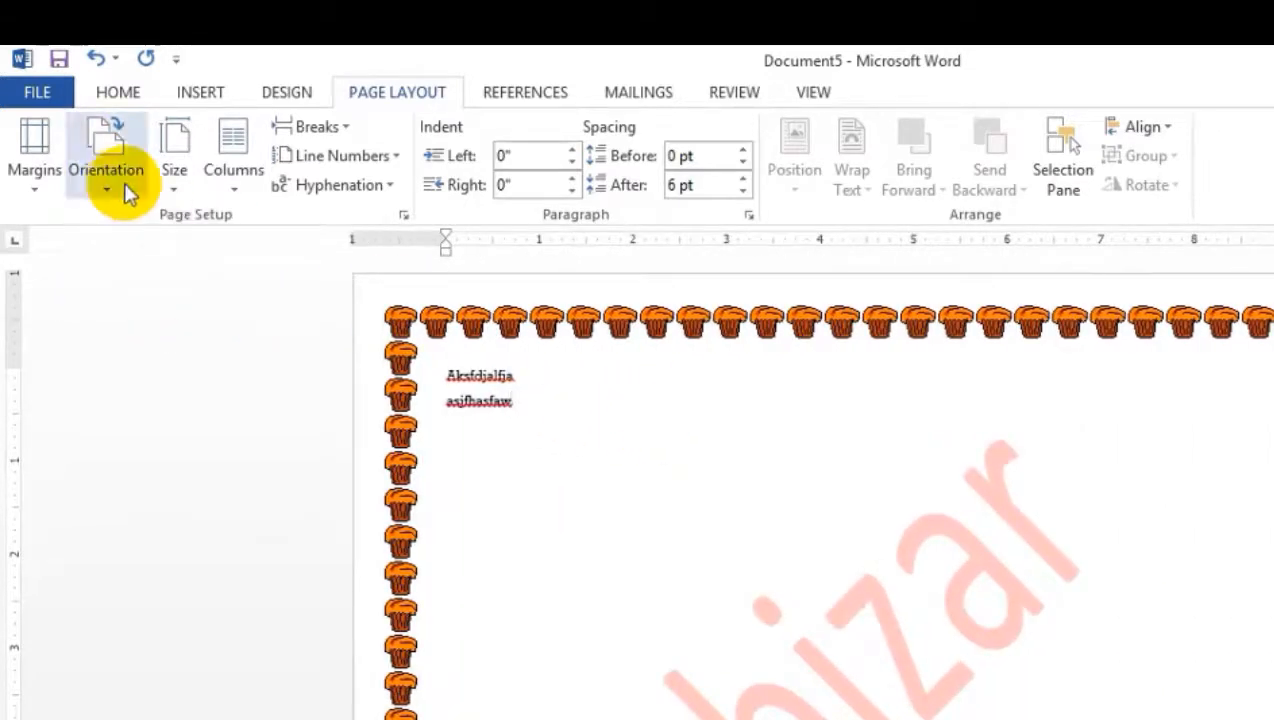
scroll(868, 500, "down", 3)
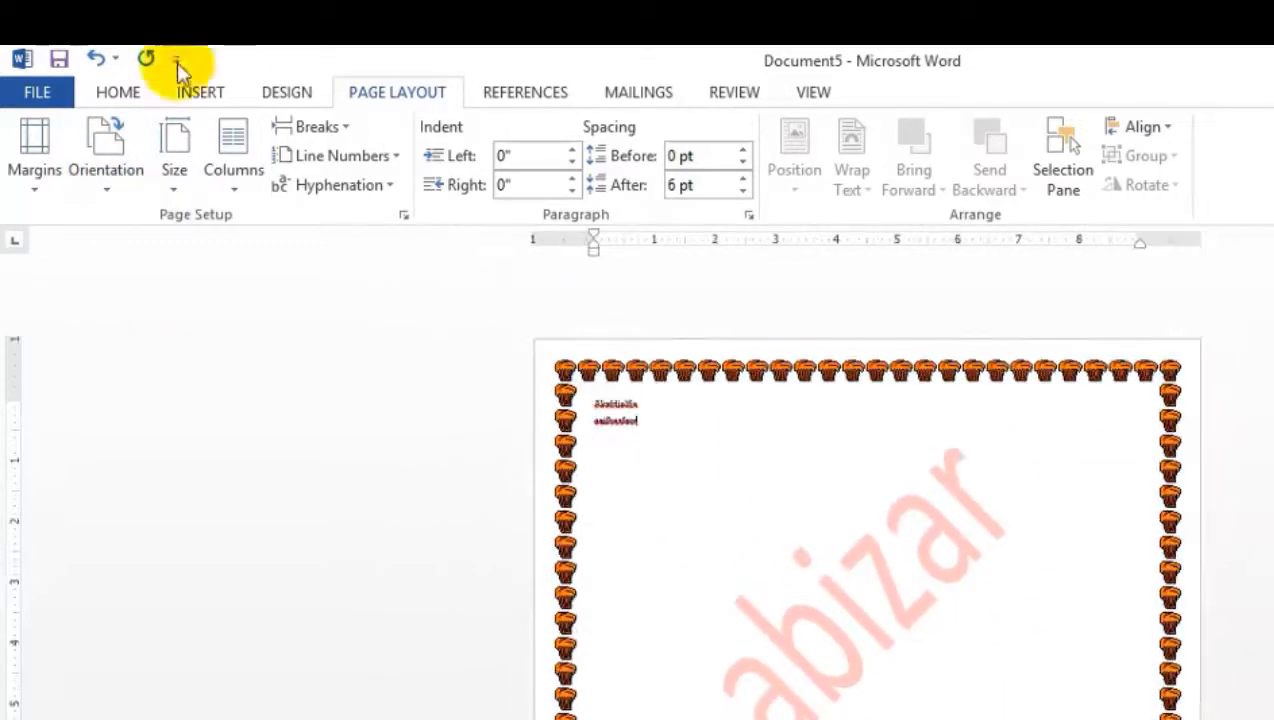
left_click(100, 186)
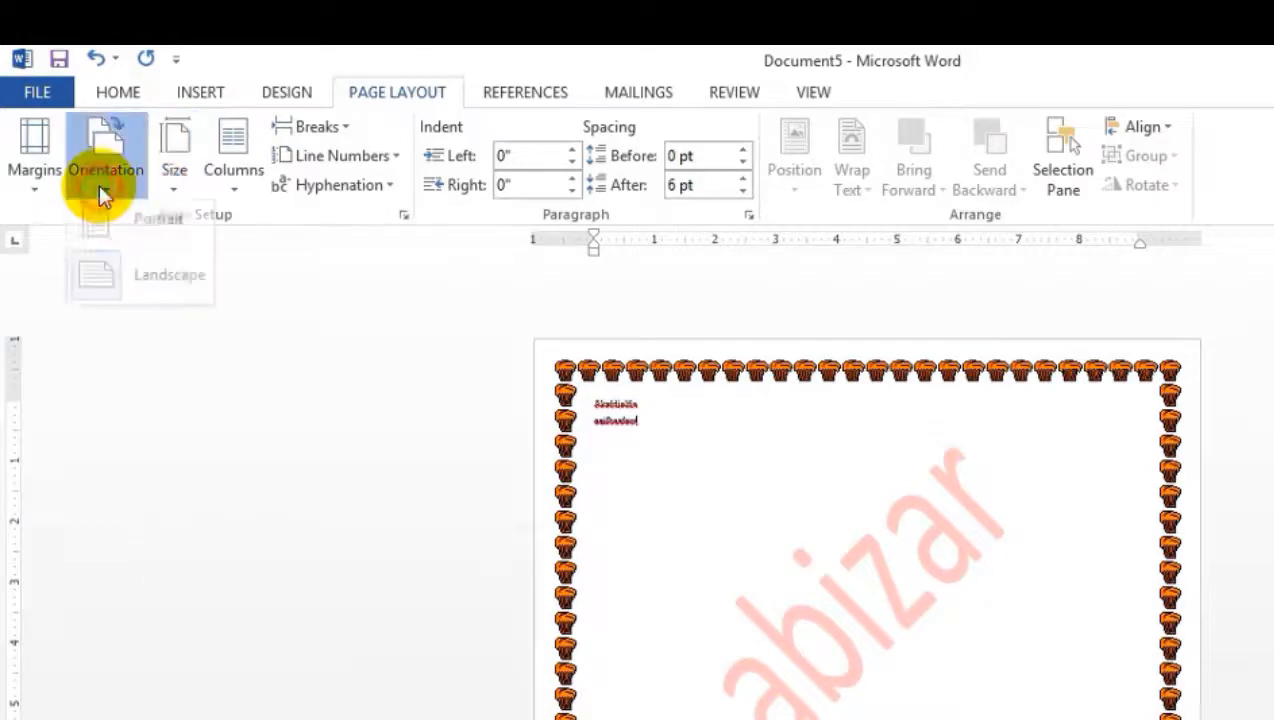
left_click(151, 250)
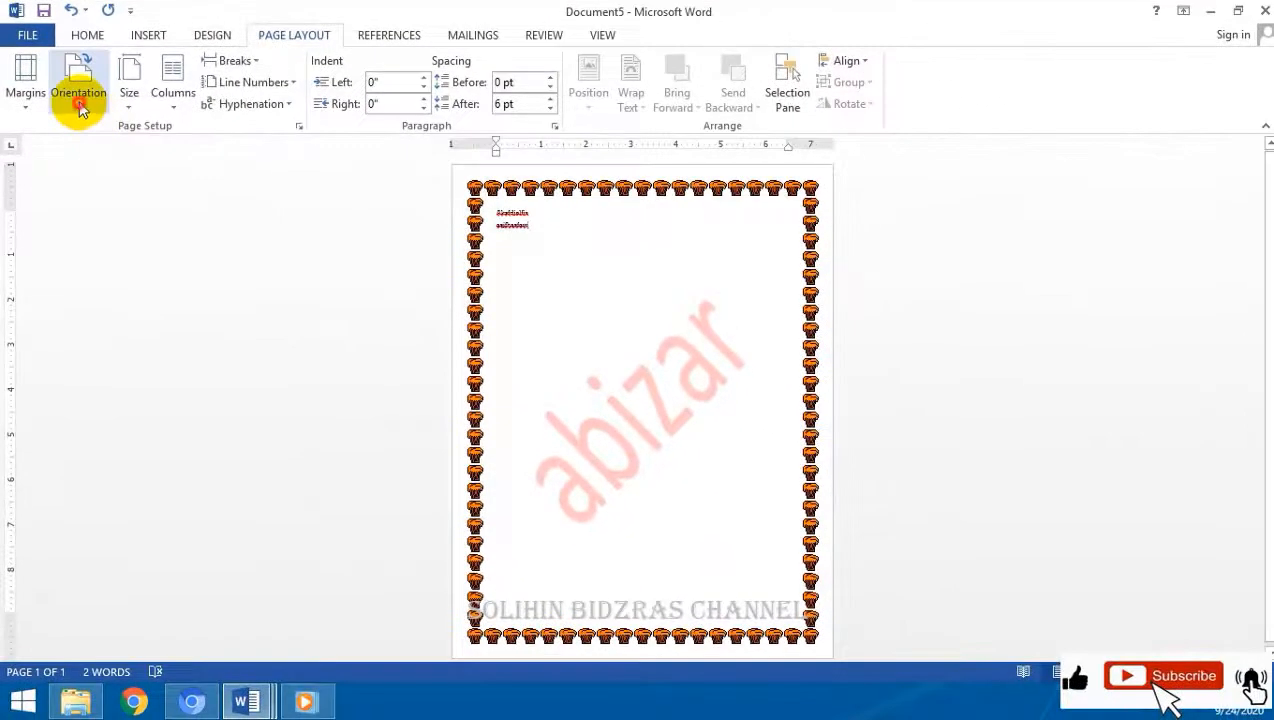
left_click(99, 158)
left_click(88, 177)
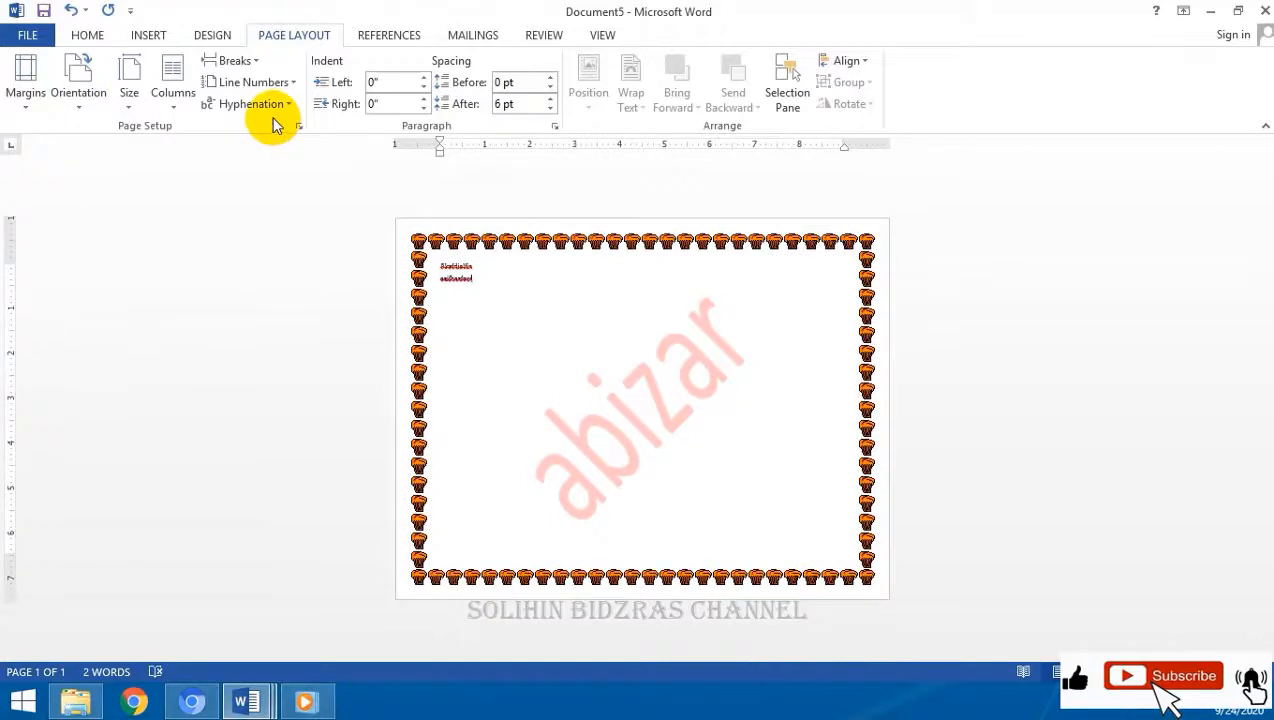
Step: Look through the available paper sizes and the column layout options without applying any
left_click(131, 104)
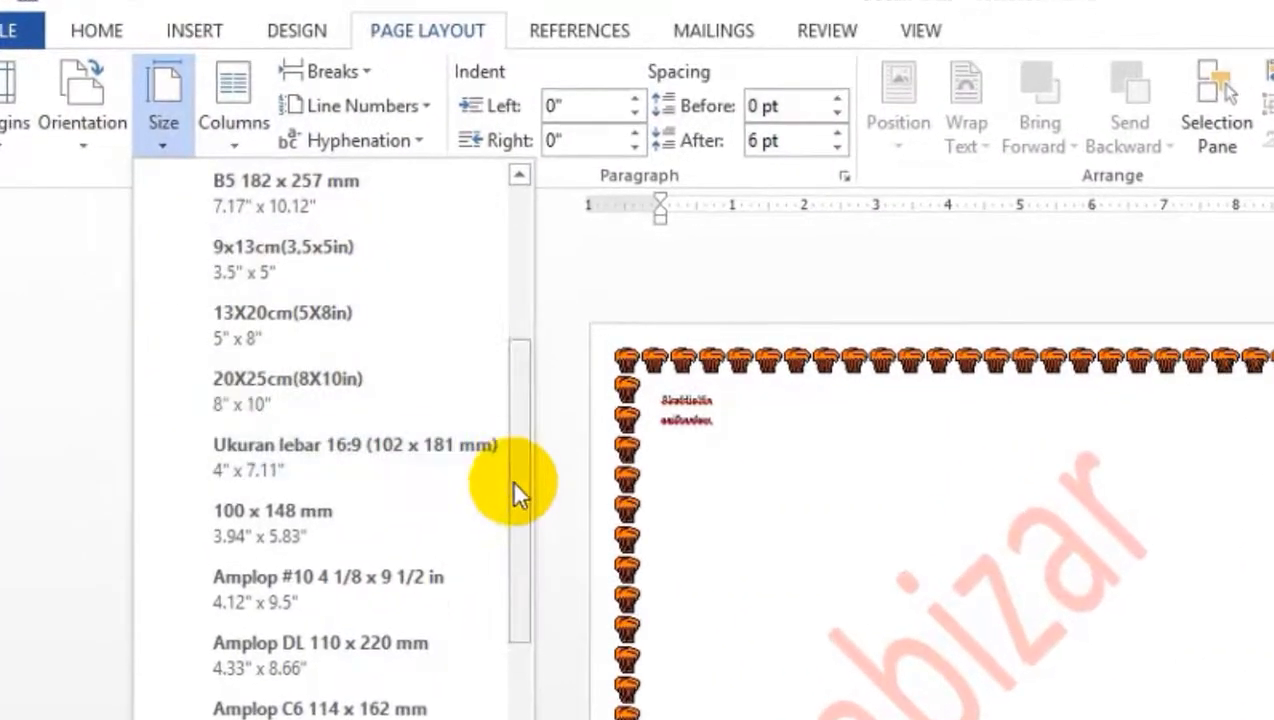
left_click_drag(357, 333, 366, 150)
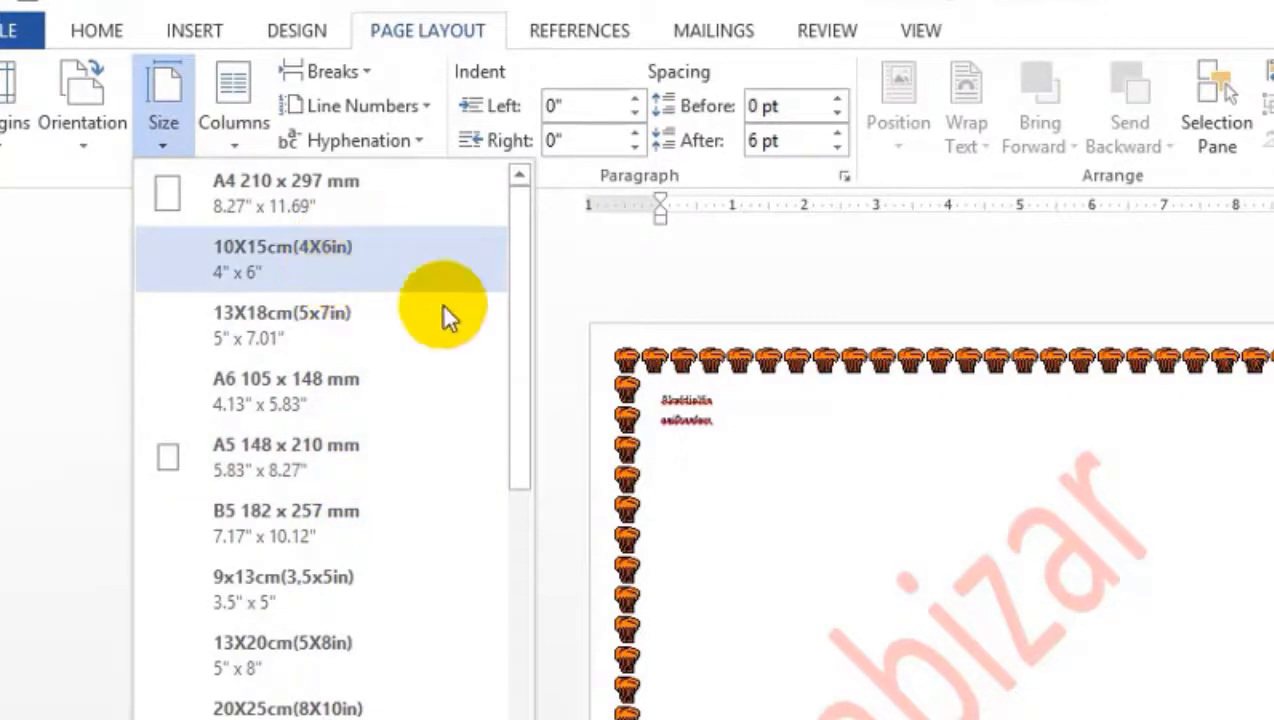
left_click_drag(520, 421, 522, 229)
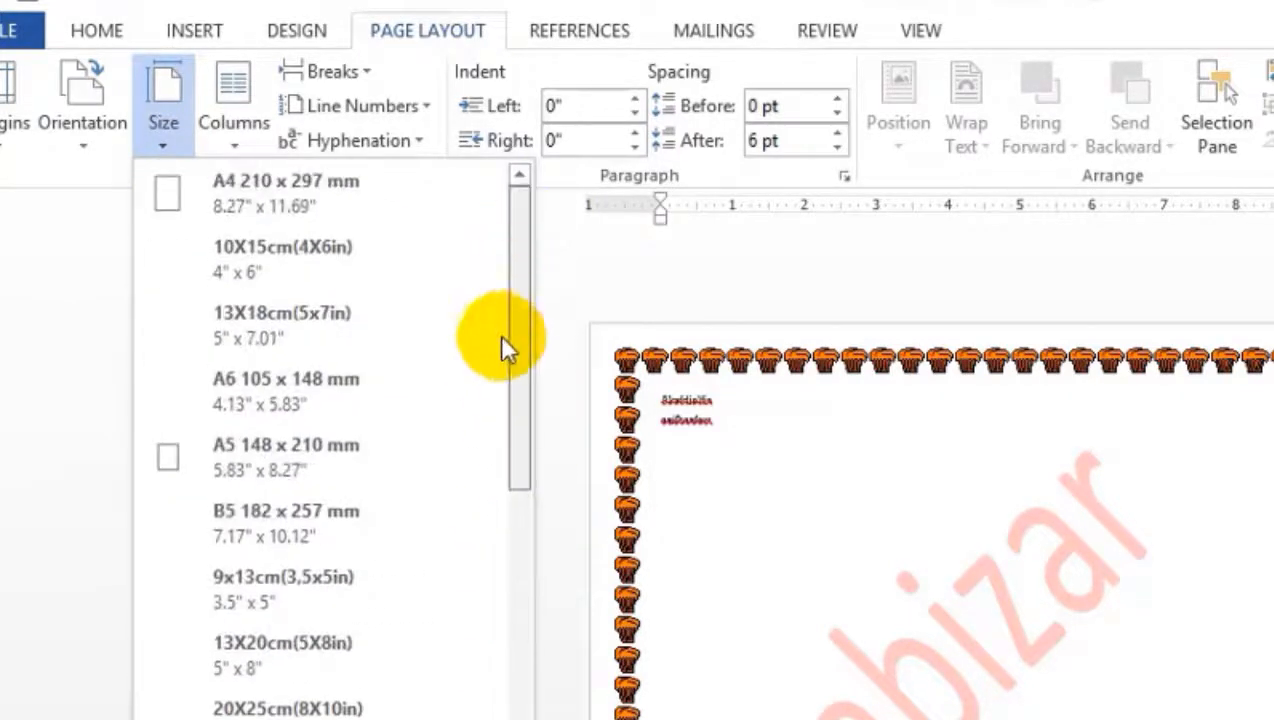
left_click(238, 147)
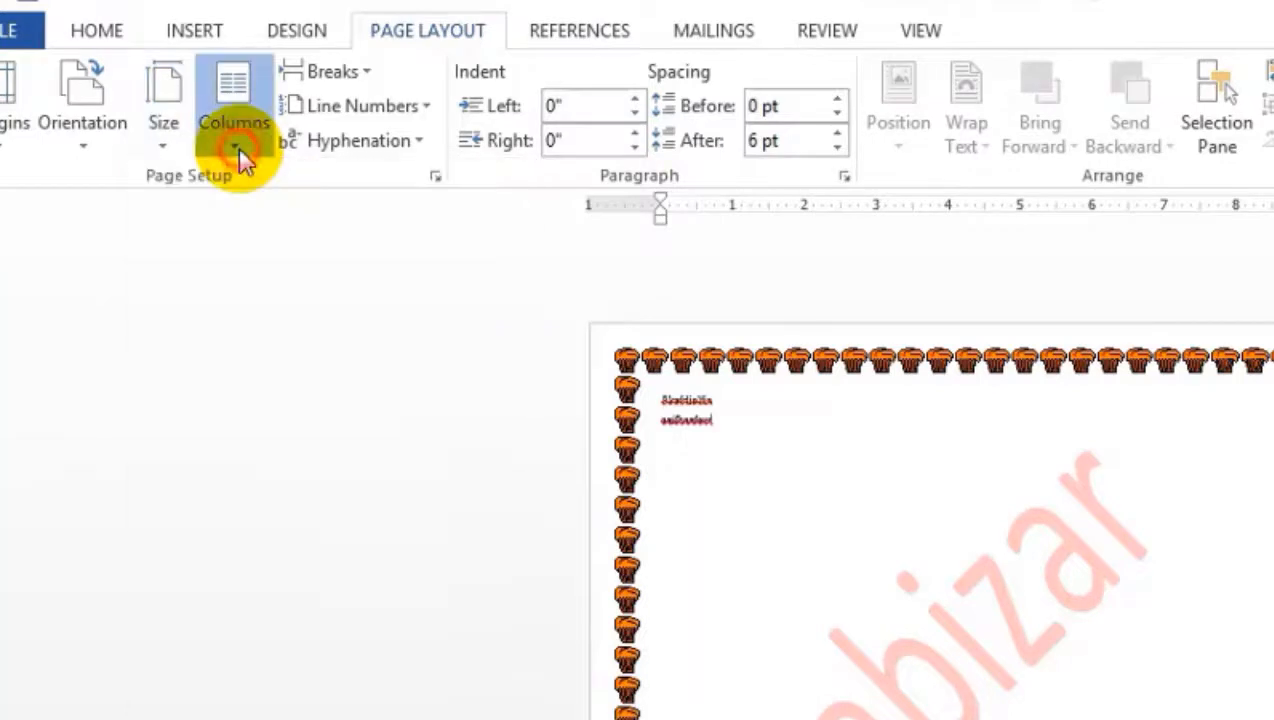
left_click(238, 147)
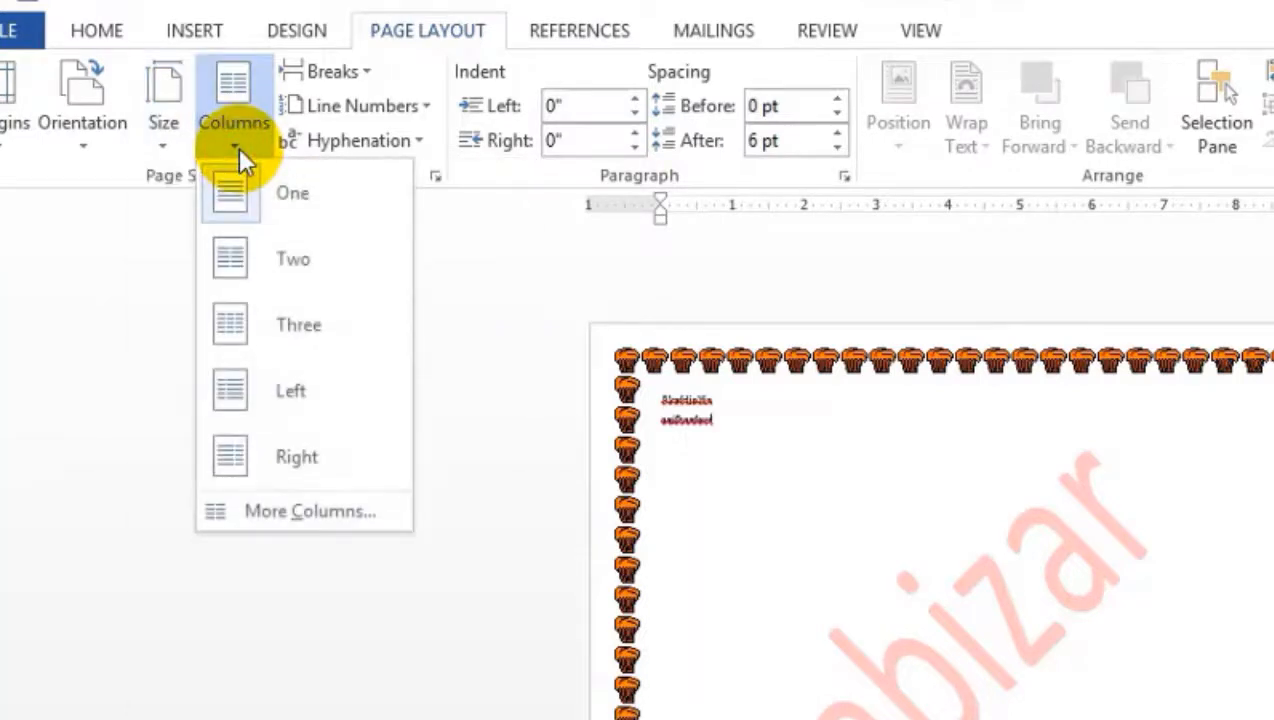
left_click(748, 452)
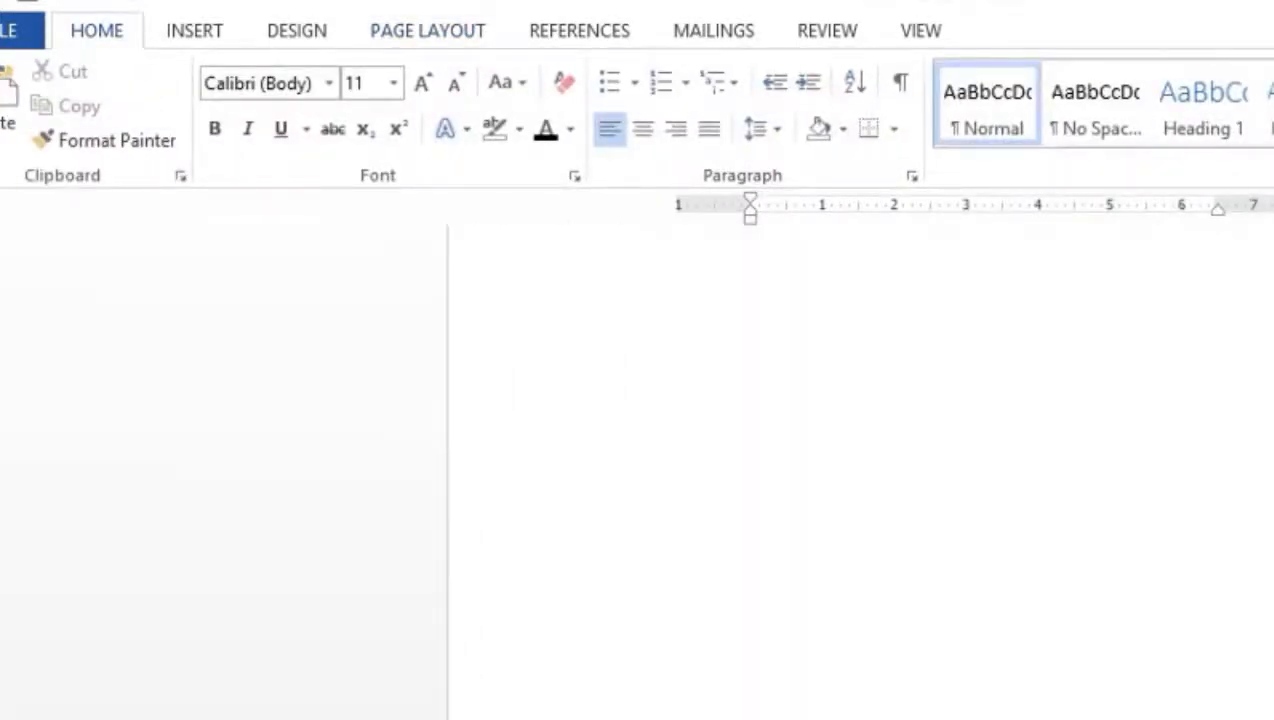
Step: Write the line "Kalau kalian ingin lulus kuliah langsung" at the start of a new blank document
left_click(678, 412)
left_click(646, 407)
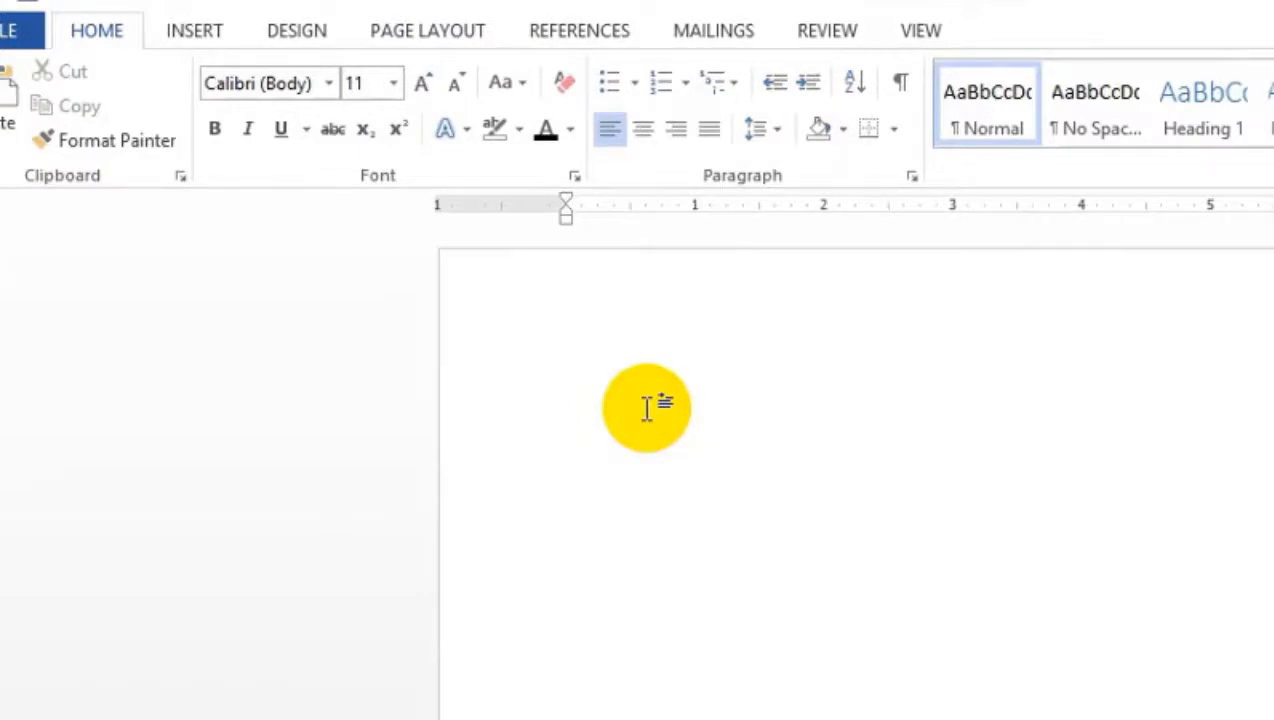
type("kala")
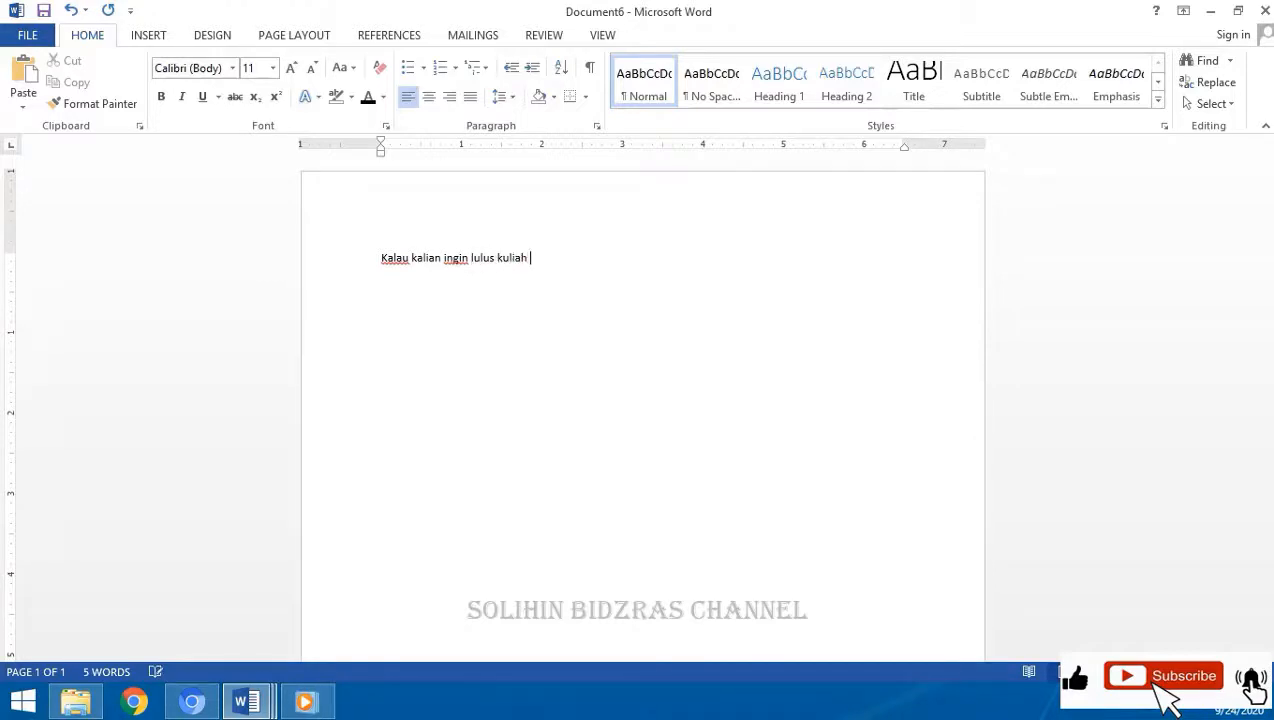
type("gsung")
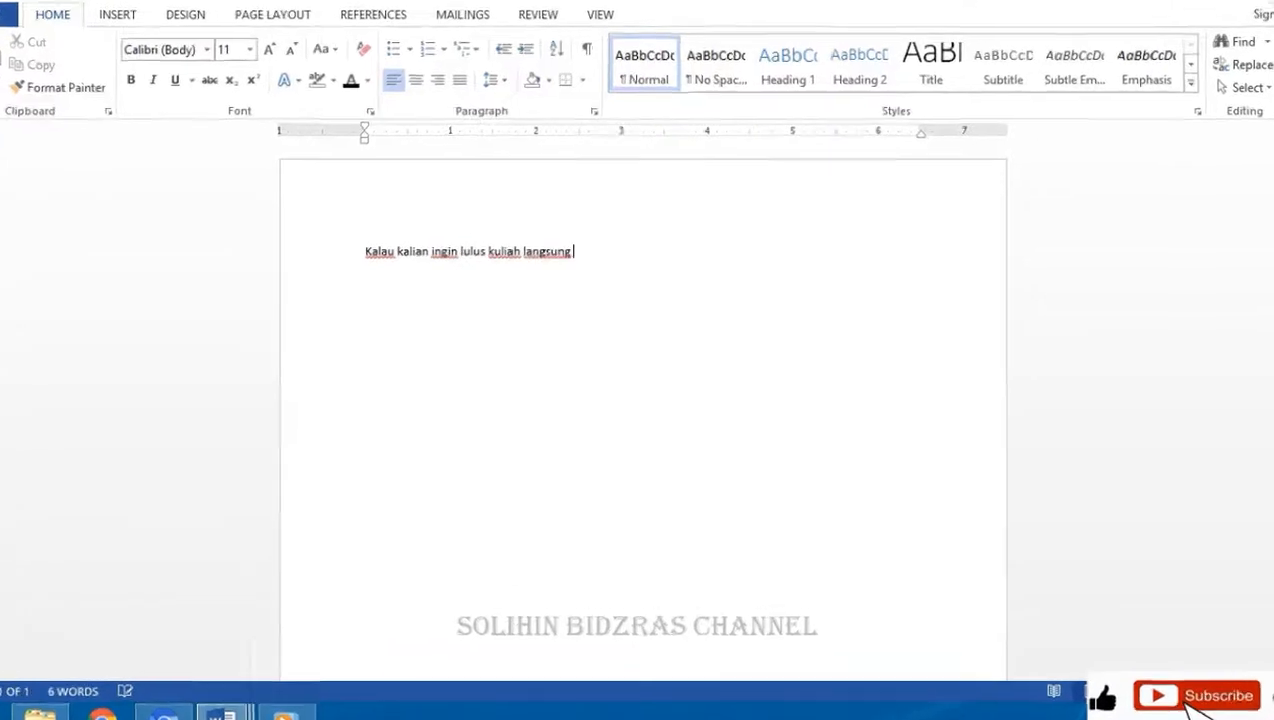
Step: Select the whole sentence and enlarge its font by five size increments
left_click_drag(382, 259, 466, 303)
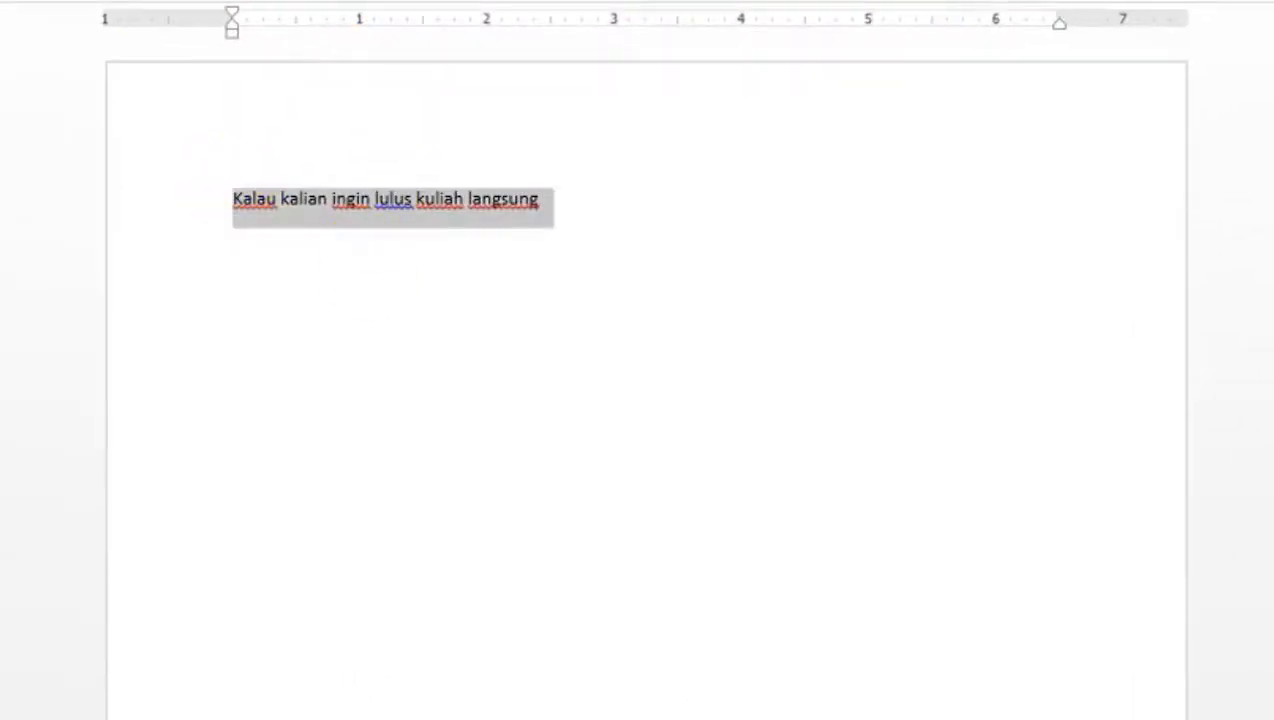
key("ctrl+shift+period")
key("ctrl+shift+period")
key("ctrl+shift+period")
key("ctrl+shift+period")
key("ctrl+shift+period")
Step: Continue the sentence with "dapat pekerjaan, maka kuliah lah di politeknik pgri banten"
left_click(804, 204)
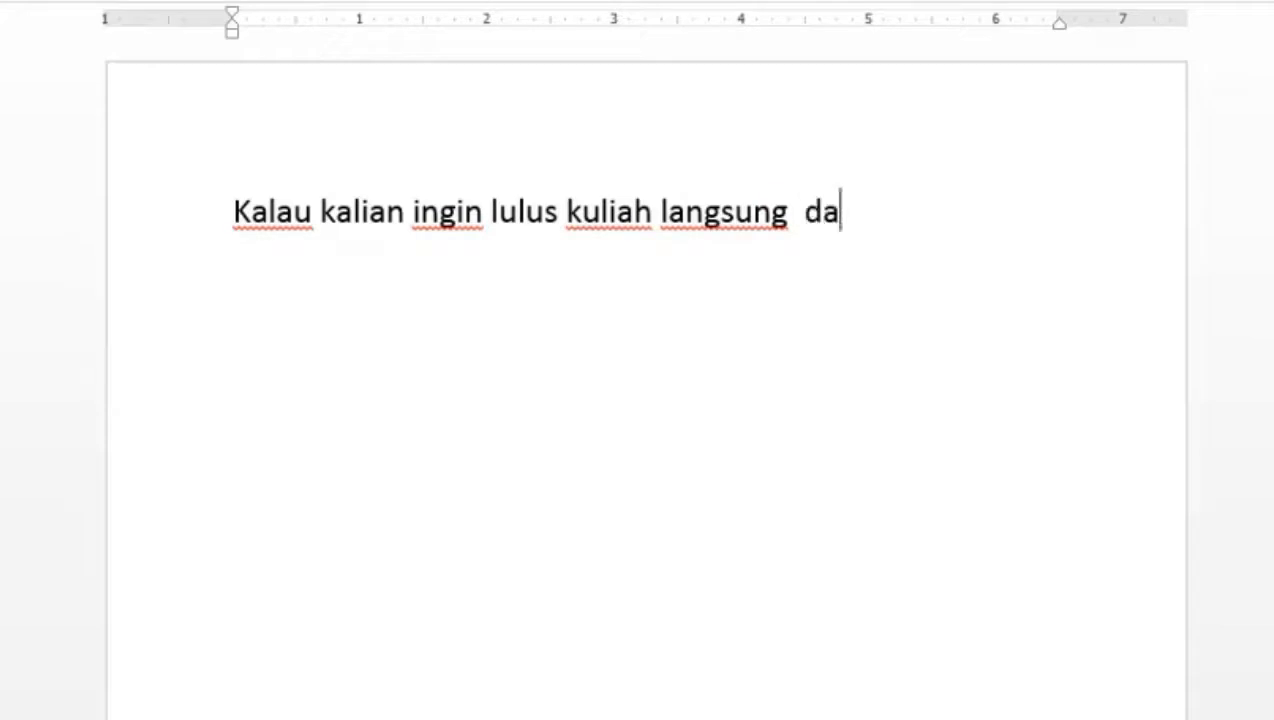
type("dapat ")
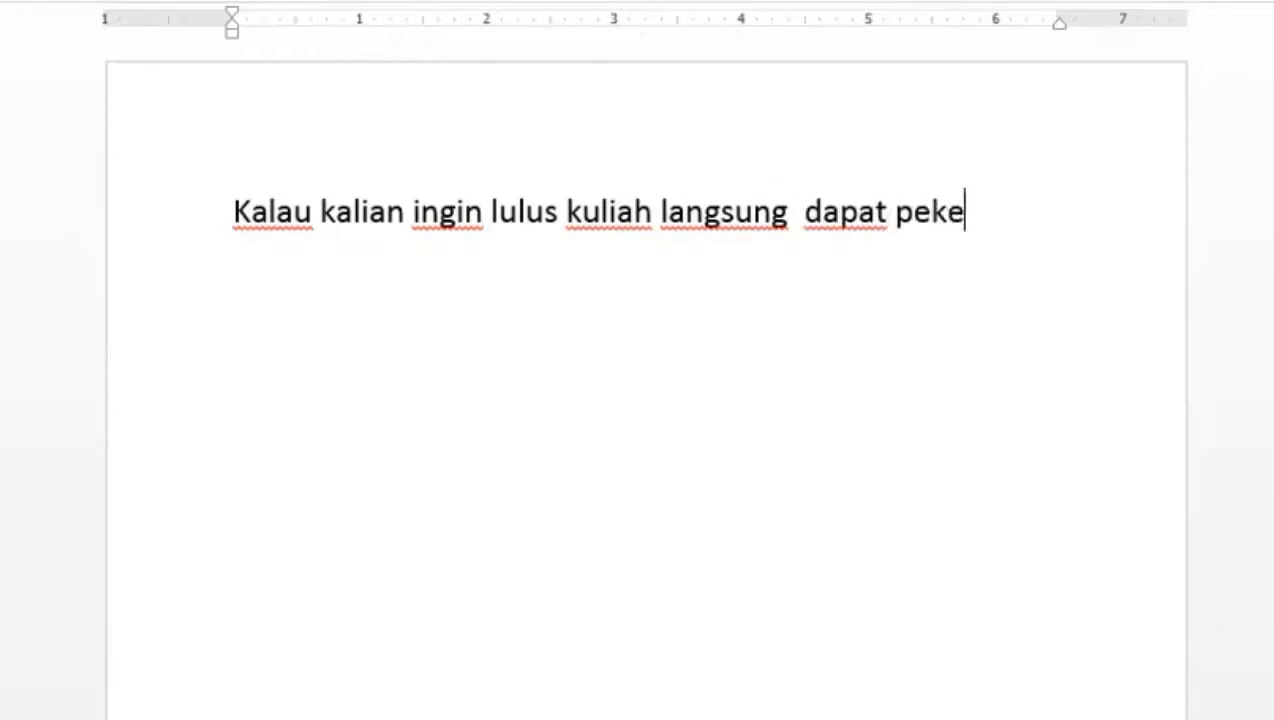
type("pekerjaan,")
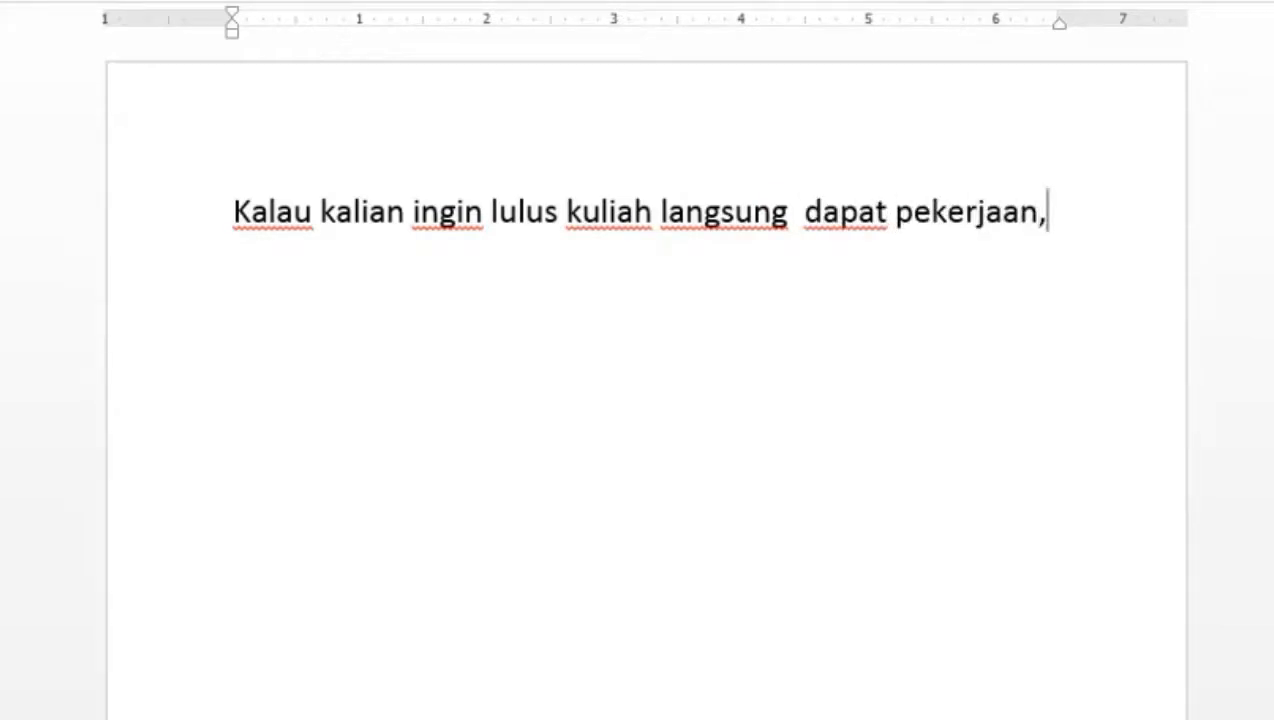
type(" maka")
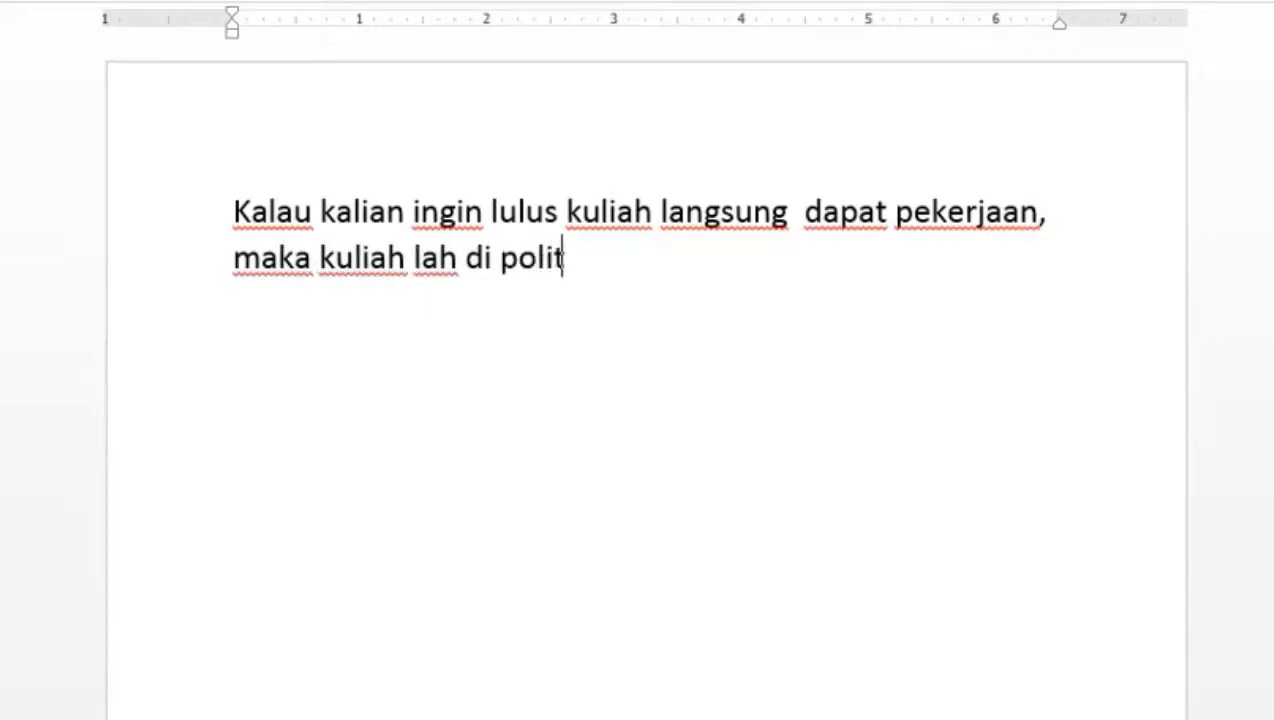
type(" kuliah lah di p")
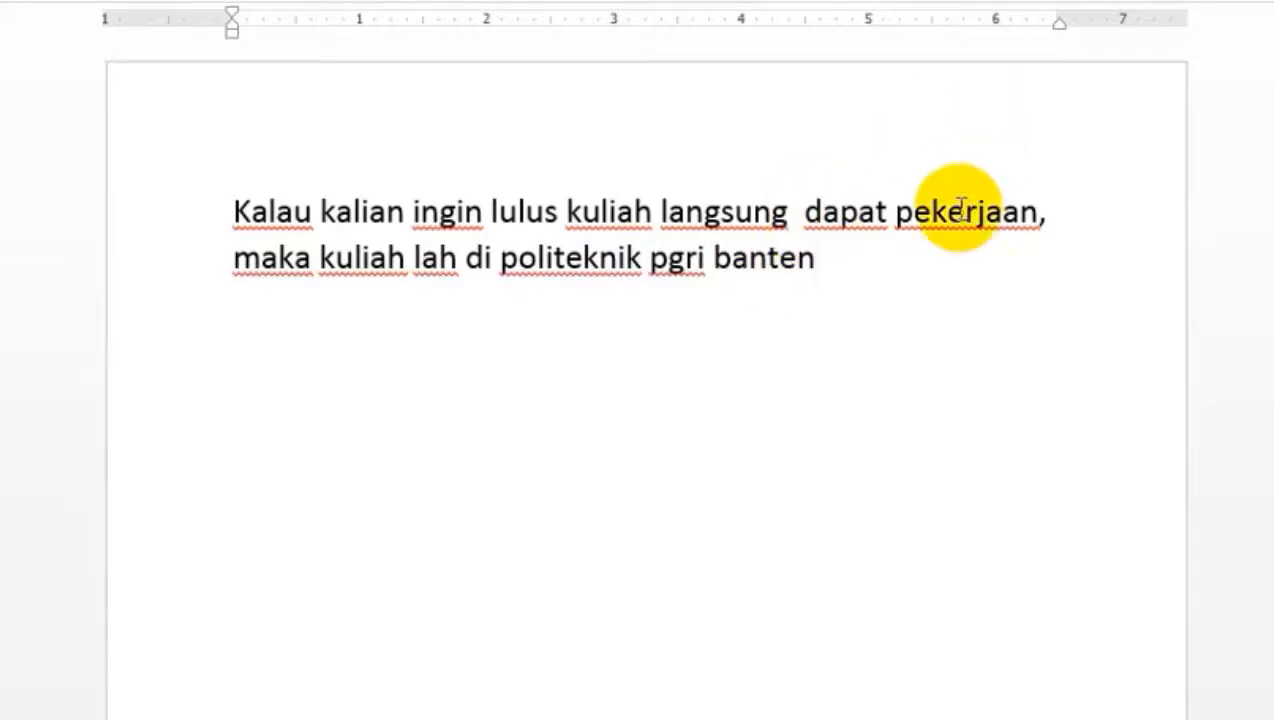
Step: Extend the paragraph with ", karaena di pgri banten kurikulum berbasis link and mach a. apasih link and mach itu adalah kurikulum yg menyesuaikan dengan kebutuhan industri"
left_click_drag(862, 282, 8, 170)
left_click(849, 279)
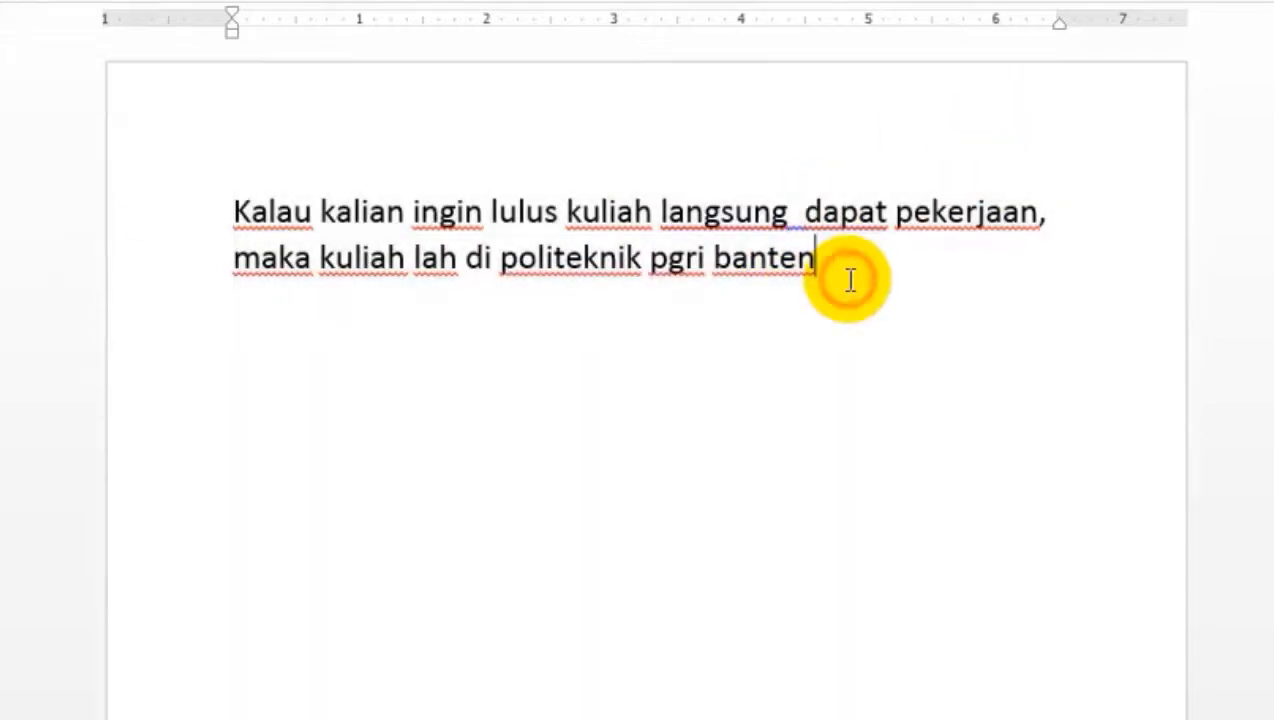
type(", kara")
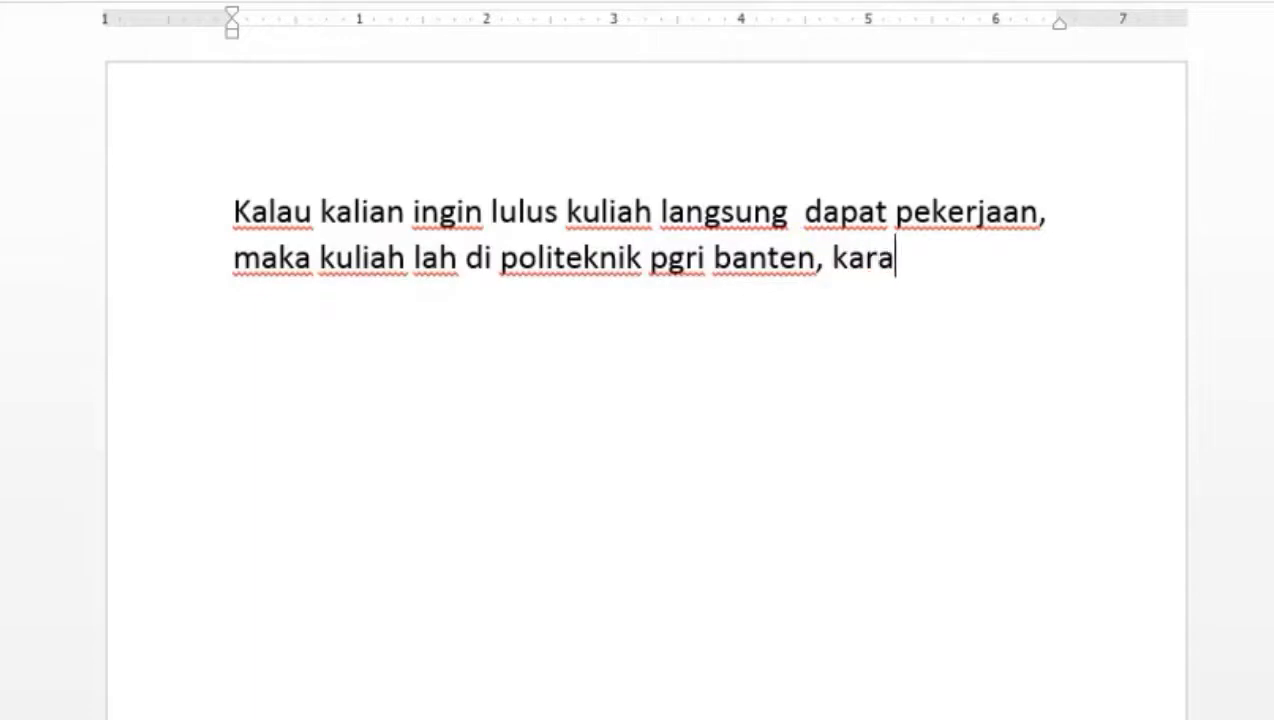
type("ena di pgri")
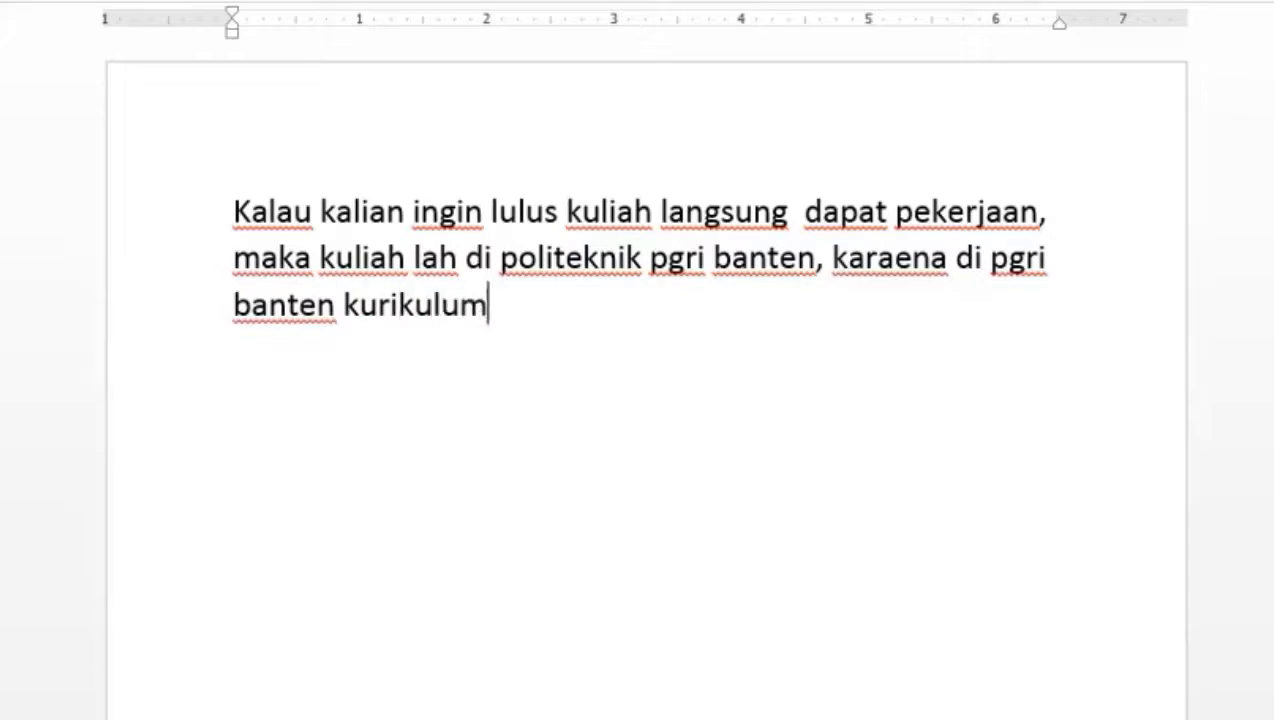
type(" bante")
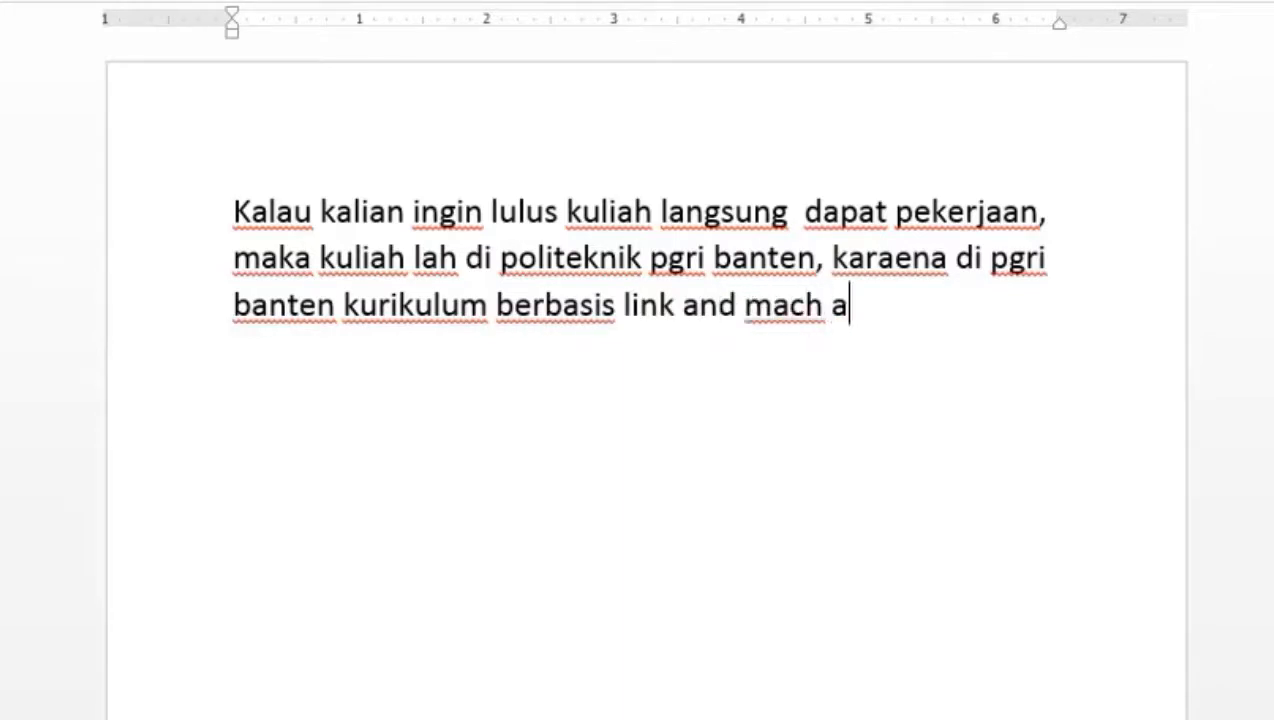
type("a")
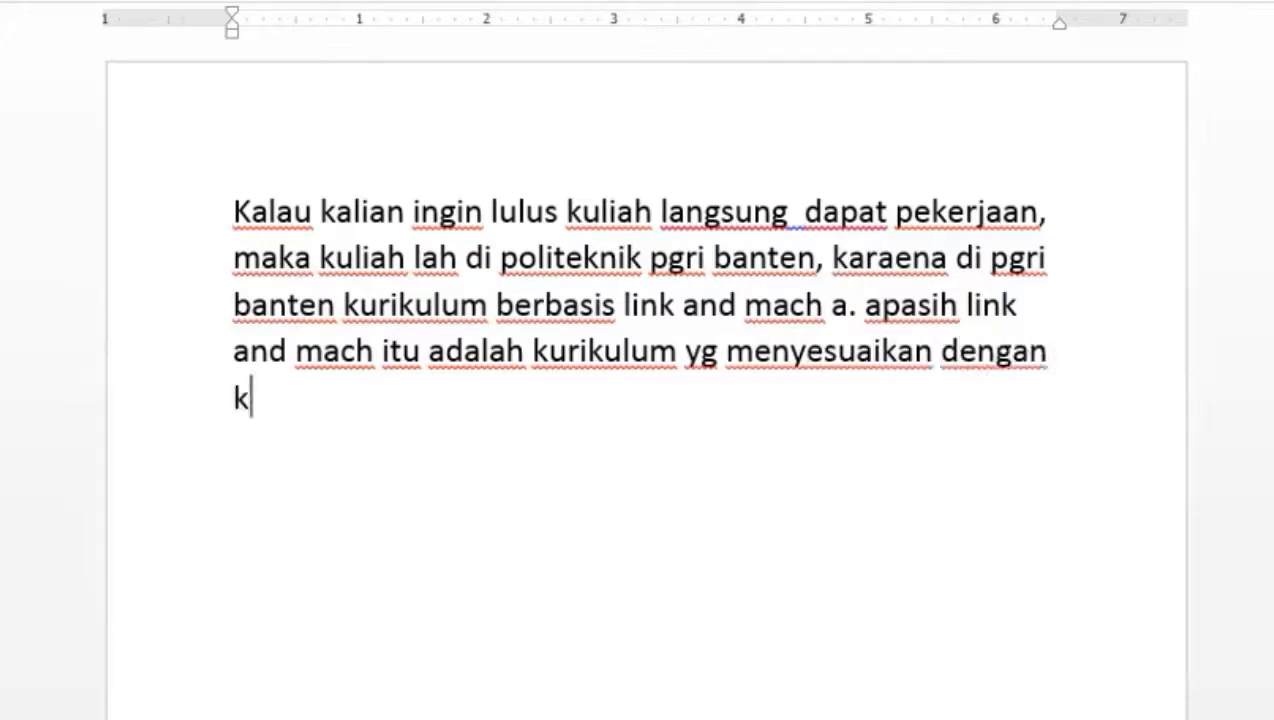
type("uhan industri")
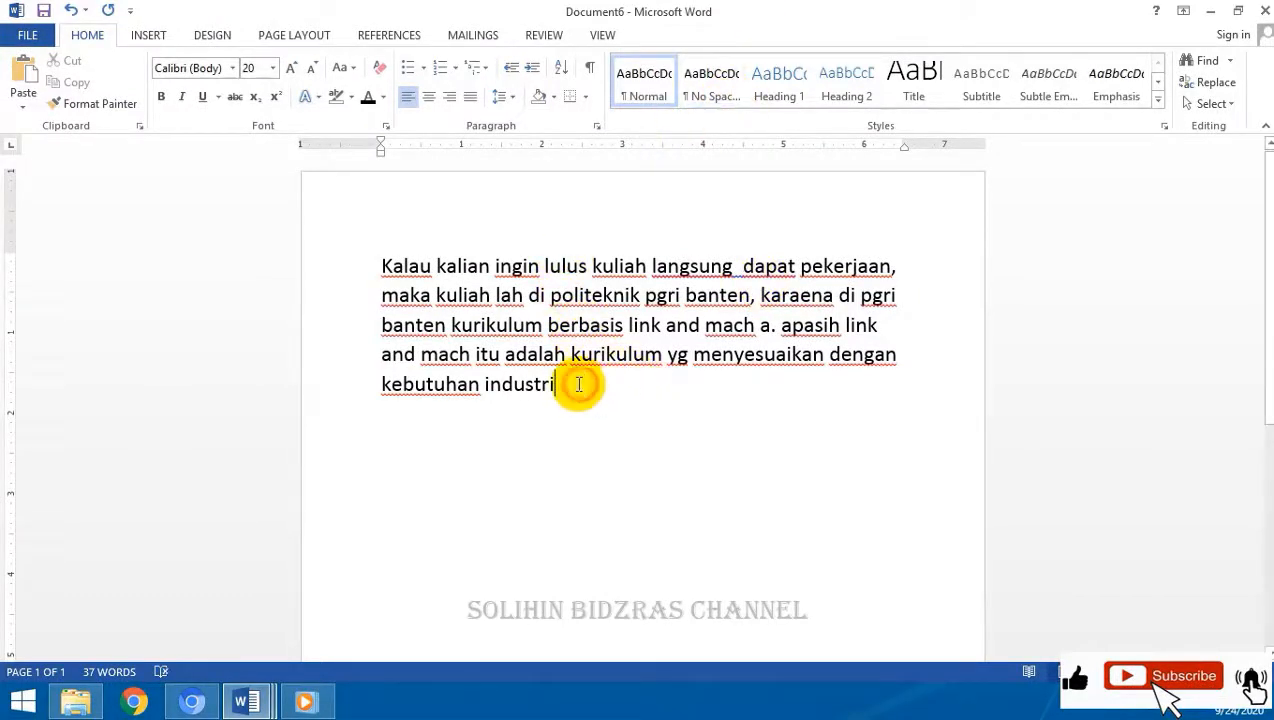
Step: Select the whole paragraph and lay it out in two columns
left_click_drag(537, 388, 380, 263)
left_click_drag(577, 390, 313, 390)
left_click(342, 294)
left_click(612, 390)
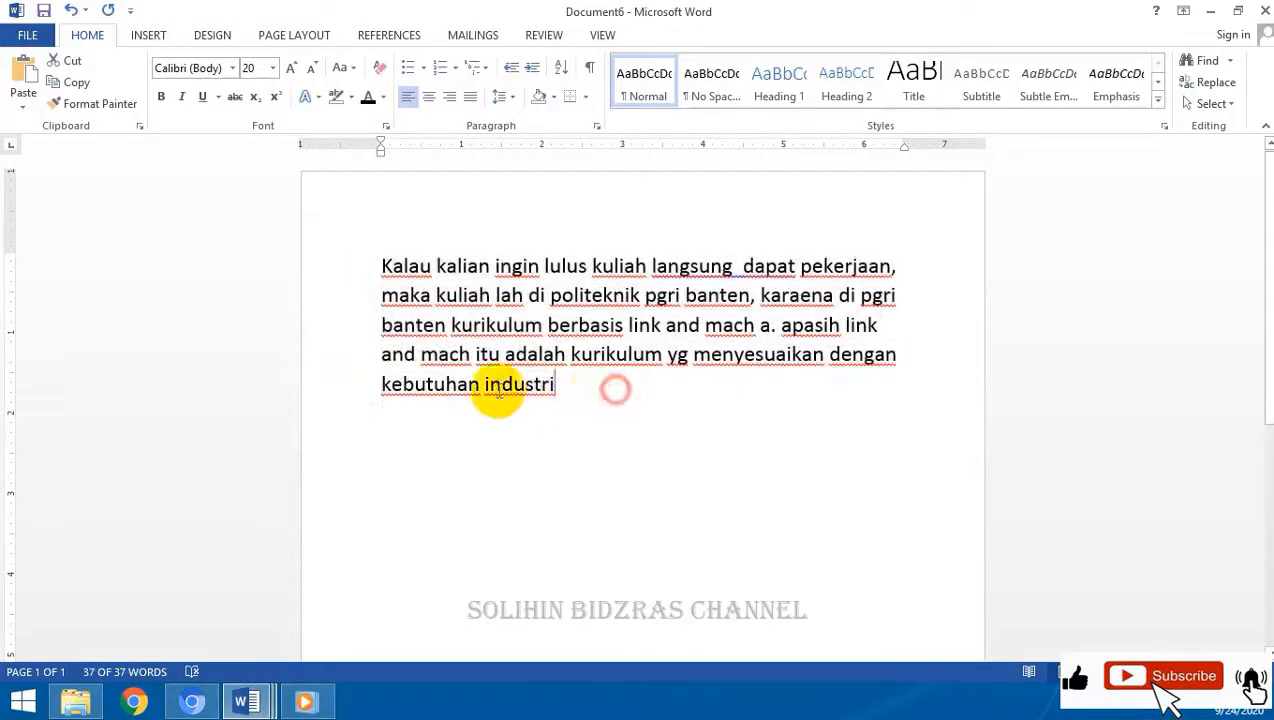
left_click_drag(498, 390, 347, 262)
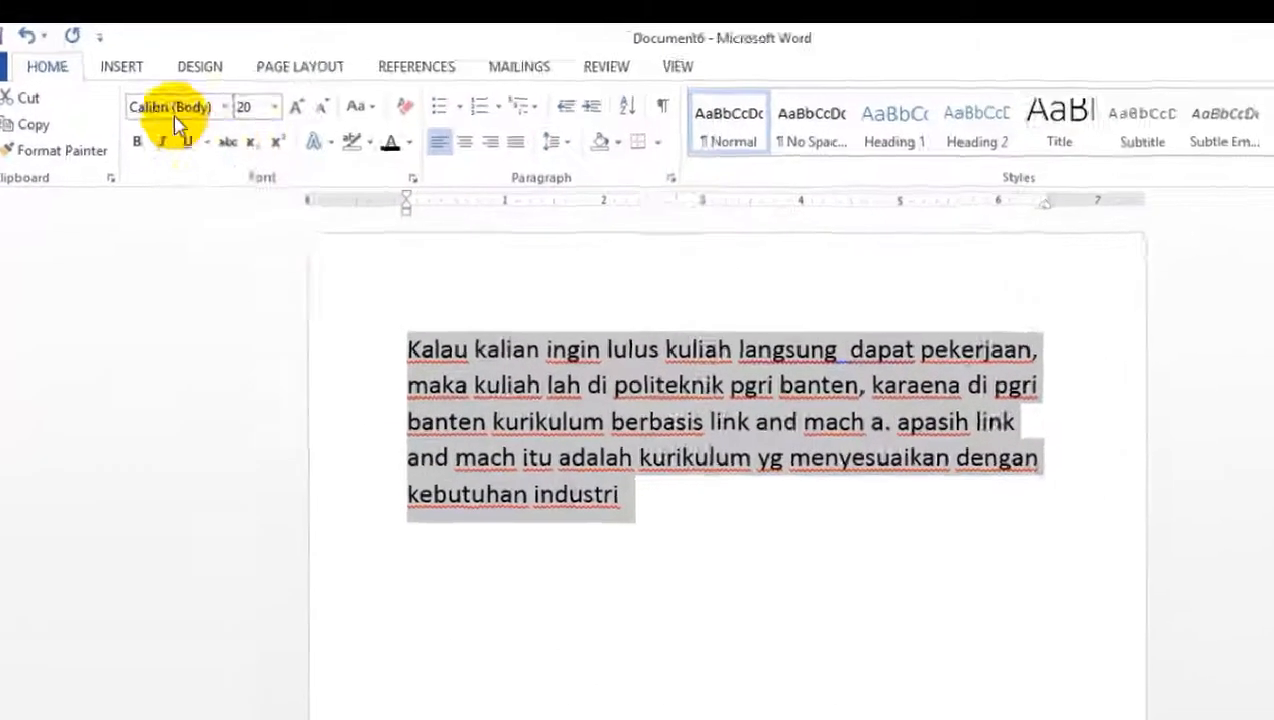
left_click(195, 68)
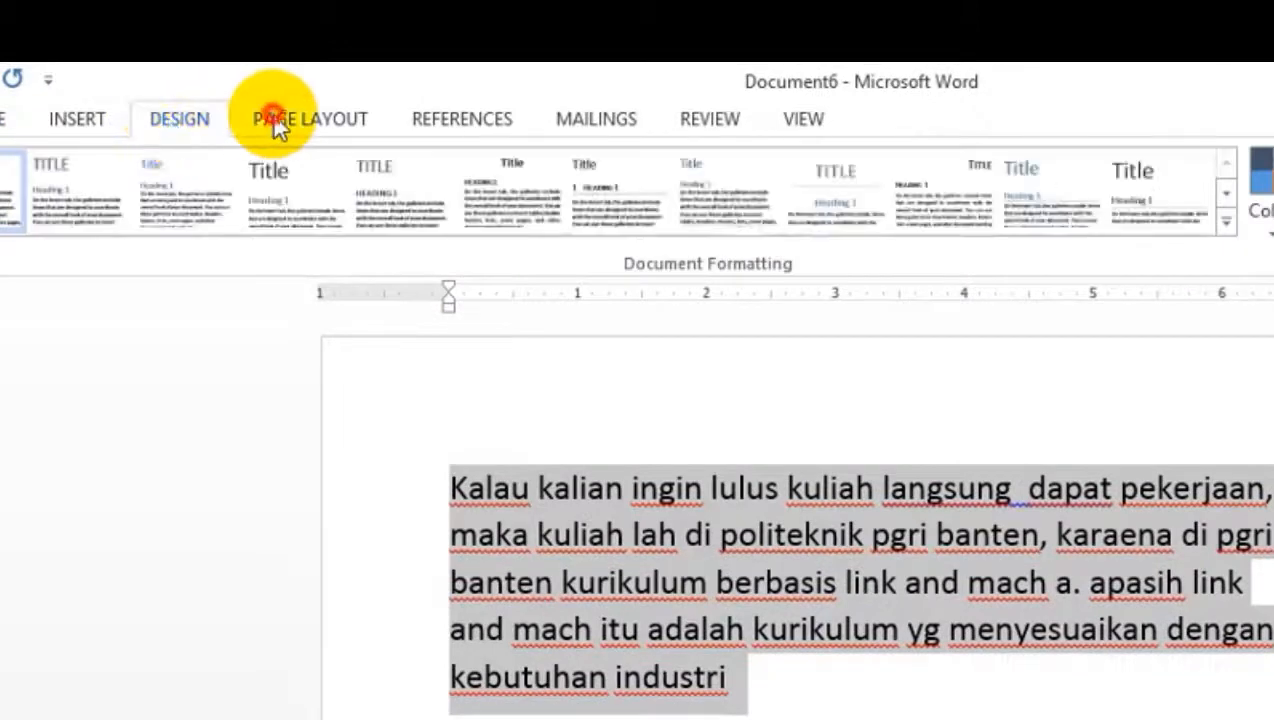
left_click(280, 122)
left_click(114, 225)
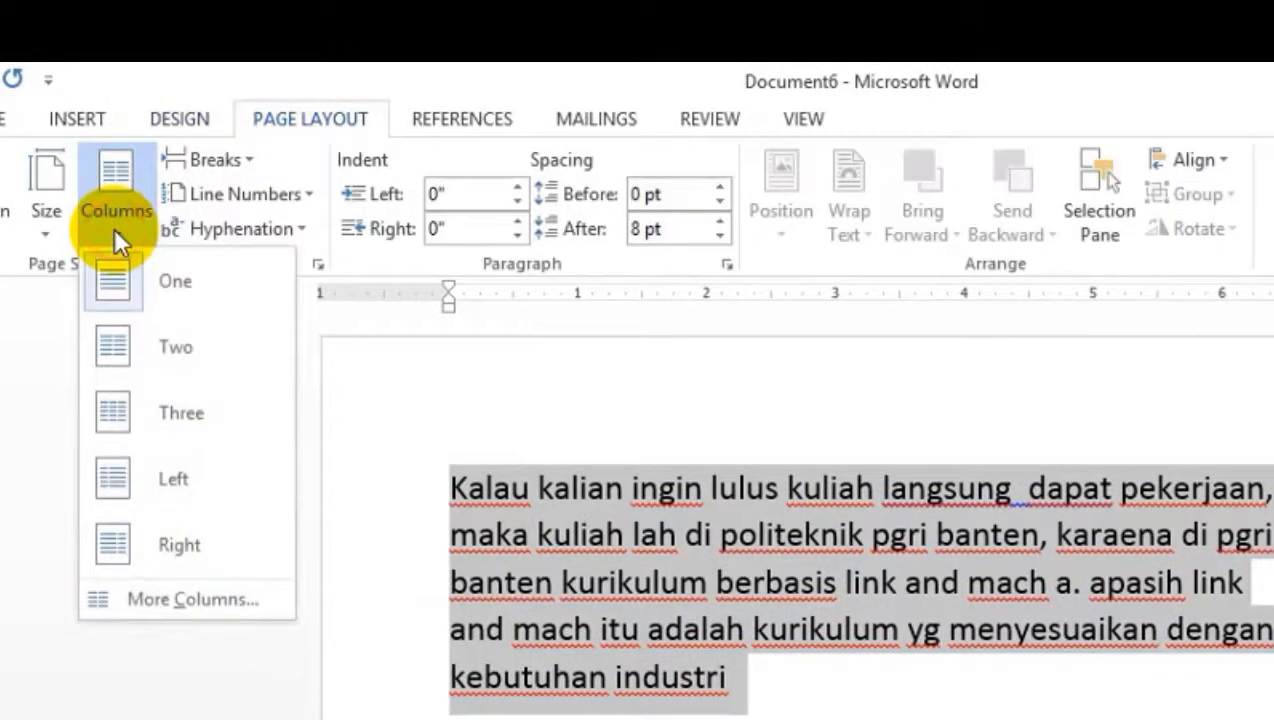
left_click(163, 341)
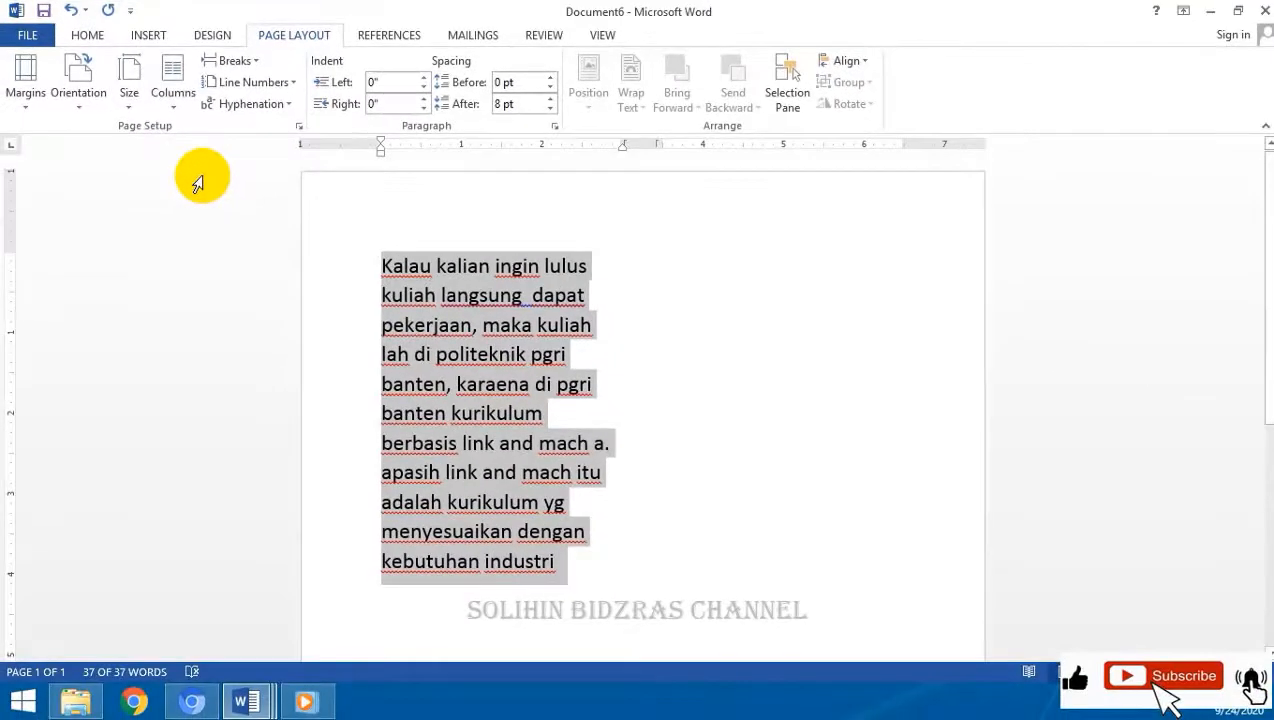
Step: Try a three-column layout on the paragraph, and undo both column changes
left_click(174, 100)
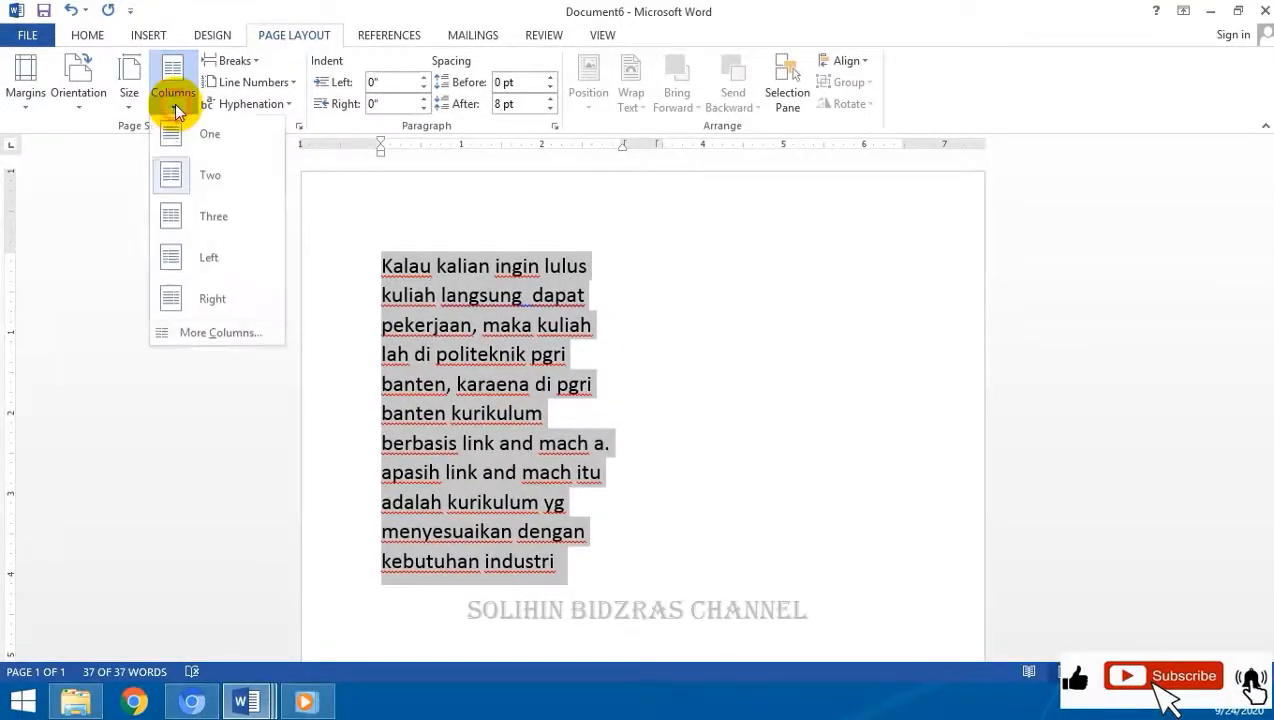
left_click(197, 219)
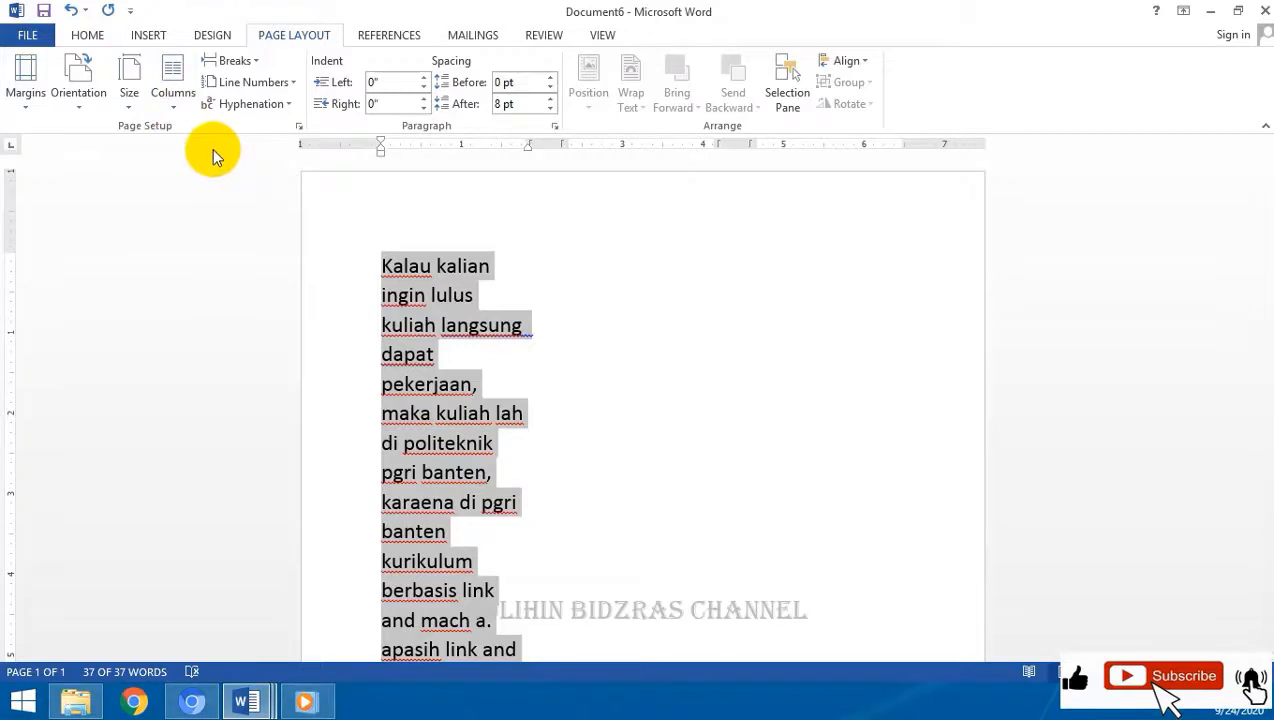
key("ctrl+z")
key("ctrl+z")
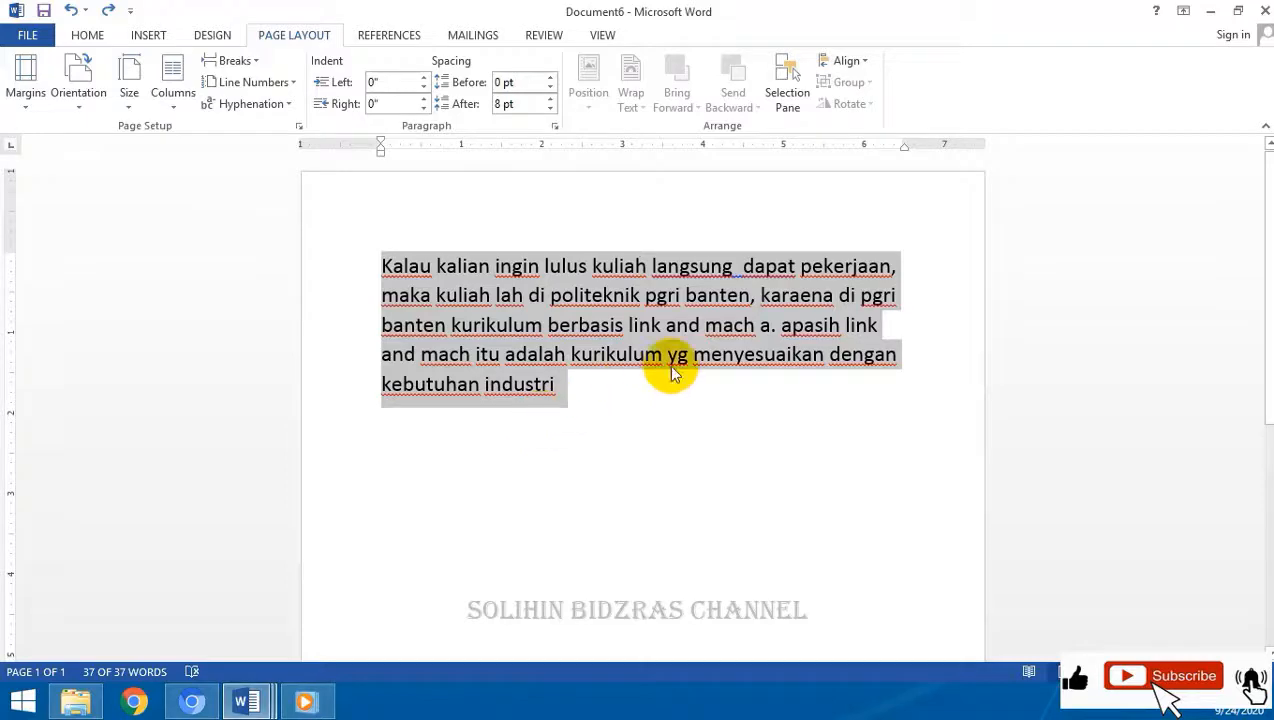
Step: Paste two more copies of the paragraph at the end of the existing text
left_click(620, 384)
key("ctrl+v")
key("ctrl+v")
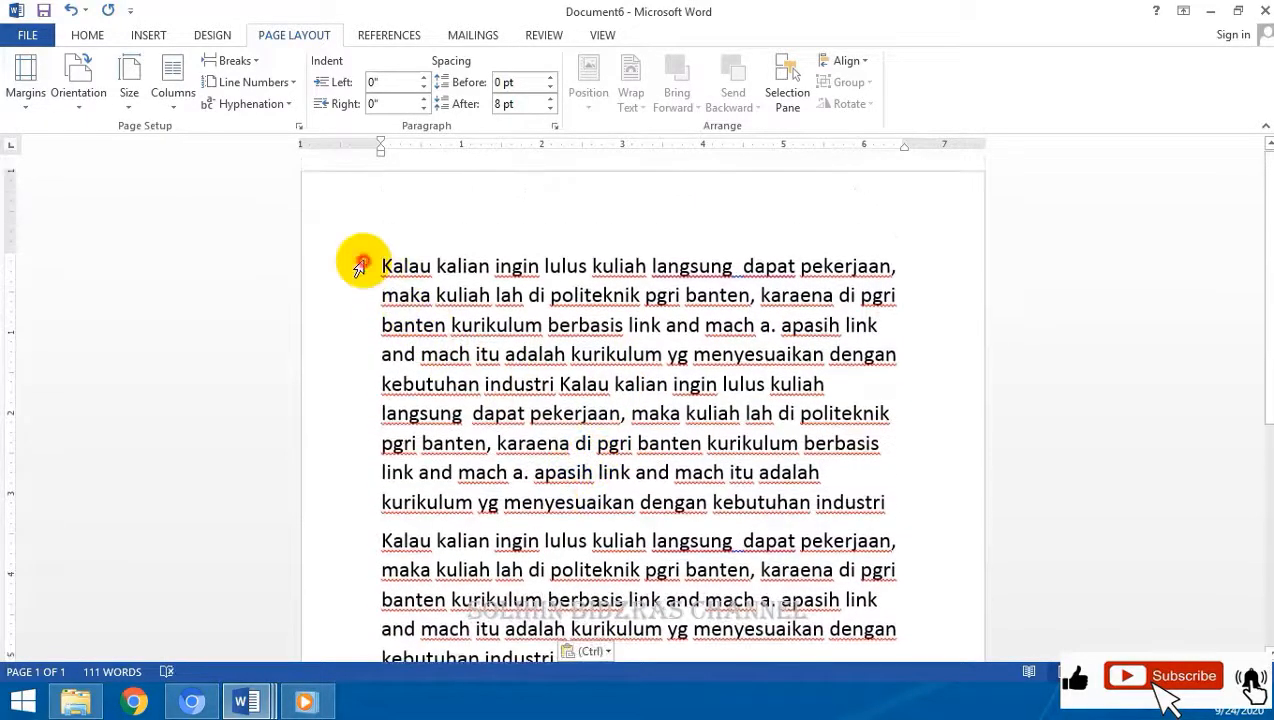
Step: Select all of the text, including the pasted copies, and split it into two columns
left_click_drag(356, 258, 587, 332)
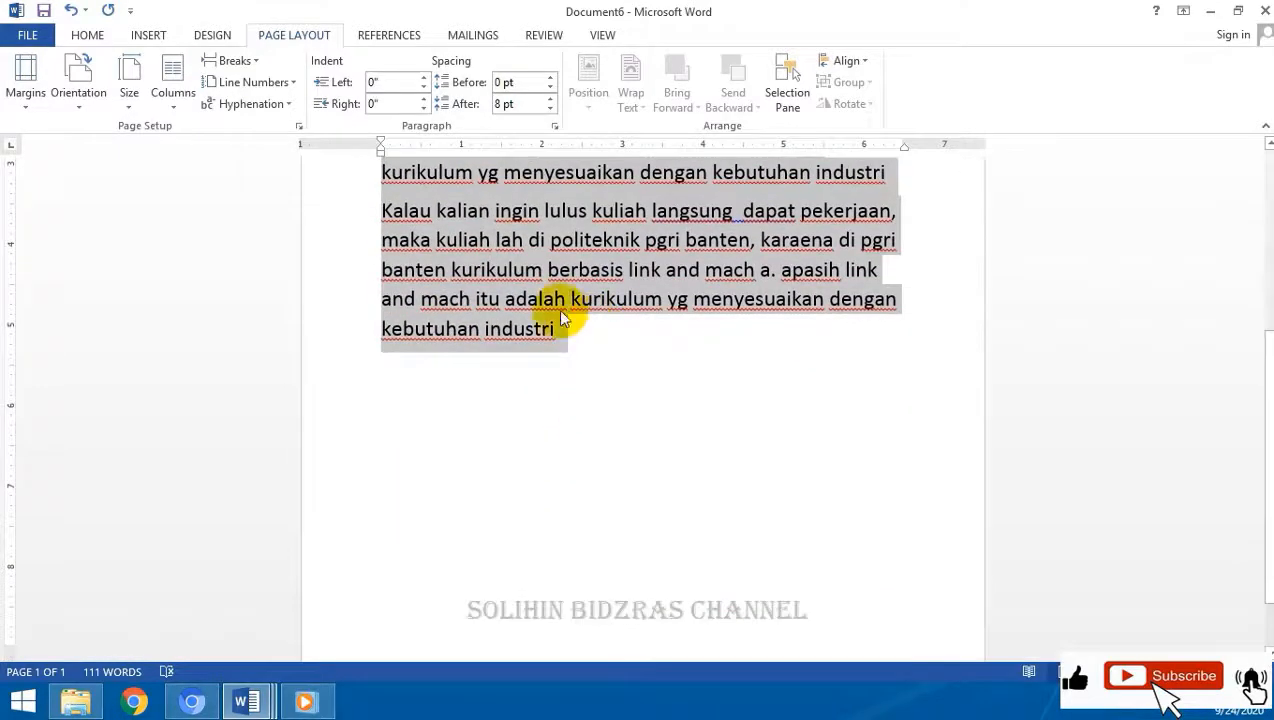
left_click(172, 95)
left_click(205, 181)
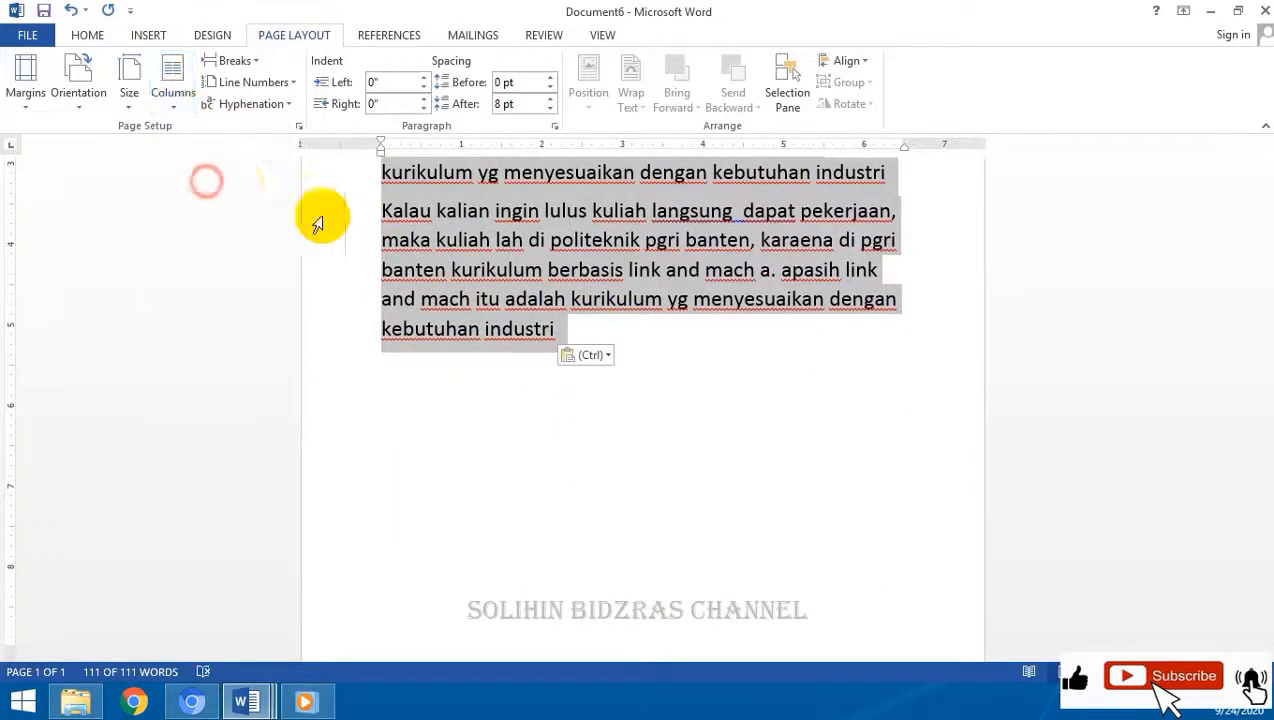
scroll(616, 405, "up", 5)
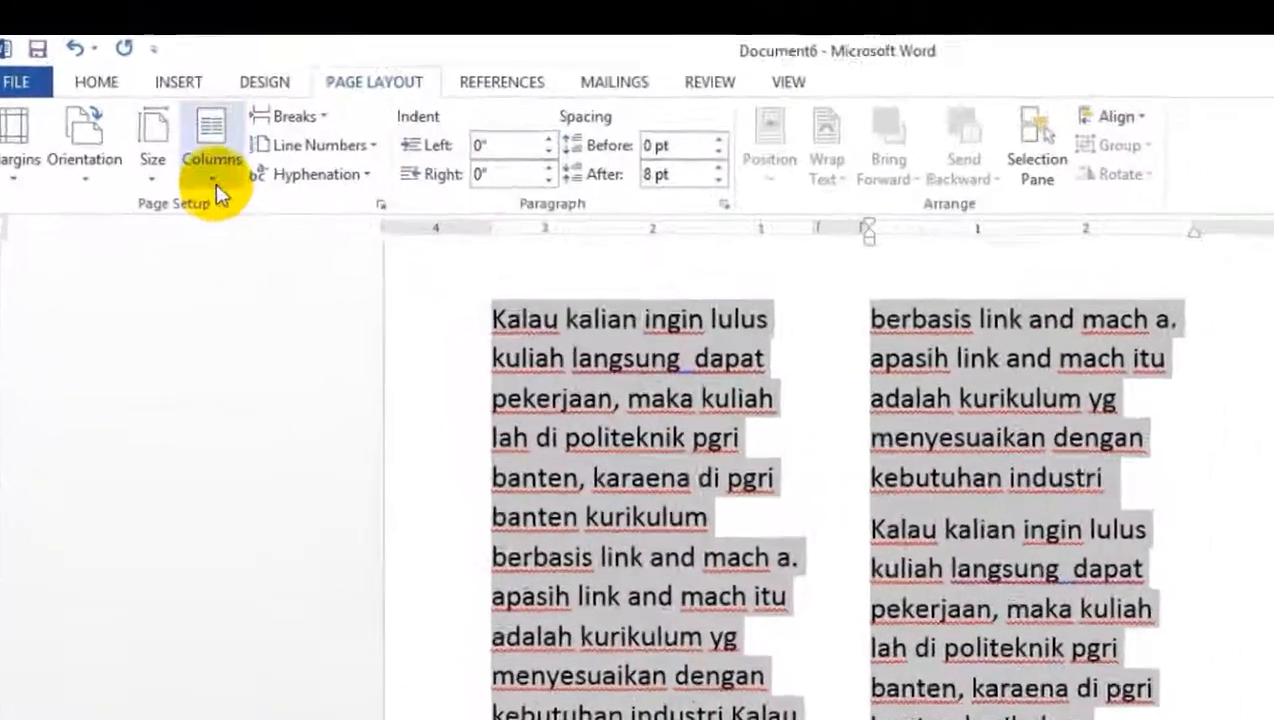
Step: Change the selected text to three columns, and return it to a single-column layout
left_click(174, 90)
left_click(195, 225)
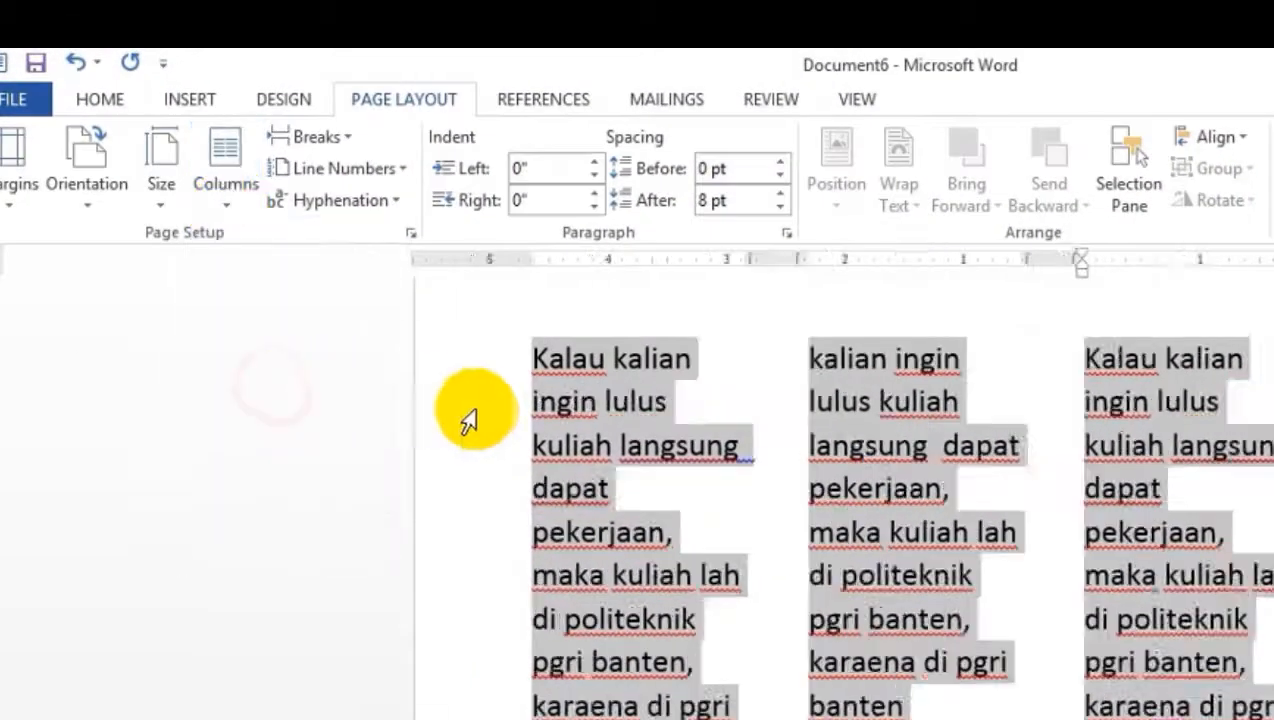
left_click(219, 199)
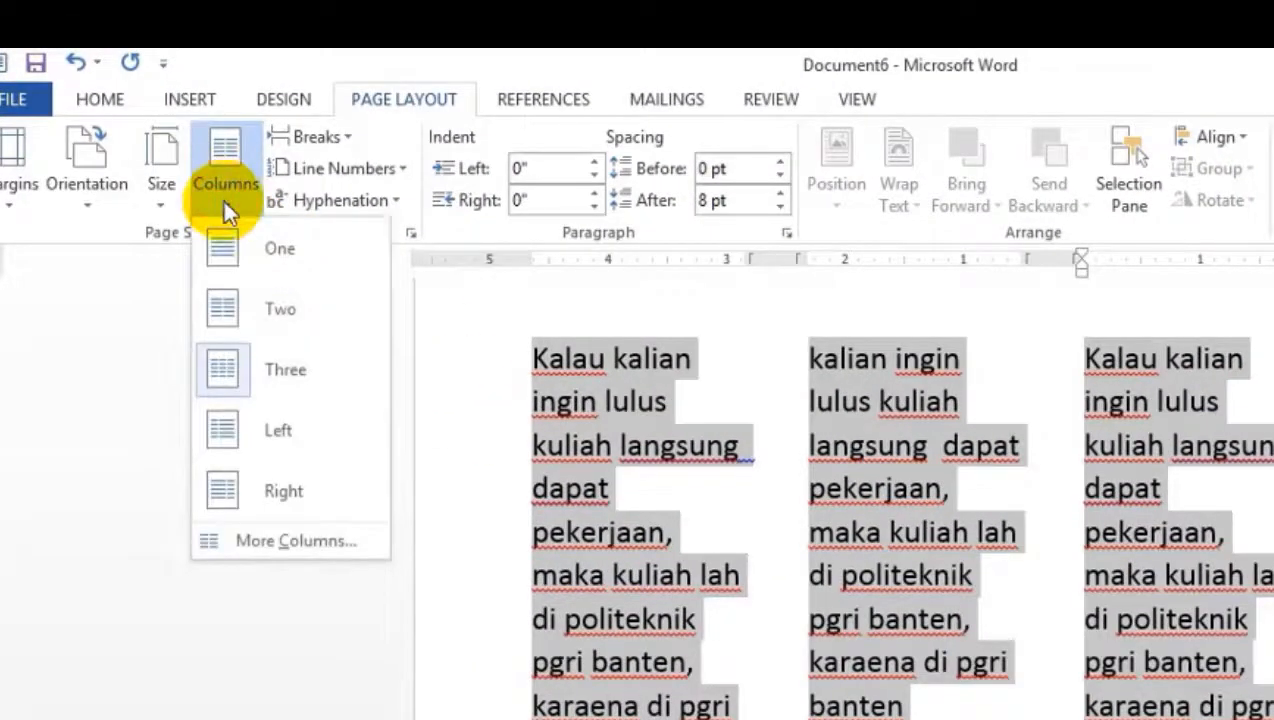
left_click(272, 258)
key("ctrl+z")
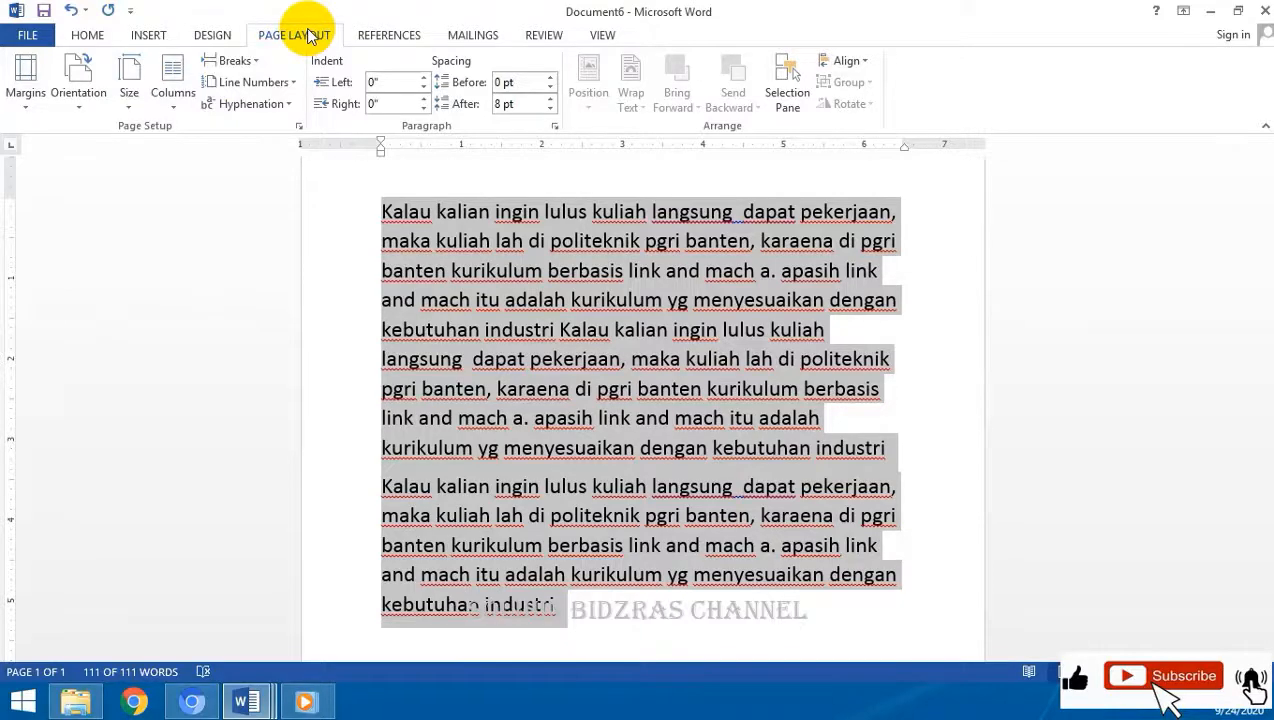
Step: Look over the References and Mailings tools, ending on the References tools
left_click(386, 36)
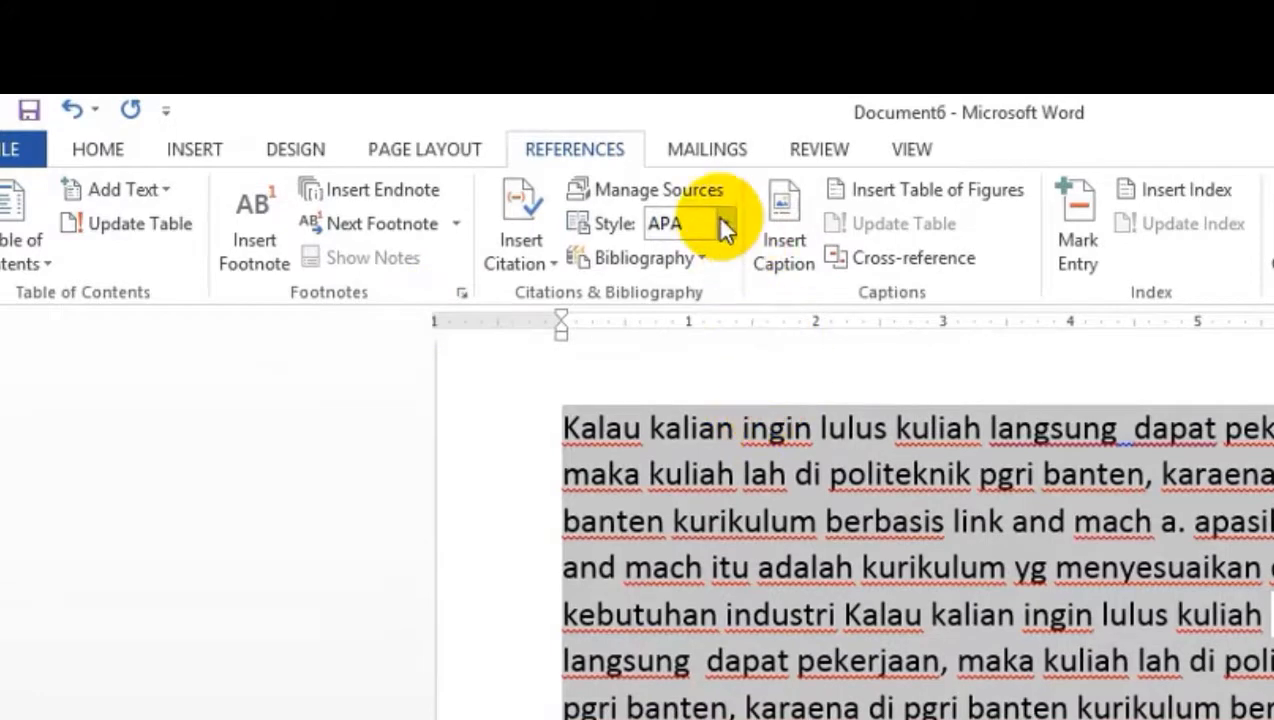
left_click(724, 146)
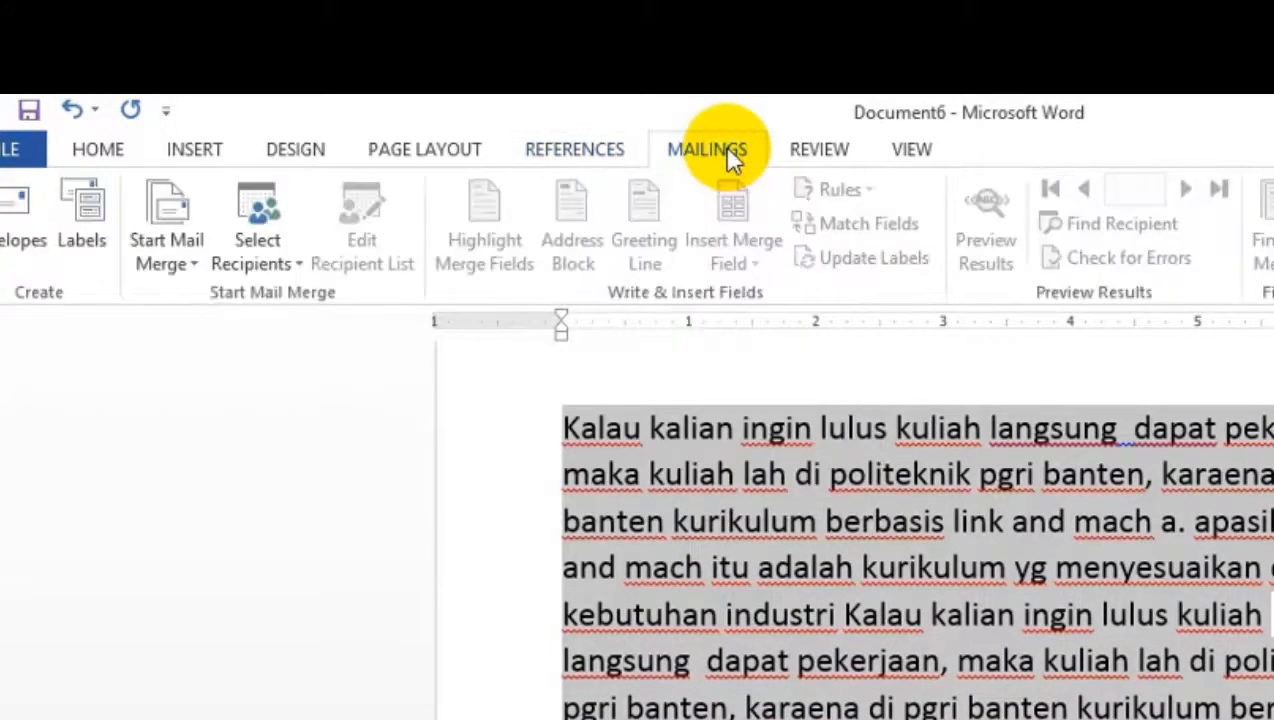
left_click(606, 148)
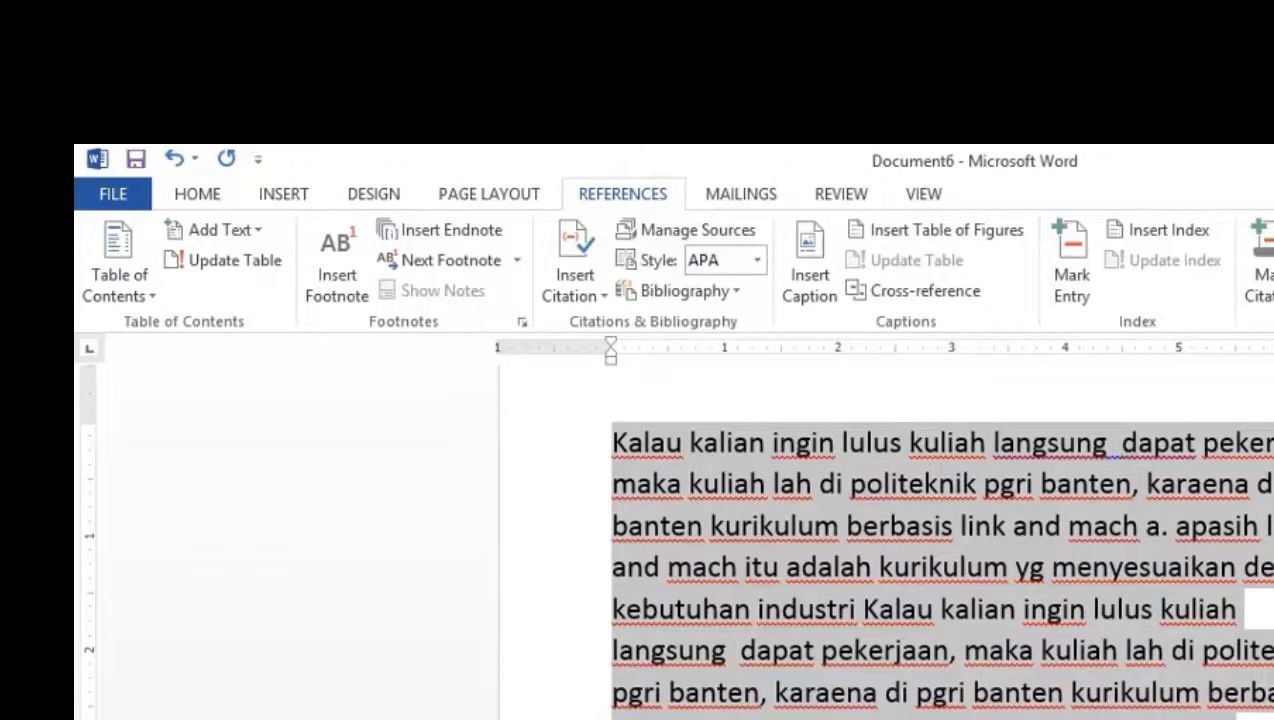
Step: Add the chapter heading line "Bab 1" above the first paragraph
left_click(822, 691)
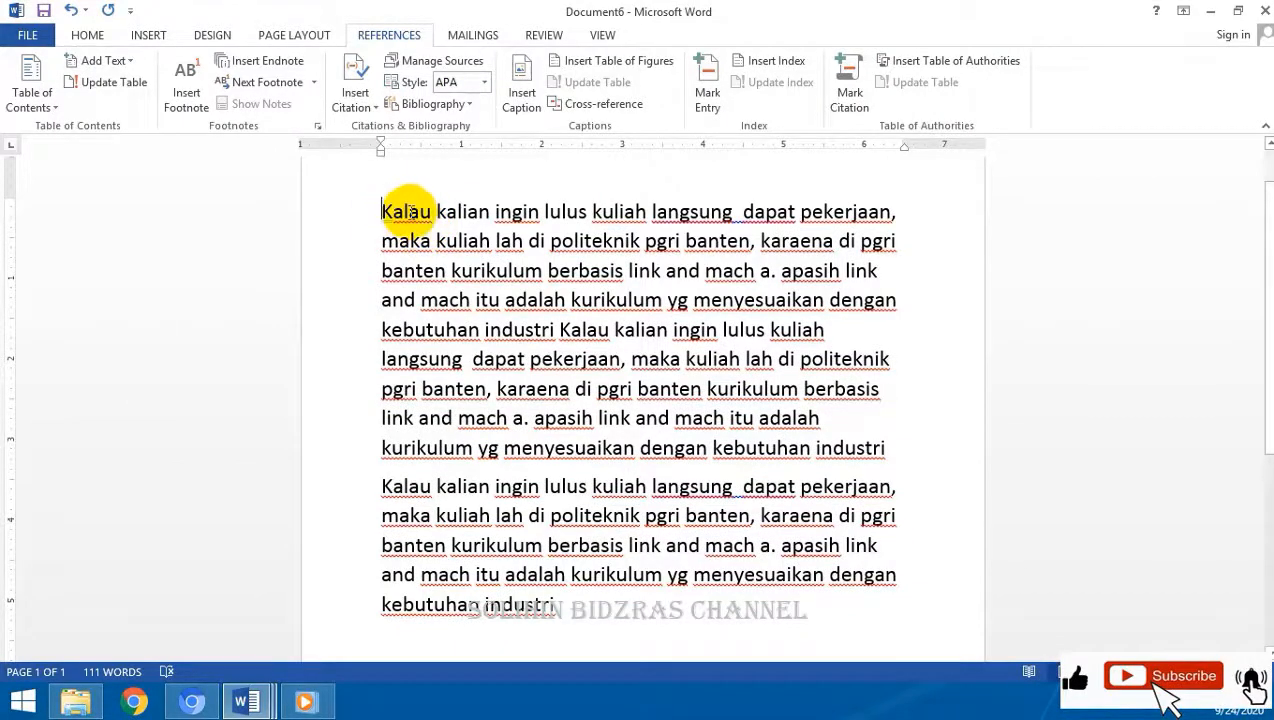
scroll(640, 400, "up", 1)
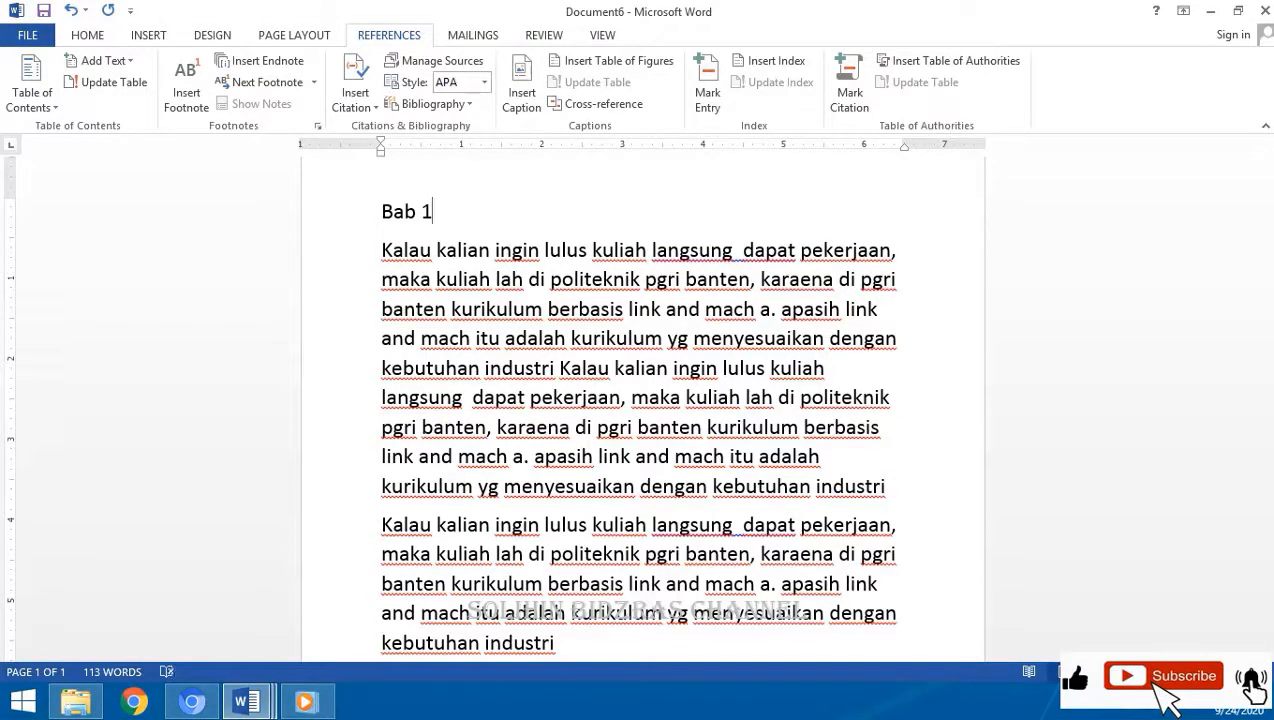
Step: Copy the "Bab 1" heading with all its text and paste it below the last paragraph after some blank lines
scroll(532, 600, "down", 3)
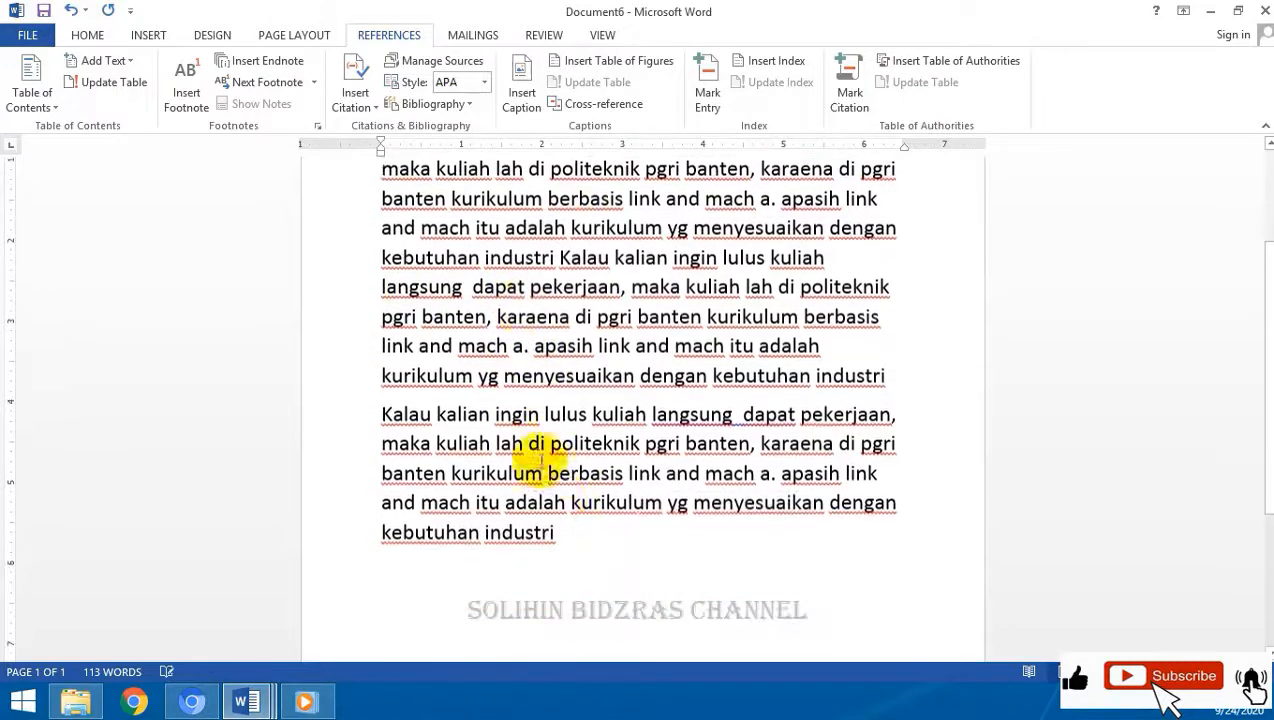
scroll(567, 548, "up", 2)
left_click_drag(562, 603, 363, 190)
key("ctrl+c")
scroll(526, 504, "down", 2)
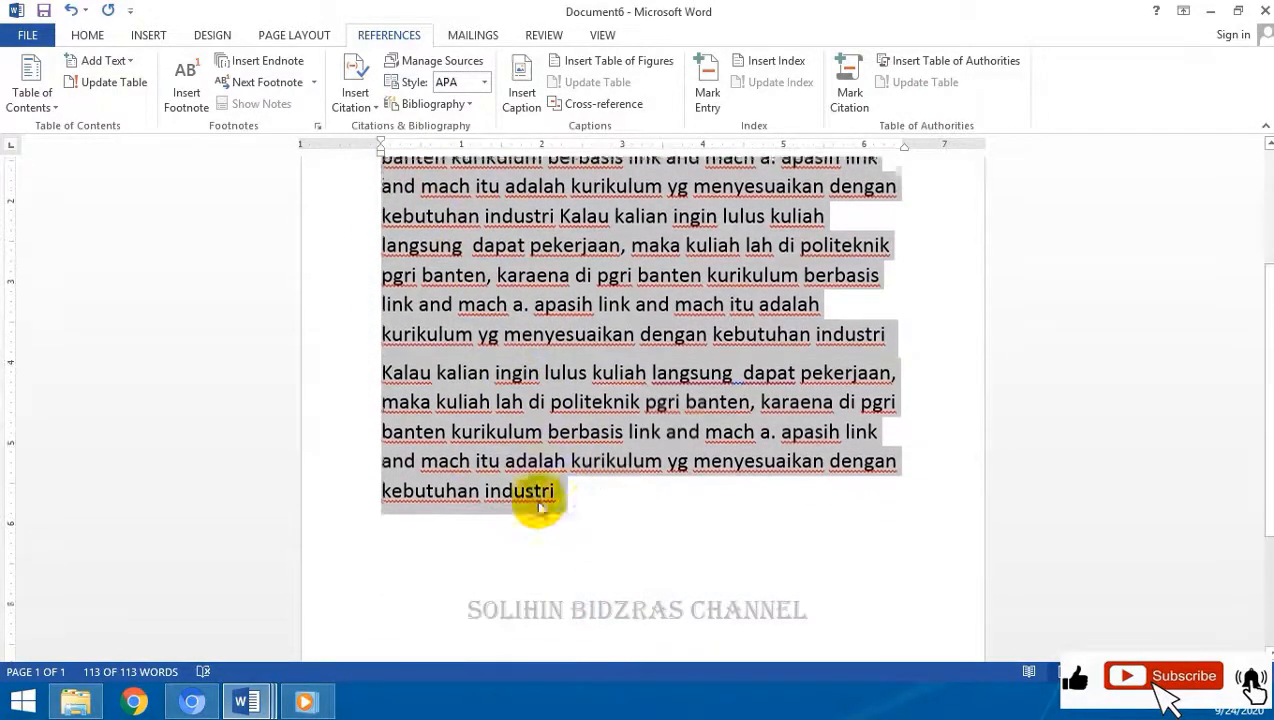
left_click(596, 497)
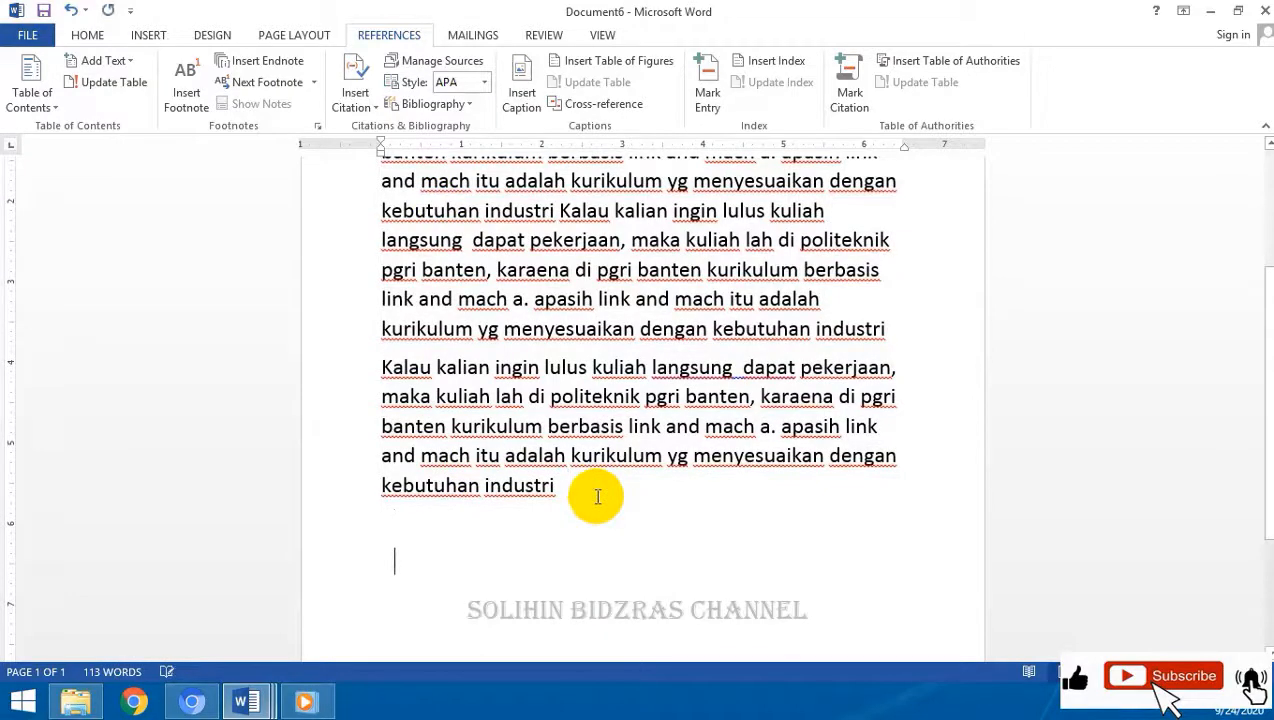
key("ctrl+v")
scroll(597, 489, "up", 5)
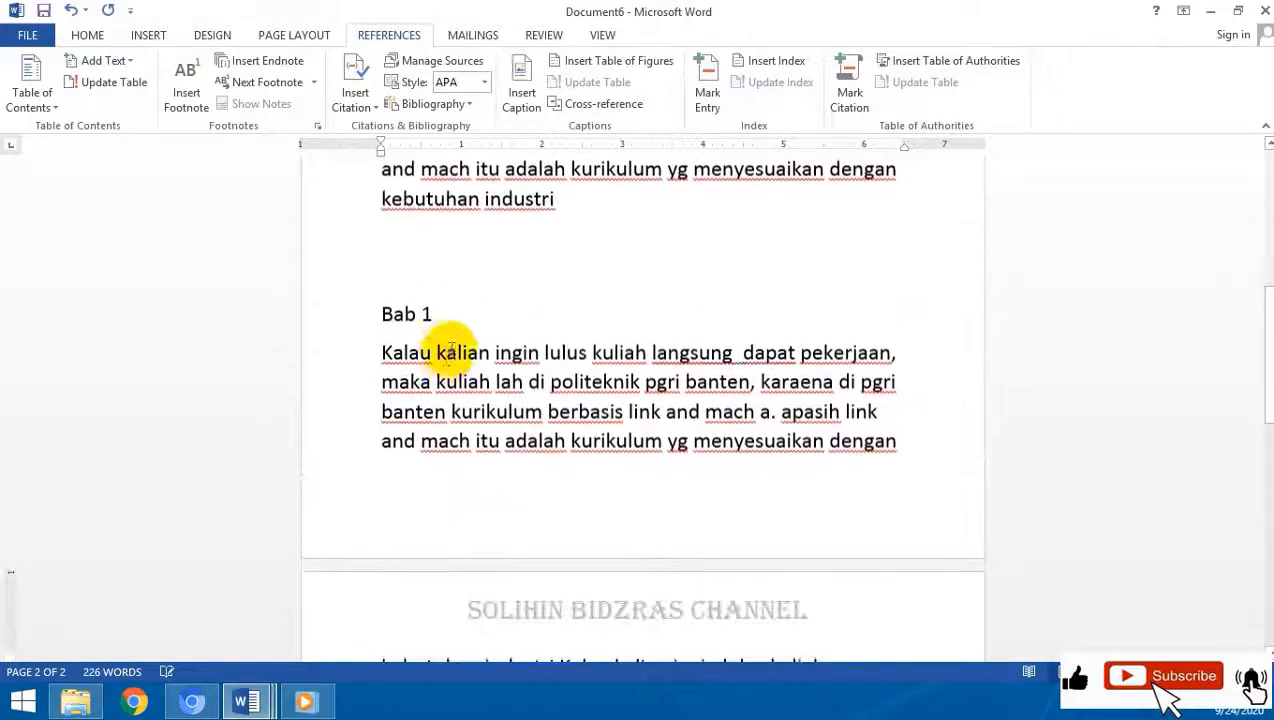
Step: Change the second chapter heading to "Bab 2" and add a "Kata pengantar" heading line below the last paragraph
left_click(445, 315)
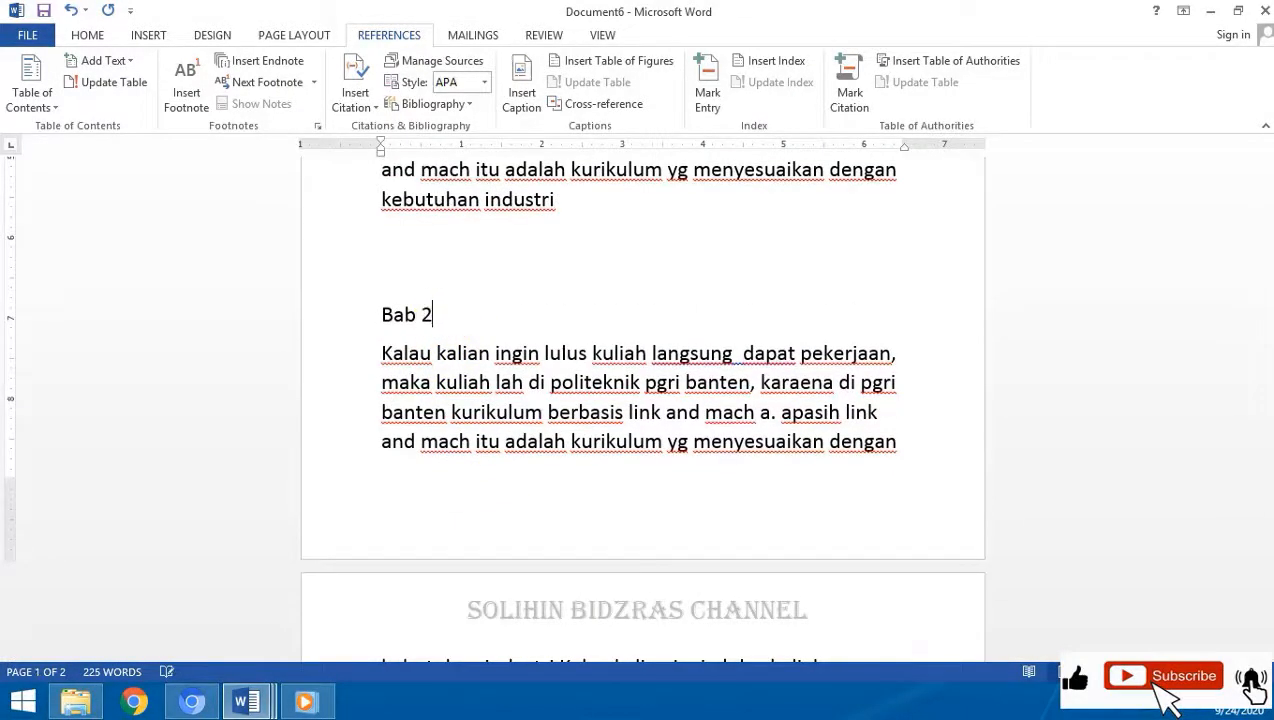
scroll(540, 489, "down", 5)
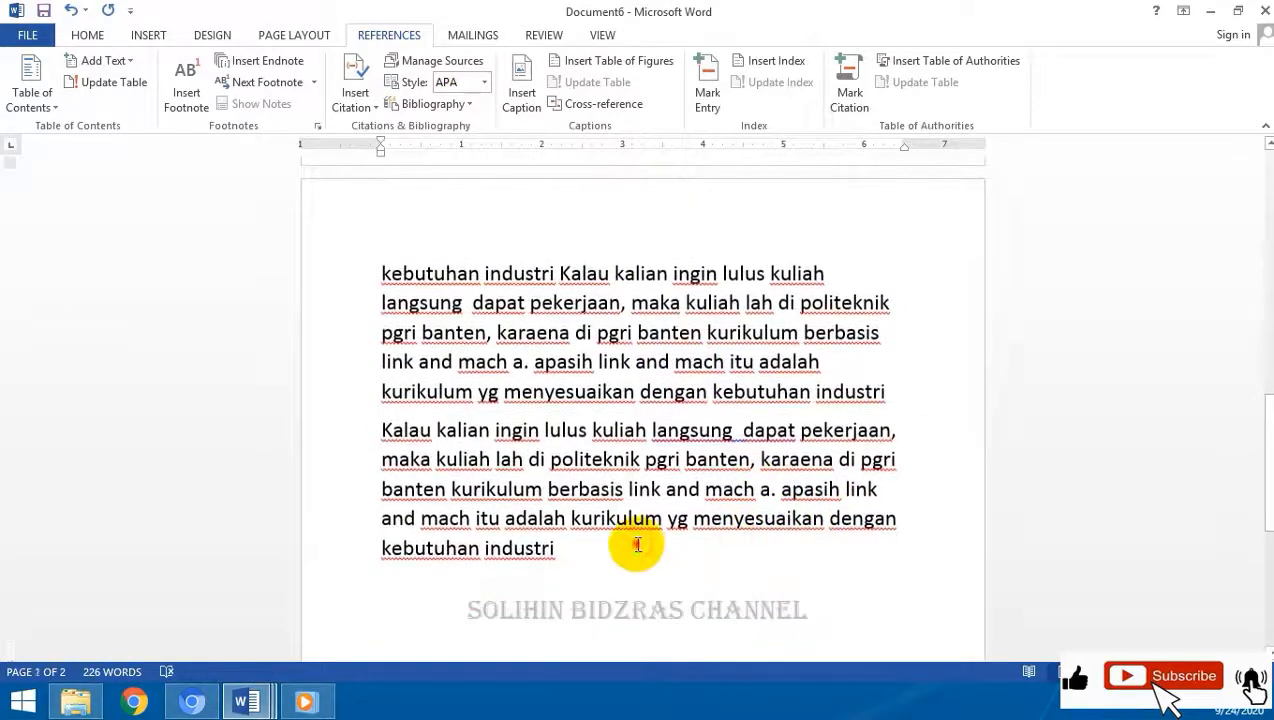
key("Return")
type("ka")
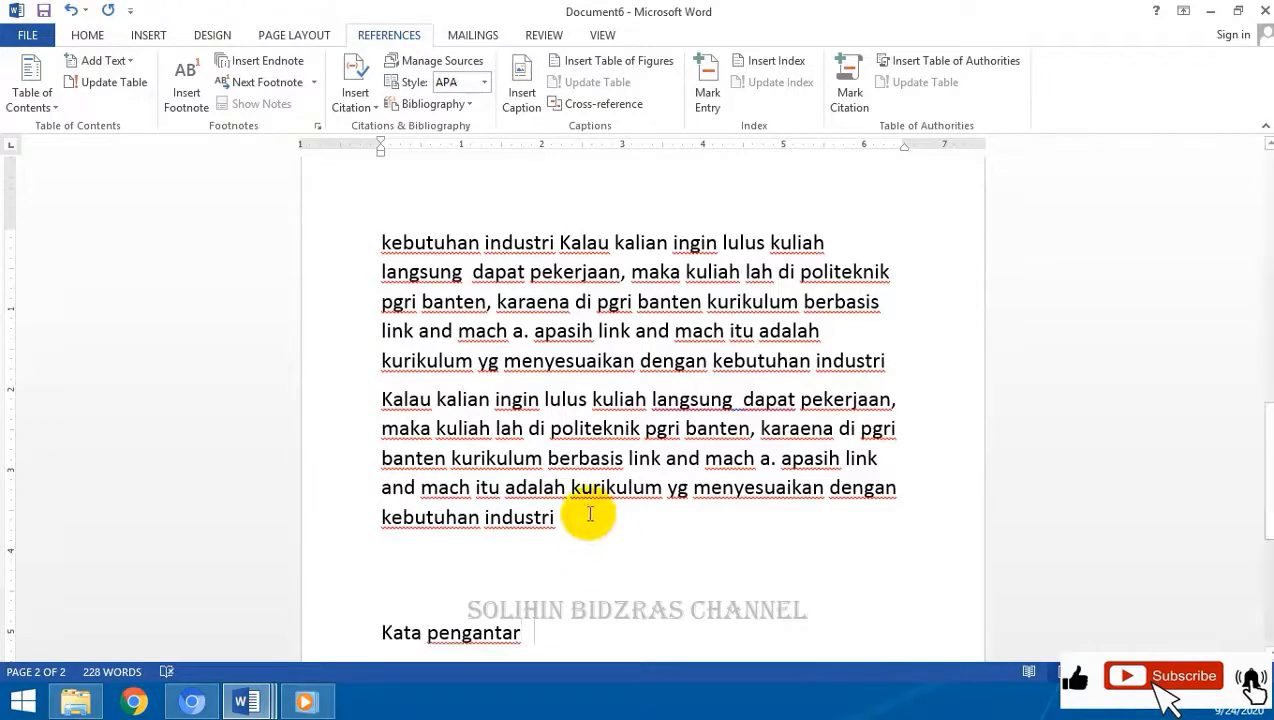
Step: Paste the copied chapter text under the "Kata pengantar" heading and delete the pasted "Bab 1" line
left_click_drag(580, 516, 372, 445)
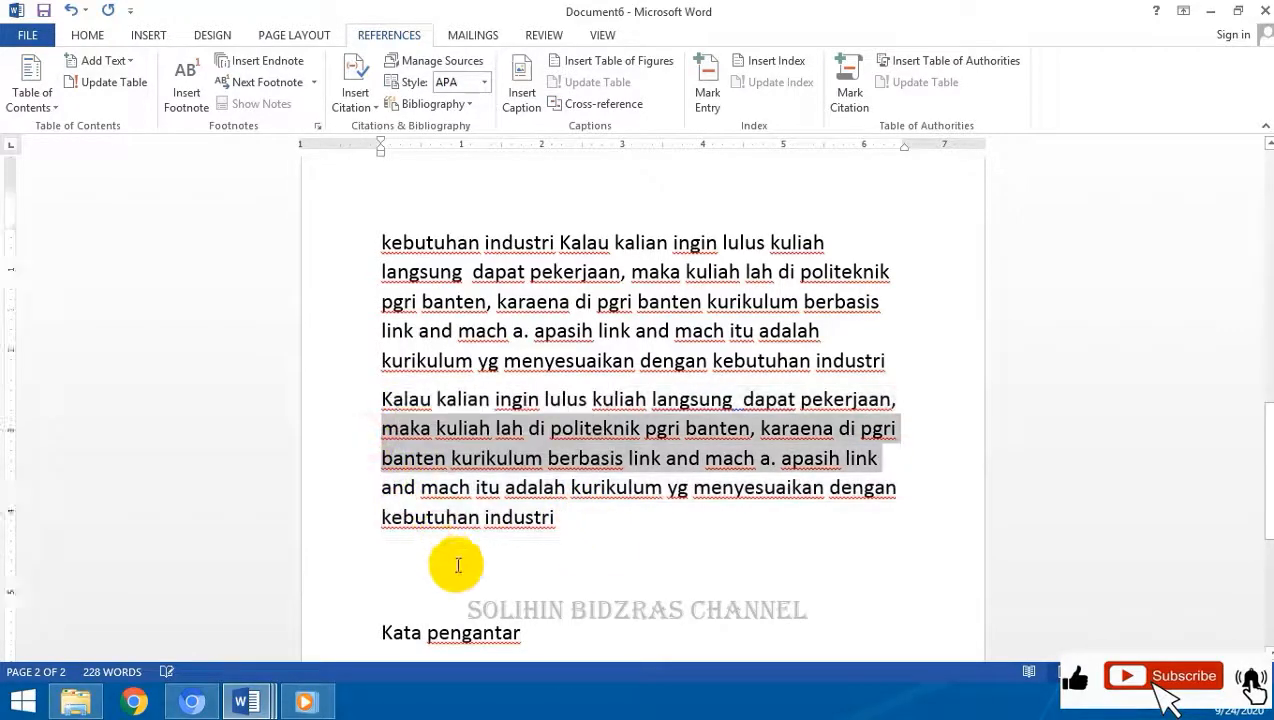
scroll(455, 560, "down", 2)
left_click(453, 517)
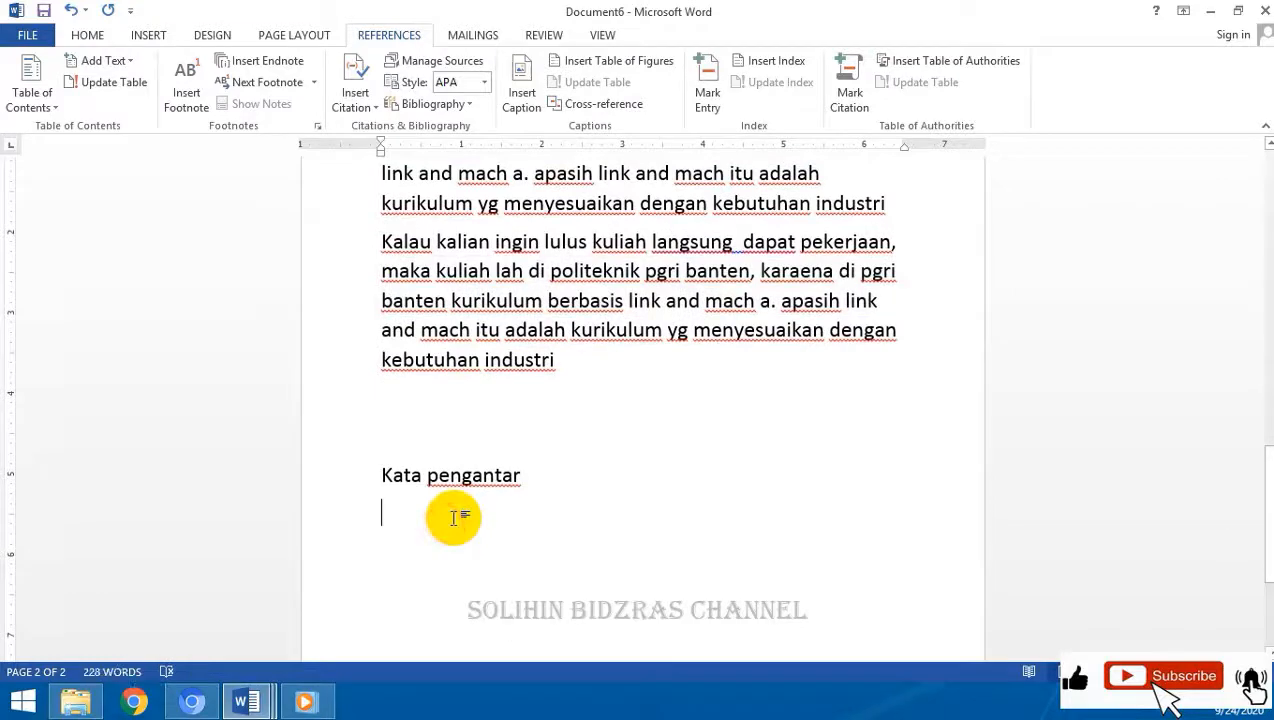
key("ctrl+v")
key("ctrl+v")
key("ctrl+v")
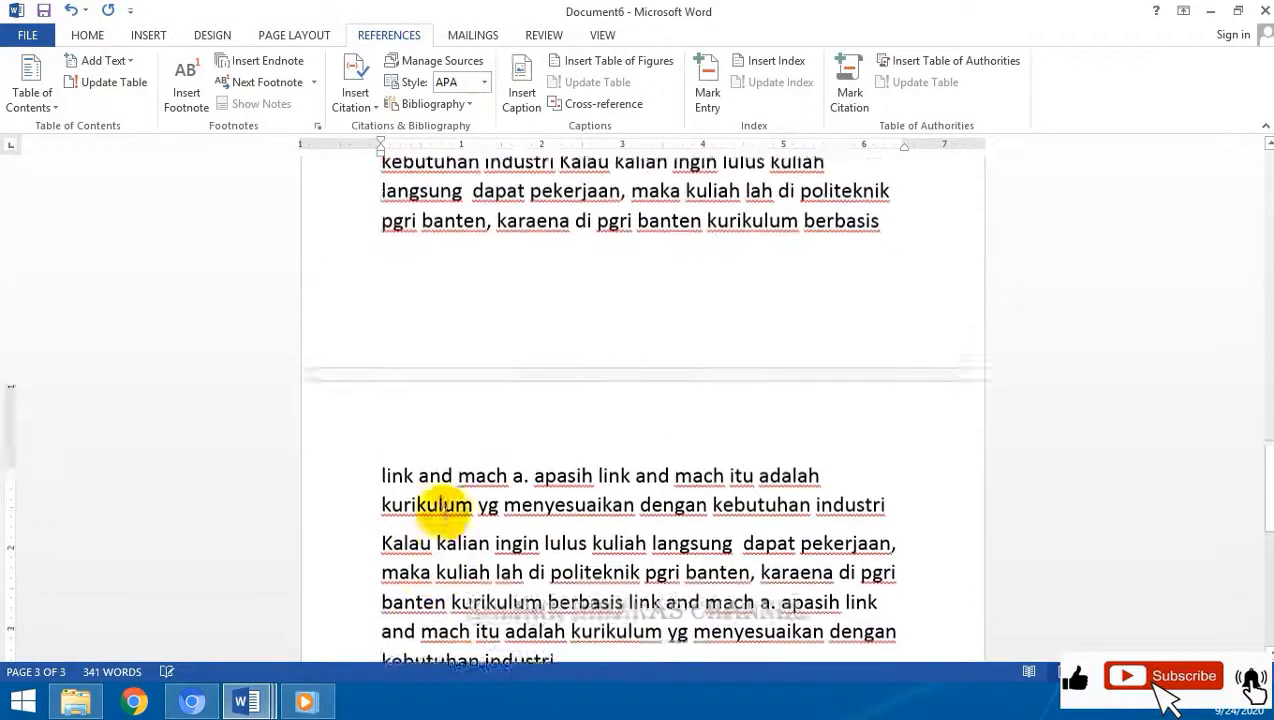
scroll(527, 268, "up", 2)
left_click_drag(527, 248, 381, 250)
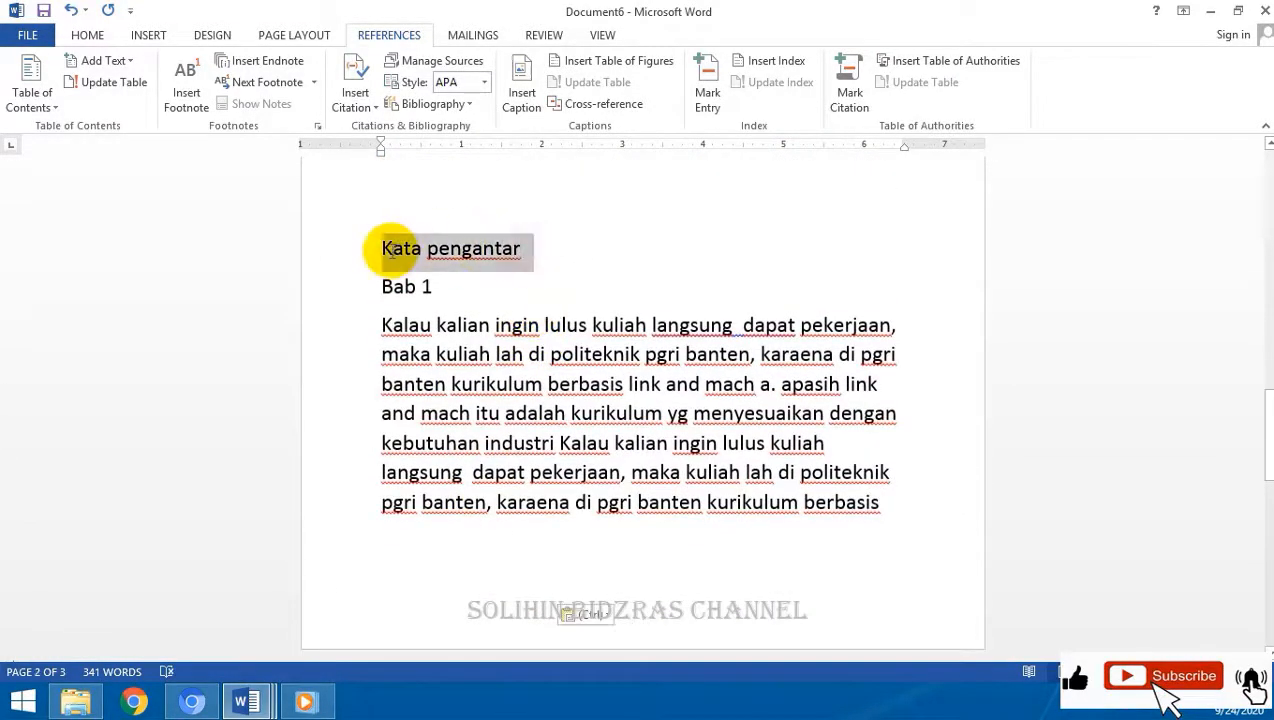
left_click_drag(432, 288, 361, 286)
key("Delete")
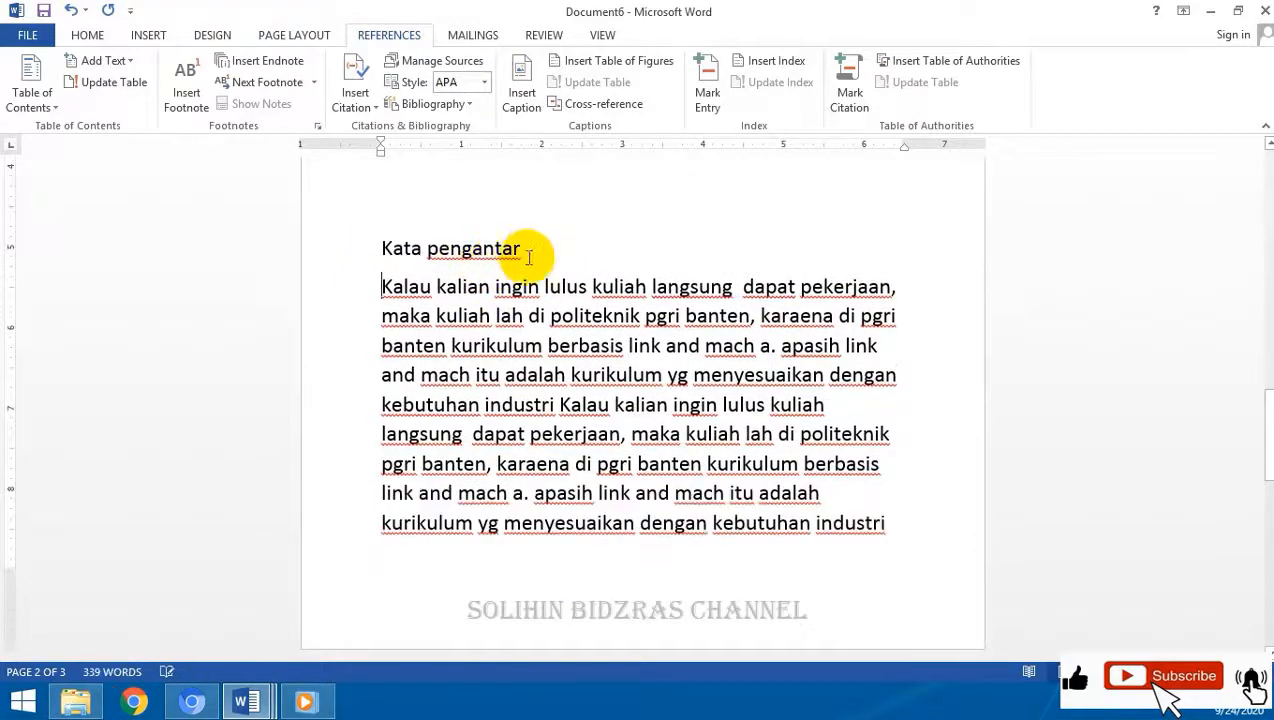
left_click(534, 248)
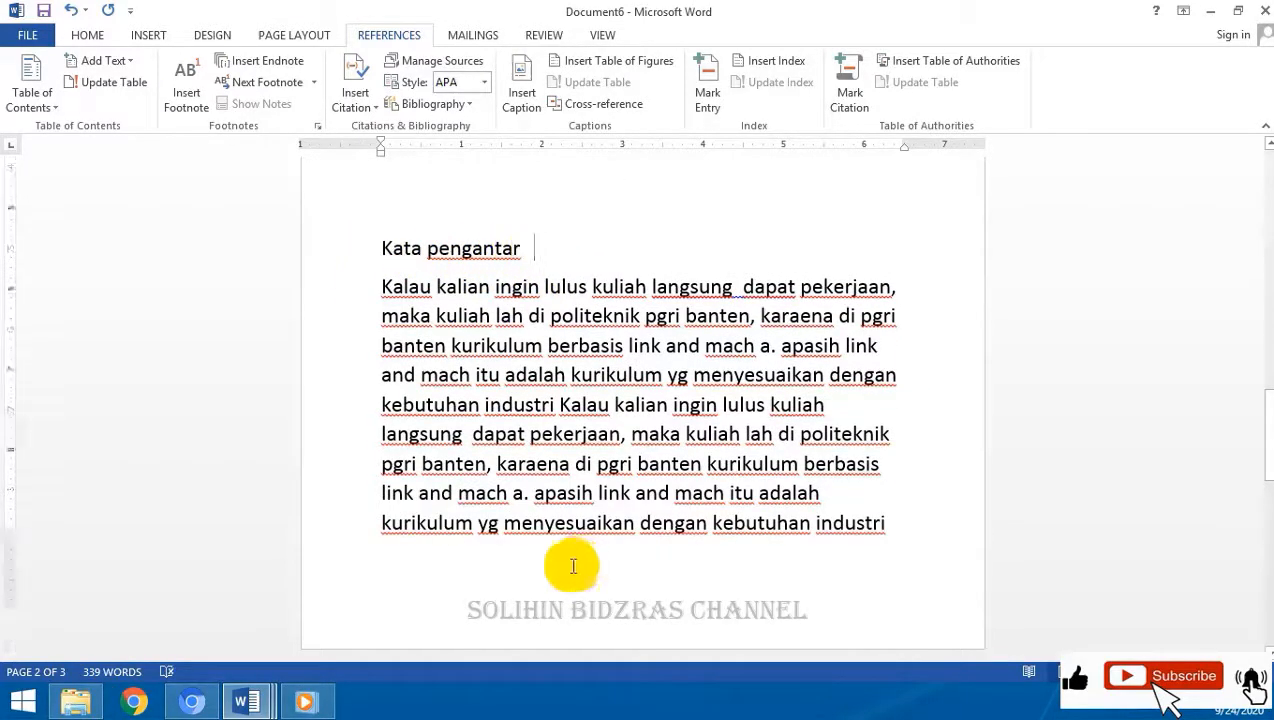
Step: Change the final word to "industry" and add a "Sejarah" heading below it, followed by filler text such as "Ashfkasjf"
scroll(501, 556, "down", 4)
scroll(501, 556, "down", 1)
left_click(598, 405)
key("BackSpace")
type("y")
key("Return")
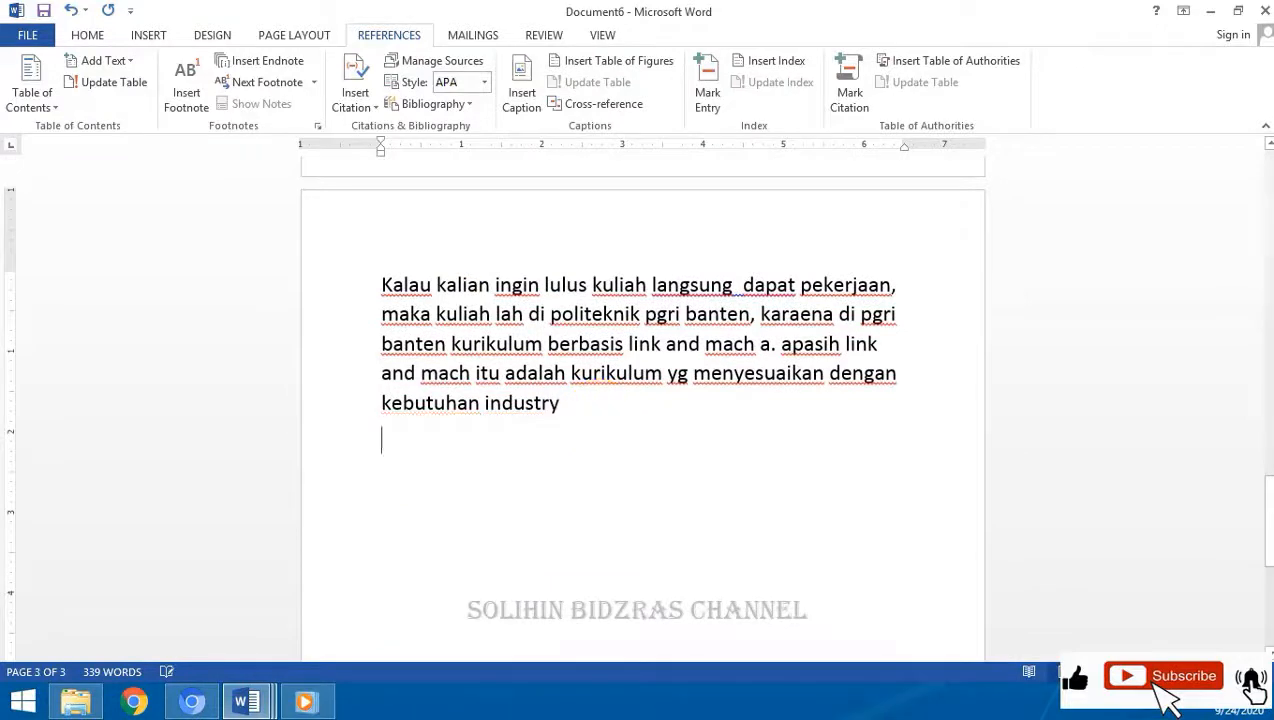
key("Return")
type("sejarah")
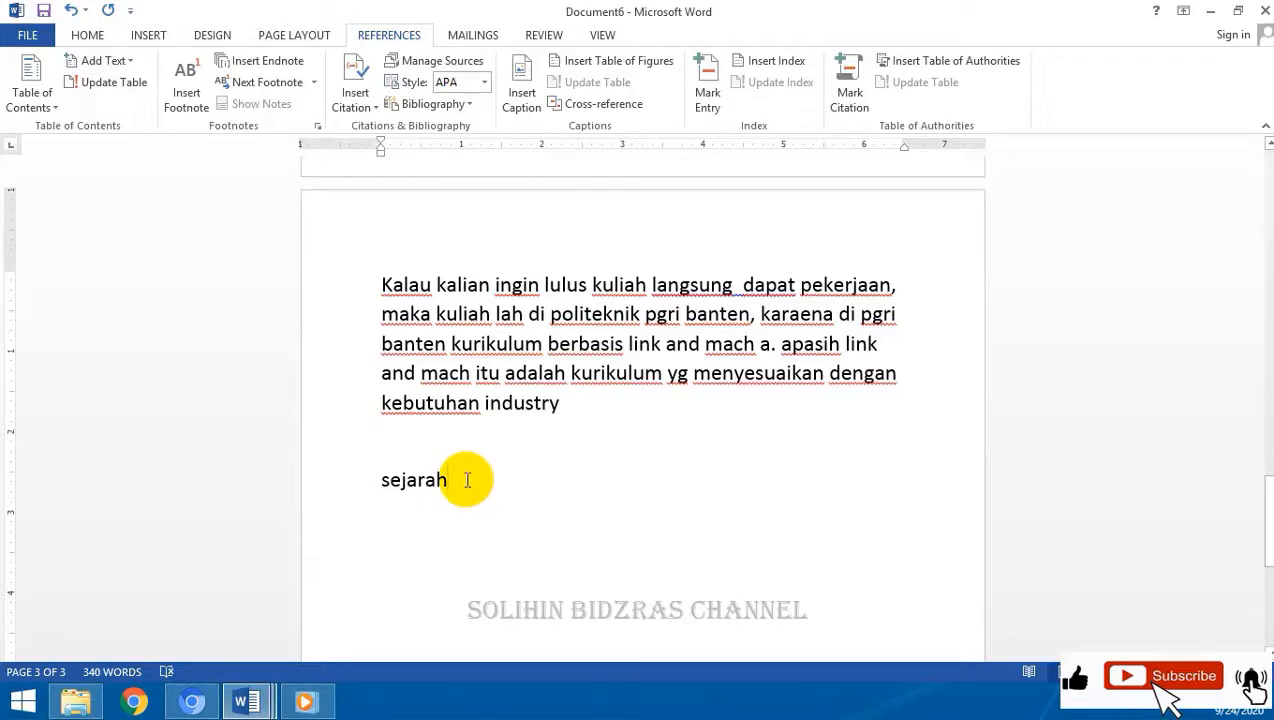
key("Return")
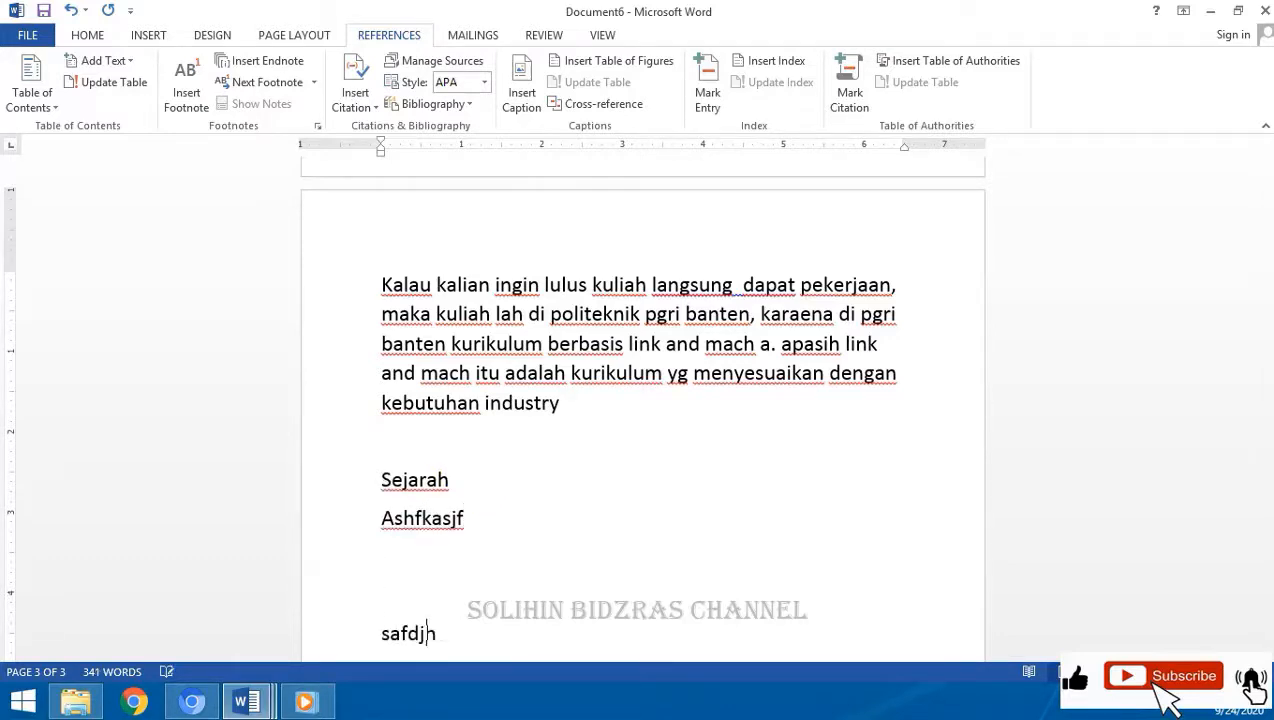
Step: Insert a page break before the first "Bab 1" heading to leave an empty page at the document's start
scroll(505, 560, "up", 10)
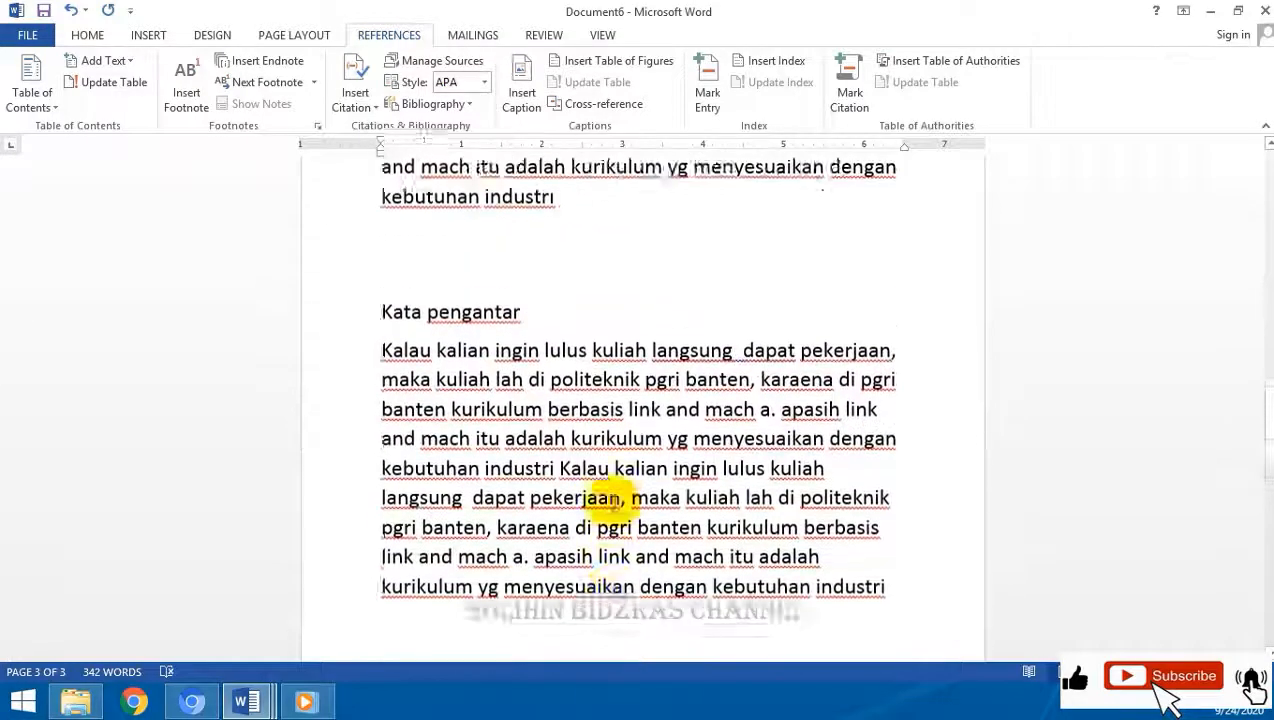
scroll(613, 505, "up", 10)
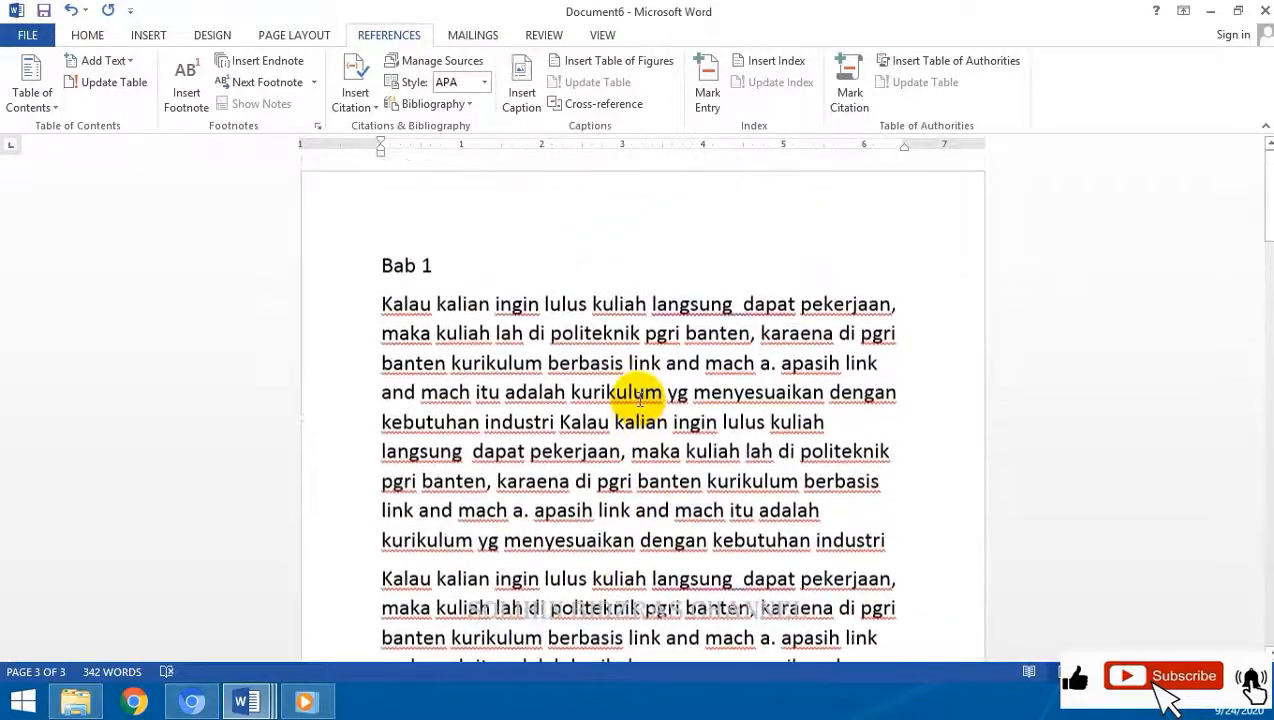
left_click(427, 280)
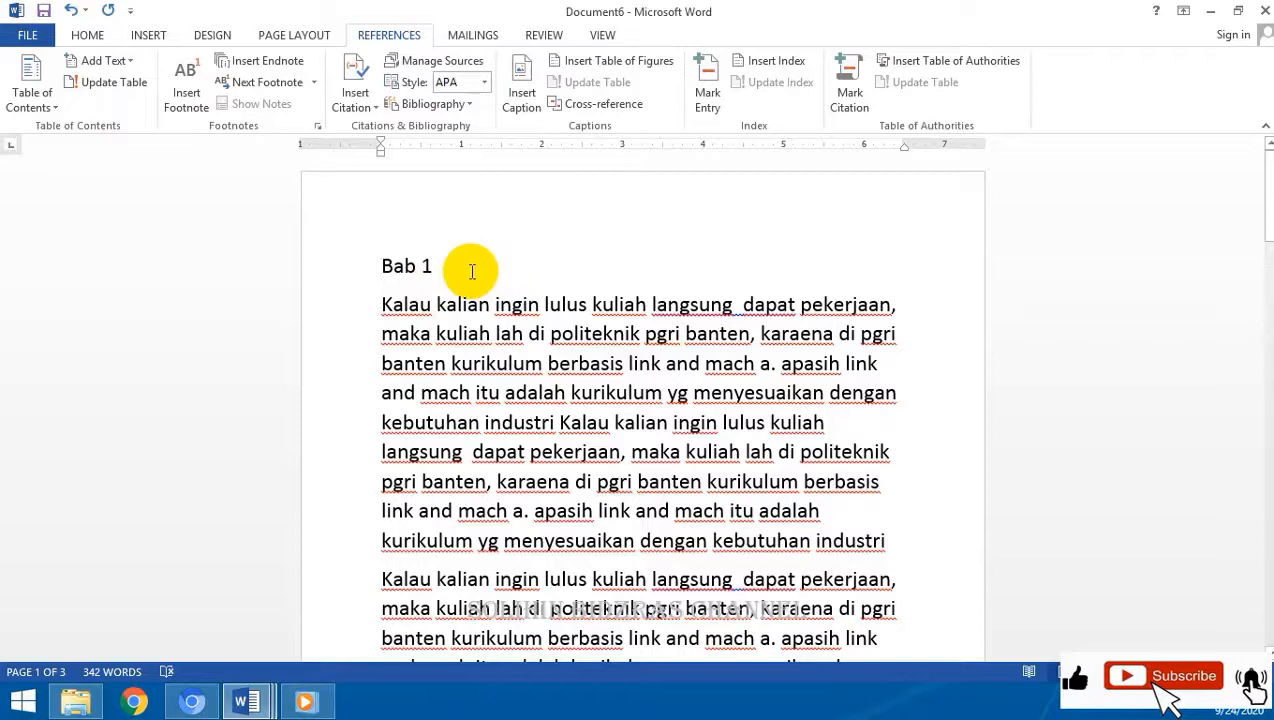
left_click(379, 265)
key("ctrl+Return")
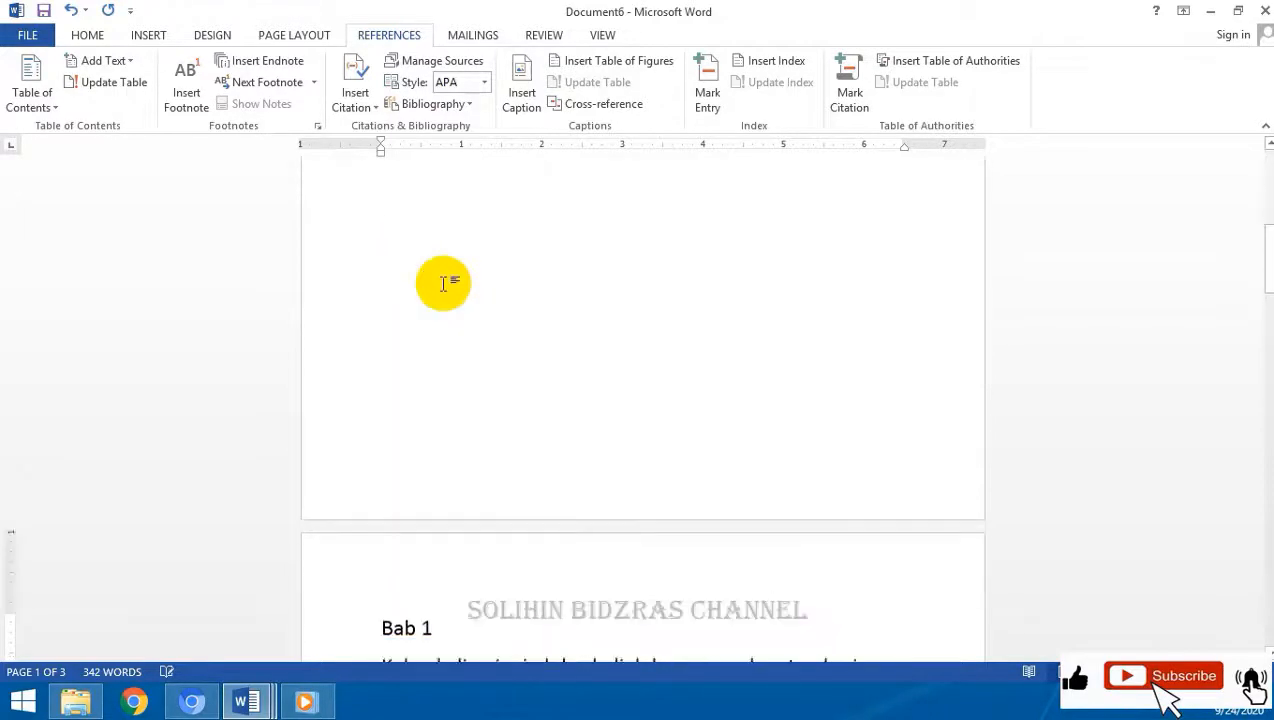
scroll(506, 489, "down", 3)
scroll(605, 408, "up", 4)
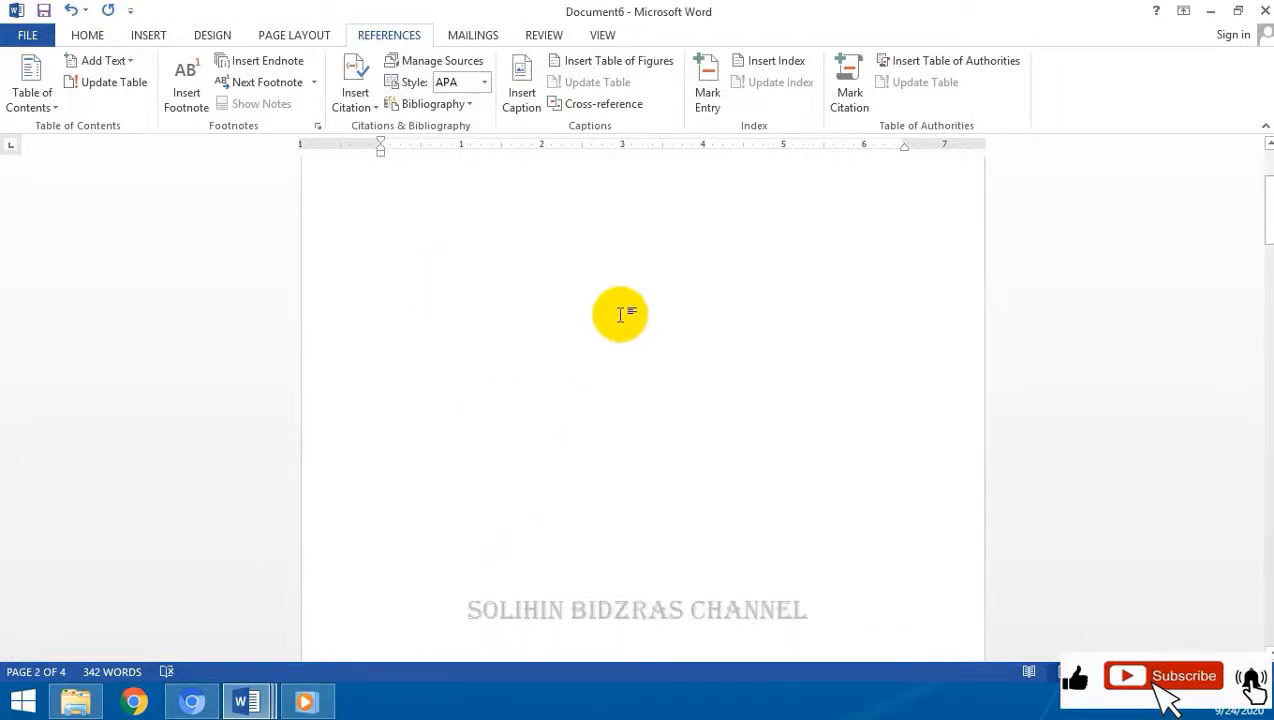
scroll(567, 545, "down", 3)
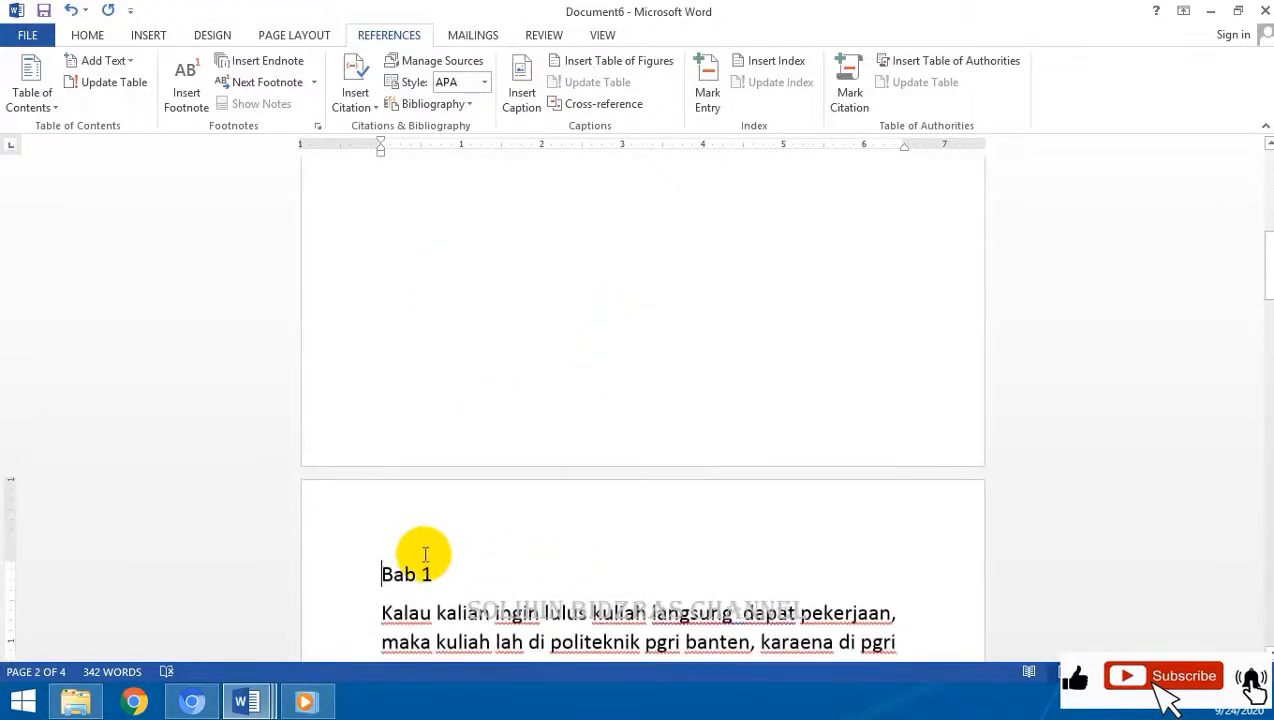
Step: Mark the "Bab 1" heading as a Level 1 table of contents entry
left_click(296, 569)
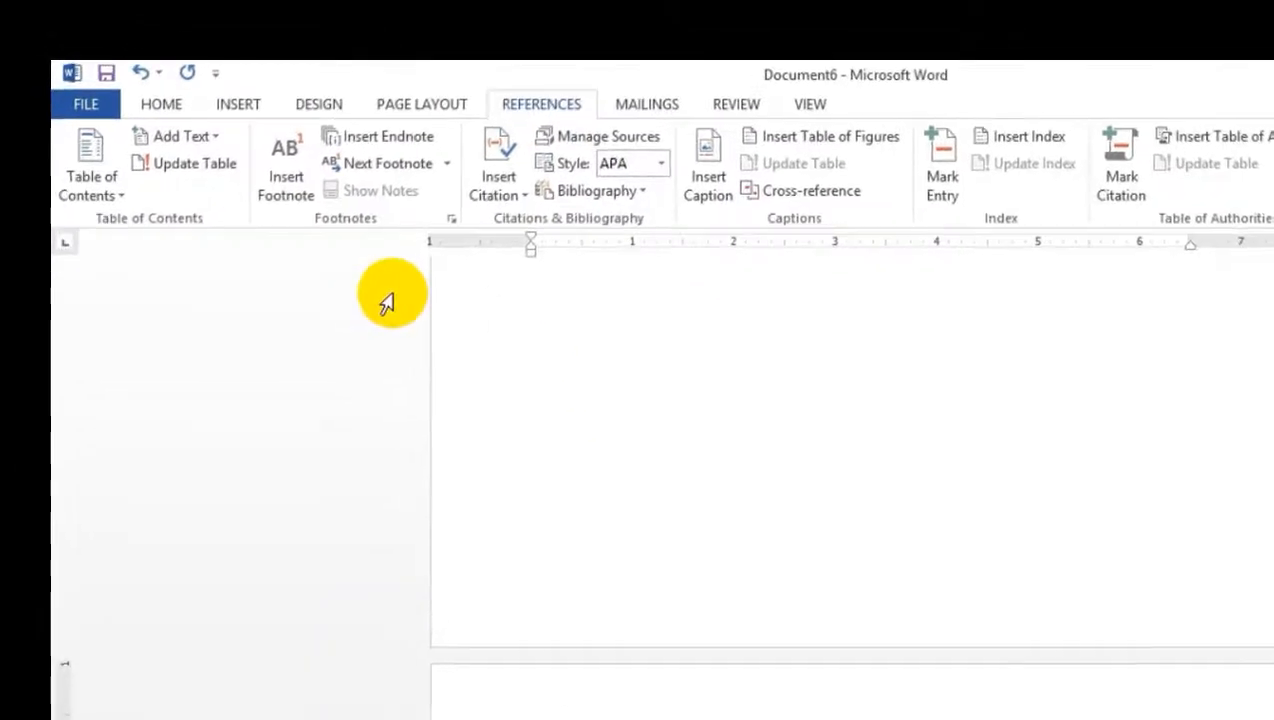
left_click(80, 146)
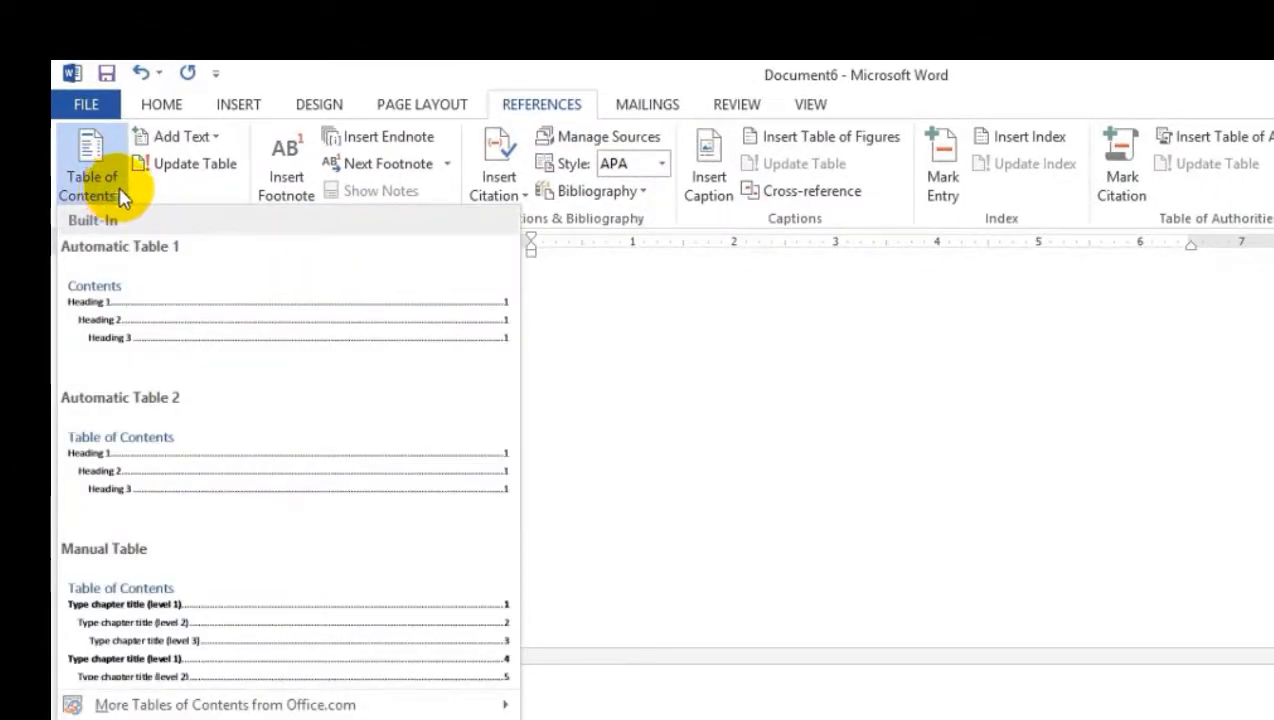
left_click(216, 138)
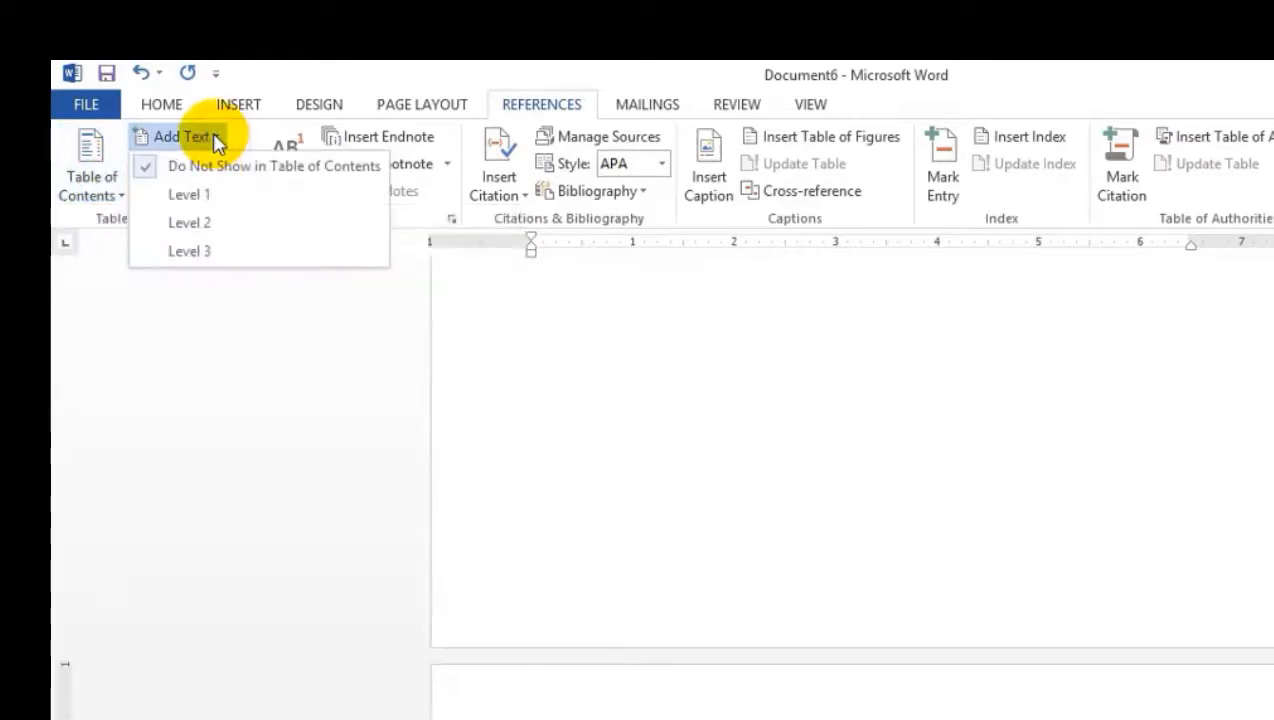
left_click(205, 214)
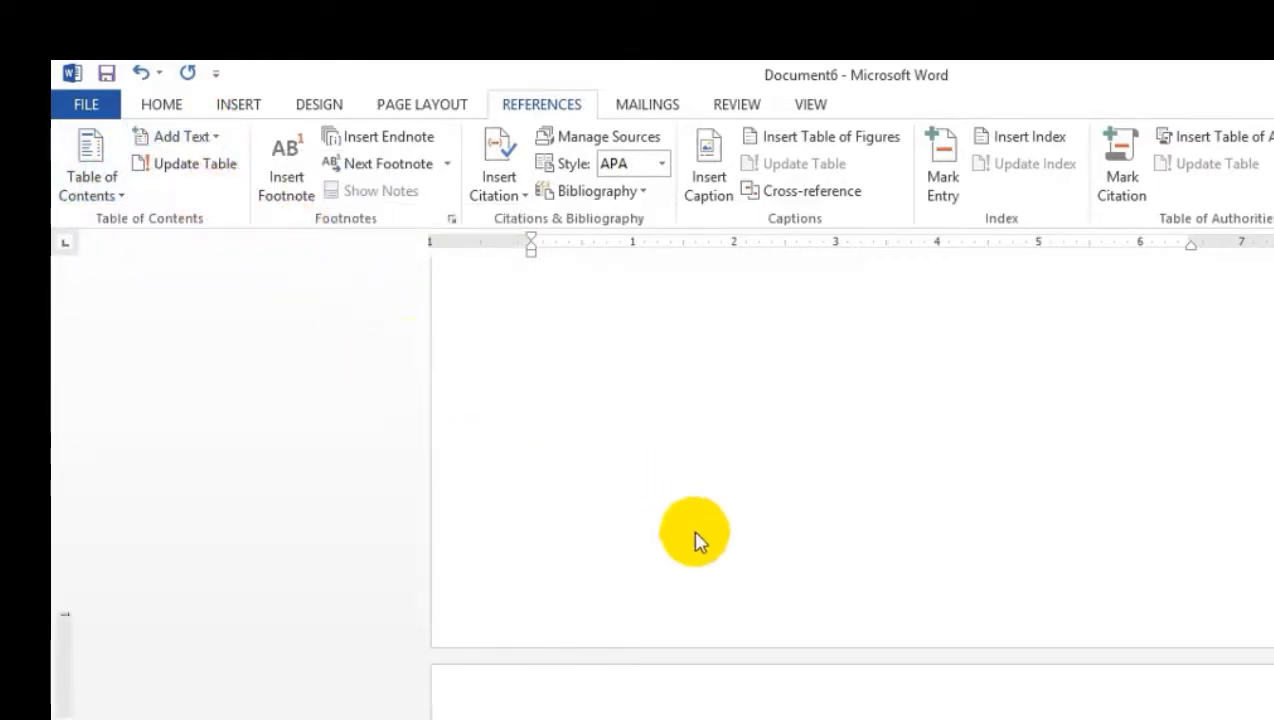
Step: Mark the "Bab 2" heading as a Level 1 table of contents entry
scroll(697, 535, "down", 9)
left_click_drag(621, 556, 499, 566)
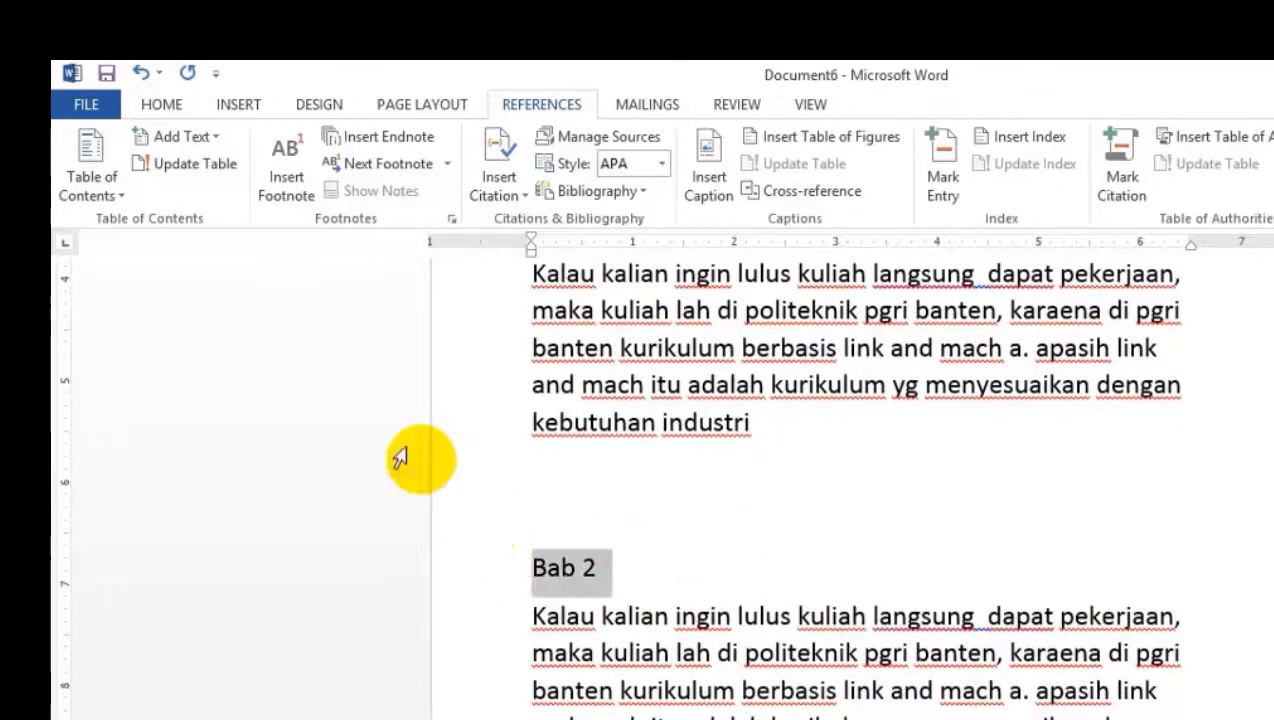
left_click(216, 136)
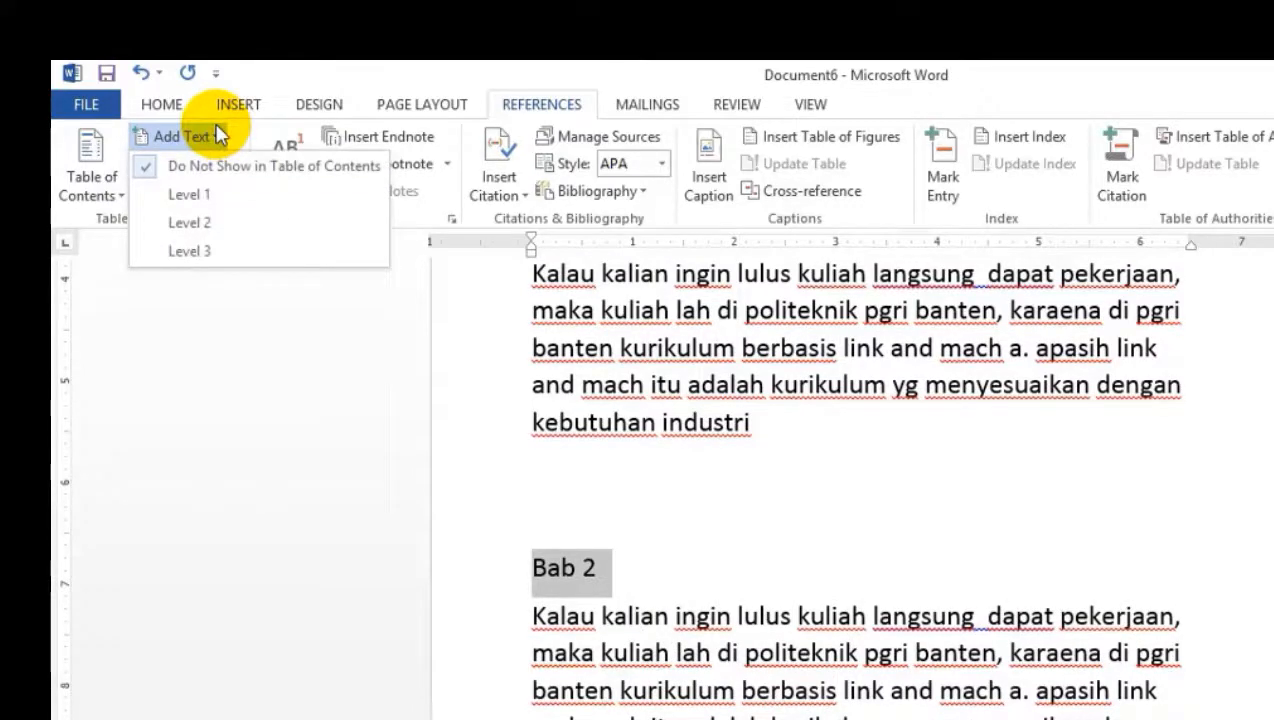
left_click(213, 198)
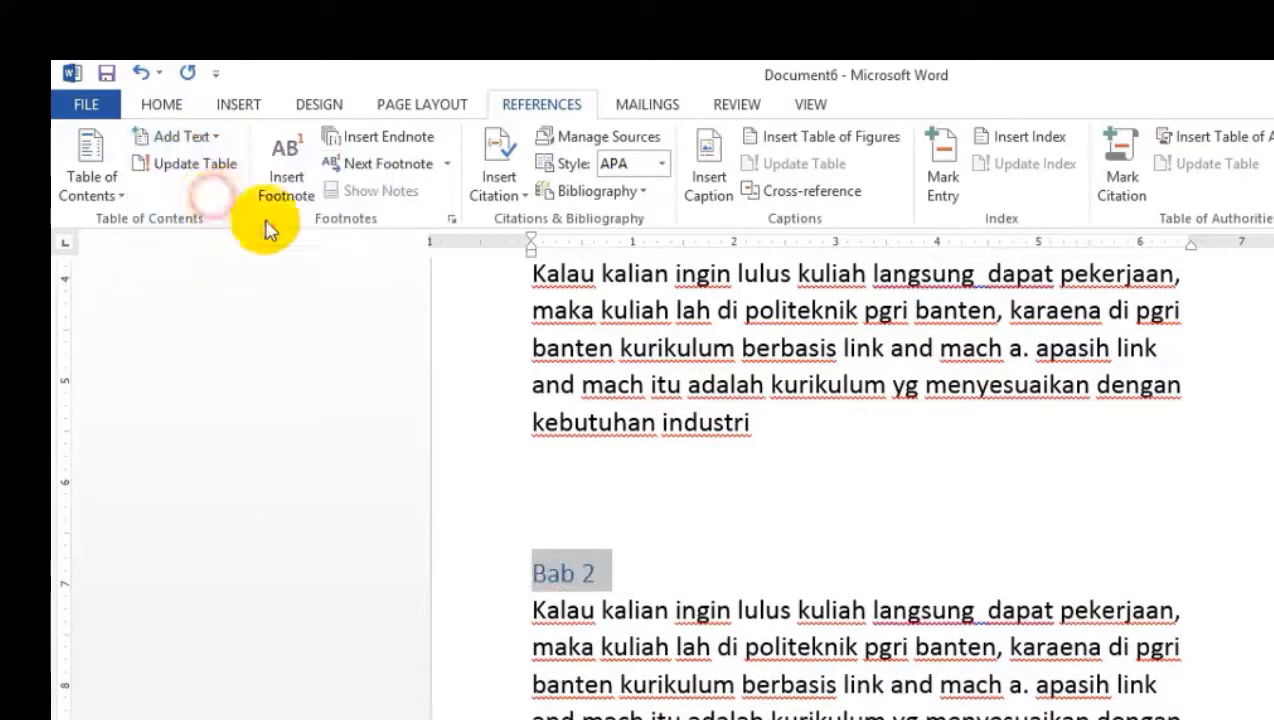
Step: Mark the "Kata pengantar" heading as a Level 2 table of contents entry
scroll(614, 526, "down", 10)
left_click_drag(754, 636, 512, 640)
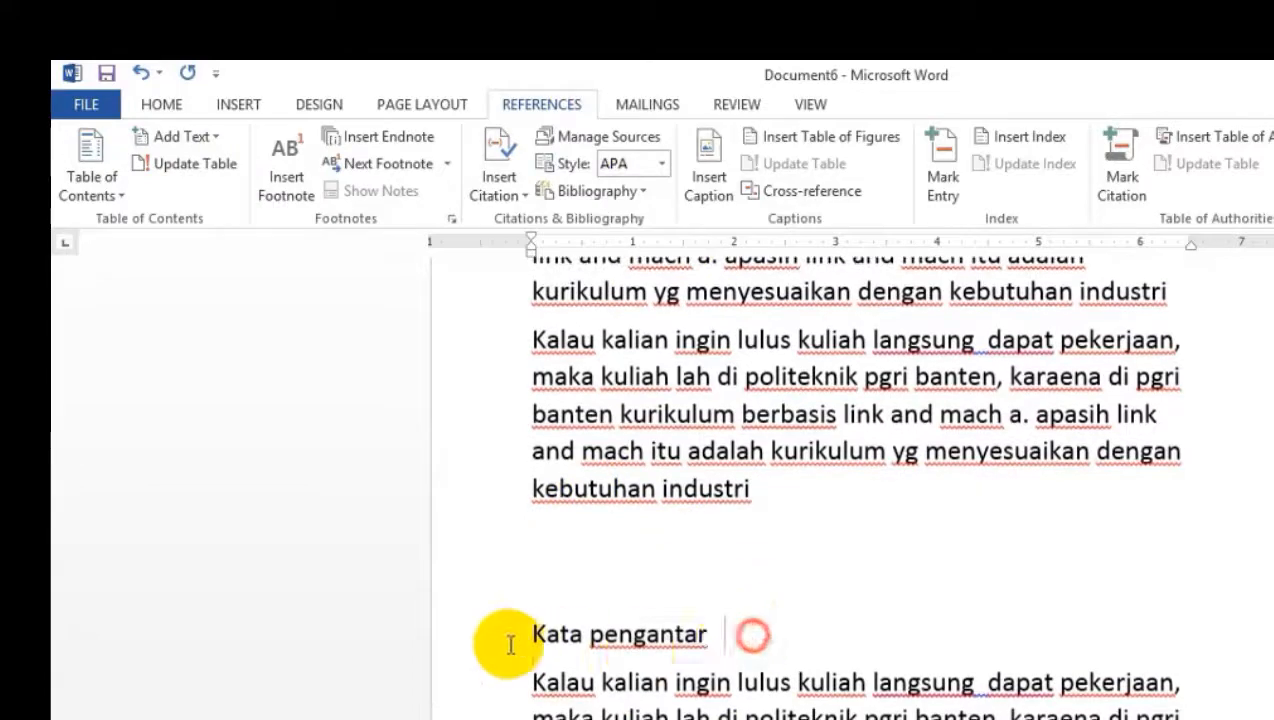
left_click(210, 138)
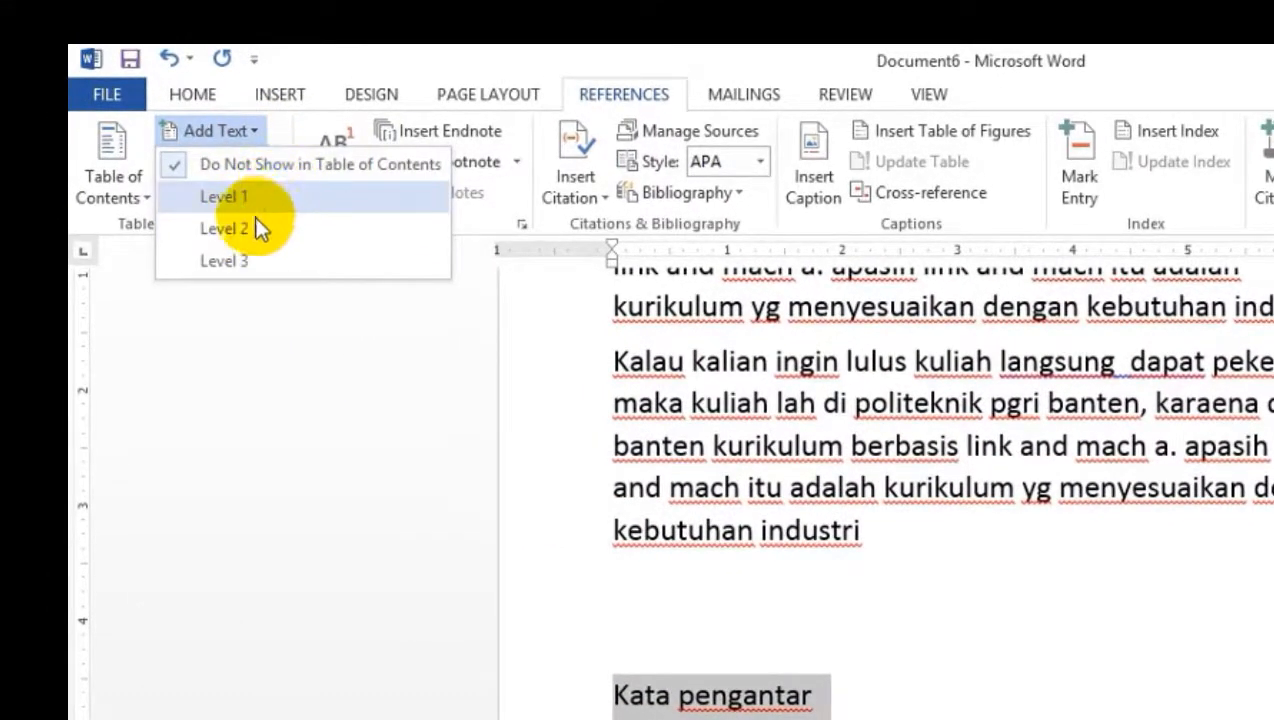
left_click(259, 228)
Step: Mark the "Sejarah" heading as a Level 1 table of contents entry
scroll(835, 690, "down", 4)
scroll(838, 690, "down", 10)
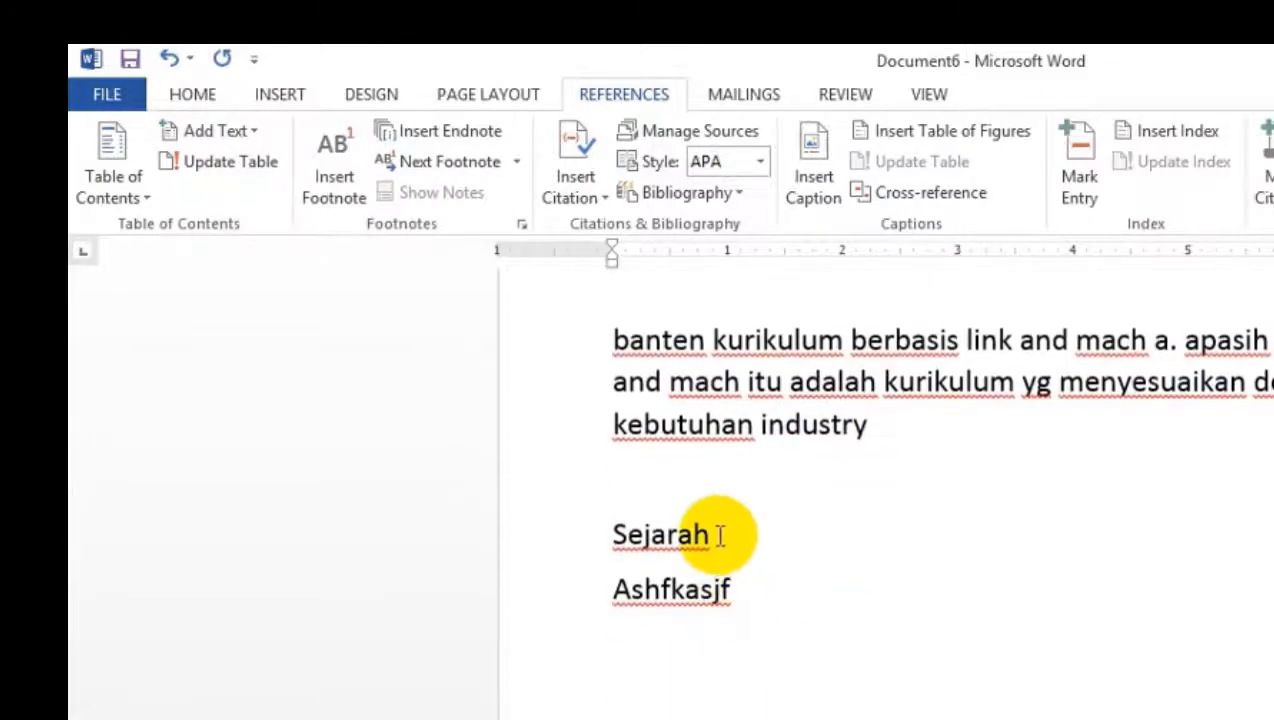
left_click_drag(720, 532, 583, 521)
left_click(250, 130)
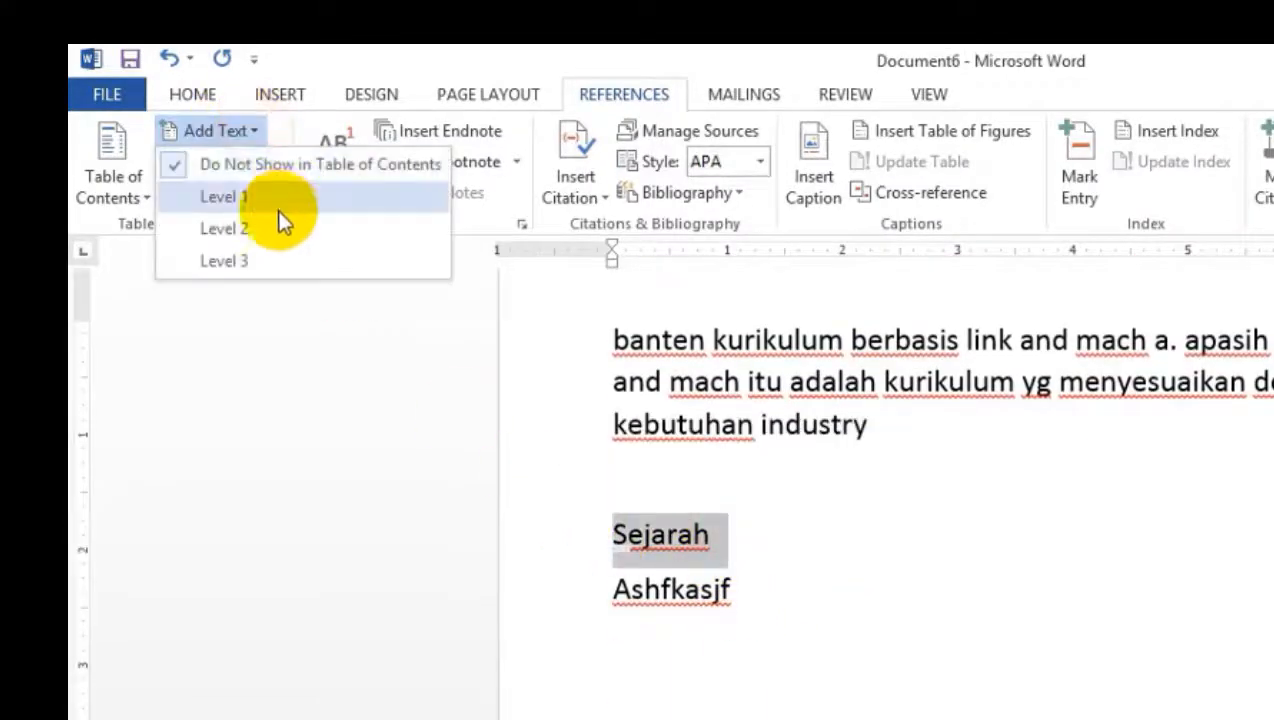
left_click(260, 190)
Step: Insert the Automatic Table 1 table of contents above the "Bab 1" heading and check its entries
key("ctrl+Home")
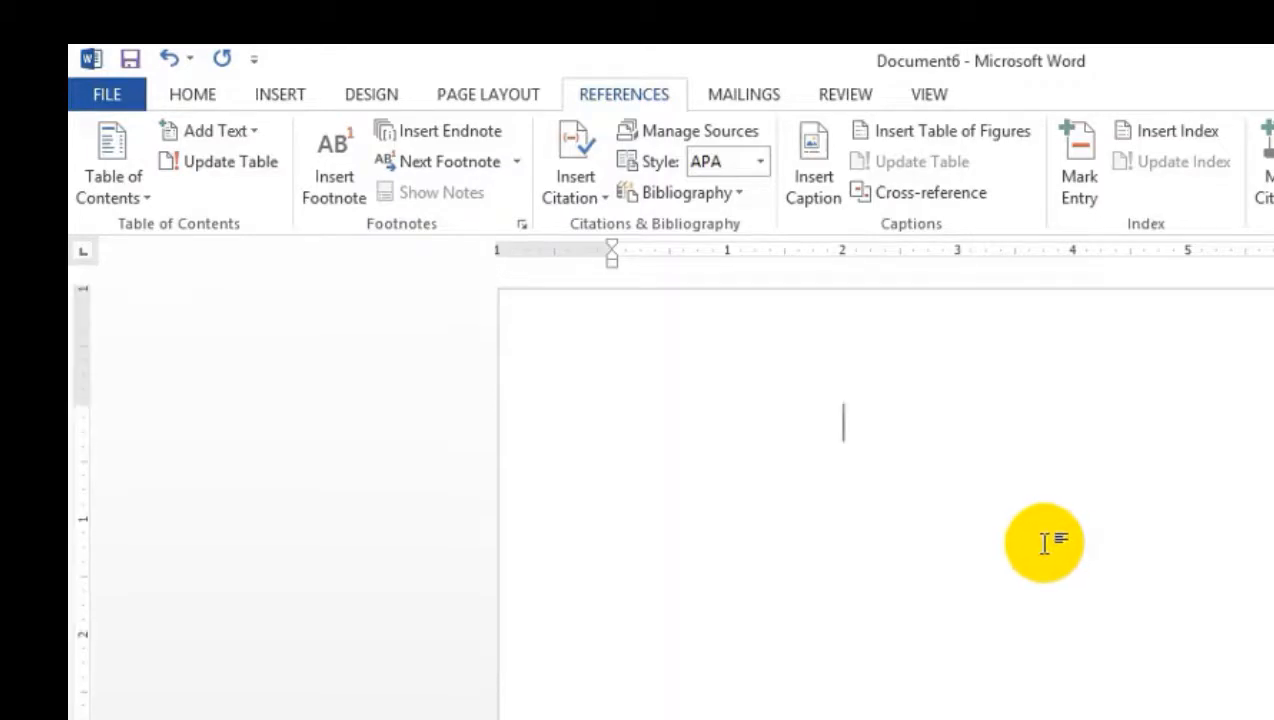
left_click(133, 195)
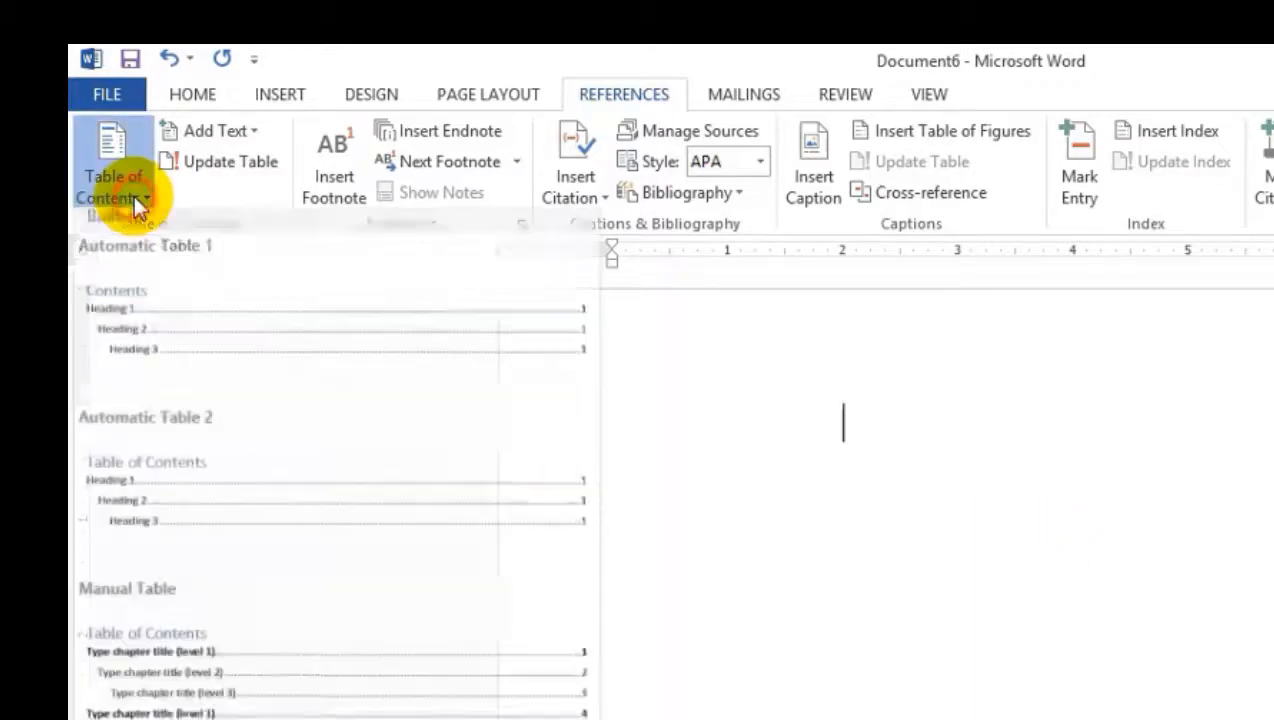
left_click(162, 331)
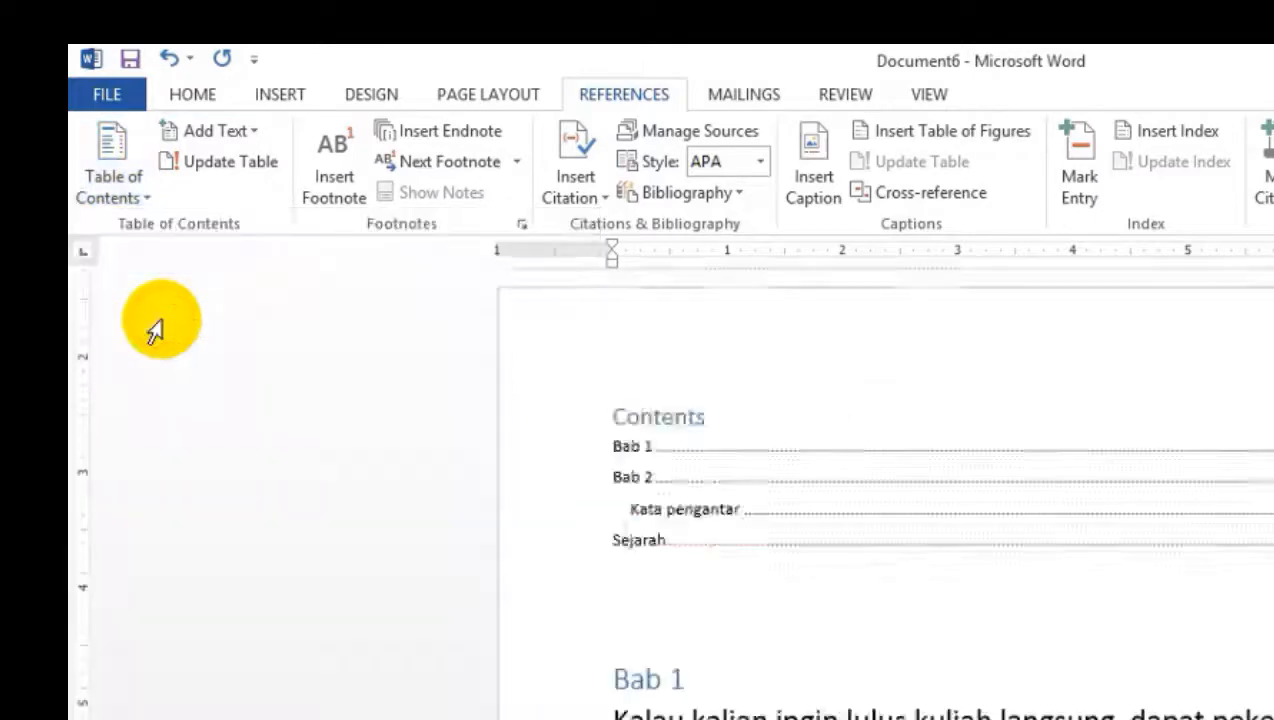
scroll(487, 422, "down", 3)
scroll(768, 555, "up", 10)
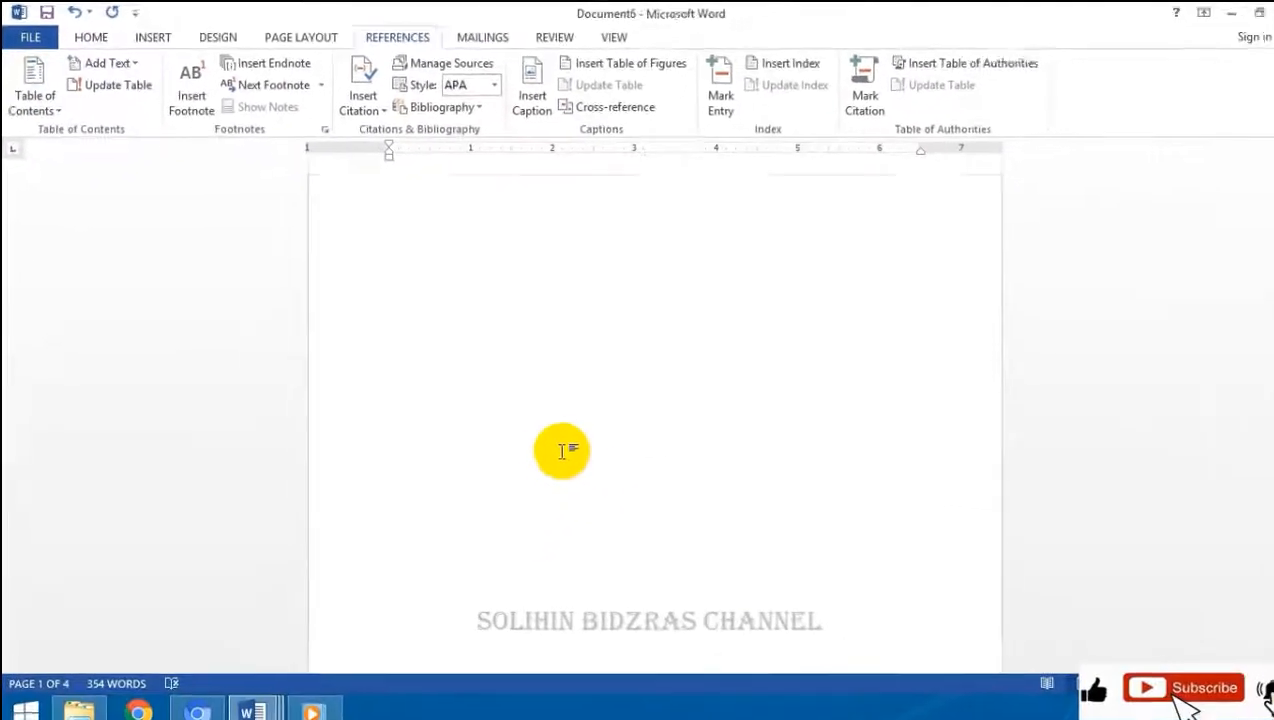
scroll(540, 470, "down", 6)
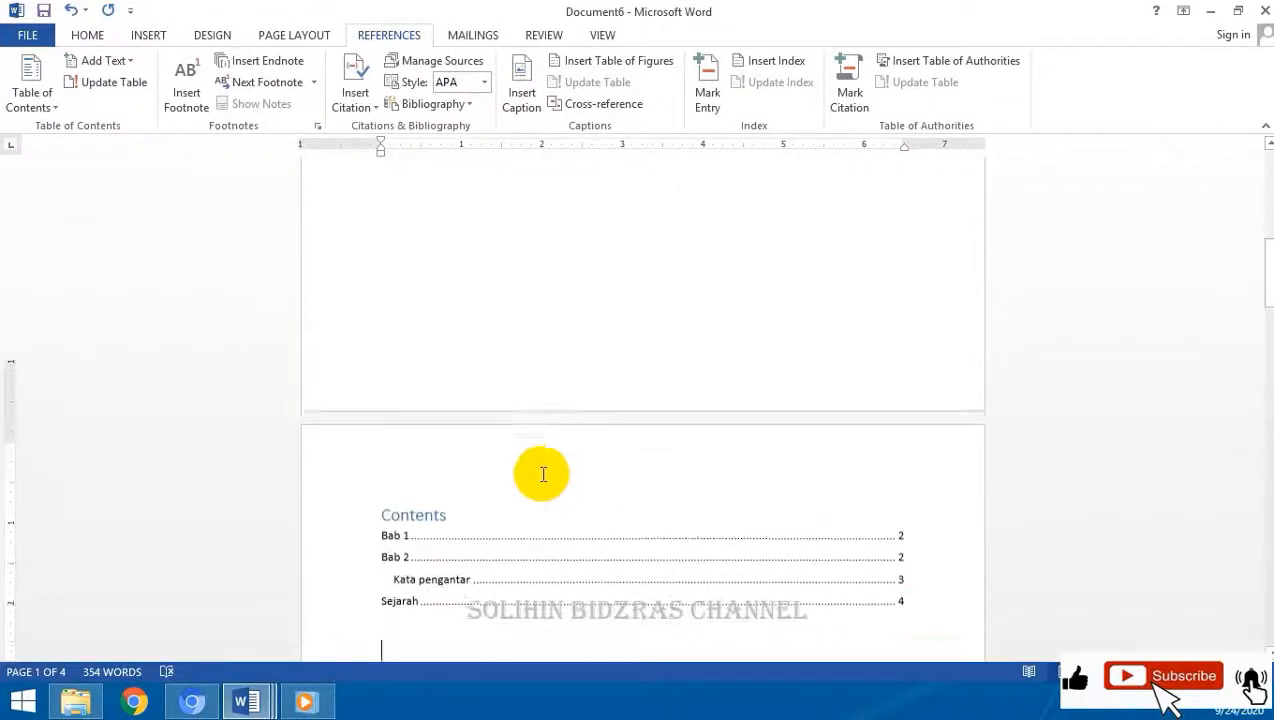
left_click(441, 430)
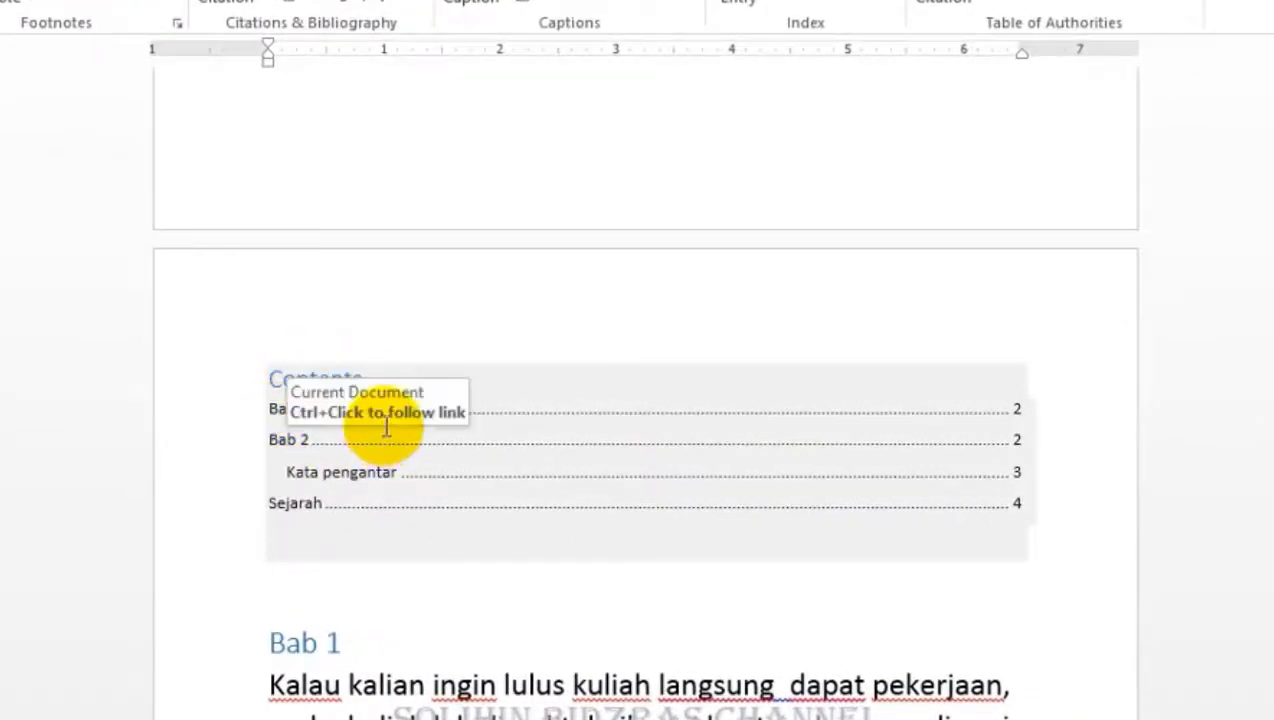
Step: Compare the table of contents entries with the Bab 1, Bab 2, Kata pengantar and Sejarah headings, following the Bab 2 link
scroll(587, 404, "down", 3)
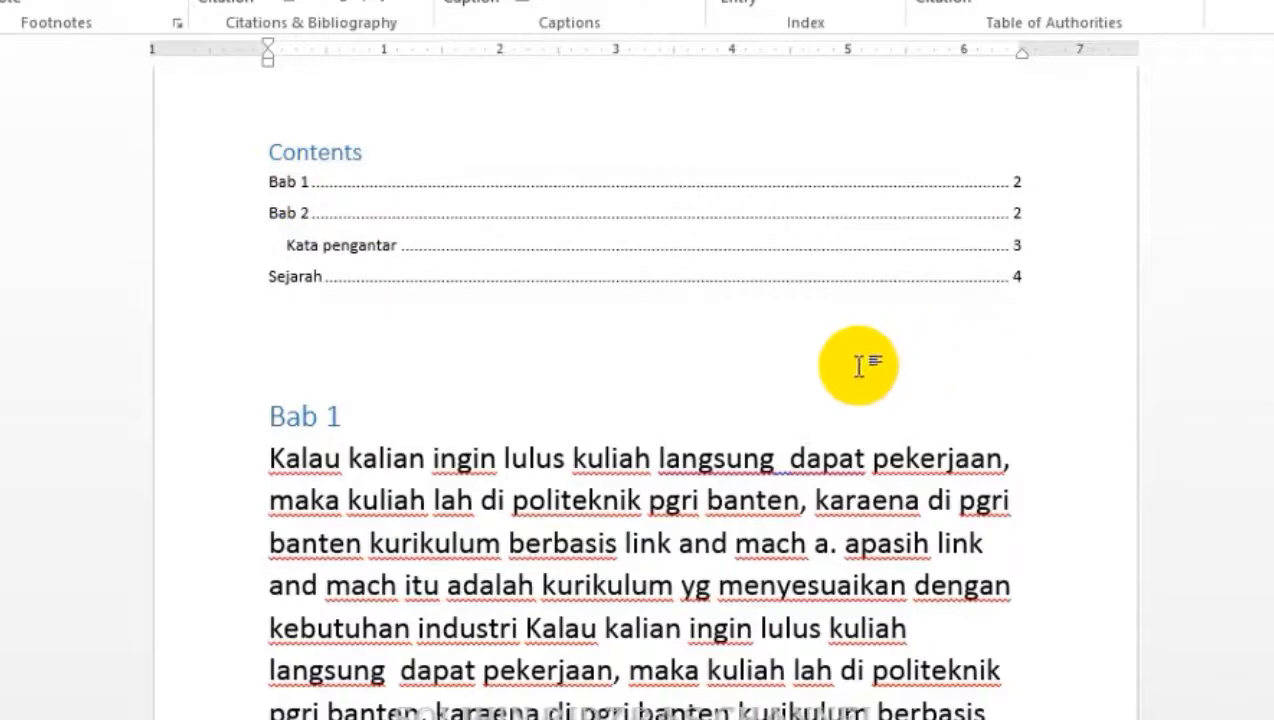
left_click_drag(364, 414, 256, 412)
scroll(455, 313, "down", 7)
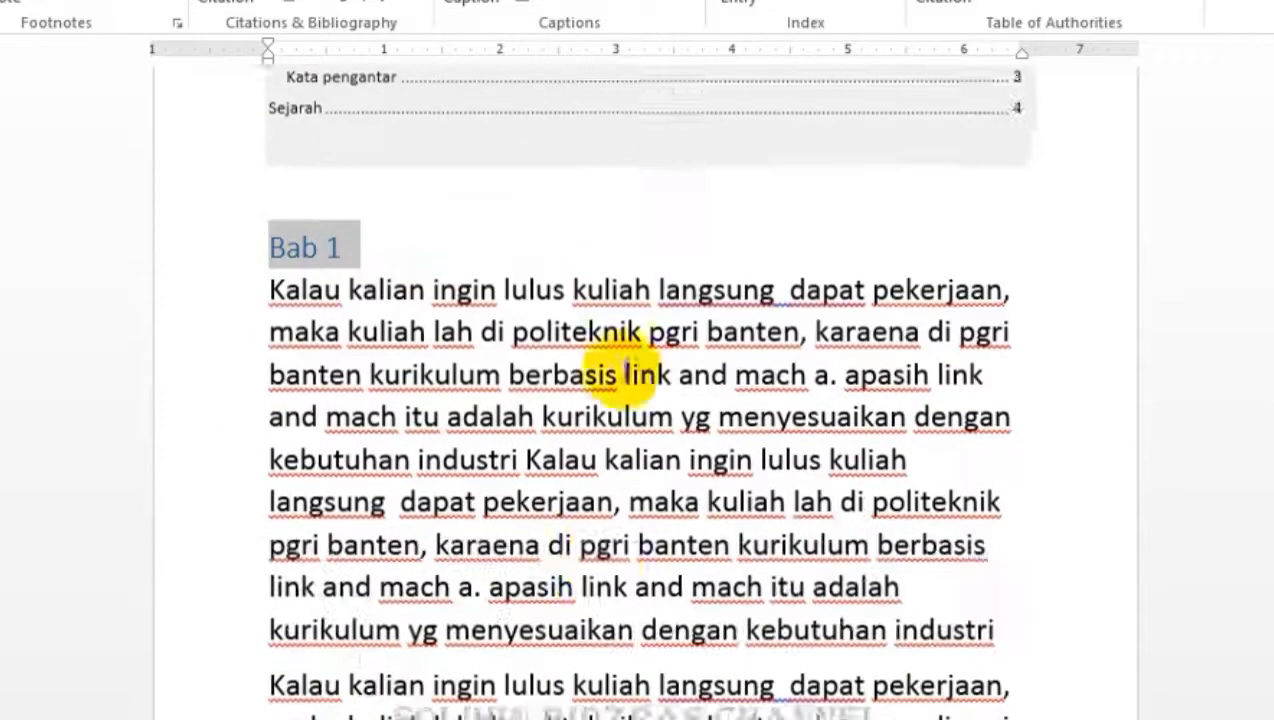
scroll(506, 505, "down", 5)
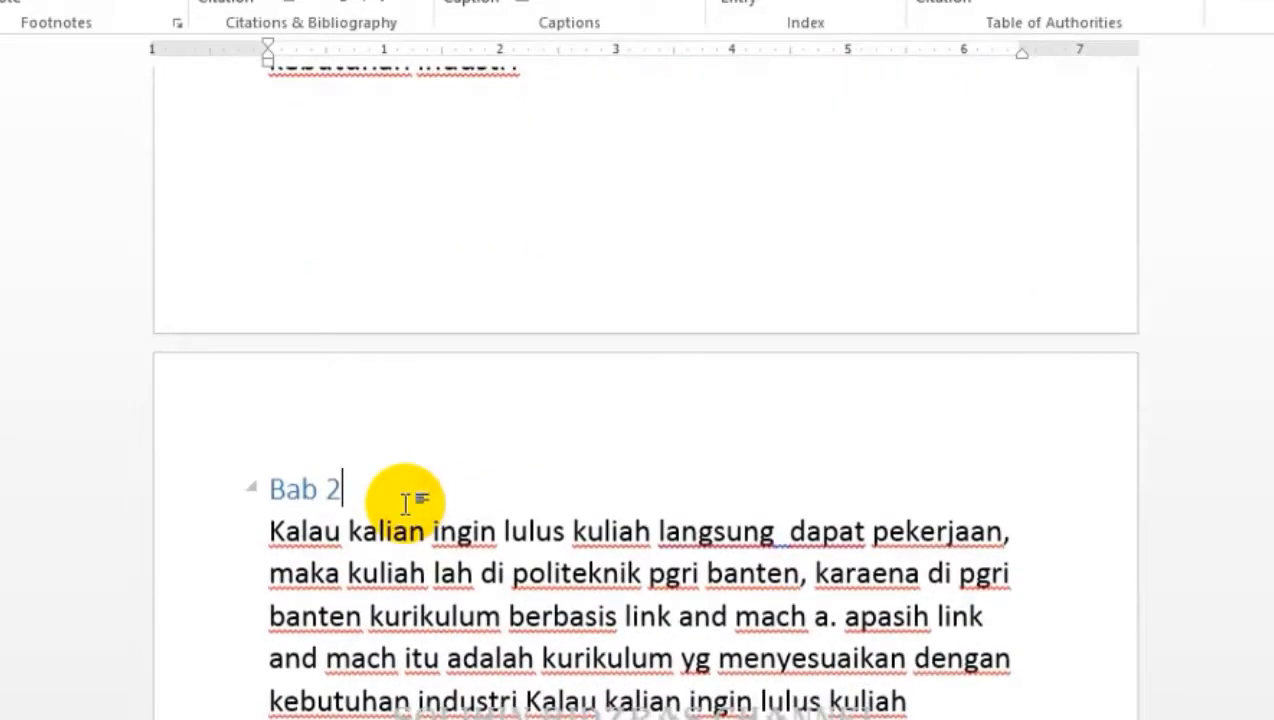
scroll(405, 500, "up", 12)
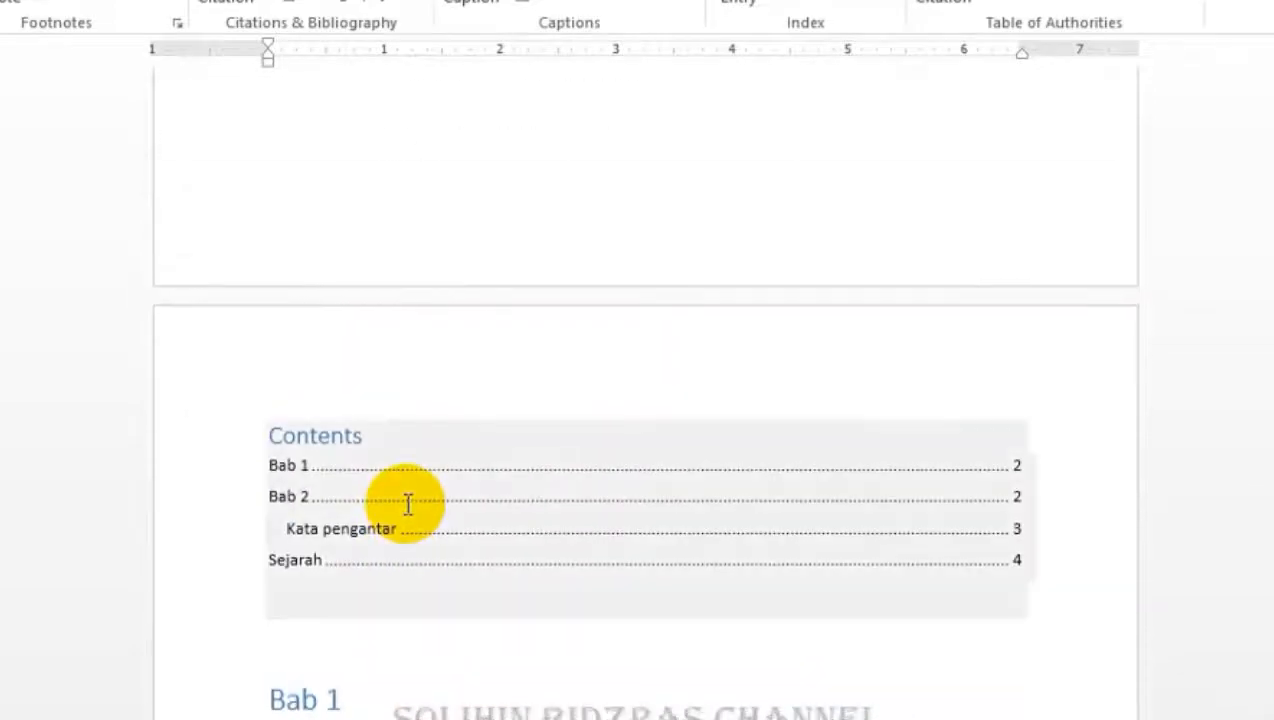
left_click(408, 497, "ctrl")
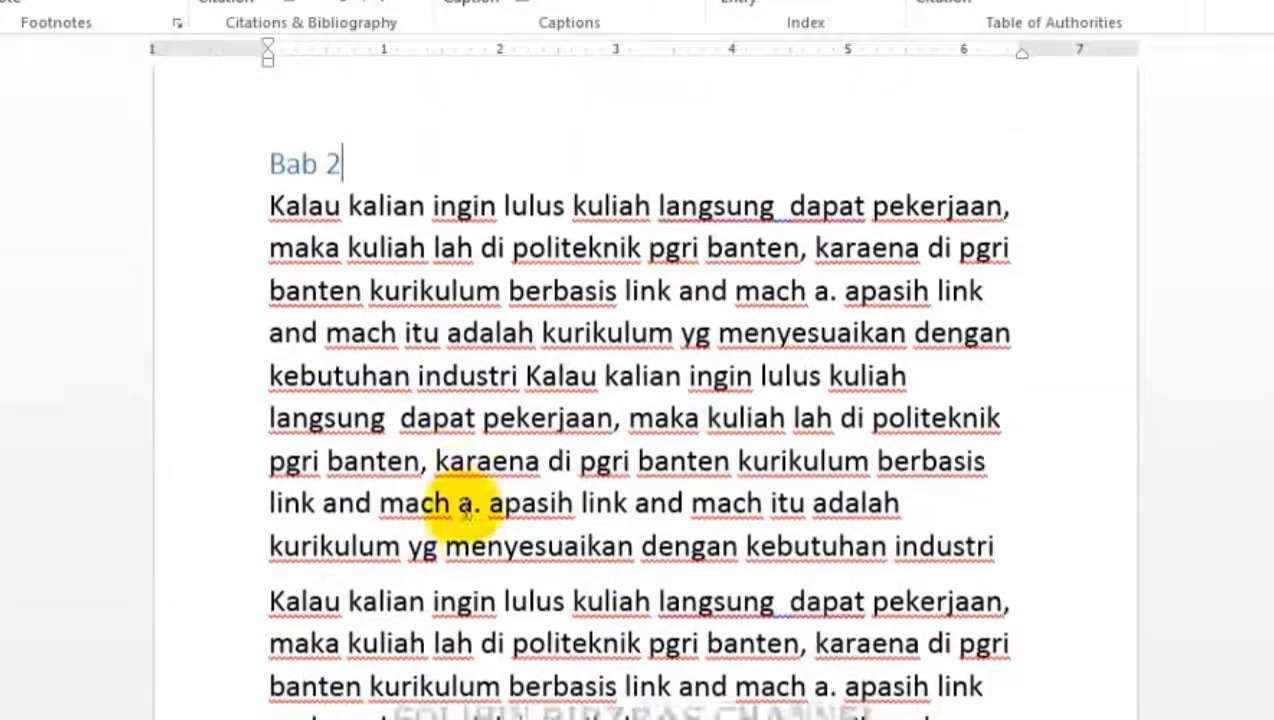
scroll(466, 505, "down", 10)
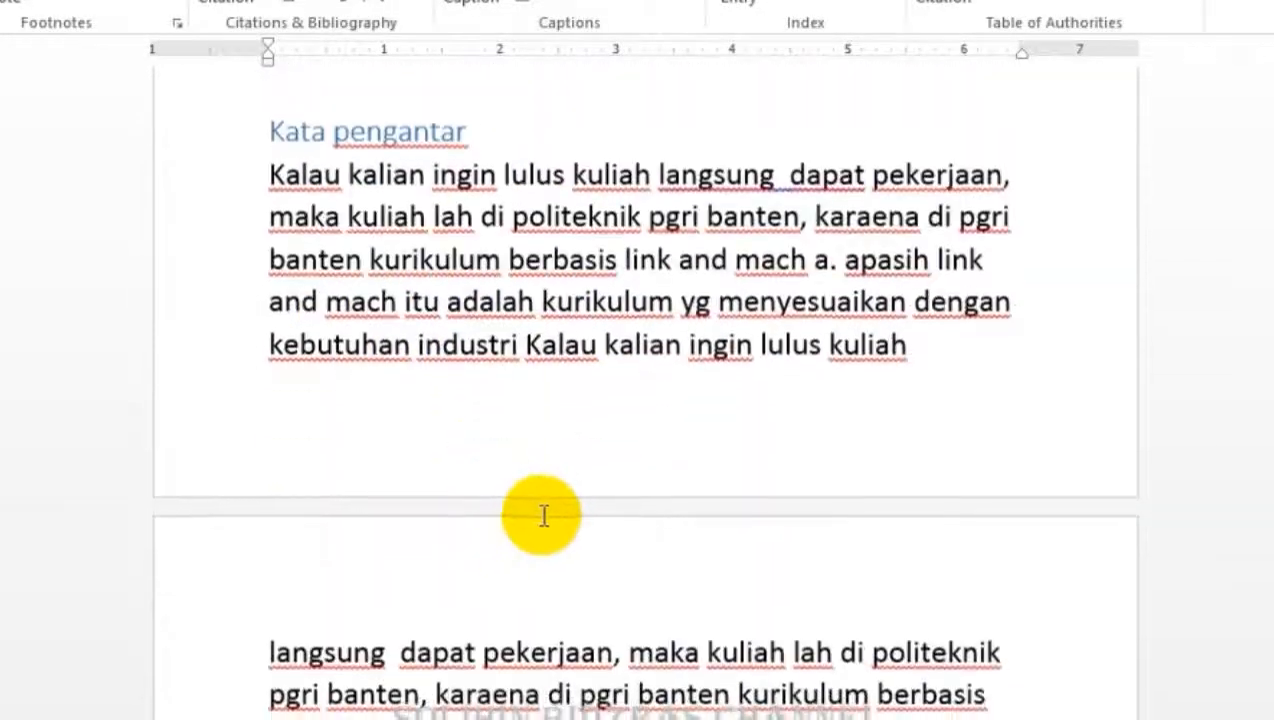
scroll(606, 518, "down", 8)
scroll(610, 518, "up", 2)
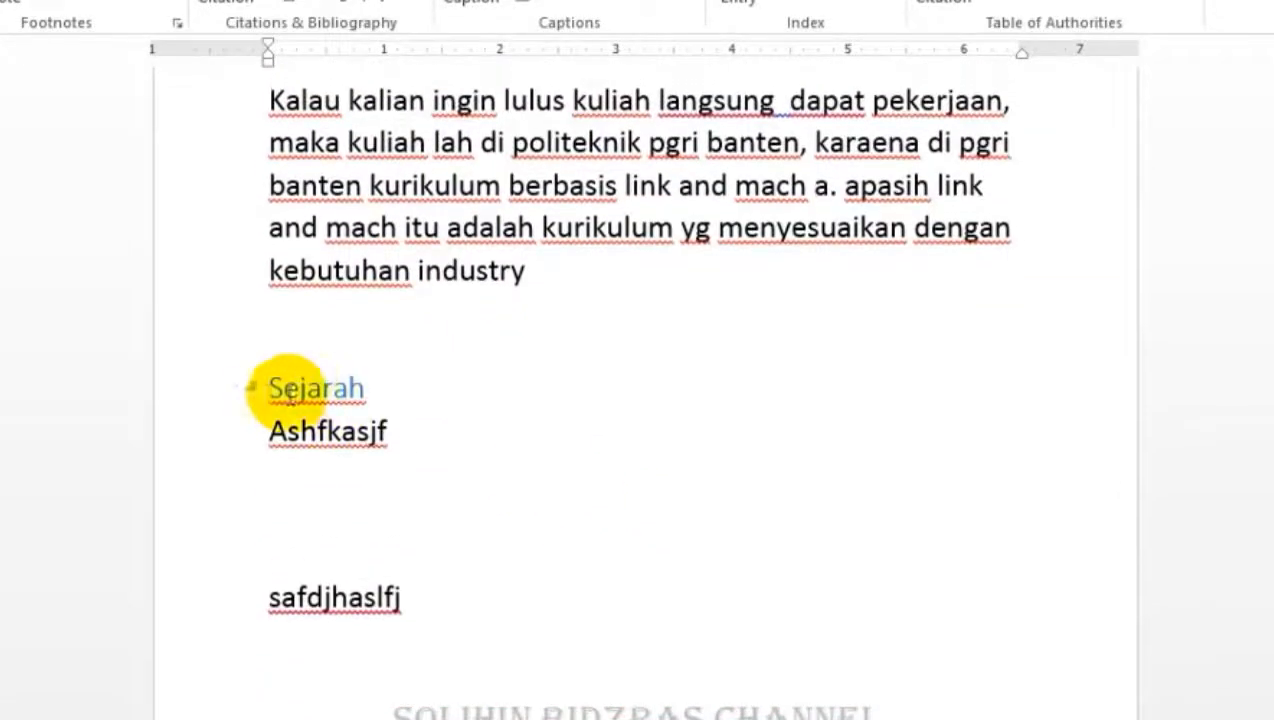
left_click(270, 390)
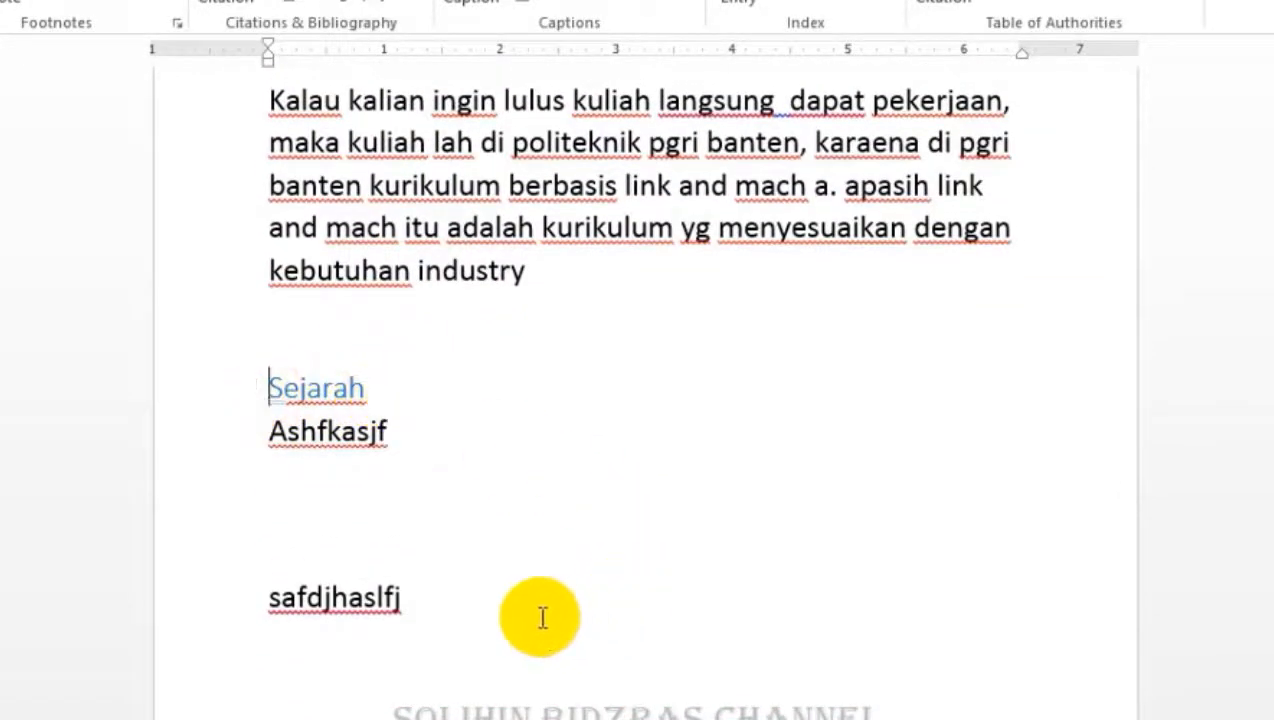
Step: Add the line "Bab 4. Selayang Pandang" below the Sejarah text, followed by the filler lines "Ashdfsaf", "Asjfjhaiof" and "Ajhfsasf"
scroll(510, 520, "down", 2)
key("Return")
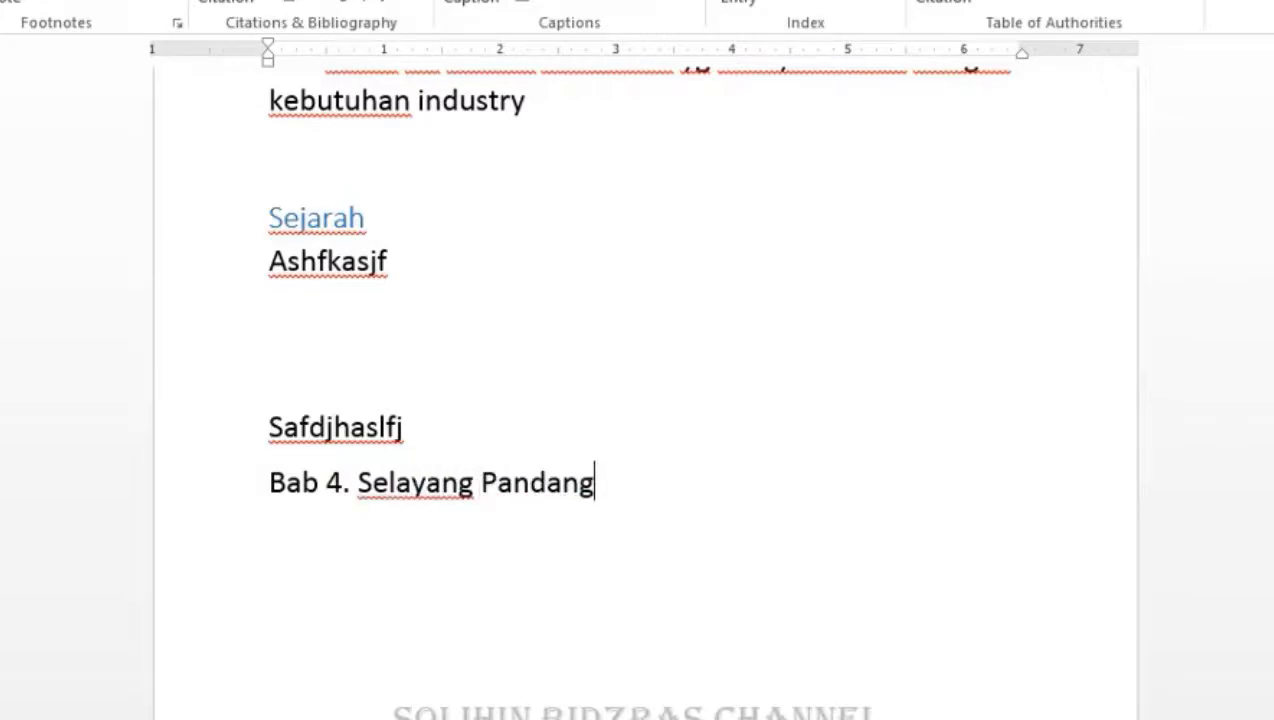
key("Return")
type("ashdfsaf")
key("Return")
type("asjfjhaiof")
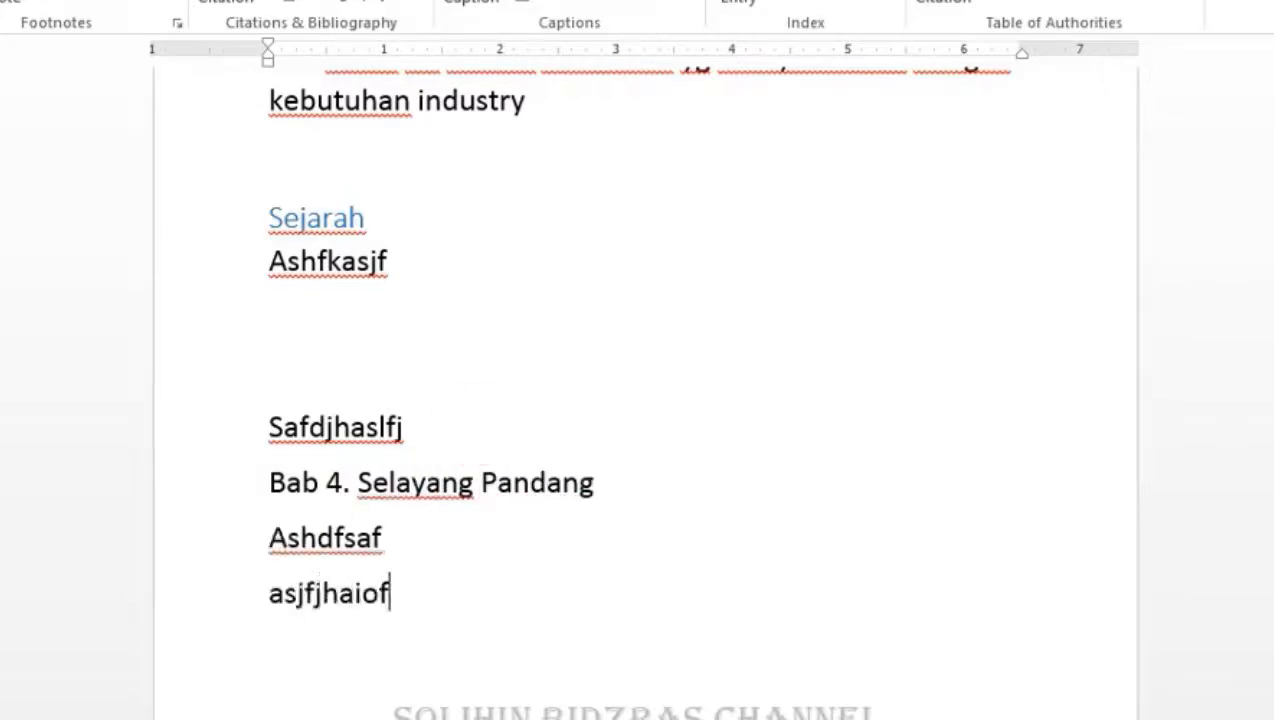
key("Return")
type("ajhfsasf")
key("Return")
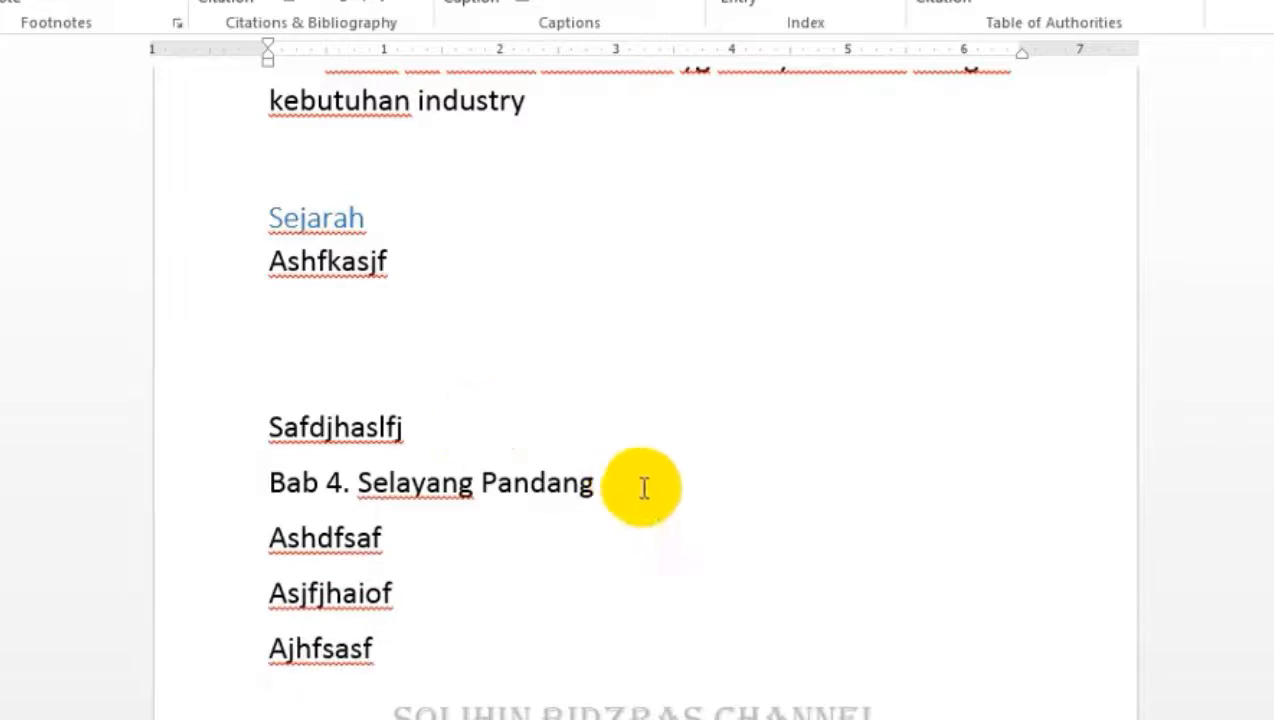
Step: Mark the "Bab 4. Selayang Pandang" line as a Level 1 table of contents entry
left_click_drag(643, 487, 284, 478)
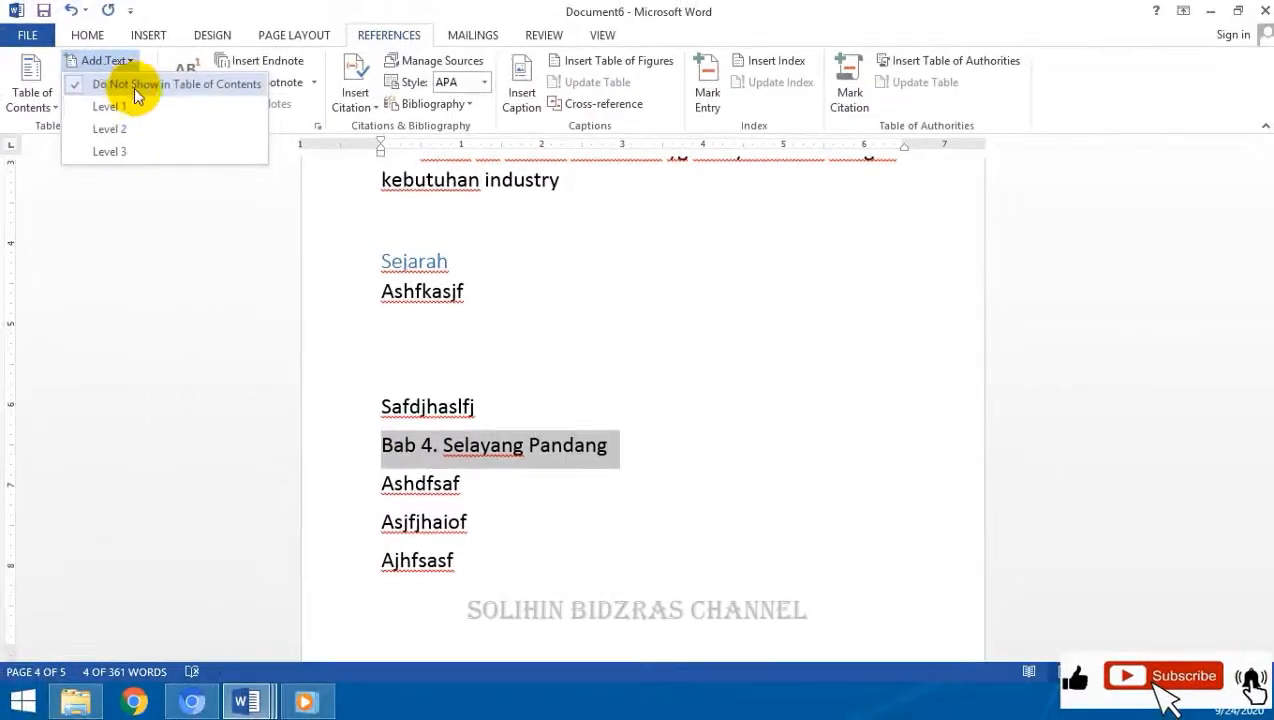
left_click(139, 107)
left_click(833, 503)
left_click(612, 452)
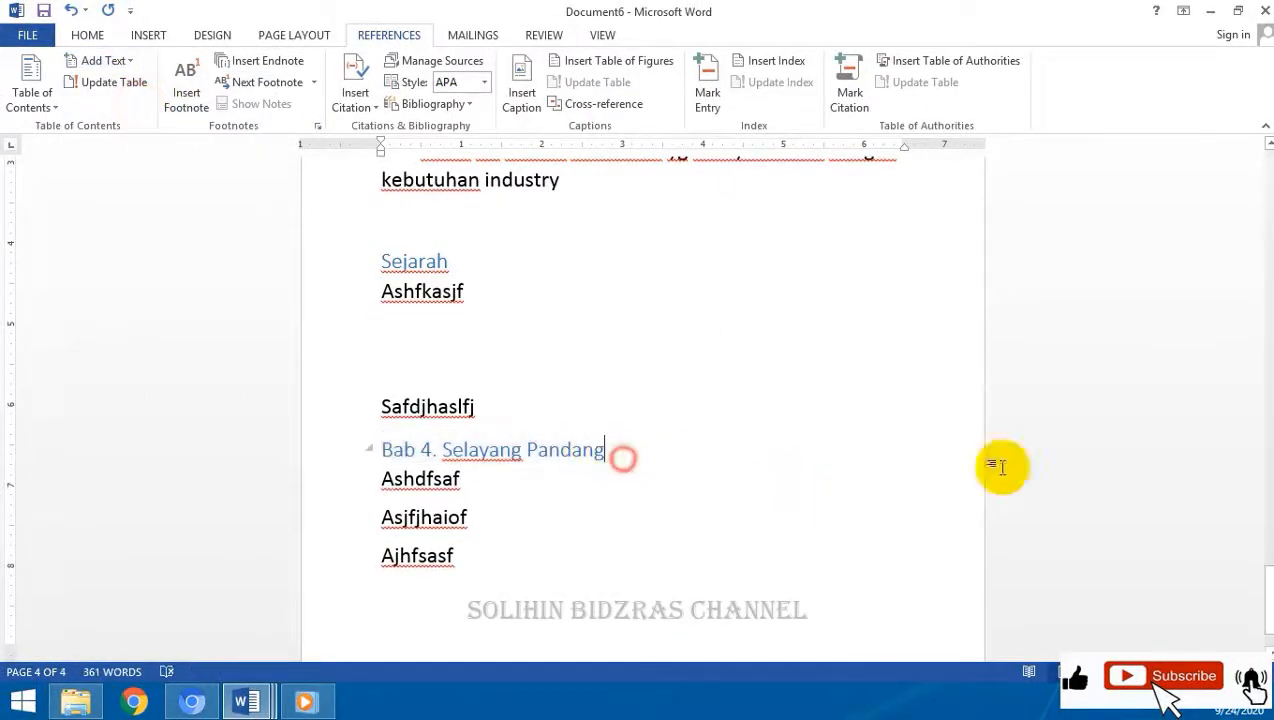
Step: Update only the page numbers in the table of contents
mouse_move(1266, 600)
left_mouse_down()
mouse_move(1266, 157)
mouse_move(1266, 272)
left_mouse_up()
left_click(440, 328)
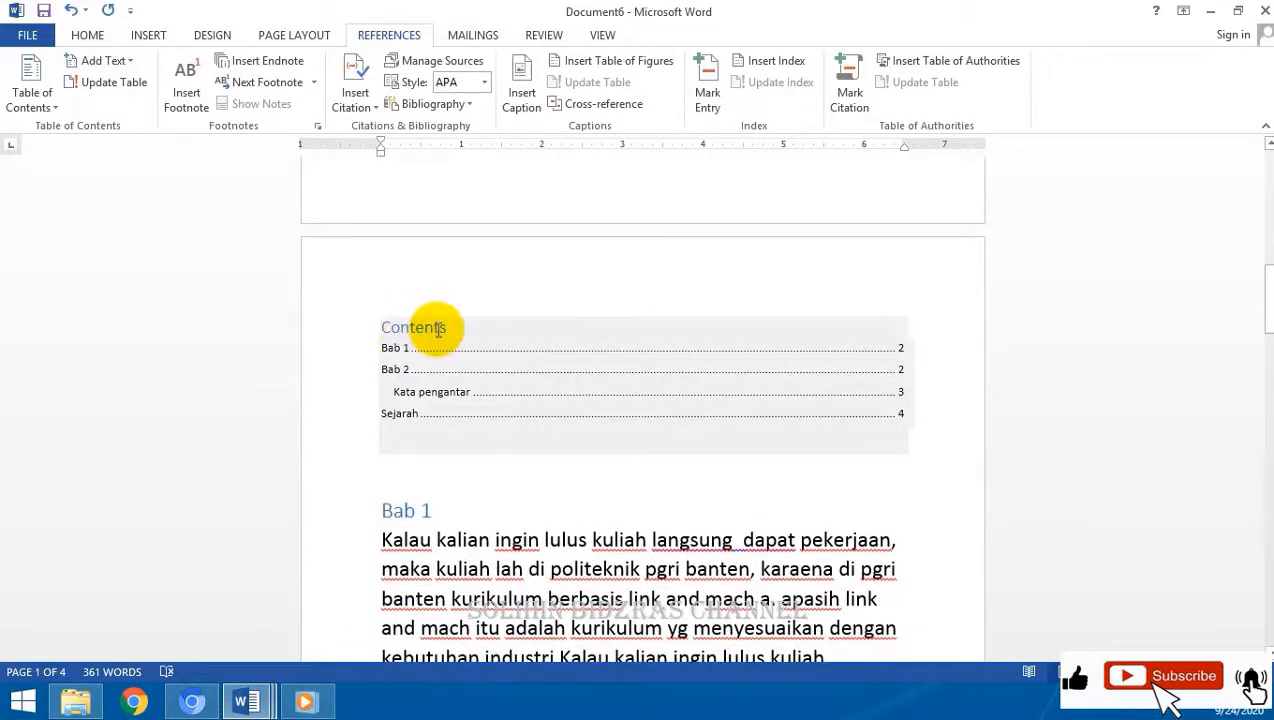
left_click(476, 301)
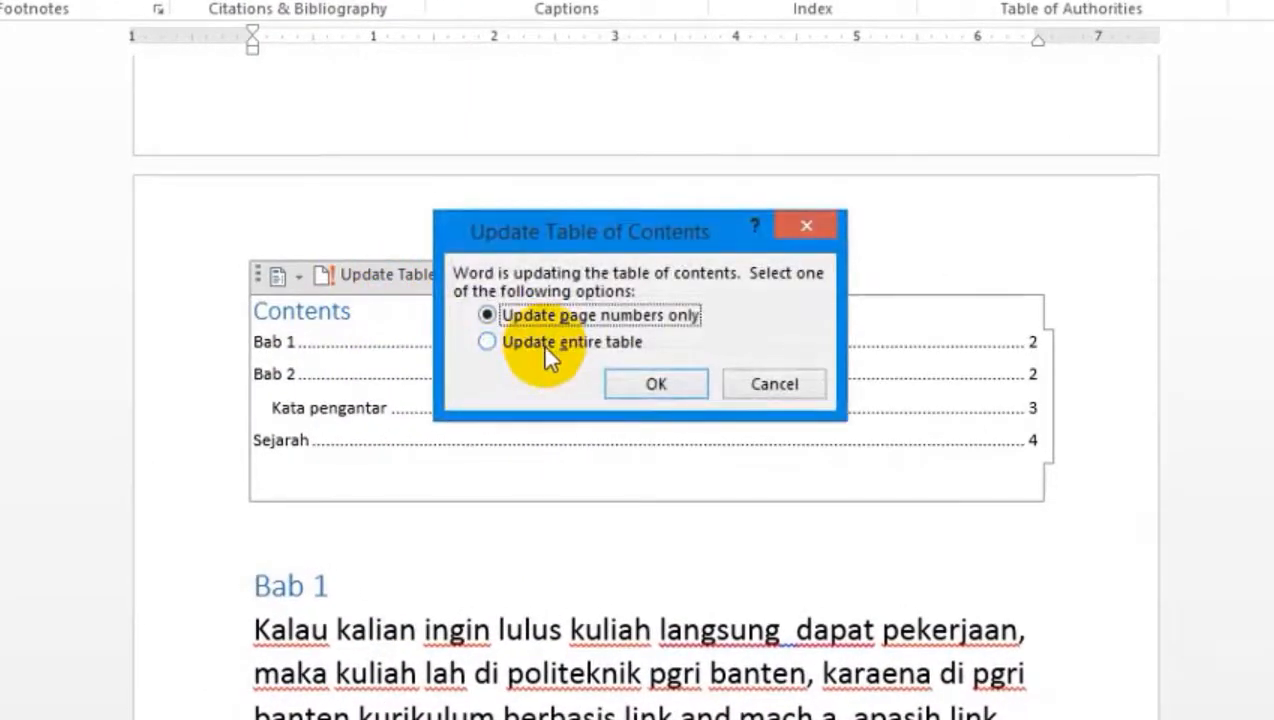
left_click(681, 390)
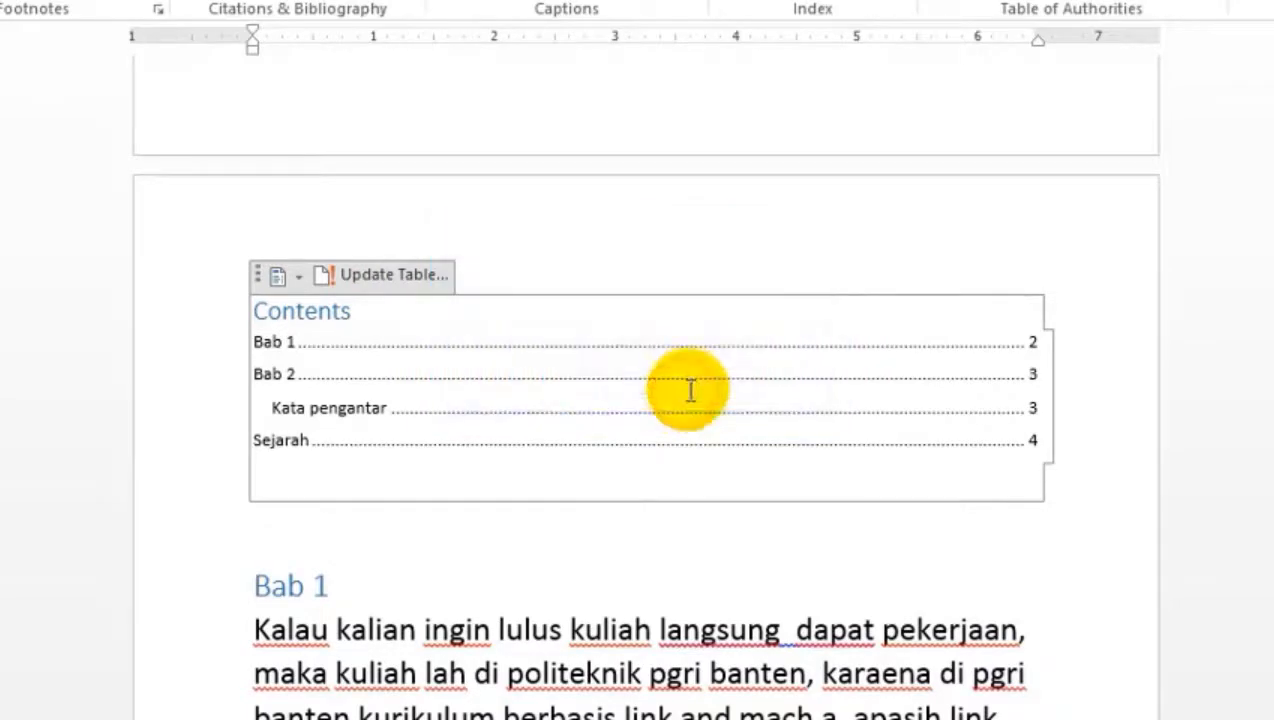
Step: Update the entire table of contents to include the new Bab 4 heading
left_click(388, 275)
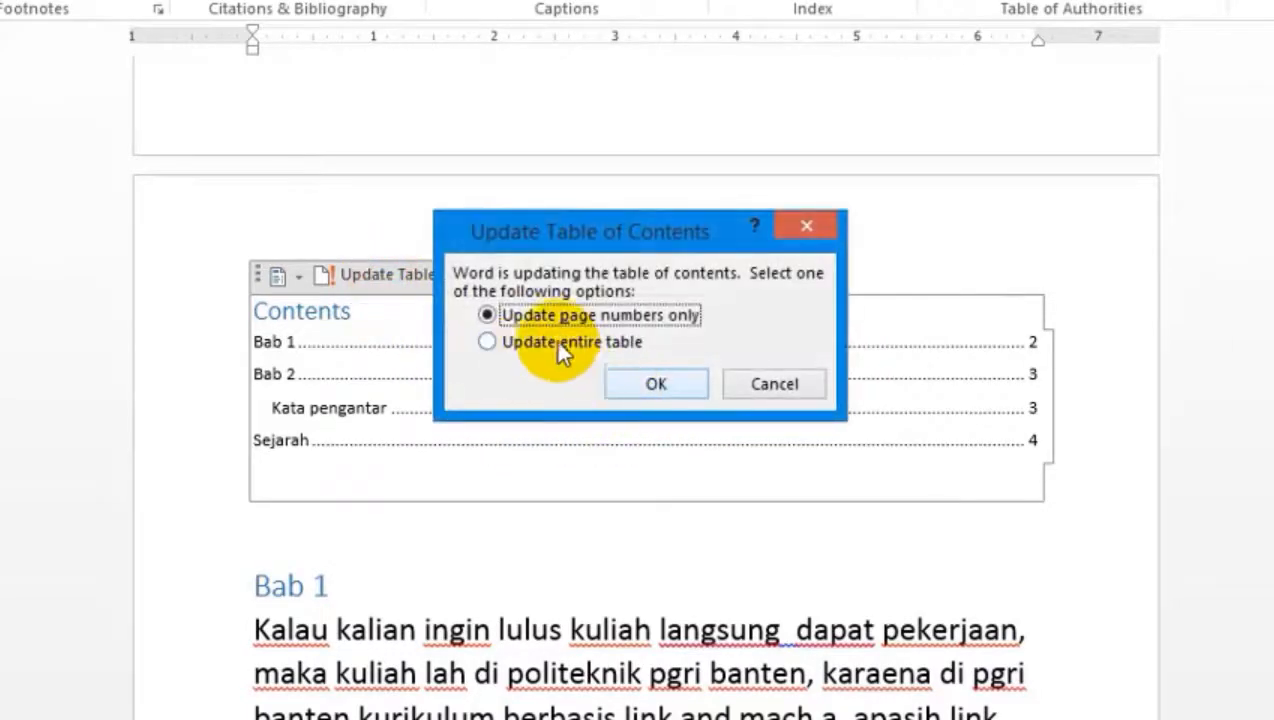
left_click(556, 348)
left_click(663, 388)
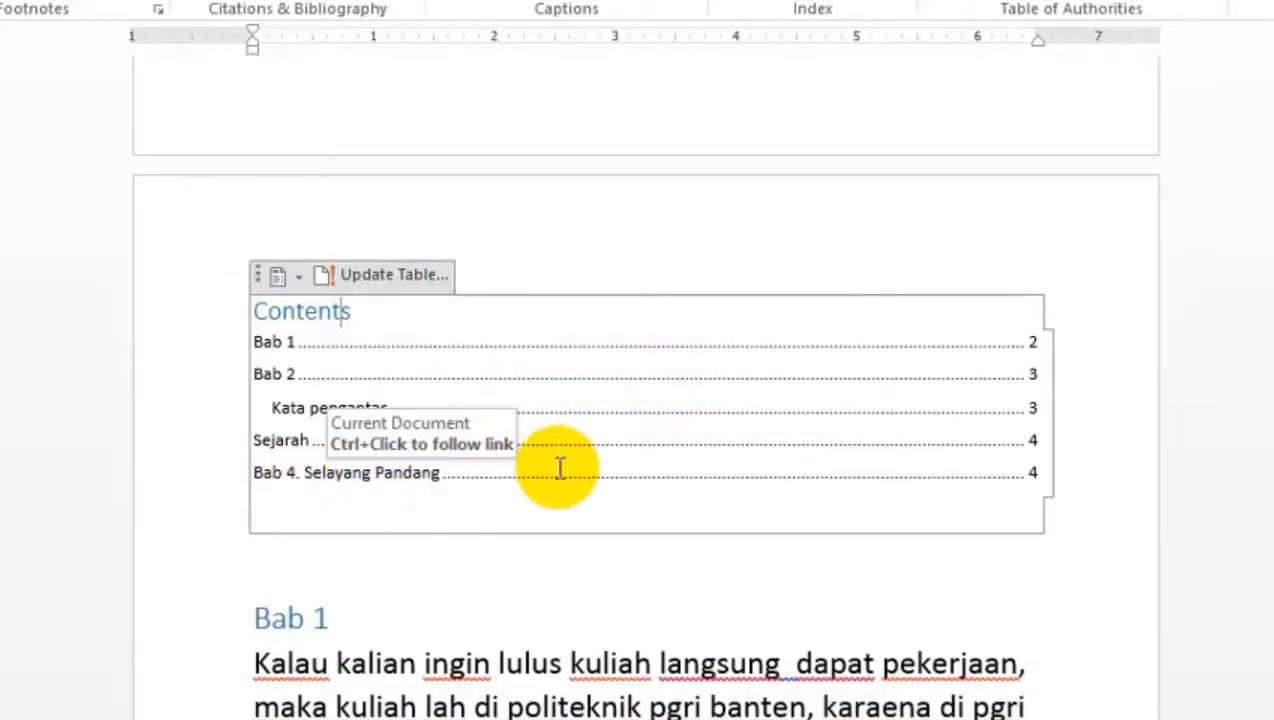
Step: Enter the heading "Bab 5. Kuliah Di Politeknik PGRI Banten" on the document's last page
left_click_drag(1262, 333, 1268, 572)
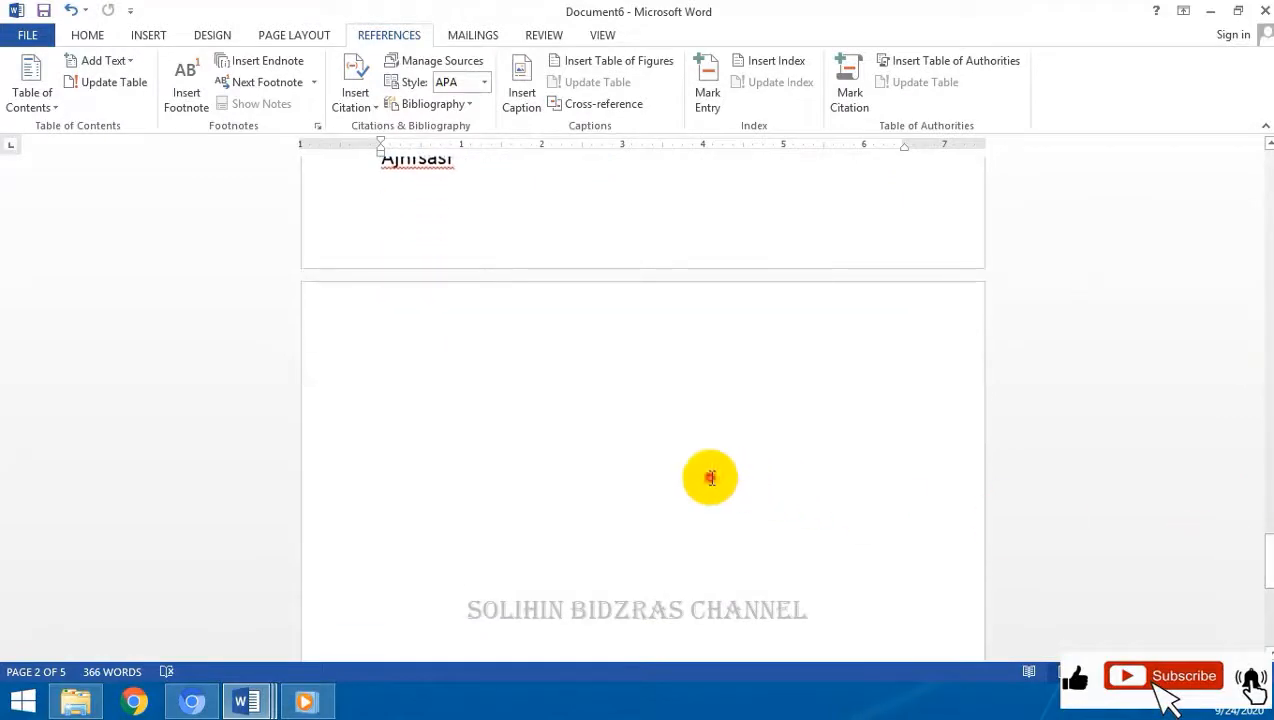
left_click(700, 461)
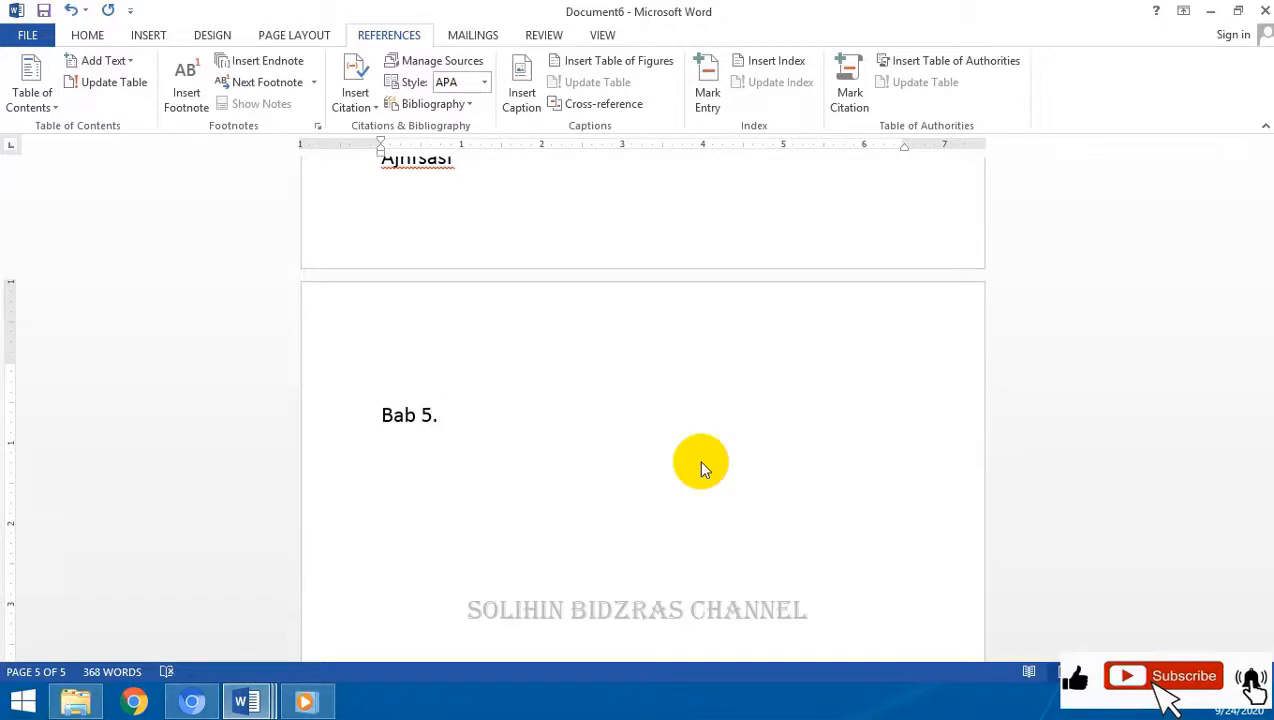
type("h ")
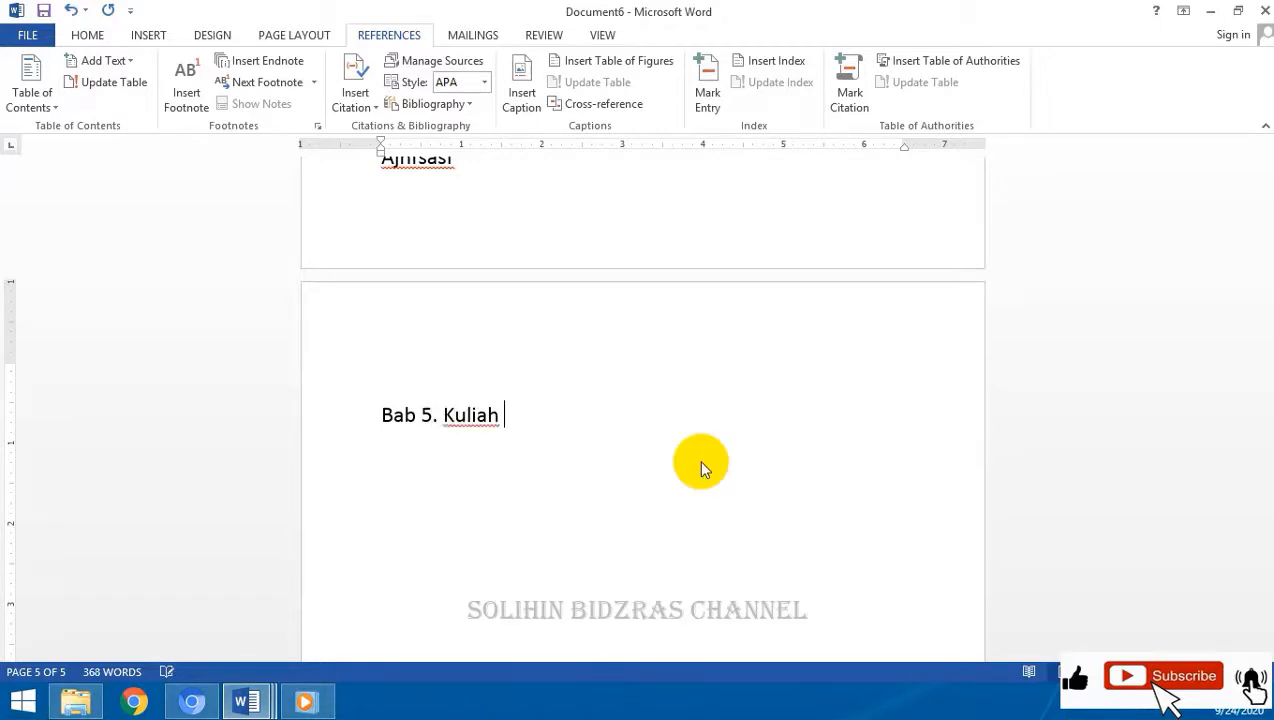
type("Di Polu")
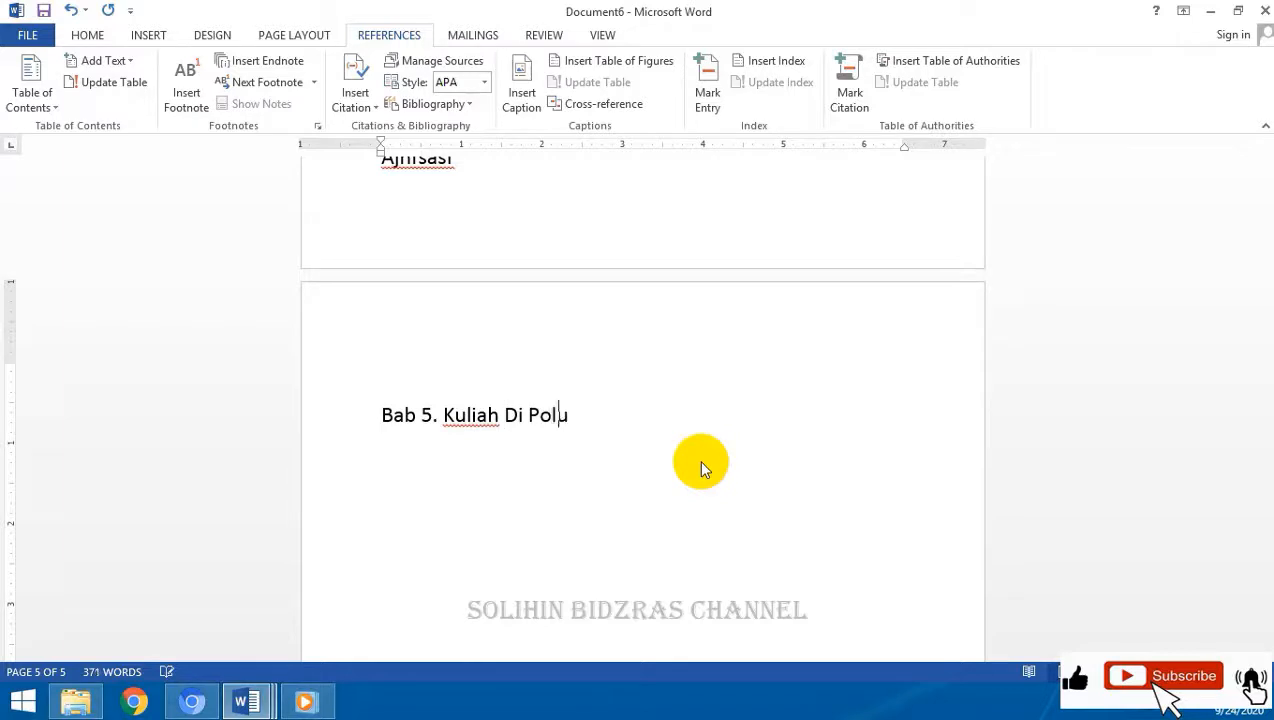
key("BackSpace")
type("iteknik PGRI Banten")
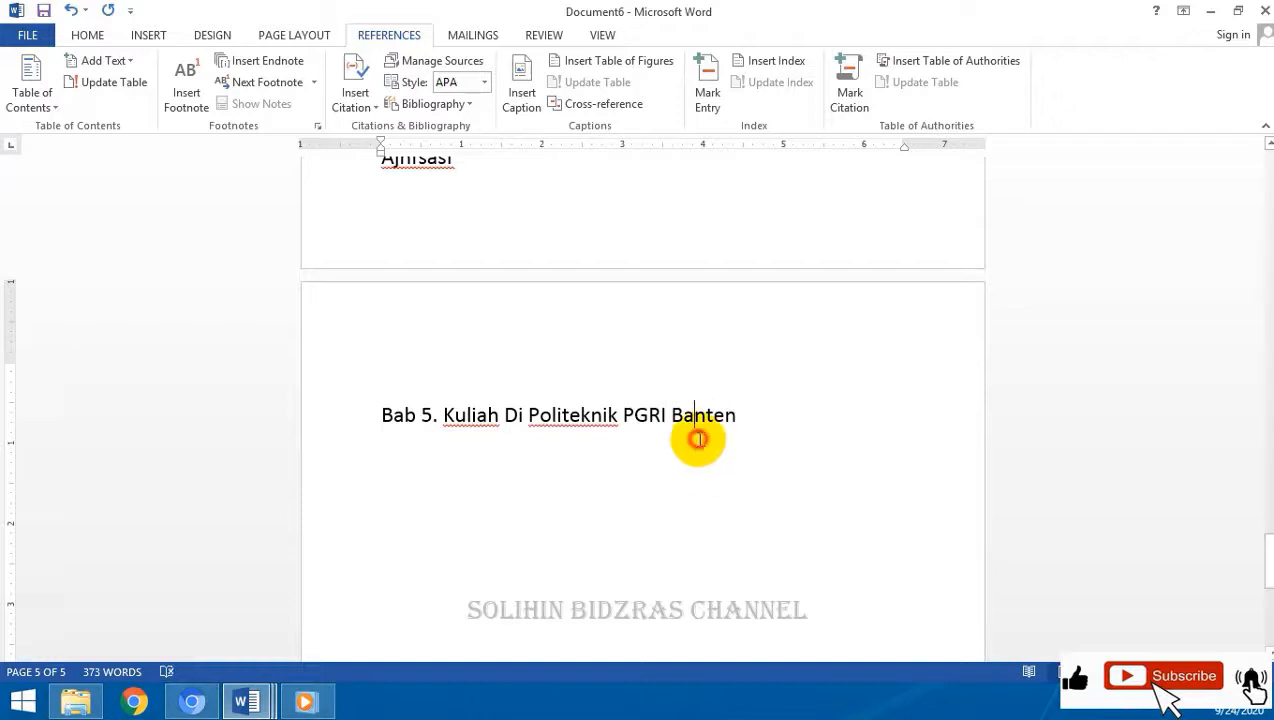
Step: Mark the "Bab 5. Kuliah Di Politeknik PGRI Banten" line as a Level 2 table of contents entry
left_click_drag(759, 415, 176, 407)
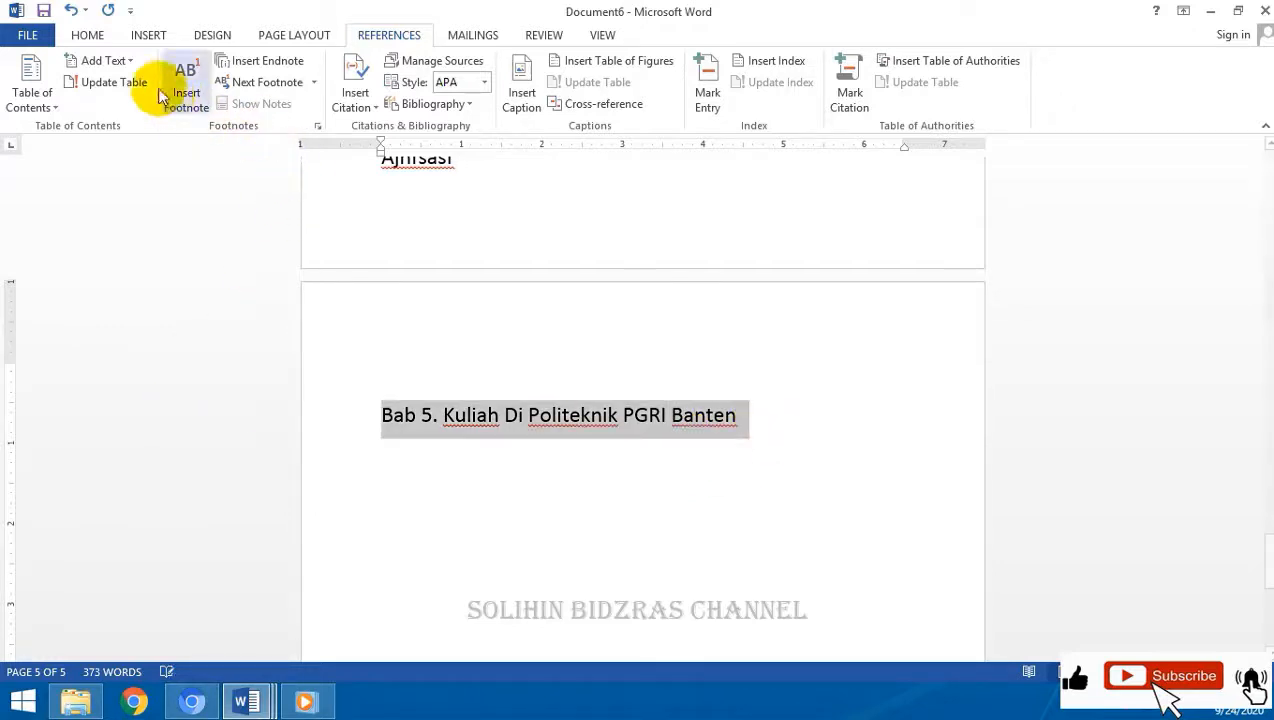
left_click(130, 60)
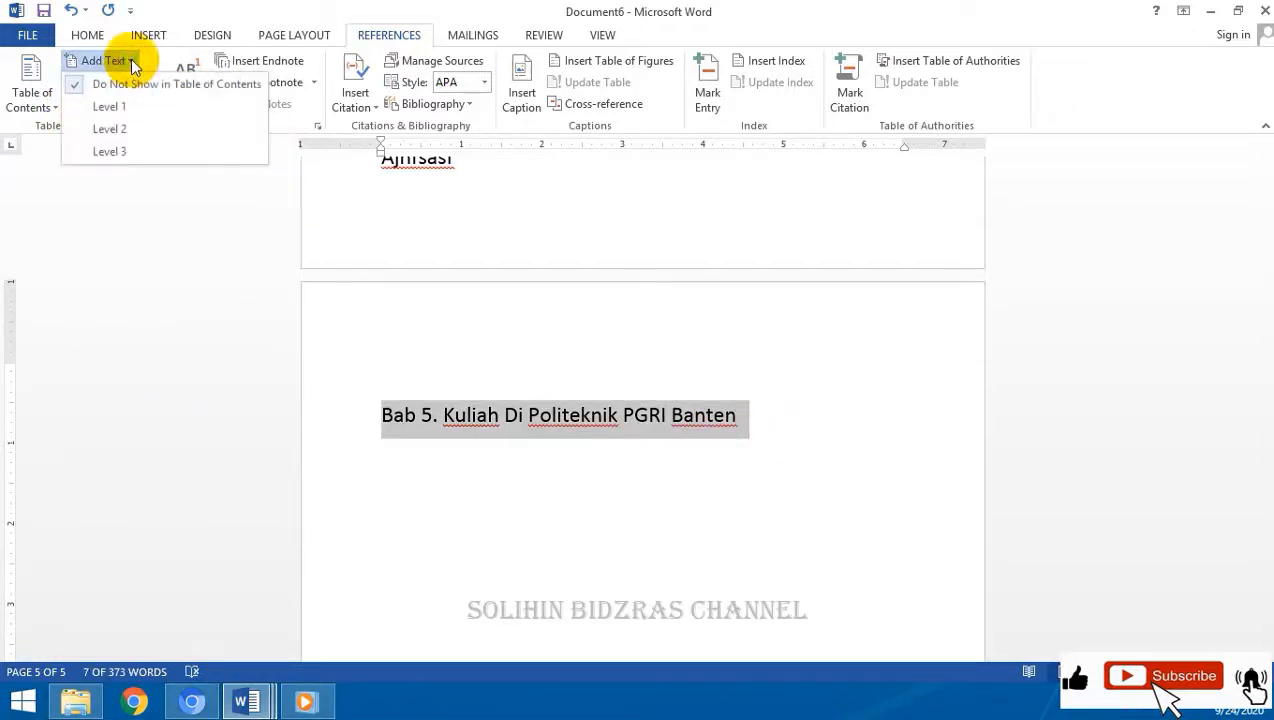
left_click(110, 129)
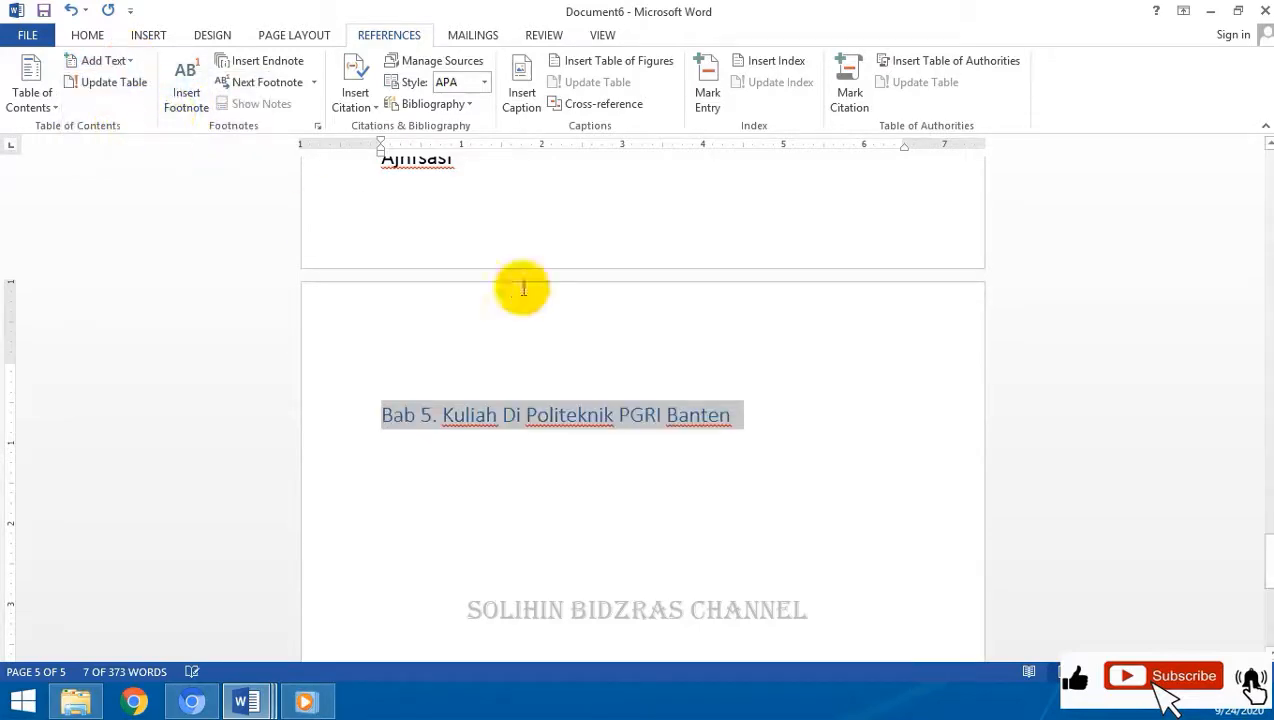
Step: Update the entire table of contents and check the Bab 5 entry
mouse_move(1270, 458)
left_mouse_down()
mouse_move(1270, 128)
mouse_move(1262, 290)
left_mouse_up()
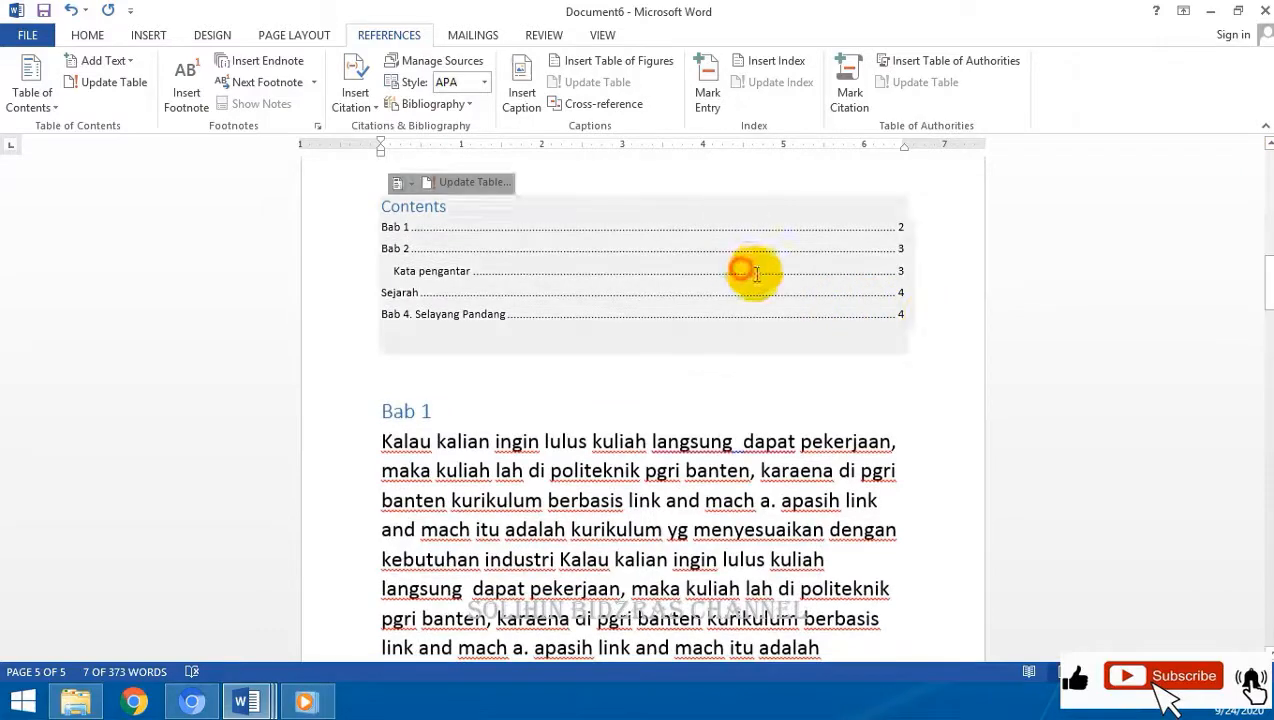
left_click(491, 246)
left_click(474, 184)
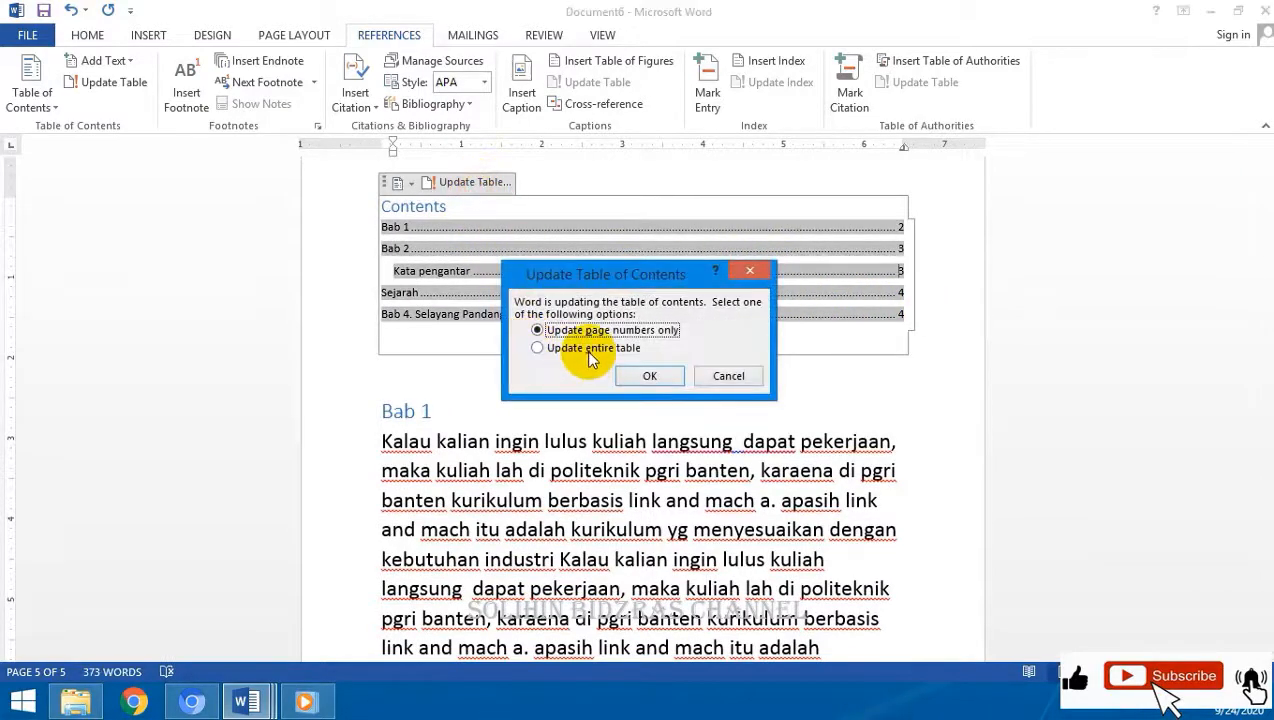
left_click(650, 376)
left_click(558, 360)
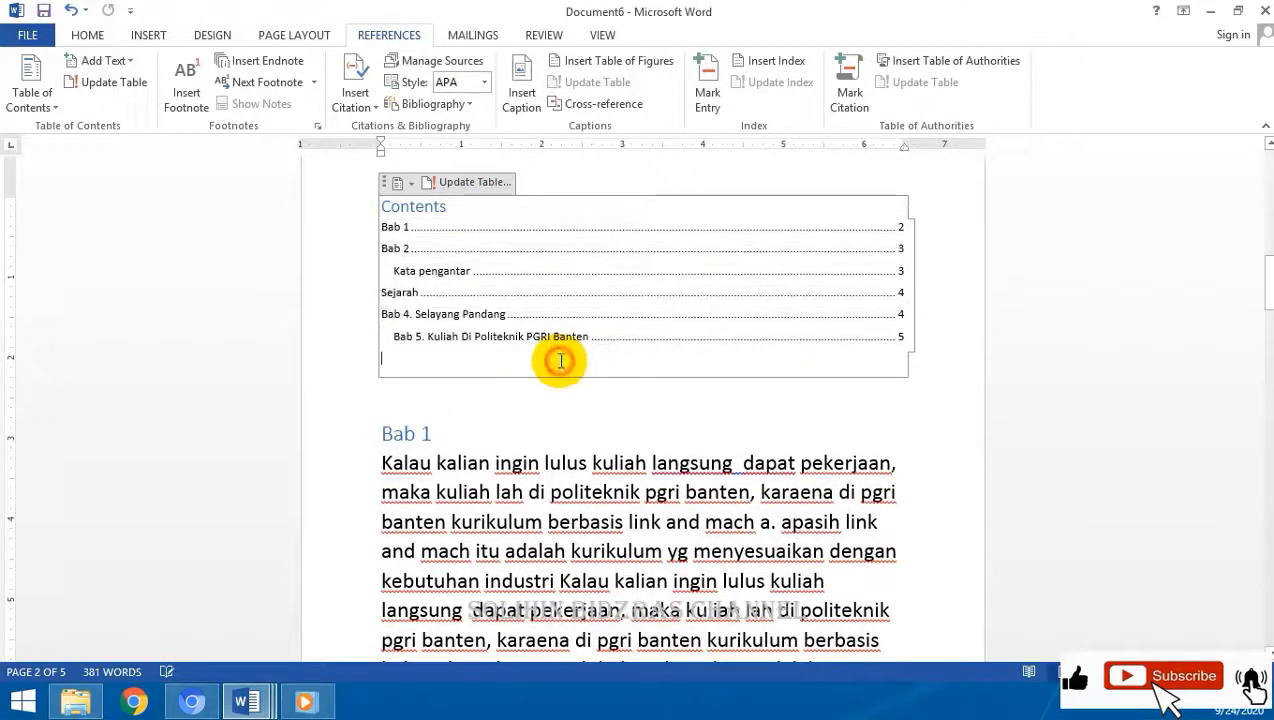
left_click(397, 340)
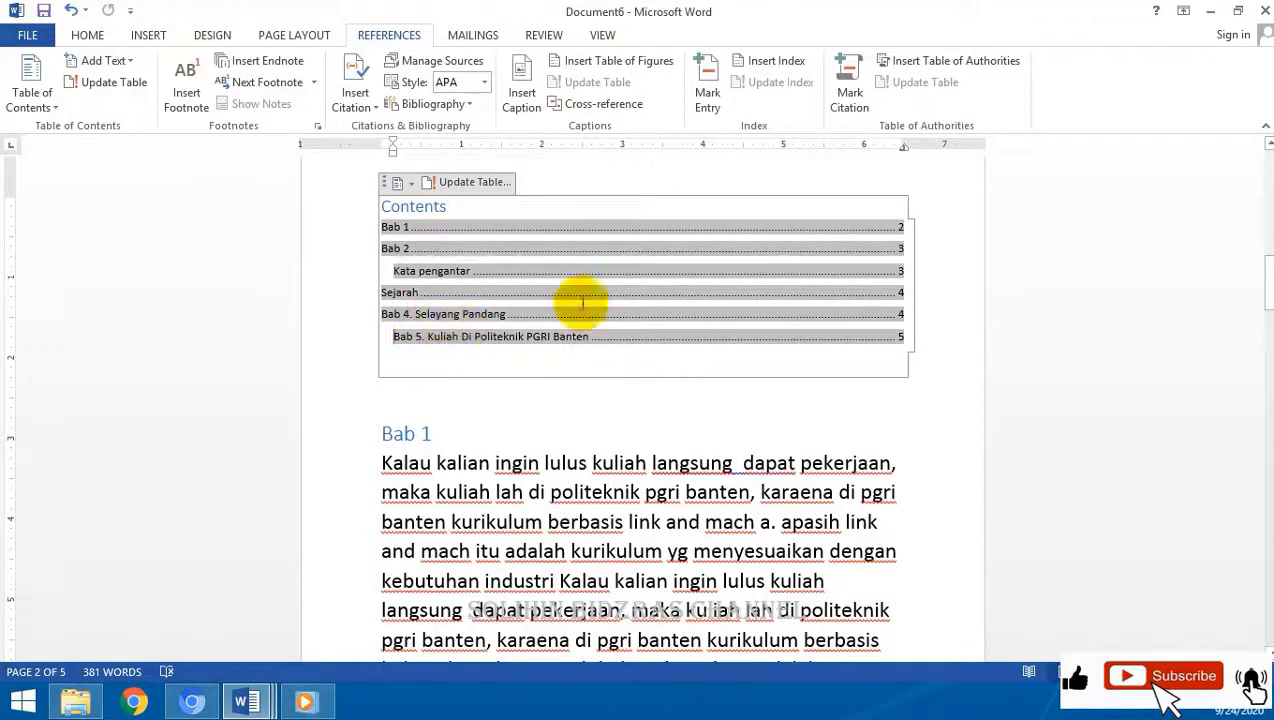
Step: Add the filler lines "aJGisafd", "shfiasf" and "hsaf" below the Bab 5 heading, followed by blank lines
left_click_drag(1267, 282, 1267, 578)
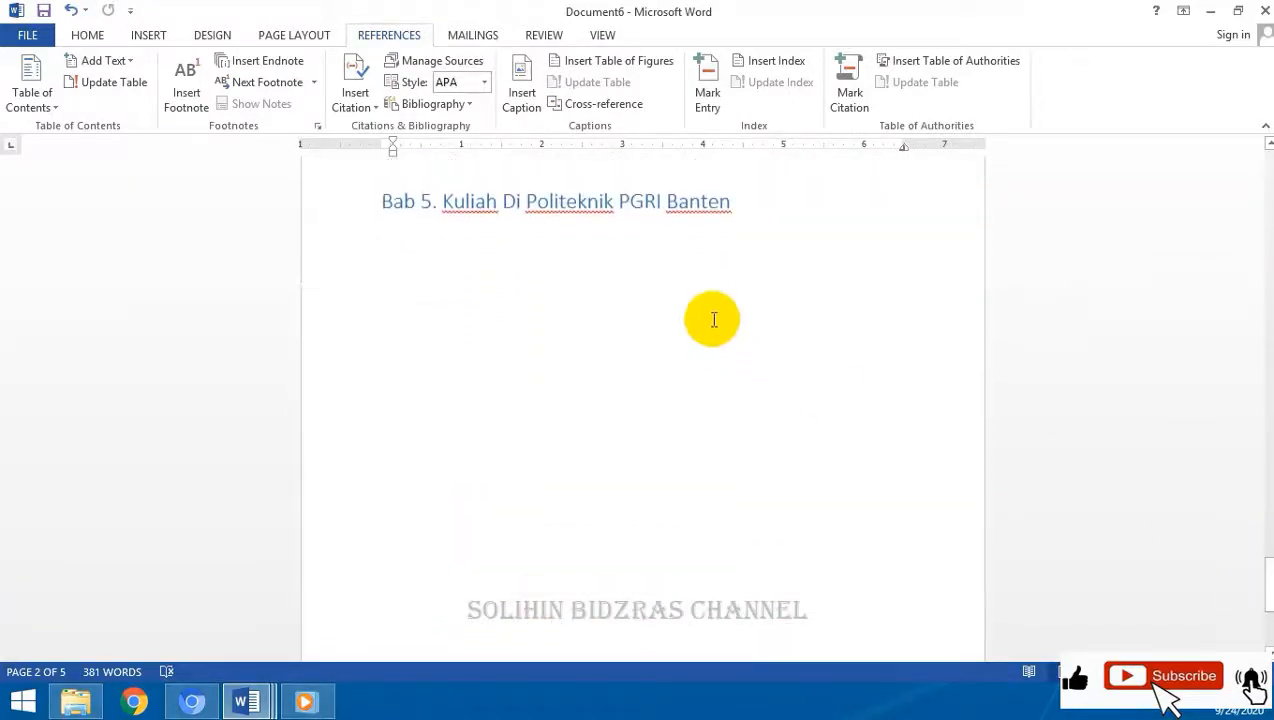
left_click(754, 201)
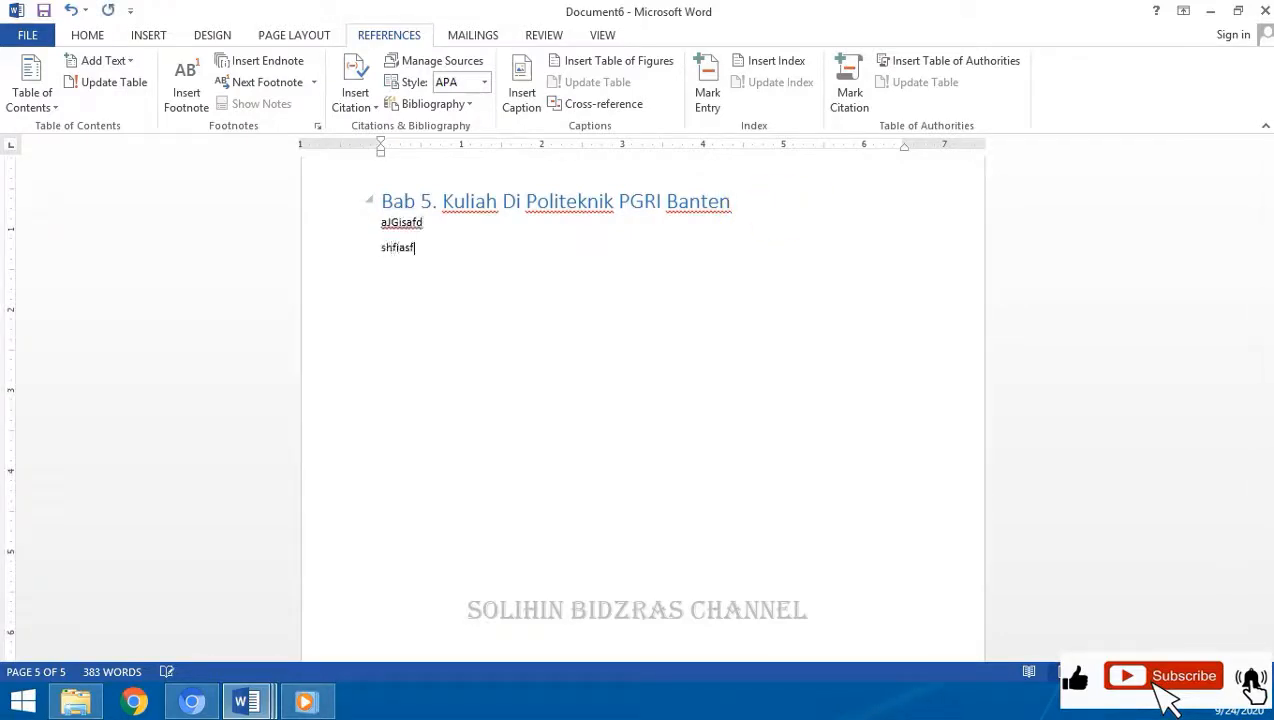
key("Return")
type("hsaf")
key("Return")
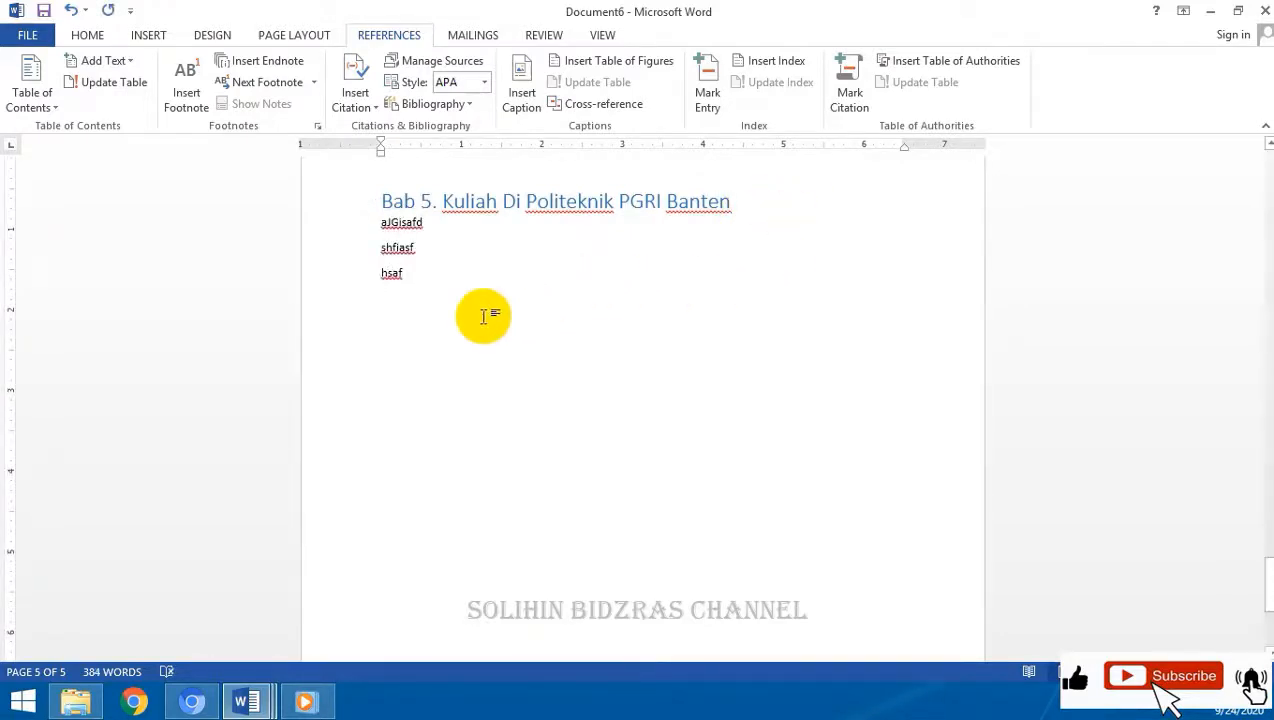
key("Return")
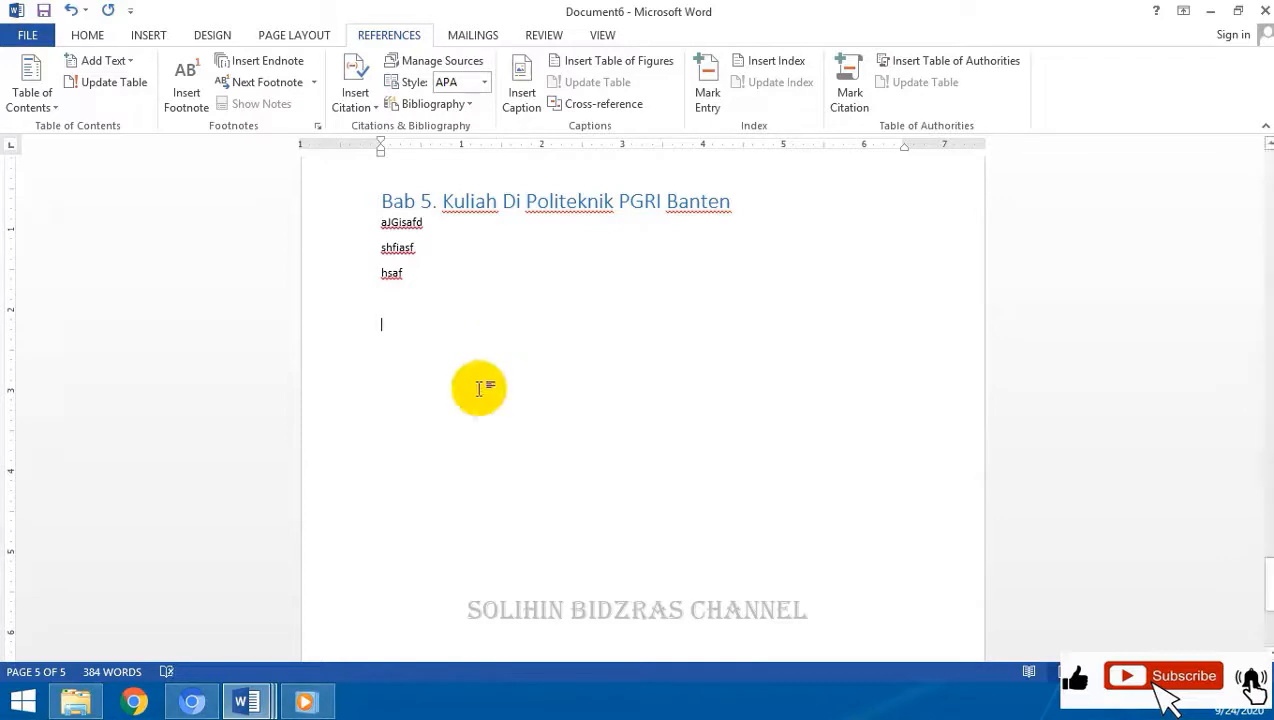
Step: Start a new page after Bab 5, enter the heading "bab 6. Jurusan Jurusan di Politeknik" and convert it to uppercase
key("ctrl+Return")
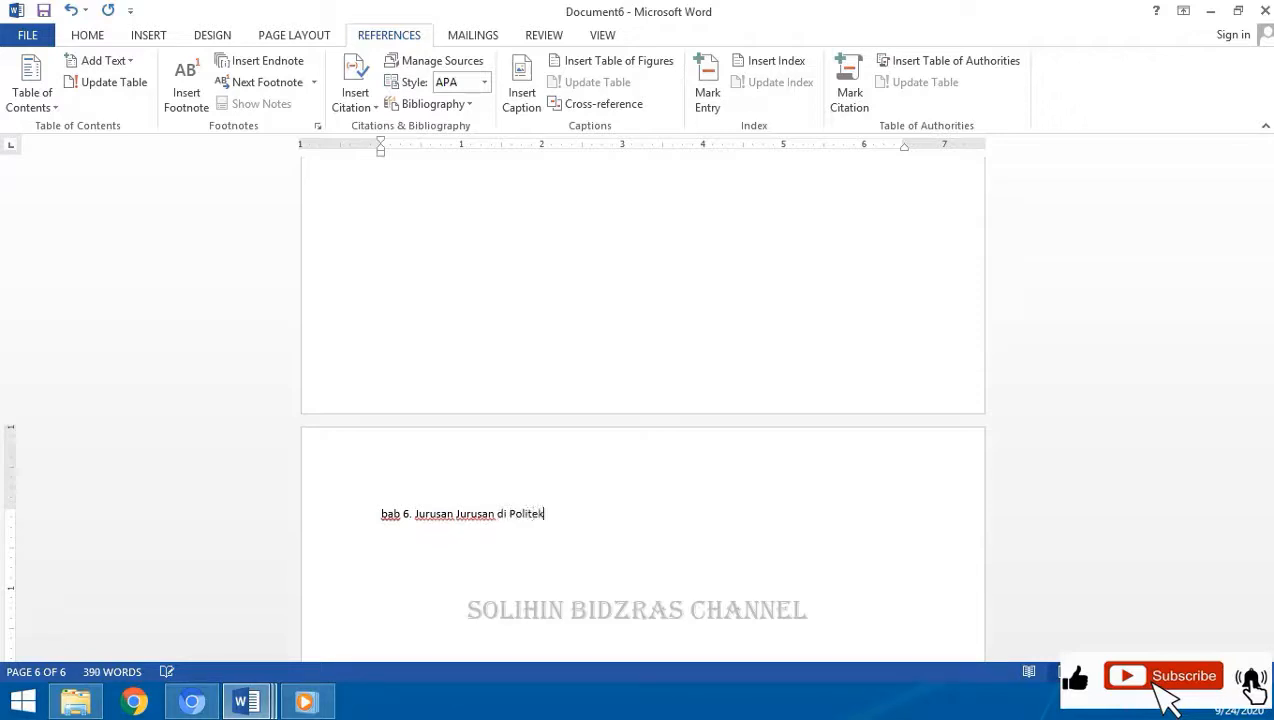
left_click(301, 513)
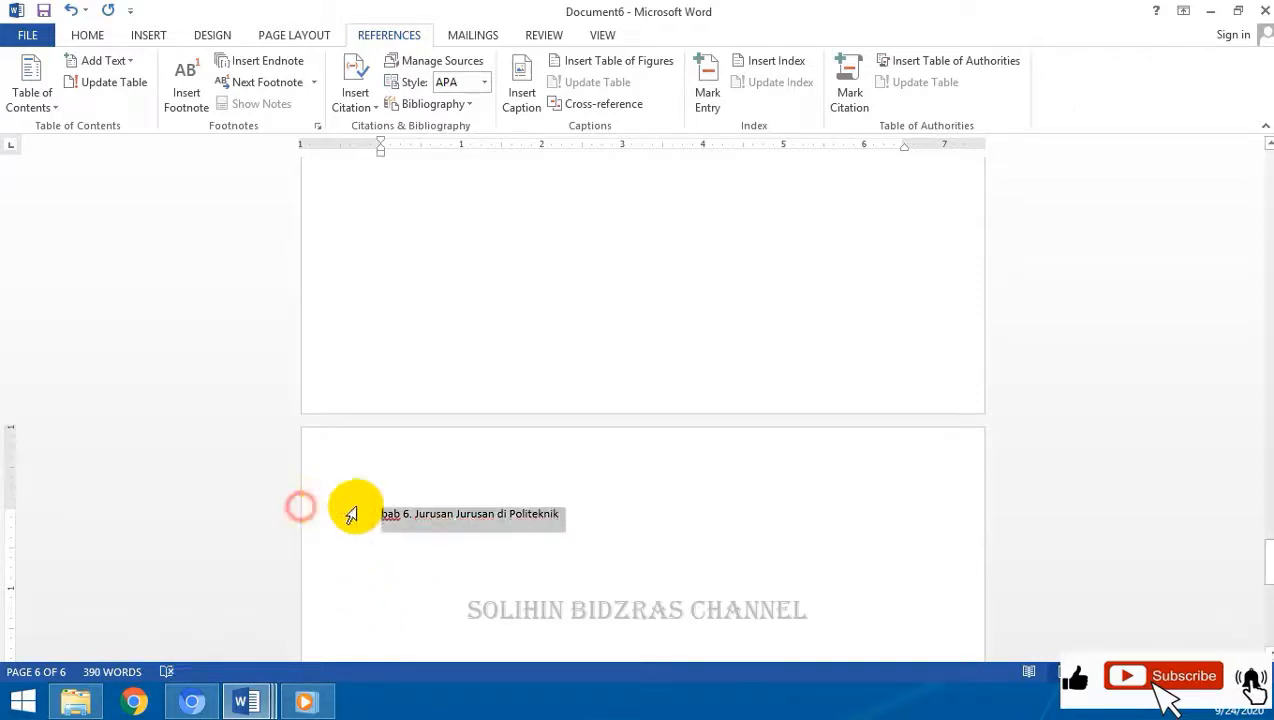
left_click(87, 35)
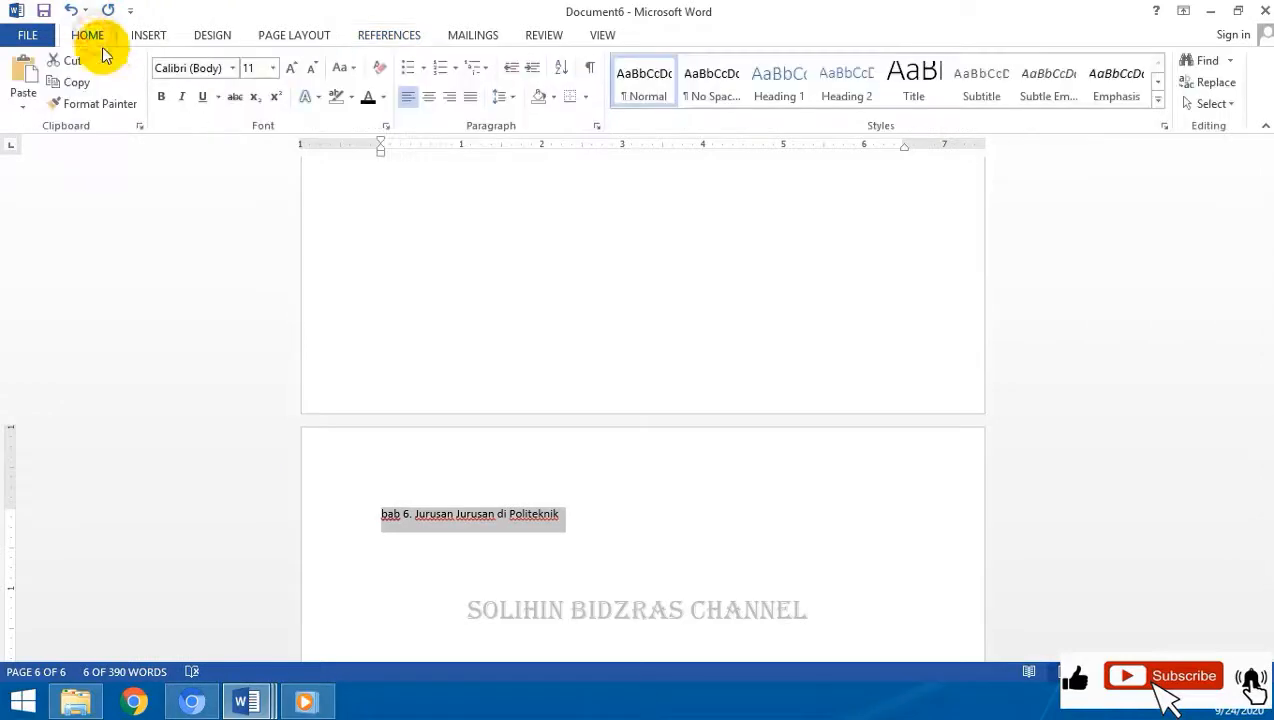
left_click(346, 67)
left_click(449, 130)
left_click(712, 619)
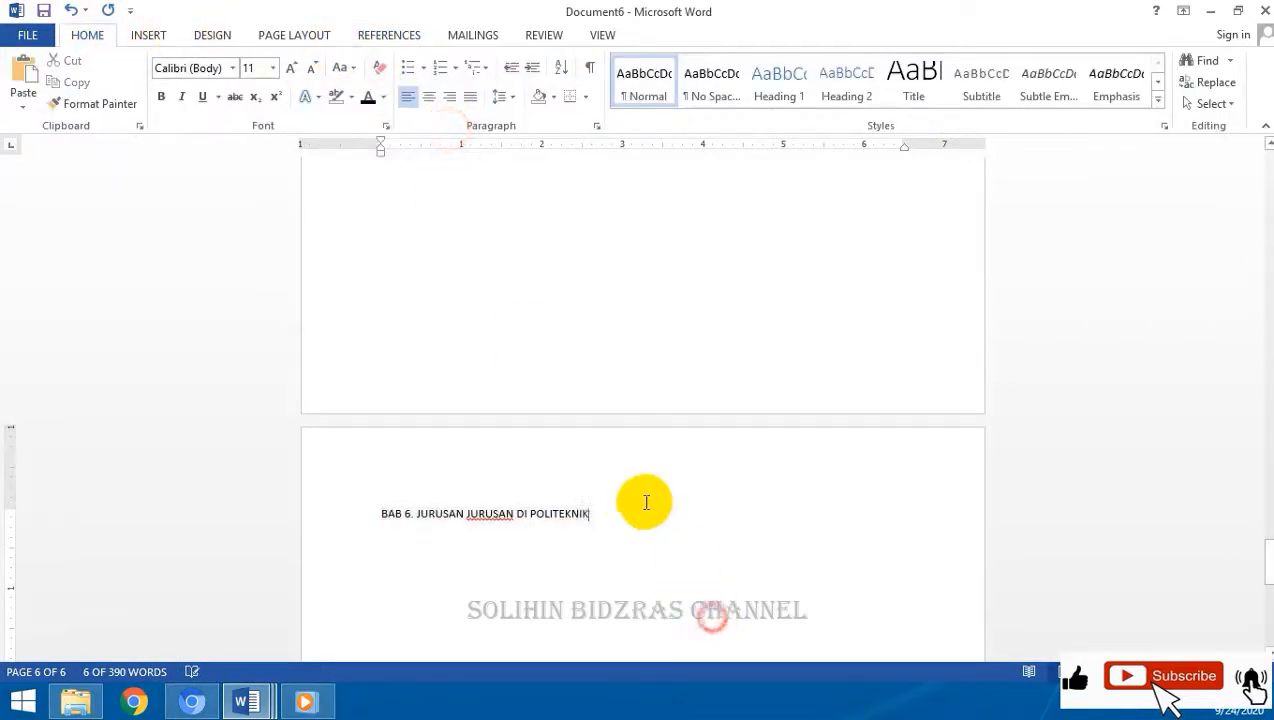
Step: Mark the "BAB 6. JURUSAN JURUSAN DI POLITEKNIK" line as a Level 1 table of contents entry
left_click_drag(628, 508, 331, 498)
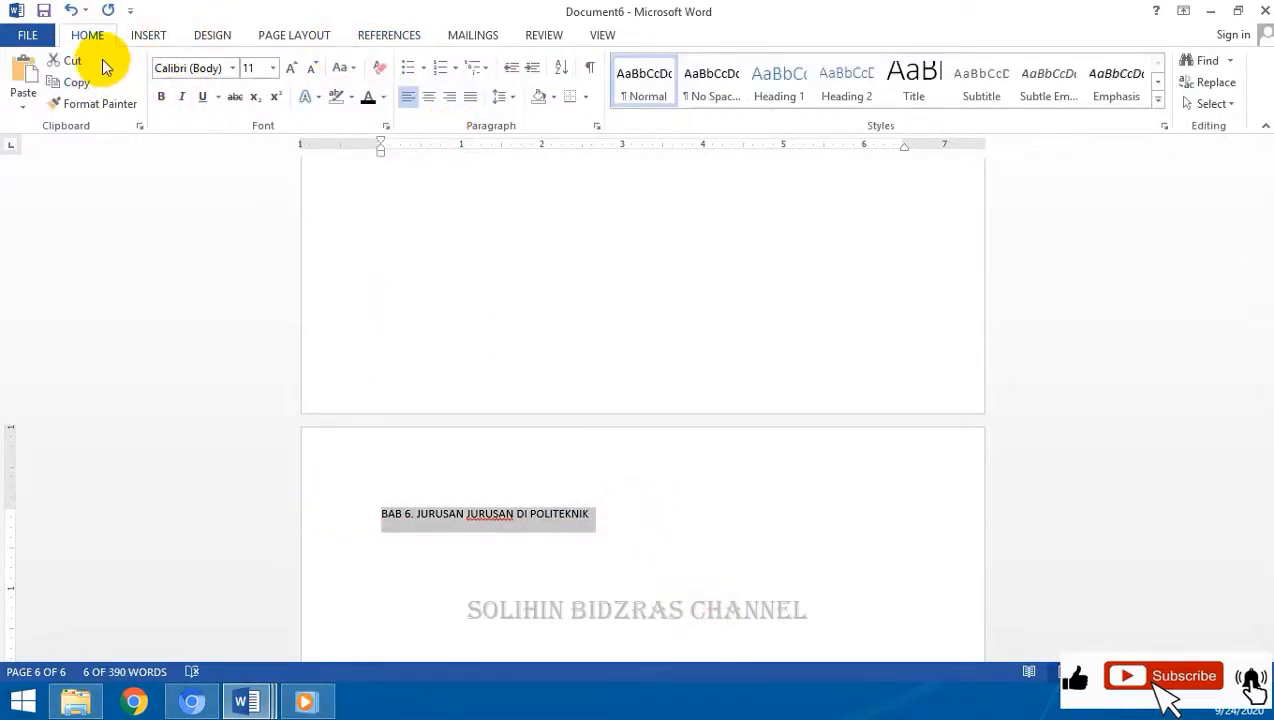
left_click(395, 35)
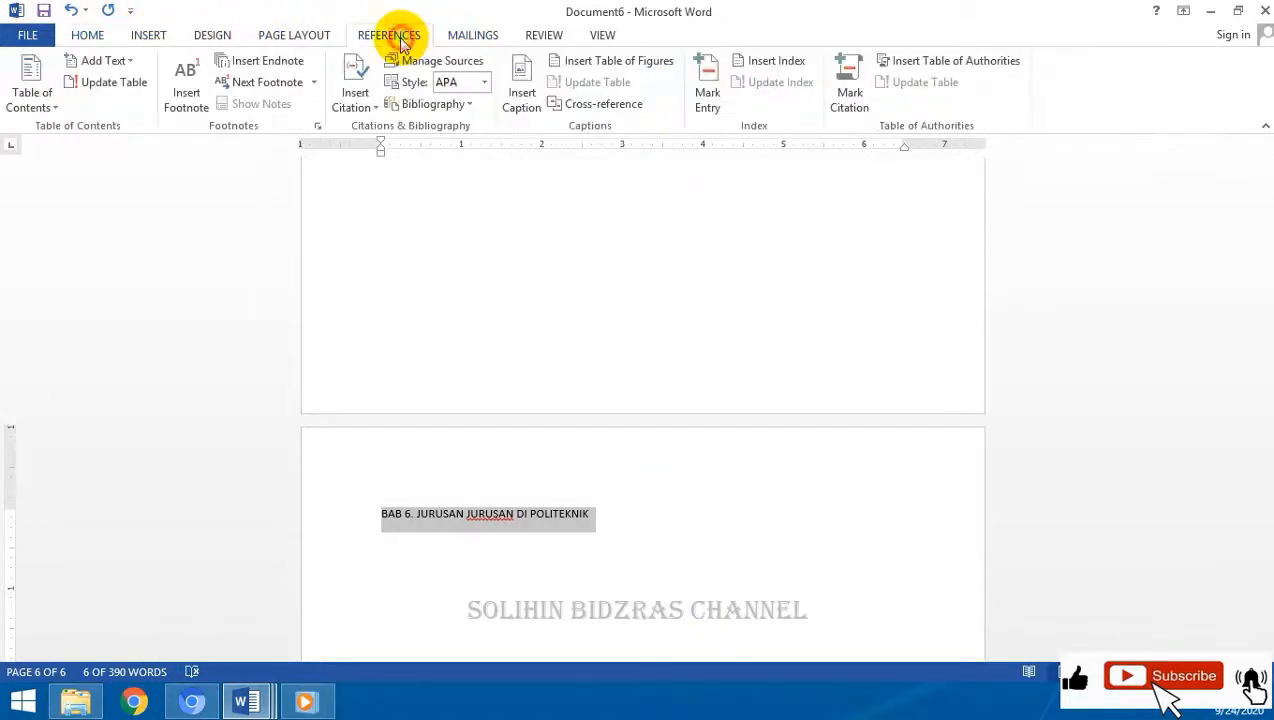
left_click(108, 60)
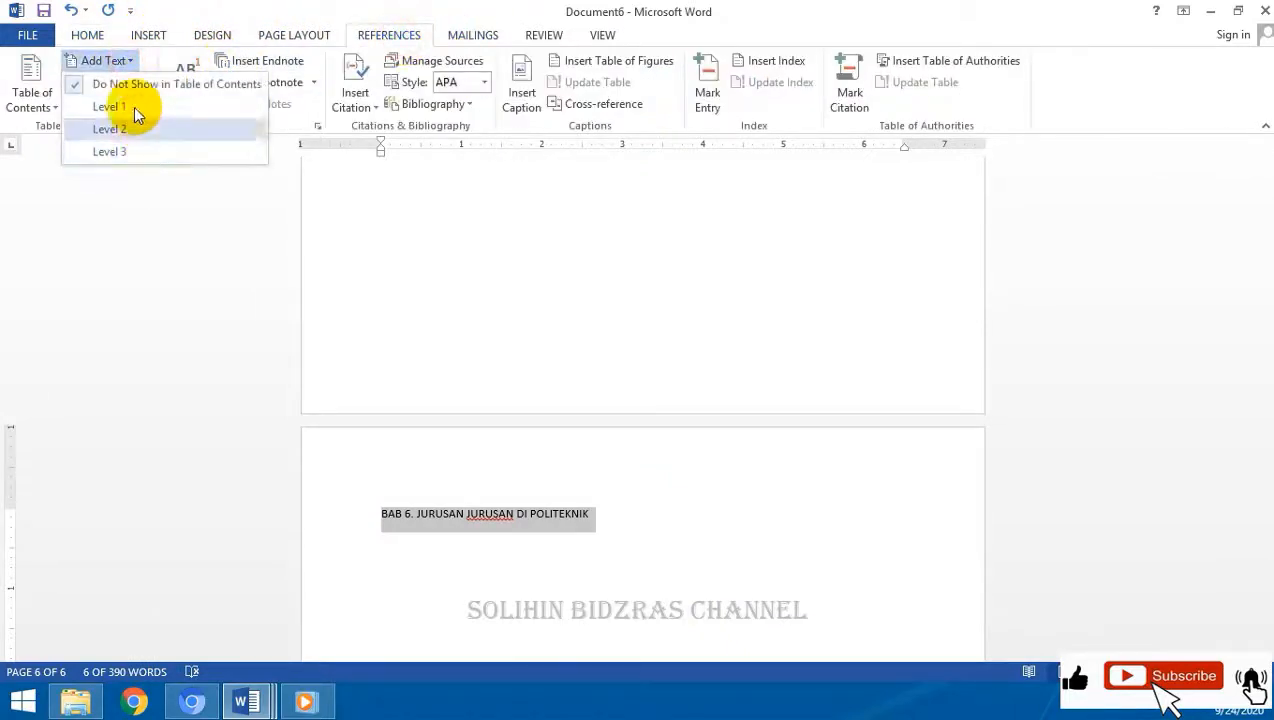
left_click(133, 106)
Step: Update the entire table of contents on page 2 and check the BAB 6 entry
left_click(30, 95)
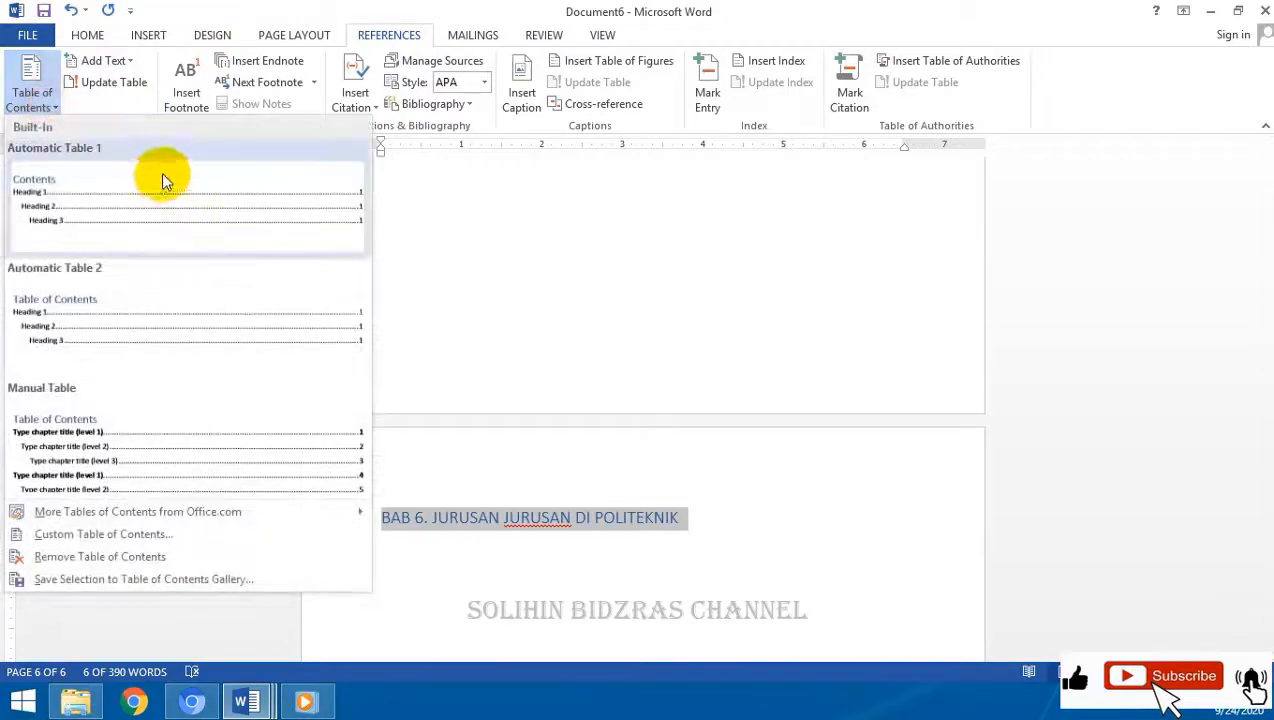
left_click(808, 322)
left_click_drag(1262, 562, 1262, 266)
left_click(740, 330)
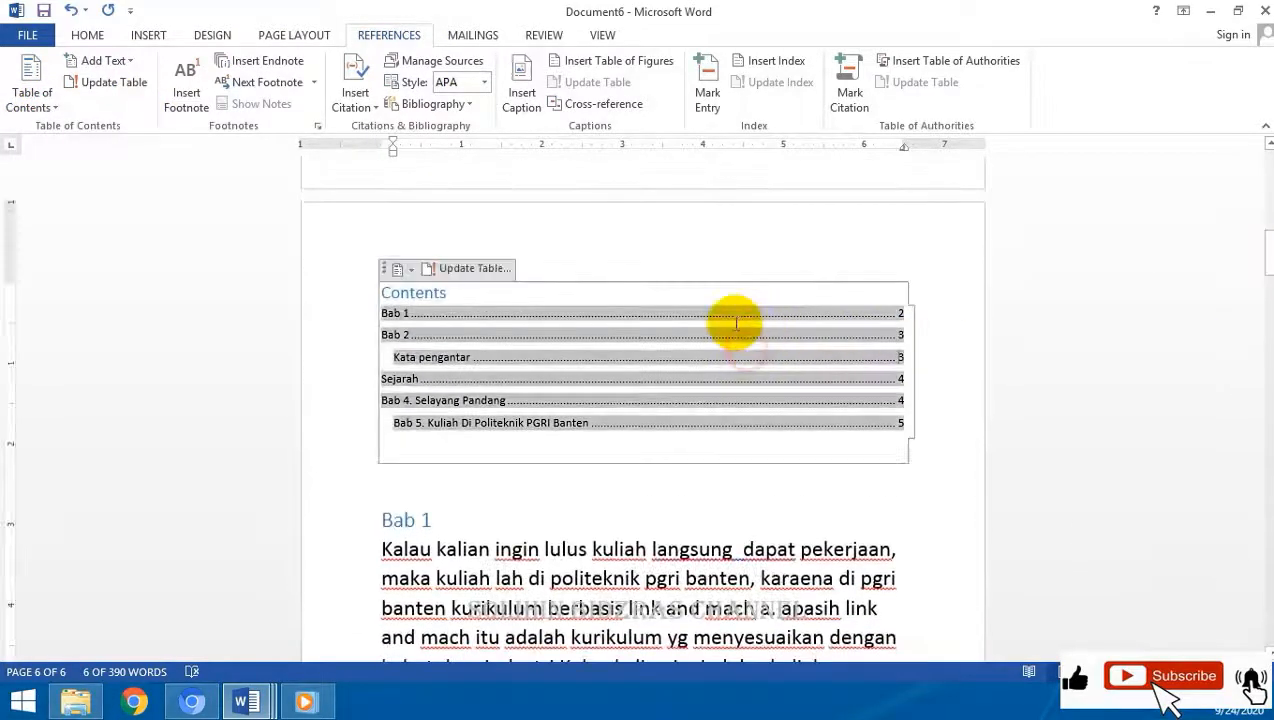
left_click(466, 267)
left_click(594, 348)
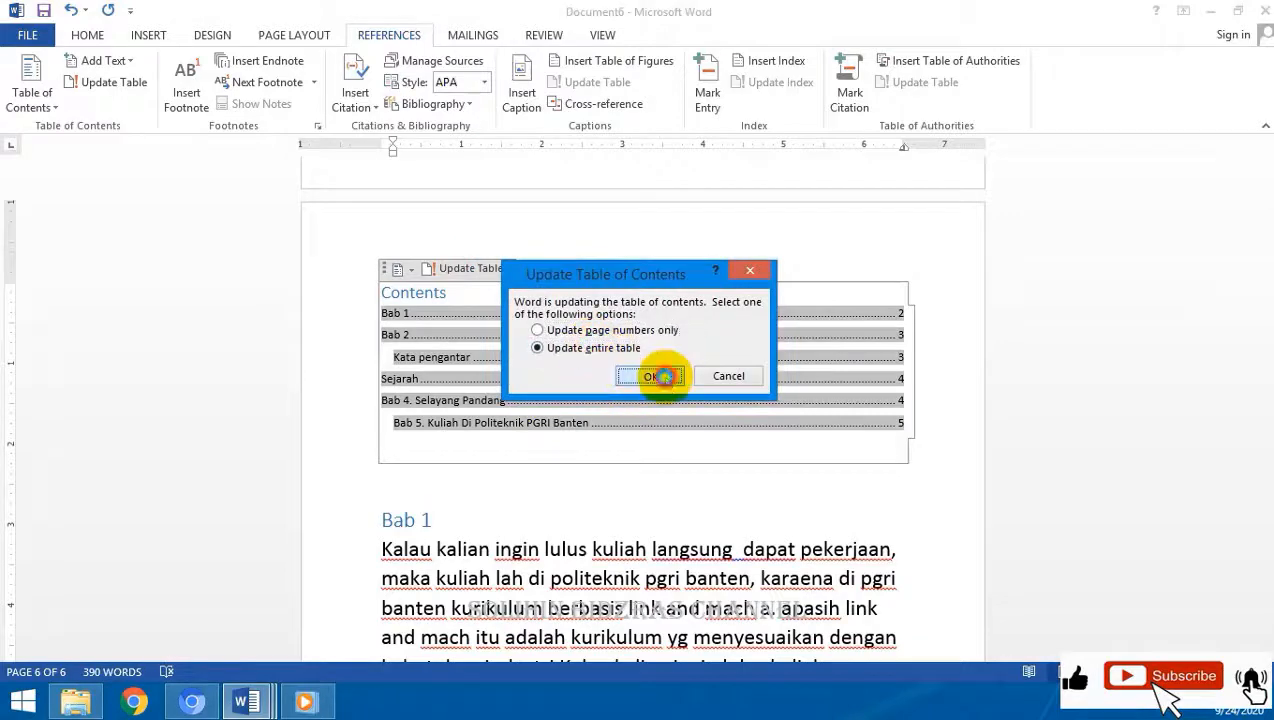
left_click(650, 375)
left_click(580, 476)
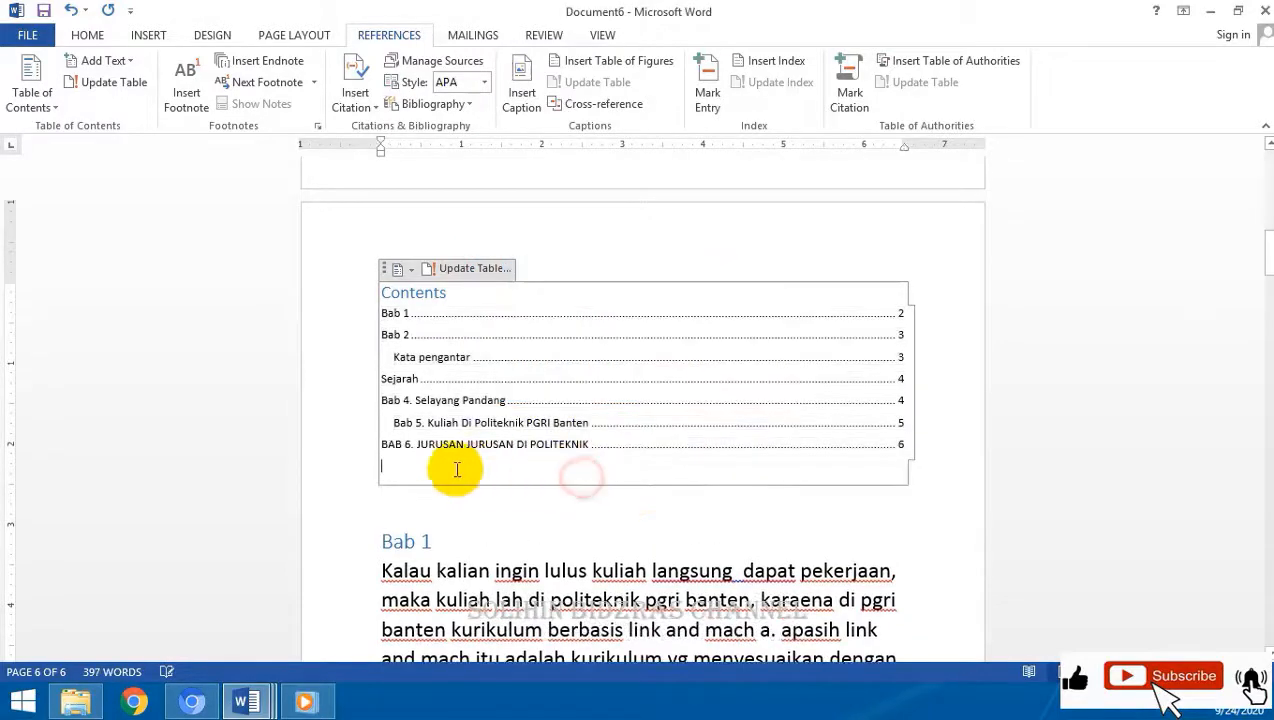
left_click(334, 448)
left_click(563, 468)
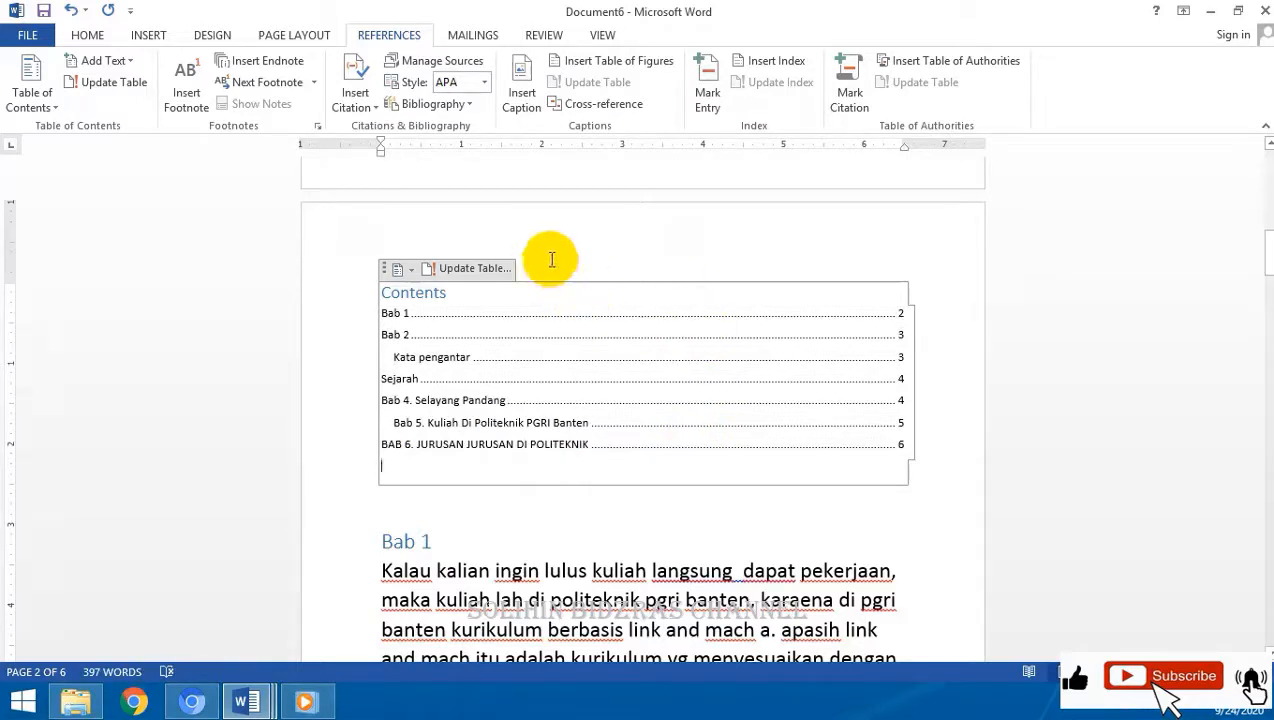
left_click(588, 355)
left_click(1092, 713)
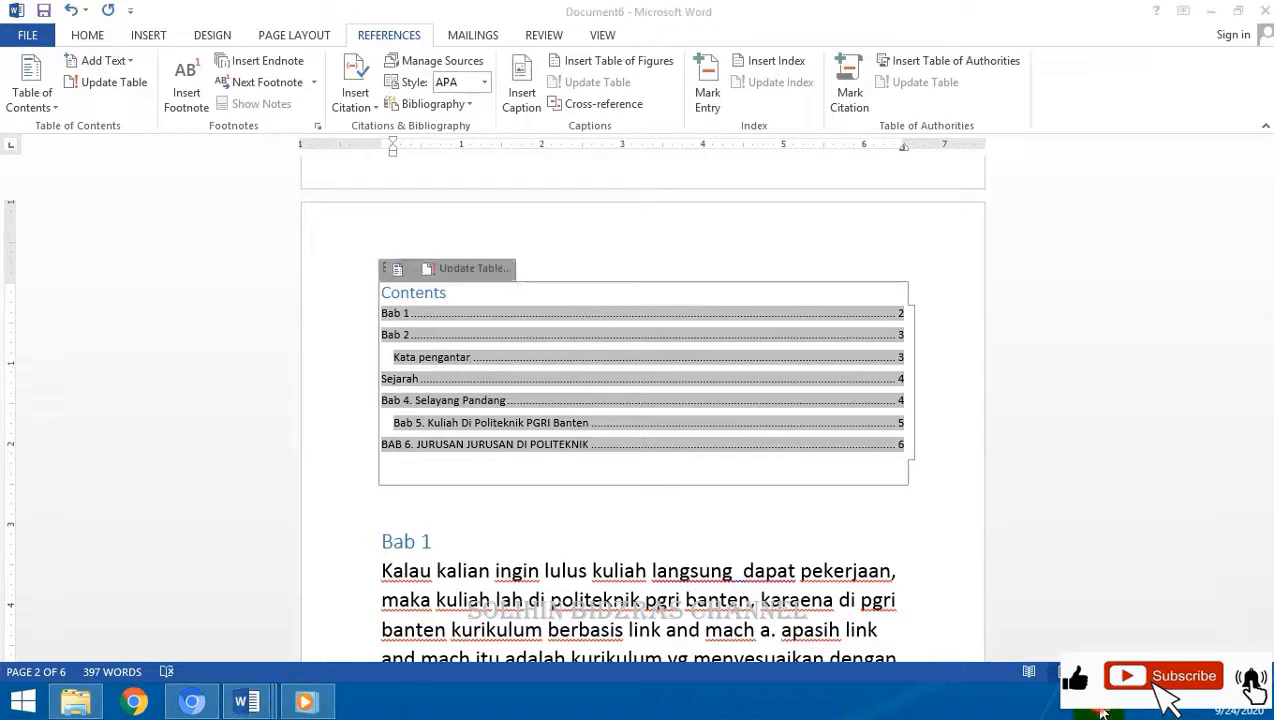
left_click(1094, 713)
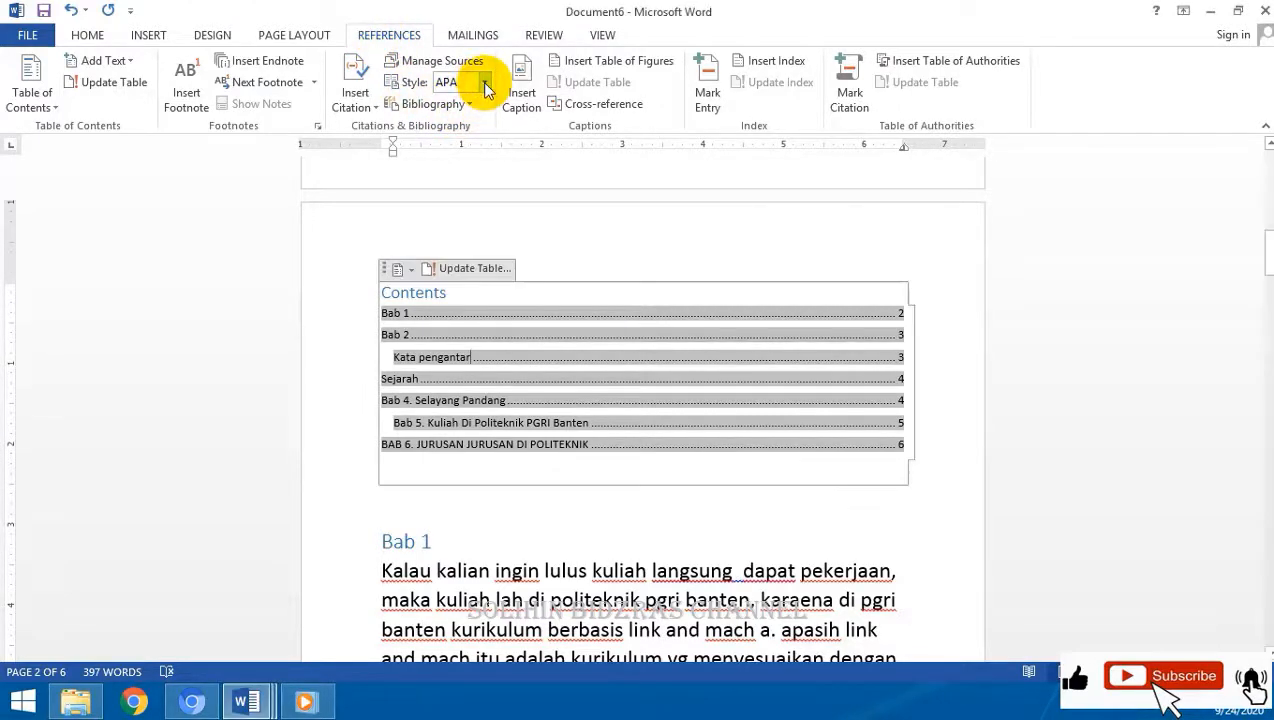
left_click(536, 228)
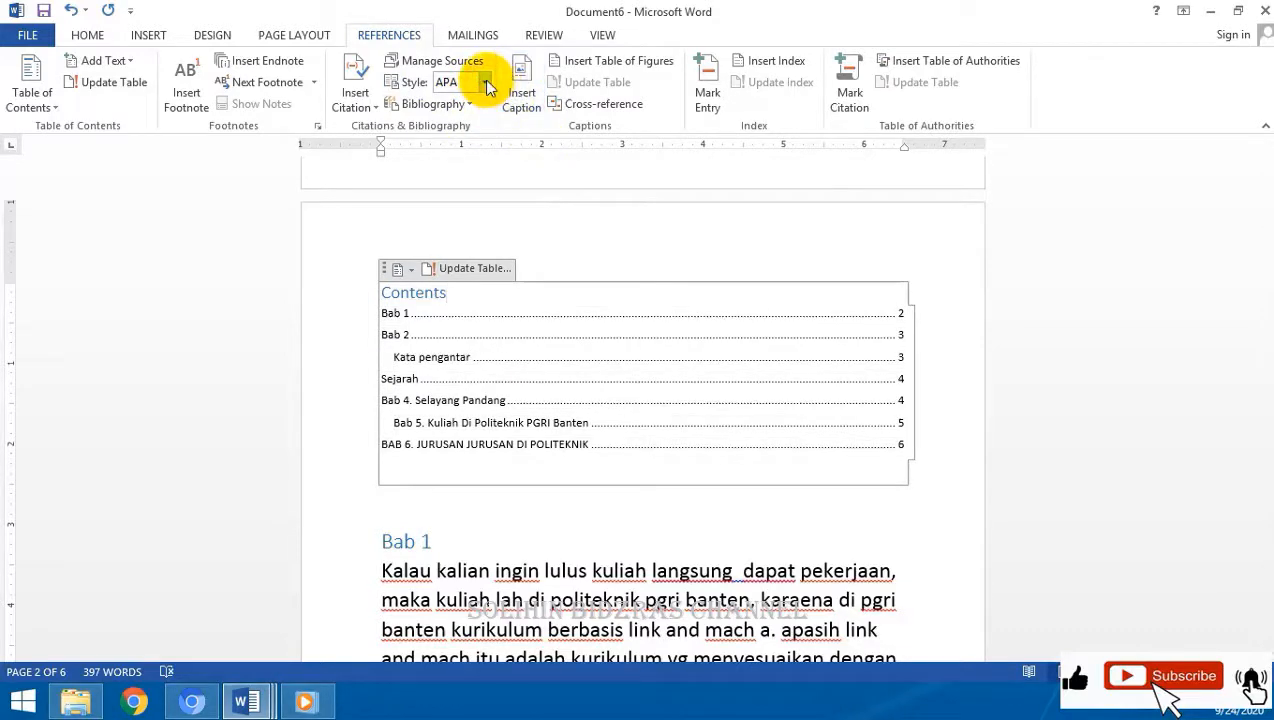
Step: Examine the citation options: the bibliography styles, the source manager and the choices for adding a citation
left_click_drag(797, 571, 548, 535)
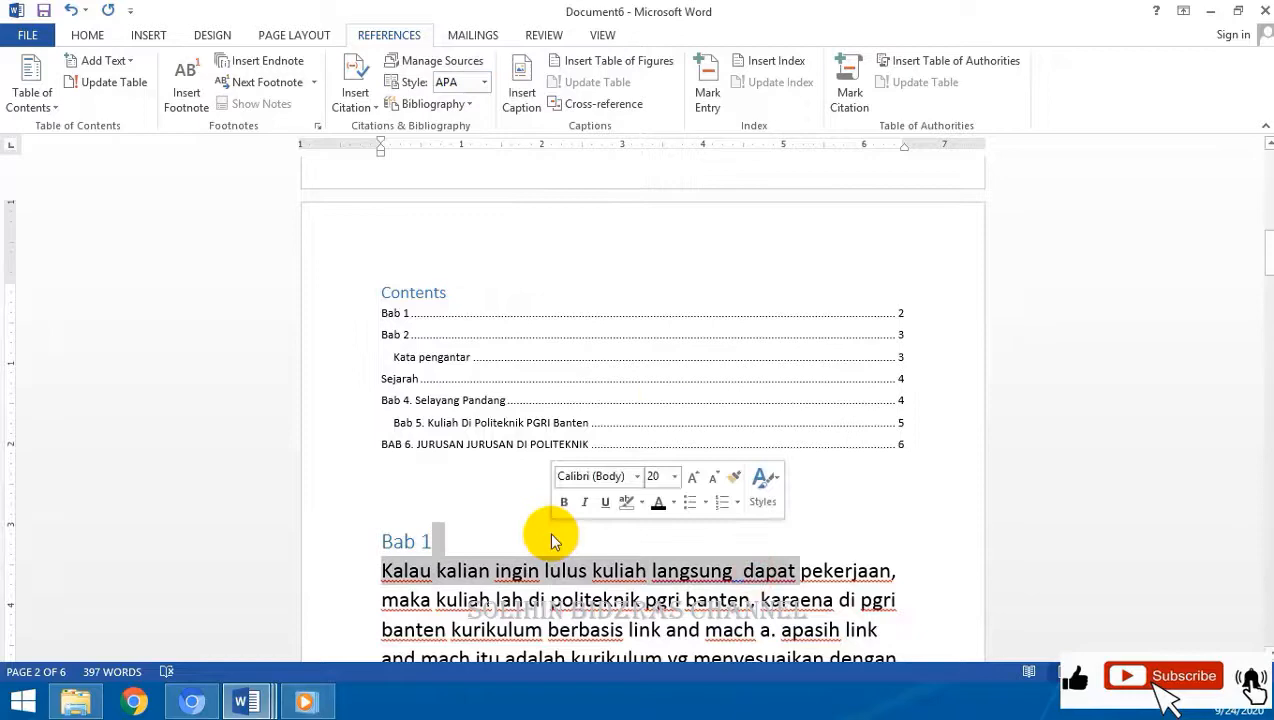
left_click(484, 82)
left_click(754, 236)
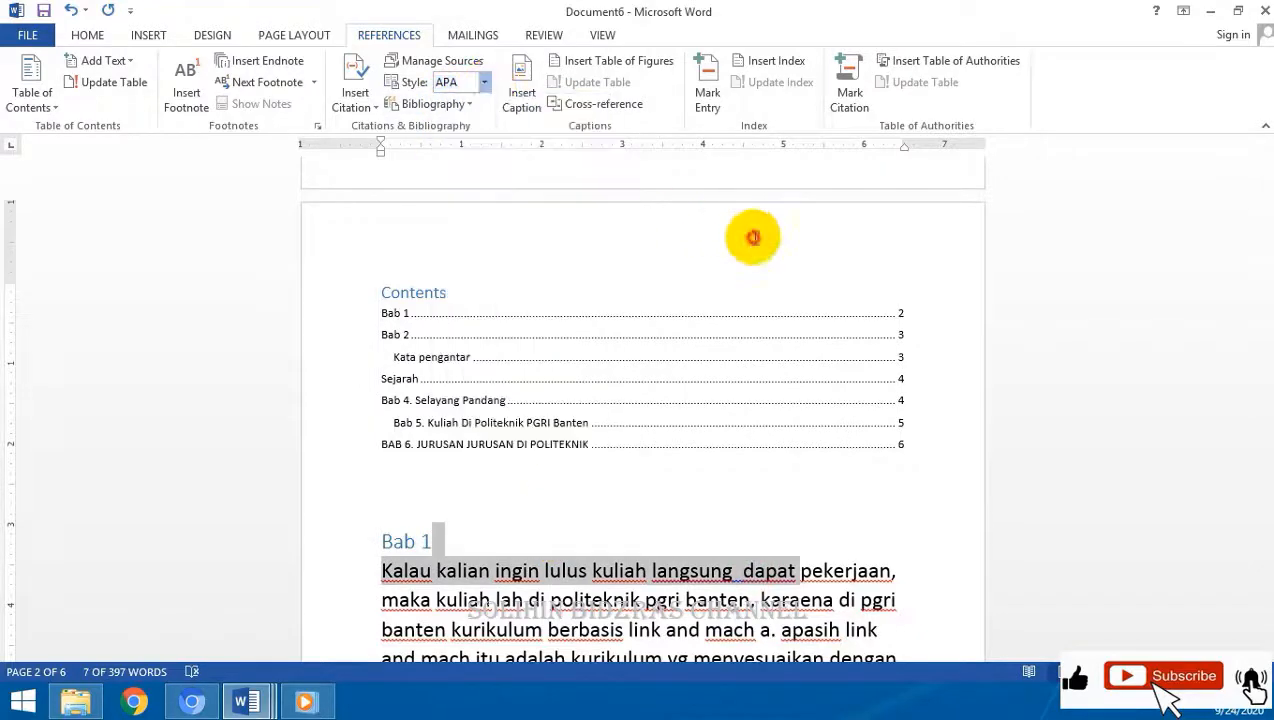
left_click(441, 62)
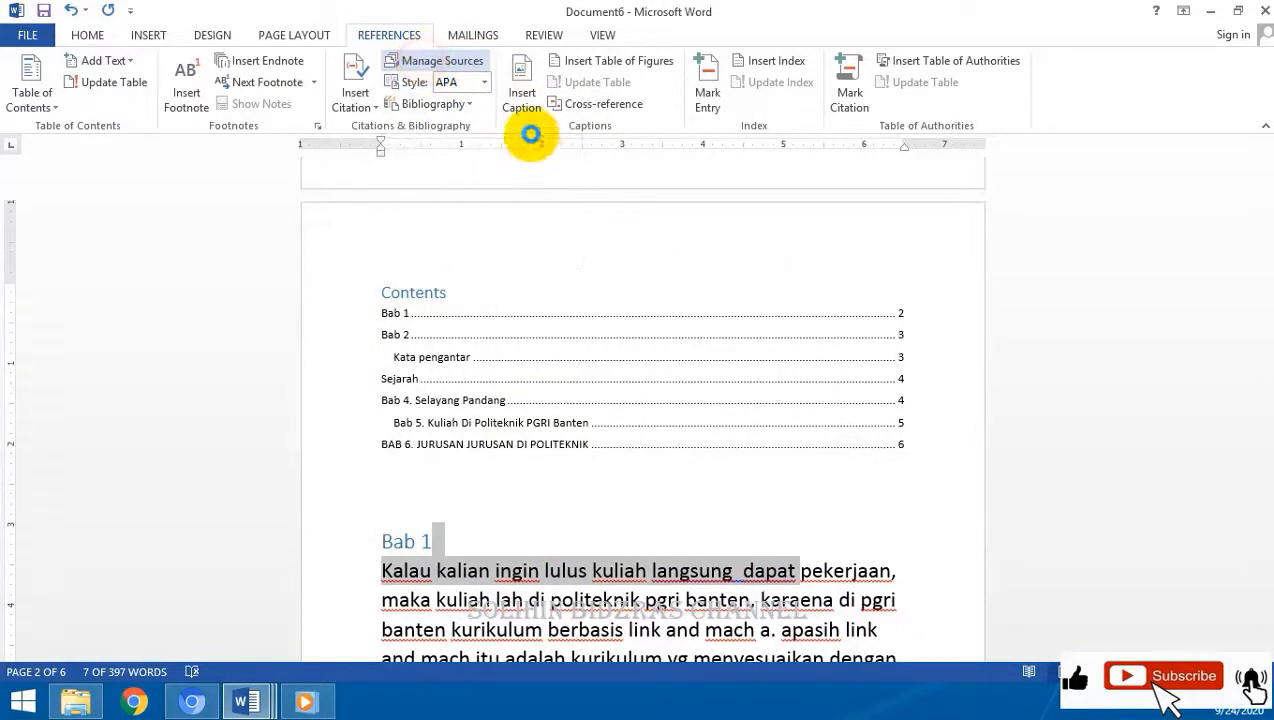
left_click(1038, 530)
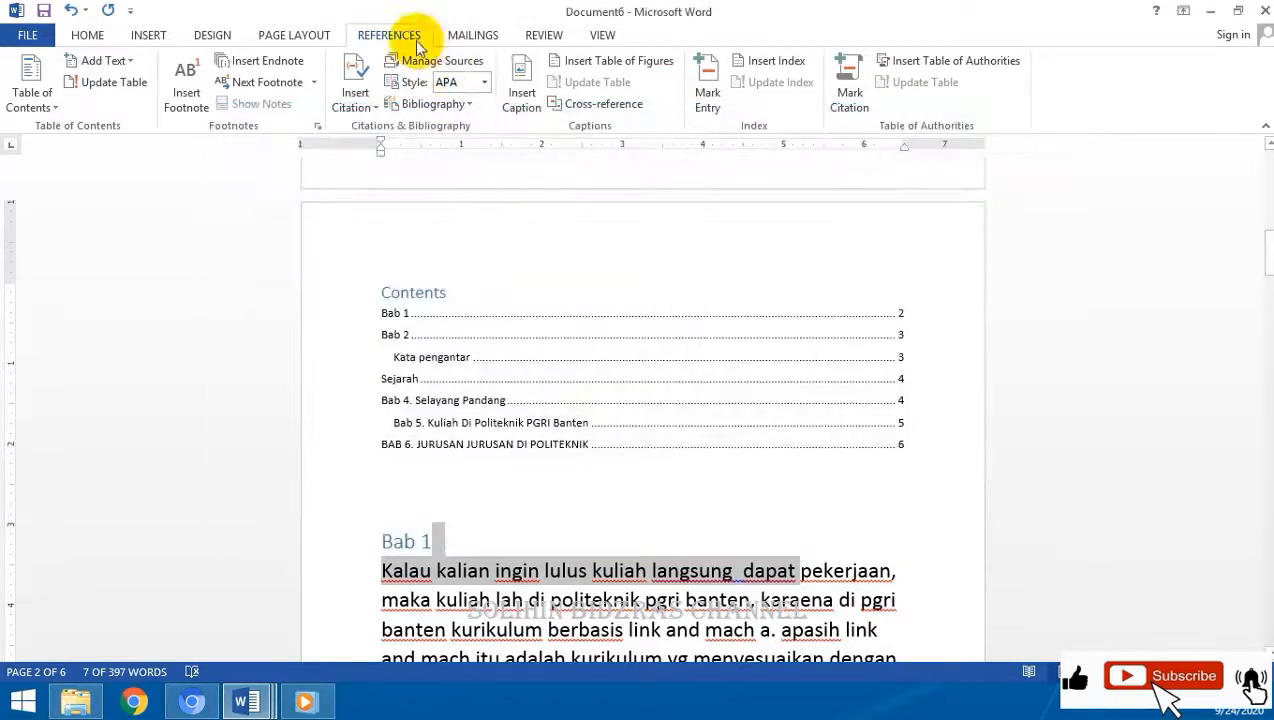
left_click(376, 108)
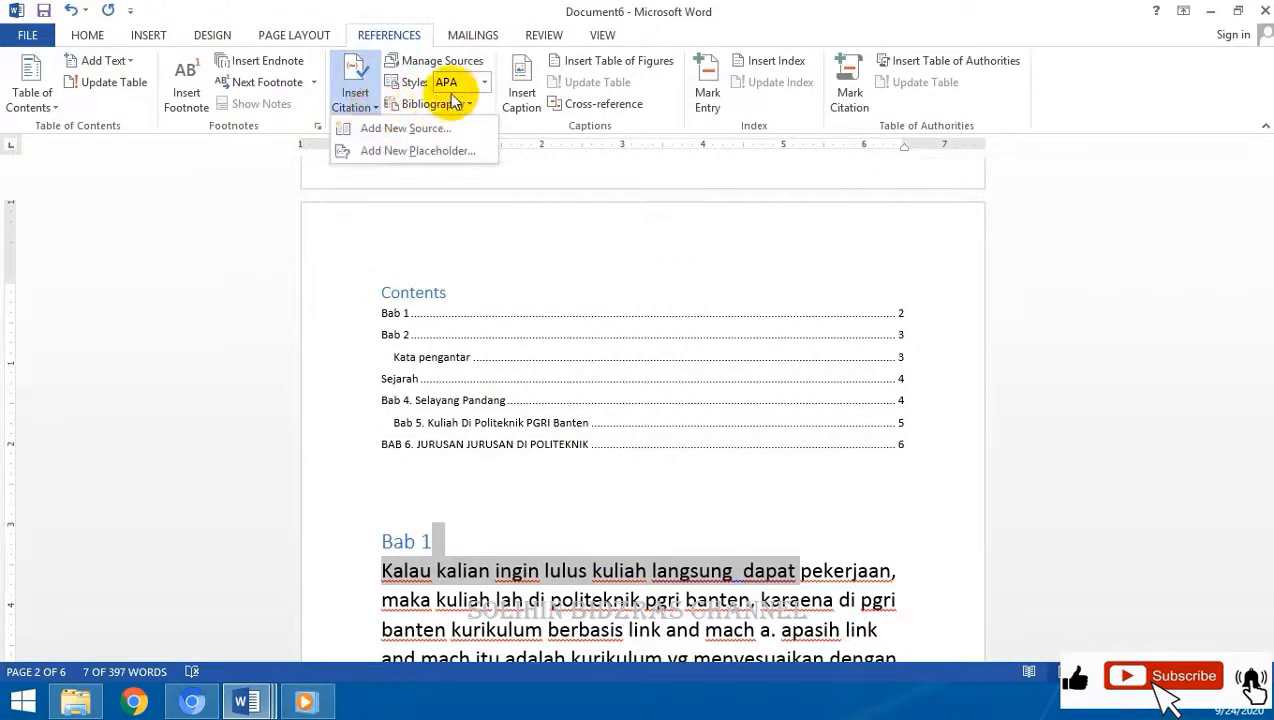
left_click(486, 82)
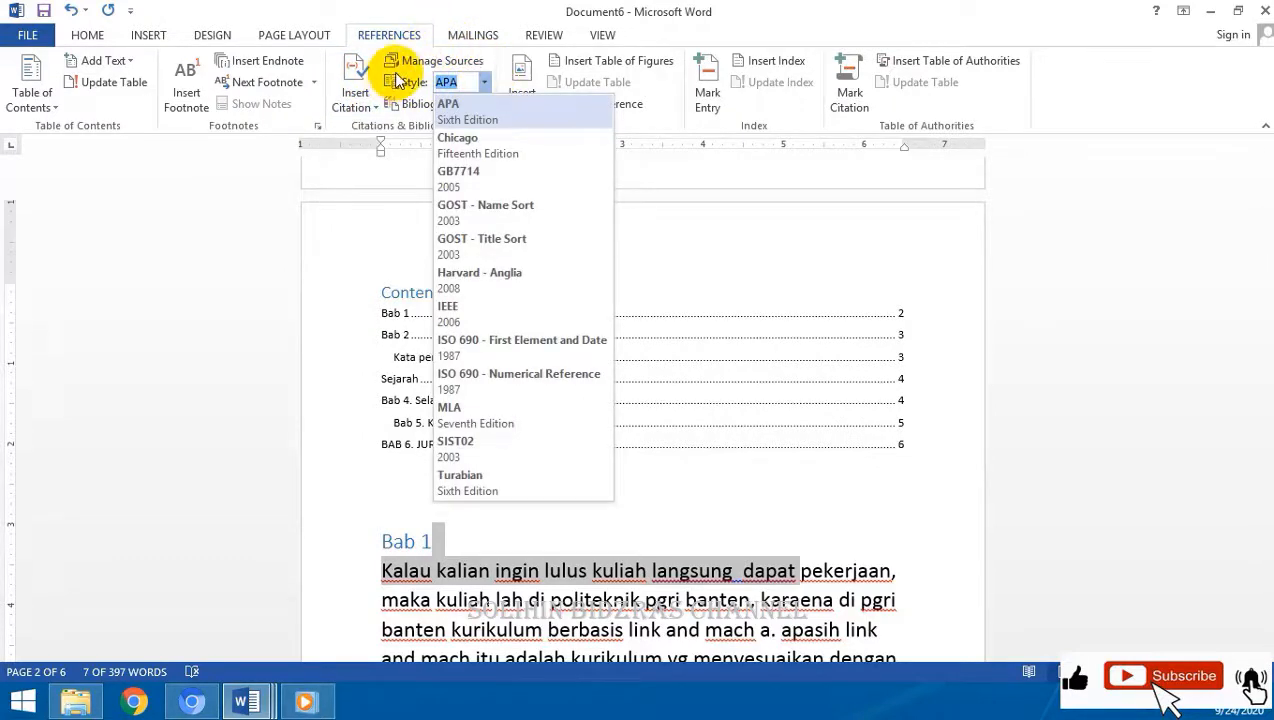
left_click(892, 244)
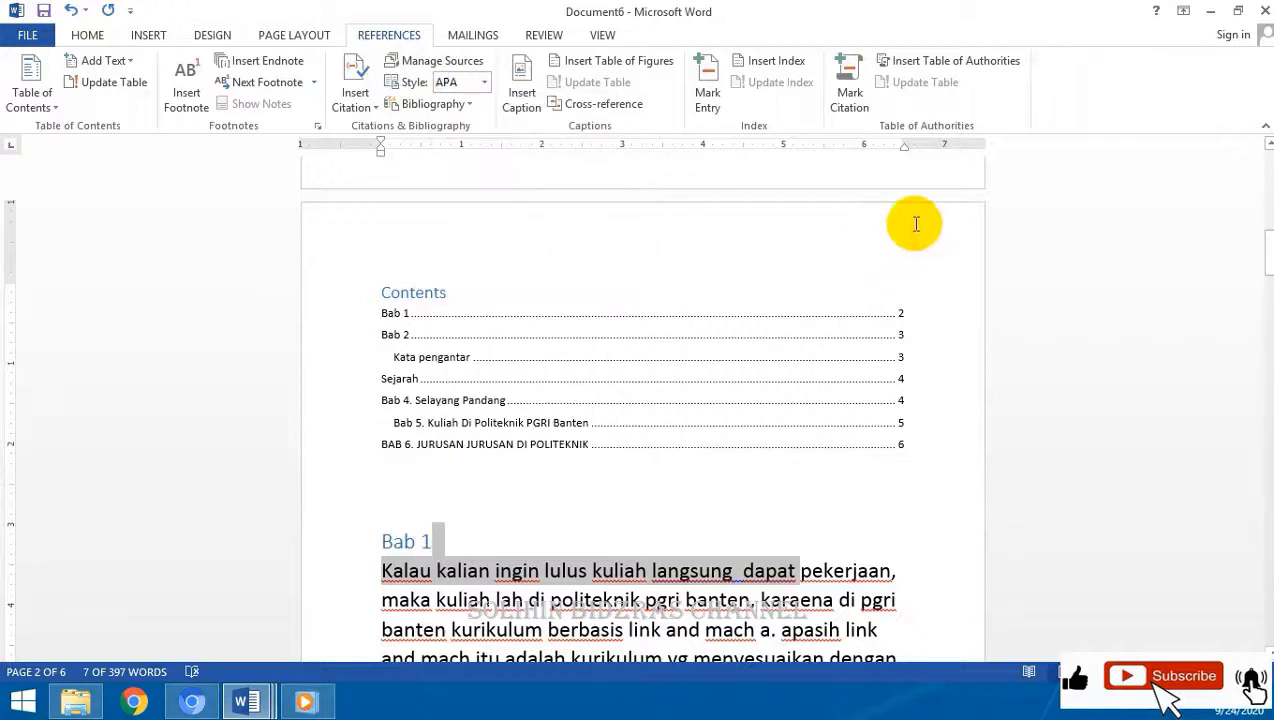
Step: Look at the mail merge commands and create a new blank document
left_click(486, 35)
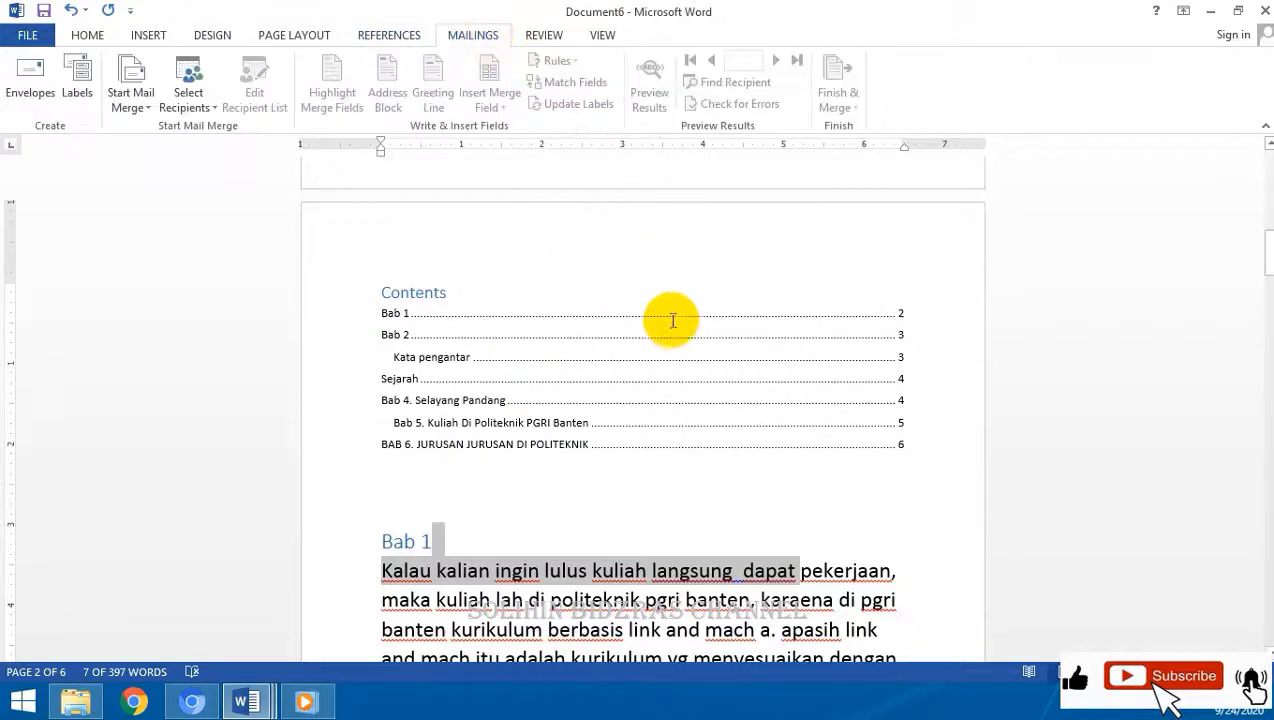
scroll(666, 318, "down", 2)
left_click(668, 328)
key("ctrl+n")
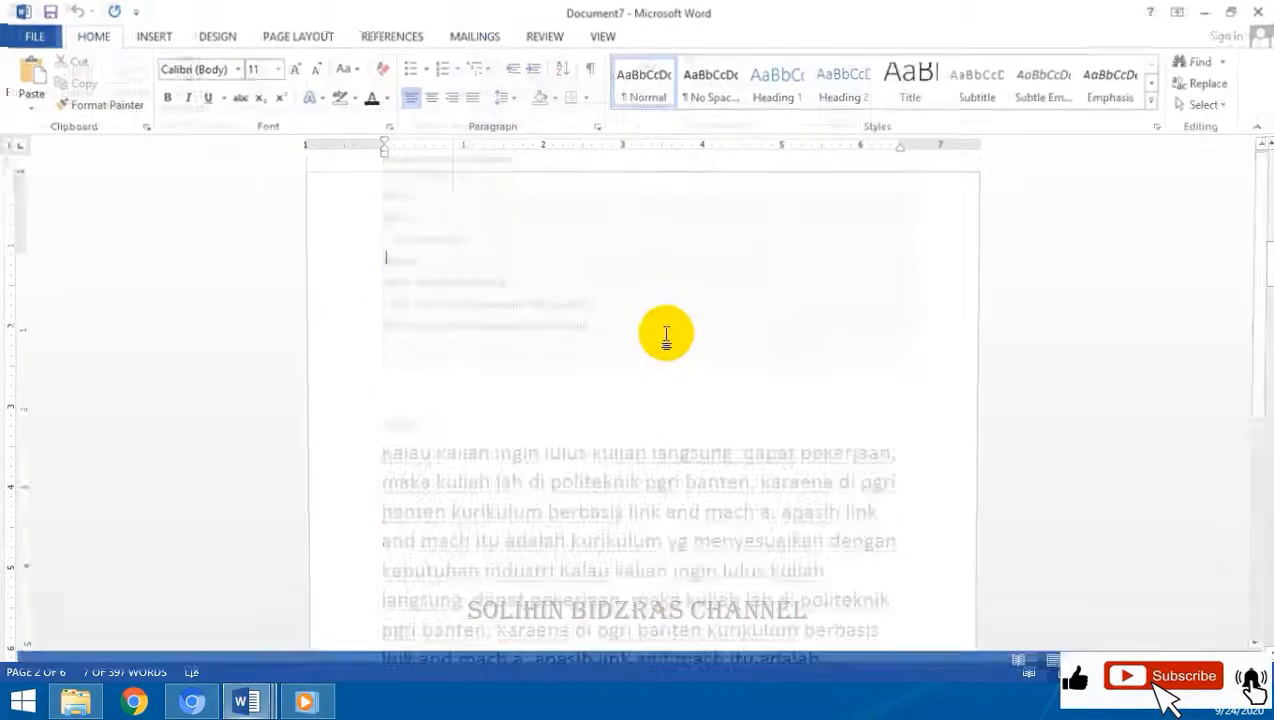
Step: Try out the gridlines and the Navigation pane in the blank document, hiding each of them again
left_click(488, 37)
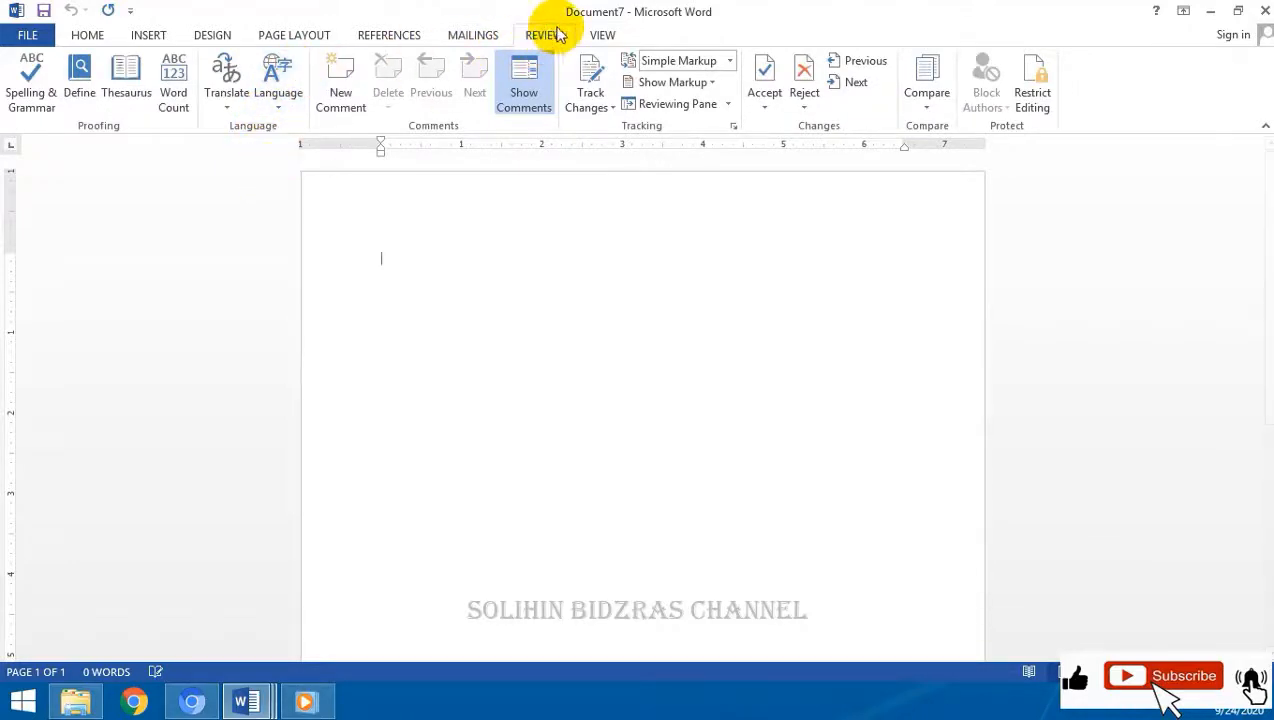
left_click(601, 34)
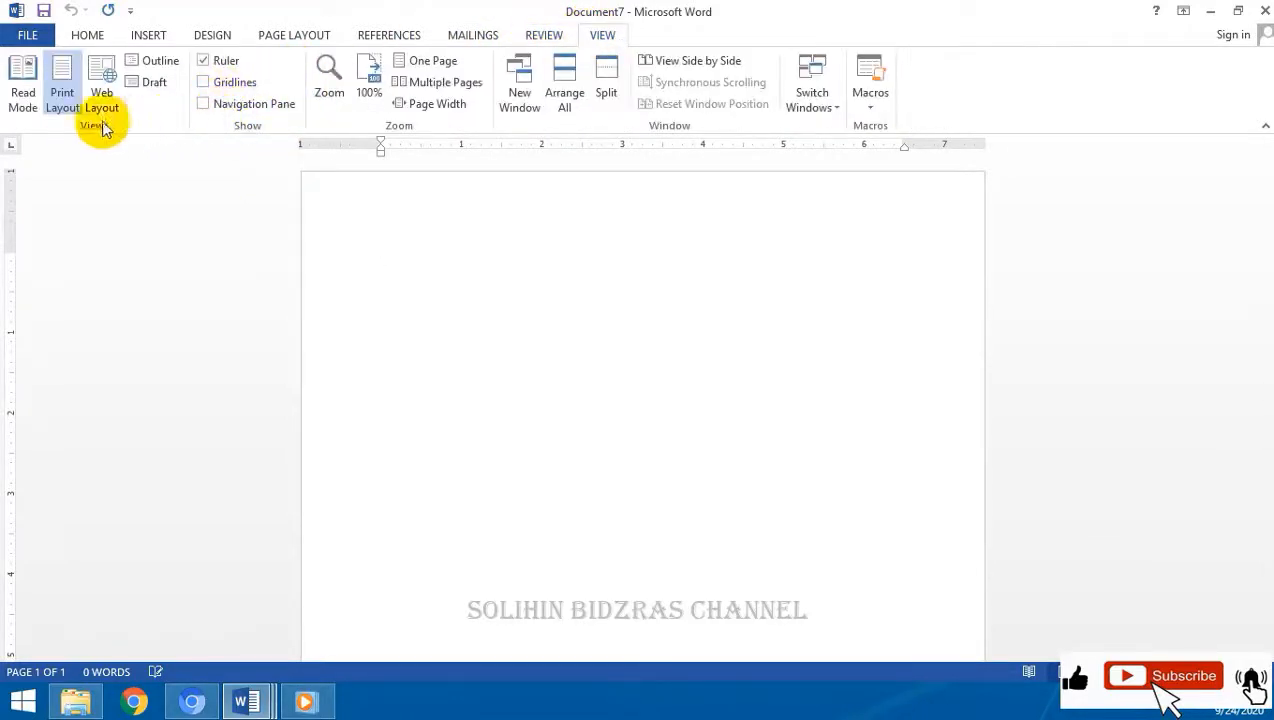
left_click(205, 84)
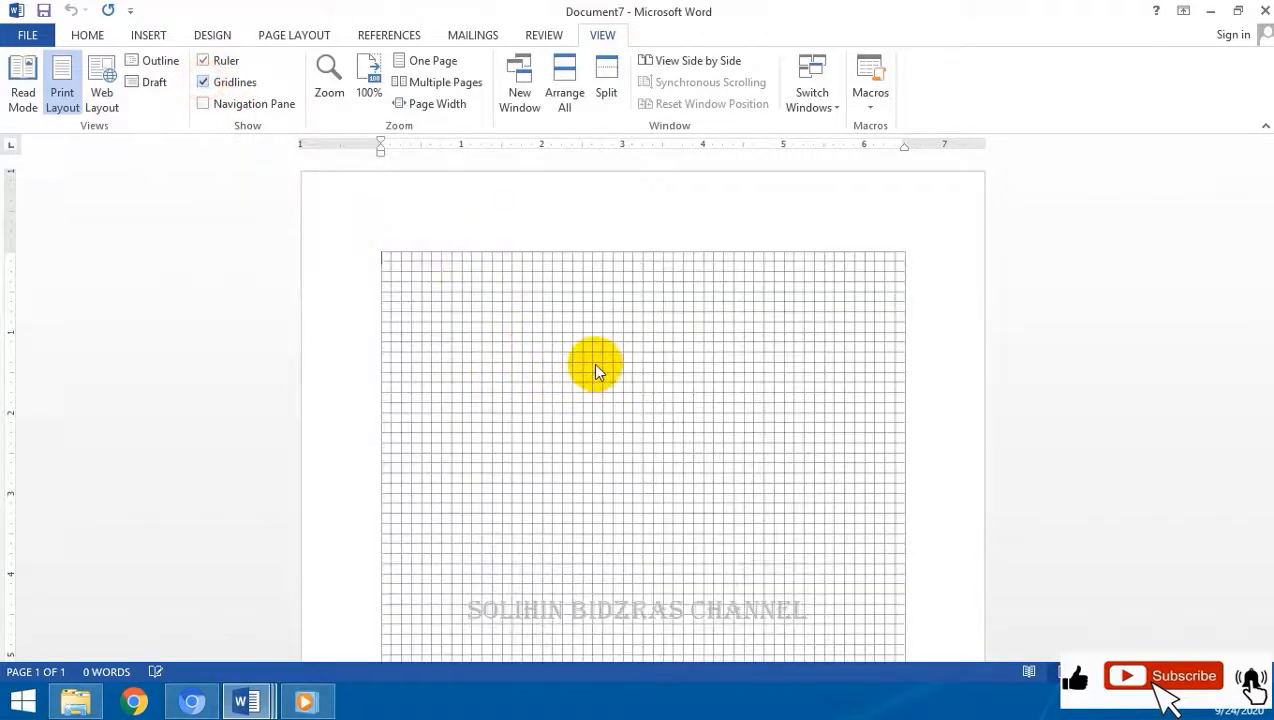
left_click(222, 83)
left_click(204, 104)
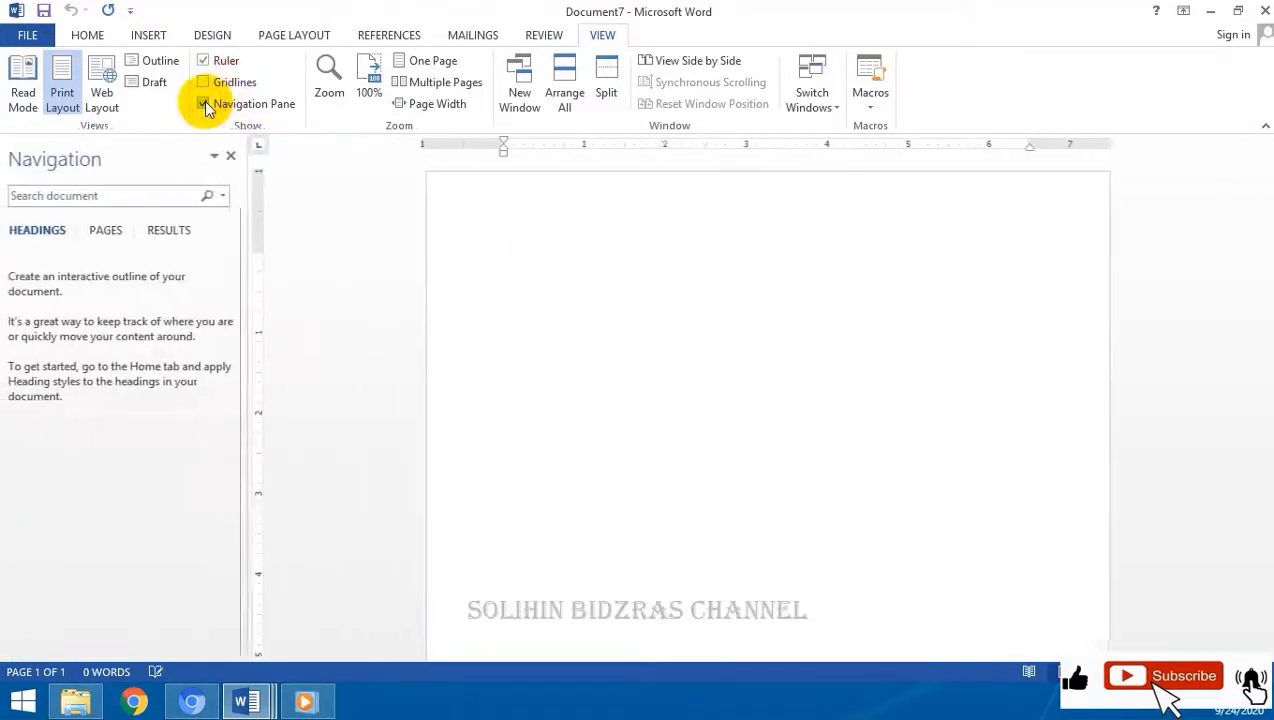
left_click(205, 104)
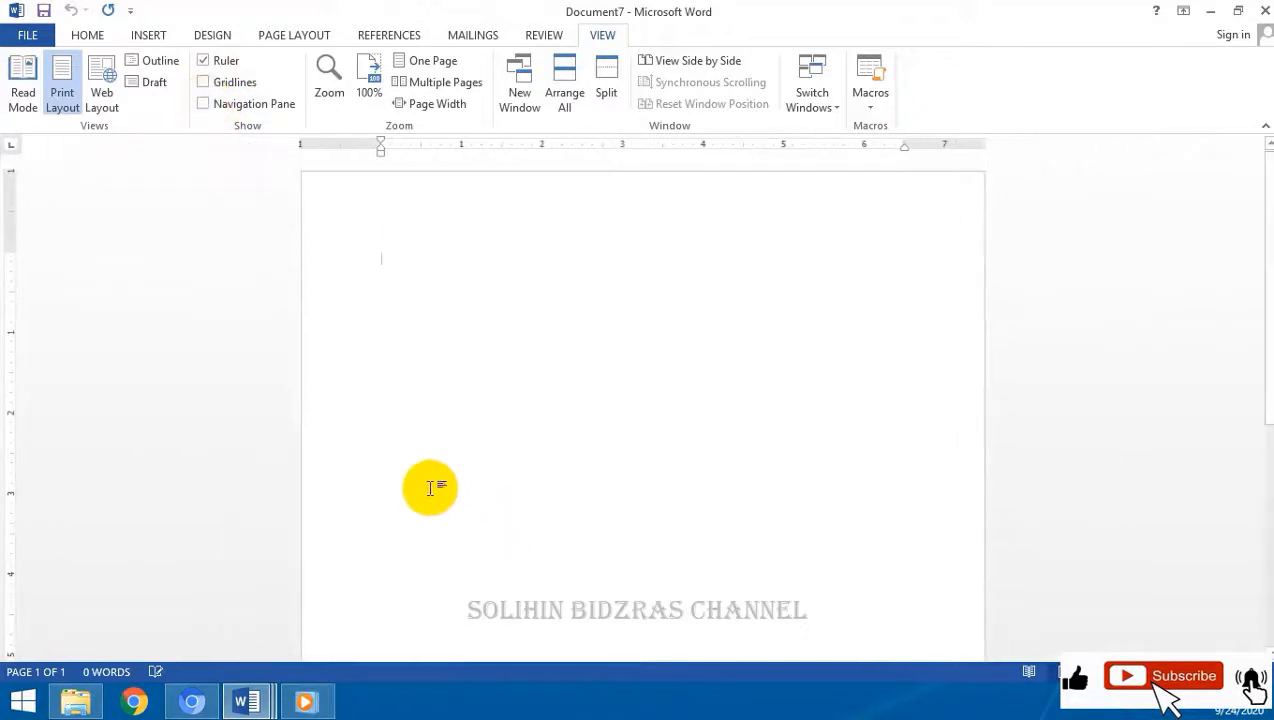
Step: Switch back to Document6 and display the Navigation pane beside its table of contents page
left_click(252, 698)
left_click(945, 620)
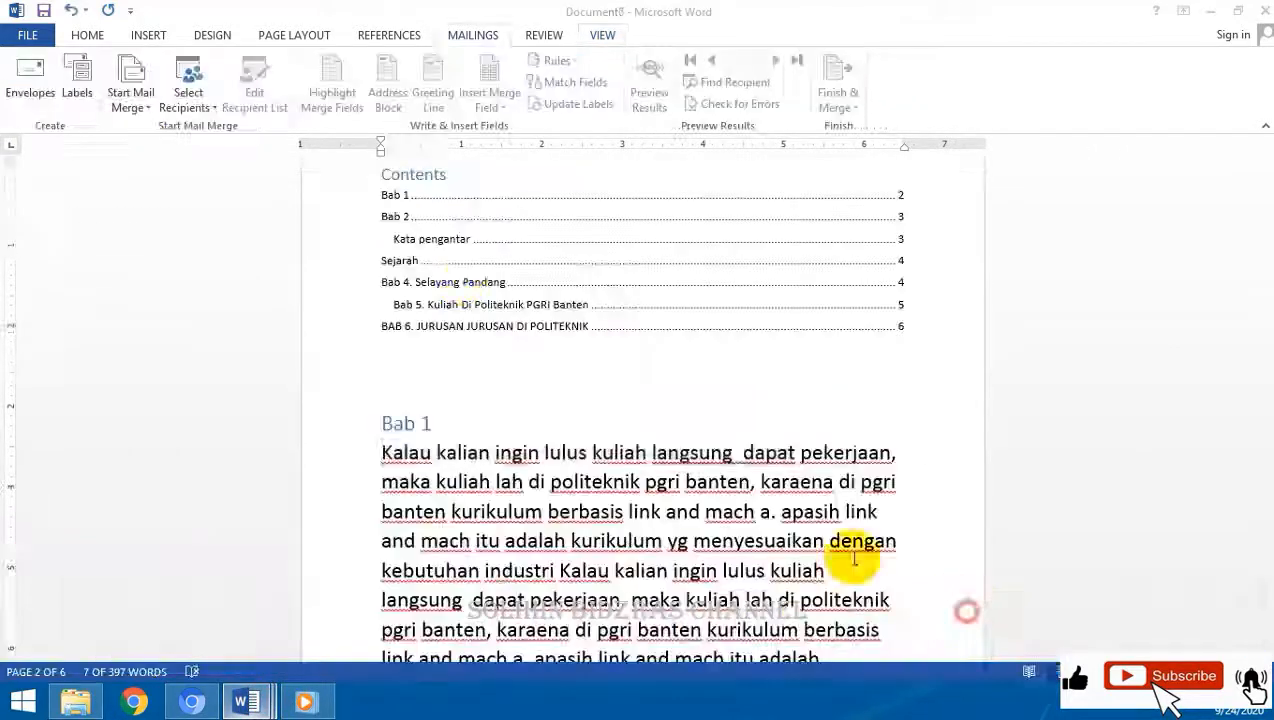
scroll(663, 364, "up", 4)
scroll(661, 408, "down", 2)
scroll(661, 408, "up", 3)
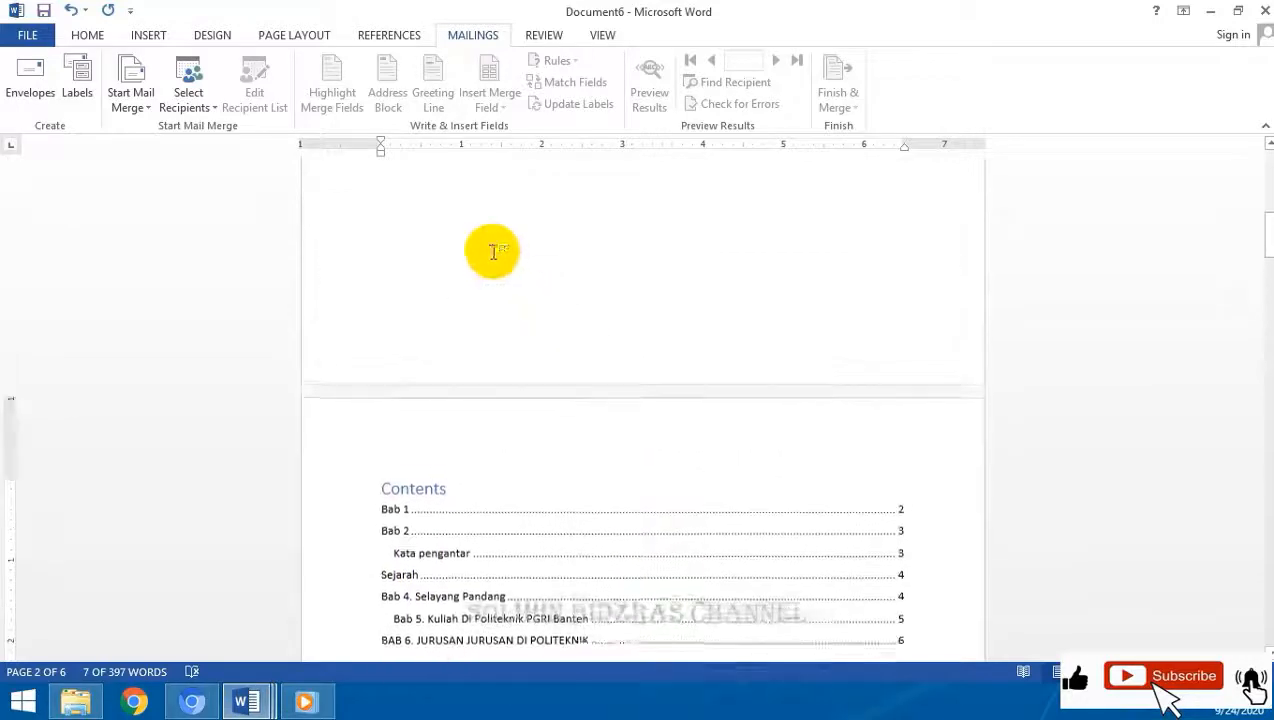
scroll(492, 250, "down", 3)
left_click(602, 35)
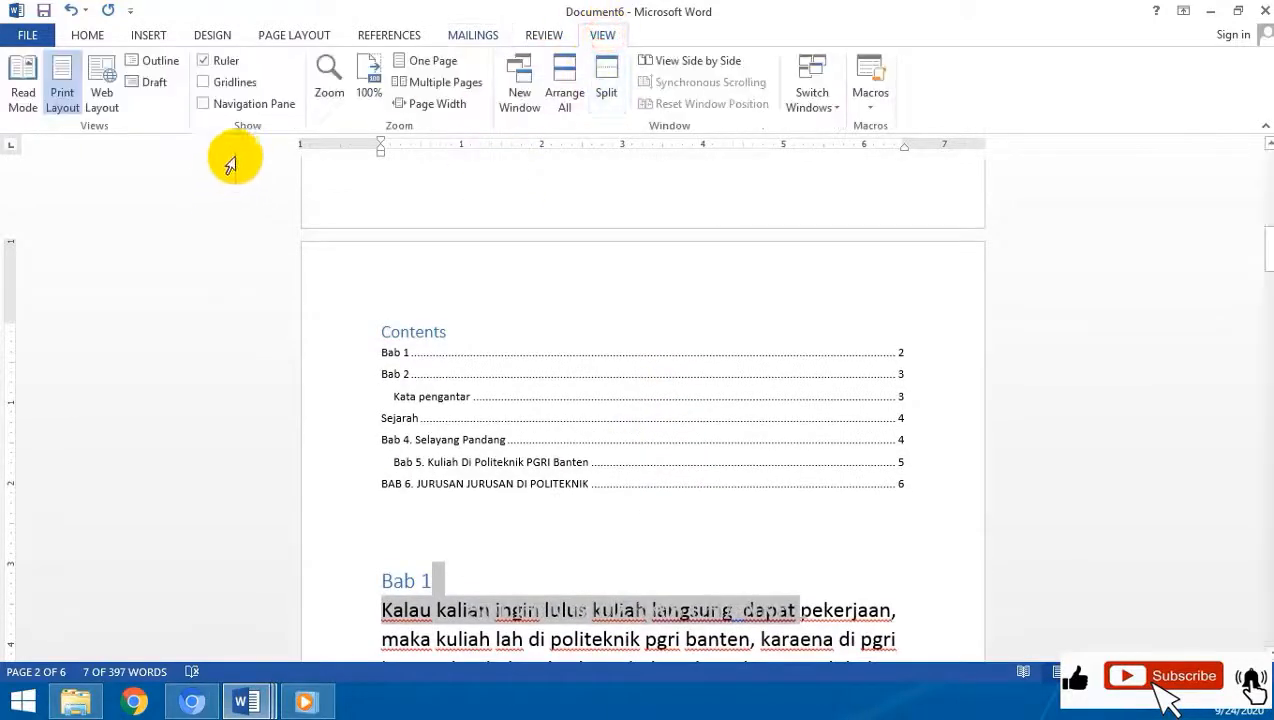
left_click(205, 103)
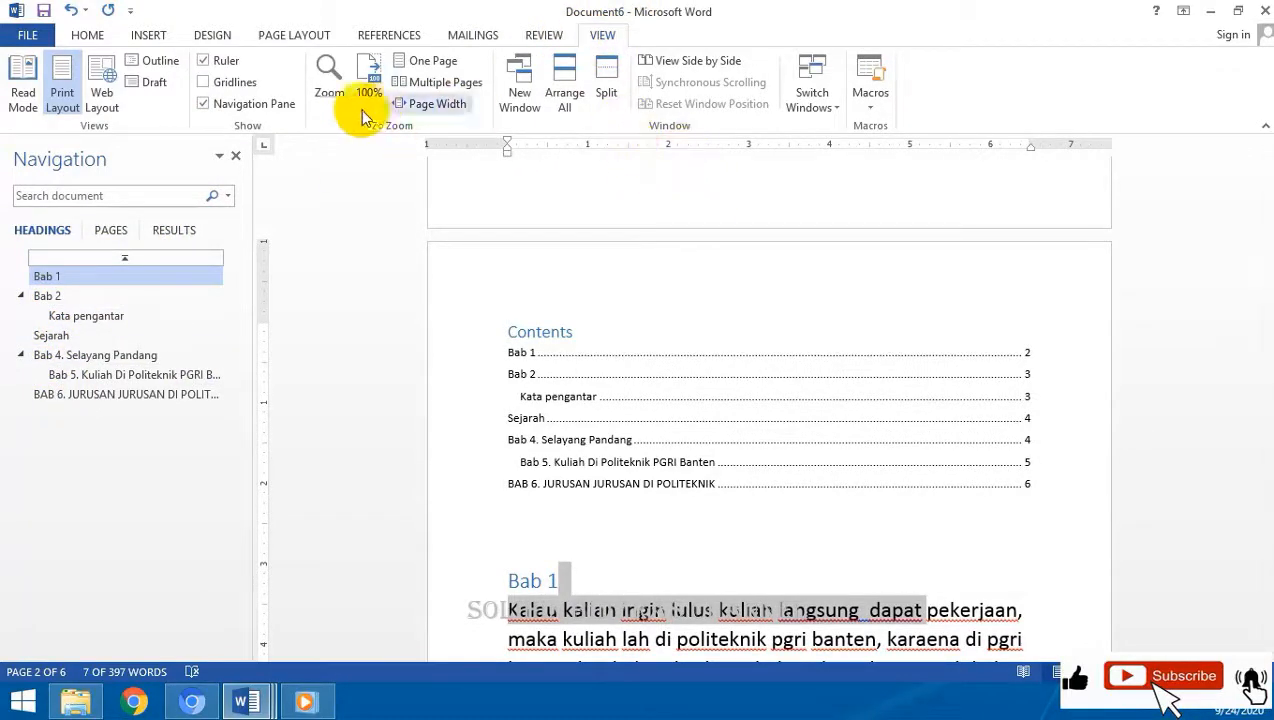
left_click(95, 34)
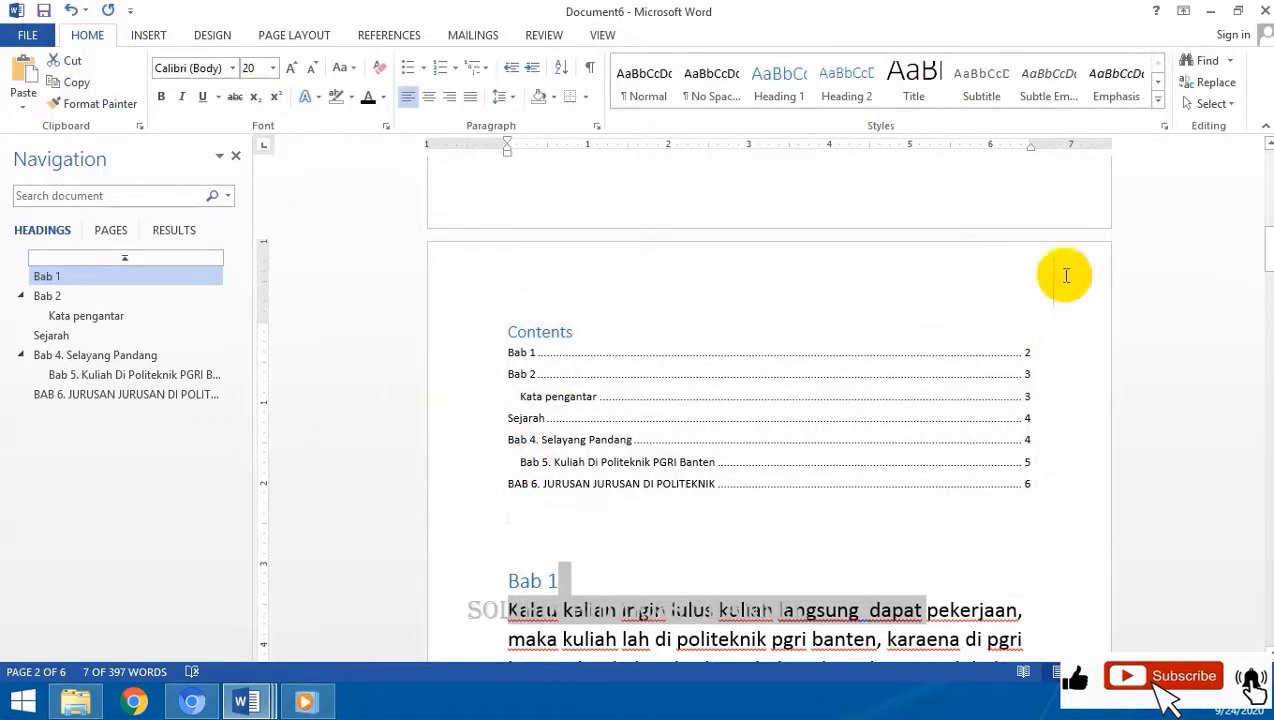
left_click(813, 300)
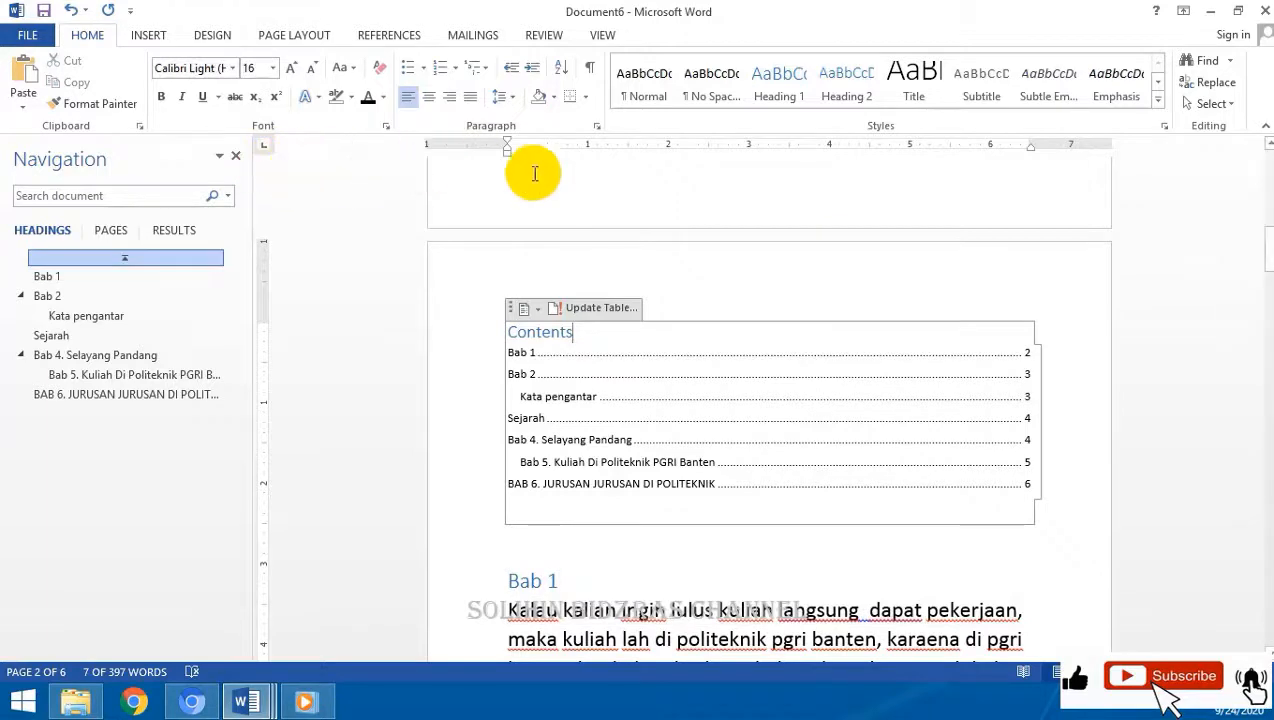
Step: Place the cursor on the blank first page of the document and close the Navigation pane
left_click(580, 188)
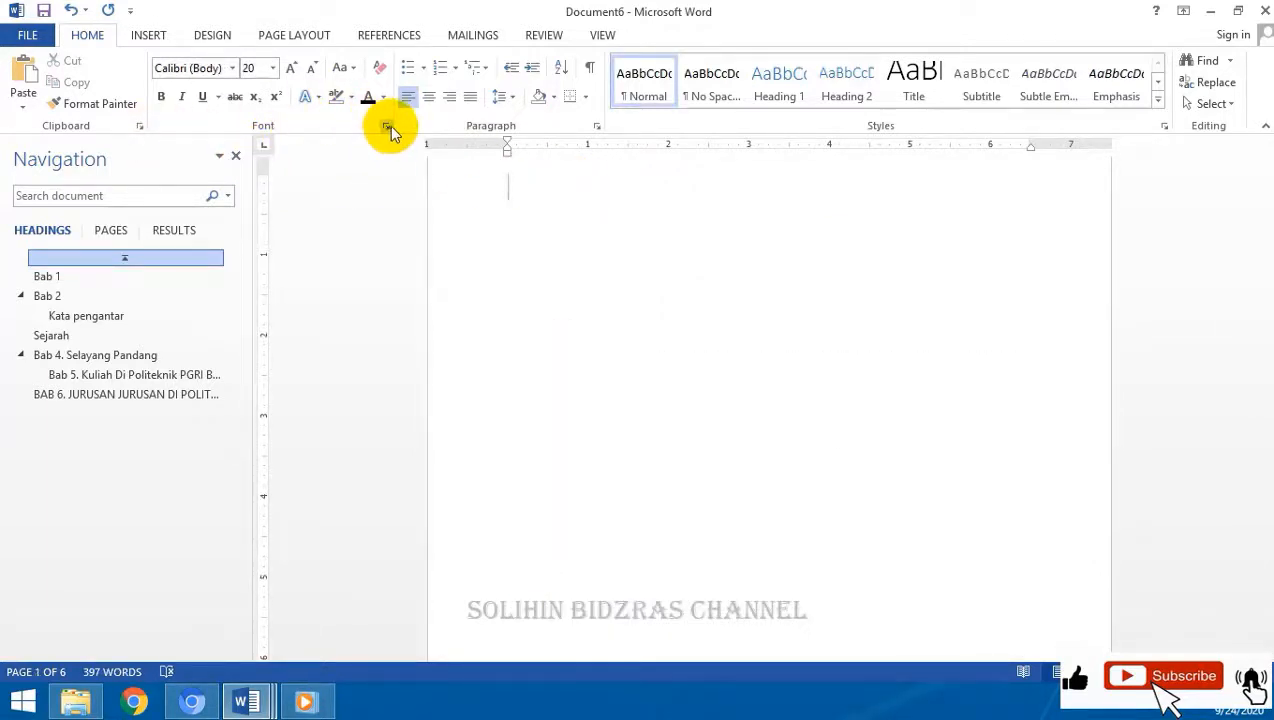
left_click(238, 156)
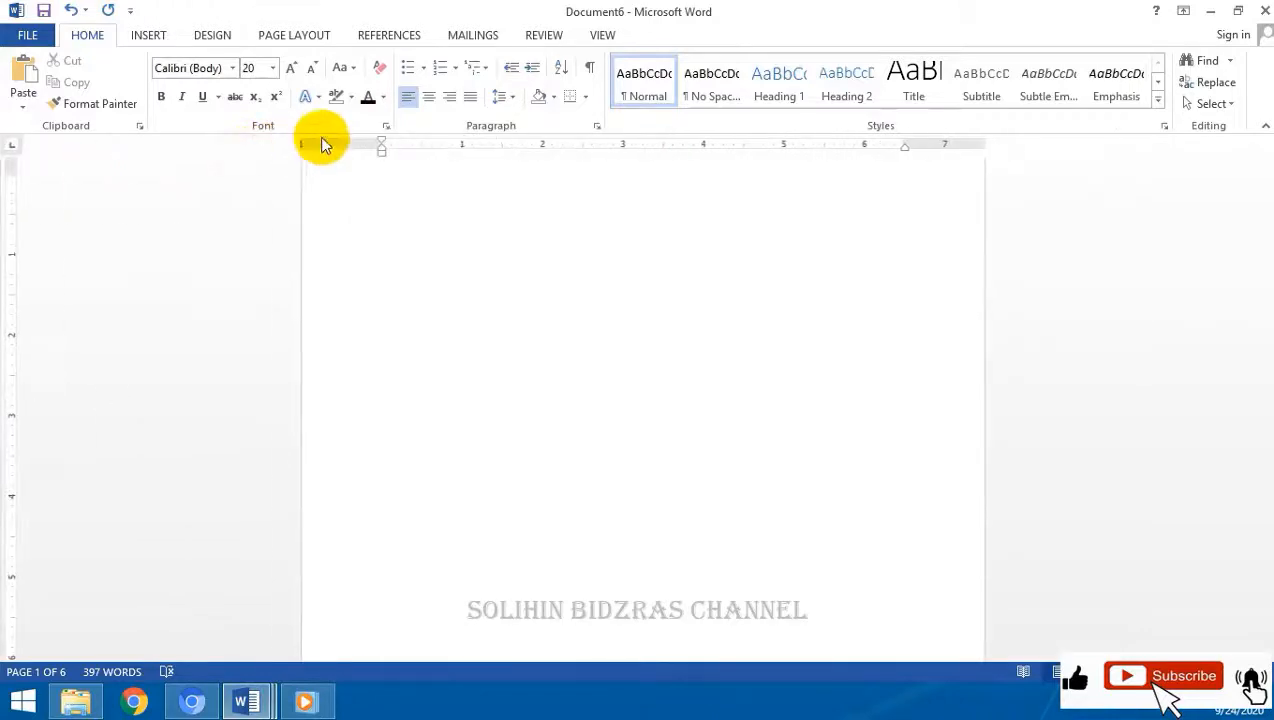
left_click(386, 163)
Step: Try out size 10, bold style and the Adobe Arabic font in the Font dialog, without applying them
left_click(386, 126)
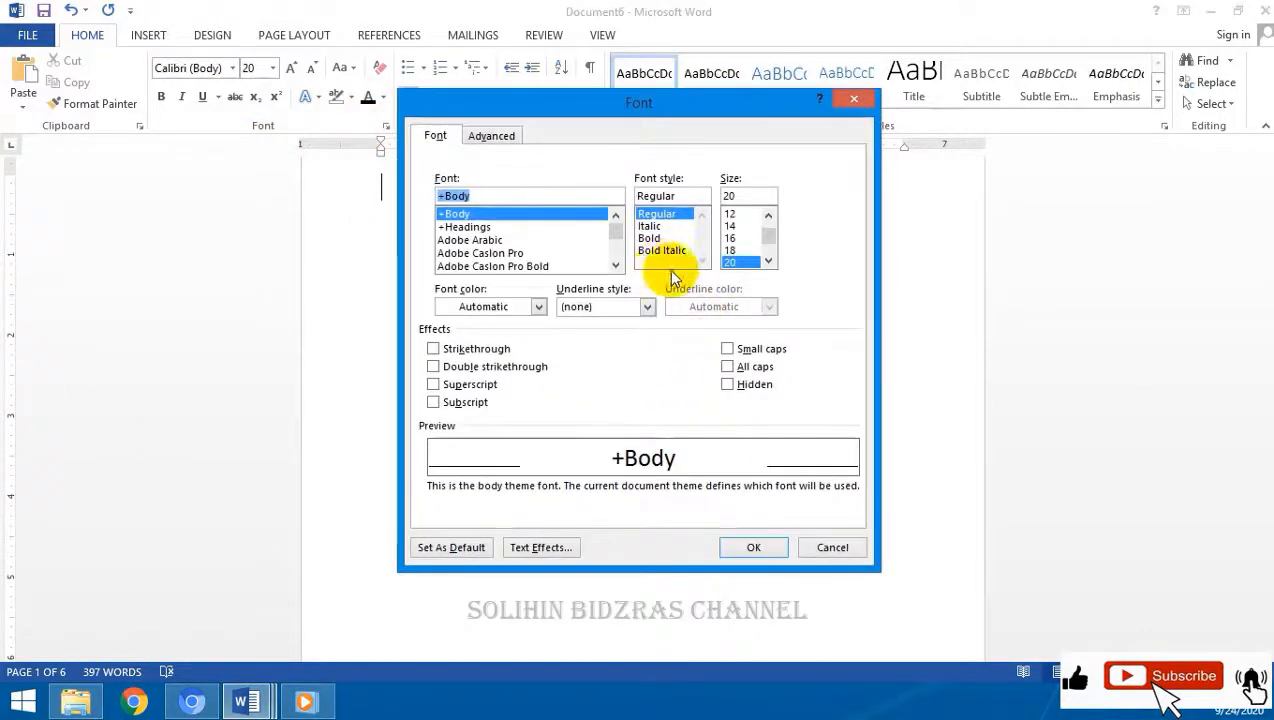
left_click_drag(768, 235, 769, 208)
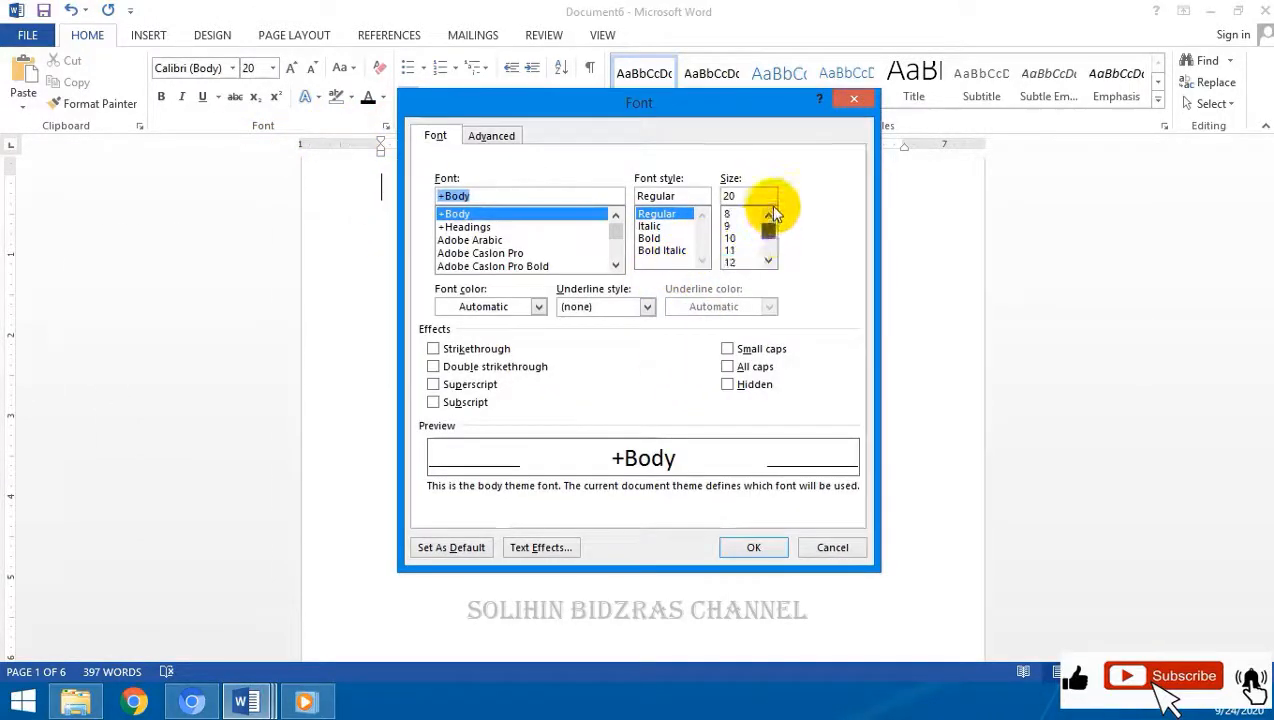
left_click(735, 238)
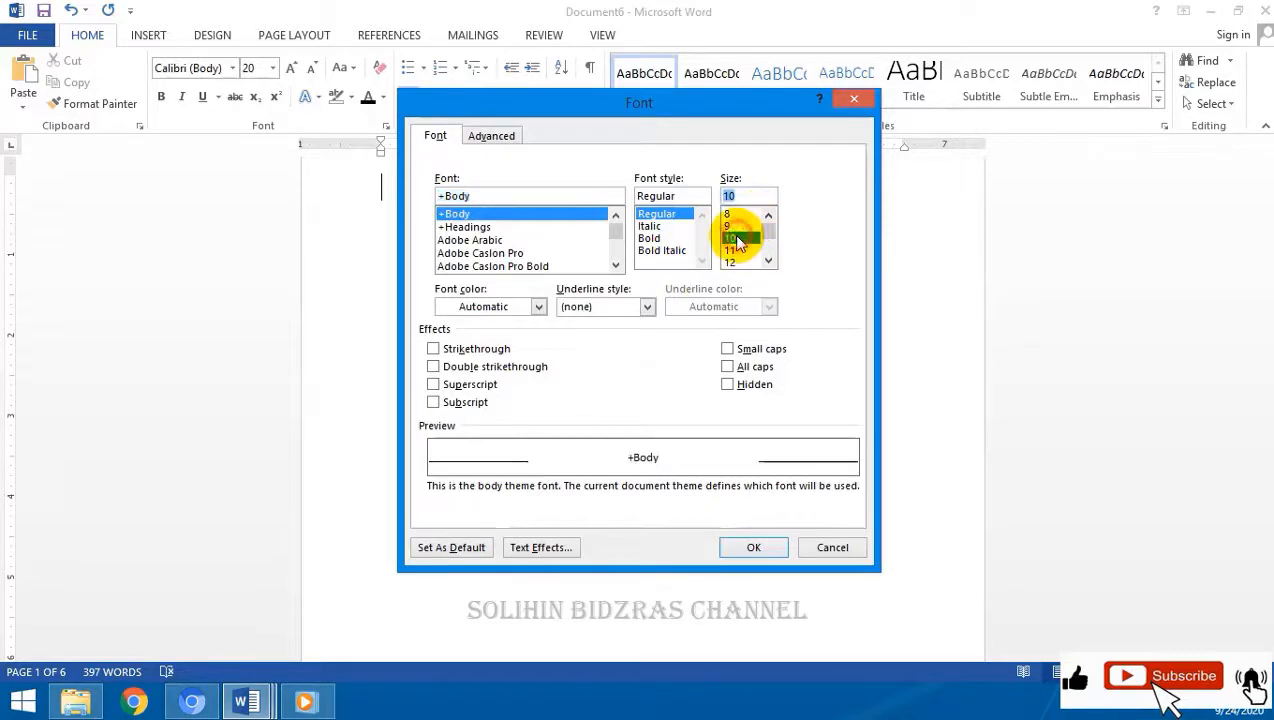
left_click(650, 238)
left_click(485, 241)
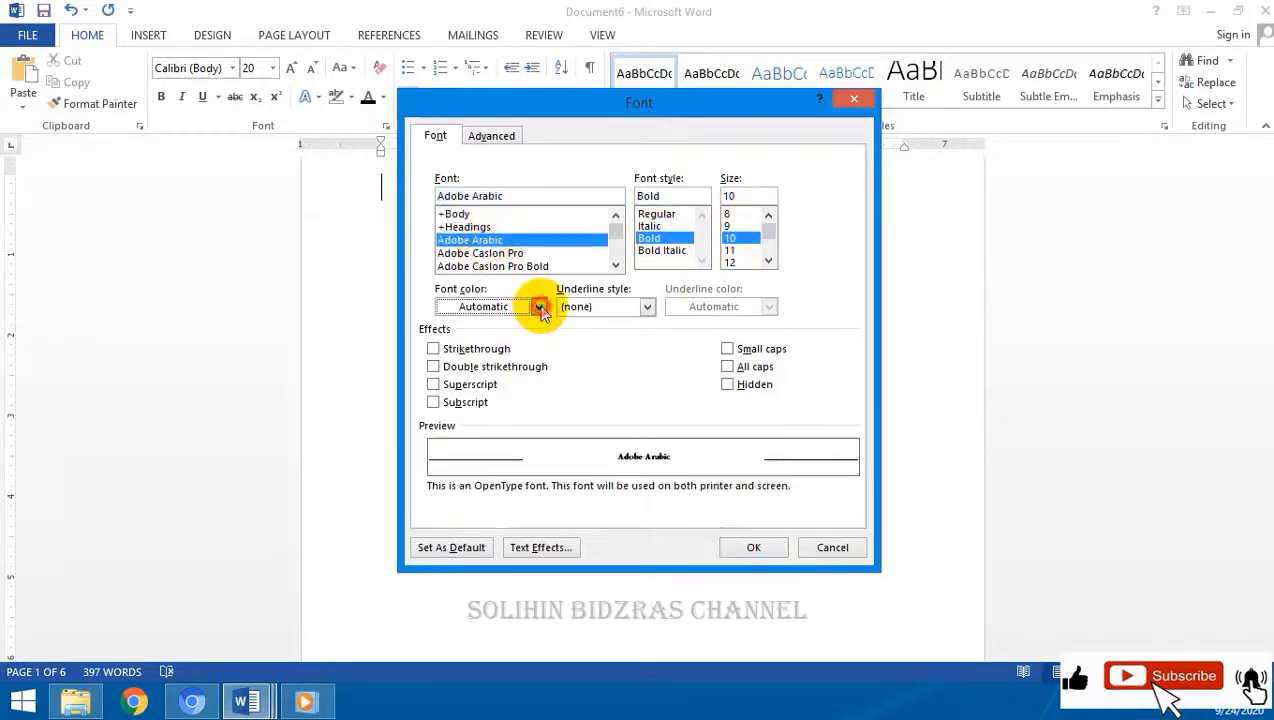
left_click(540, 307)
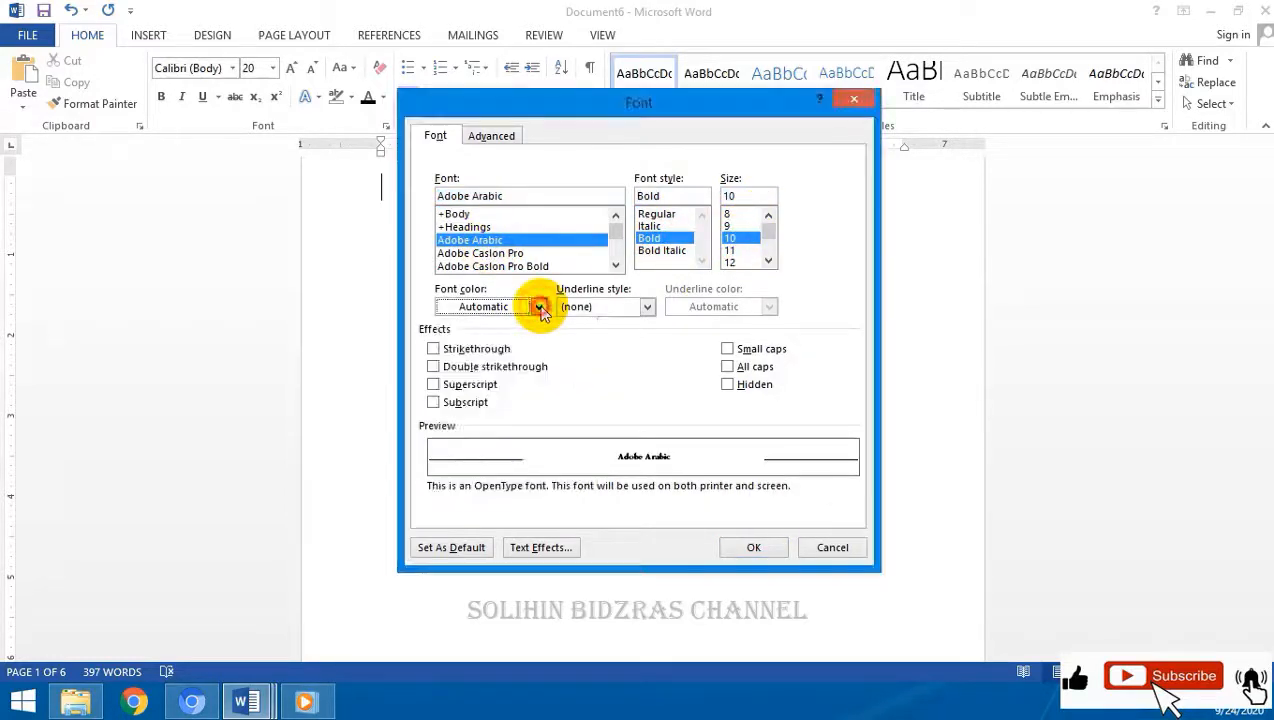
left_click(838, 554)
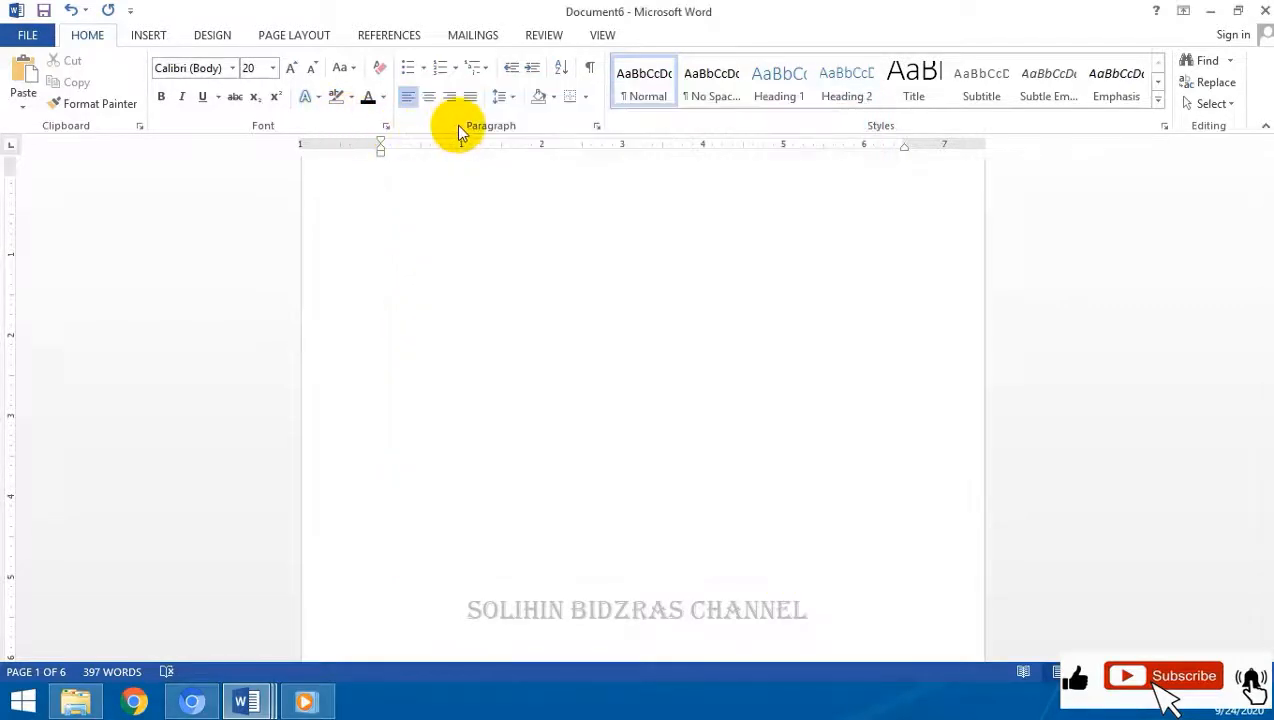
Step: Look at the line spacing choices in the paragraph settings and open the Tabs dialog, moving it clear of the ruler
left_click(596, 125)
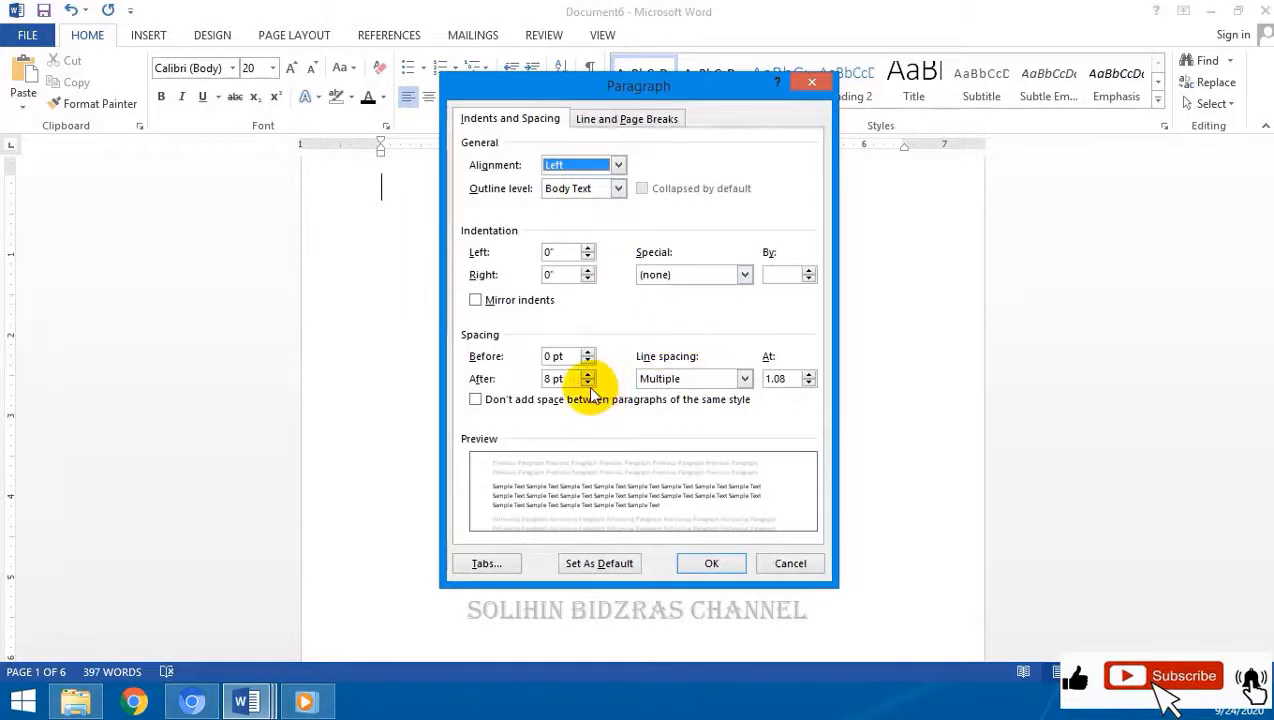
left_click(744, 378)
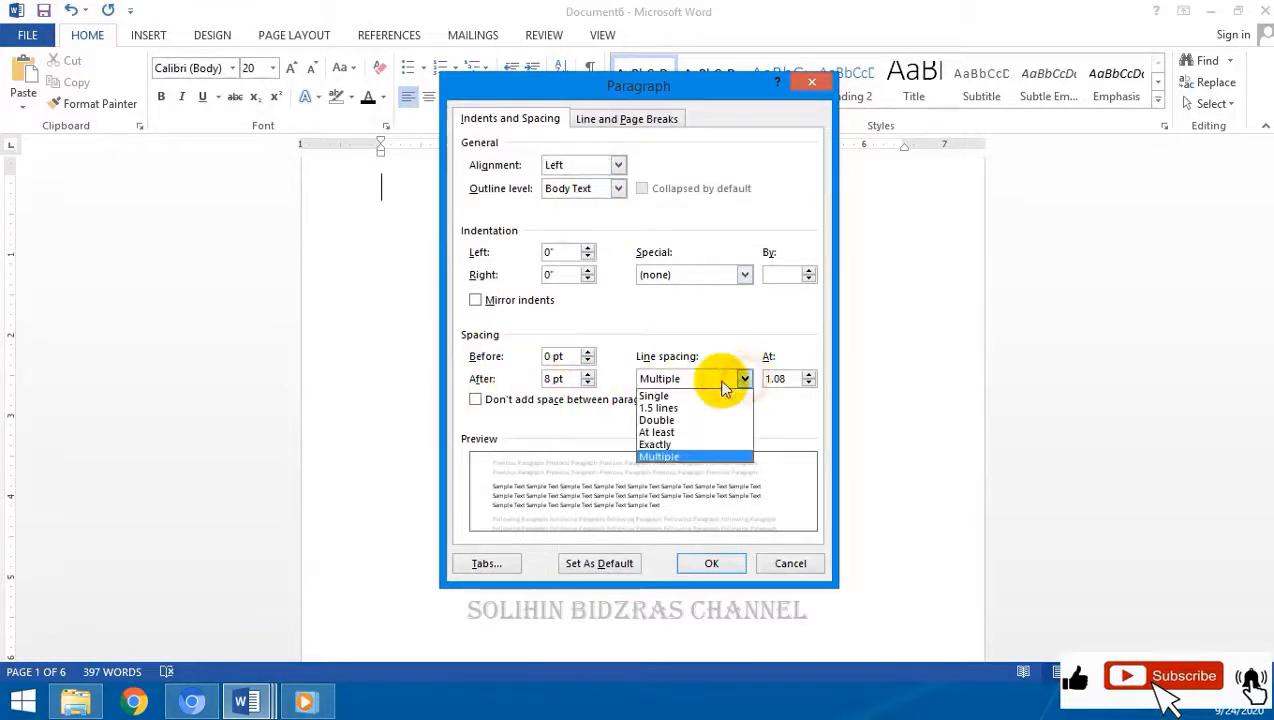
left_click(561, 428)
left_click(497, 563)
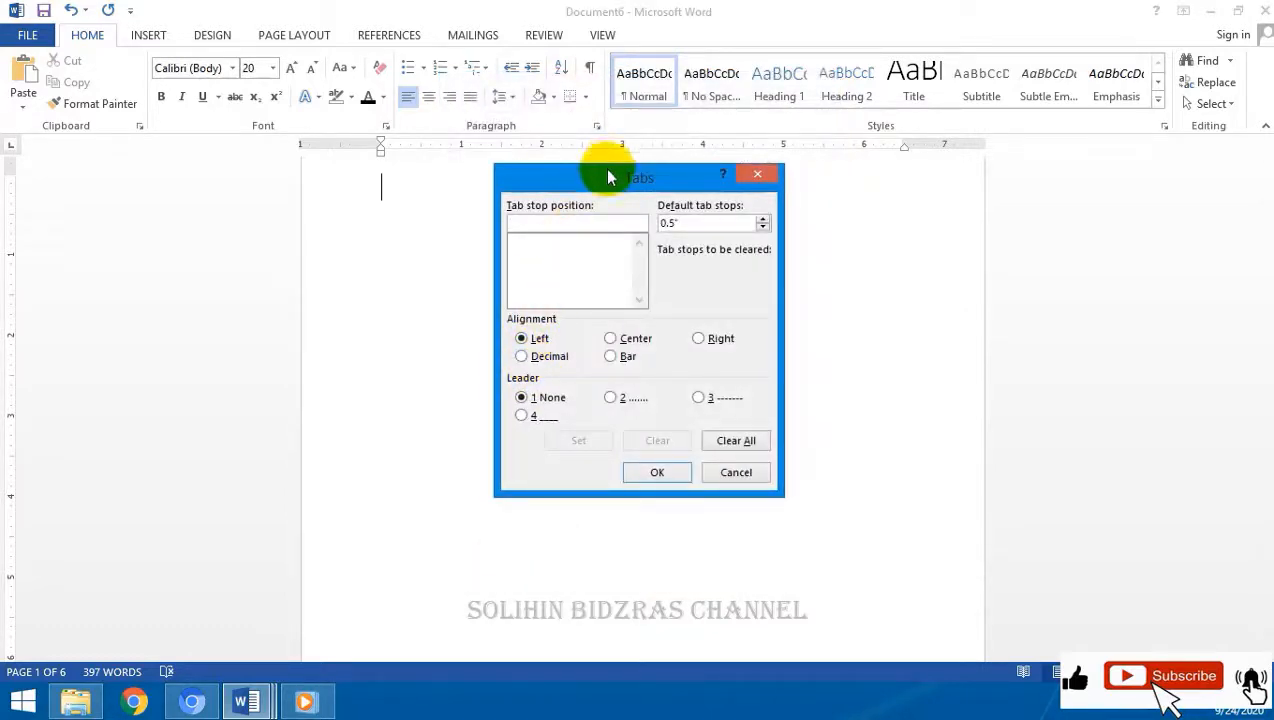
left_click_drag(608, 177, 679, 309)
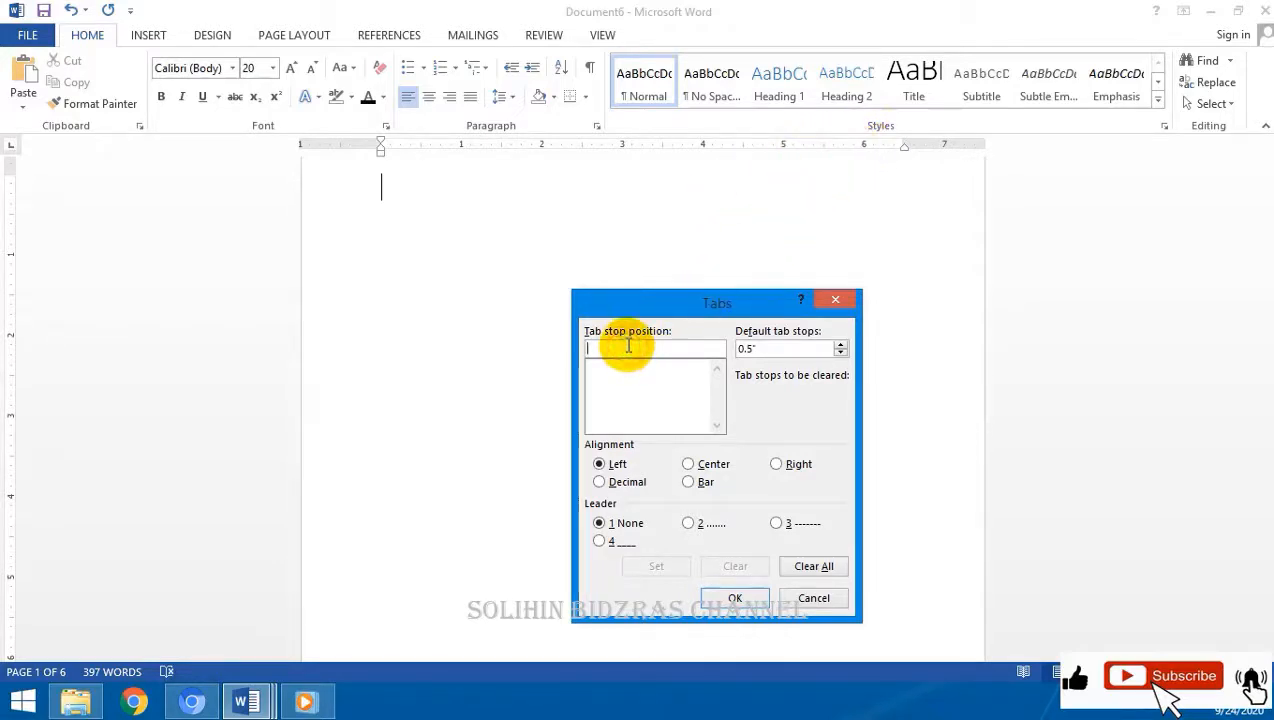
Step: Try to set a left-aligned tab stop at 5,5 with dotted leader style 2
type("5")
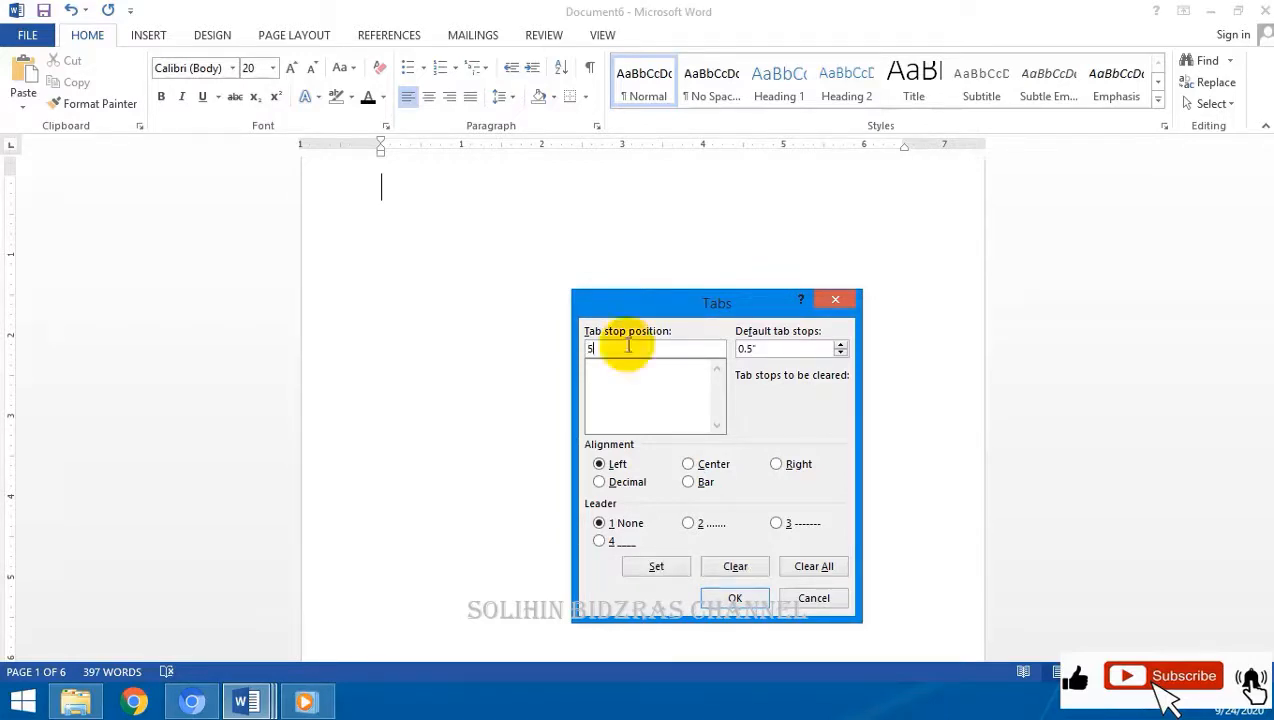
type(",5")
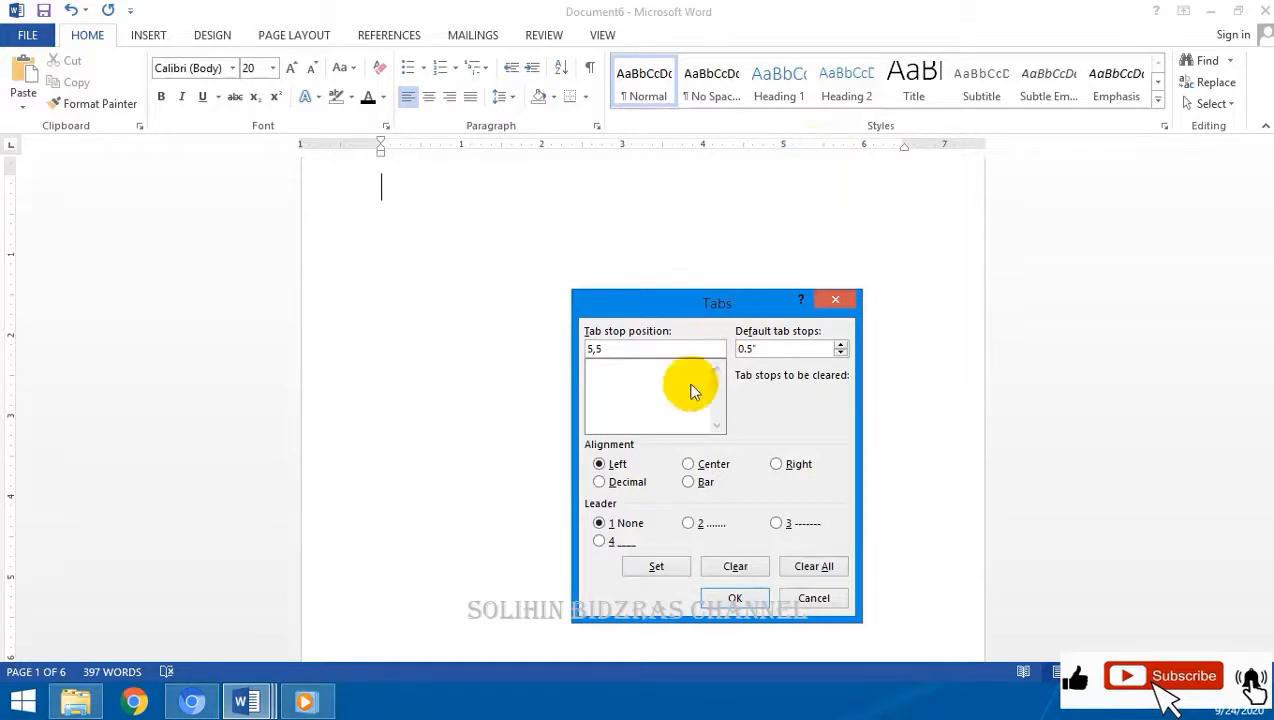
left_click(688, 524)
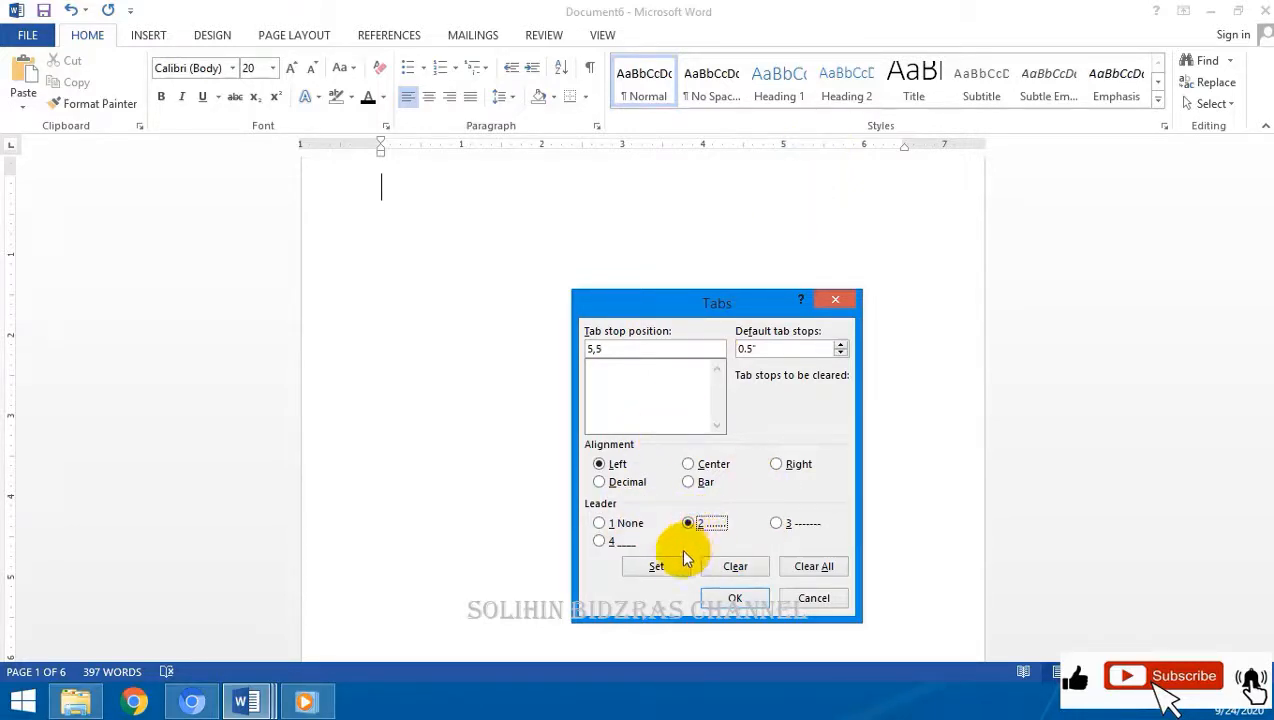
left_click(663, 566)
left_click(668, 408)
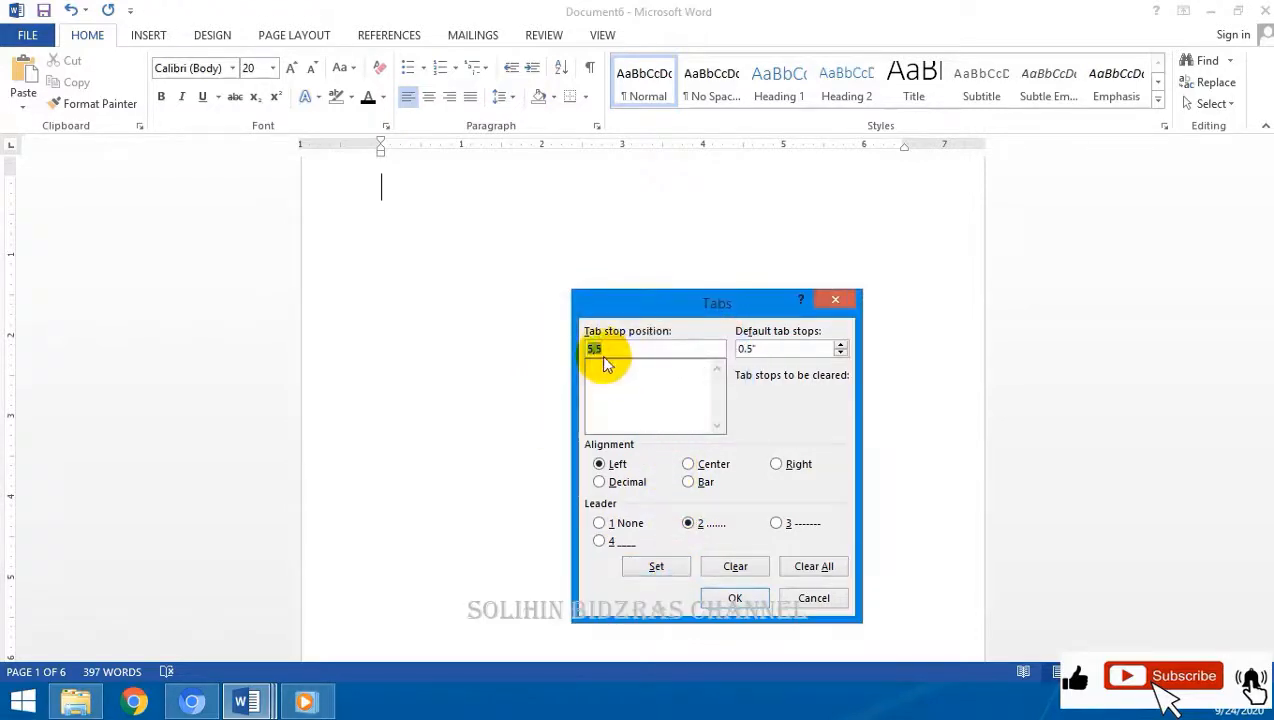
Step: Set a left tab stop at 5.5" with dotted leader style 2 and another at 6" without a leader, and apply them
left_click(594, 348)
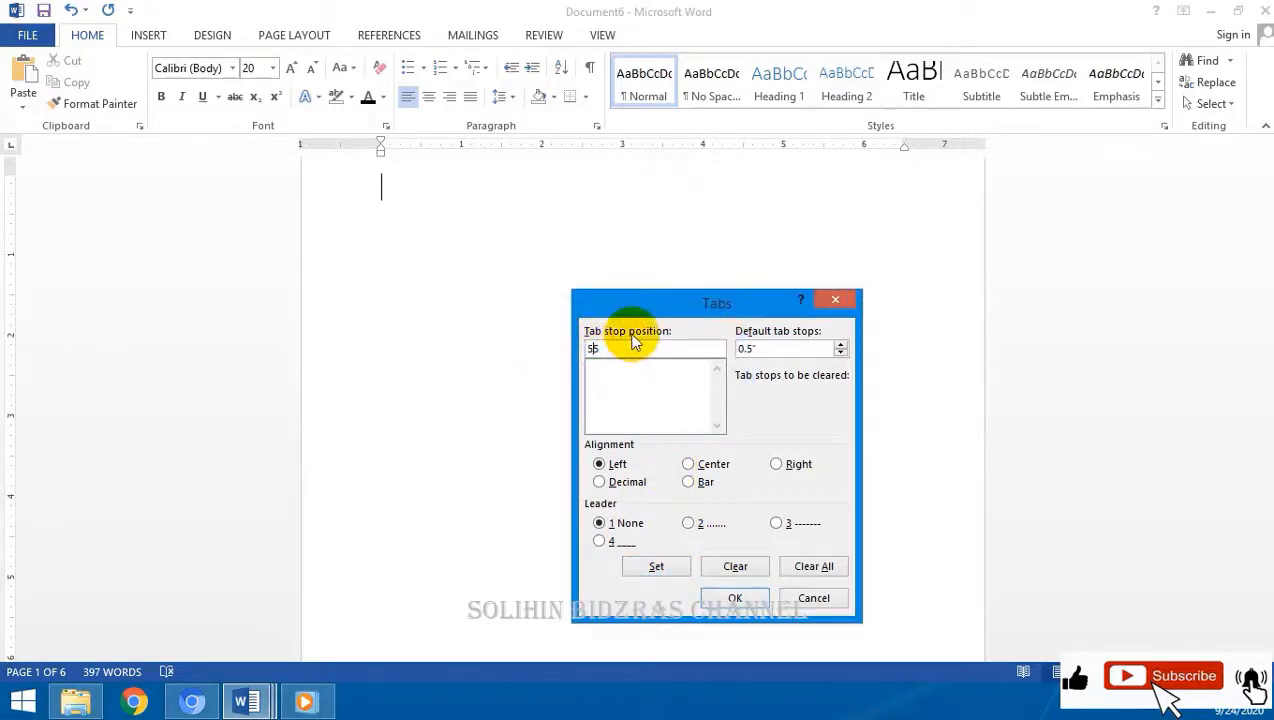
type(".5")
left_click(703, 525)
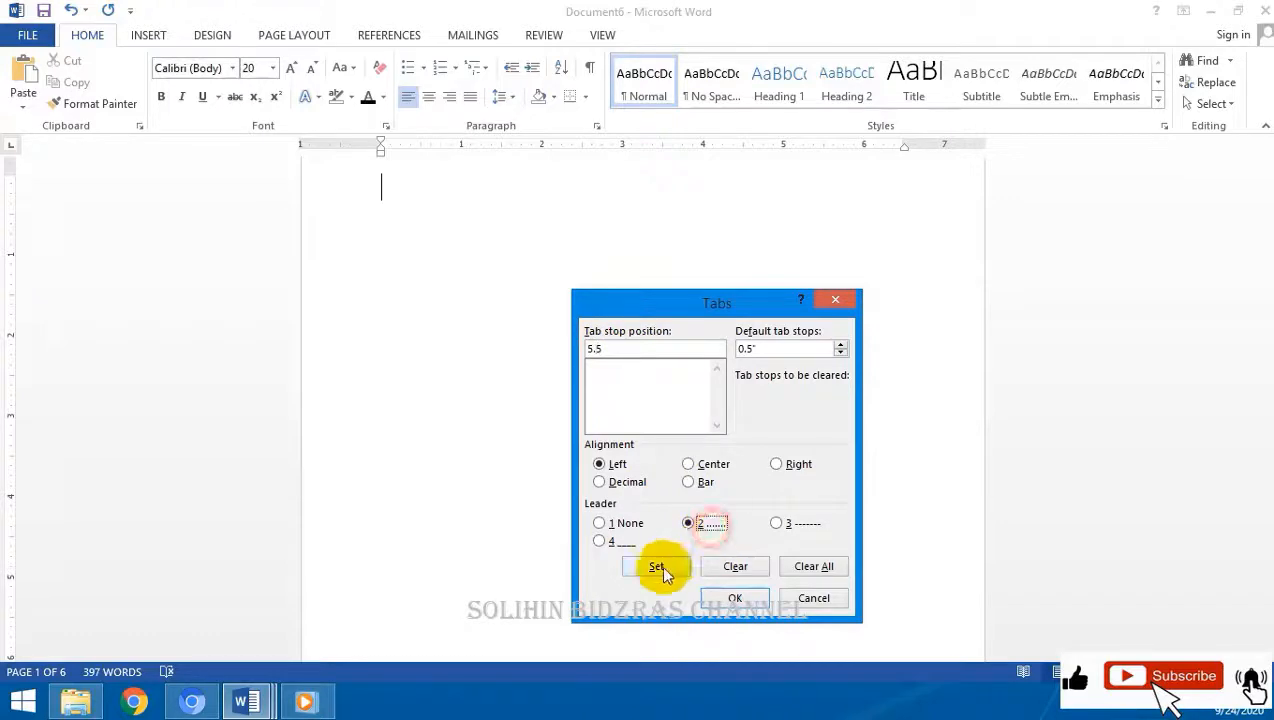
left_click(656, 566)
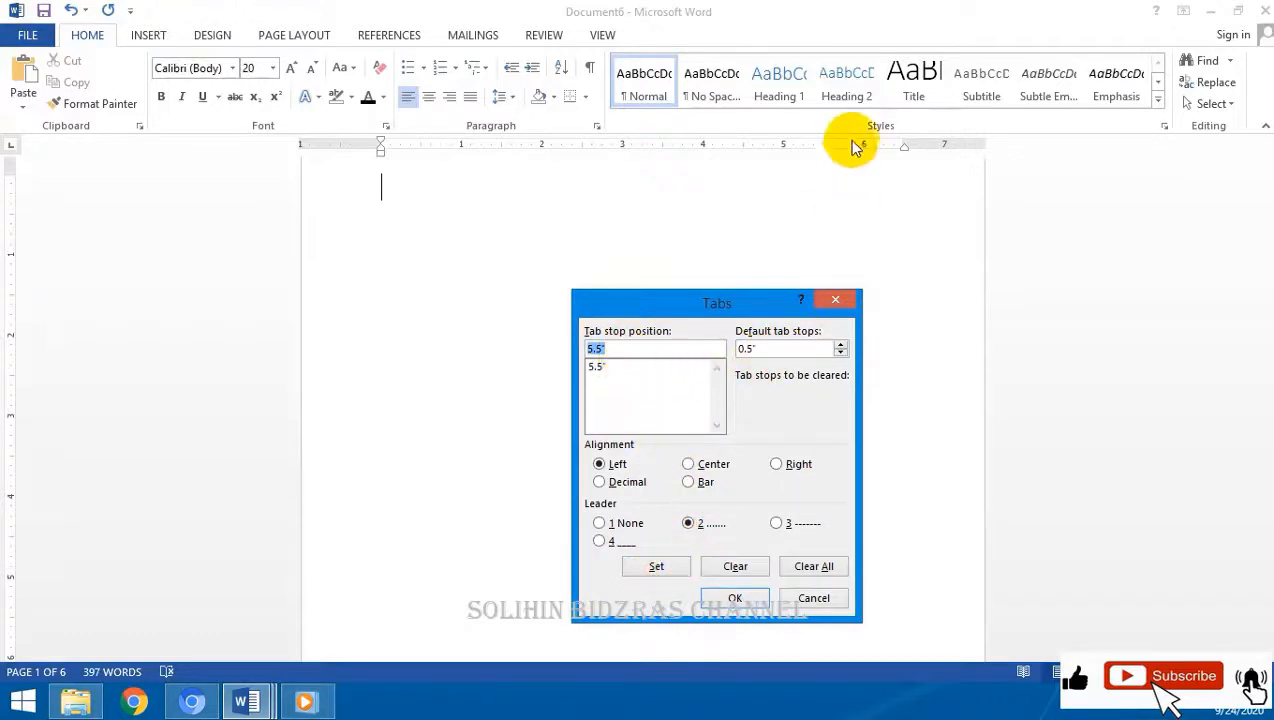
type("6")
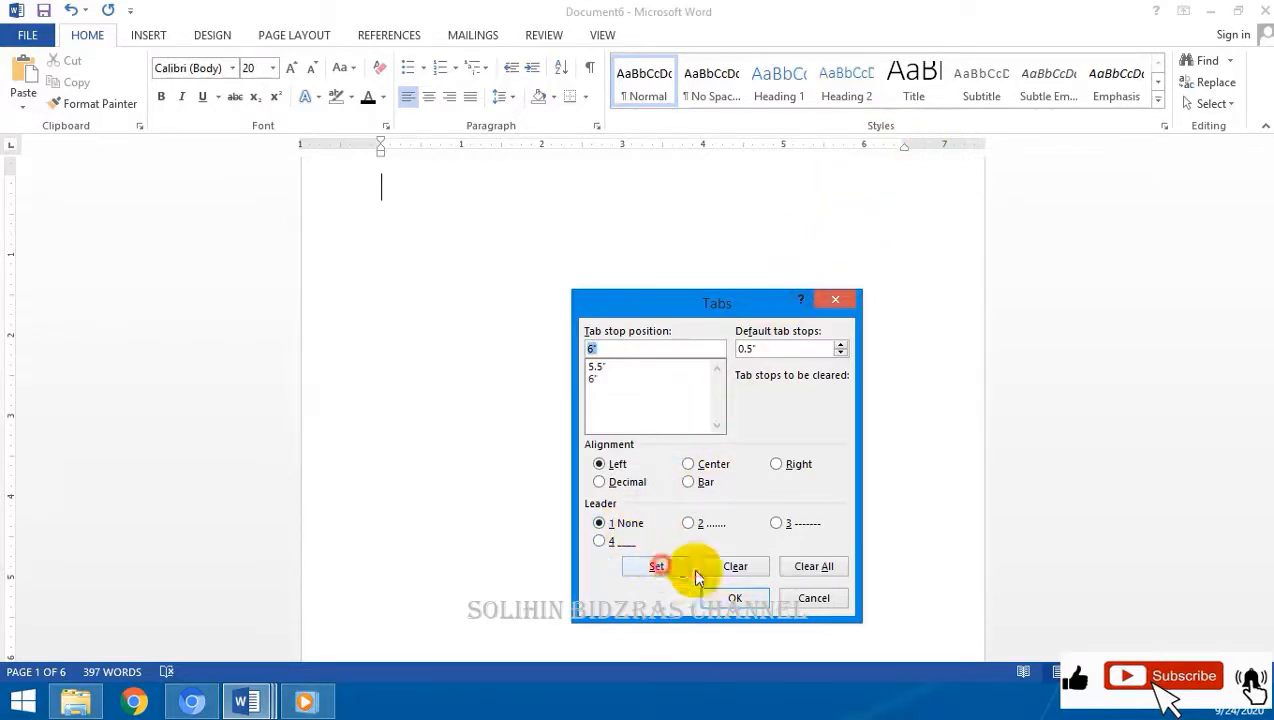
left_click(735, 597)
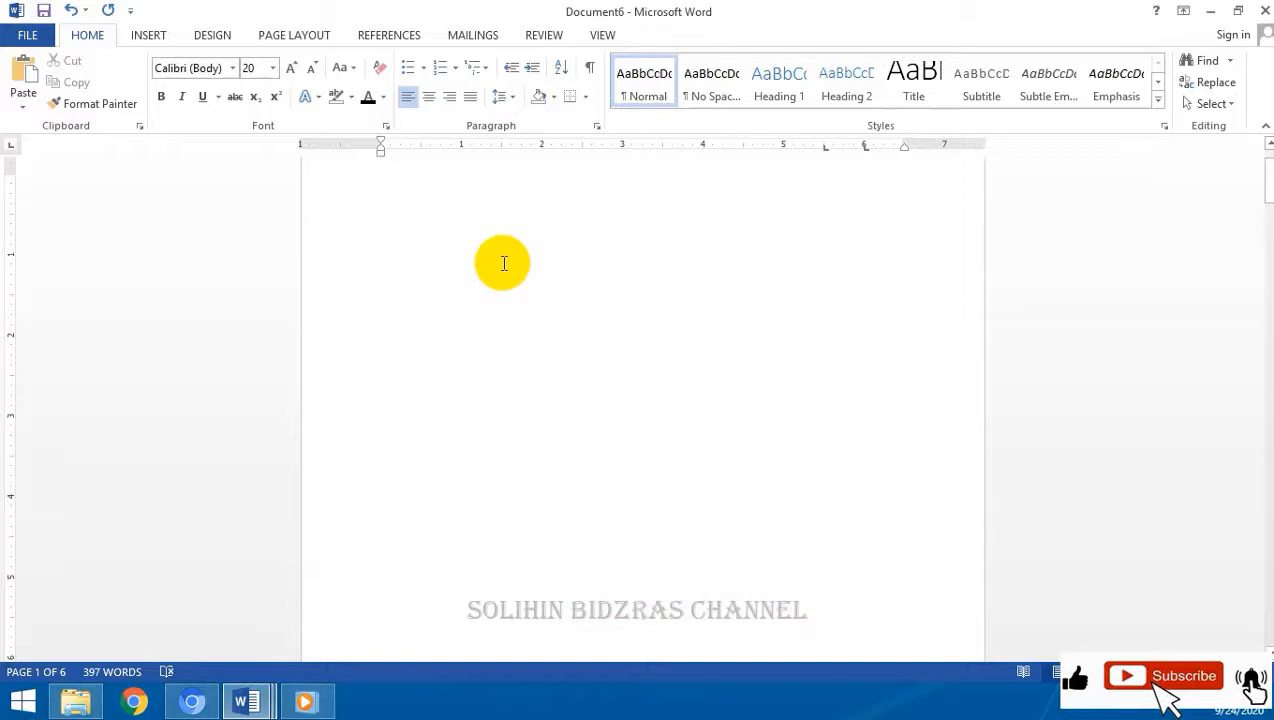
Step: Write a manual contents entry "Bab 1" with a dotted leader and page number 1, followed by "Bab 2" with its dotted leader
type("bab")
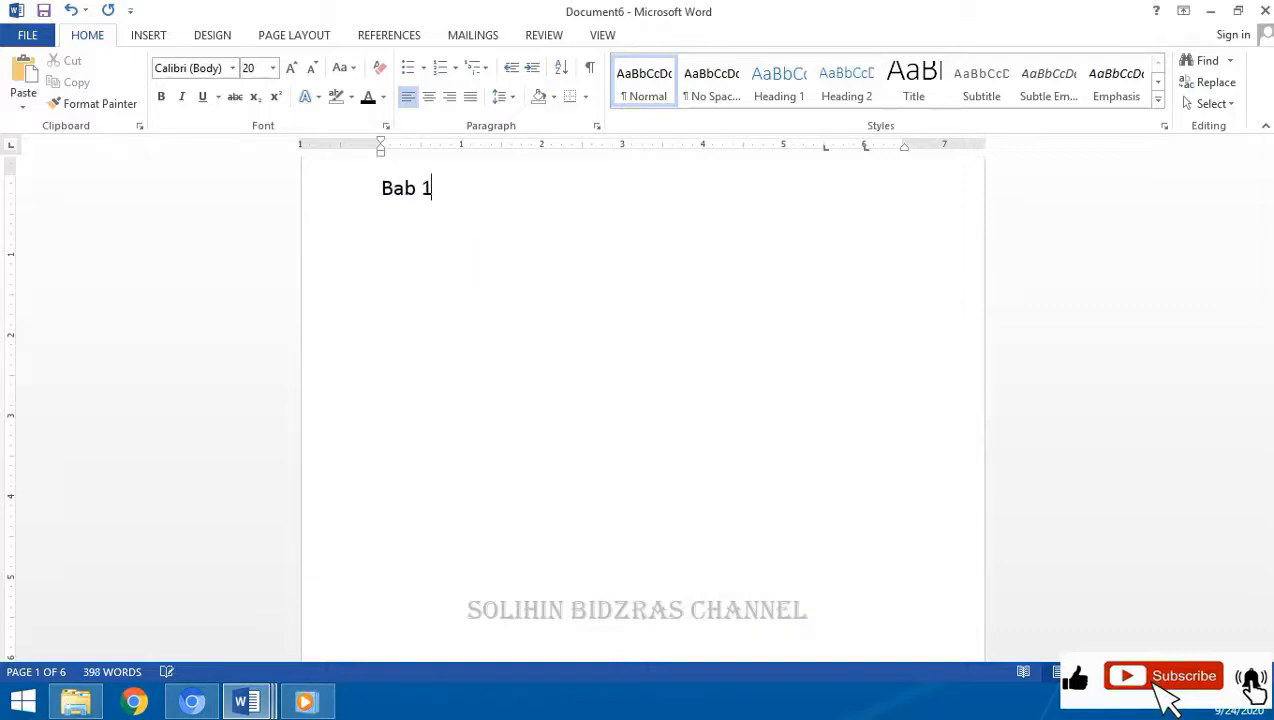
type(" 1")
key("Tab")
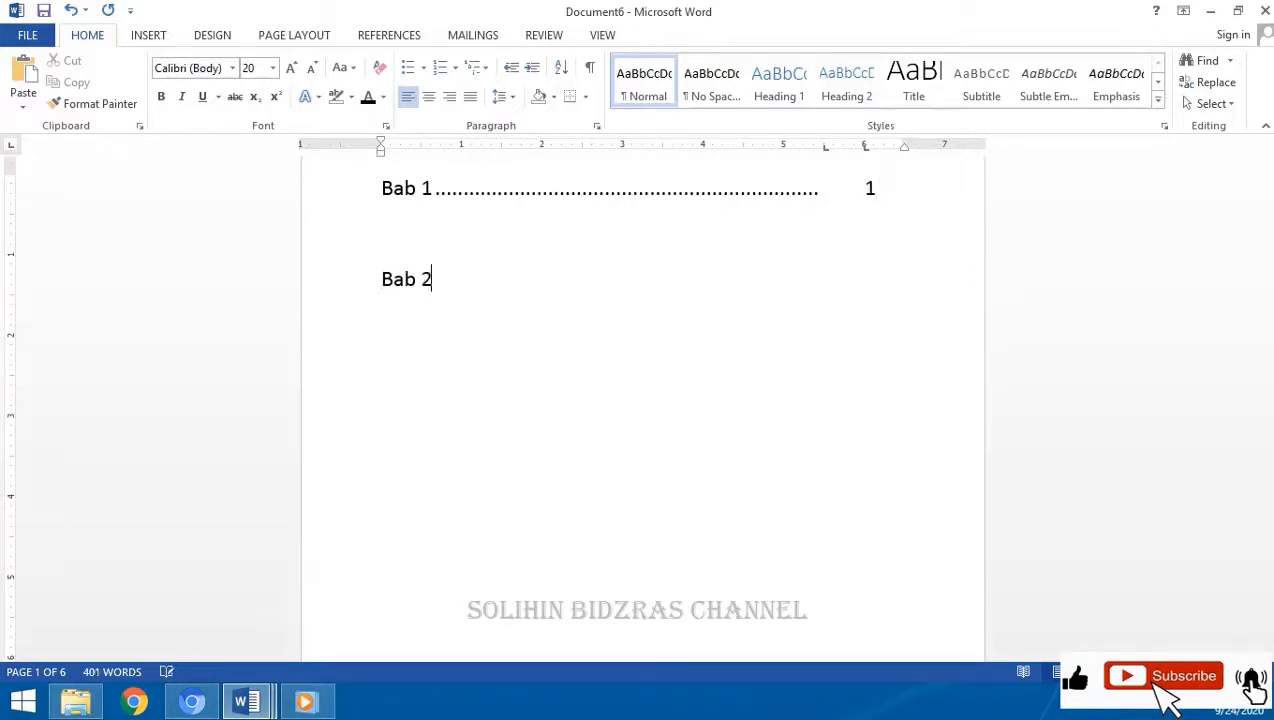
key("Tab")
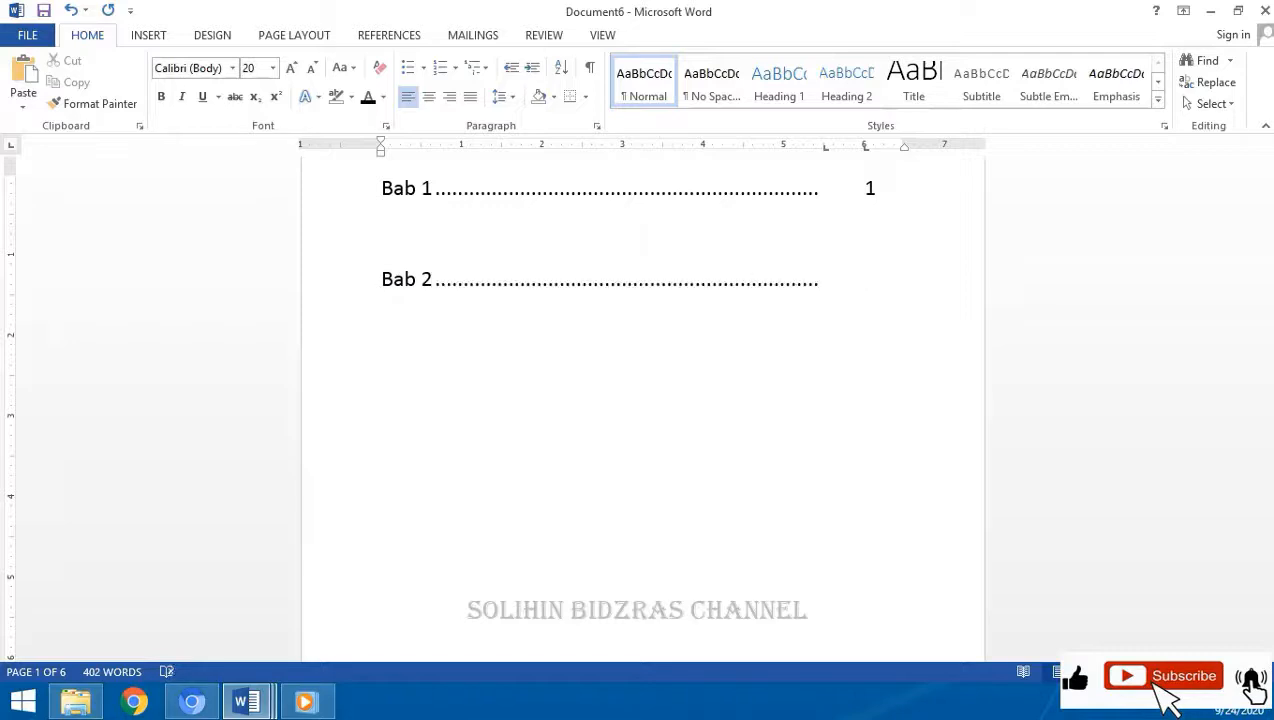